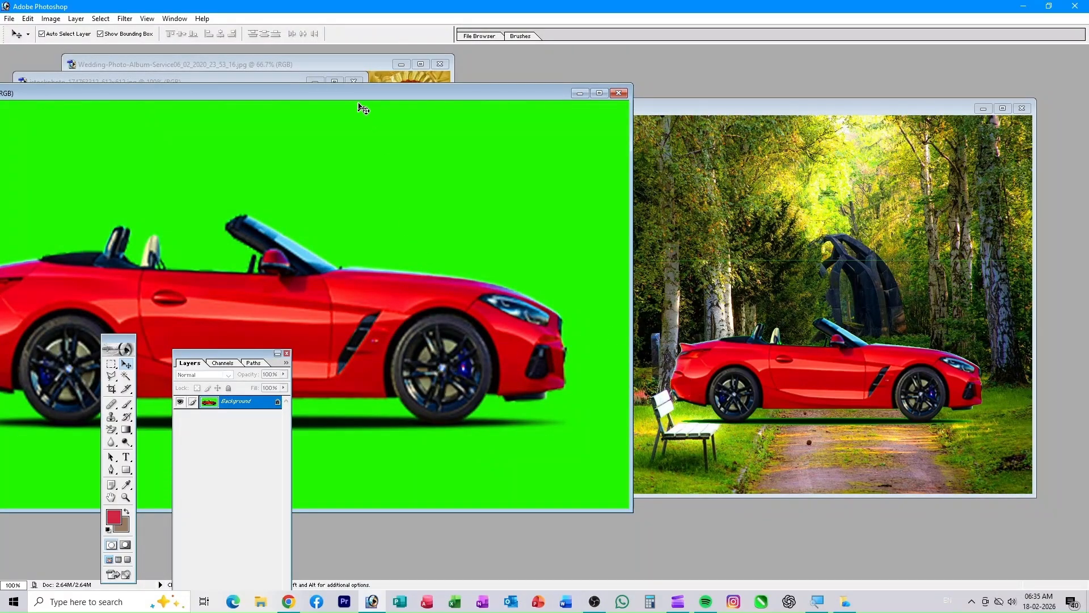
- Move the car and face photo windows aside and centre the wedding album window in front
drag(358, 98, 882, 210)
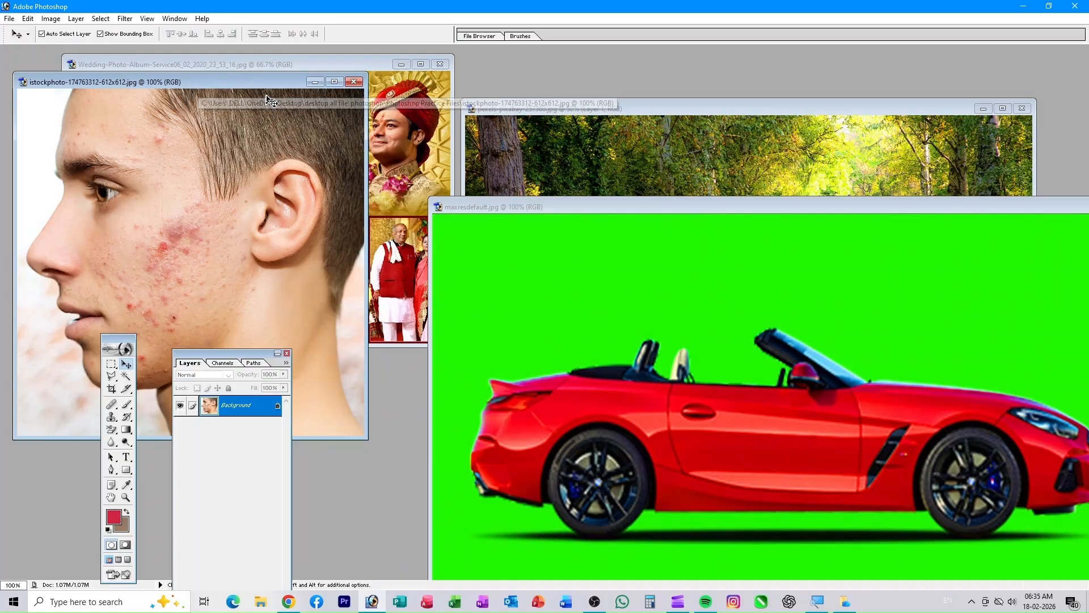
drag(263, 81, 773, 206)
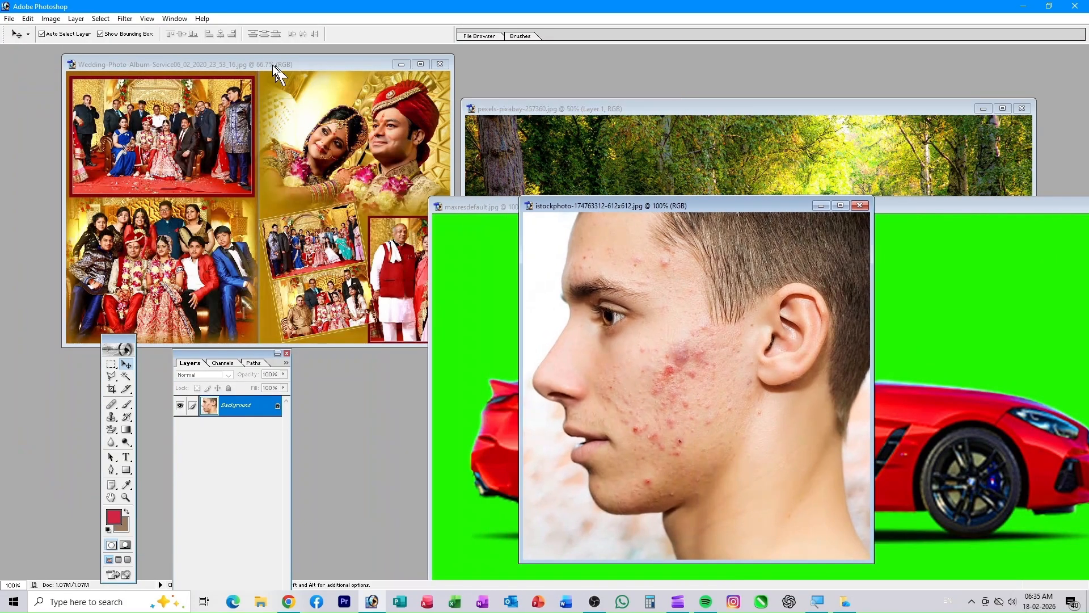
click(272, 65)
drag(302, 62, 555, 132)
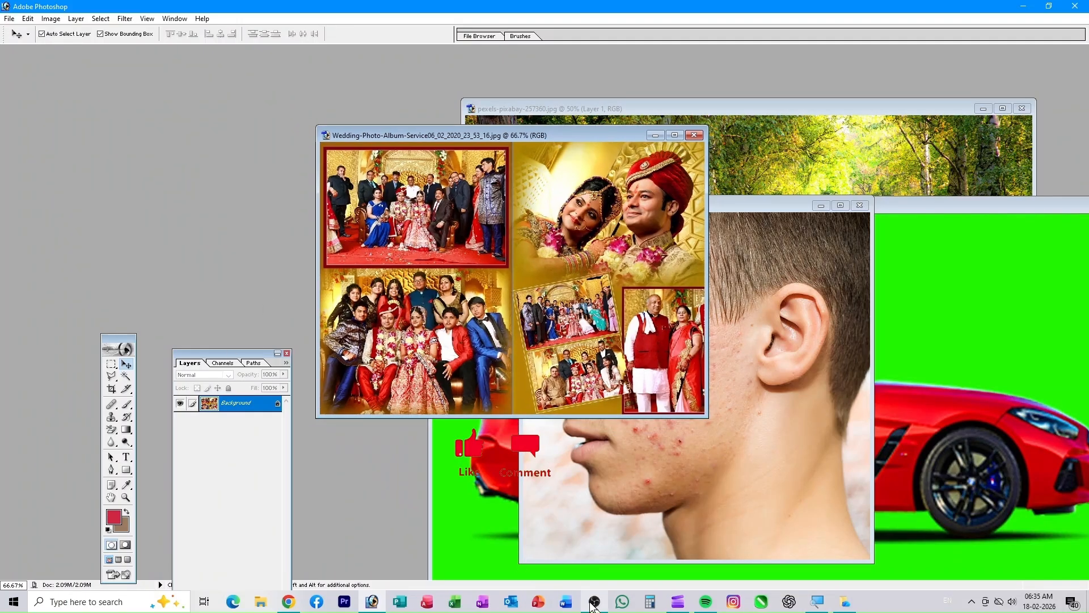
mouse_move(592, 604)
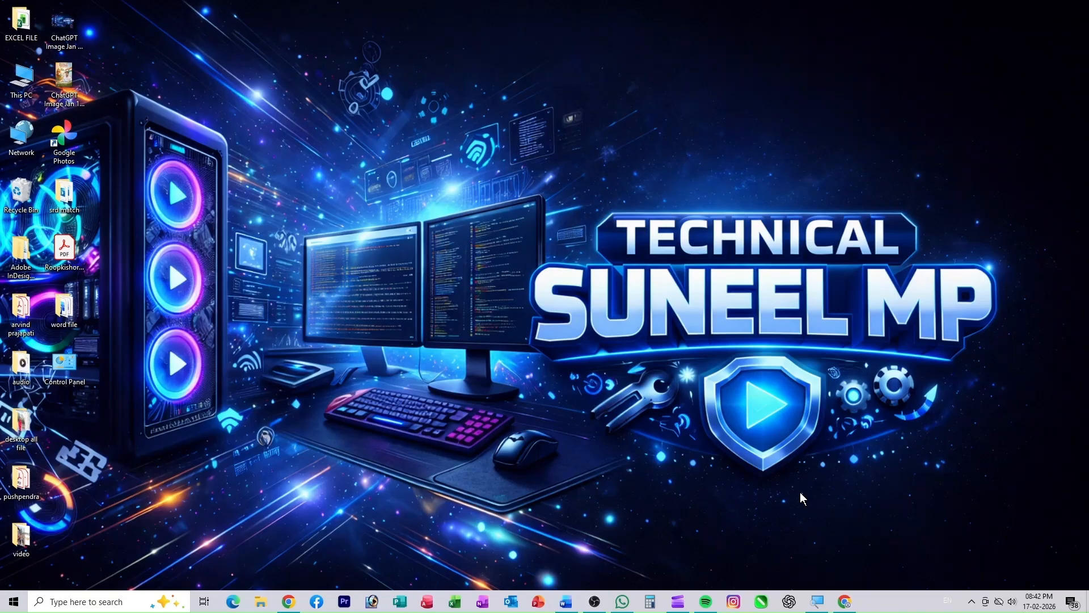
- Refresh the desktop, then open the Run dialog and cancel it
right_click(566, 128)
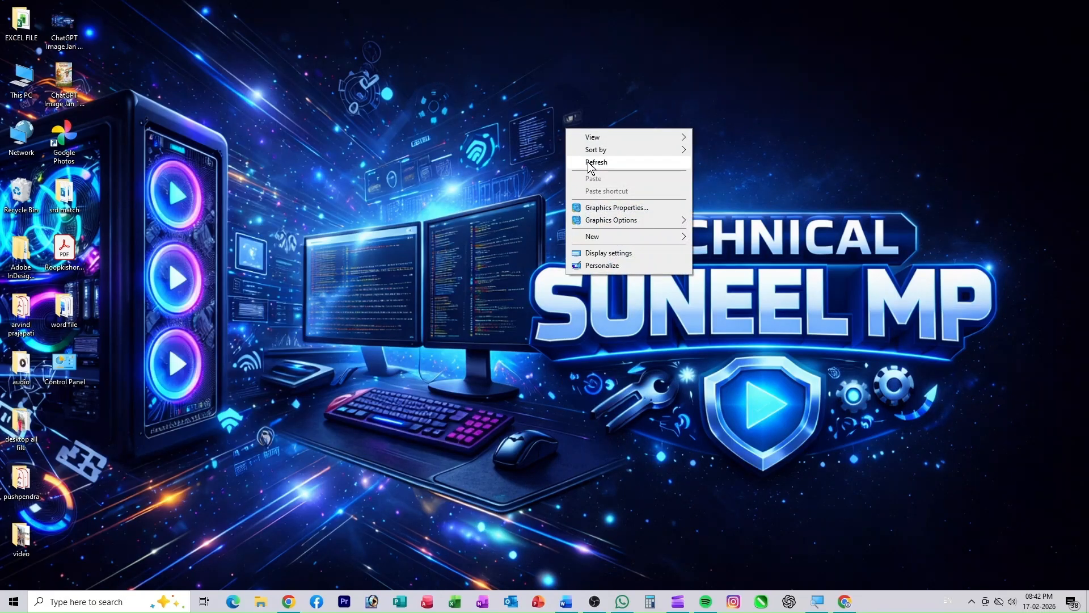
click(588, 162)
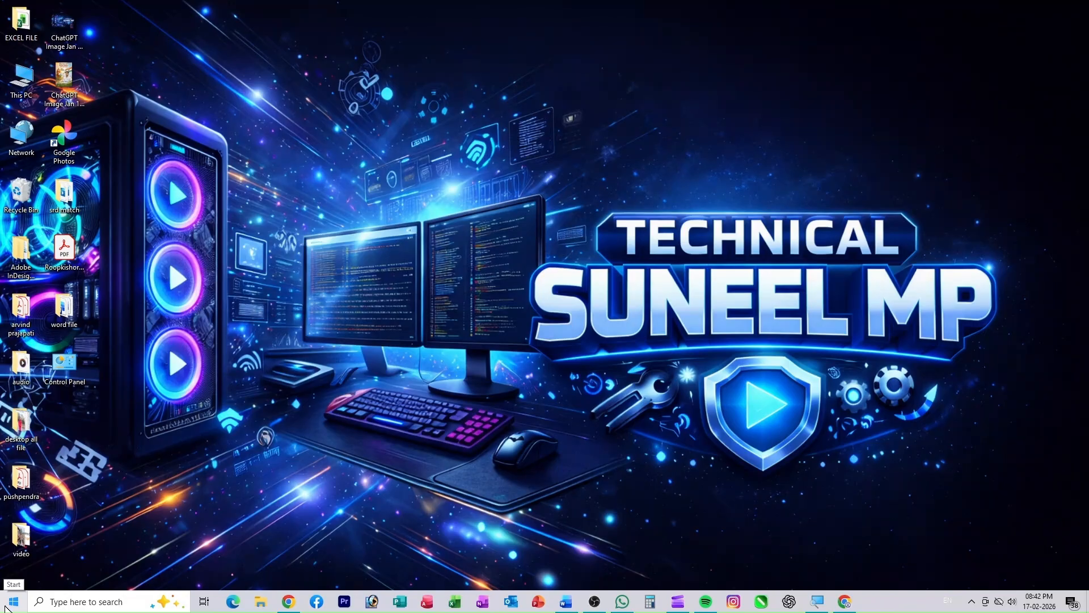
key(super+r)
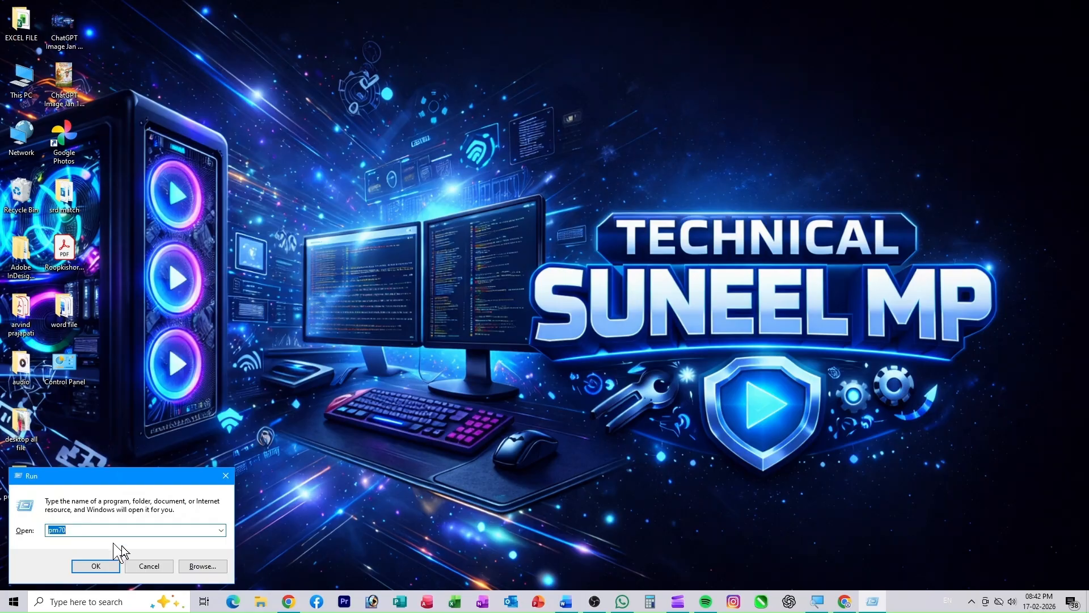
click(226, 477)
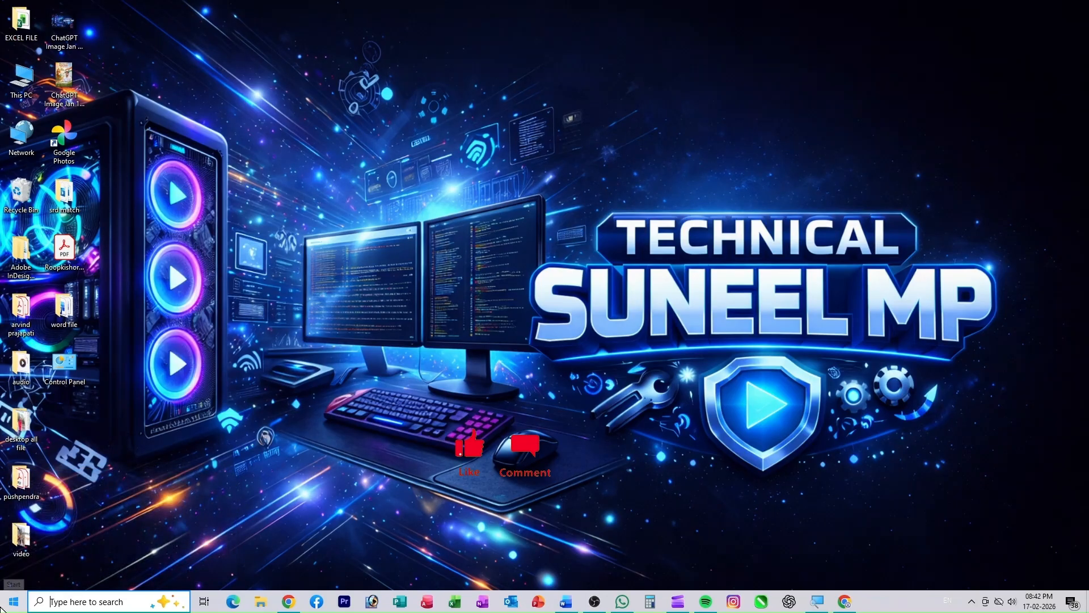
- Open the Start menu, scroll its list, and close it again
click(14, 600)
scroll(48, 516, down, 2)
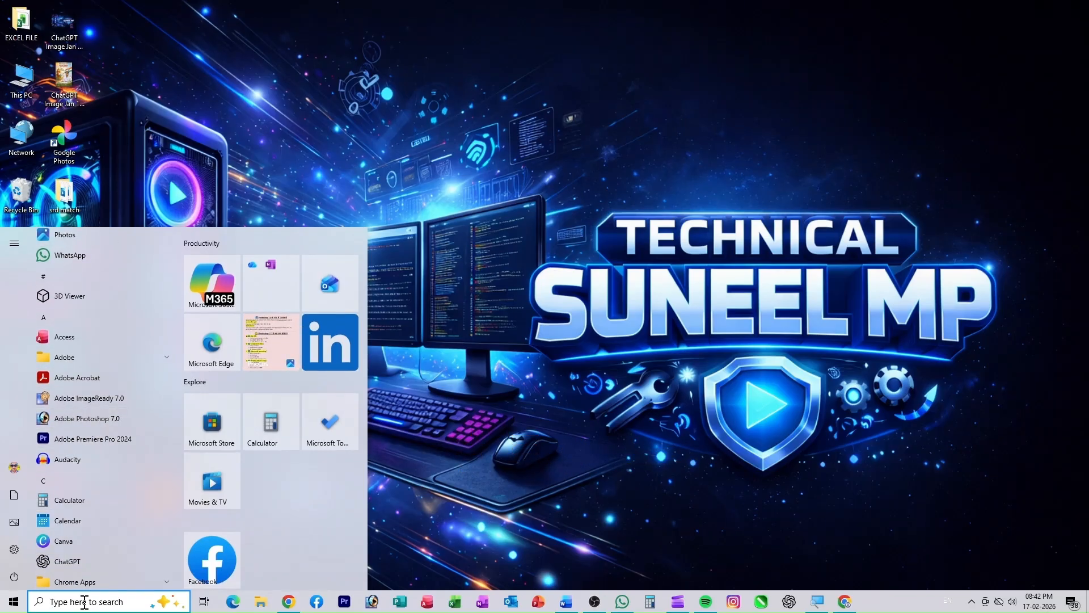
click(480, 427)
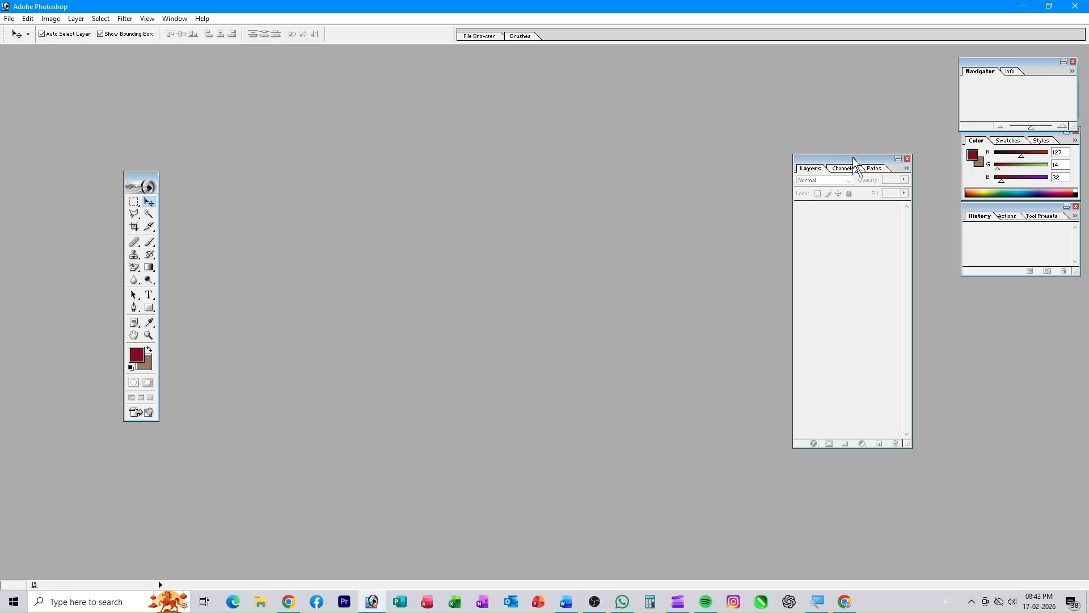
- Move the Layers palette beside the toolbox and the Navigator palette lower down
drag(854, 158, 316, 163)
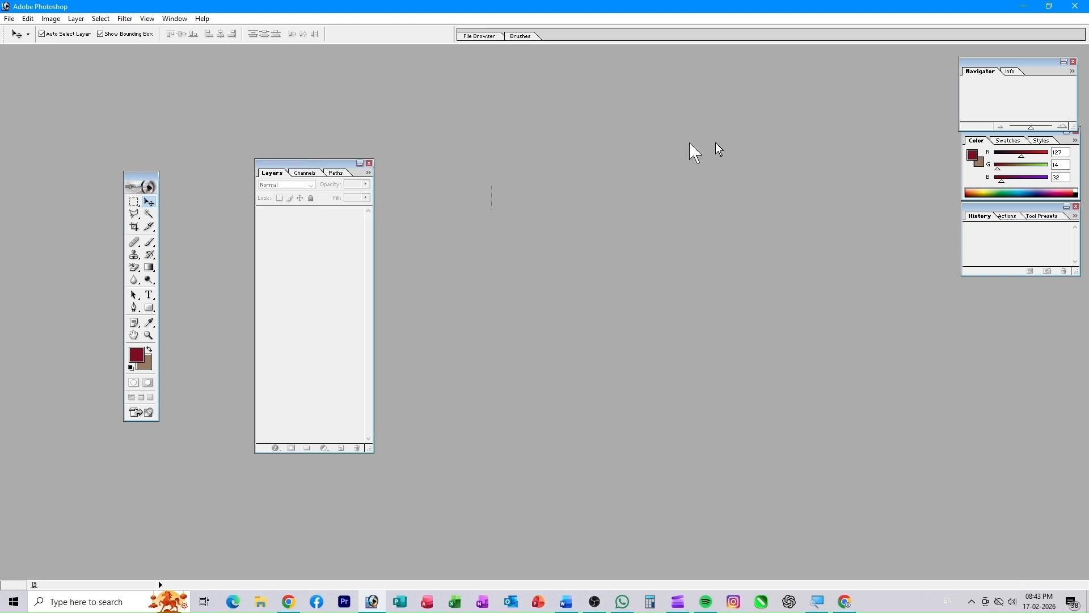
drag(782, 144, 781, 145)
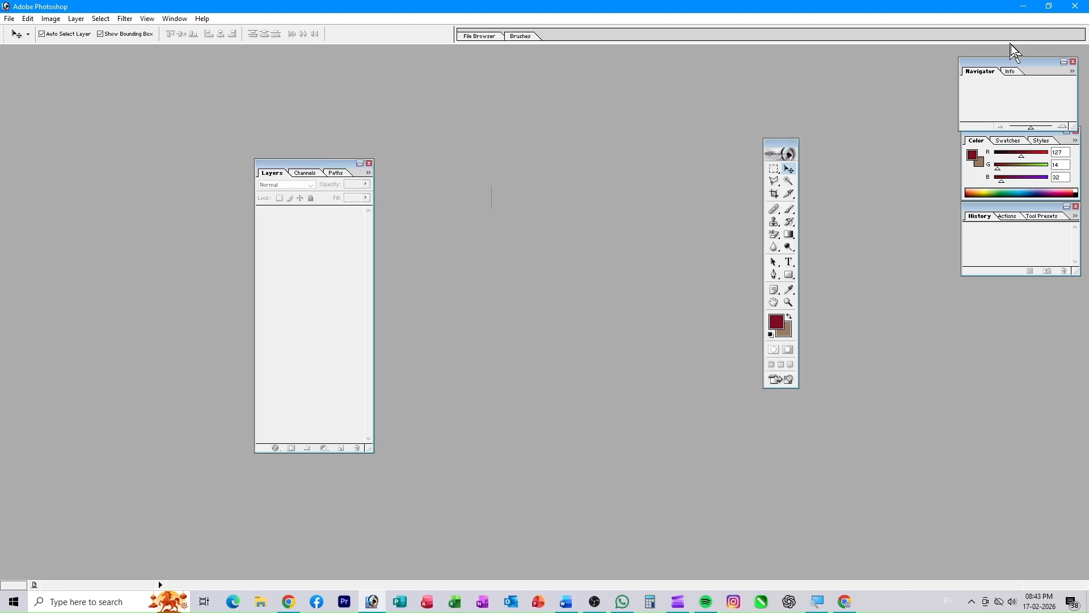
drag(1012, 73, 897, 353)
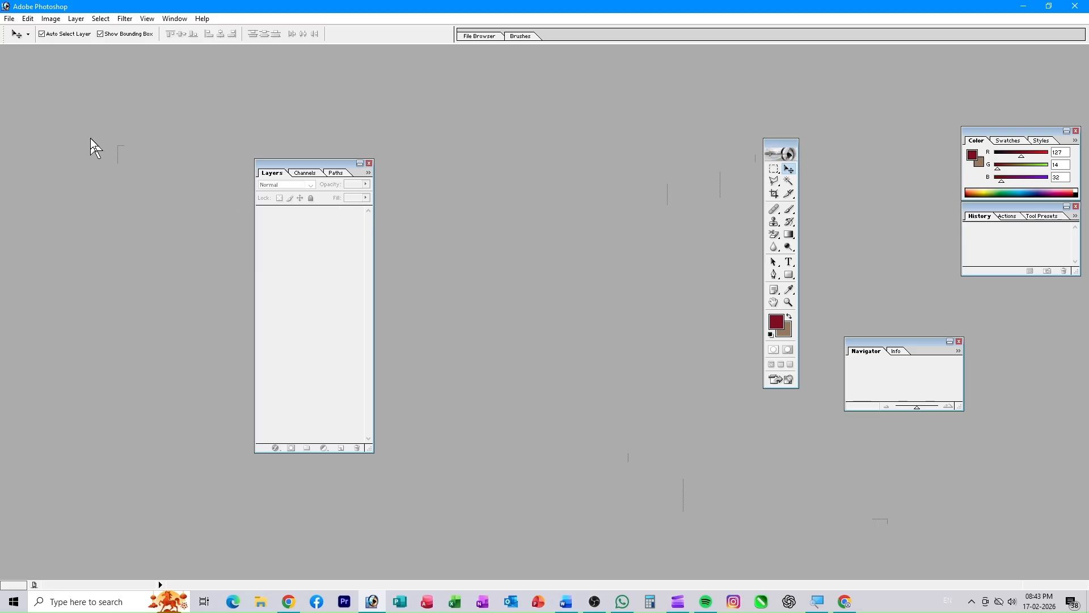
- Return the toolbox to the left and choose the Healing Brush tool
drag(91, 139, 91, 149)
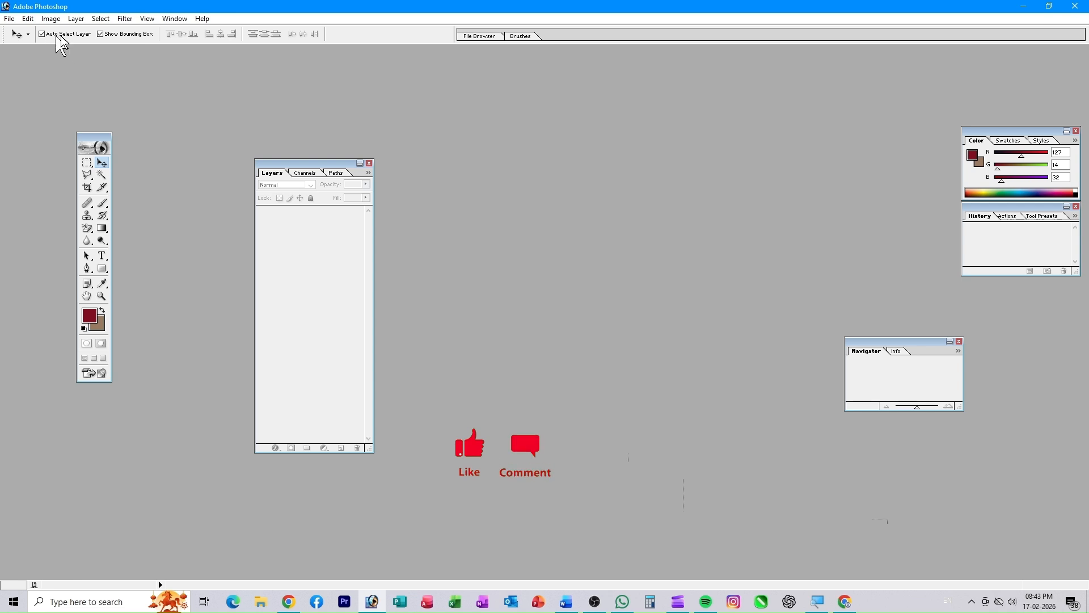
click(101, 175)
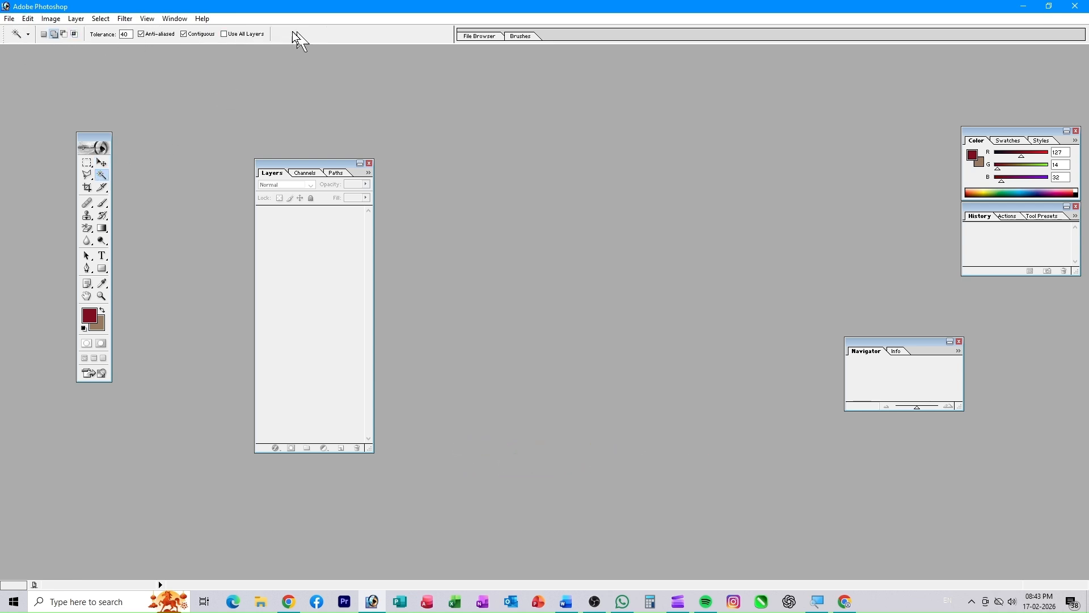
click(87, 203)
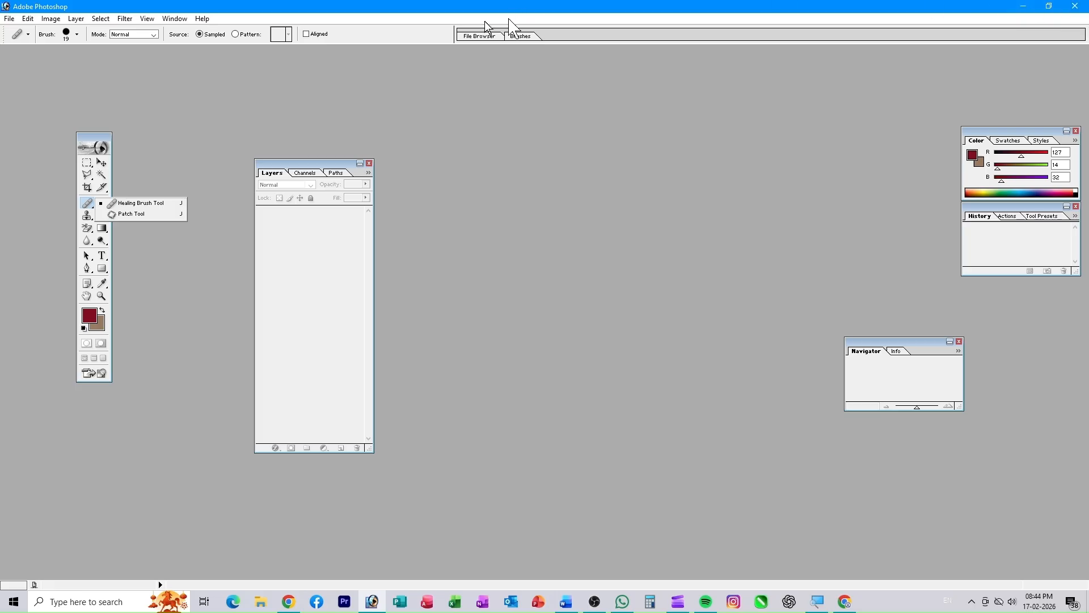
- Dismiss the tool flyout and reposition the toolbox with the Layers palette beside it
click(312, 166)
drag(312, 166, 612, 177)
drag(89, 145, 340, 165)
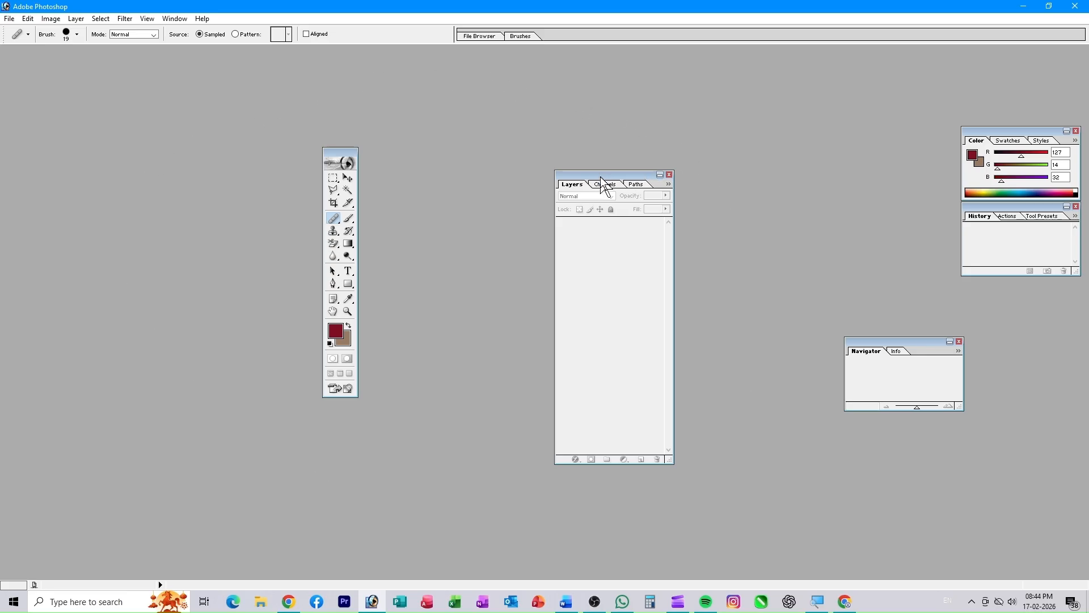
drag(429, 155, 433, 160)
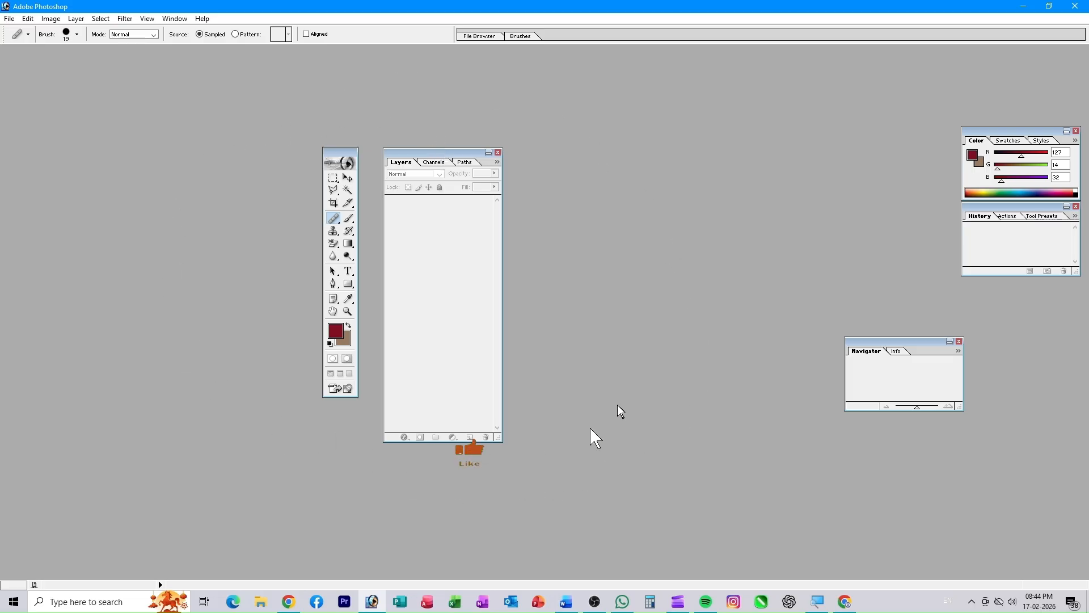
- Close the Navigator, History and Color panels
click(960, 340)
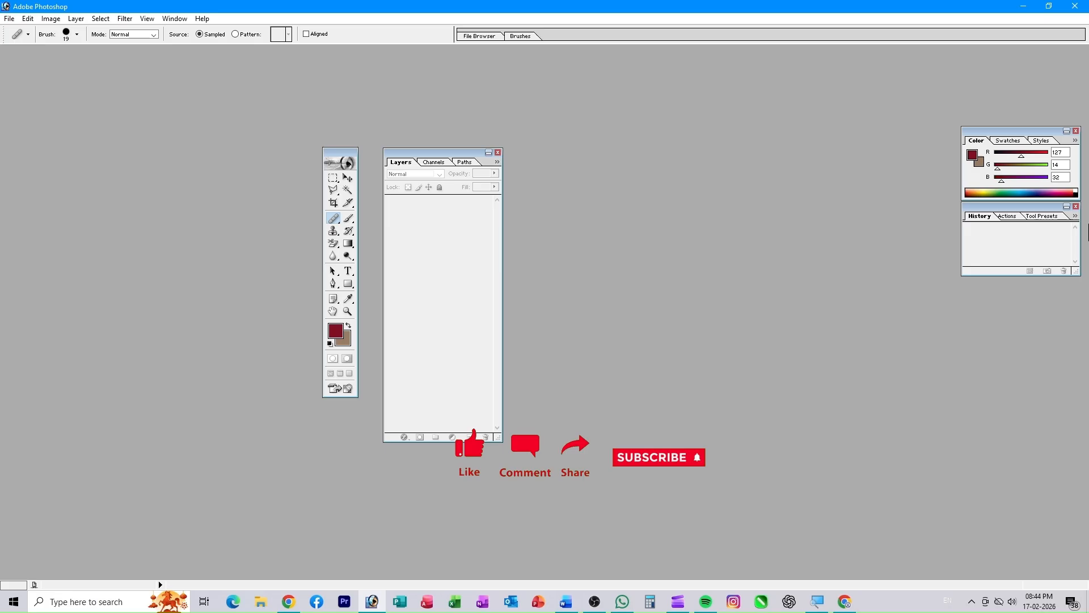
click(1077, 207)
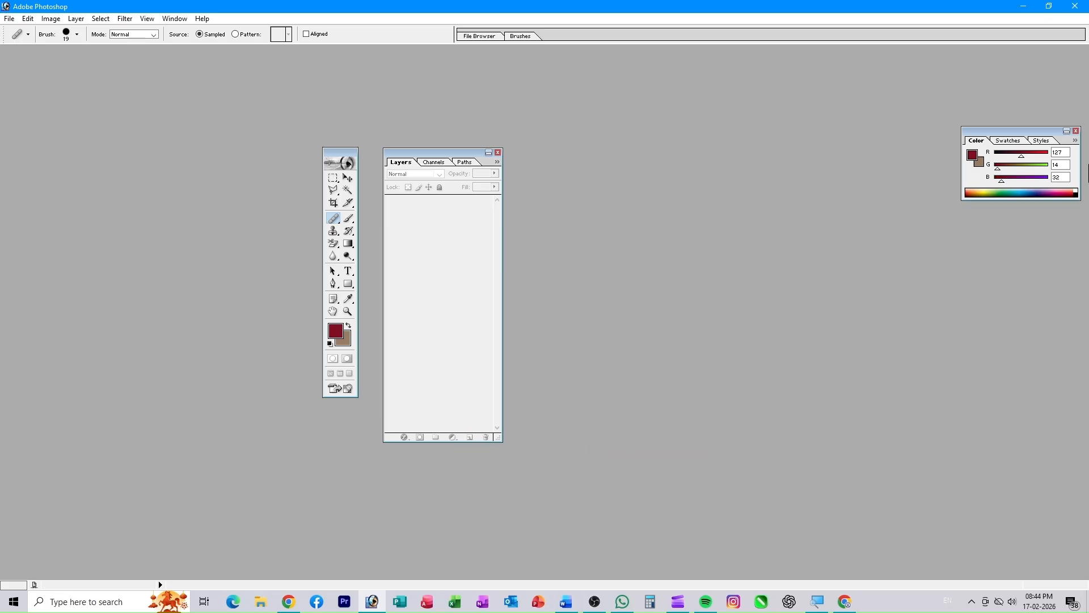
click(1077, 132)
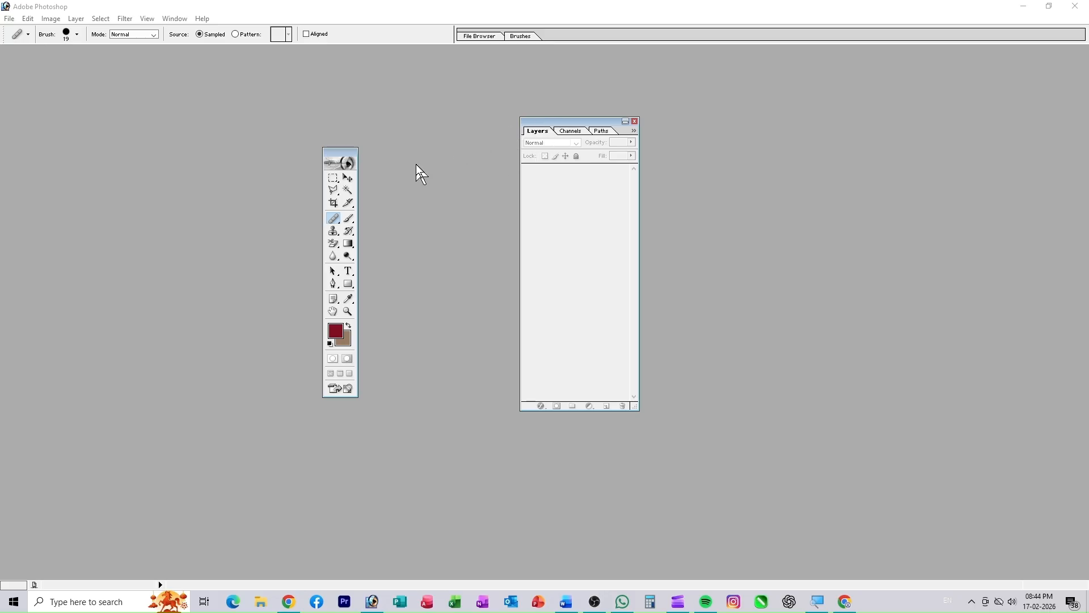
- Reposition the Layers palette and toolbox, then close the Layers palette
drag(523, 126, 388, 172)
drag(495, 166, 634, 145)
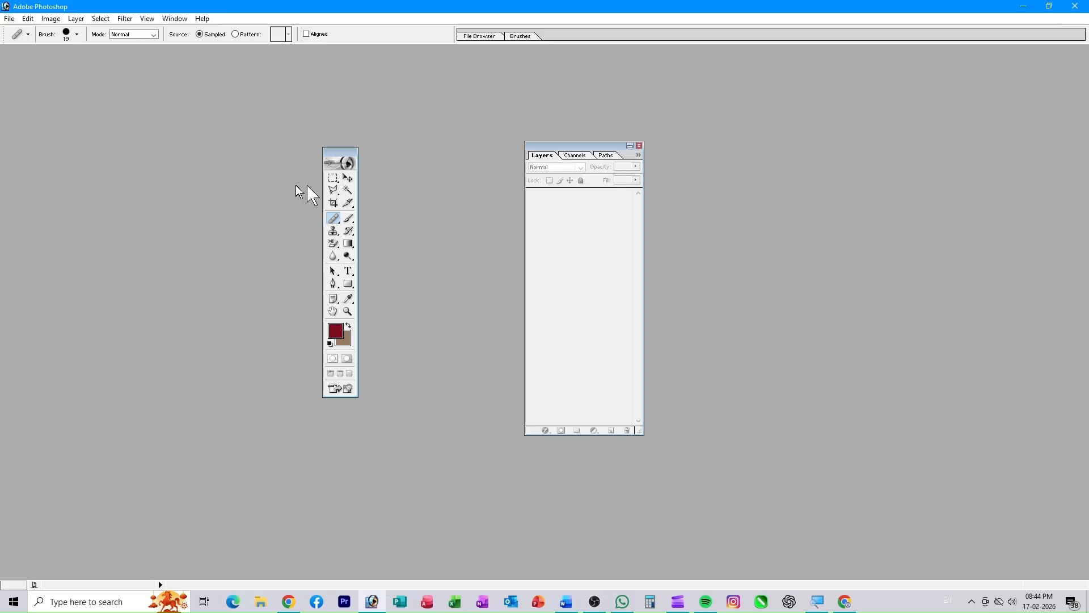
drag(328, 156, 234, 167)
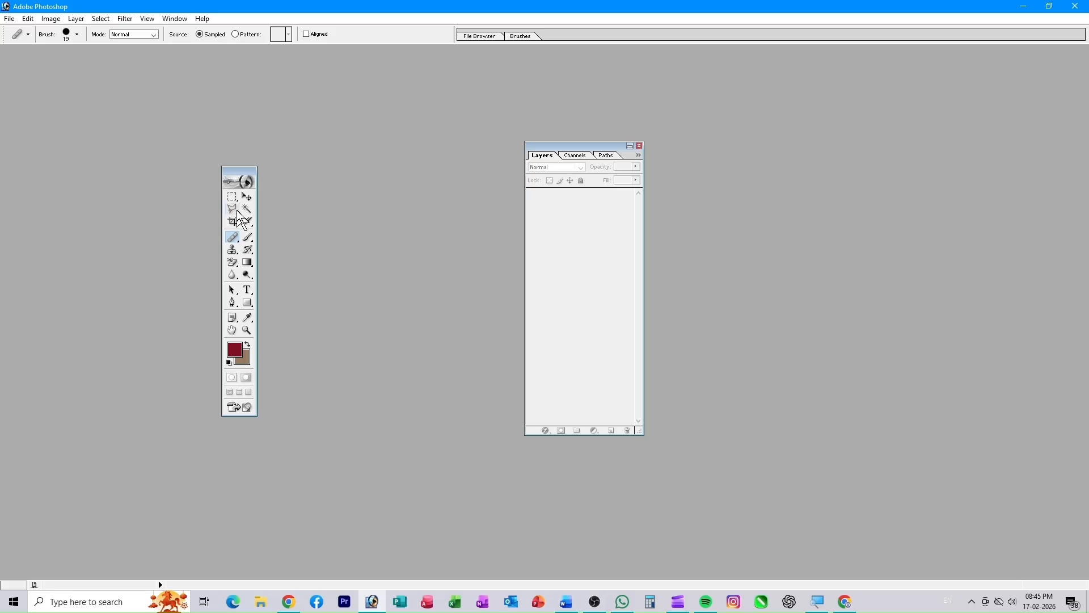
drag(230, 174, 275, 170)
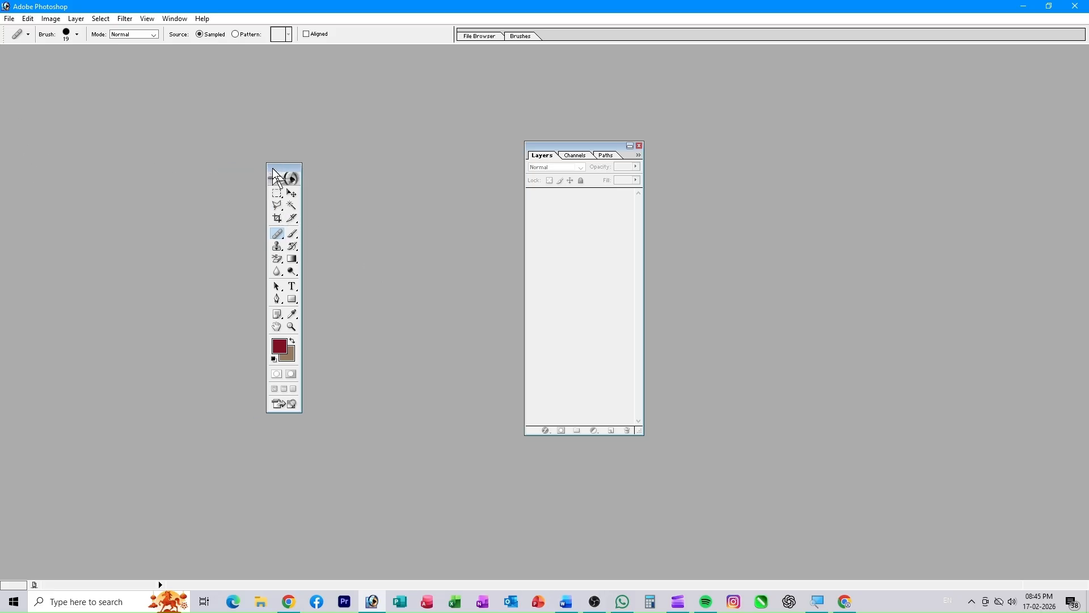
click(639, 145)
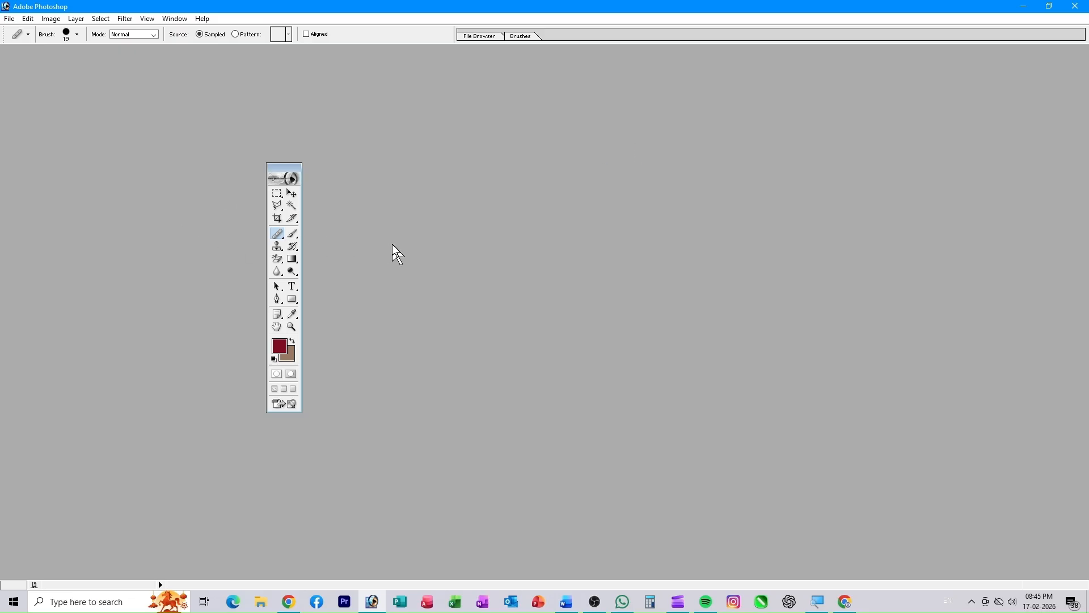
- Hide and re-show the toolbox and tool options bar from the Window menu
click(174, 20)
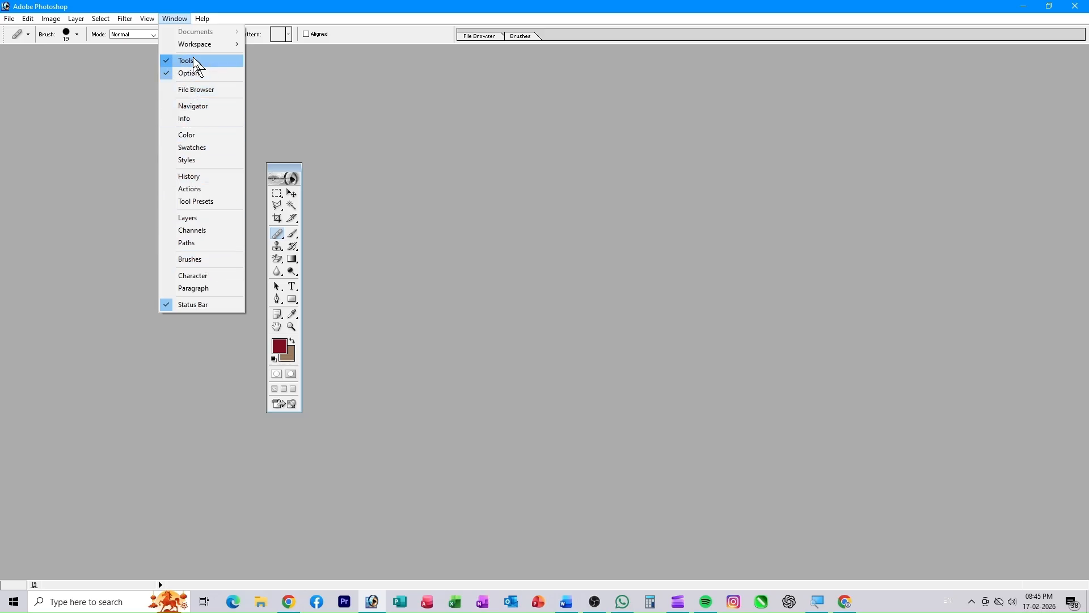
click(170, 61)
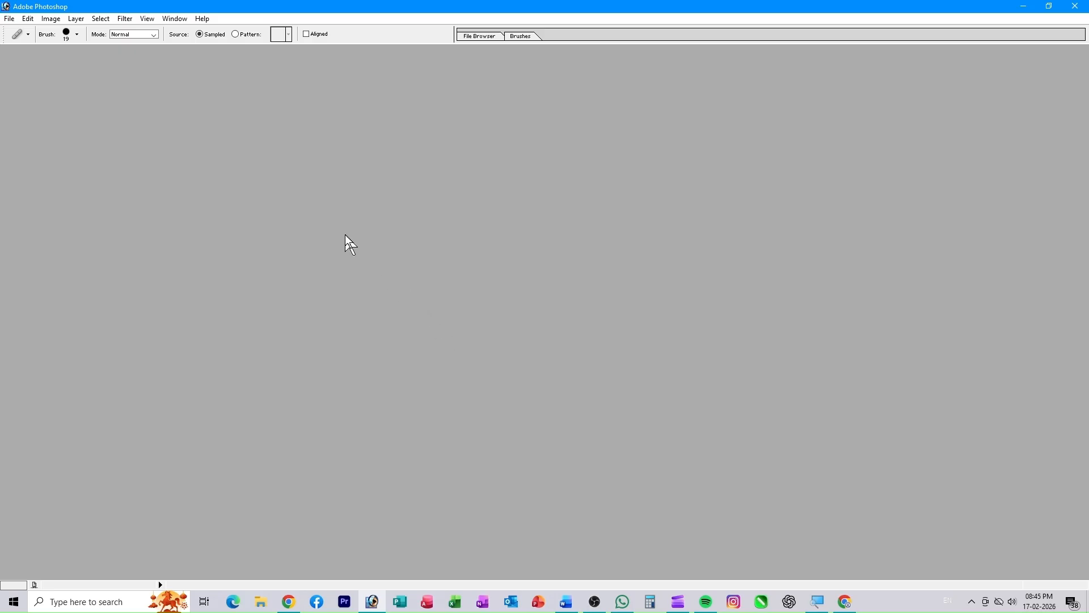
click(173, 19)
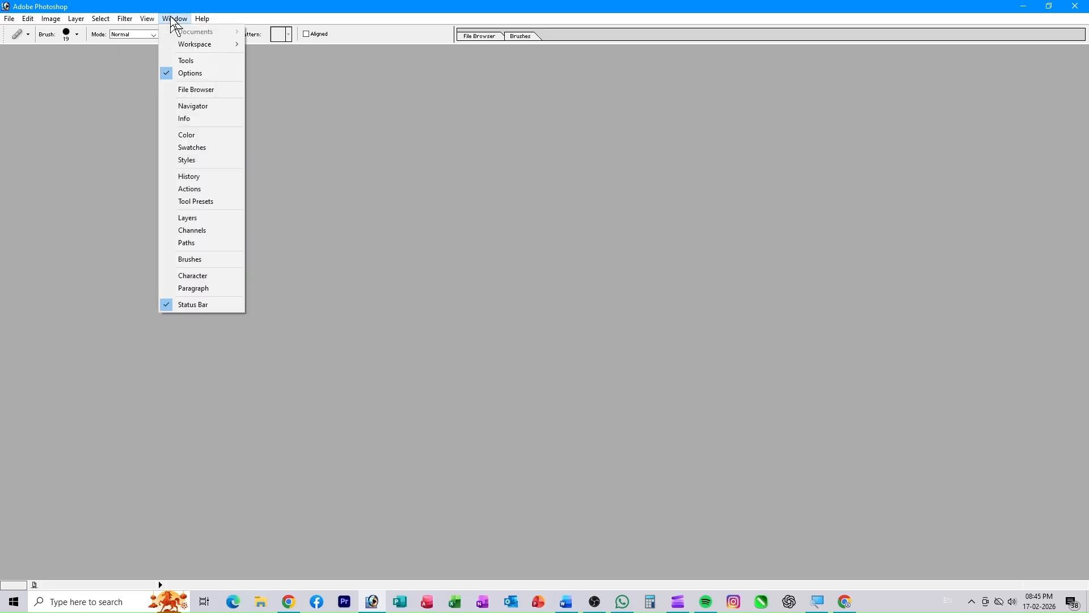
click(169, 73)
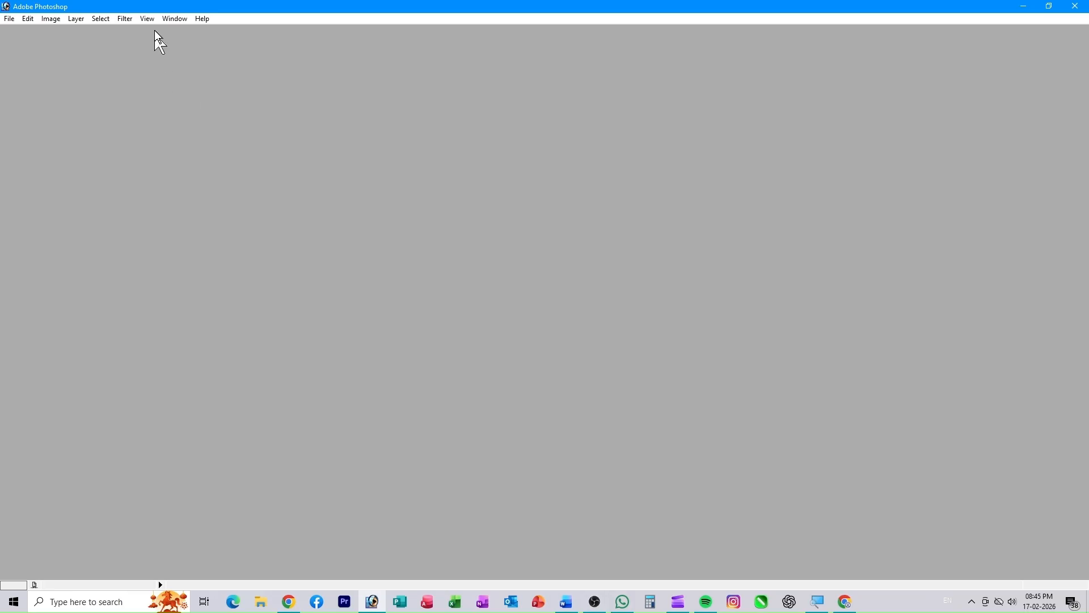
click(173, 19)
click(182, 59)
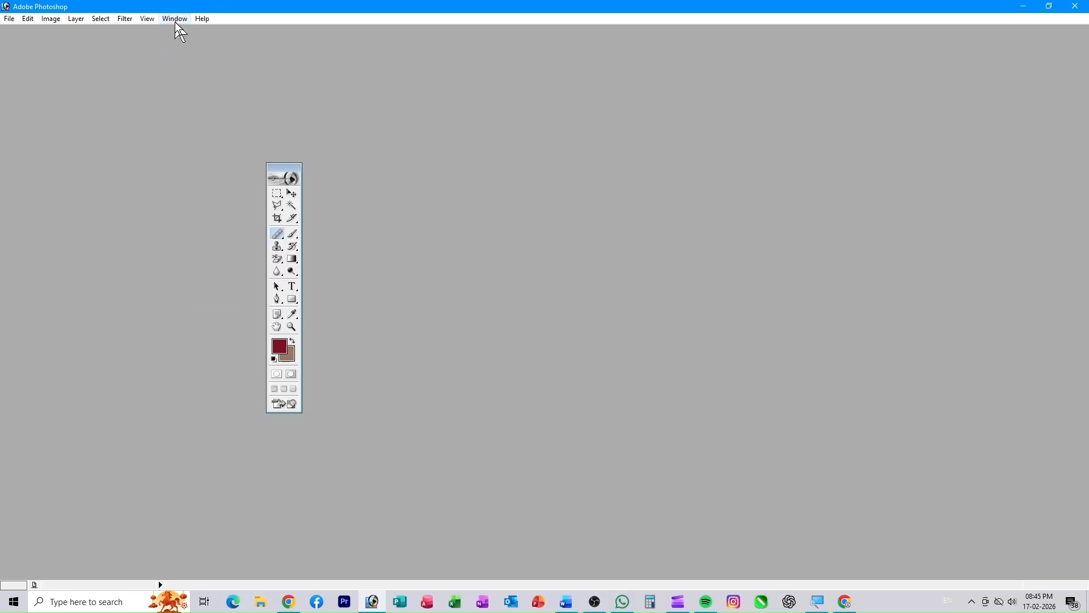
click(174, 20)
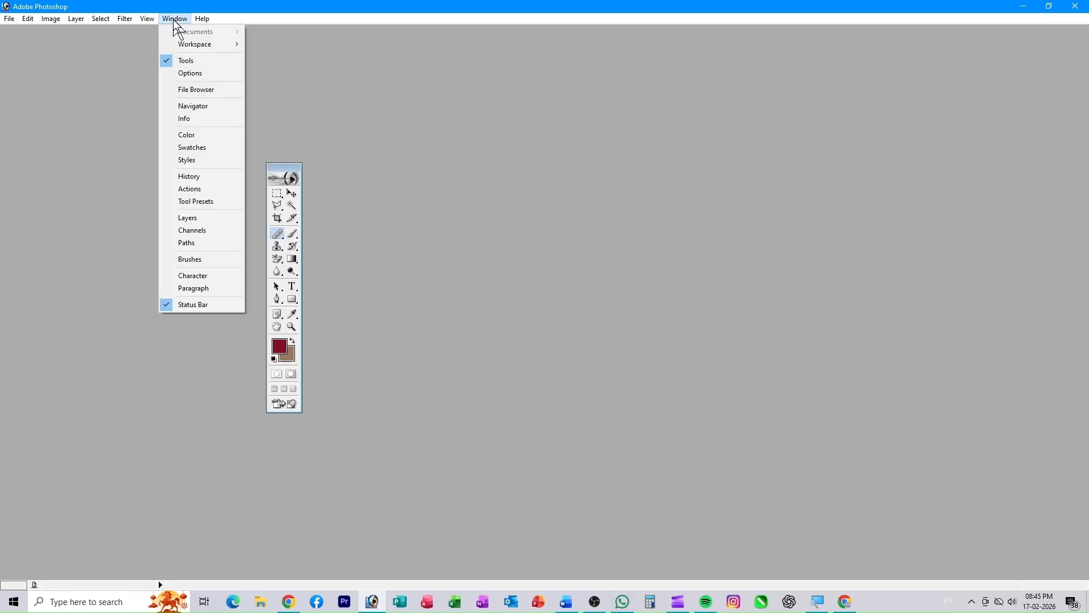
click(180, 73)
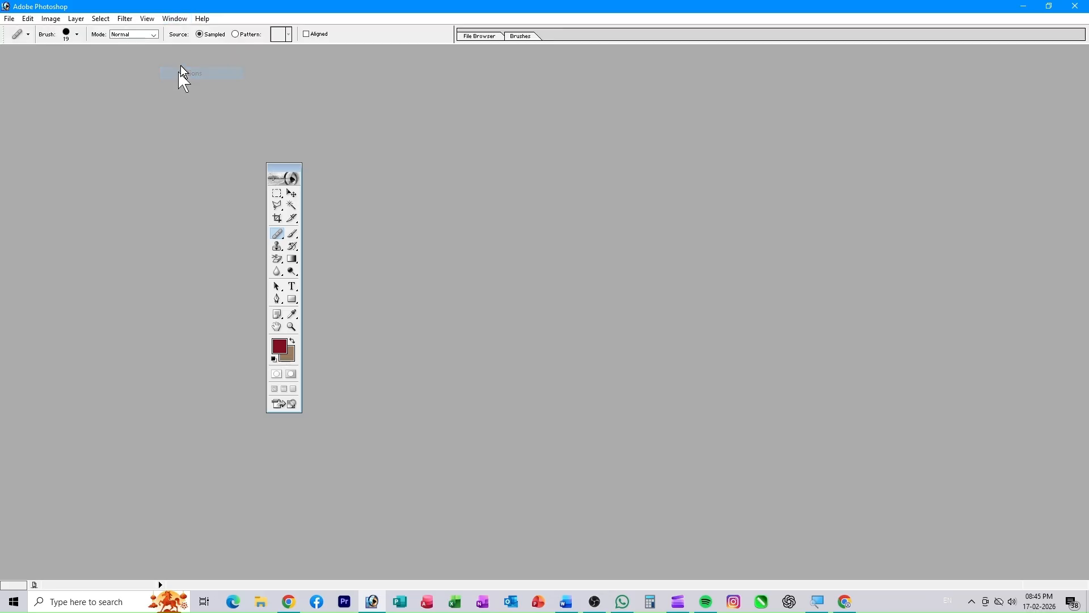
- Show the Layers palette, placing it on the right and the toolbox on the left
click(174, 19)
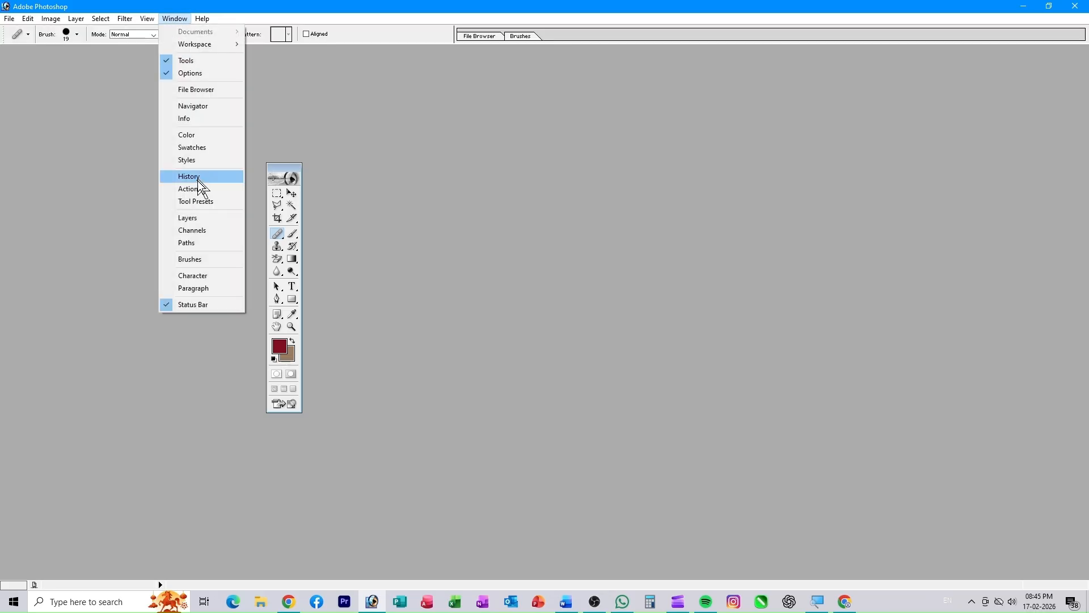
click(188, 218)
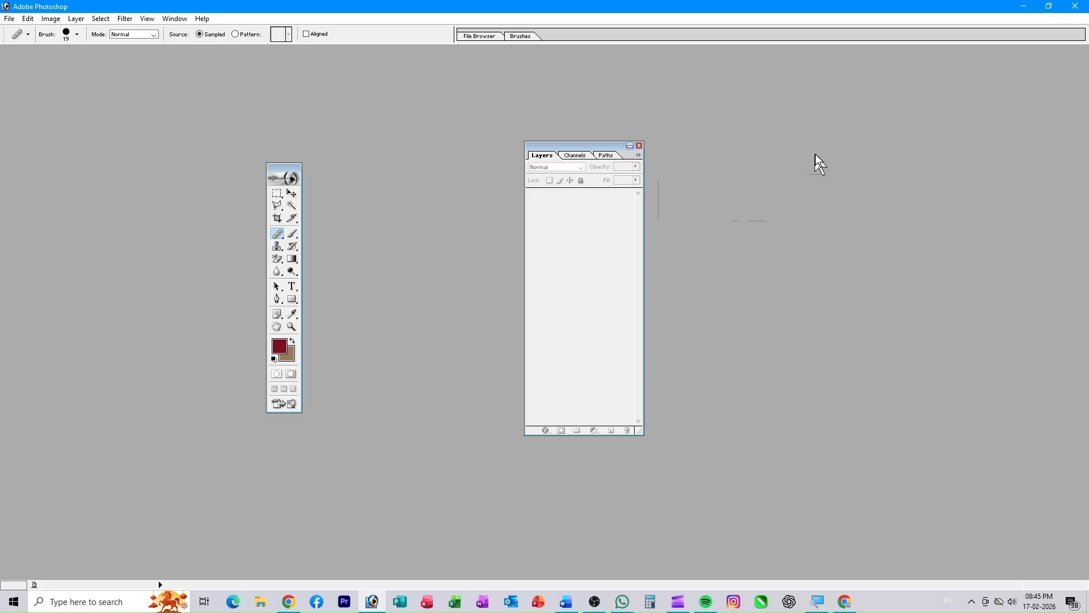
drag(572, 144, 816, 154)
drag(274, 159, 89, 164)
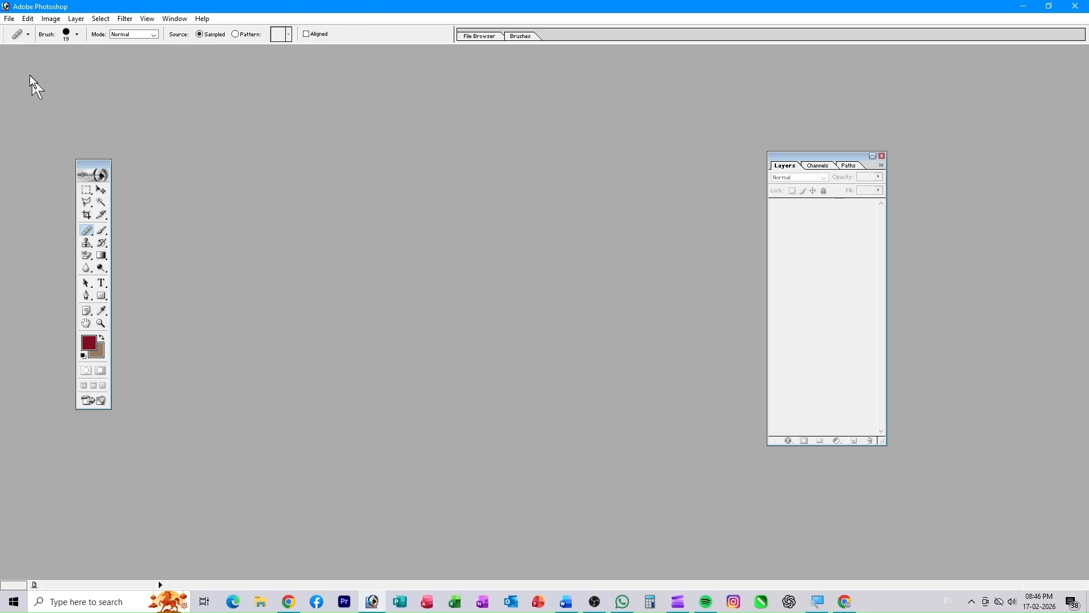
click(11, 20)
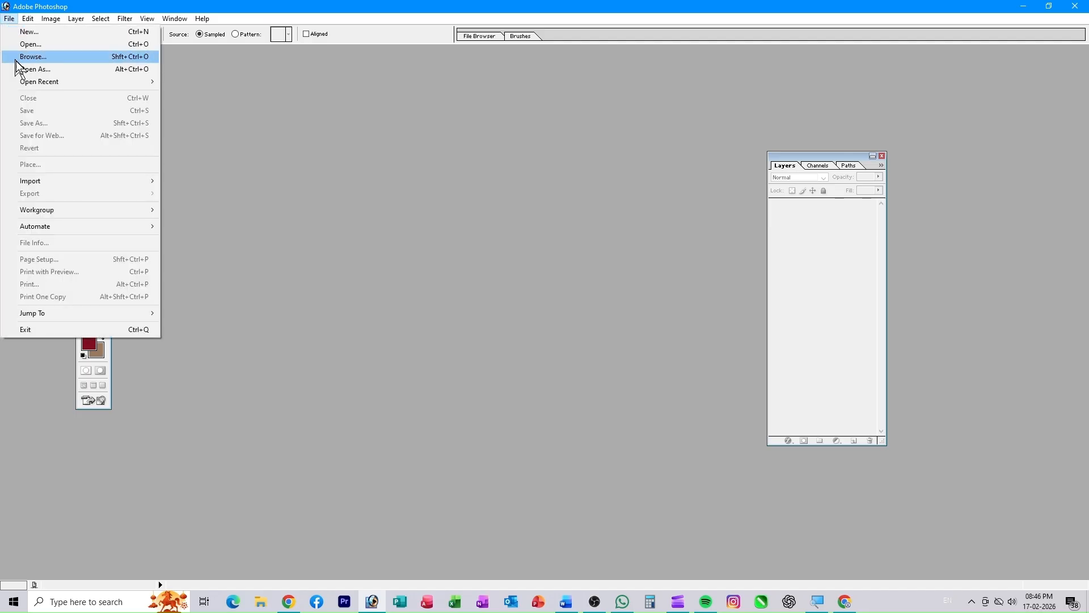
click(43, 45)
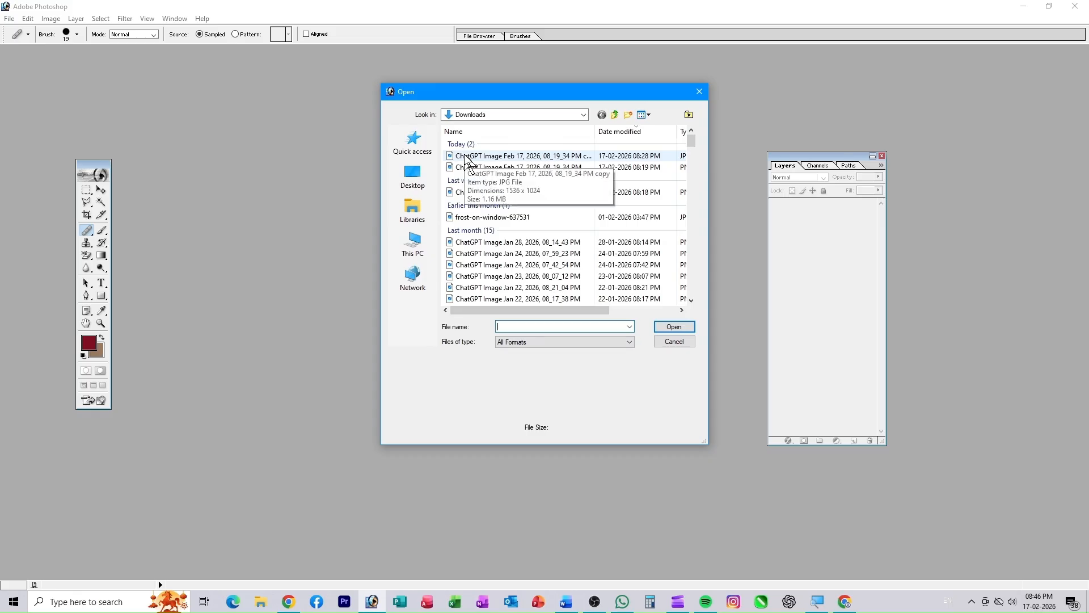
click(485, 161)
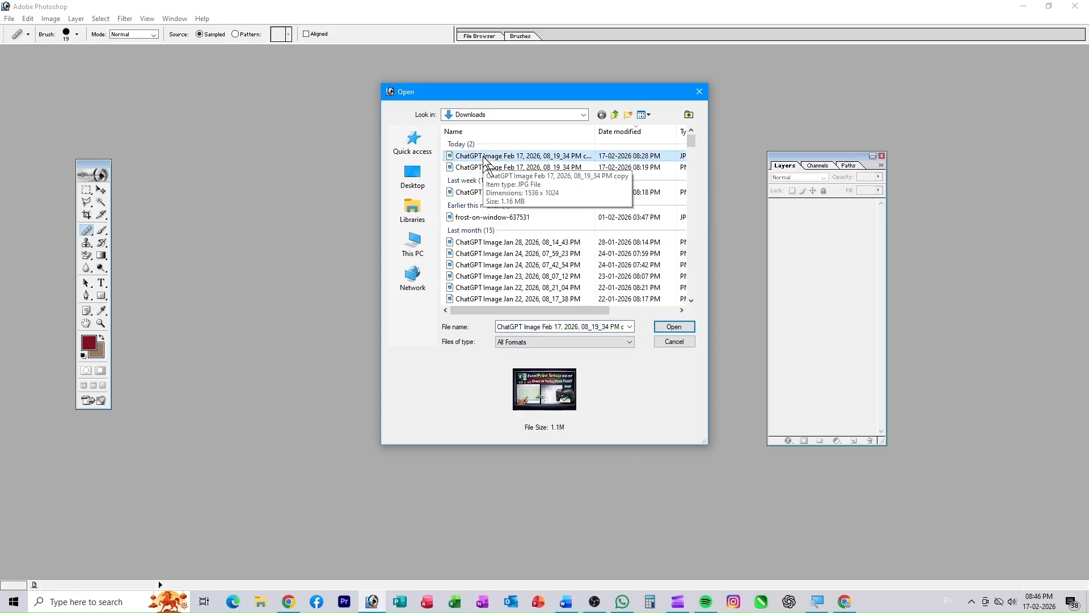
click(674, 327)
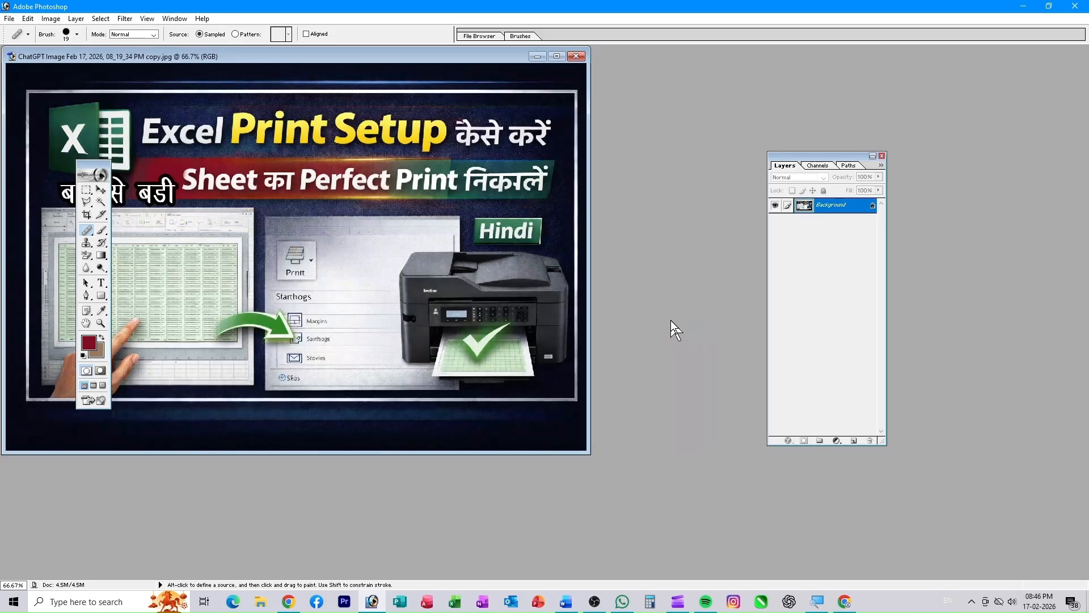
drag(311, 52, 487, 97)
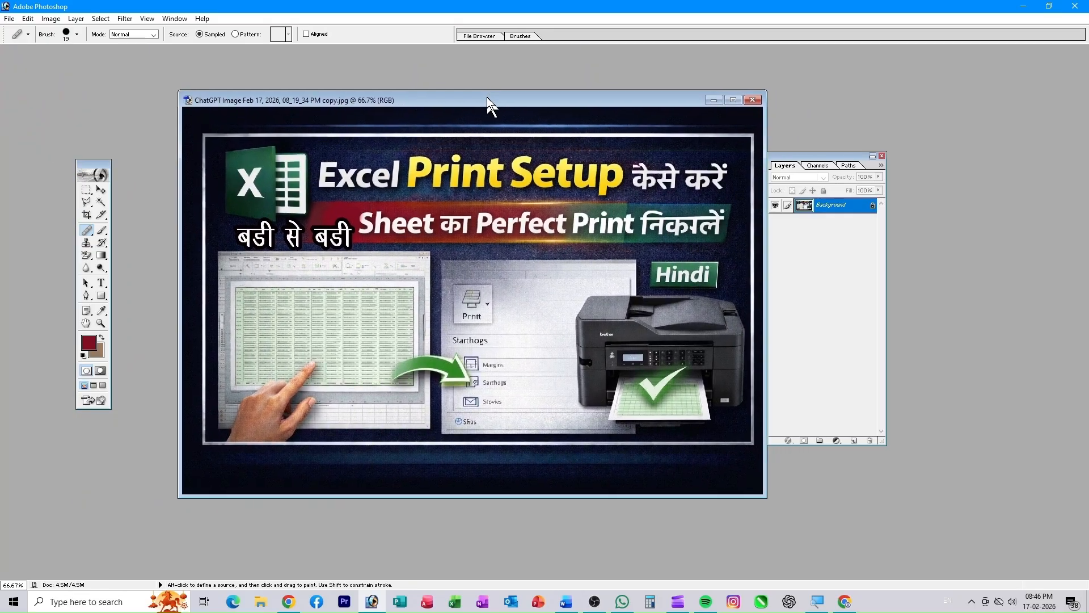
click(753, 100)
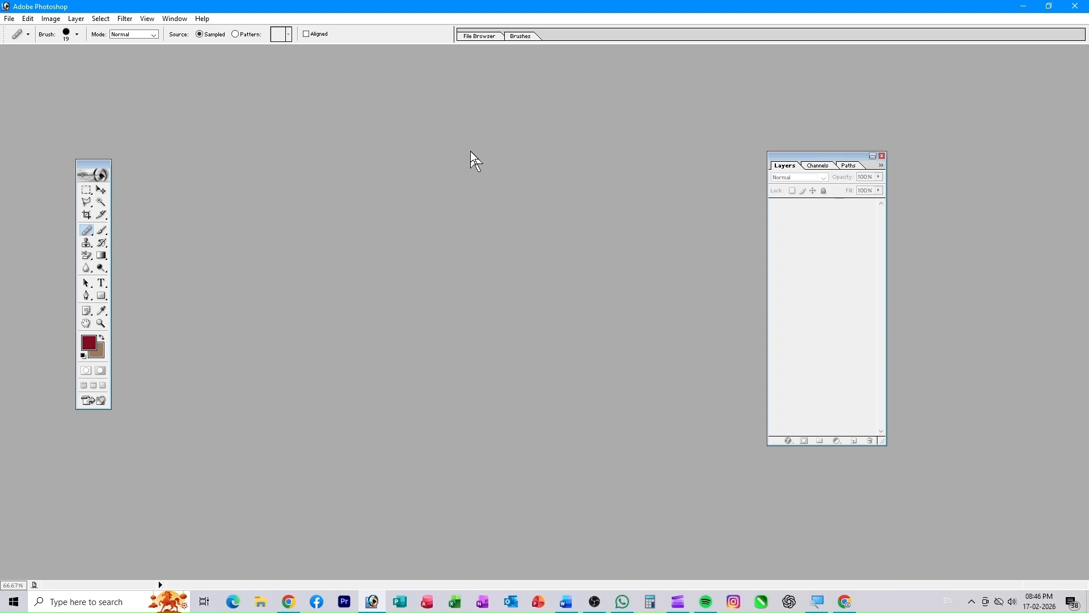
double_click(447, 257)
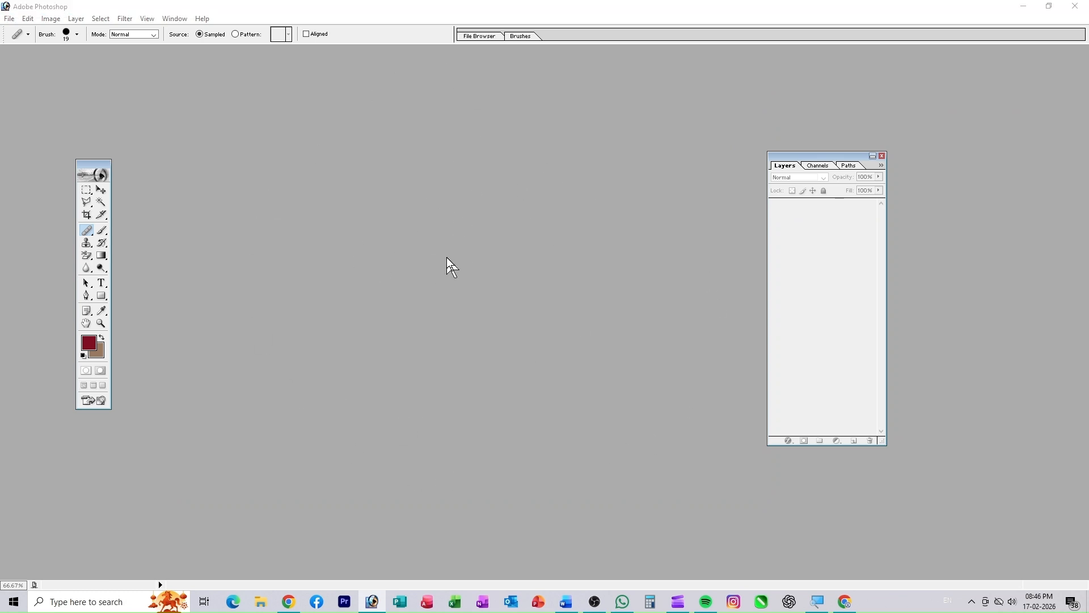
scroll(506, 211, down, 3)
scroll(505, 221, down, 3)
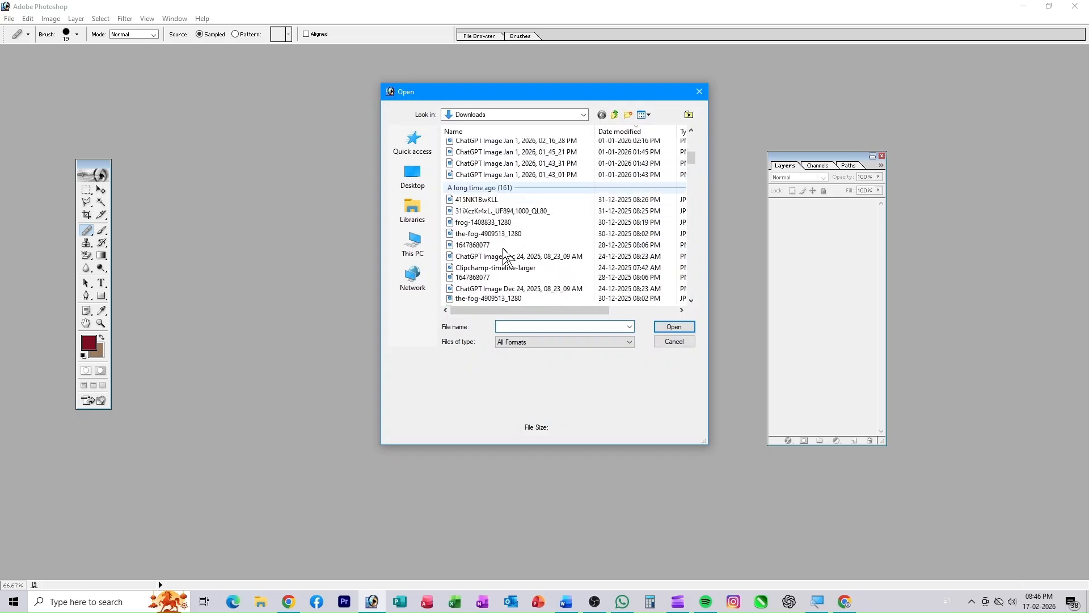
click(501, 289)
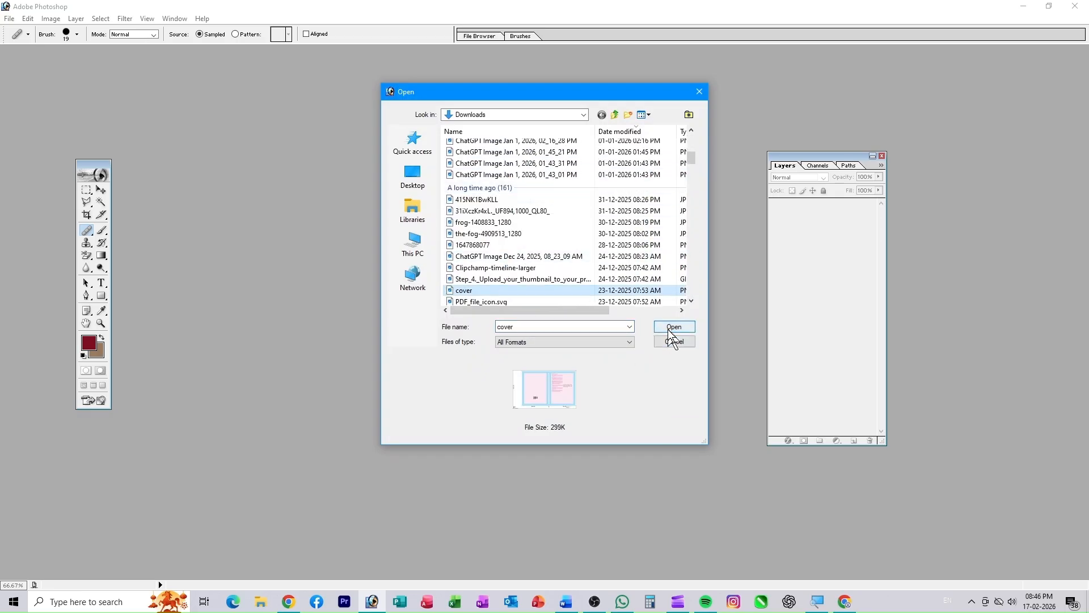
click(668, 329)
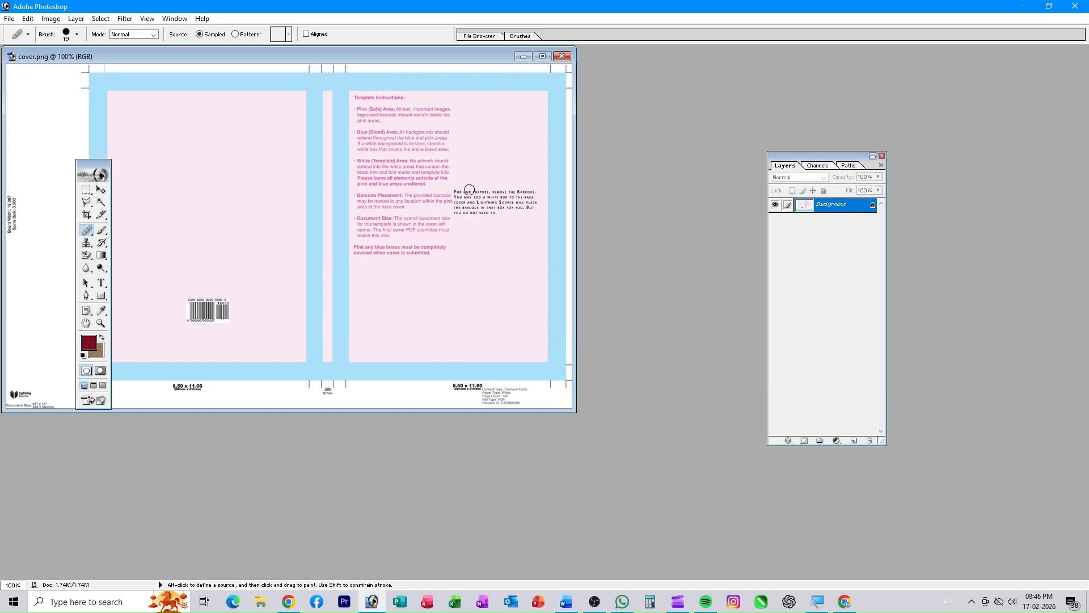
click(562, 56)
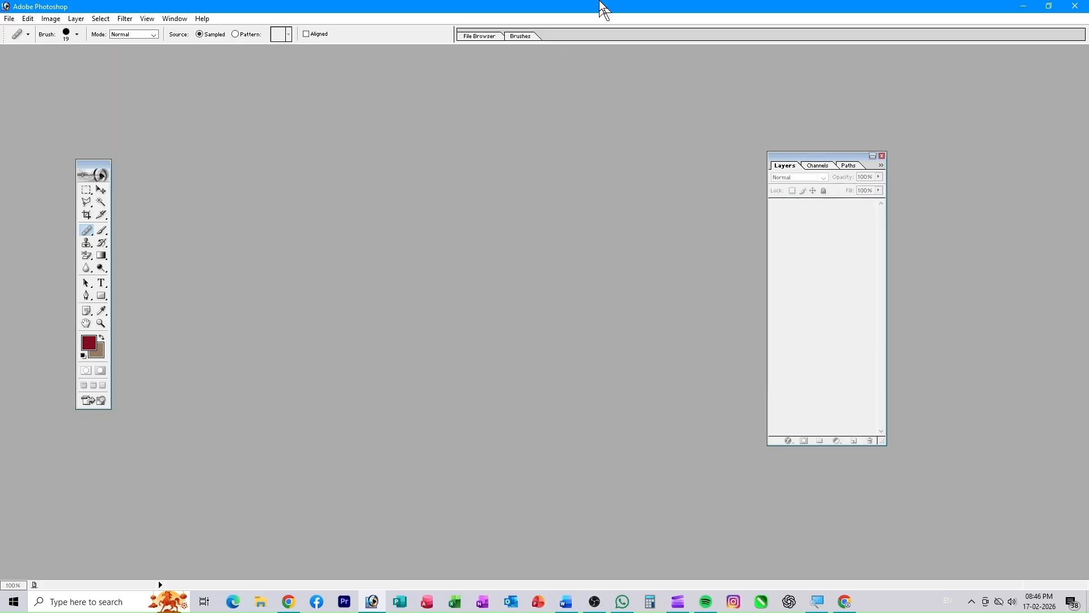
drag(600, 8, 685, 167)
drag(64, 73, 516, 359)
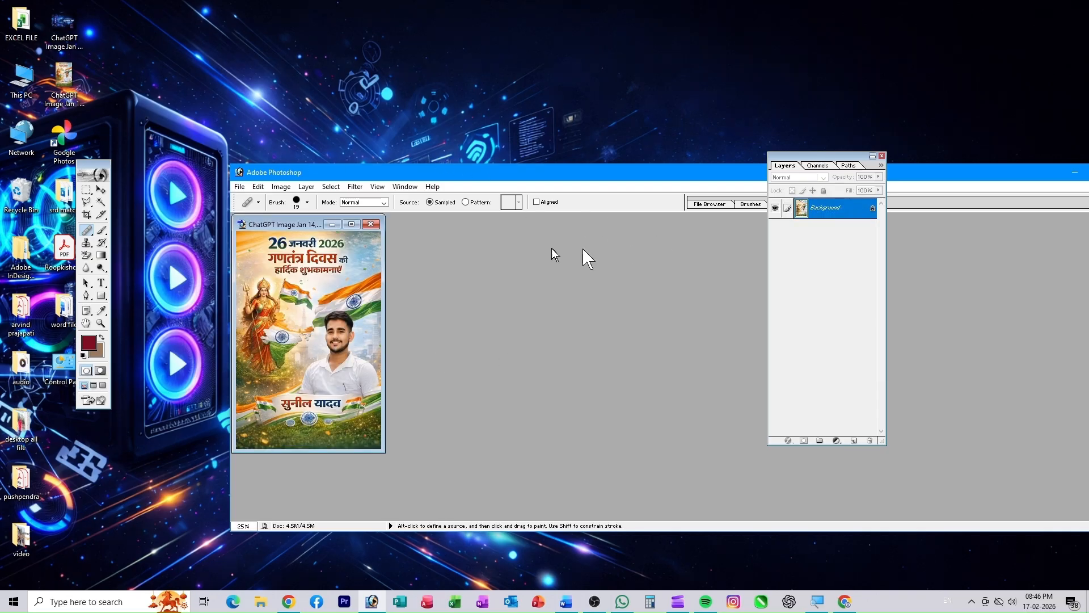
click(372, 224)
drag(665, 172, 596, 2)
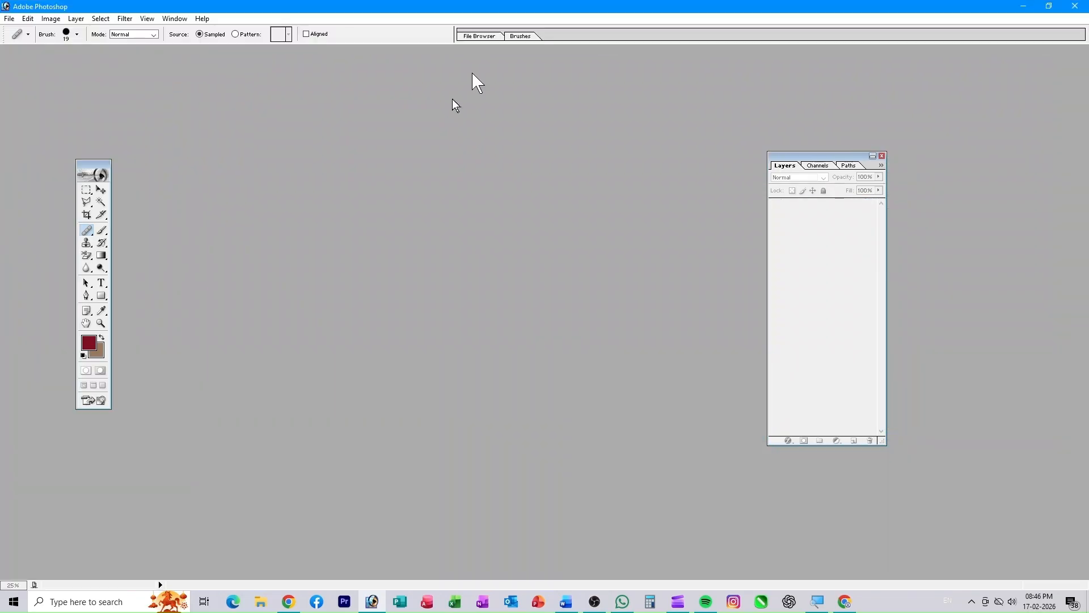
- Create a blank A4 document with File > New, then close Untitled-1
click(8, 19)
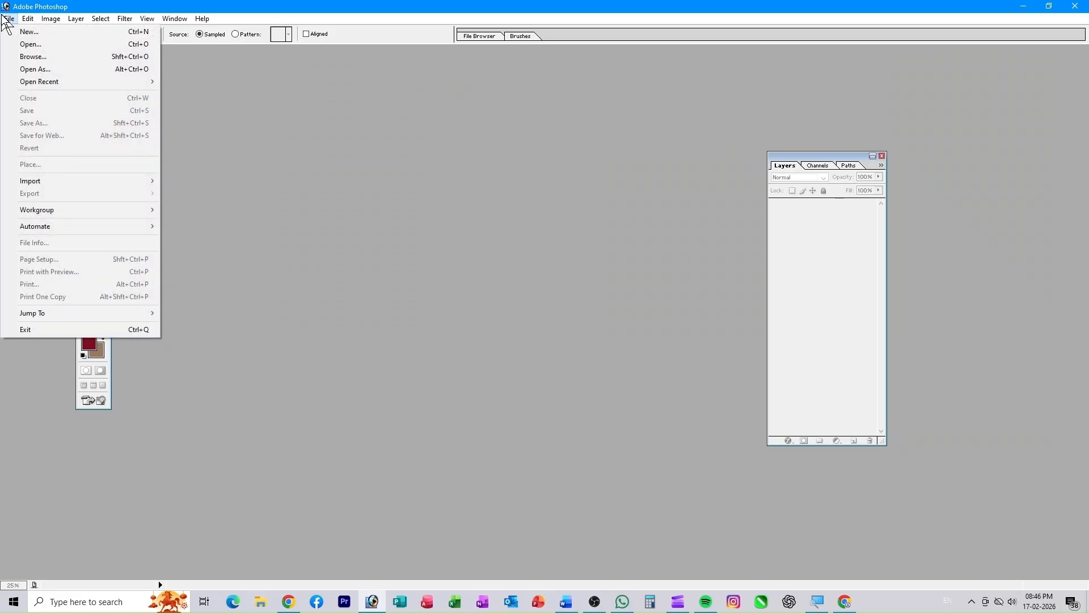
click(23, 32)
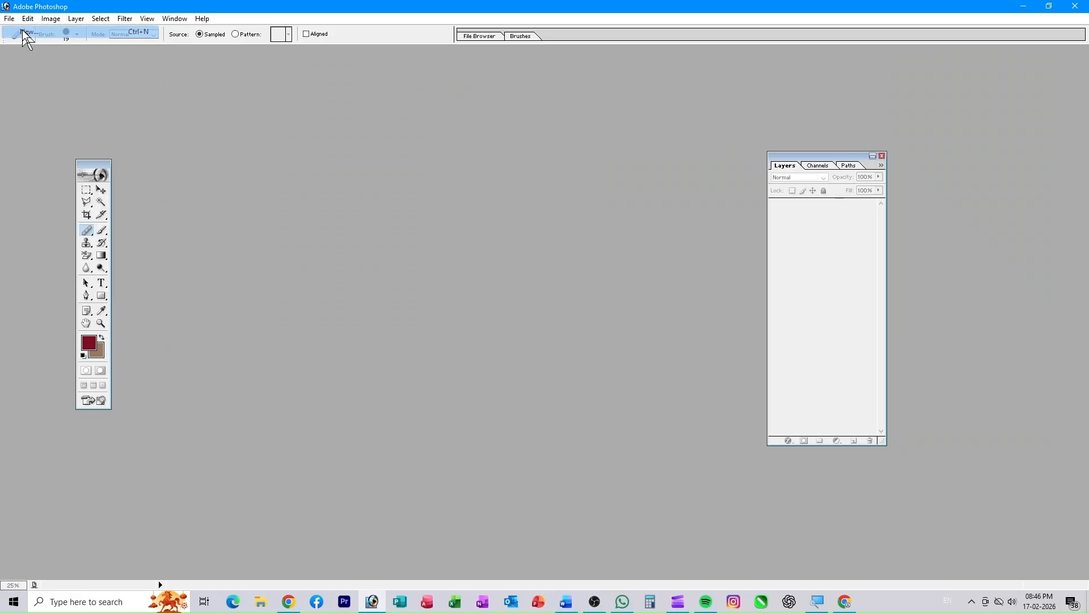
drag(699, 195, 468, 155)
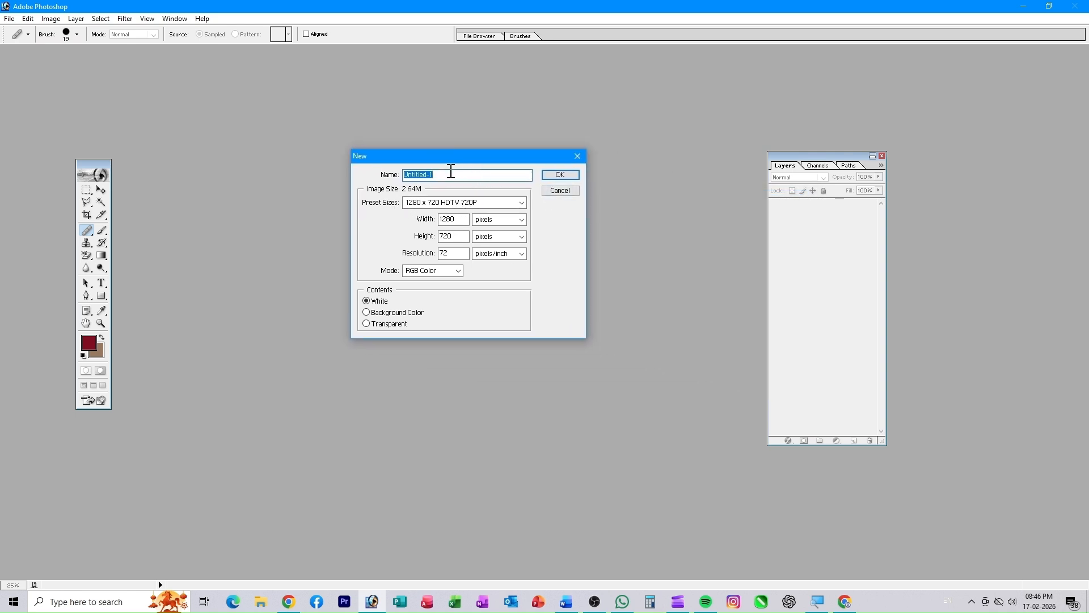
click(478, 206)
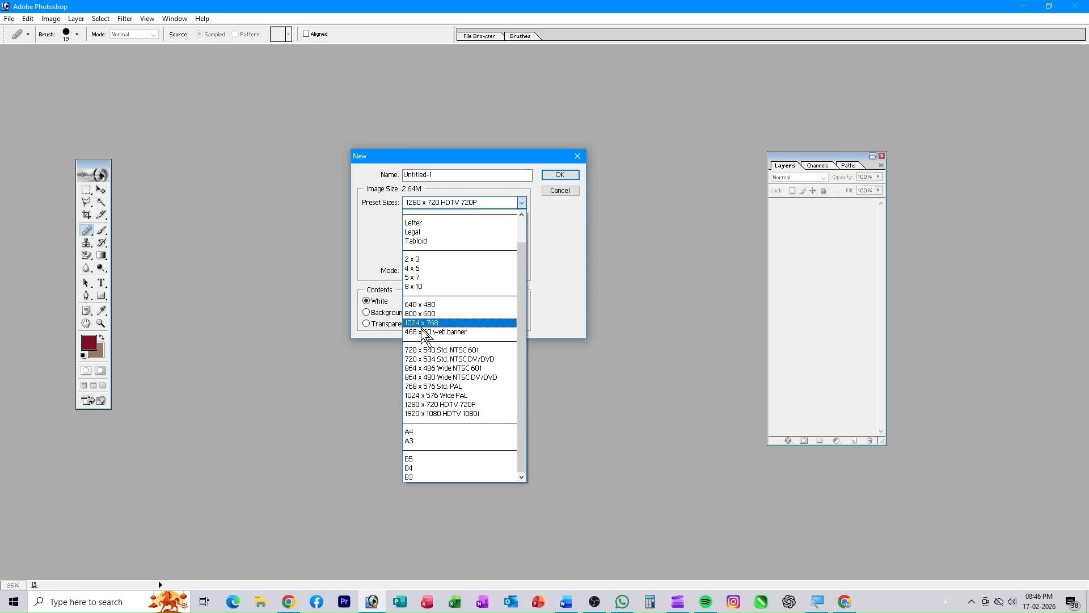
click(424, 430)
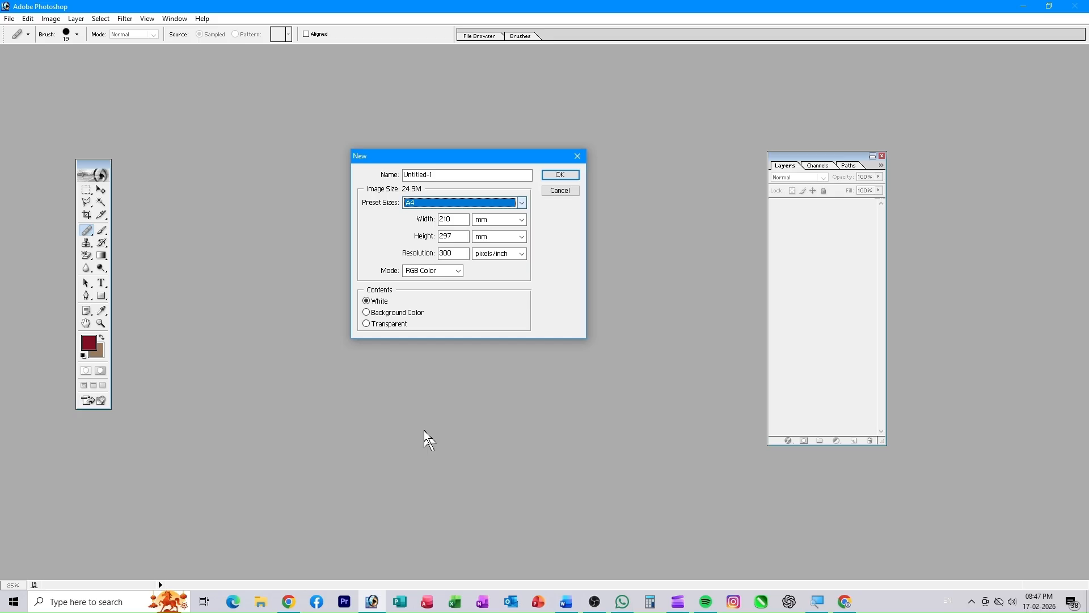
click(560, 175)
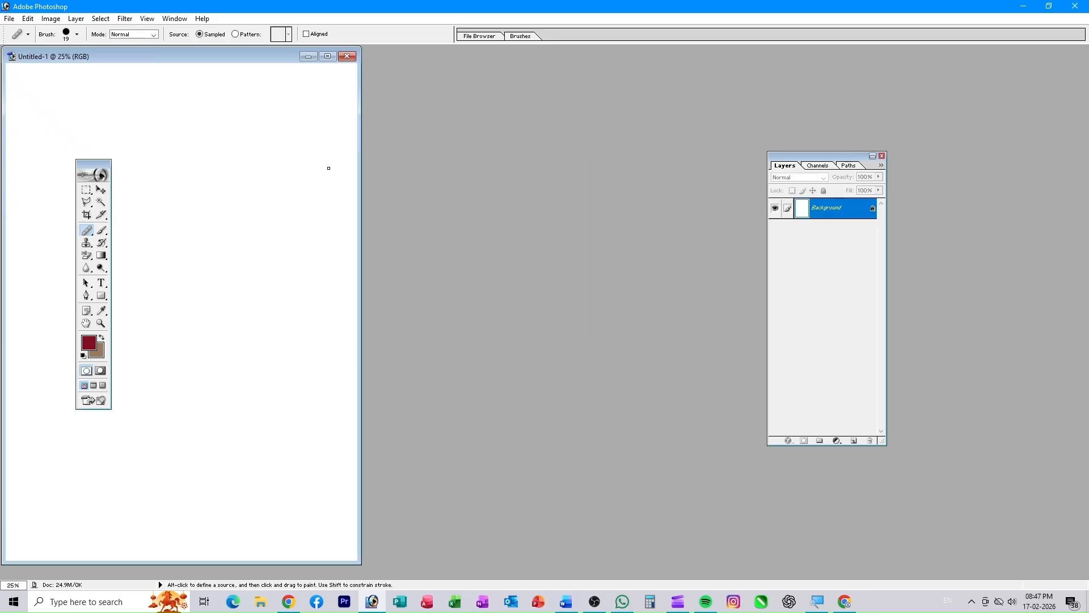
drag(153, 53, 447, 76)
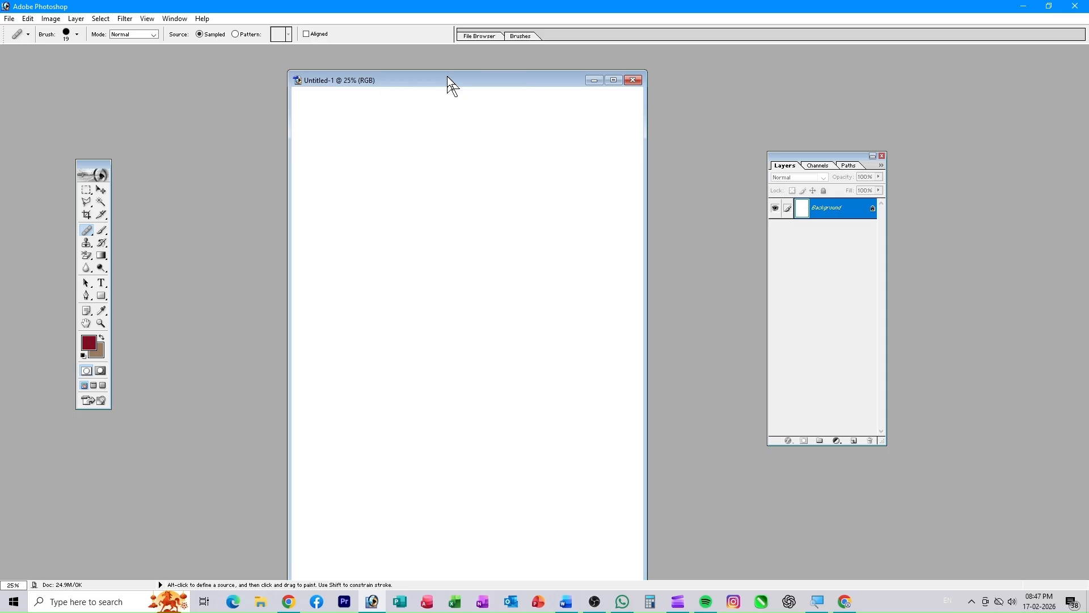
click(634, 80)
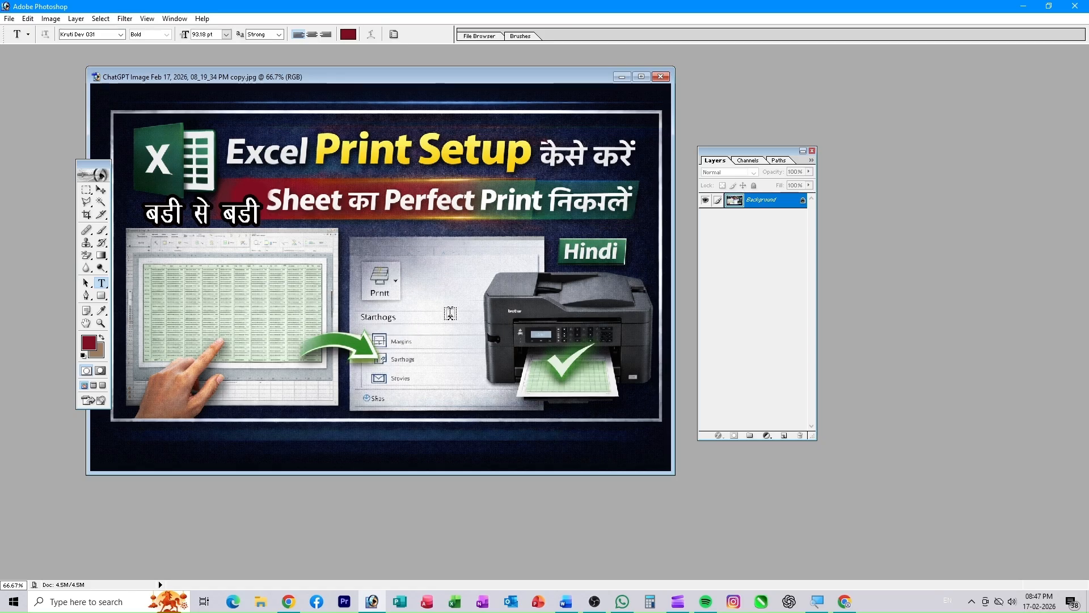
- Draw a rectangular marquee around the thumbnail's Print icon
click(101, 190)
right_click(88, 192)
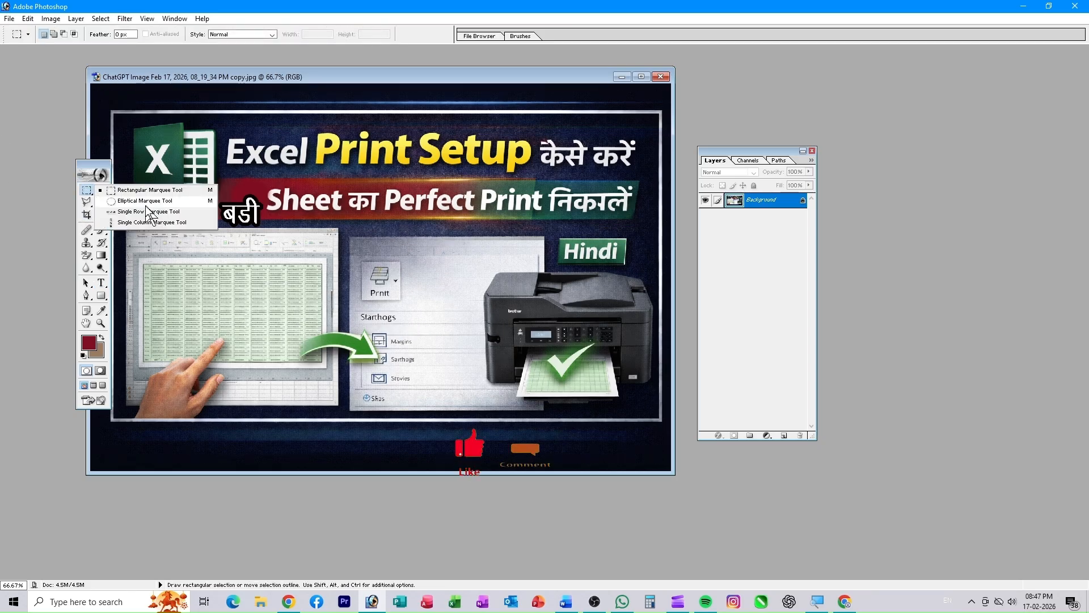
click(149, 192)
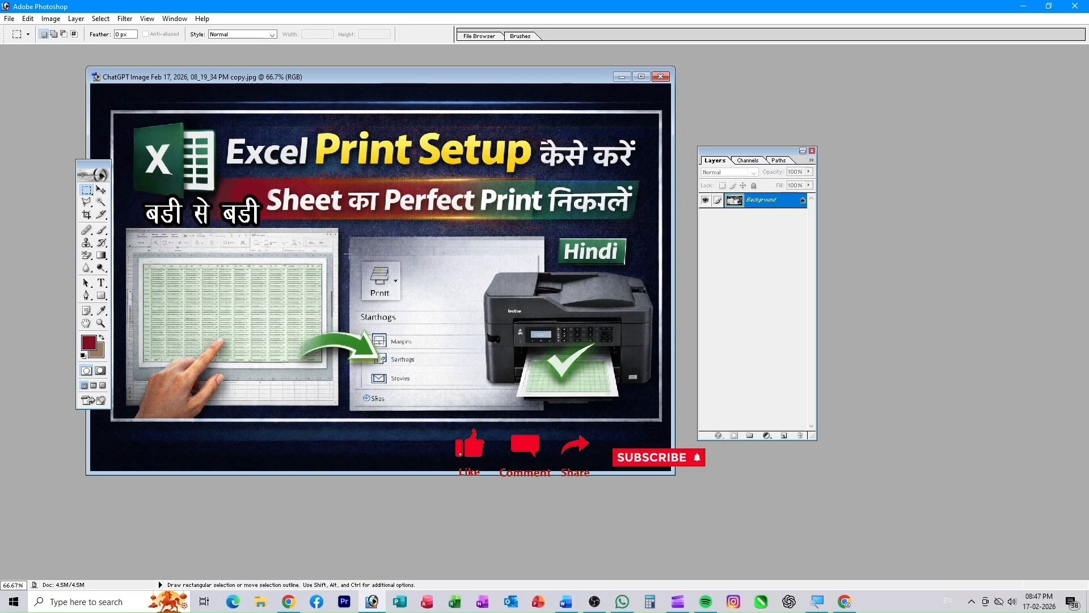
drag(359, 261, 394, 288)
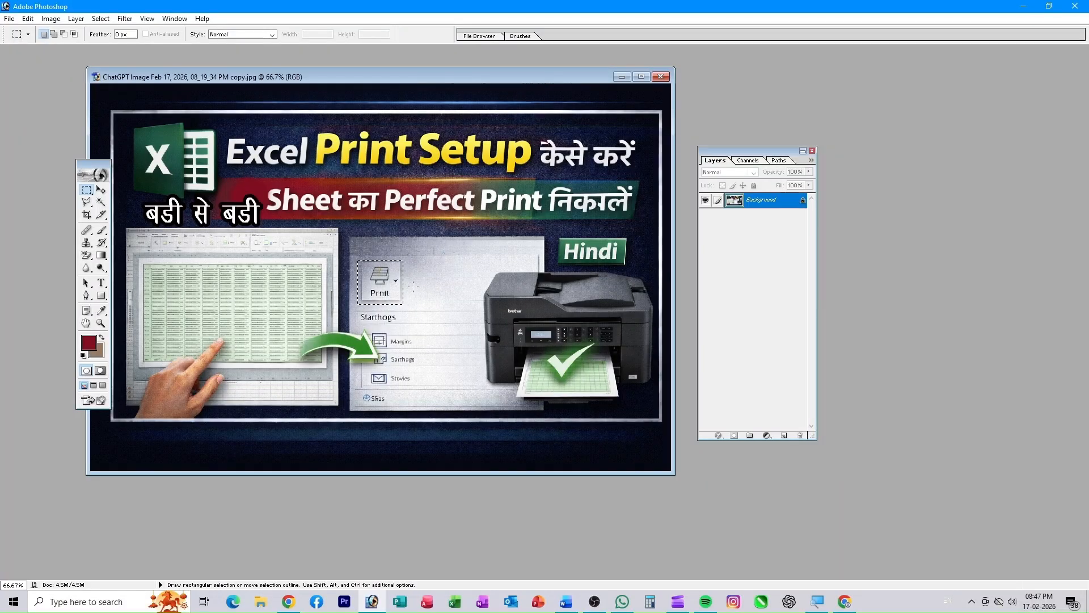
- Set the foreground colour to a brighter red, D12641
click(89, 343)
click(528, 260)
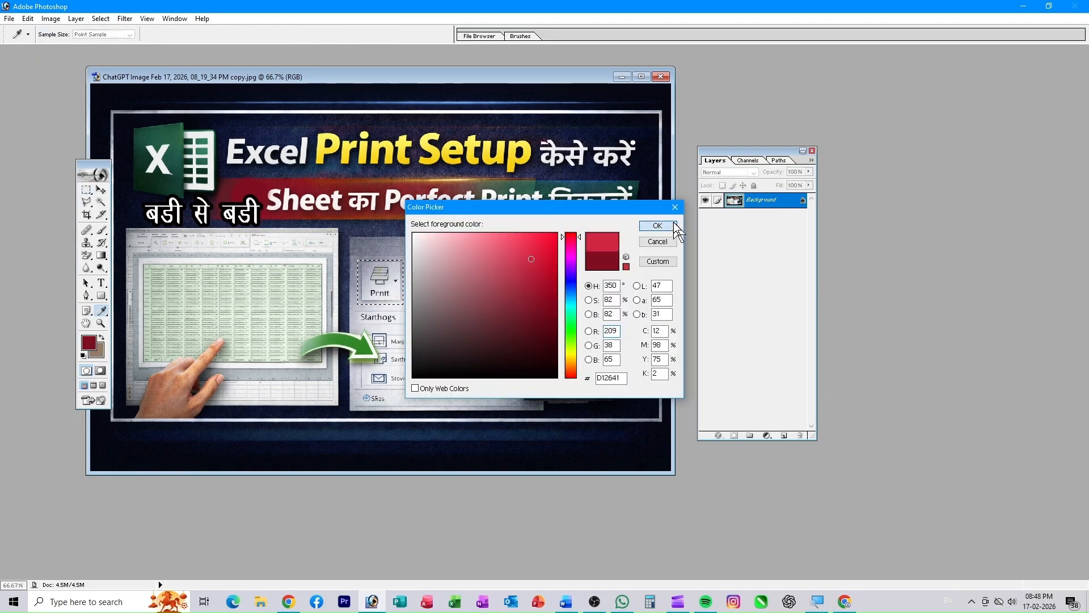
click(657, 226)
- Fill the selection with the brown background colour, deselect, and return to the Move tool
key(Delete)
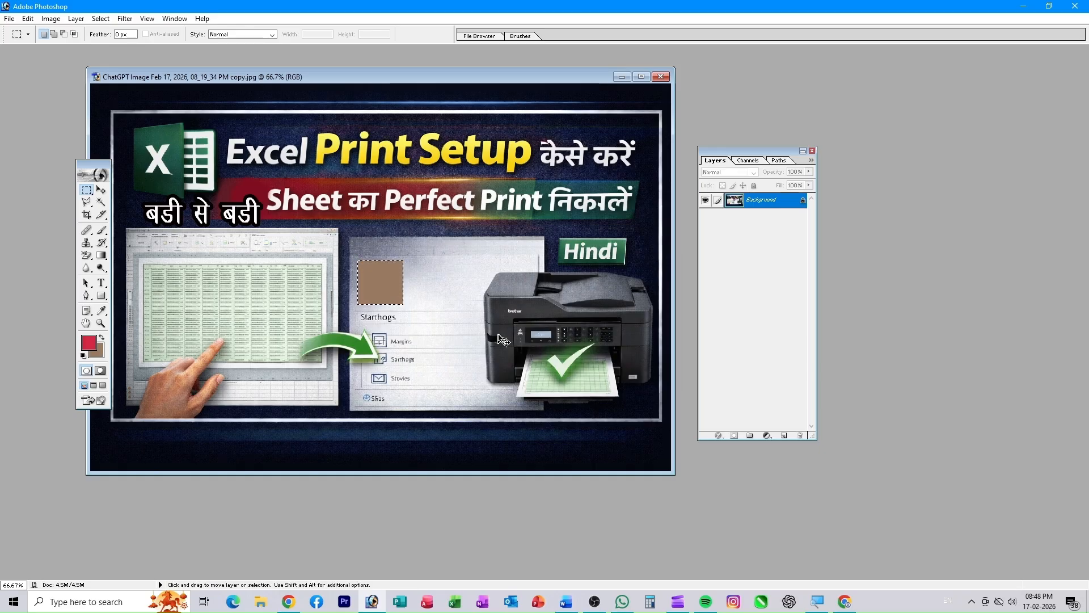
key(ctrl+d)
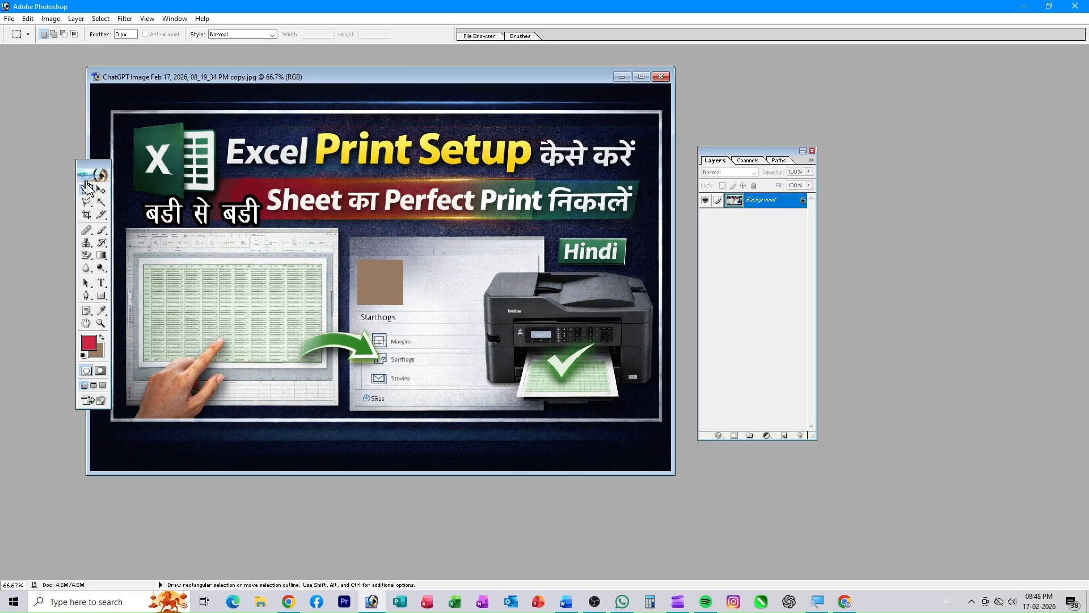
click(101, 190)
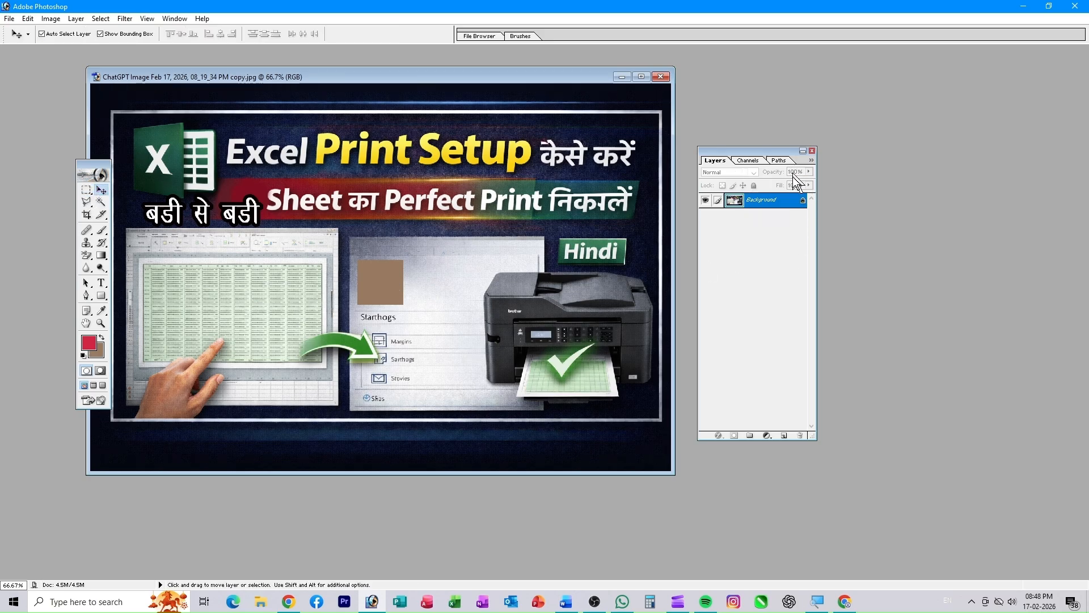
- Duplicate the Background layer and lower the Background copy's opacity
right_click(774, 204)
click(814, 239)
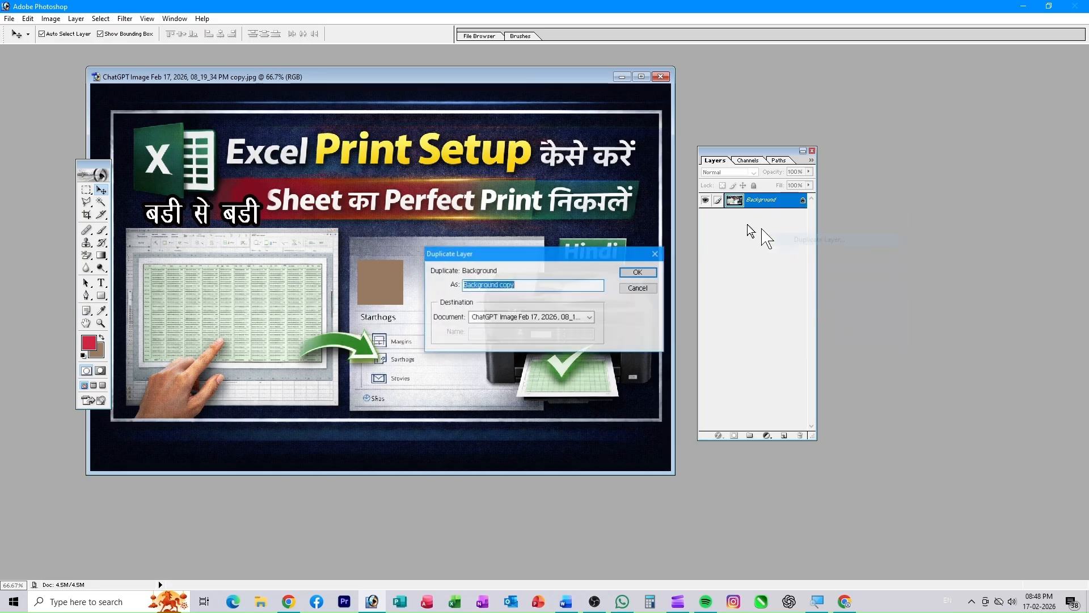
click(641, 275)
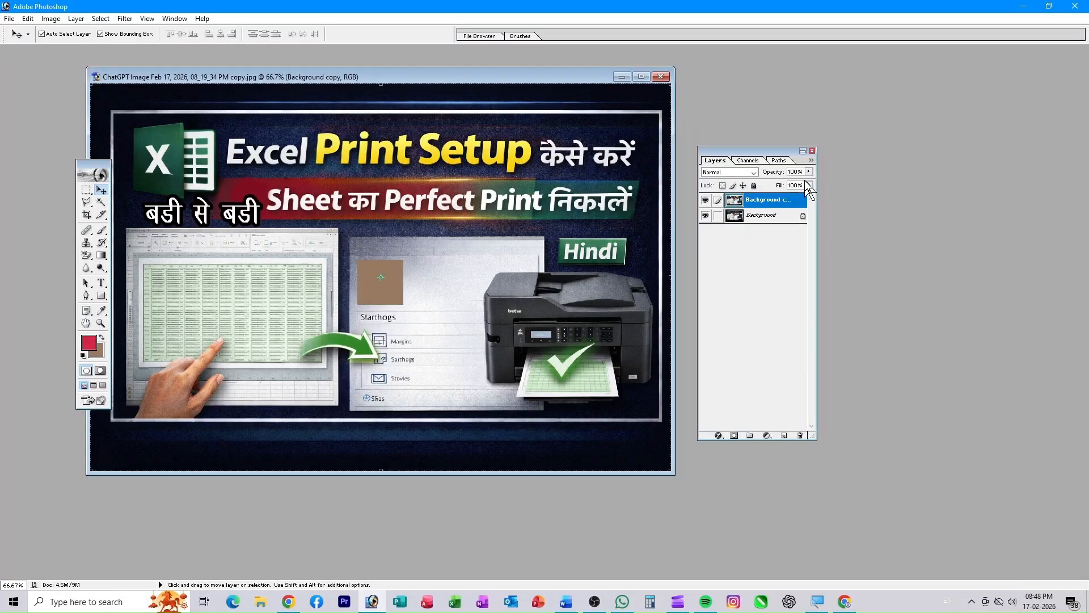
click(809, 171)
drag(809, 182, 775, 183)
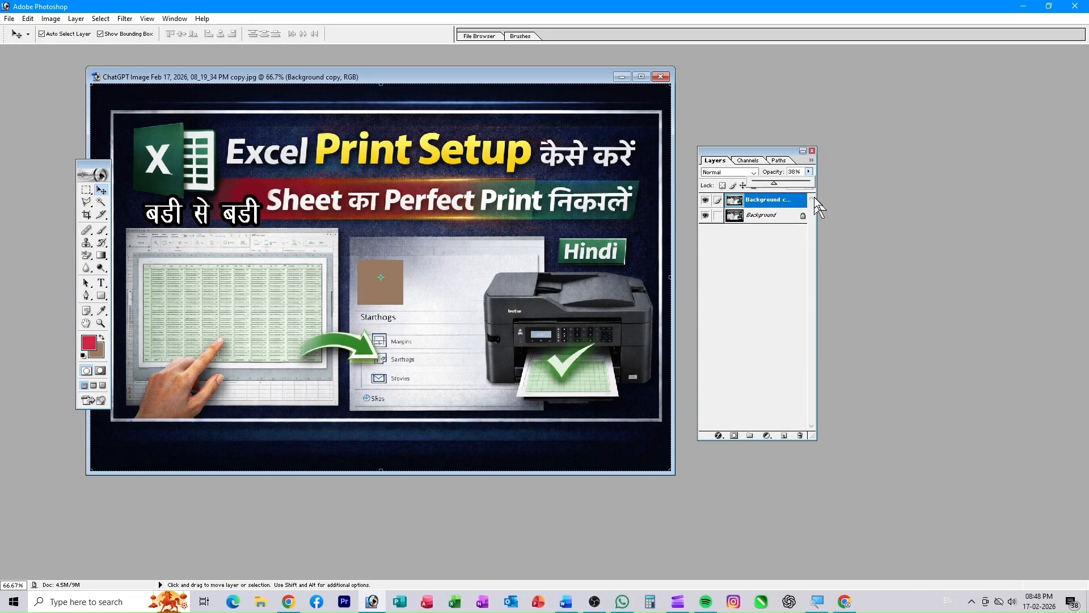
- Delete the original Background layer and restore the copy to 100% opacity
right_click(771, 216)
click(816, 266)
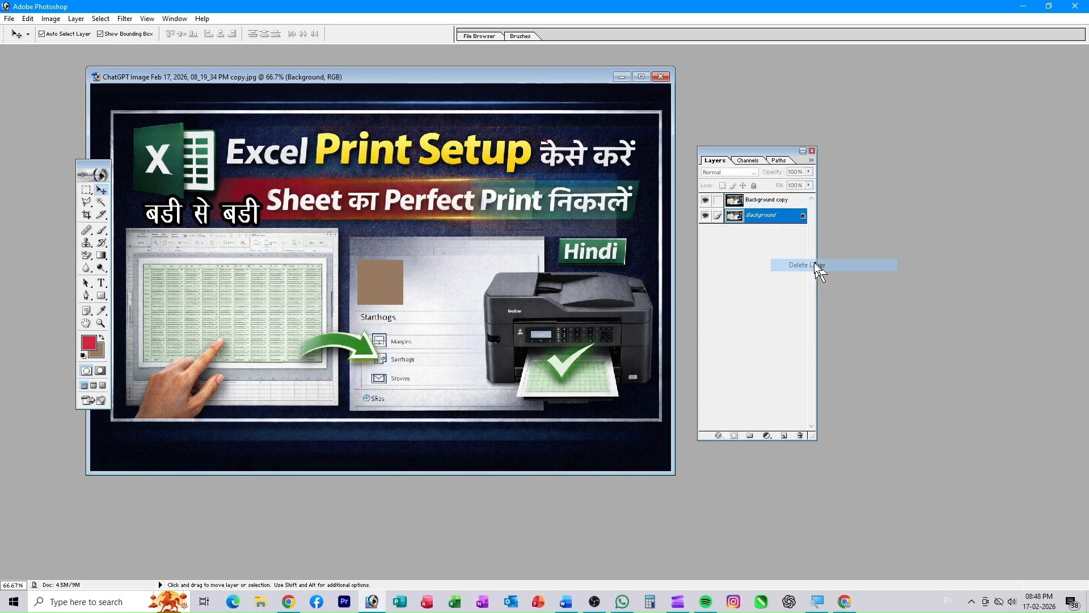
click(517, 227)
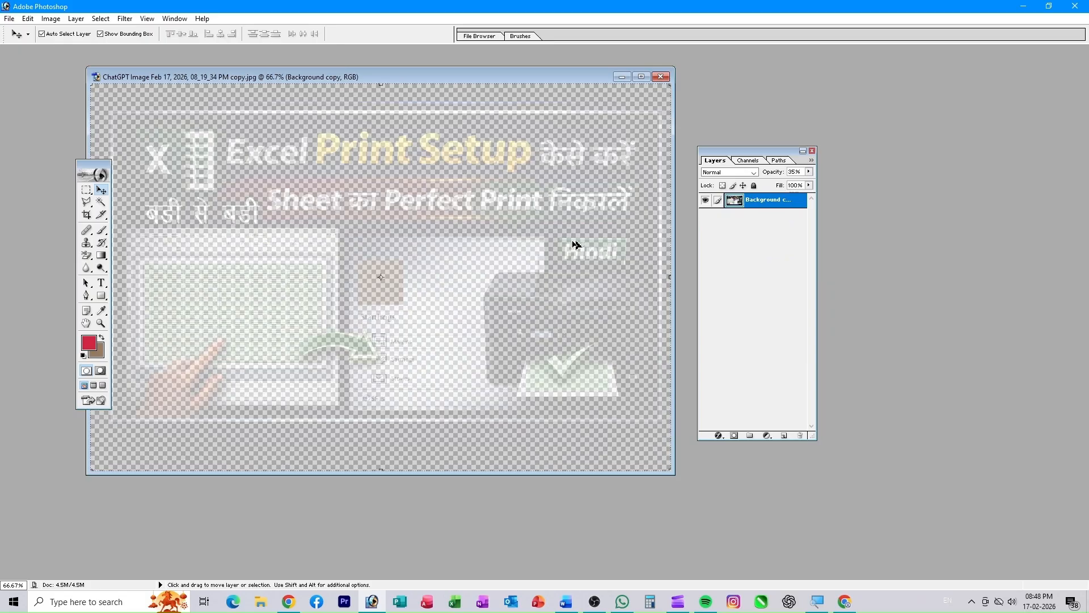
click(809, 171)
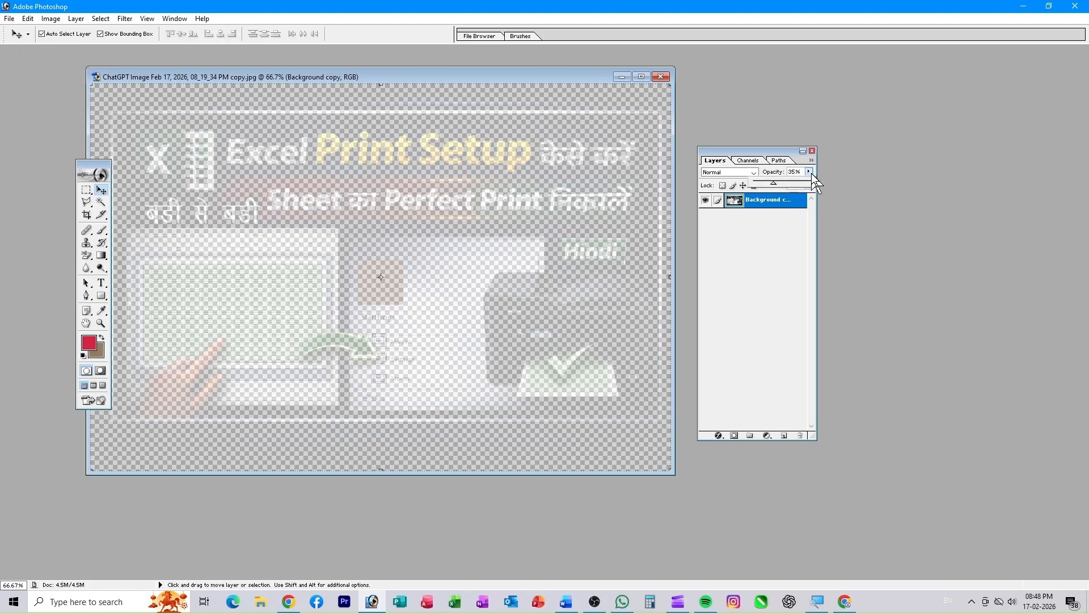
drag(773, 183, 811, 186)
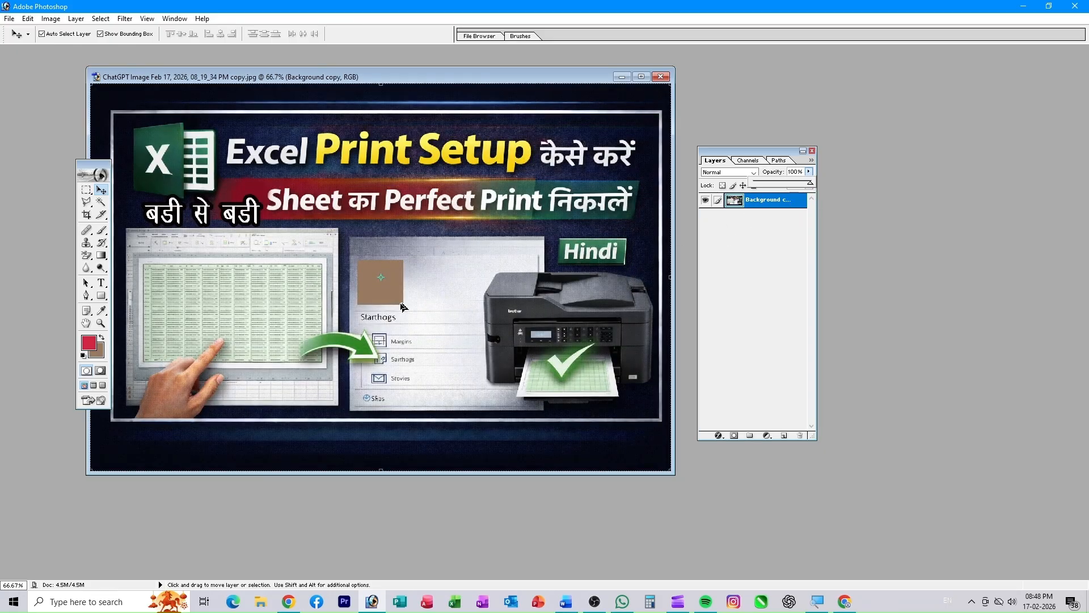
click(420, 306)
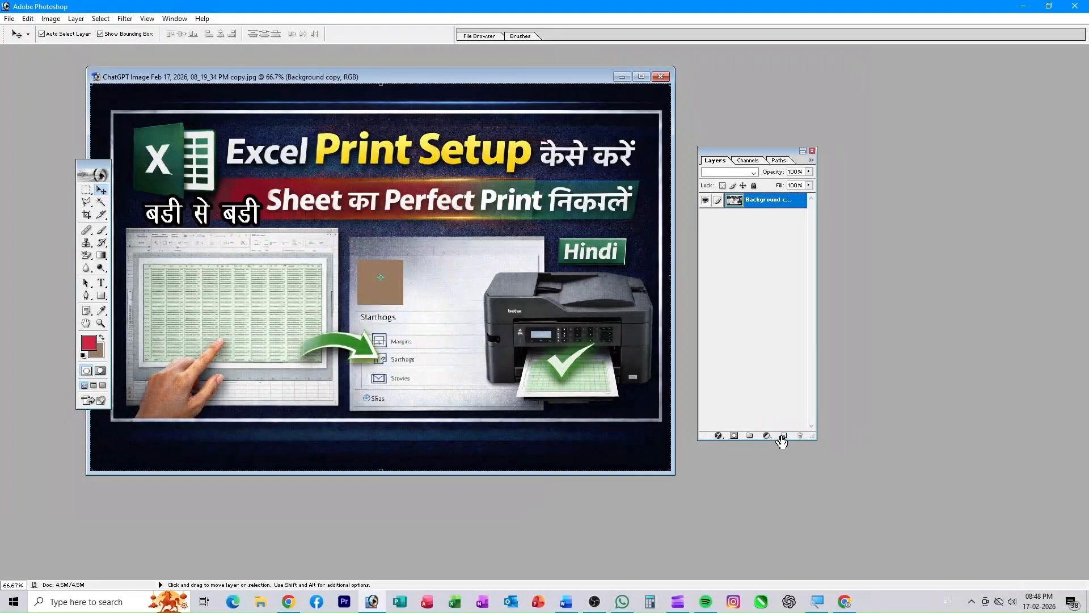
- On a new Layer 1, fill a rectangle right of the first square with brown
click(781, 429)
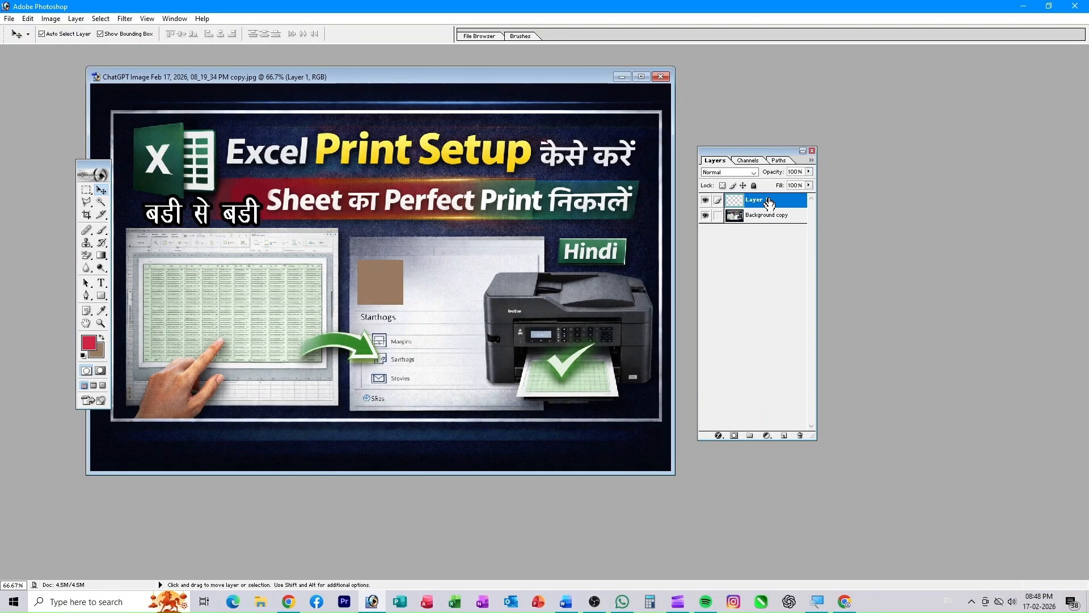
click(87, 189)
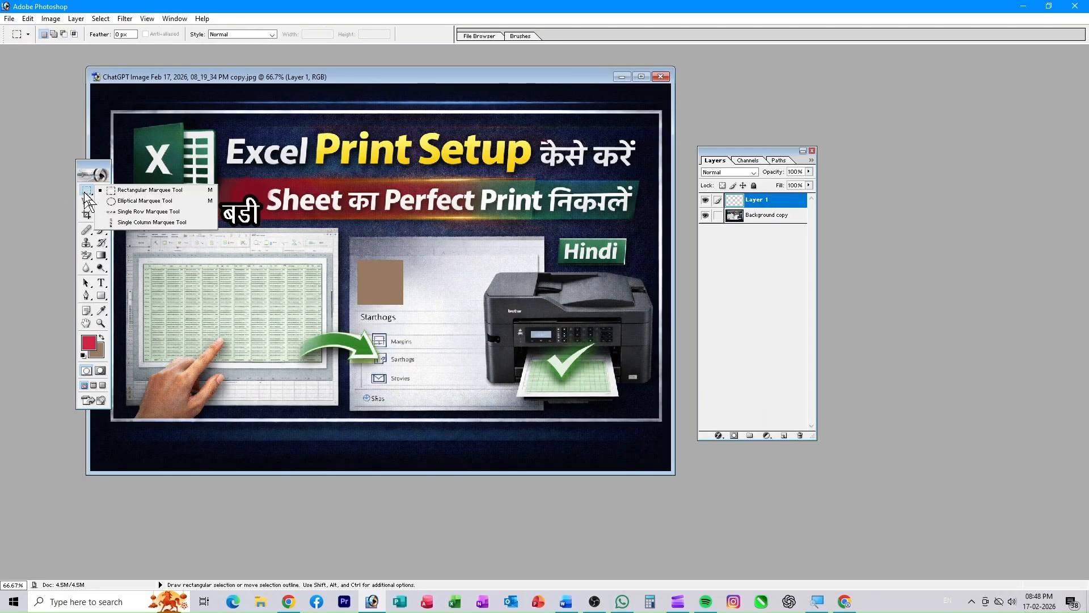
drag(420, 263, 476, 306)
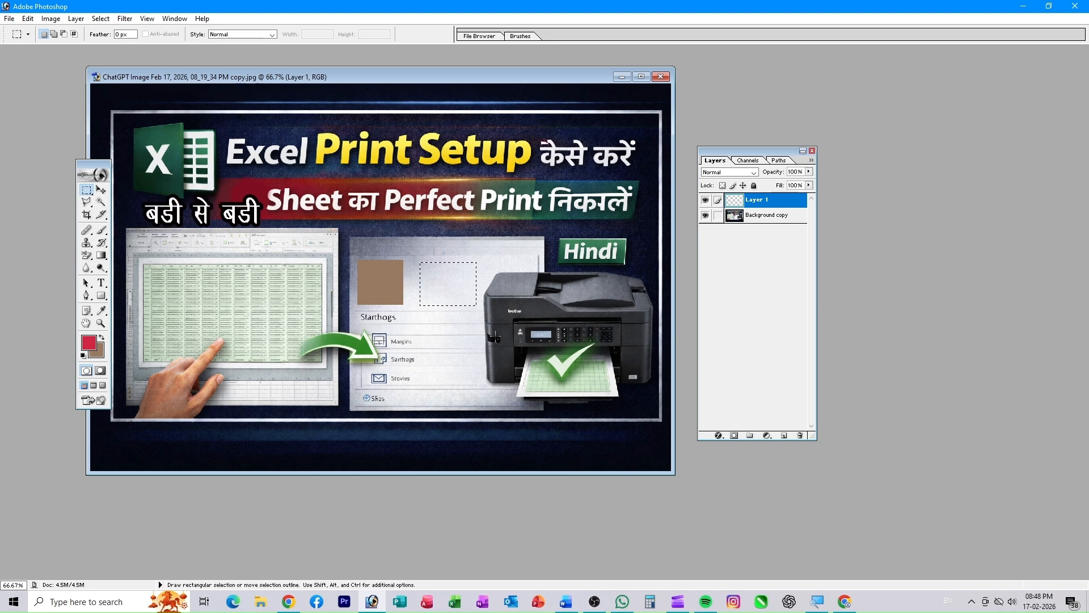
key(ctrl+BackSpace)
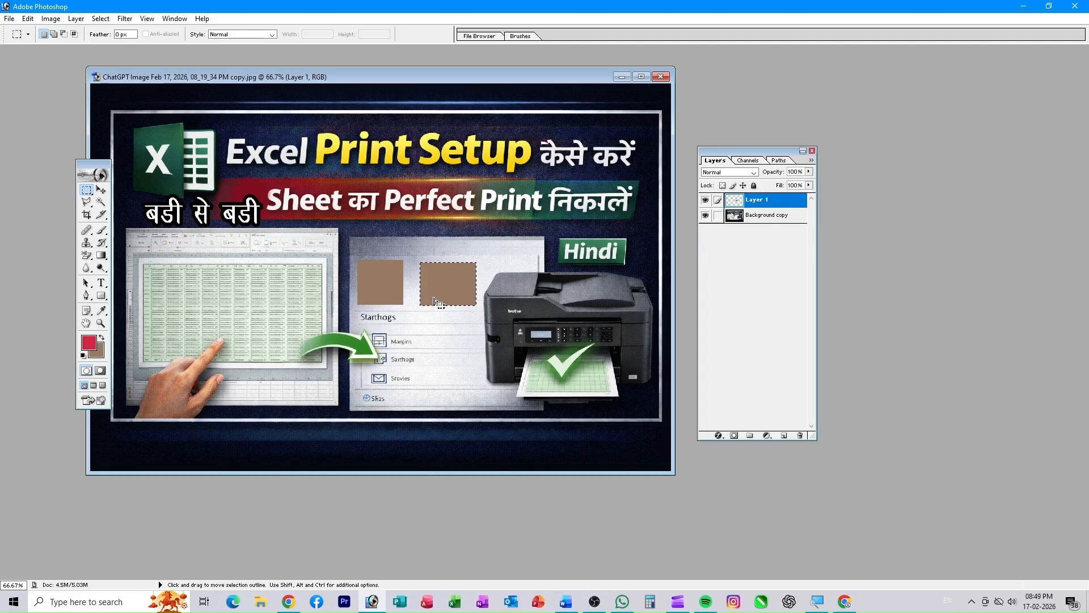
key(ctrl+d)
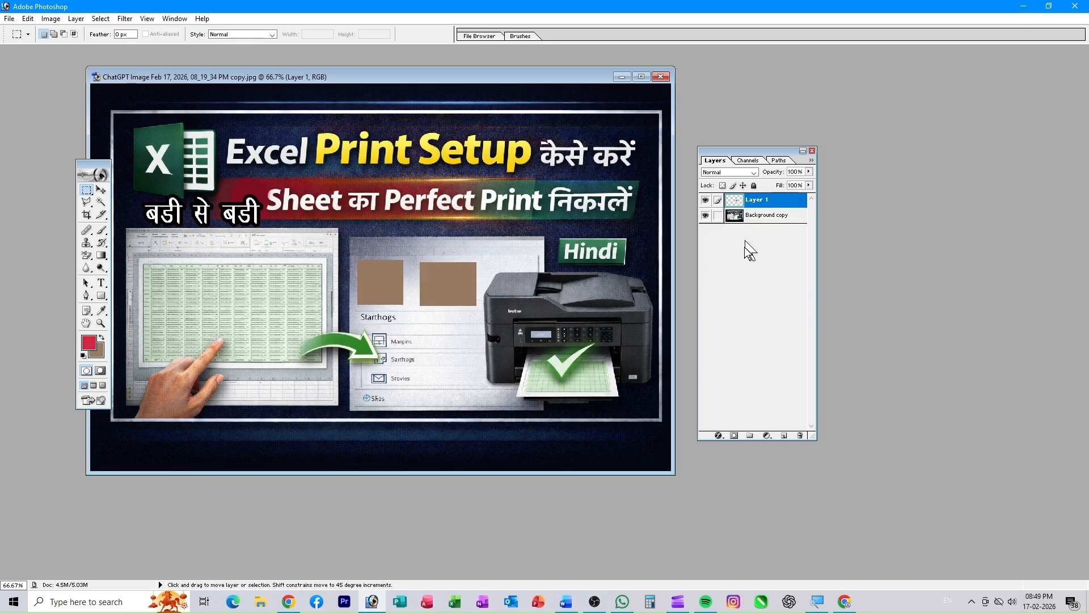
- Lower Layer 1's opacity to fade the new square, then close the thumbnail
click(809, 172)
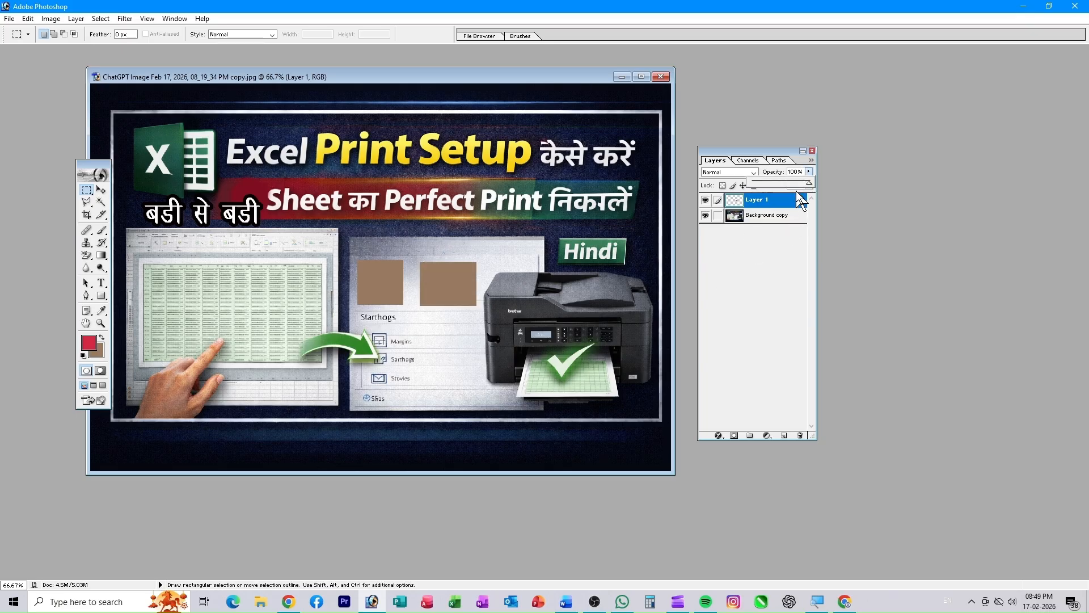
drag(791, 188, 777, 199)
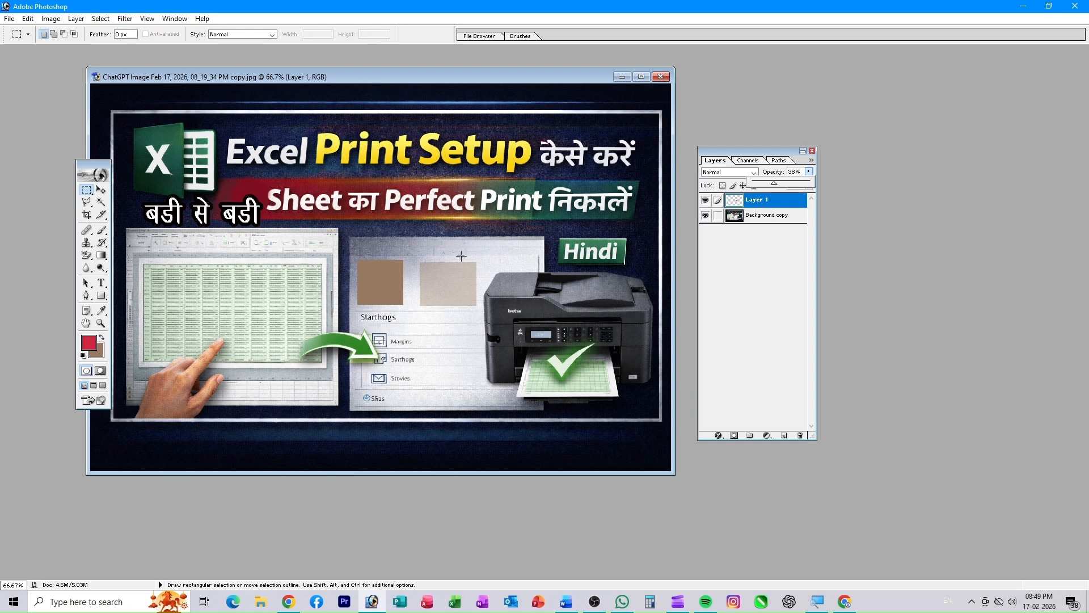
click(663, 79)
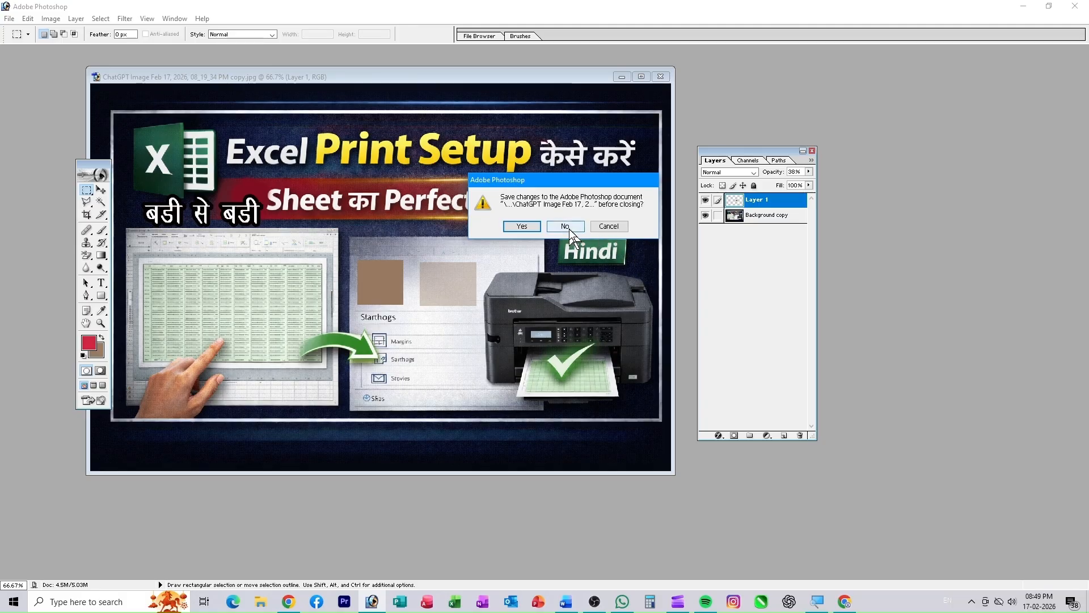
- Close the thumbnail image without saving its changes and move the Tools palette aside
click(570, 229)
drag(88, 162, 159, 136)
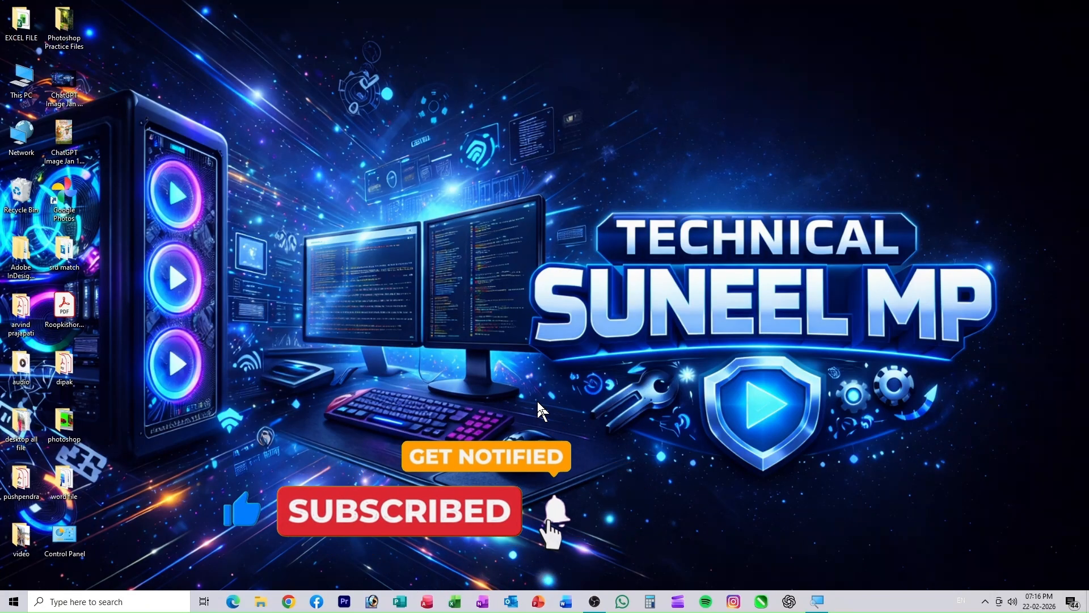
- Refresh the Windows desktop several times from its right-click menu
right_click(630, 284)
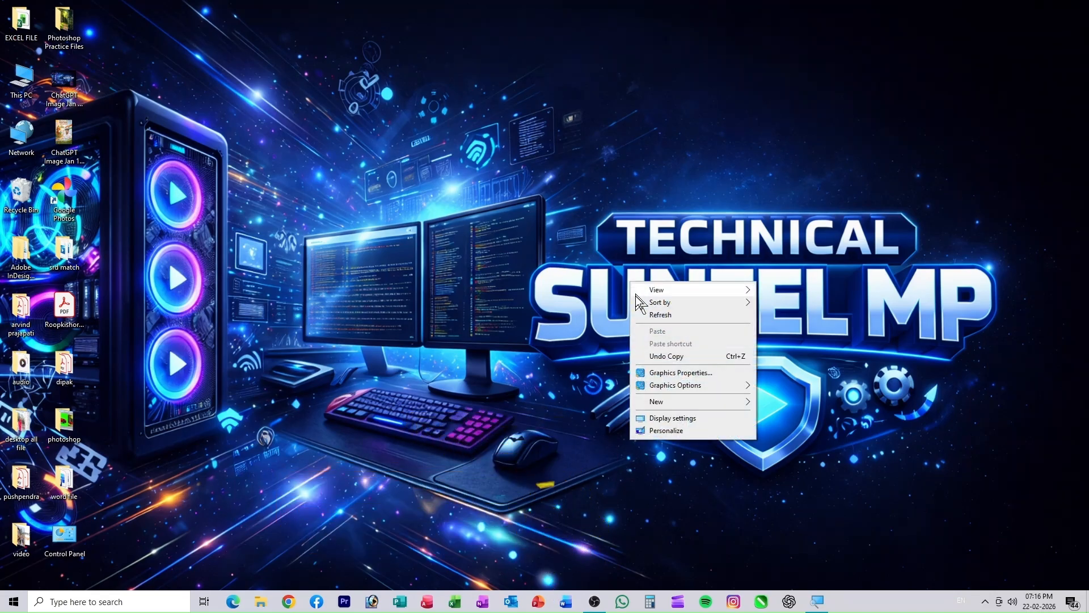
click(641, 314)
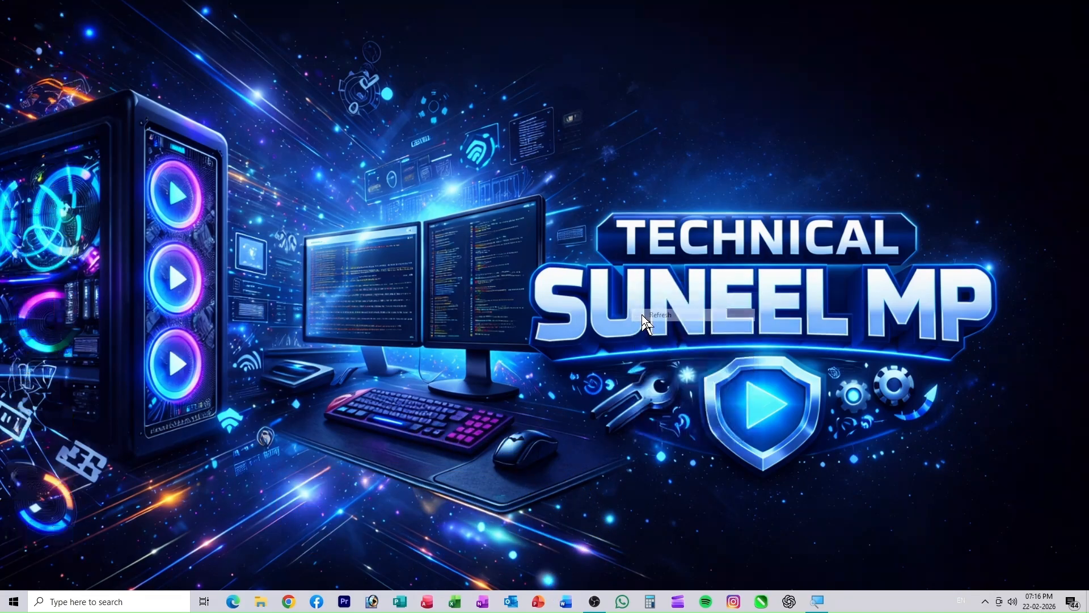
right_click(581, 249)
click(600, 278)
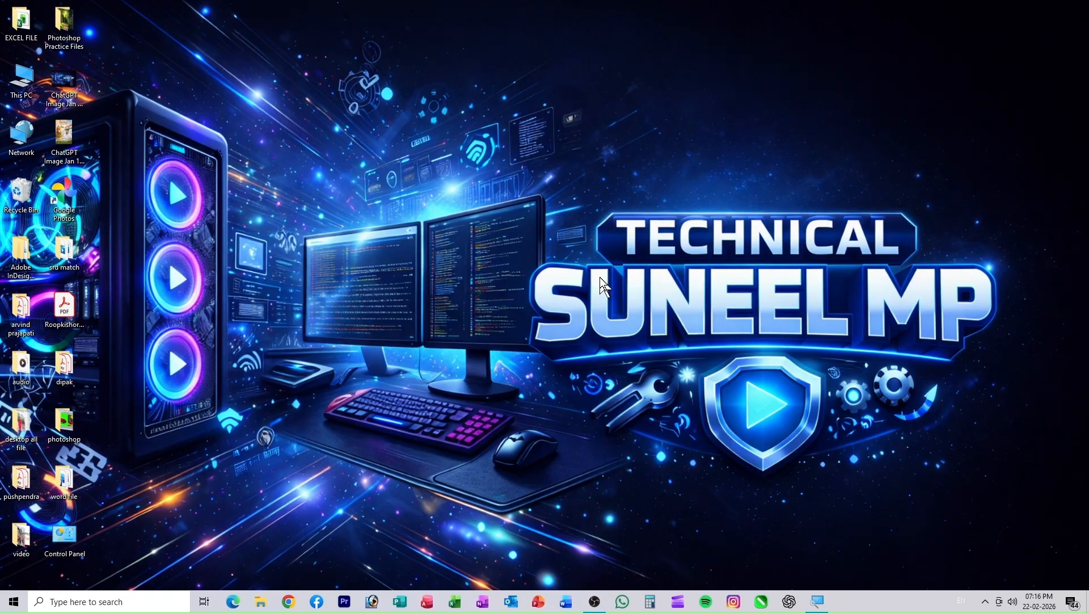
right_click(602, 278)
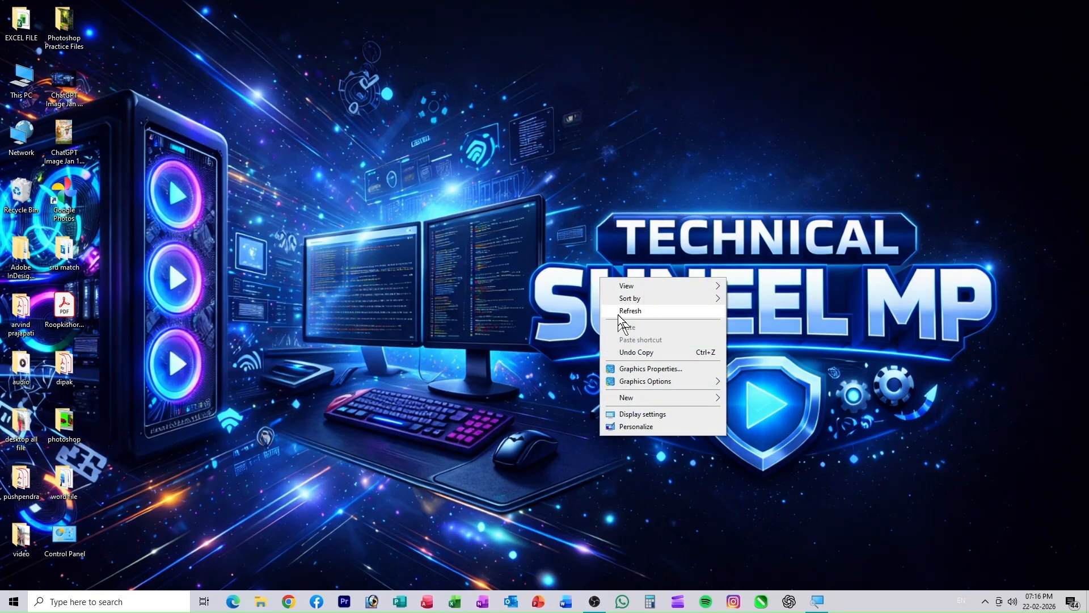
right_click(457, 257)
click(489, 290)
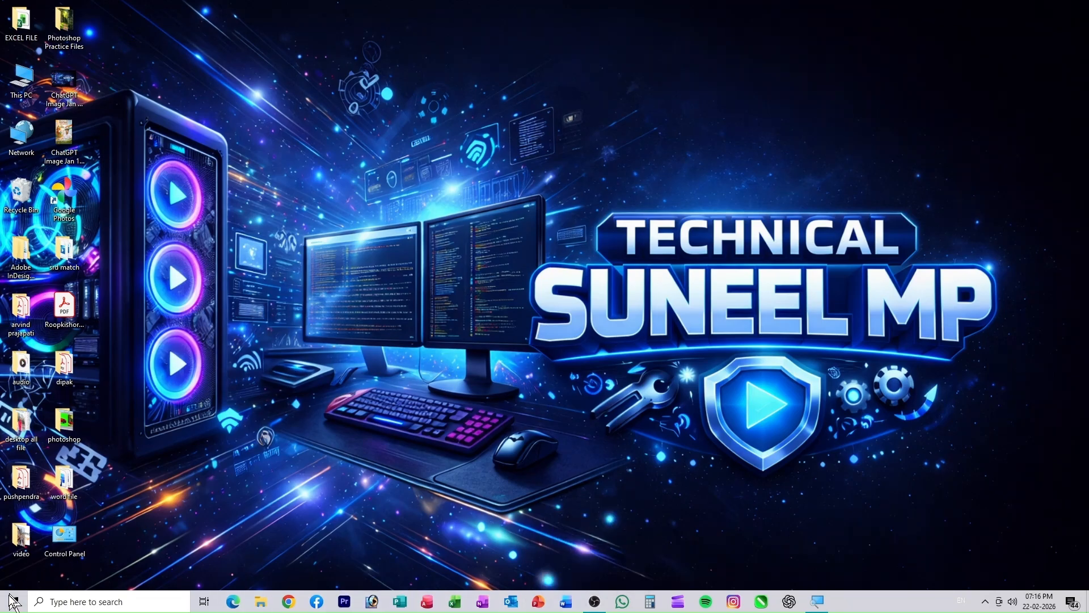
- Search the taskbar for 'phot' and launch Adobe Photoshop 7.0
click(81, 601)
text(phot)
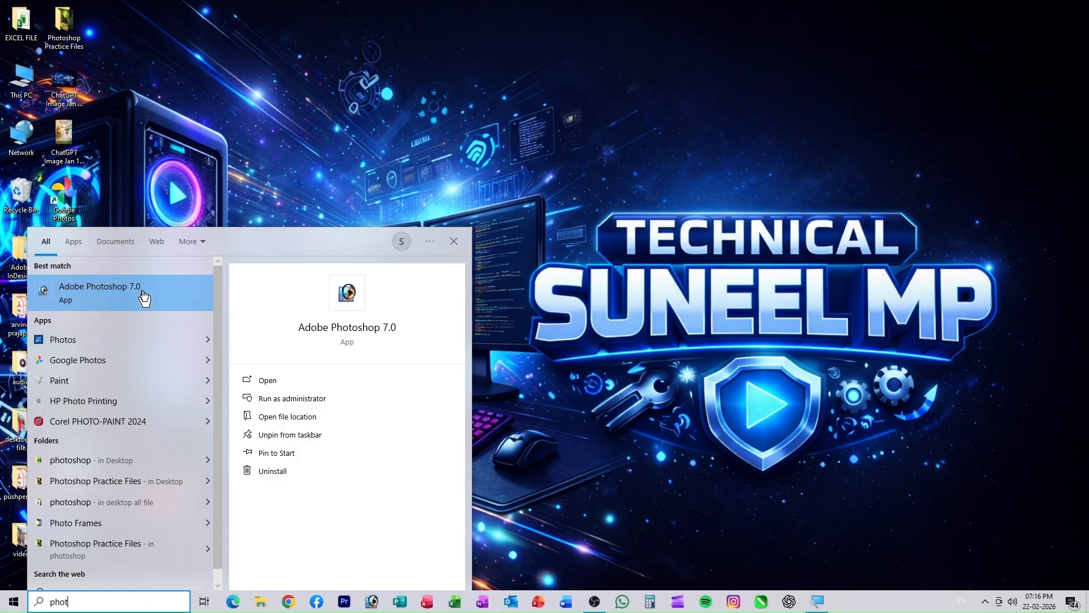
click(144, 298)
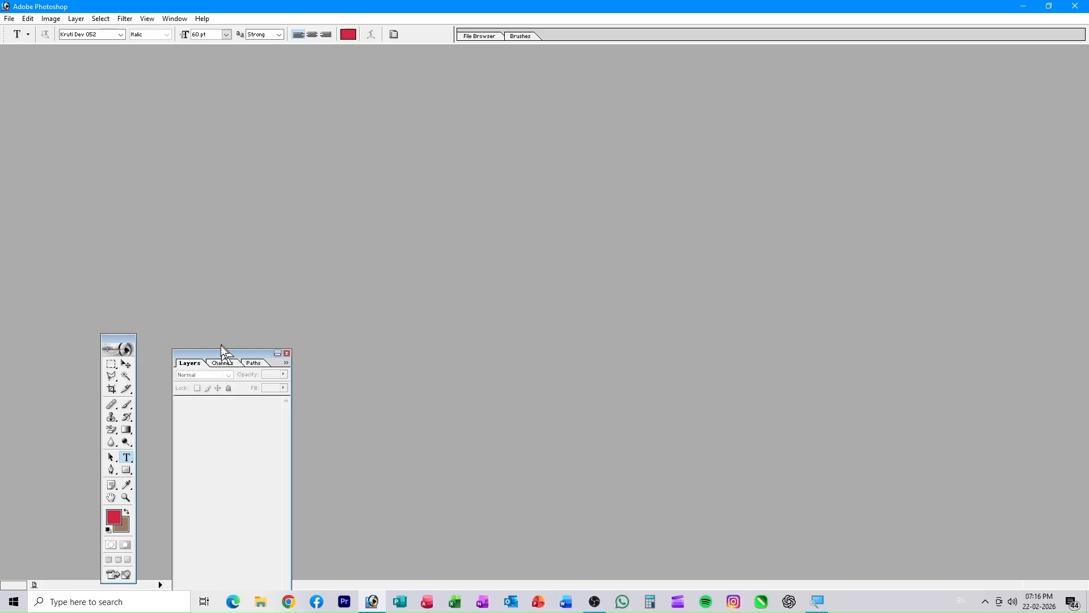
- Reposition the Layers palette and toolbox in the empty workspace, then close the Layers palette
drag(566, 191, 639, 171)
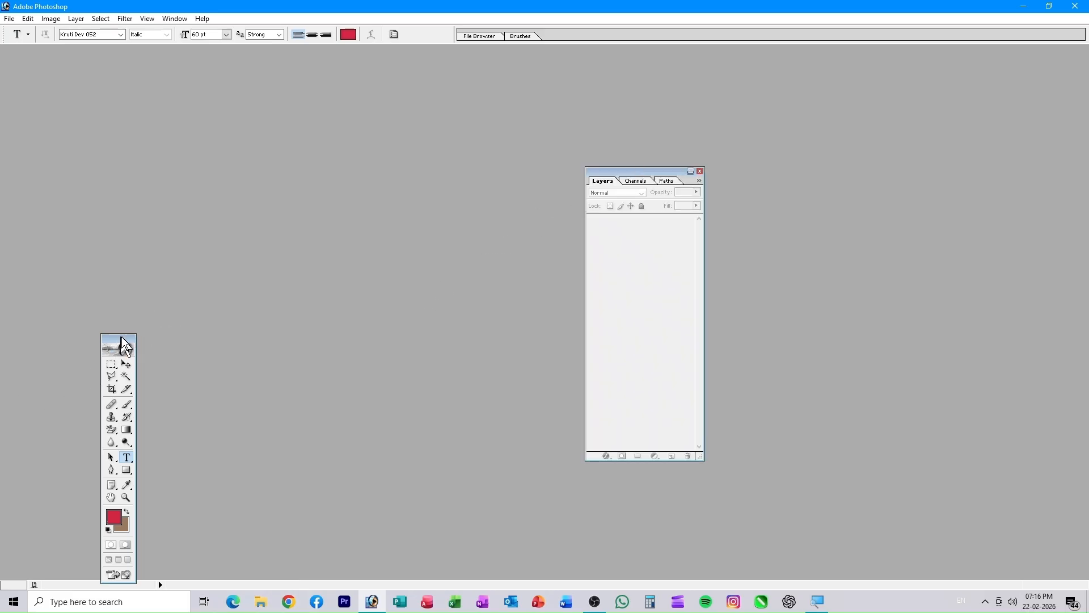
drag(185, 133, 186, 133)
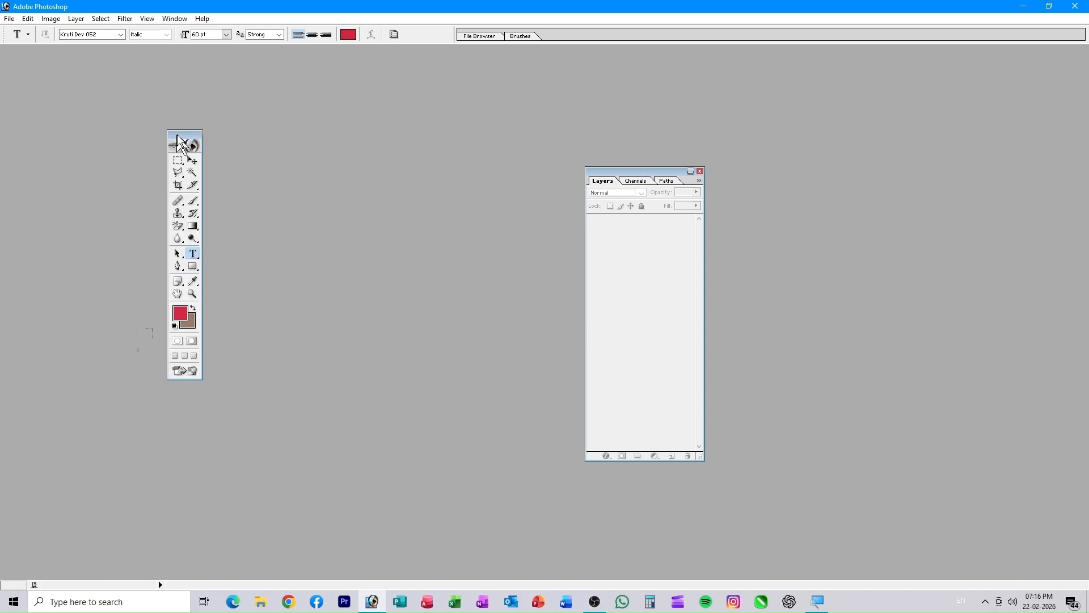
drag(179, 136, 270, 206)
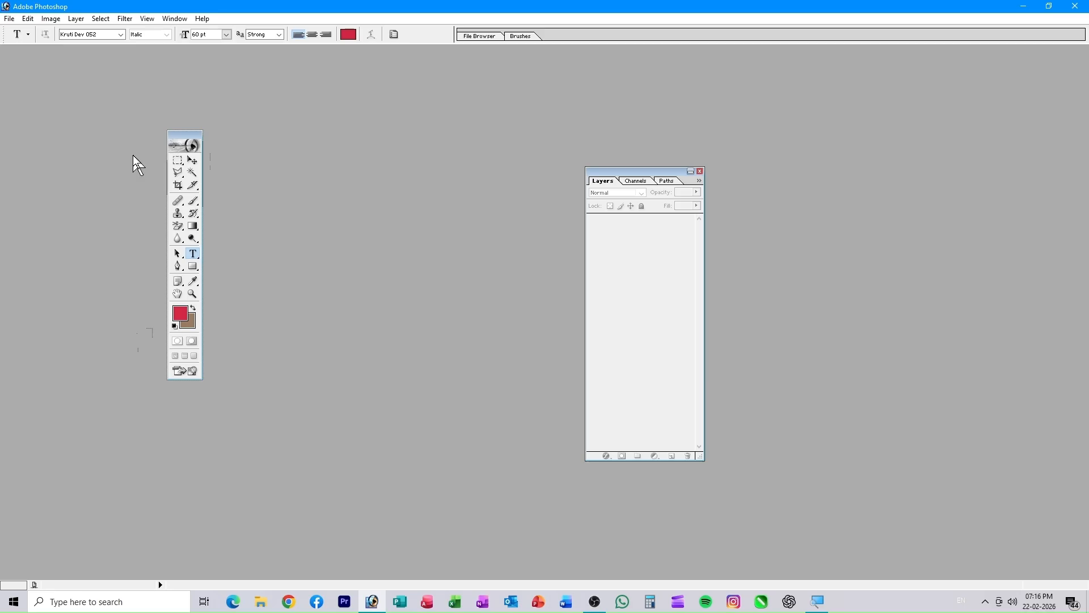
drag(133, 155, 133, 156)
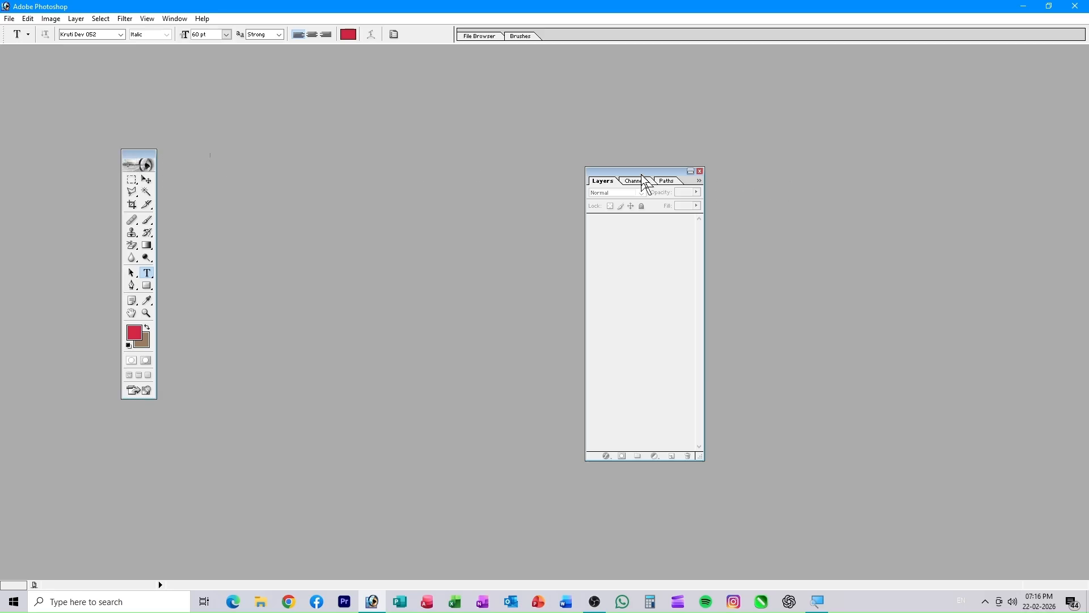
drag(756, 195, 817, 204)
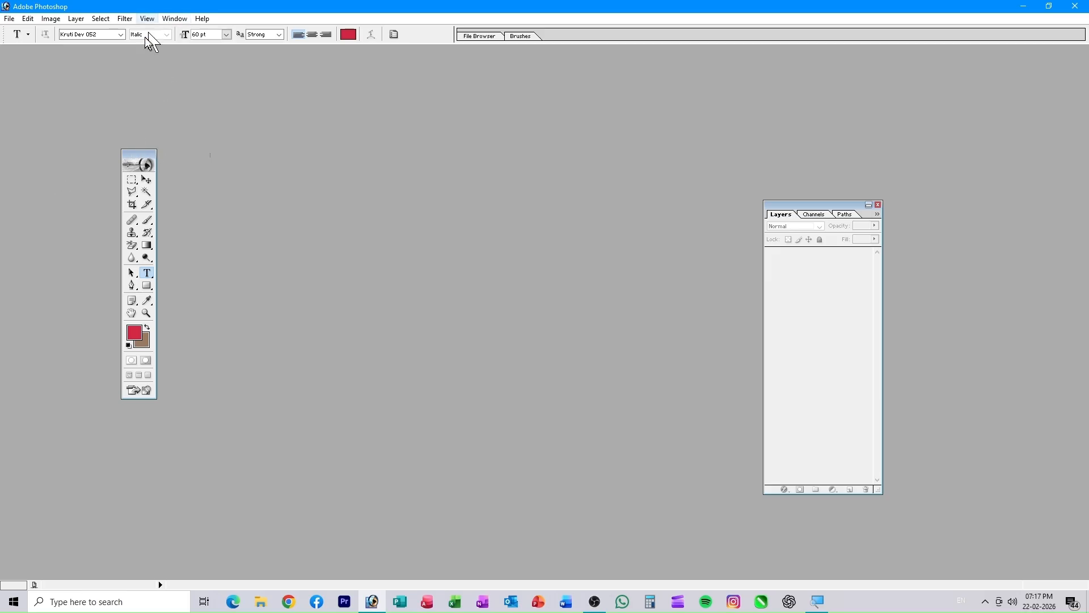
click(879, 205)
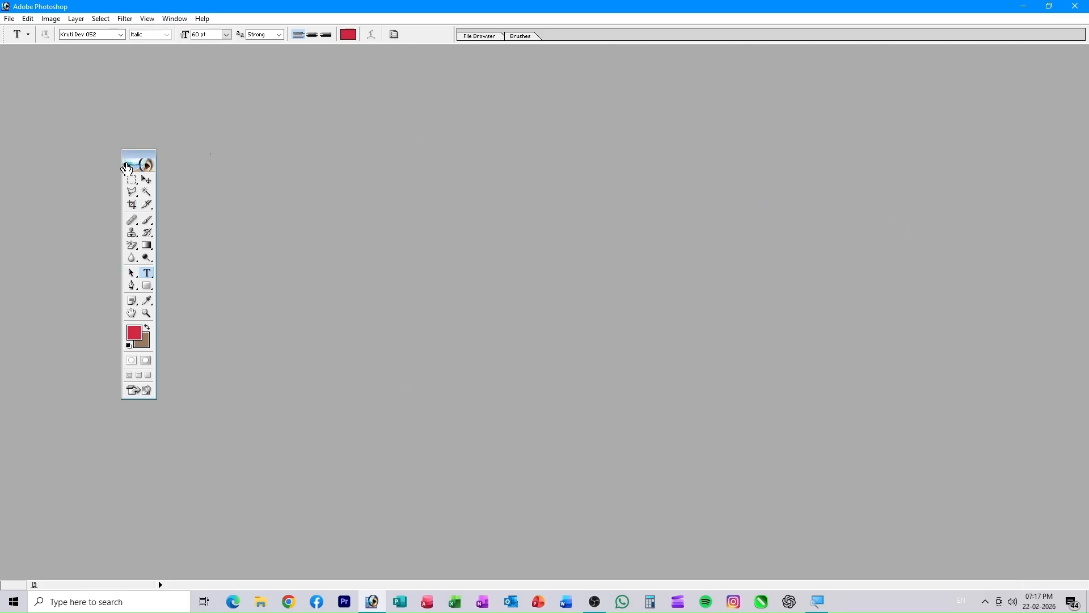
- Hide and then re-show the toolbox and options bar from the Window menu
click(175, 19)
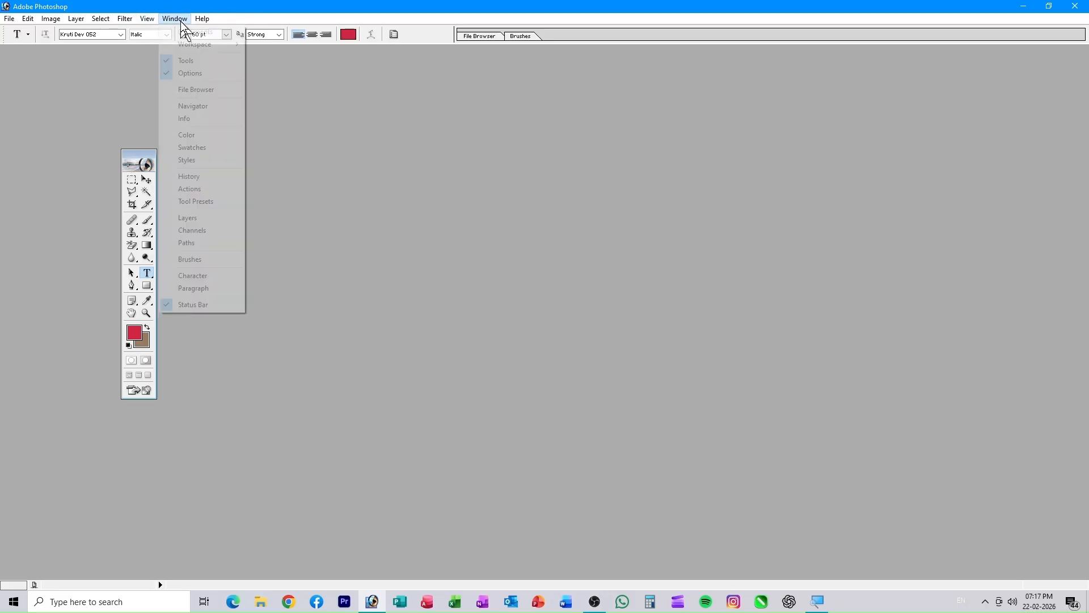
click(188, 61)
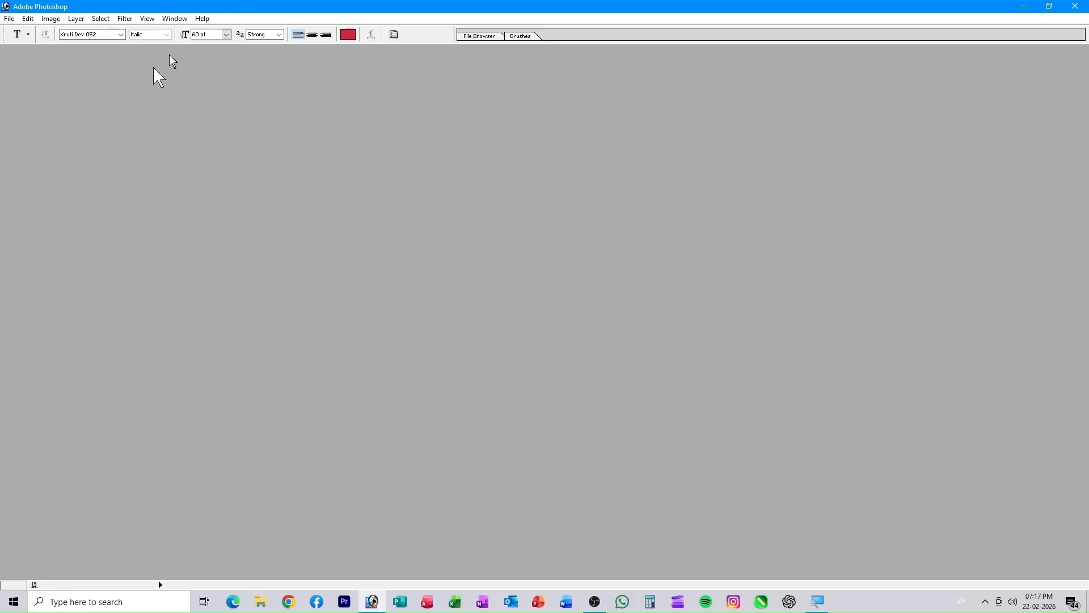
click(173, 20)
click(180, 74)
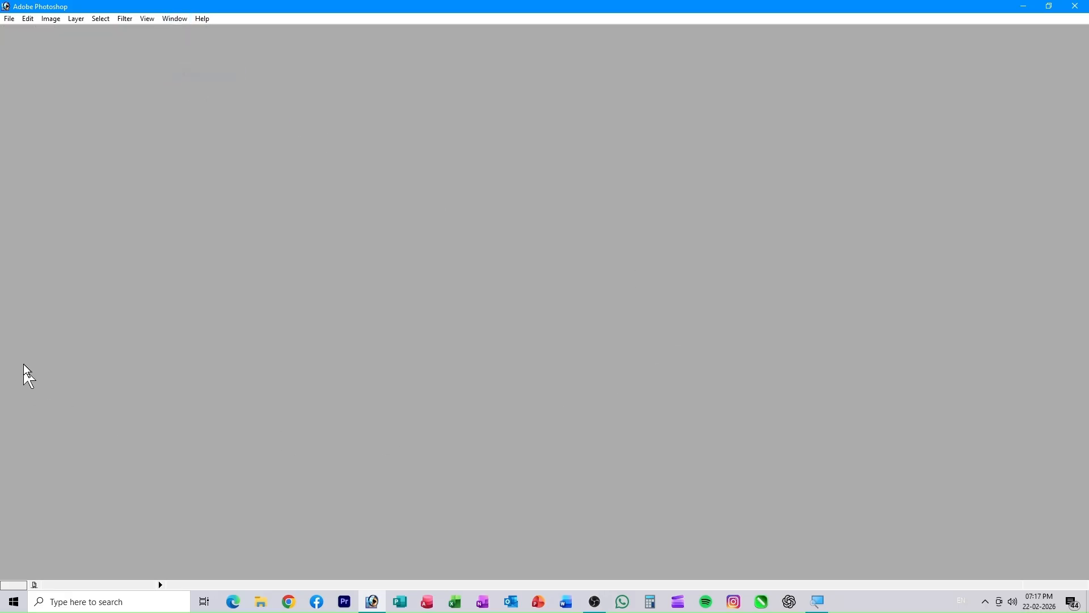
click(177, 19)
click(177, 63)
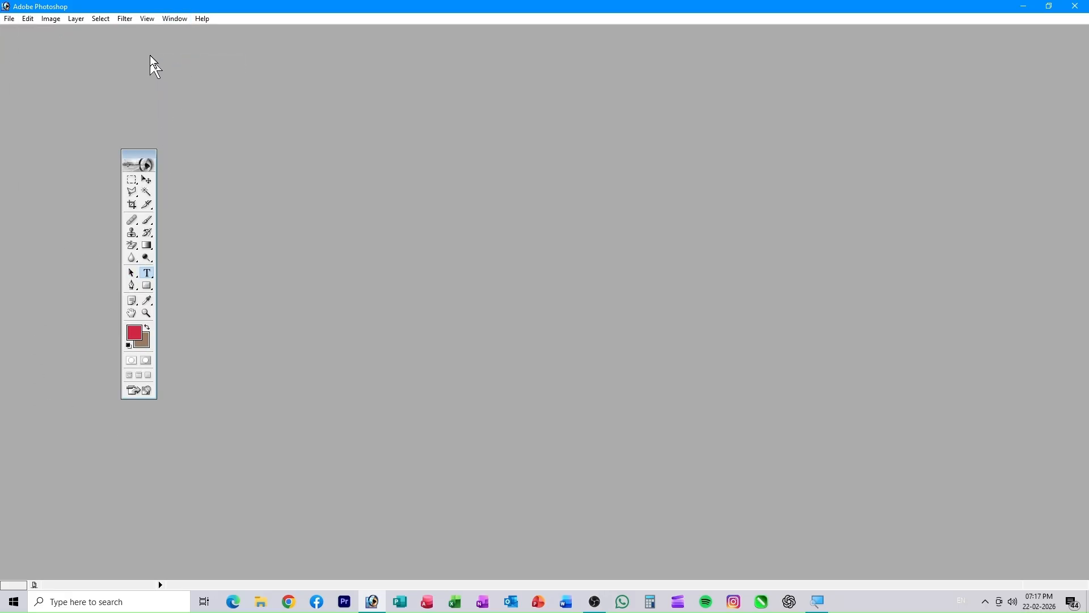
click(172, 23)
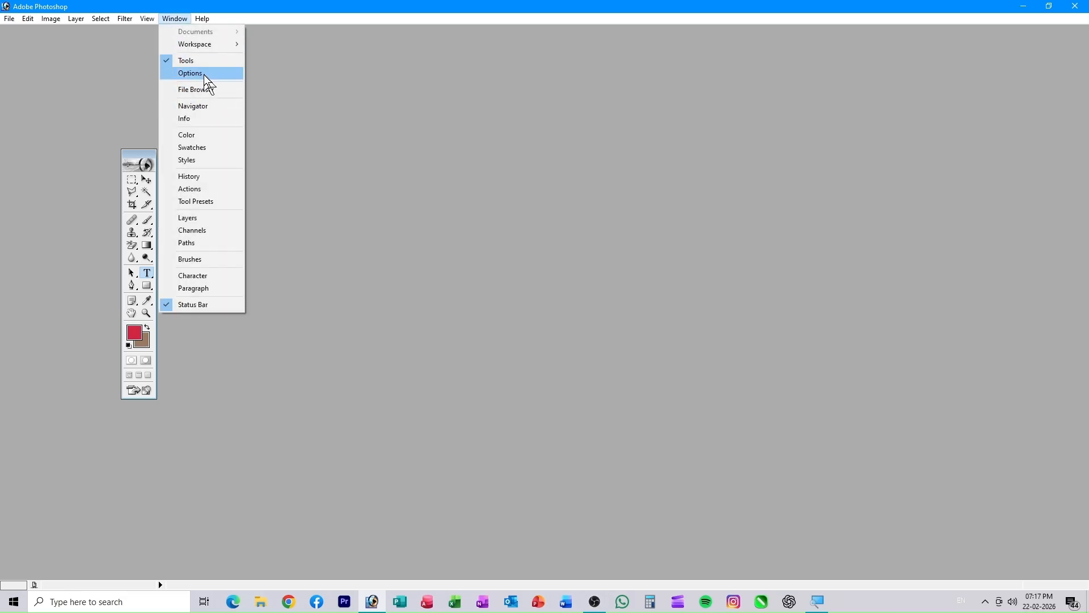
click(204, 74)
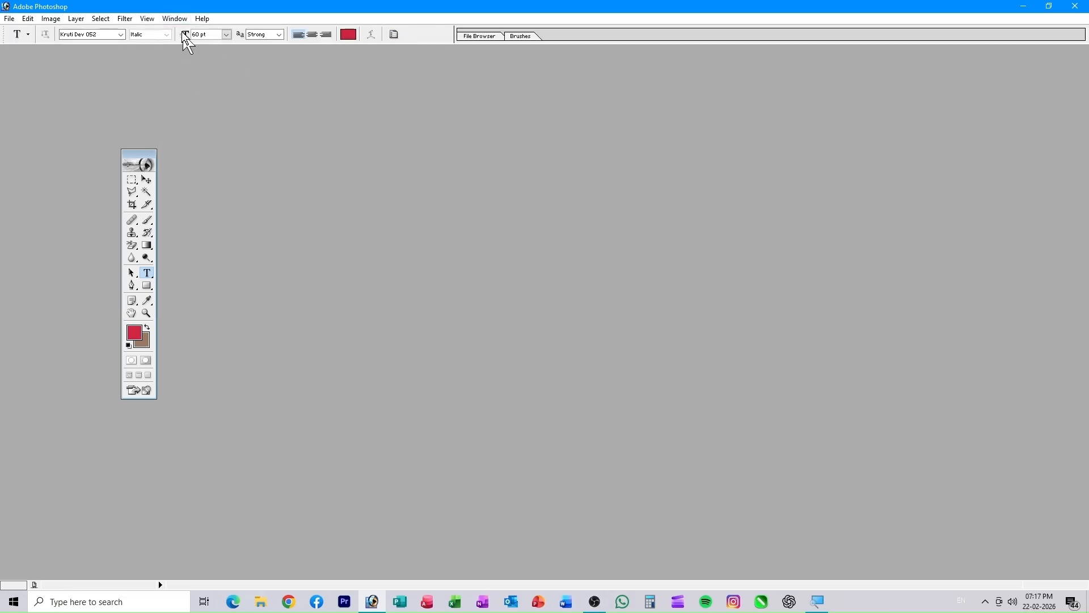
- Show the Layers palette at top right, nudge the toolbox left, and bring up Open
click(174, 19)
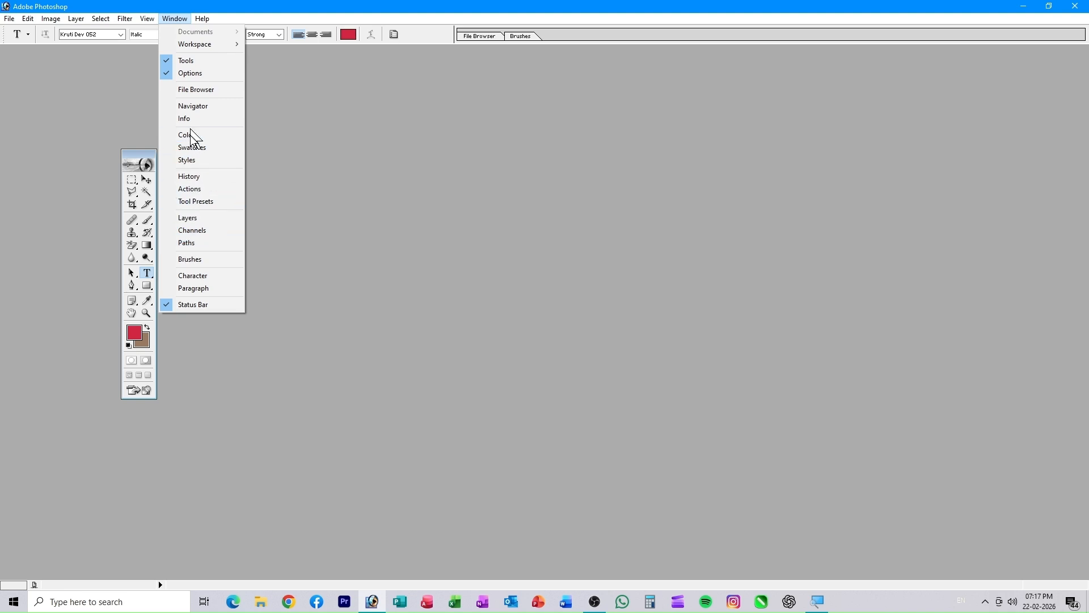
click(190, 218)
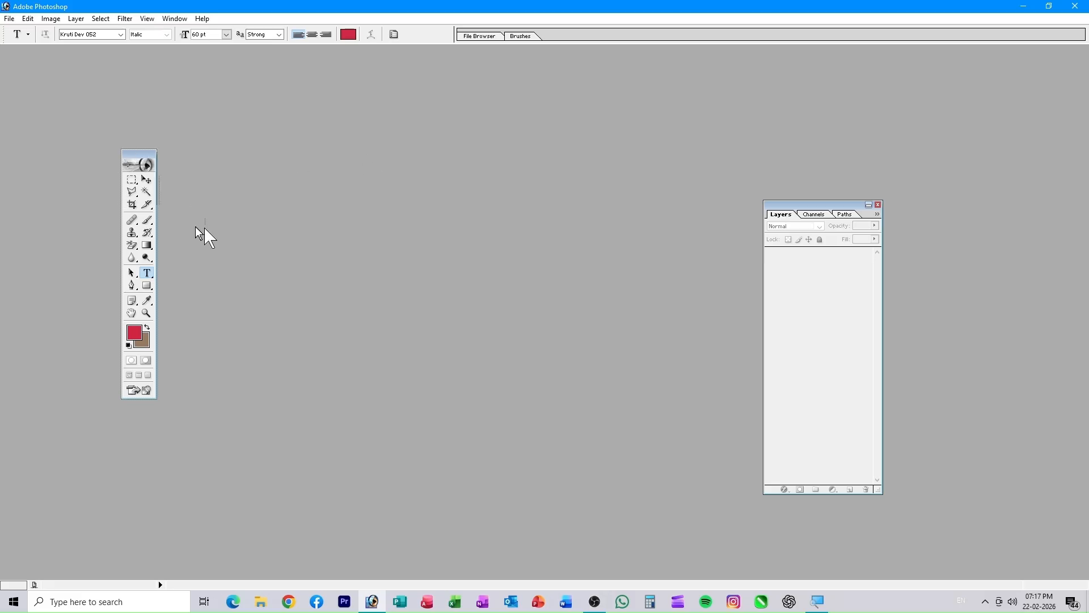
drag(94, 203, 90, 203)
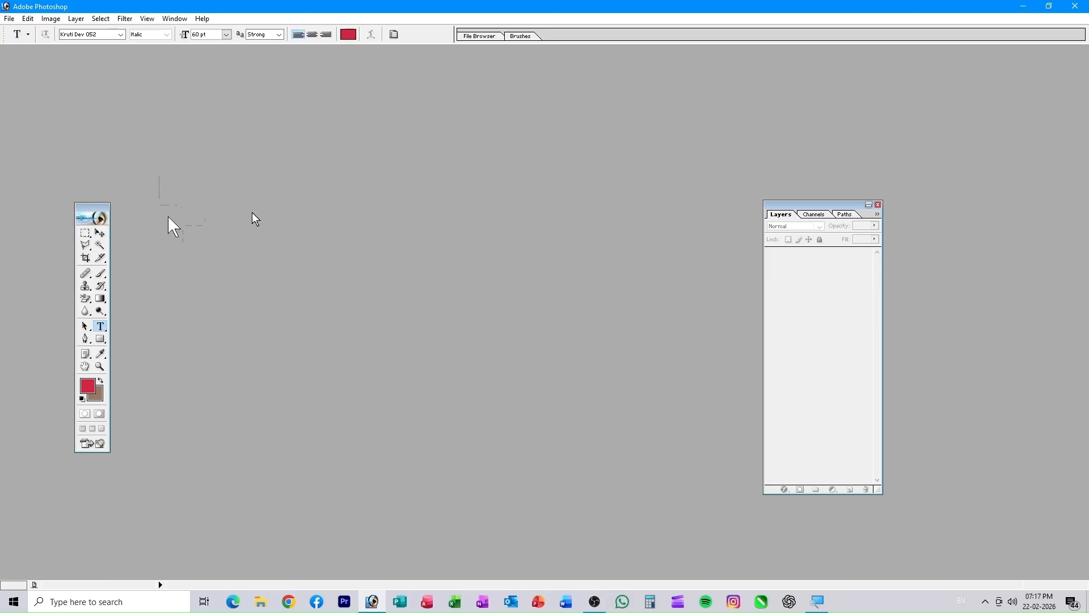
drag(822, 205, 881, 149)
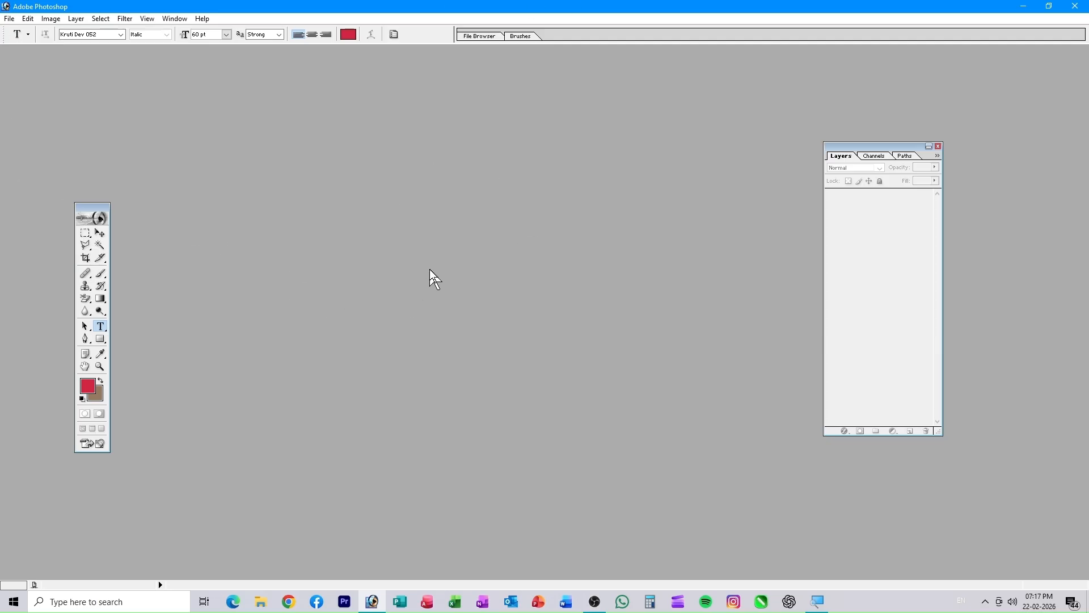
key(ctrl+o)
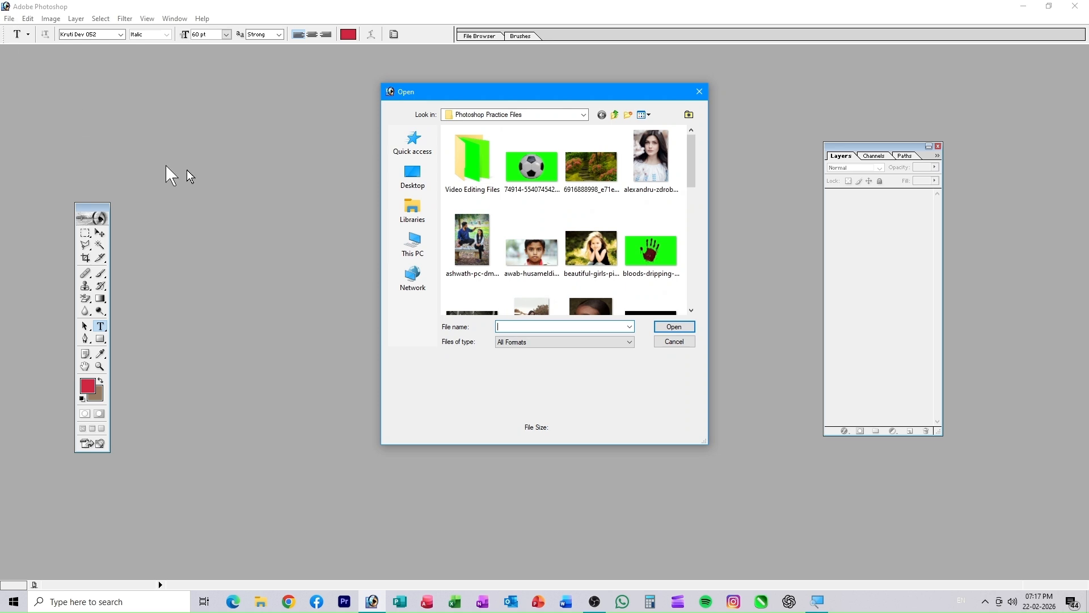
- Open CAT WITH FENCES.jpg from the Photoshop Practice Files folder
scroll(575, 250, down, 5)
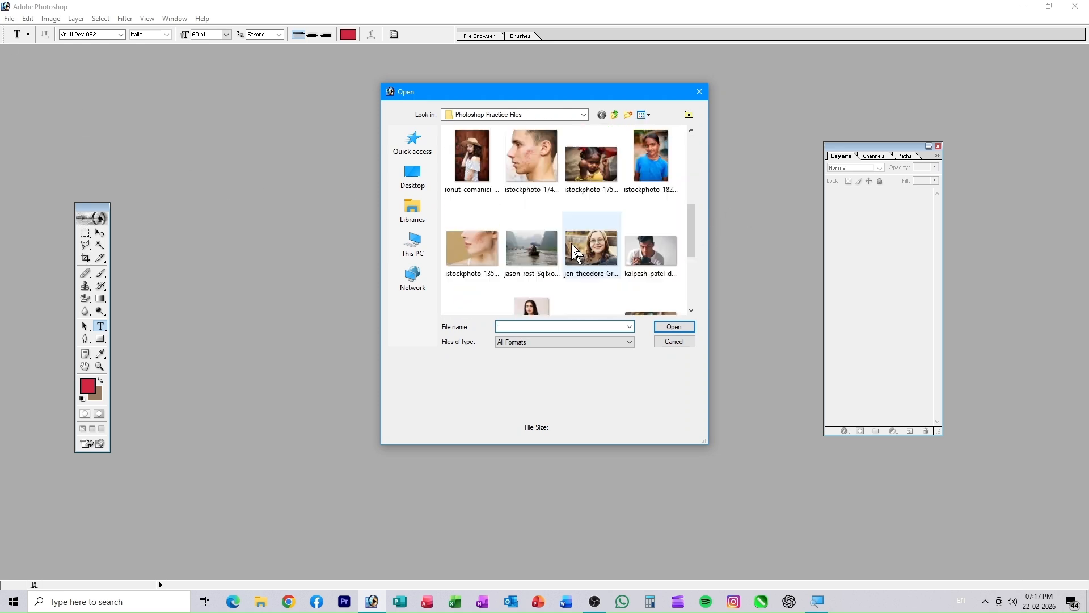
scroll(596, 261, down, 3)
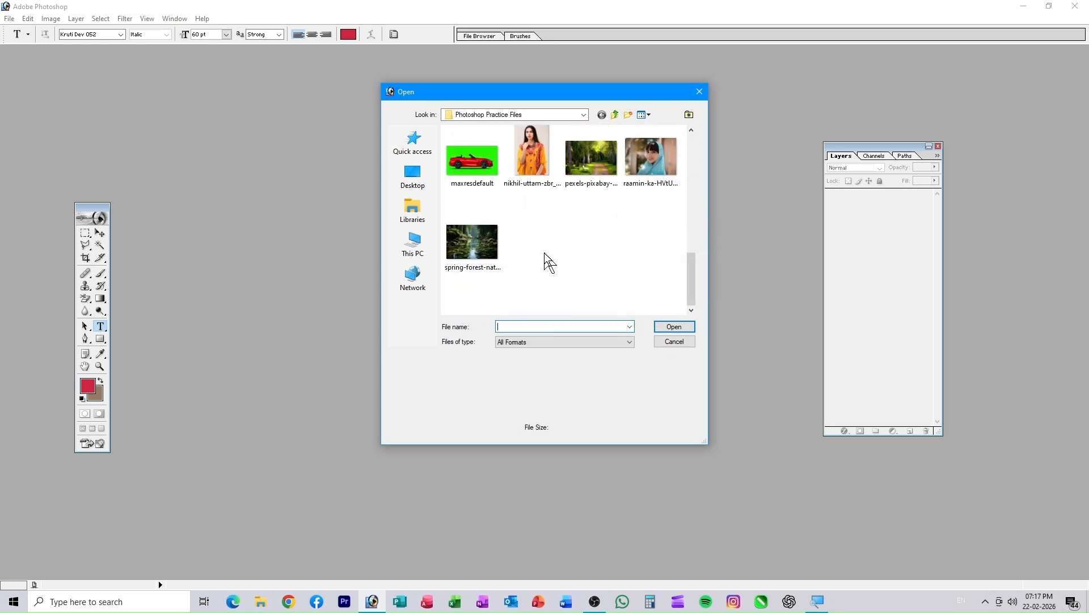
scroll(544, 253, up, 8)
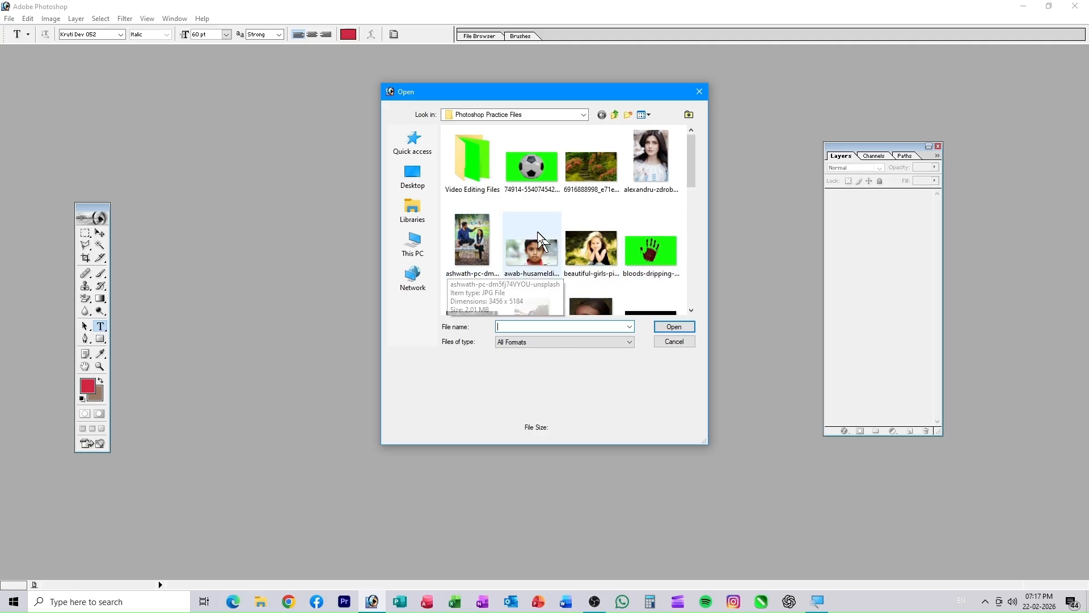
scroll(510, 241, down, 4)
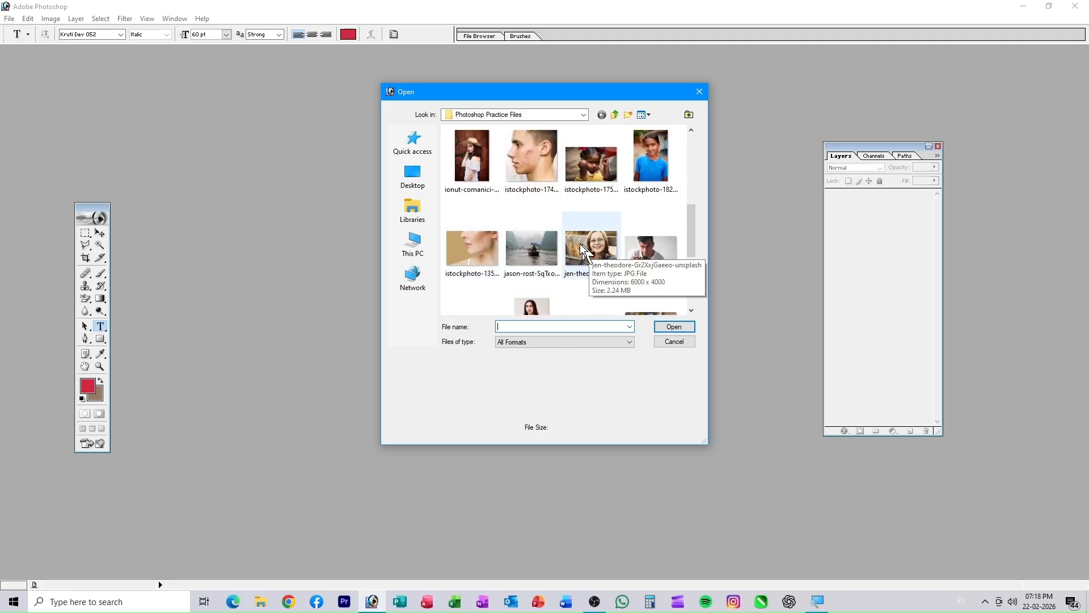
scroll(580, 243, up, 2)
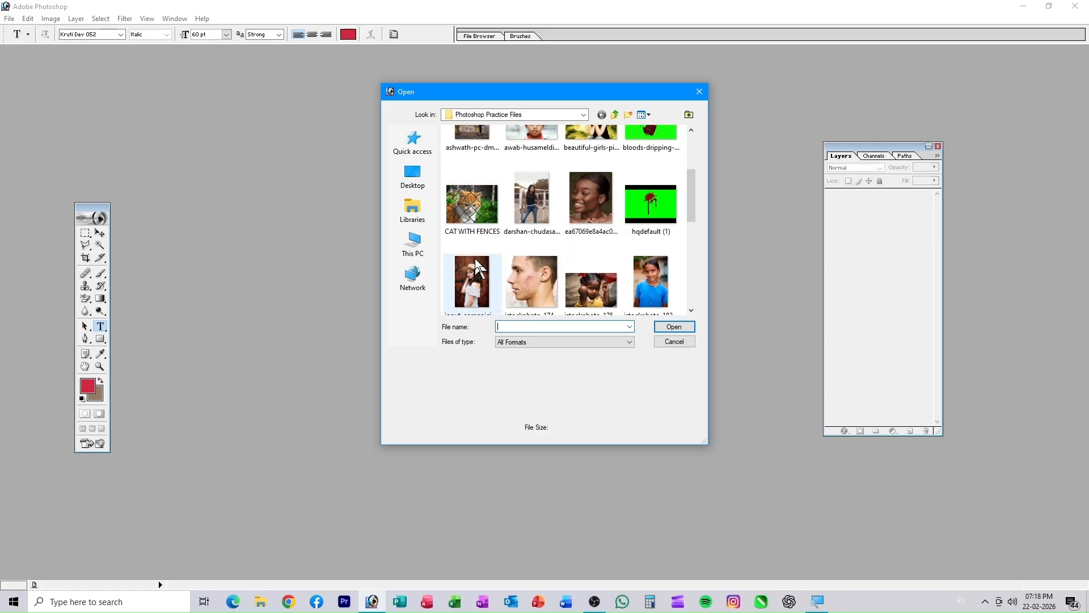
click(472, 205)
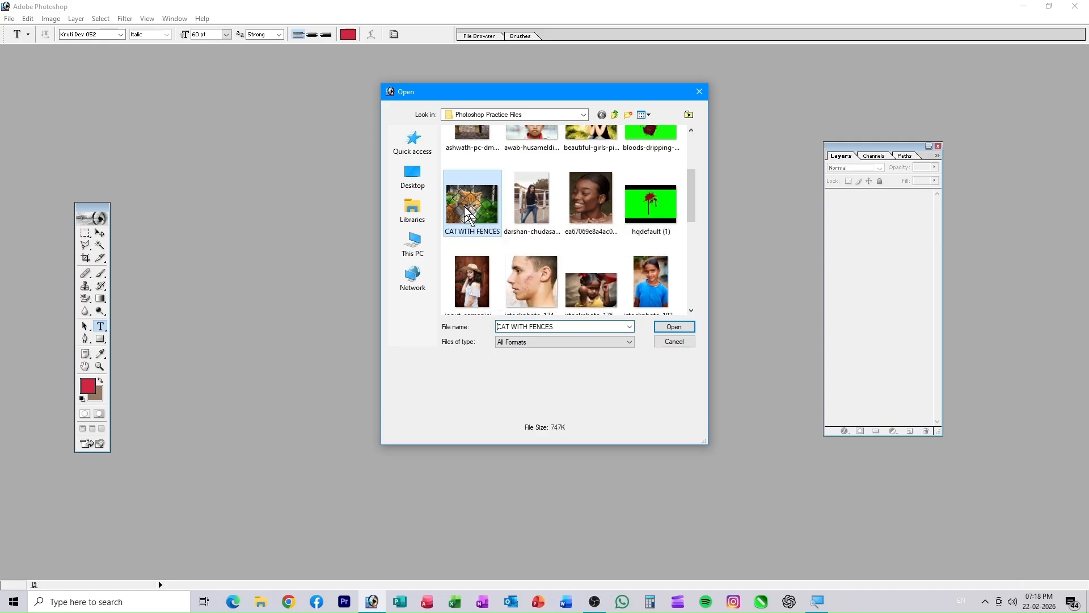
click(669, 329)
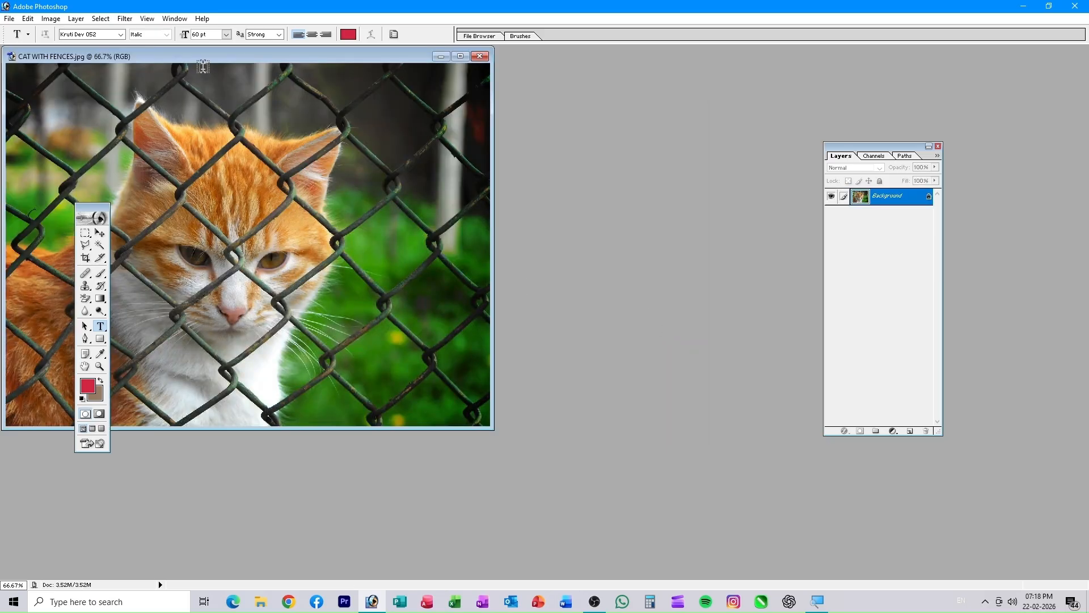
- Centre the CAT WITH FENCES.jpg window in the workspace and select the Move tool
drag(212, 60, 455, 107)
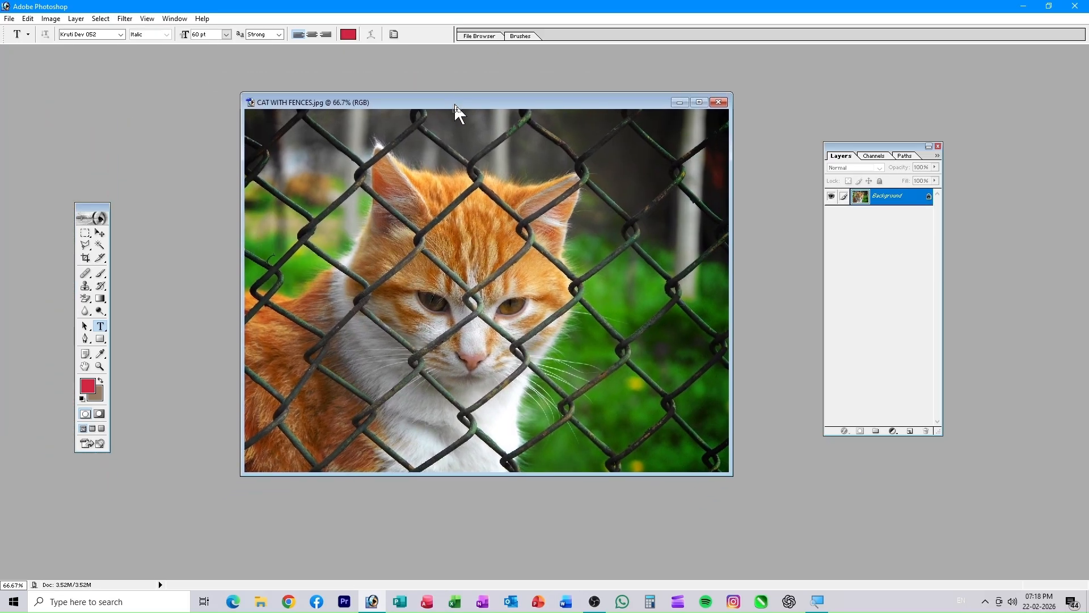
click(100, 234)
drag(506, 105, 529, 97)
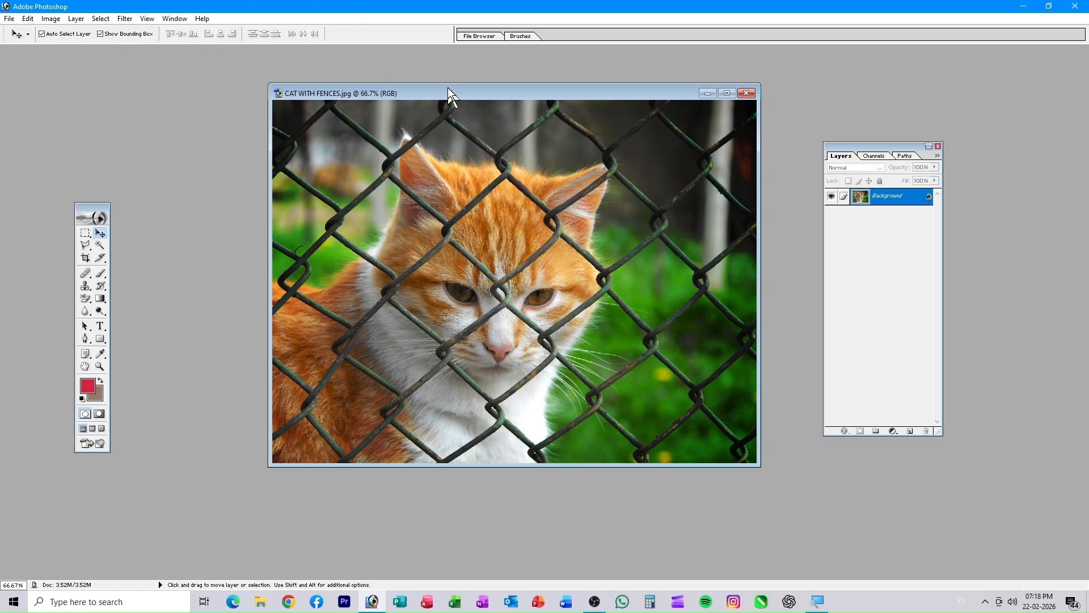
drag(438, 93, 389, 128)
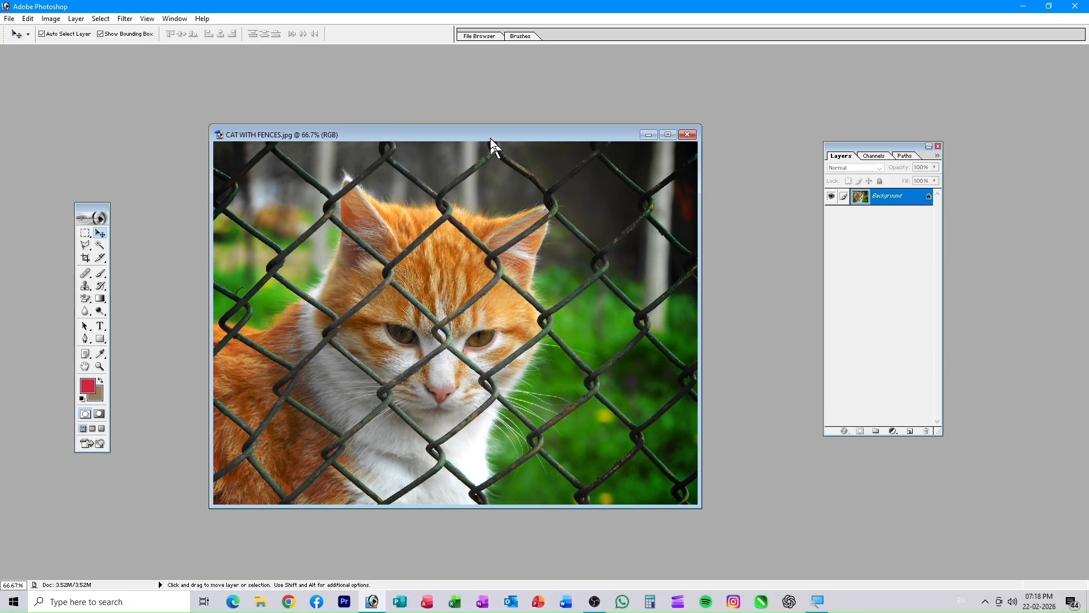
drag(479, 138, 467, 96)
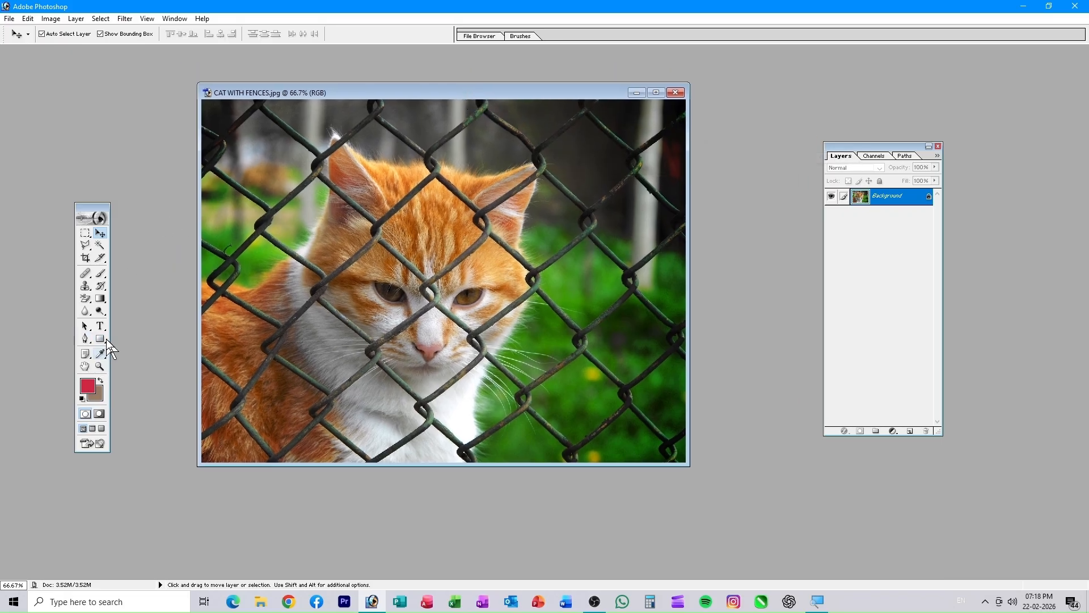
click(90, 392)
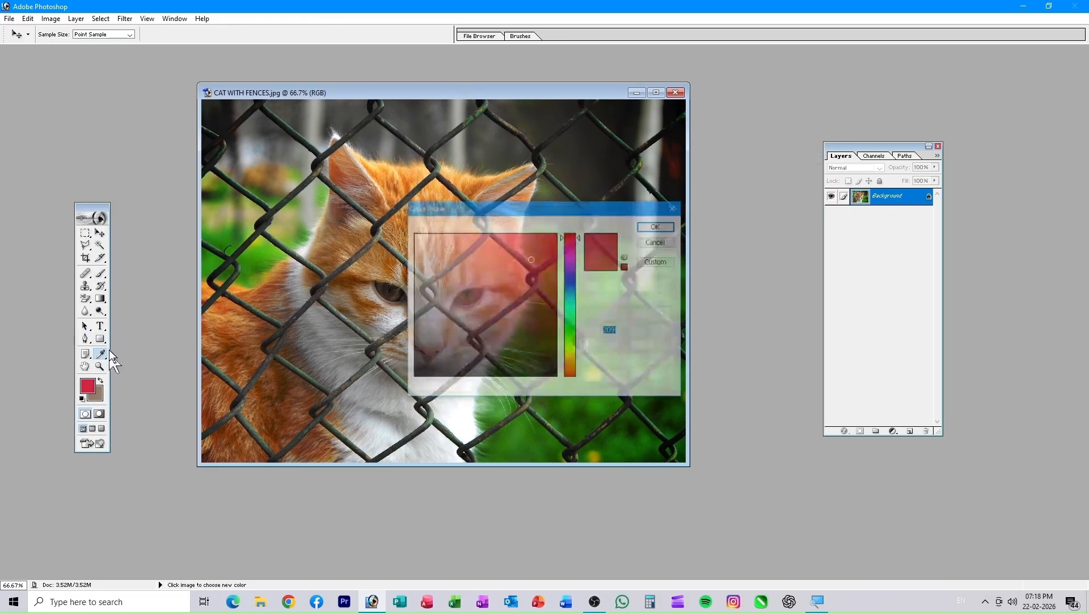
click(664, 227)
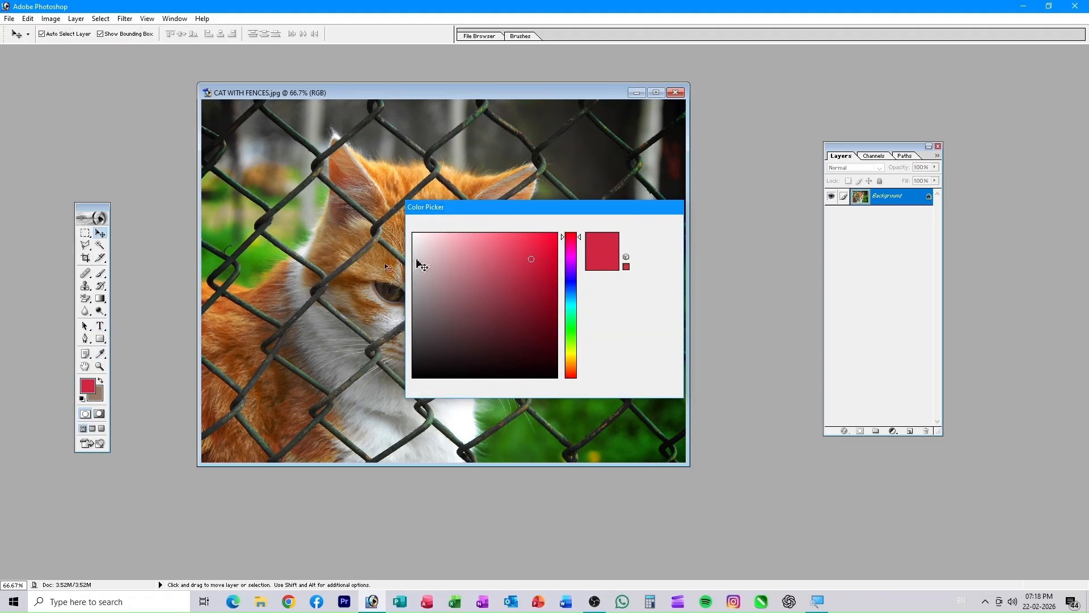
click(100, 274)
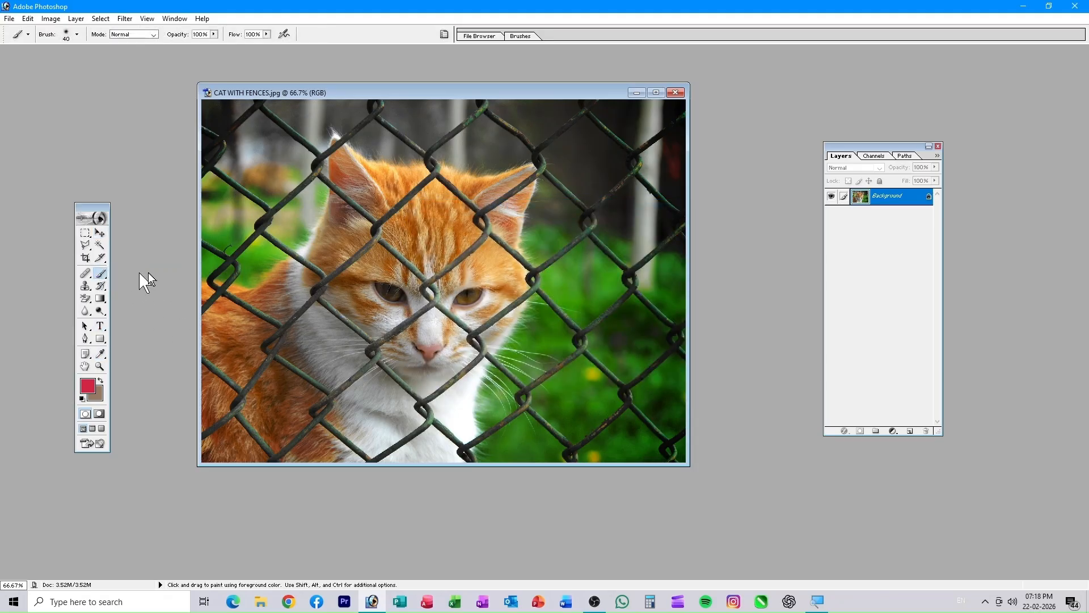
drag(285, 196, 392, 339)
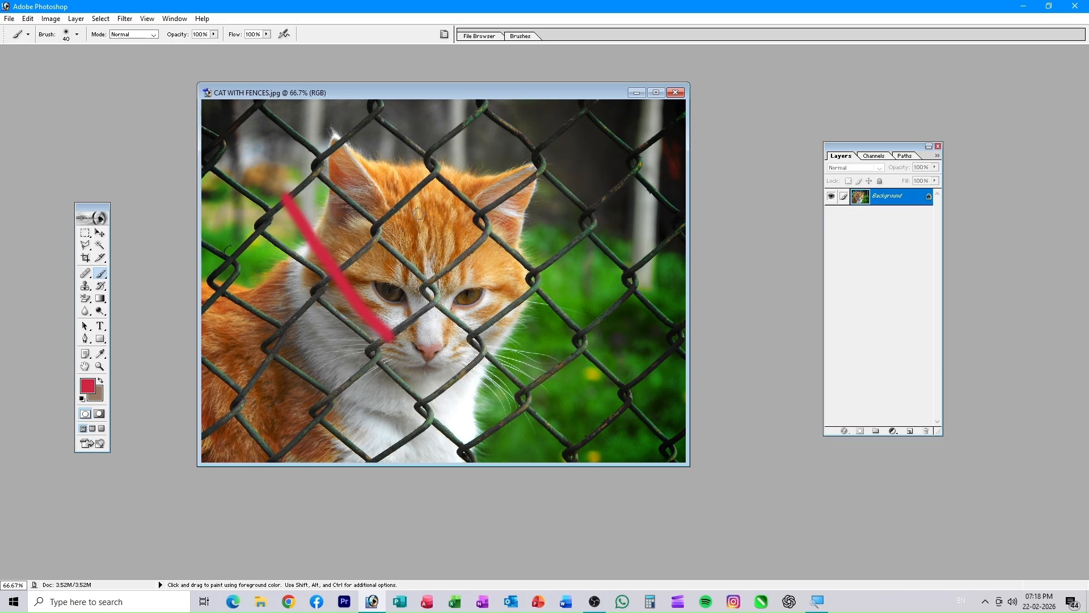
drag(434, 207, 274, 456)
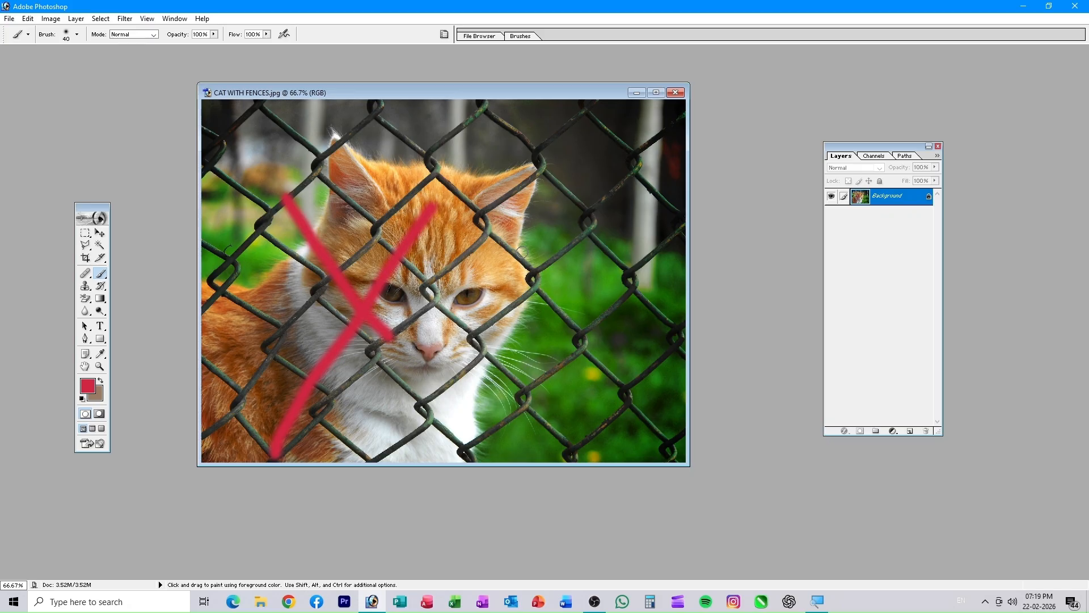
key(ctrl+z)
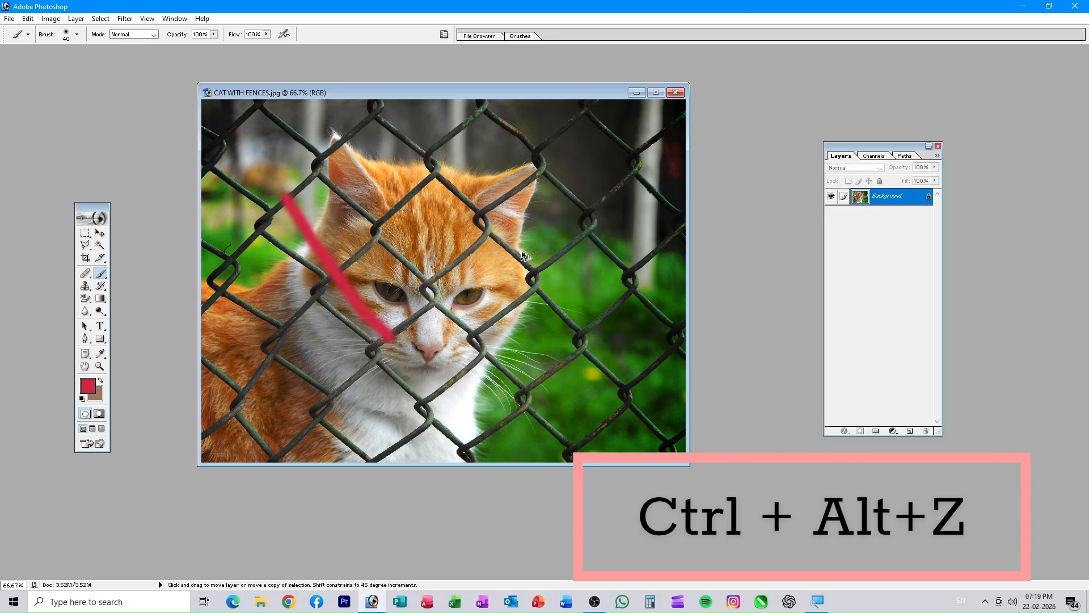
key(ctrl+alt+z)
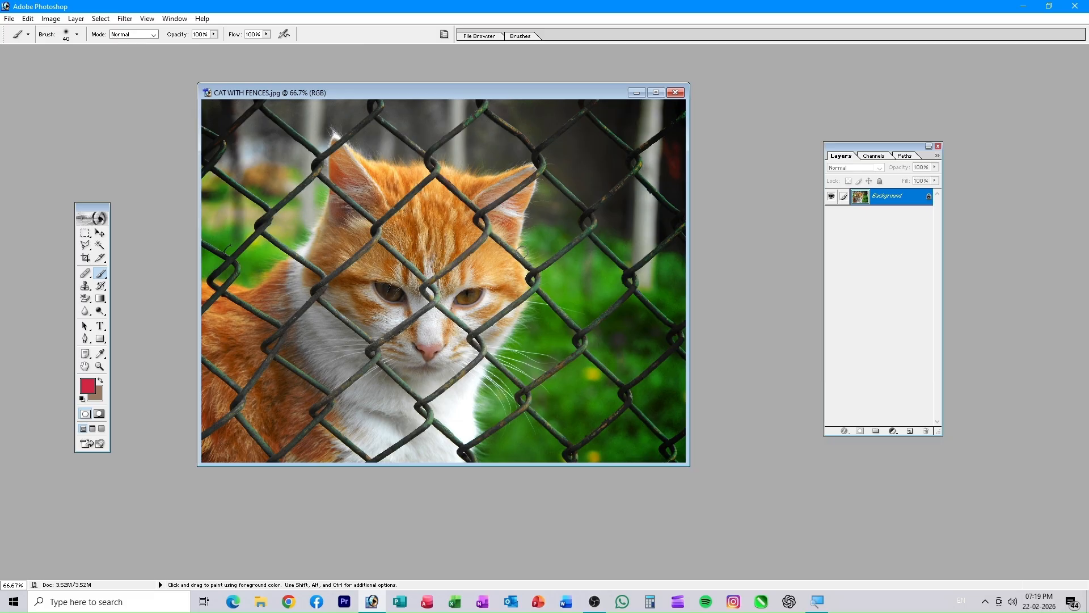
- Duplicate the cat photo as 'CAT WITH FENCES copy'
drag(424, 94, 491, 76)
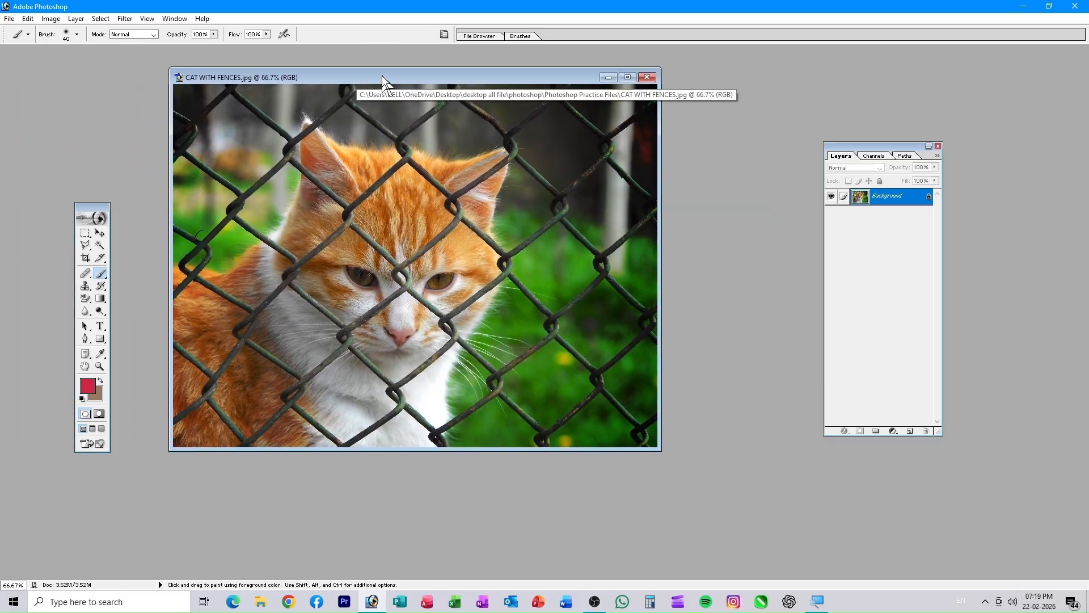
right_click(382, 76)
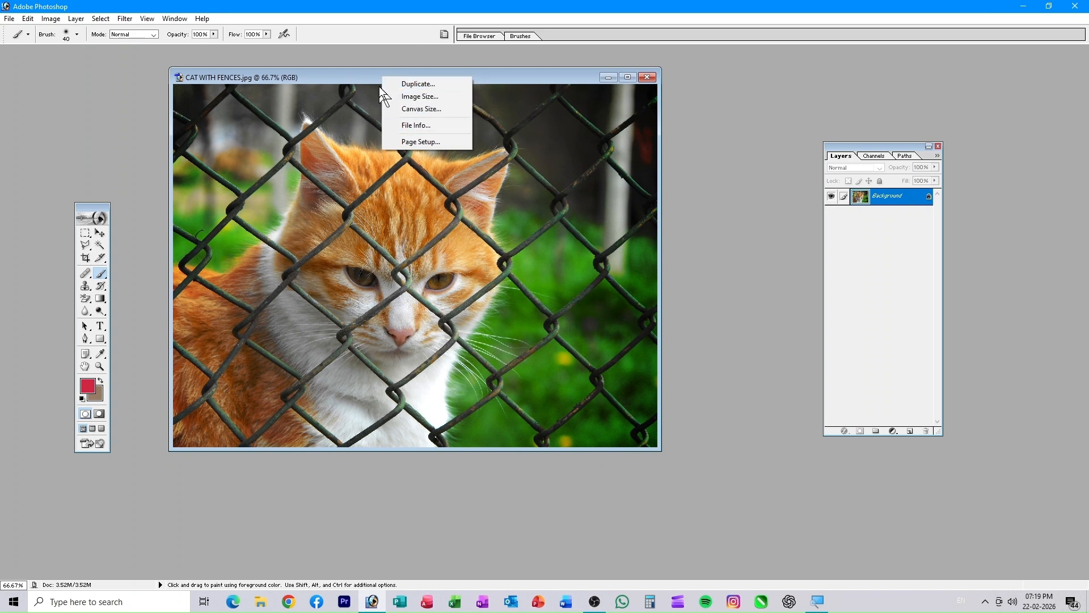
click(426, 86)
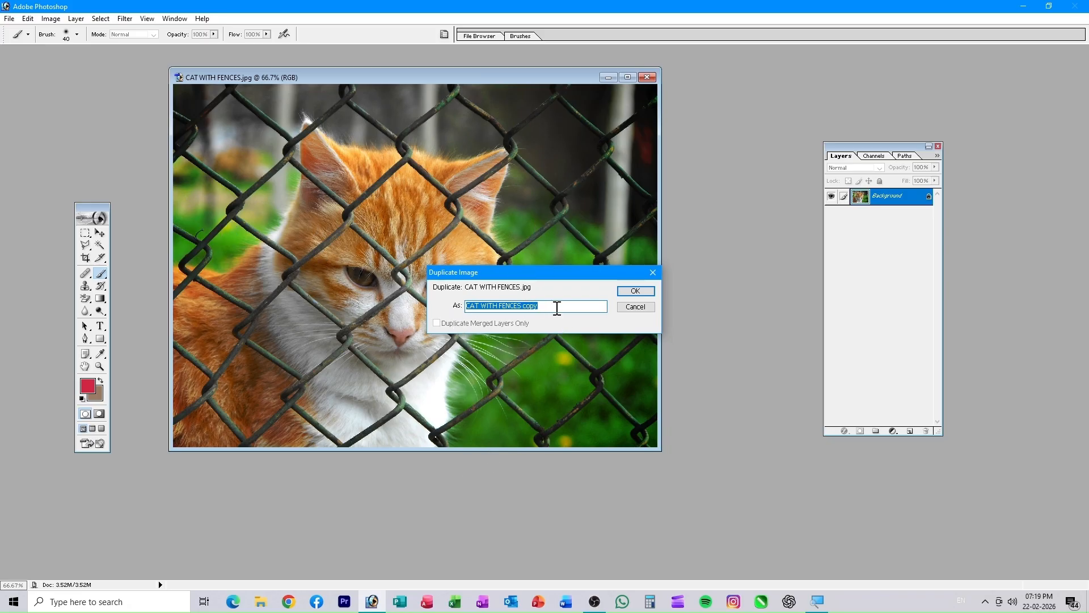
click(635, 291)
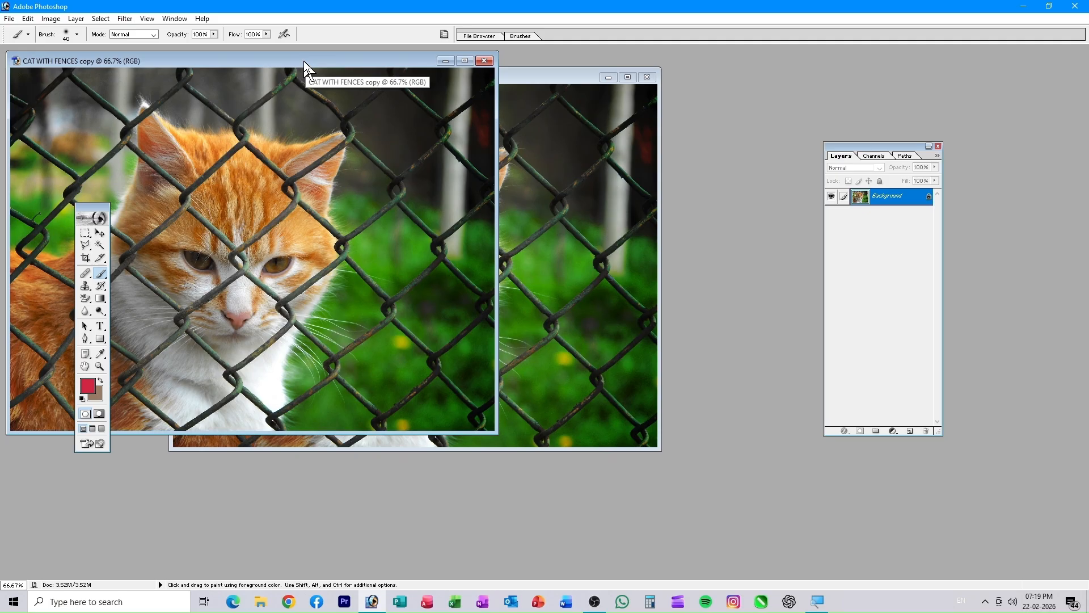
- Move the copy's window lower, then close the original CAT WITH FENCES.jpg
drag(307, 61, 474, 127)
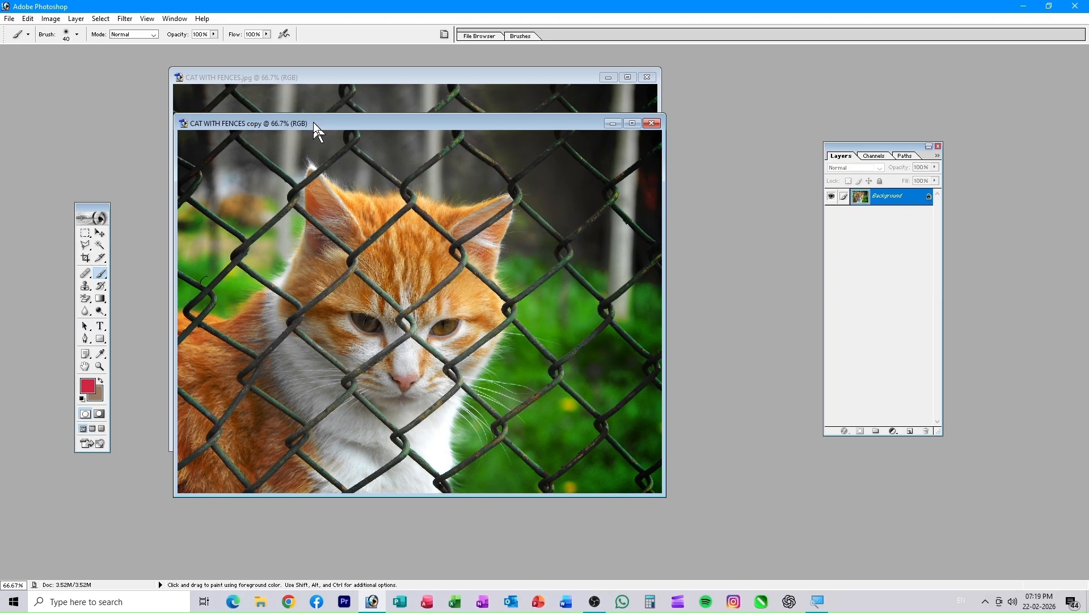
drag(315, 131, 327, 222)
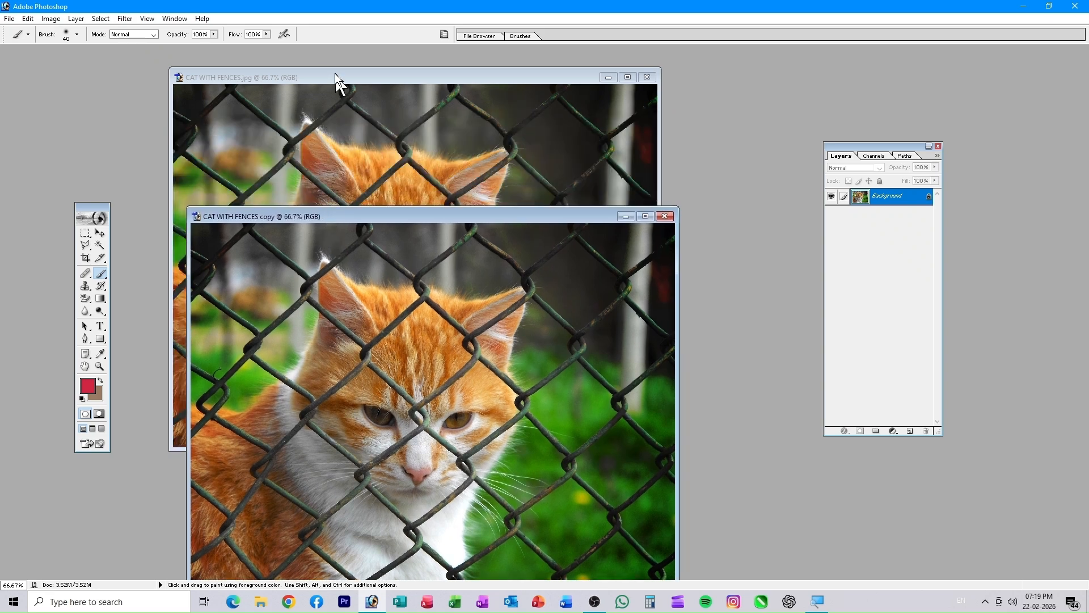
click(328, 80)
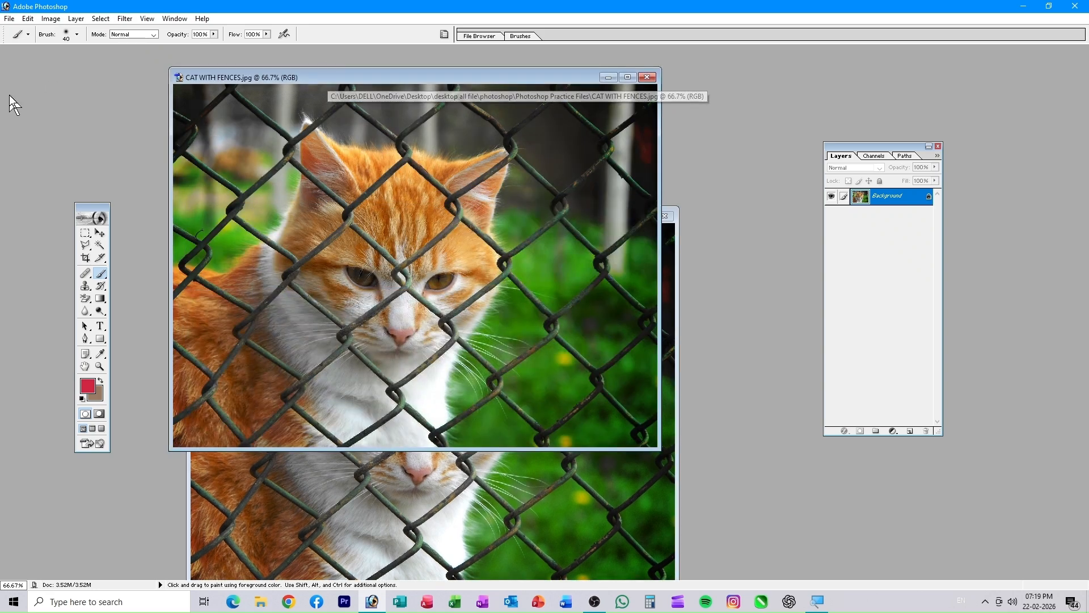
click(647, 77)
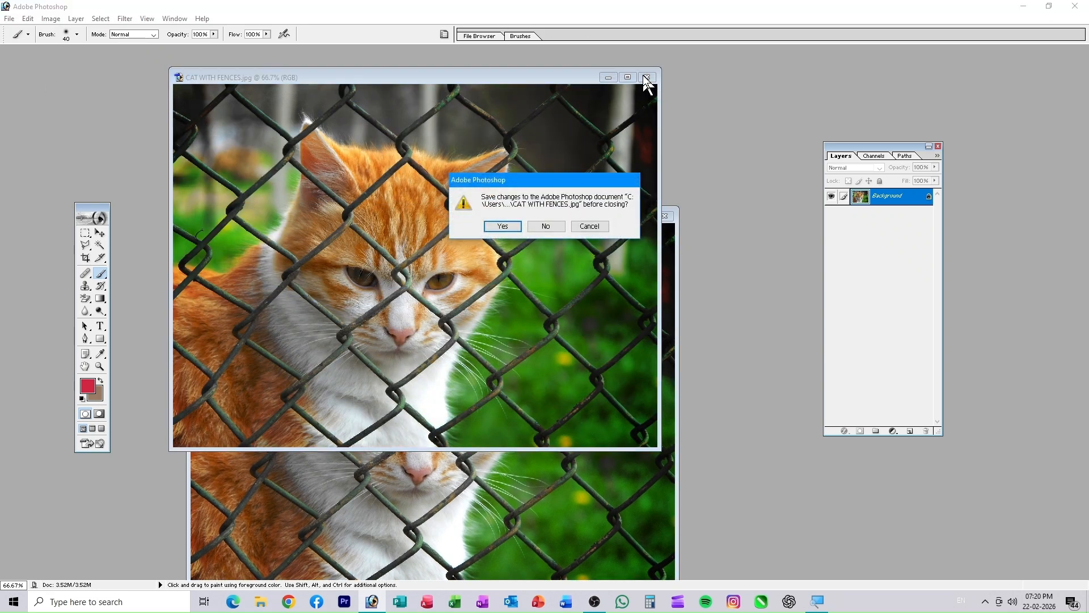
- Discard changes to the original photo and raise the copy's window near the top
click(546, 226)
drag(556, 218, 560, 113)
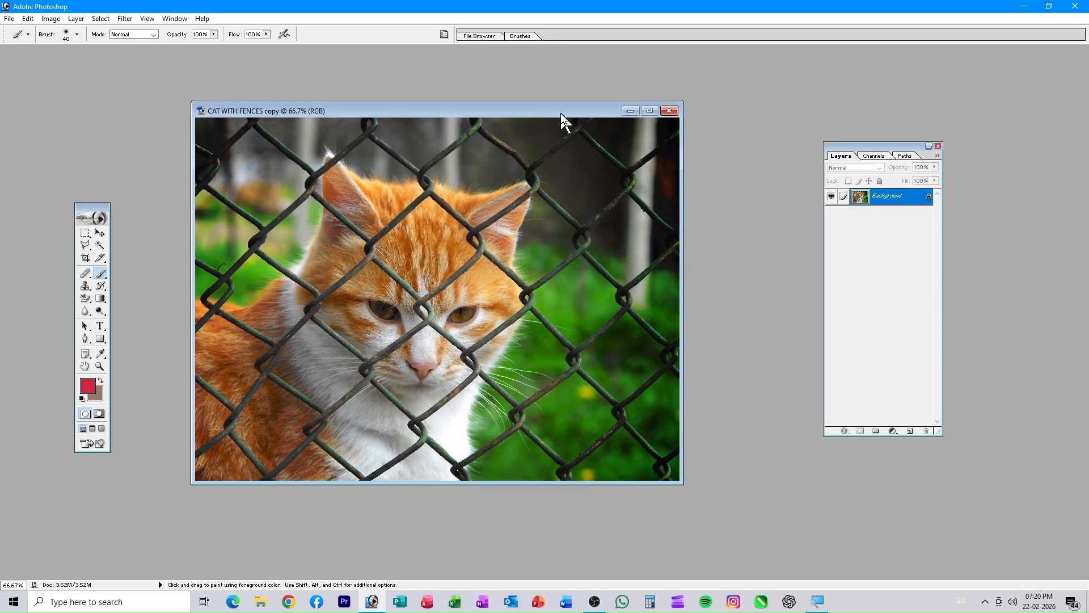
click(85, 234)
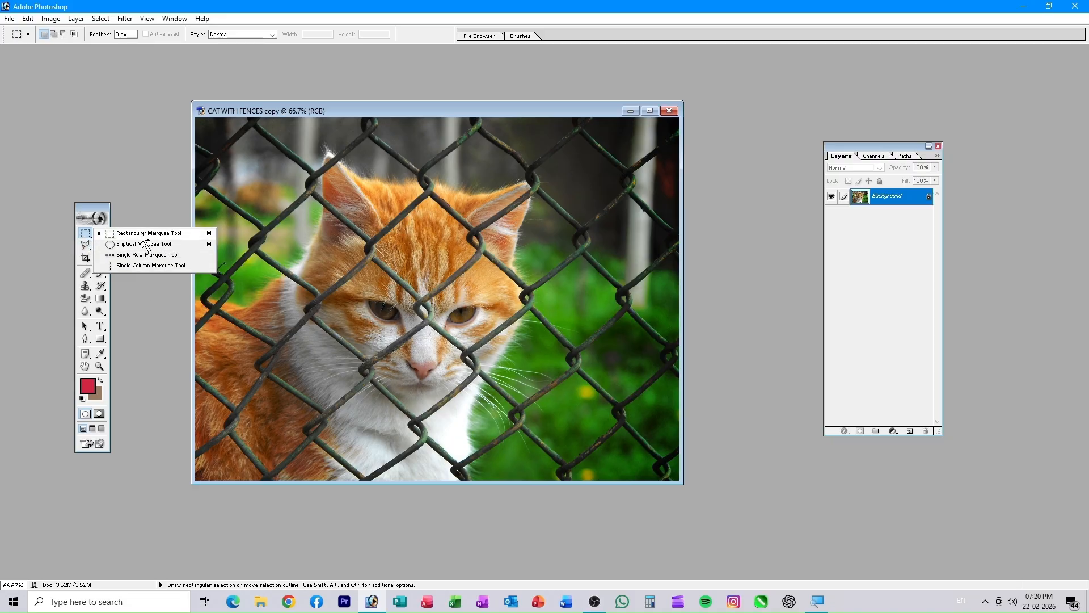
- Use the Rectangular Marquee for a top-left selection and add an empty Layer 1
click(146, 291)
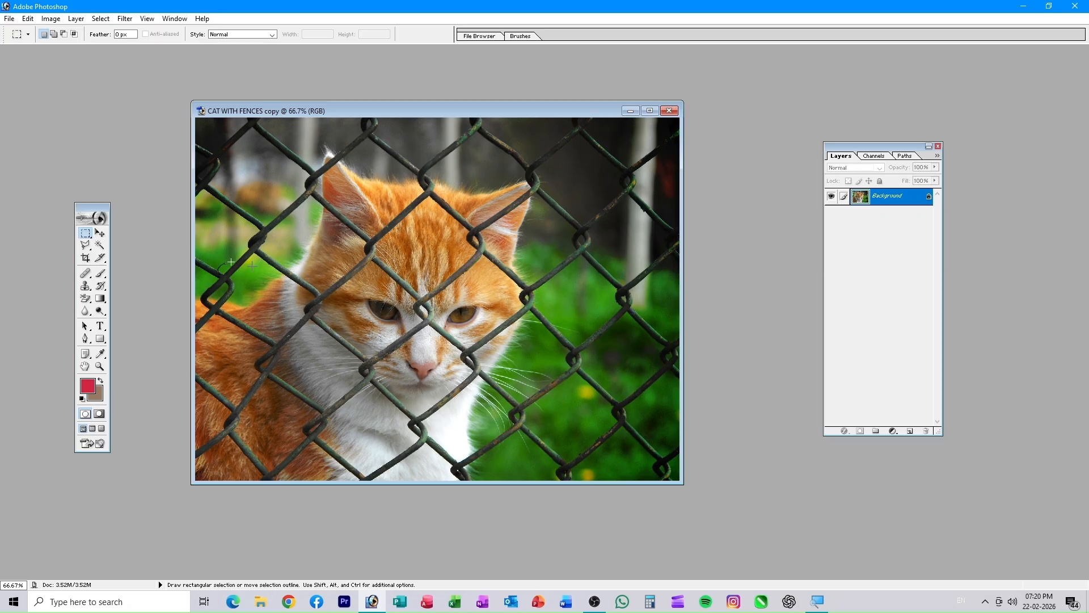
right_click(85, 234)
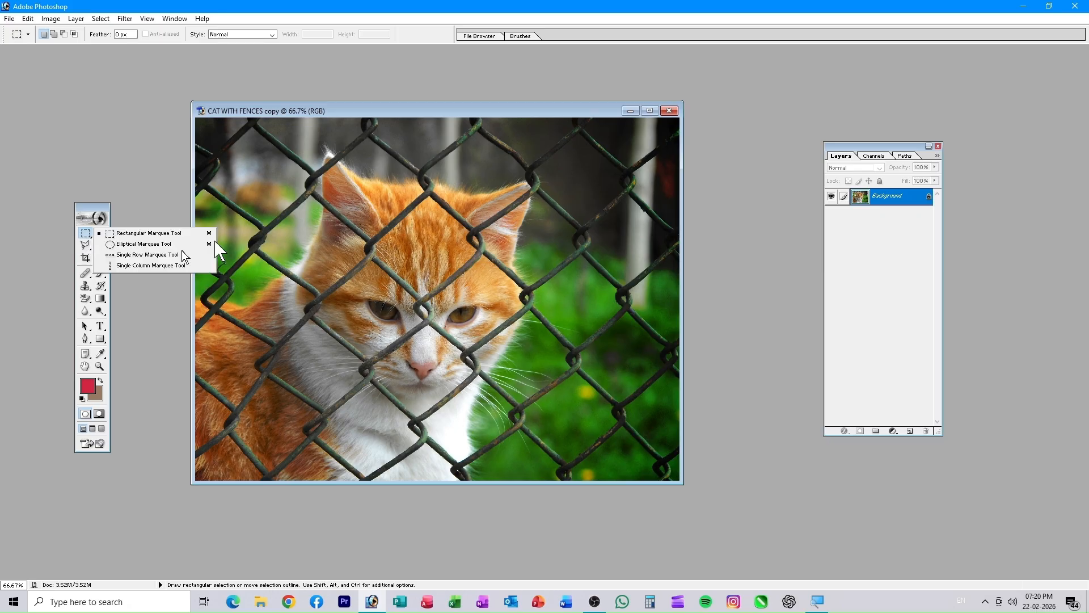
click(158, 234)
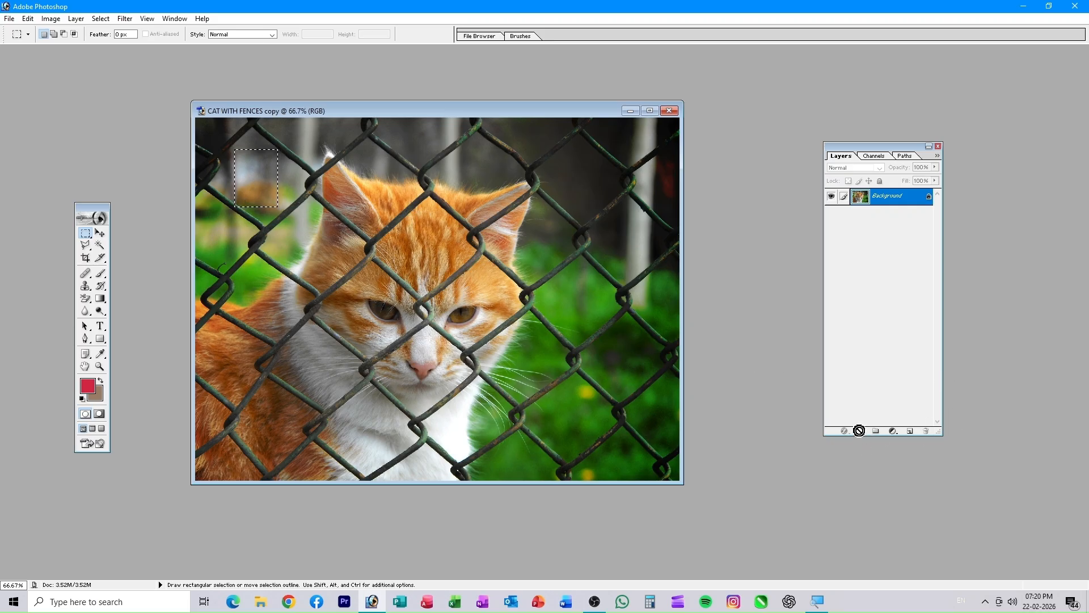
click(910, 431)
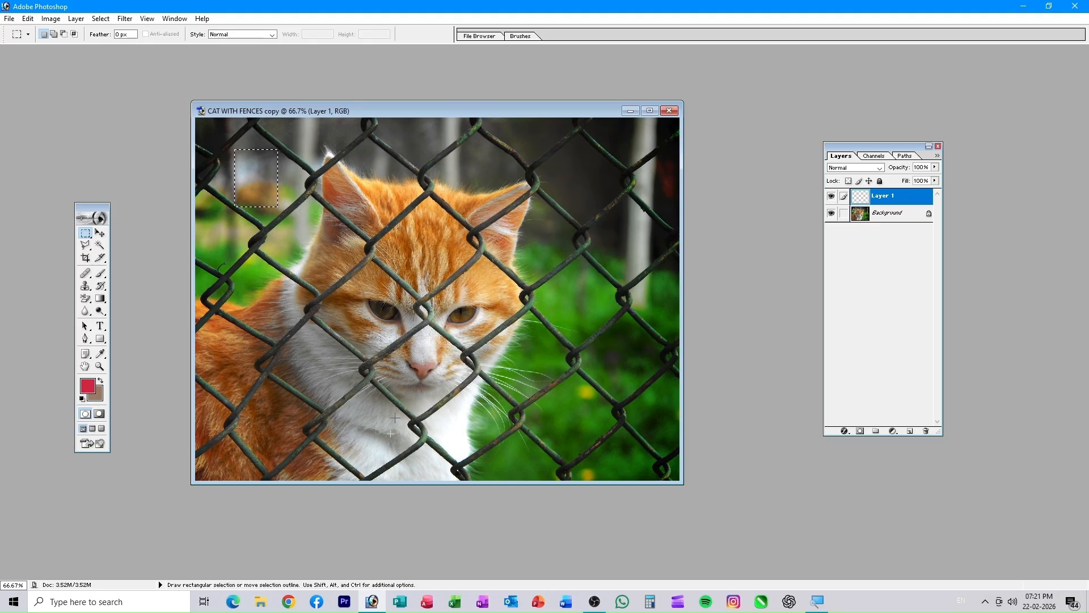
- Set the background colour to orange F47606 and fill the Layer 1 selection with it
click(97, 394)
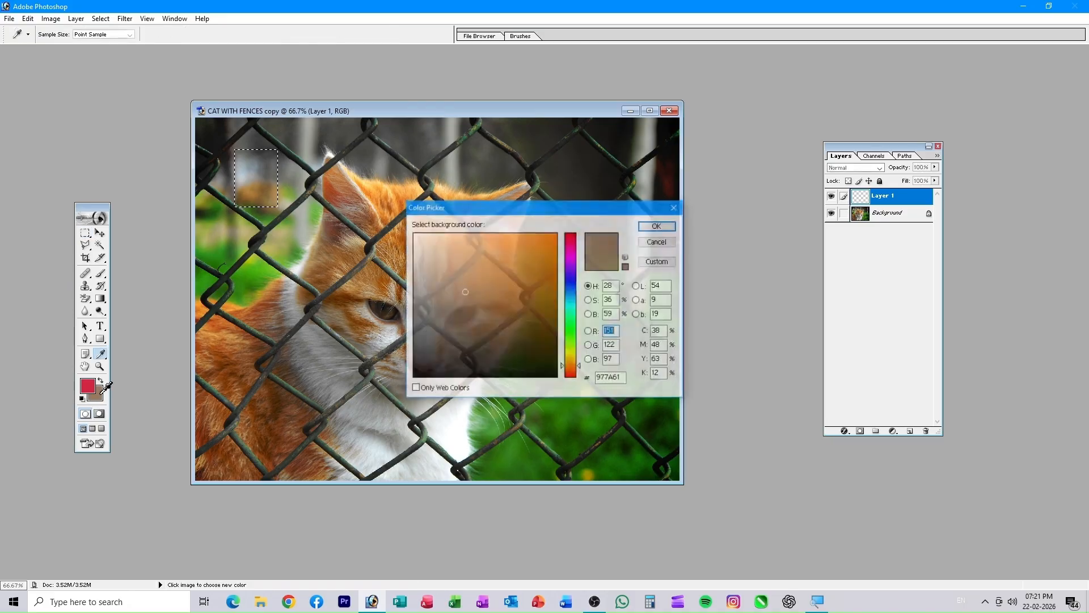
click(553, 239)
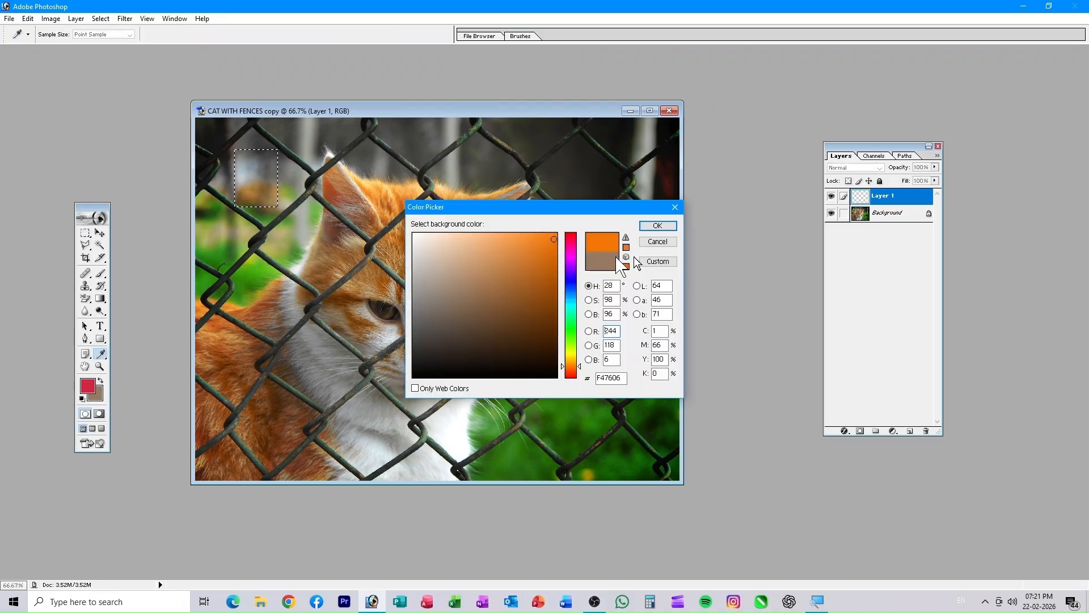
click(667, 230)
key(m)
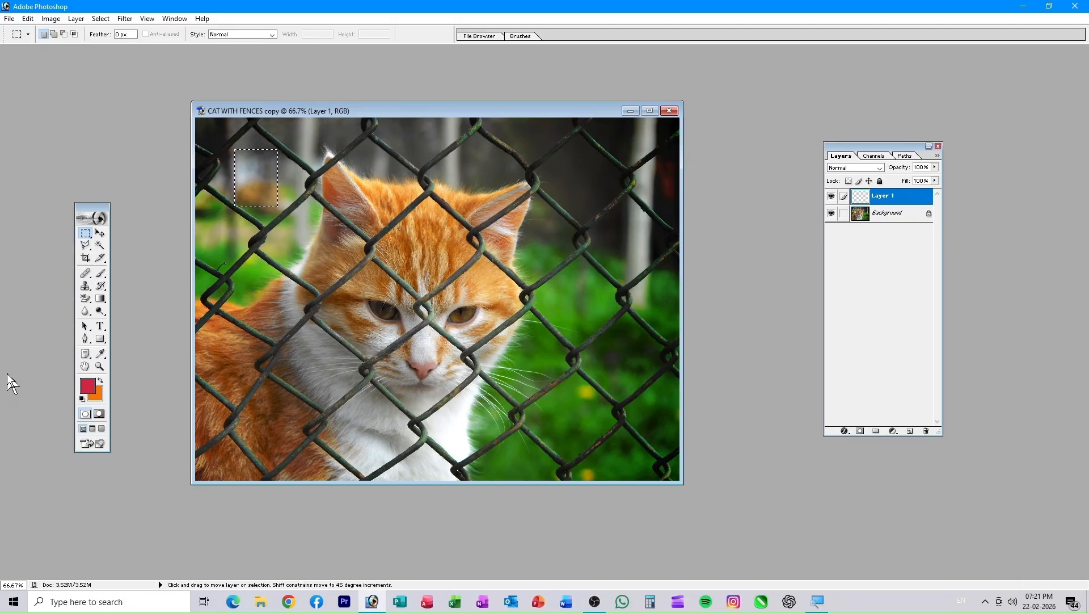
key(ctrl+BackSpace)
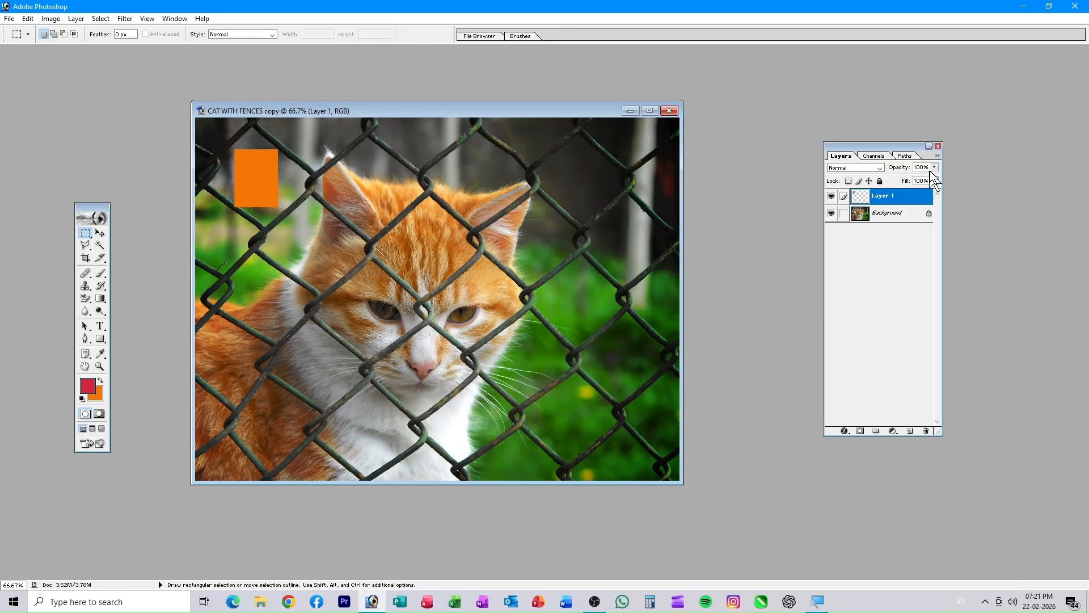
- Lower Layer 1's opacity to 67% so the orange rectangle becomes semi-transparent over the cat
click(1022, 149)
drag(918, 184, 913, 183)
mouse_move(900, 196)
mouse_down()
mouse_move(889, 206)
mouse_move(942, 225)
mouse_up()
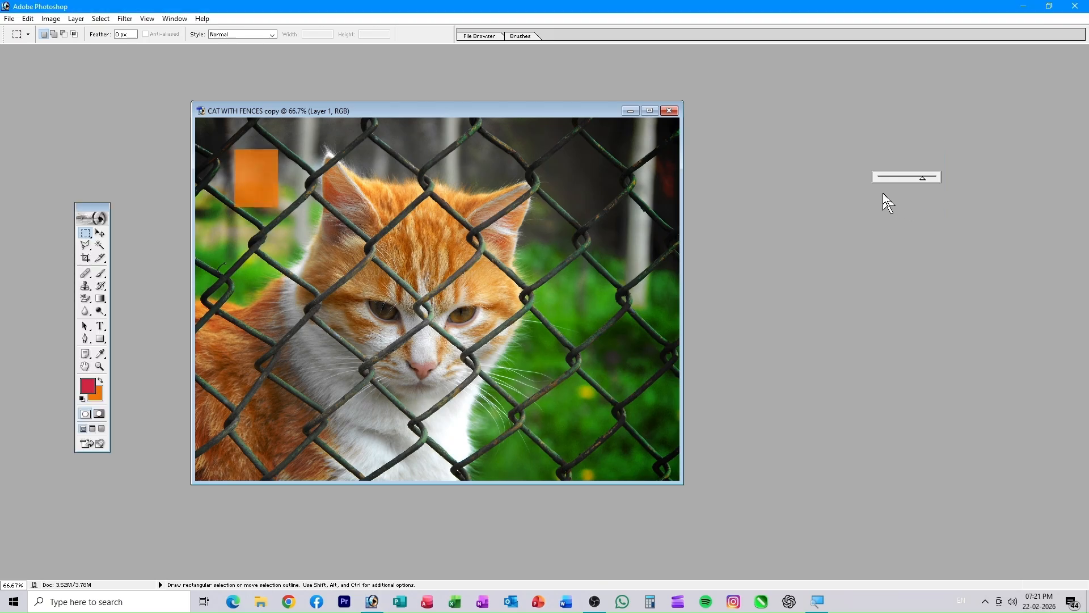
drag(883, 194, 917, 182)
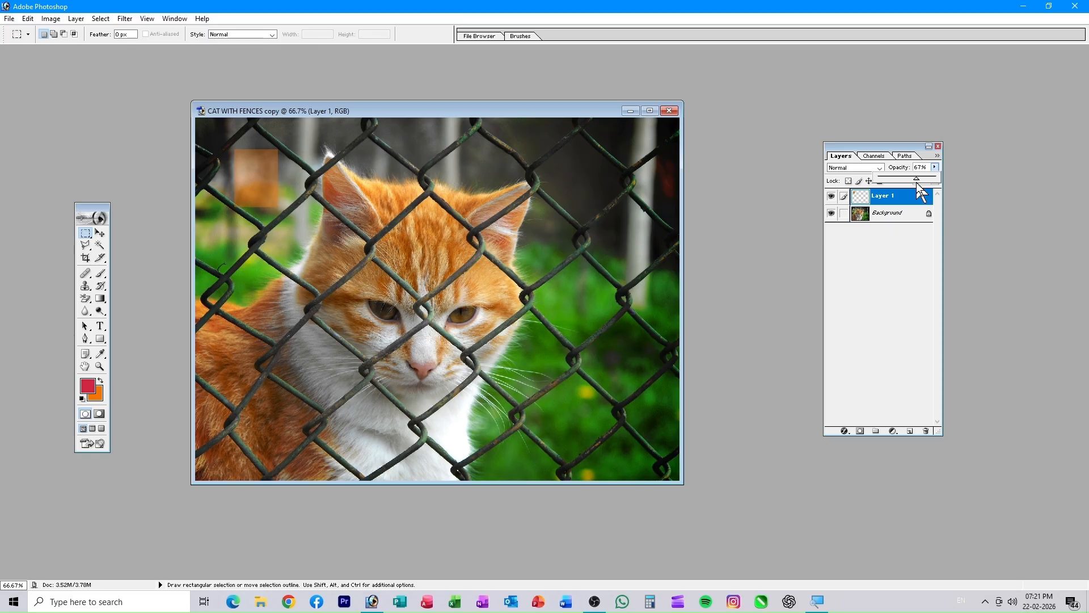
click(720, 244)
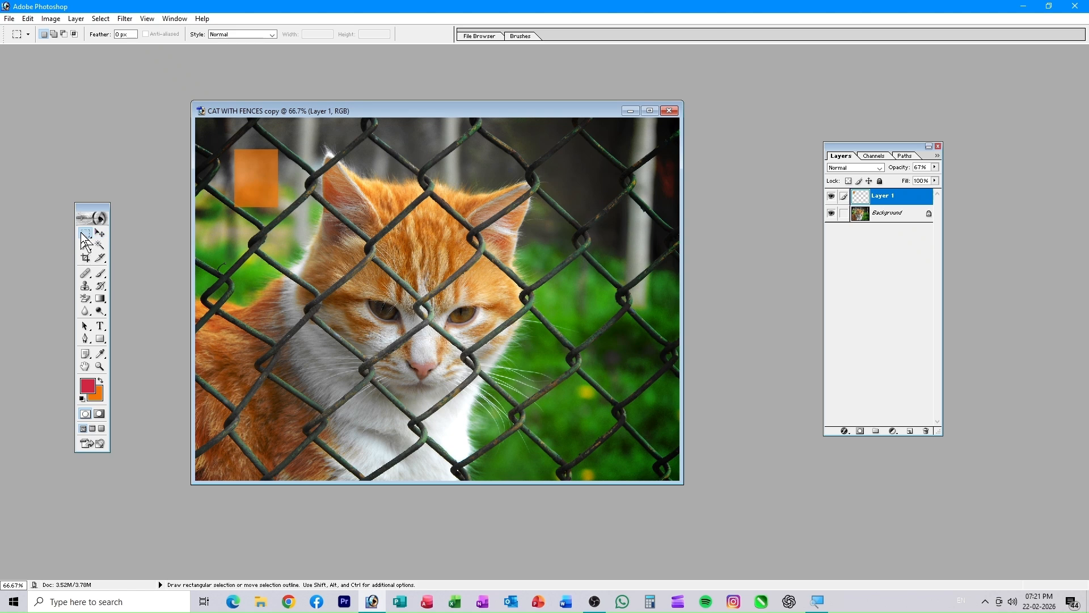
- Fill a 10 px feathered selection at the photo's upper right with orange, then deselect
click(122, 35)
click(121, 34)
drag(558, 152, 602, 205)
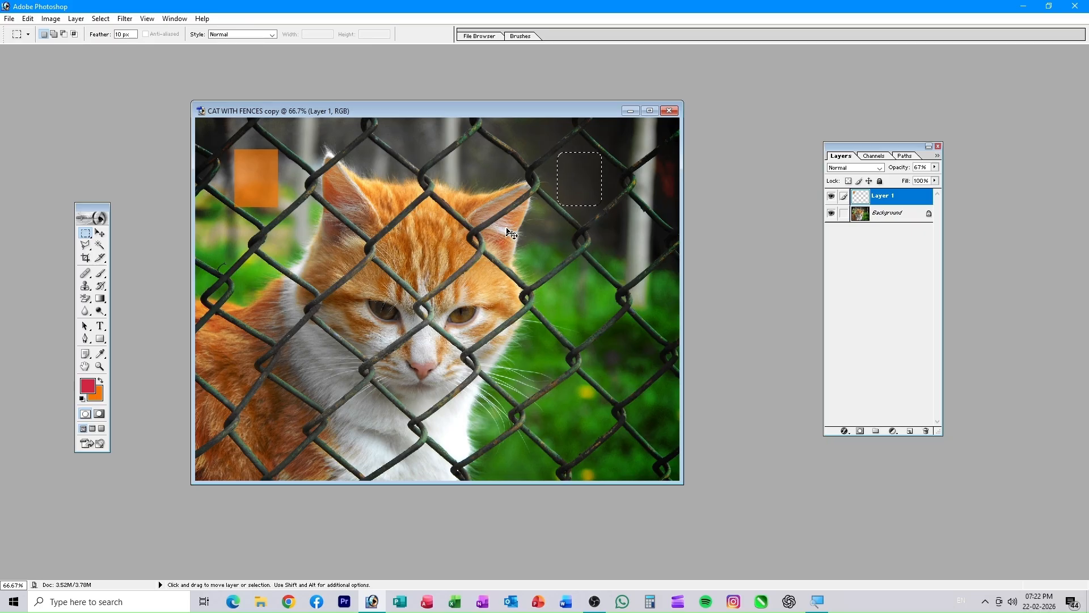
key(ctrl+BackSpace)
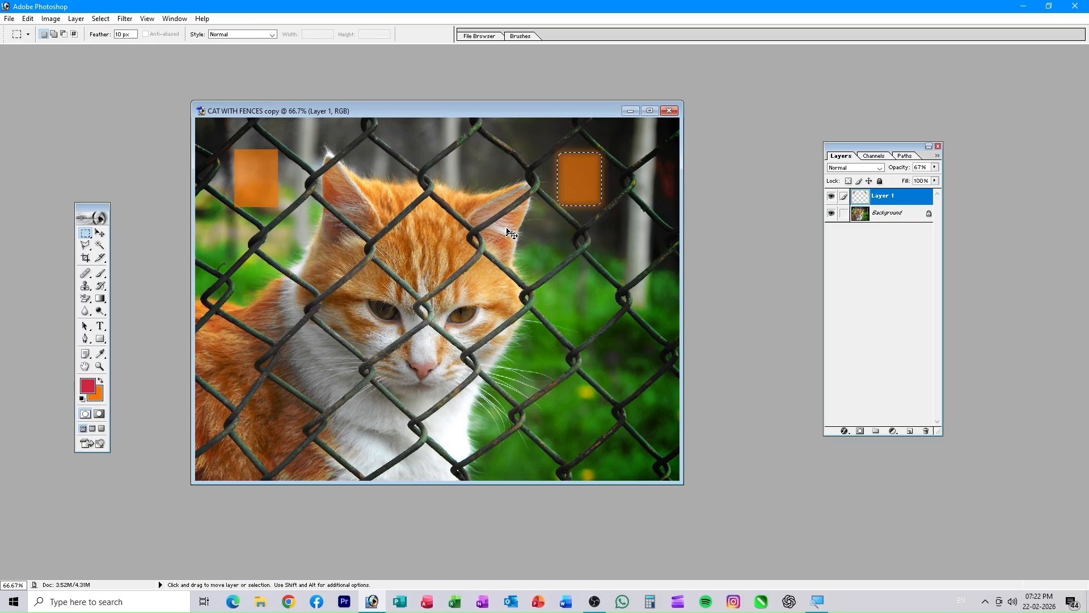
key(ctrl+d)
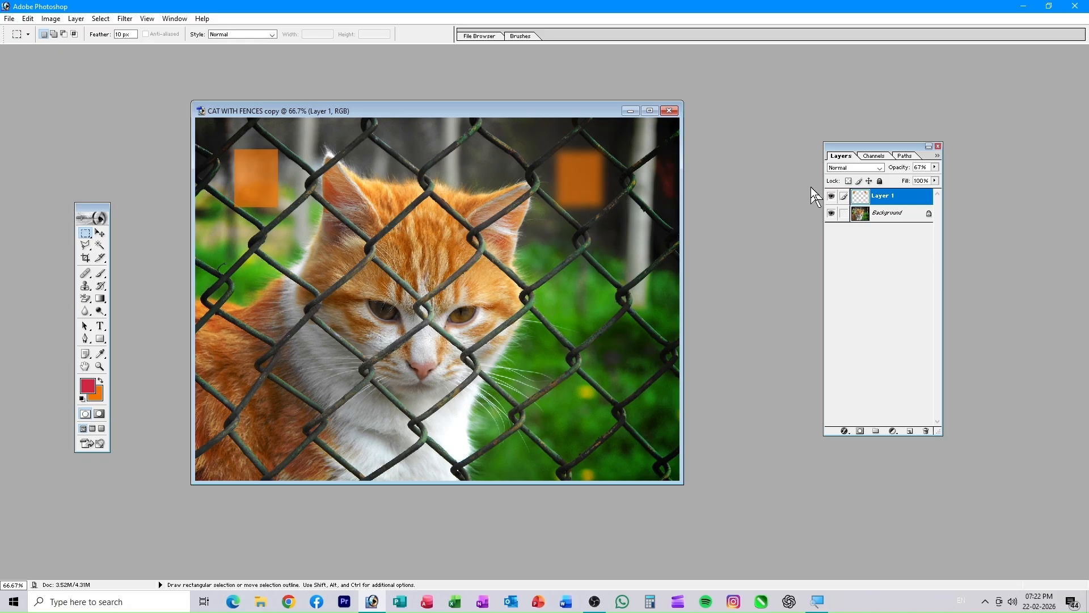
- Set Layer 1's opacity to 57% and add a new empty Layer 2
click(935, 167)
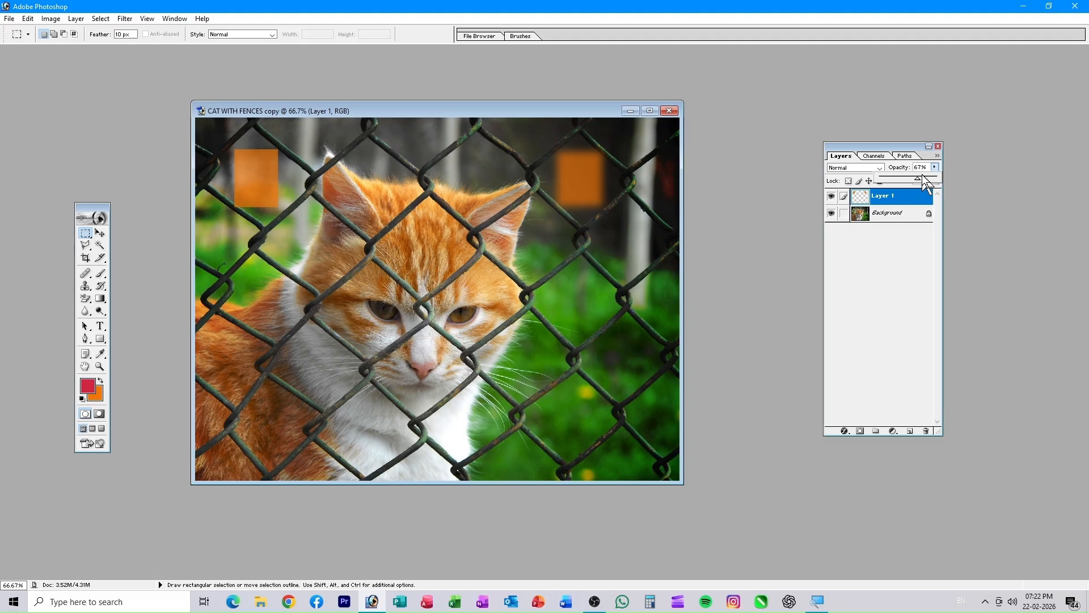
drag(924, 179, 953, 193)
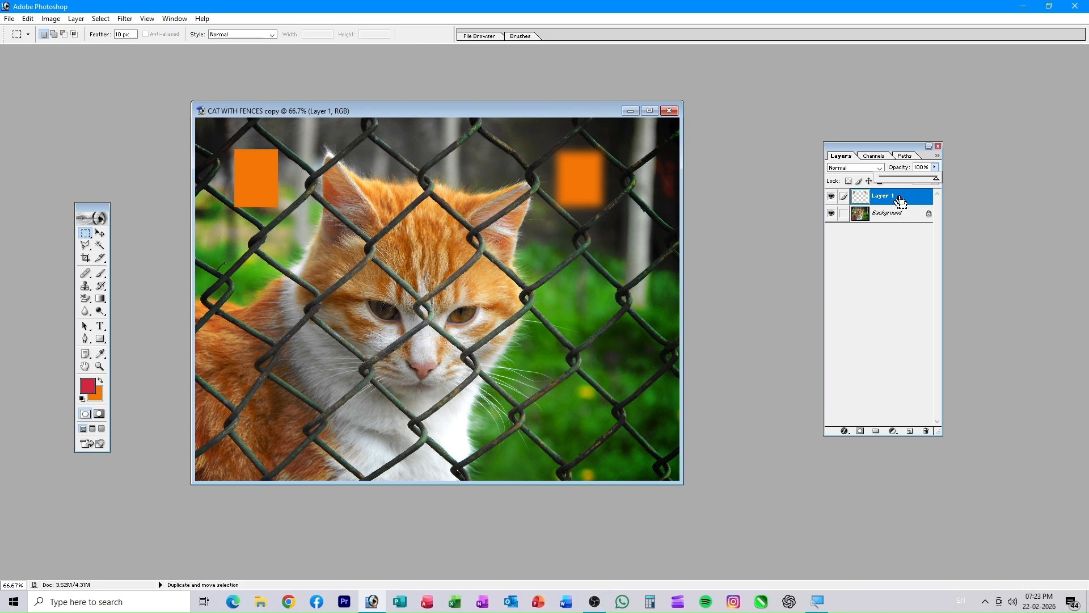
text(57)
key(Return)
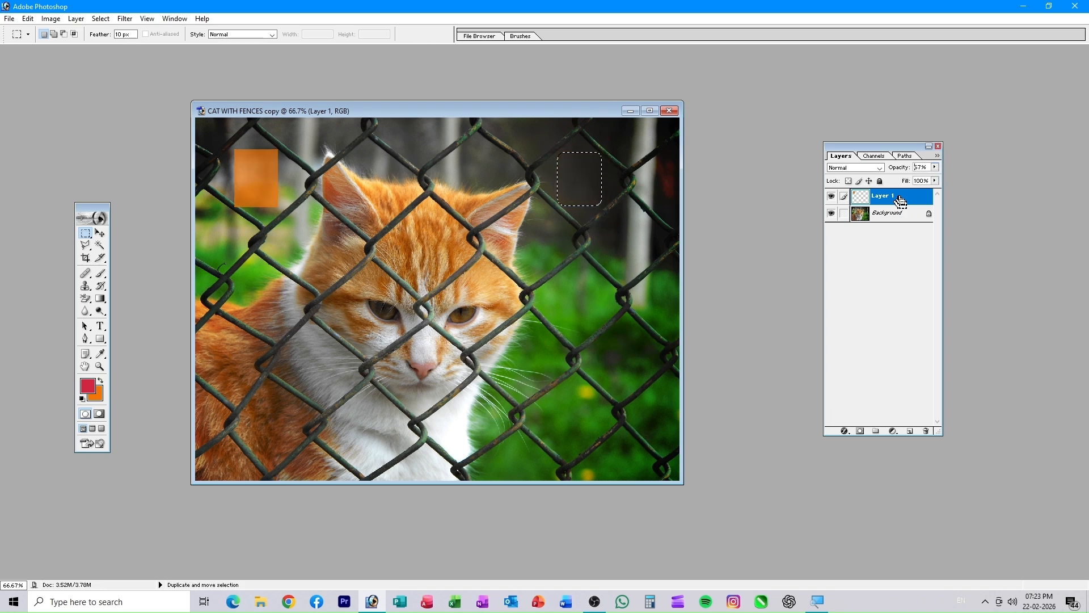
click(910, 433)
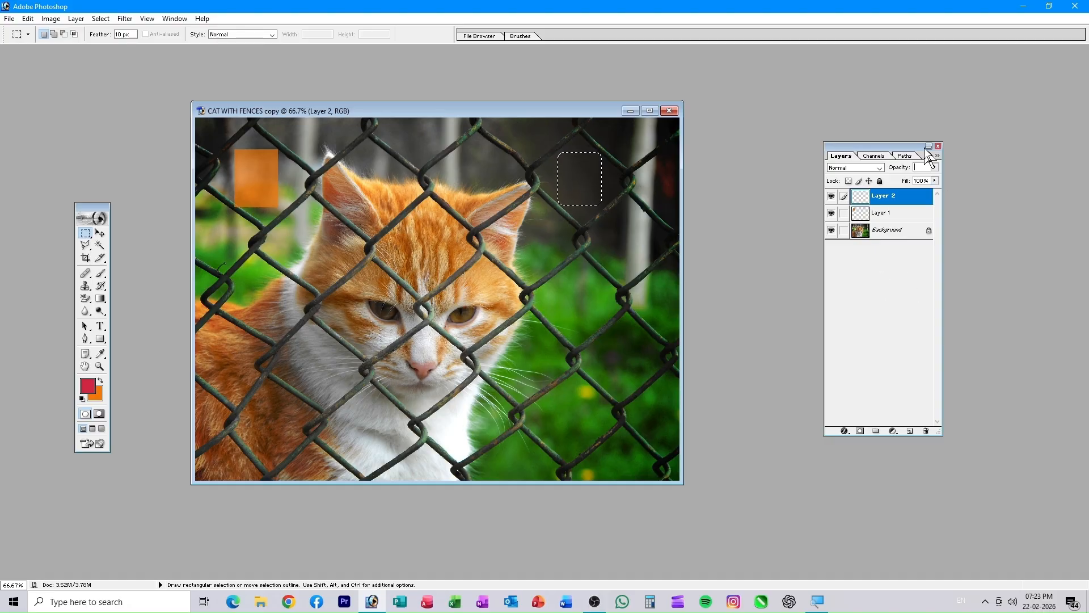
- Make Layer 2 the active layer and set its opacity to 57%
text(100)
click(879, 231)
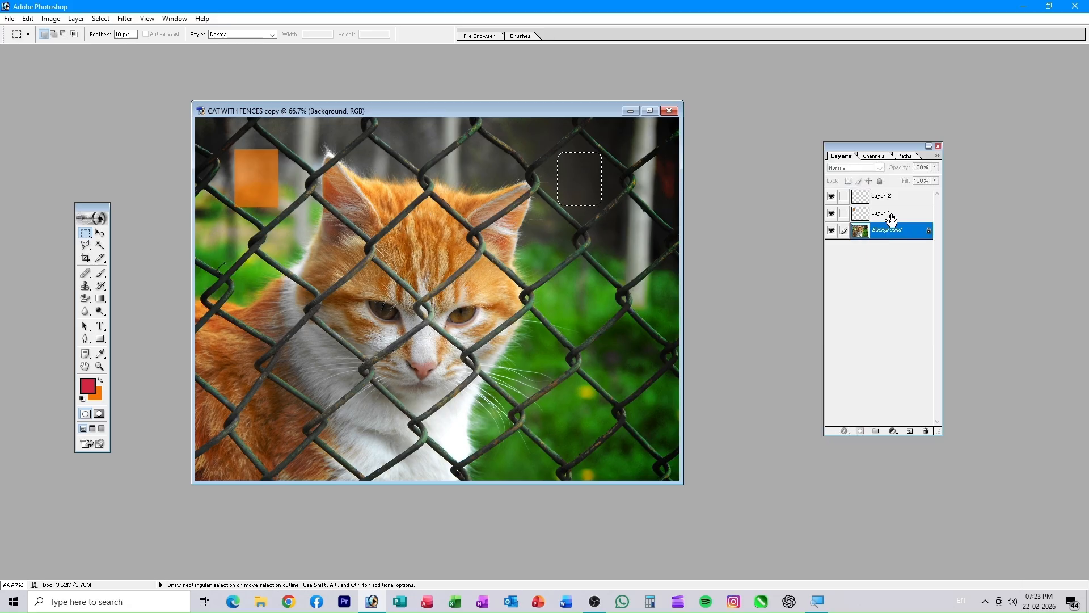
click(894, 198)
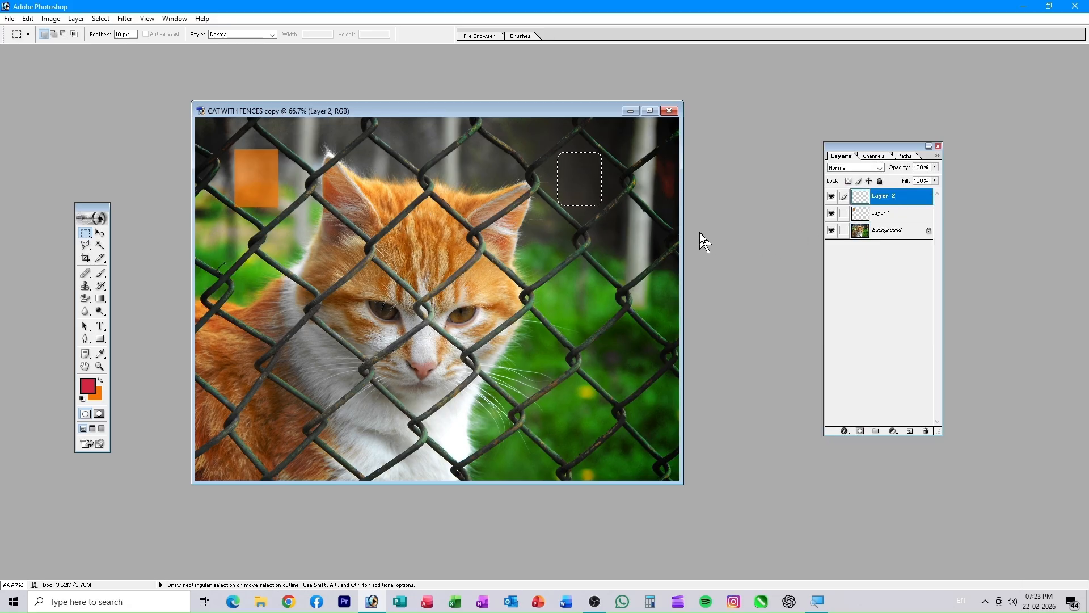
key(ctrl)
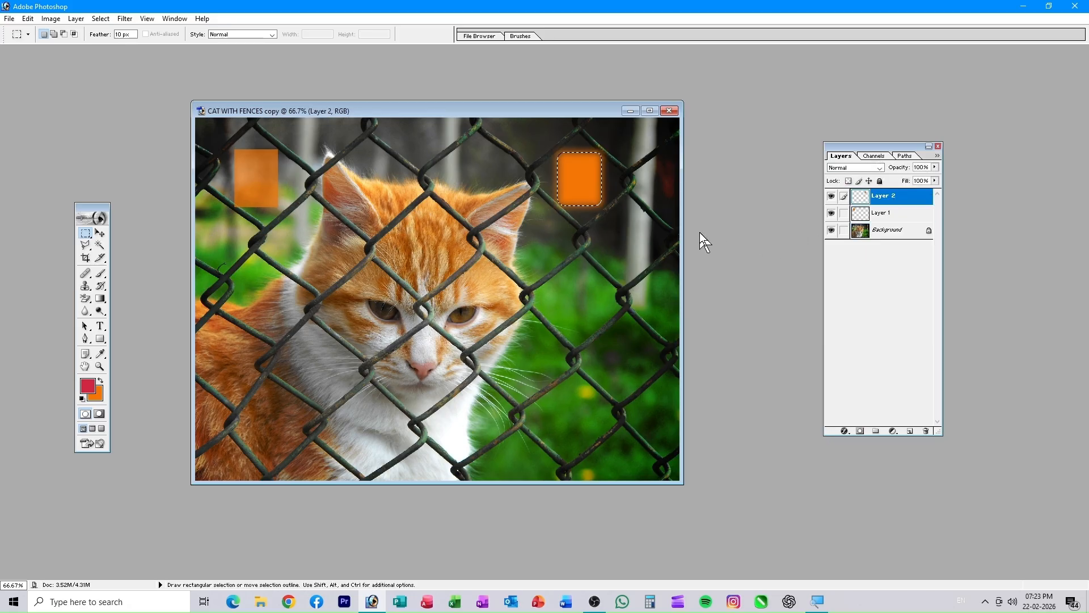
click(935, 166)
drag(882, 196, 911, 203)
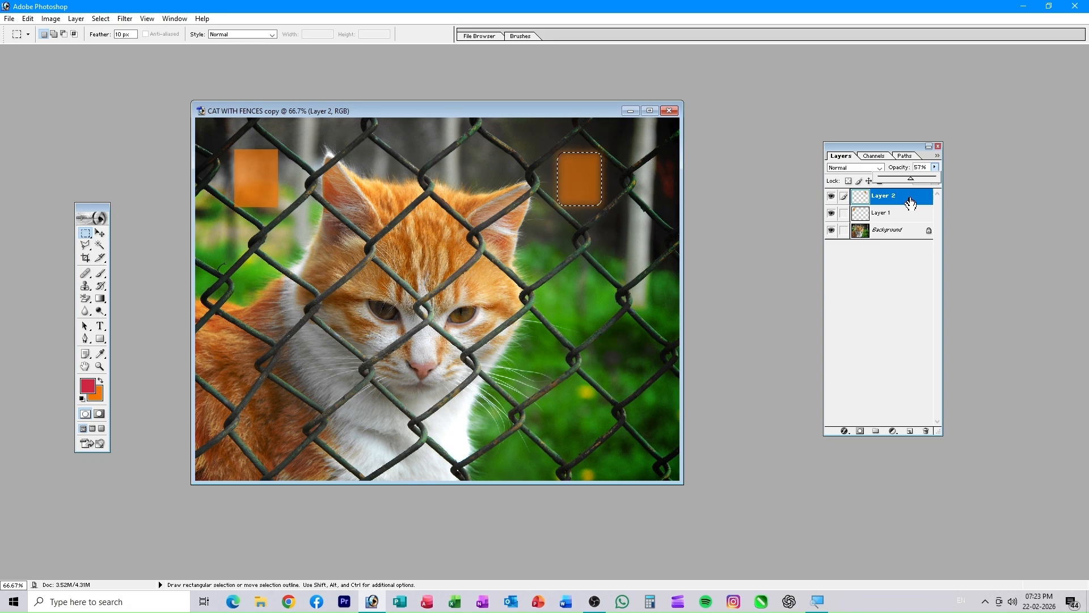
click(777, 281)
click(742, 281)
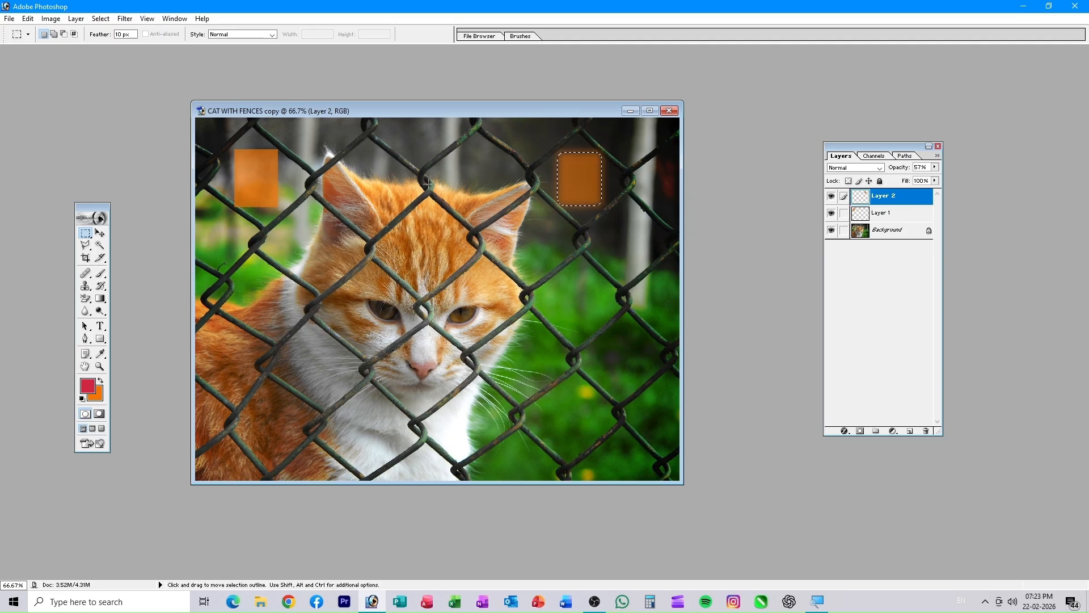
- Choose the Rectangular Marquee tool and deselect the upper-right orange rectangle
click(83, 235)
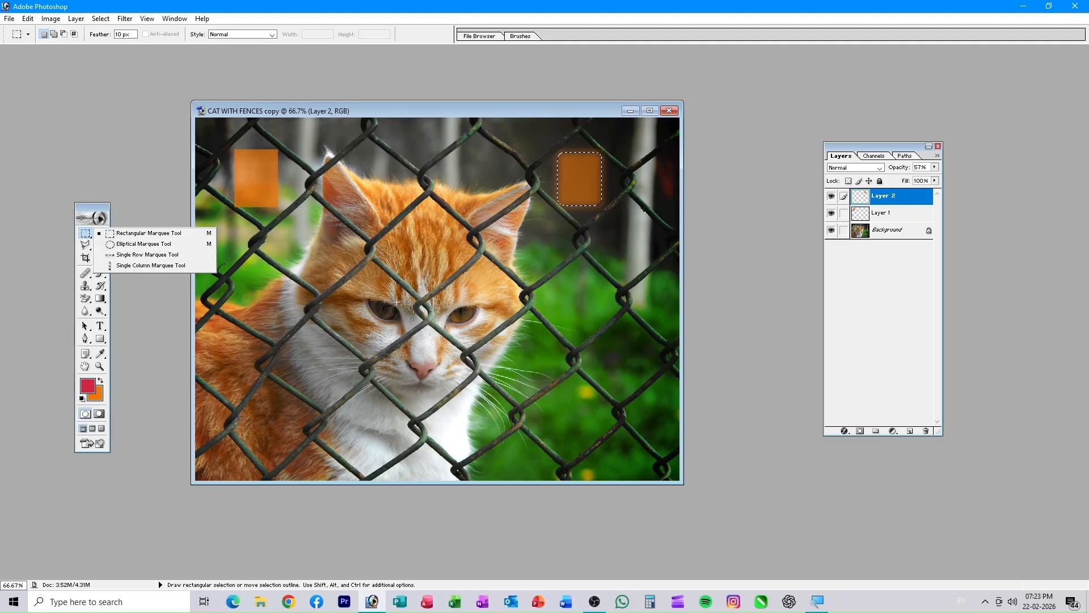
click(734, 277)
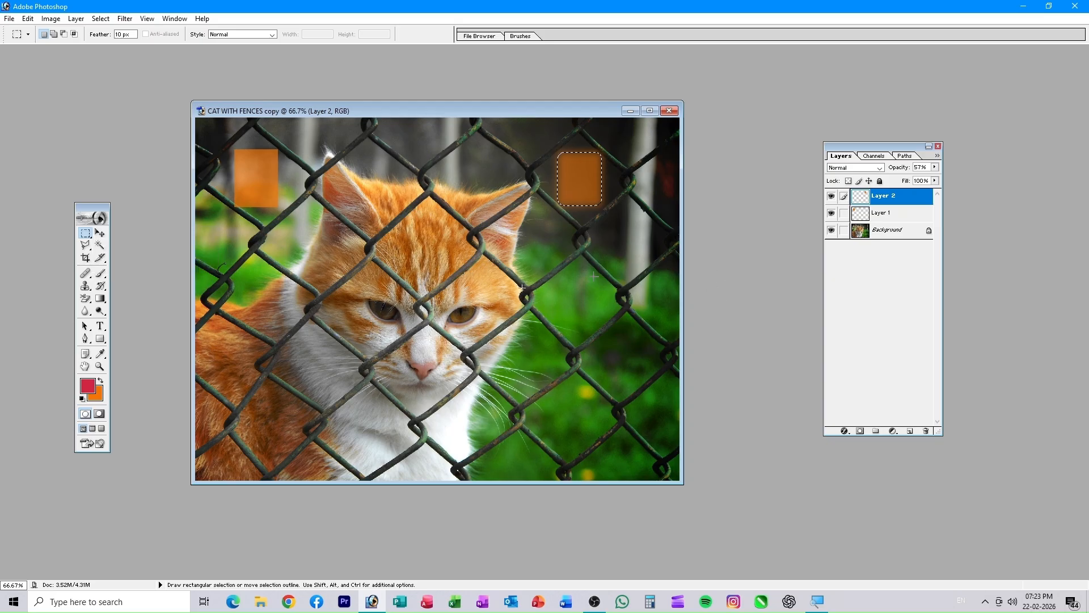
key(ctrl+d)
- Zoom to 300% on the cat's eye, fit the photo on screen, and add empty Layer 3
drag(527, 113, 544, 87)
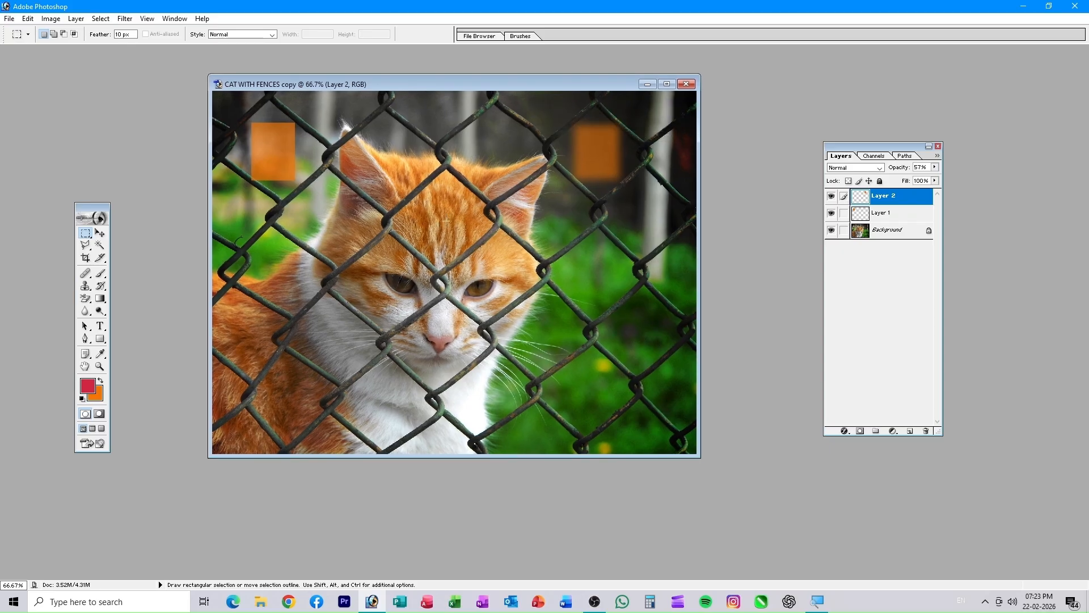
click(104, 366)
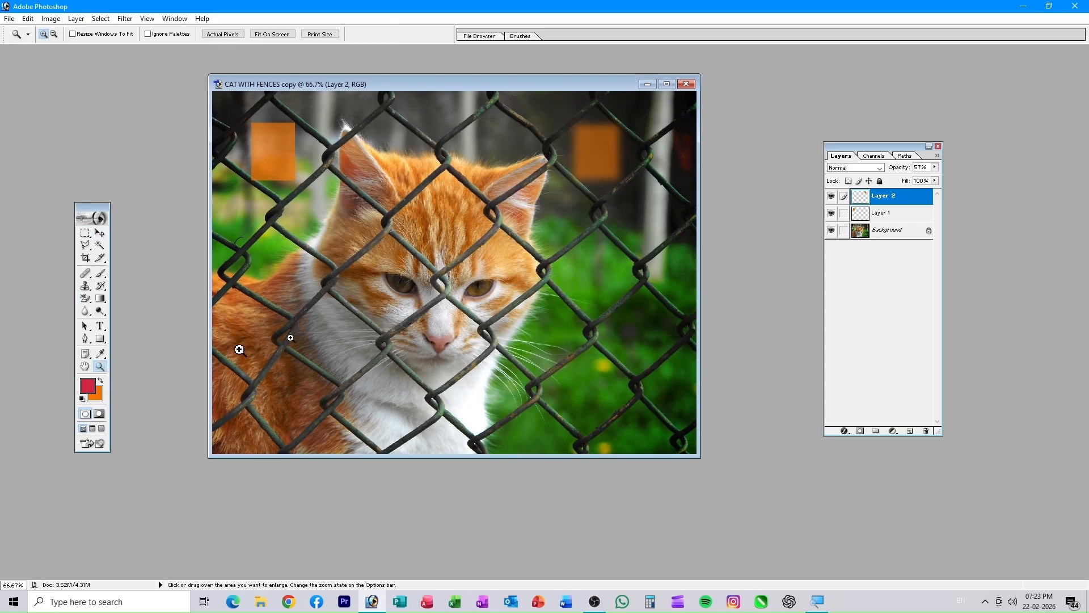
click(402, 286)
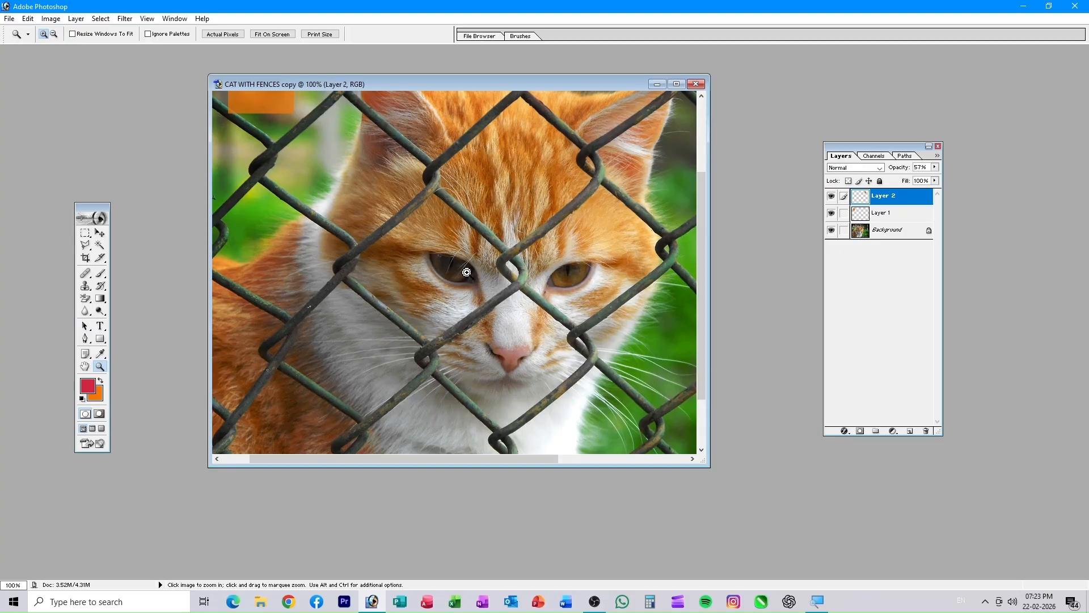
click(401, 286)
click(426, 264)
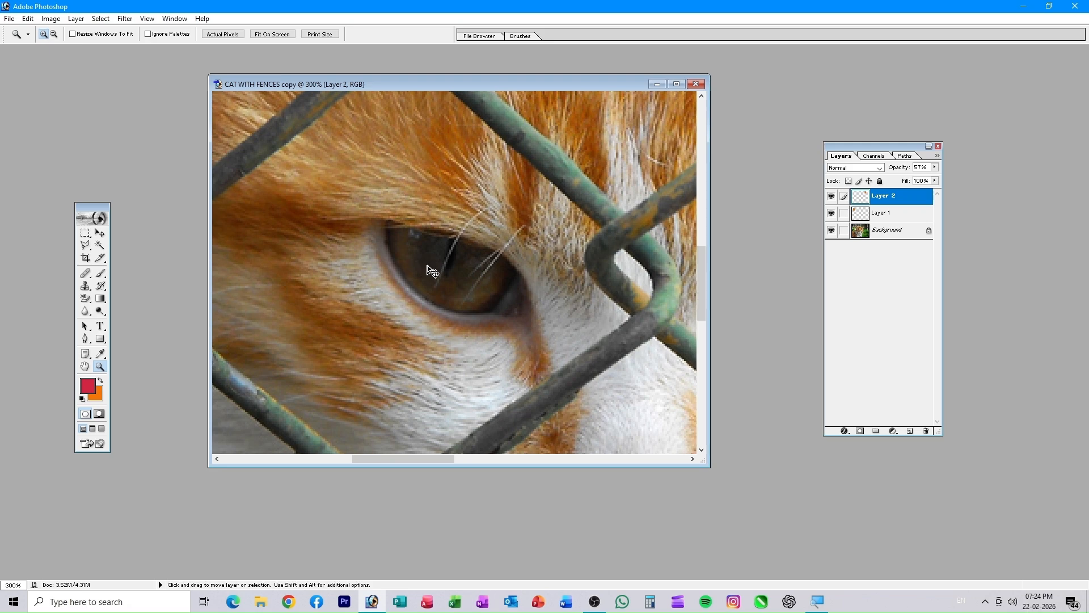
key(ctrl+0)
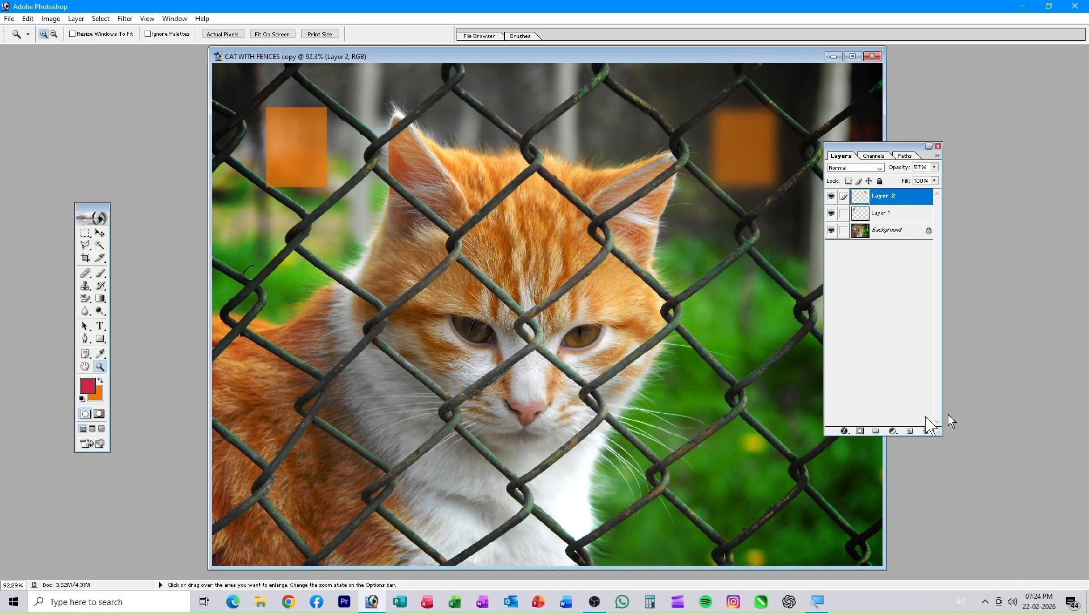
click(911, 431)
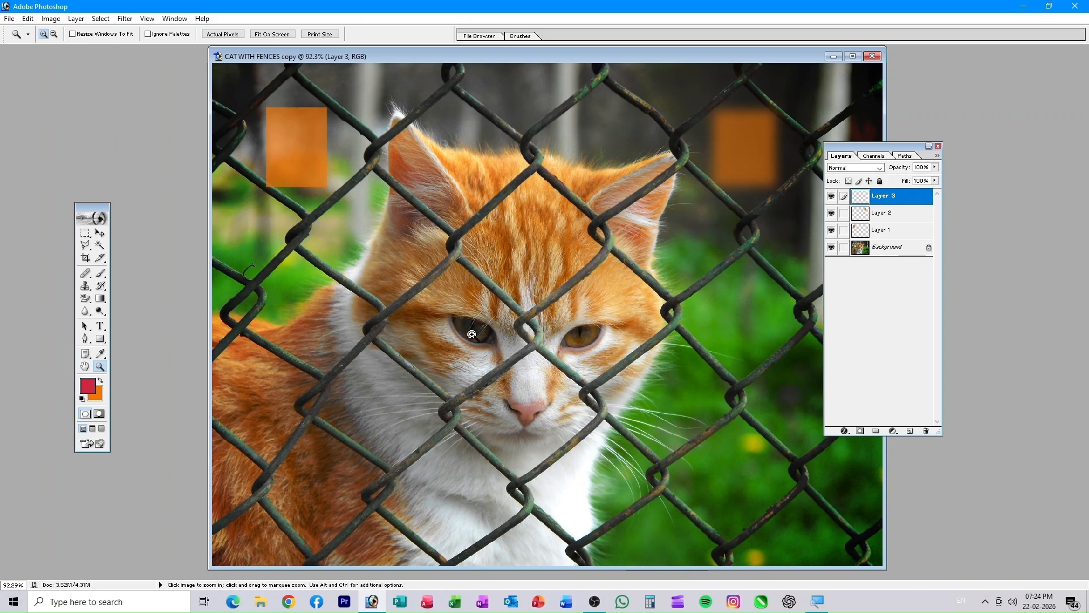
- Dismiss the Adobe Online dialog and select the Move tool
click(97, 216)
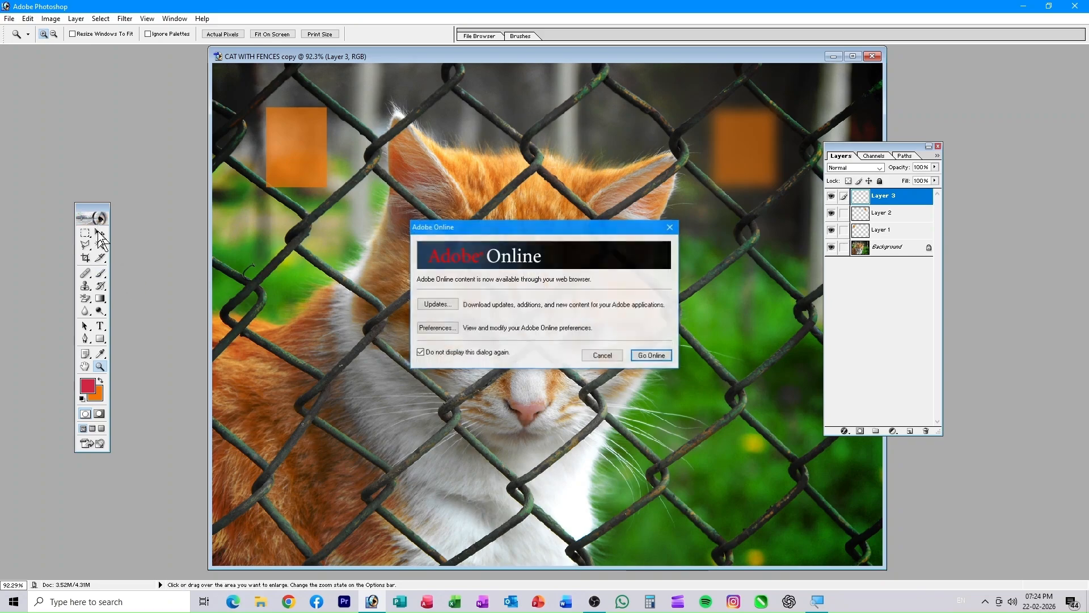
click(670, 227)
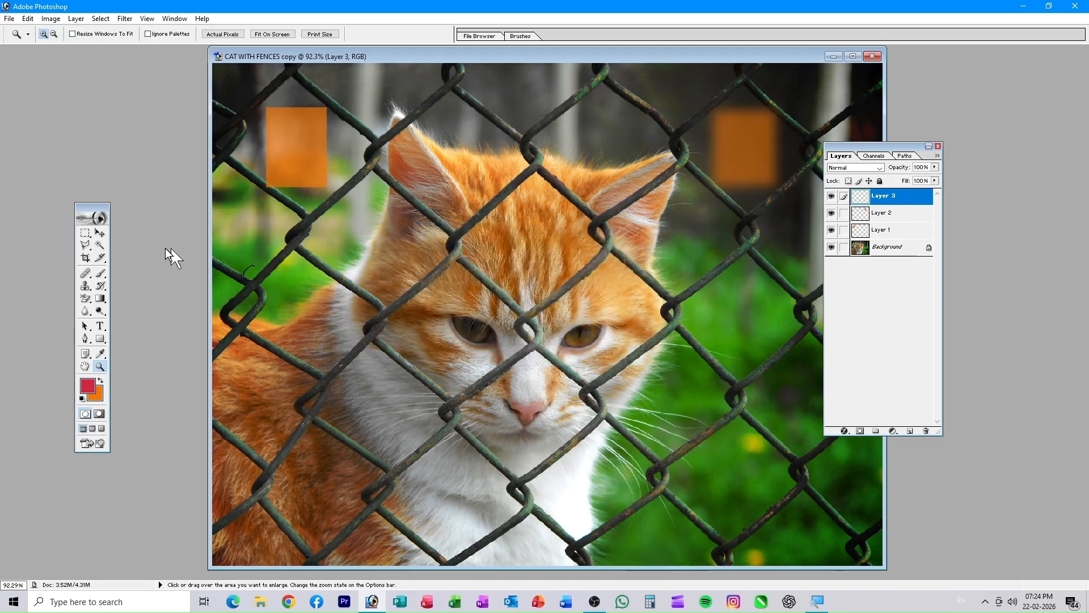
click(100, 232)
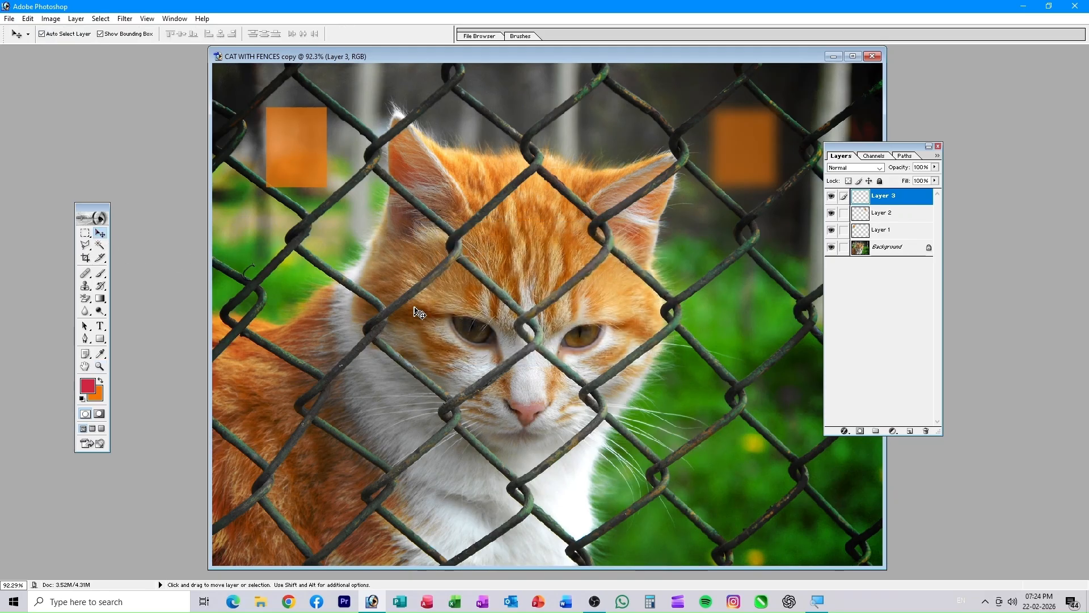
- Zoom in step by step to 600%, centring the view on the cat's right-hand eye
key(ctrl+plus)
key(ctrl+plus)
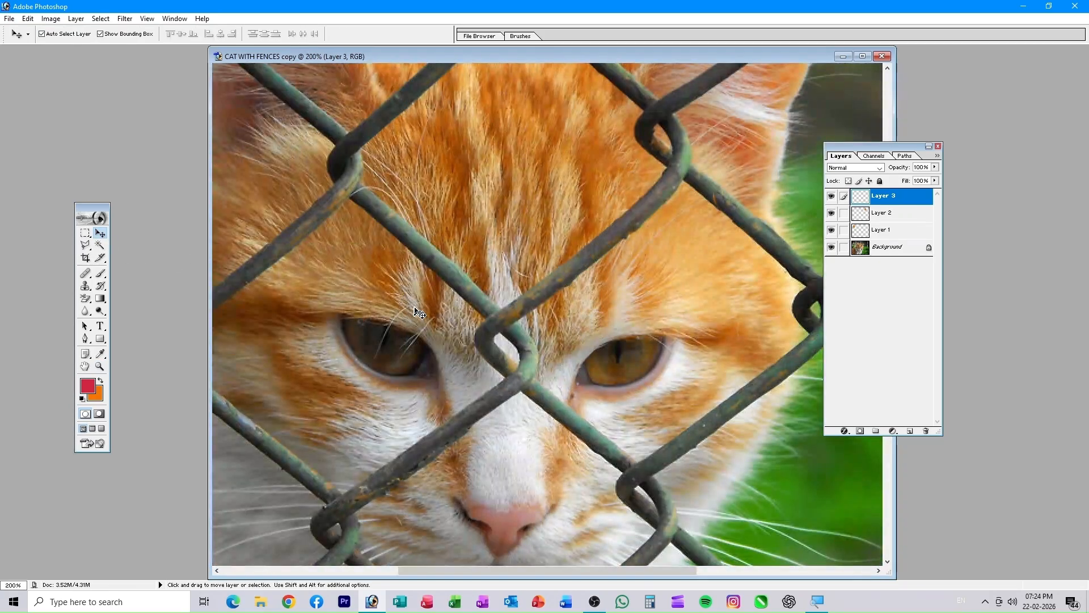
drag(403, 368, 465, 279)
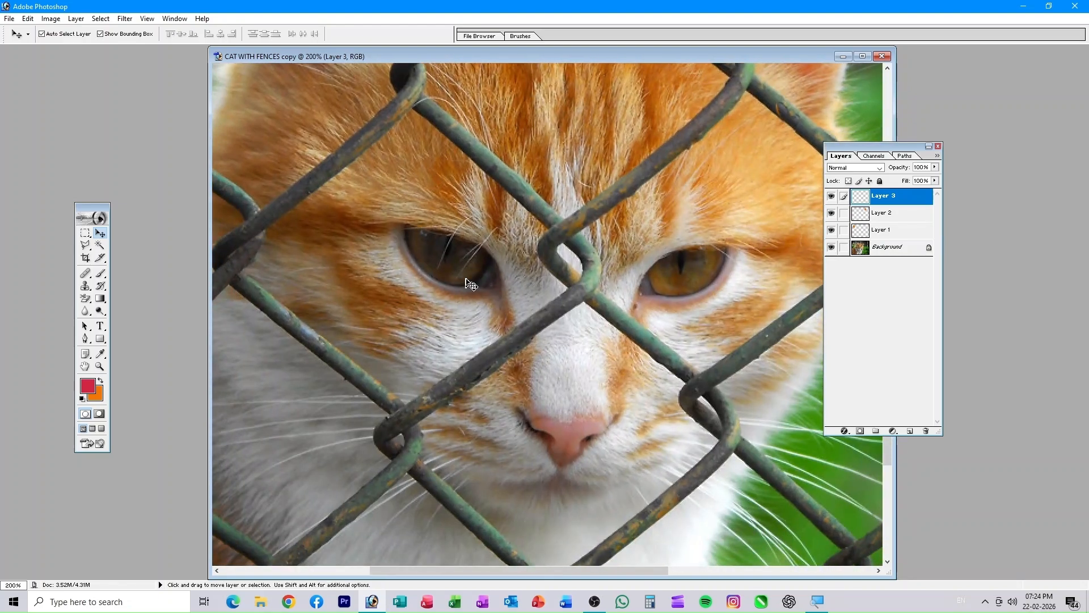
key(ctrl+plus)
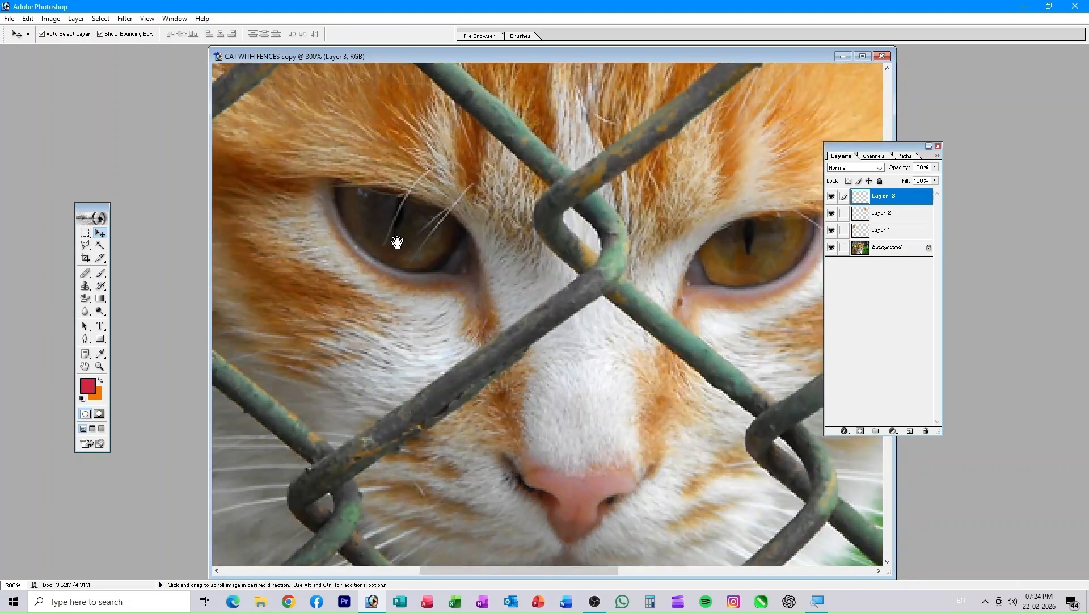
drag(396, 244, 452, 302)
key(ctrl+plus)
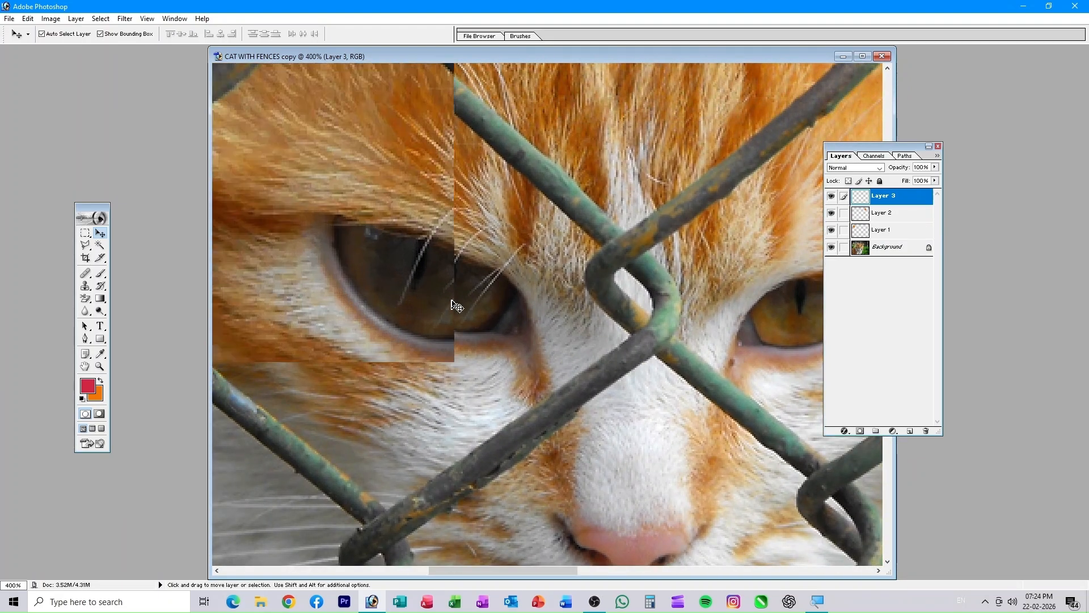
drag(627, 316, 63, 235)
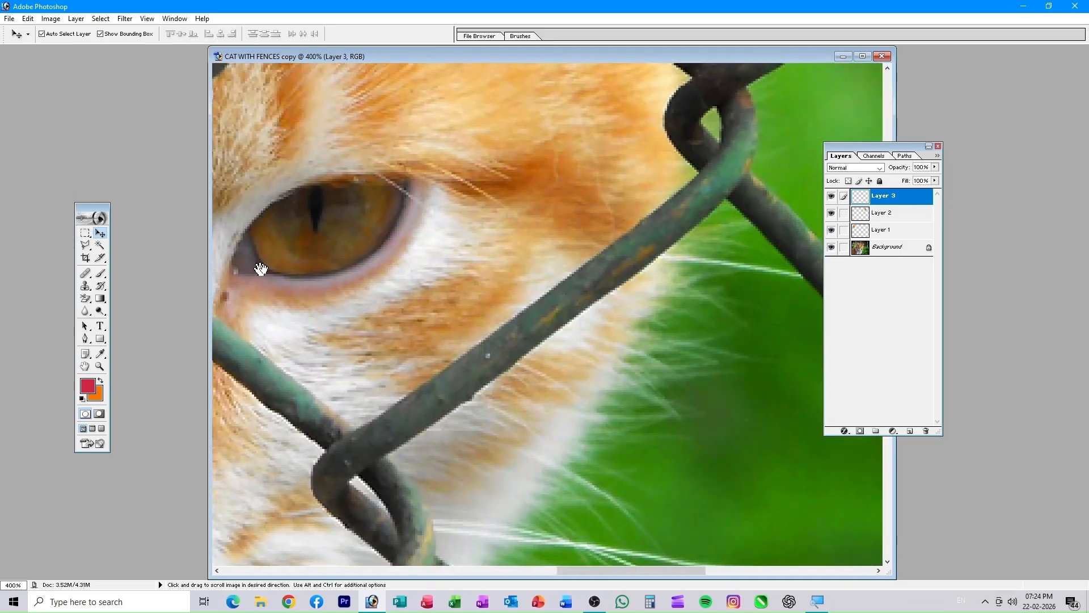
drag(260, 268, 444, 312)
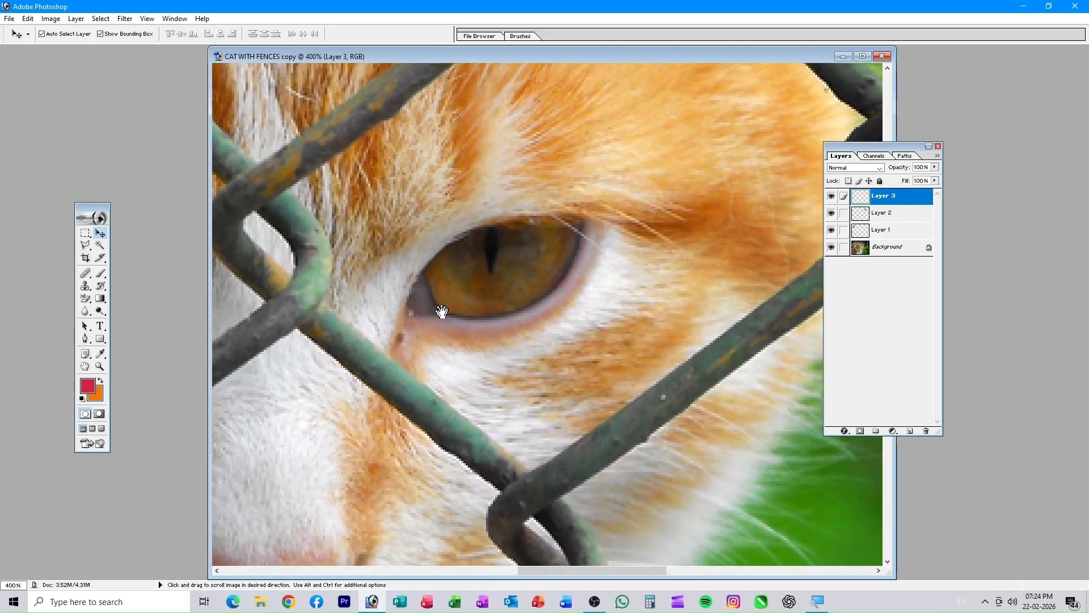
key(ctrl+plus)
key(ctrl+plus)
key(ctrl+plus)
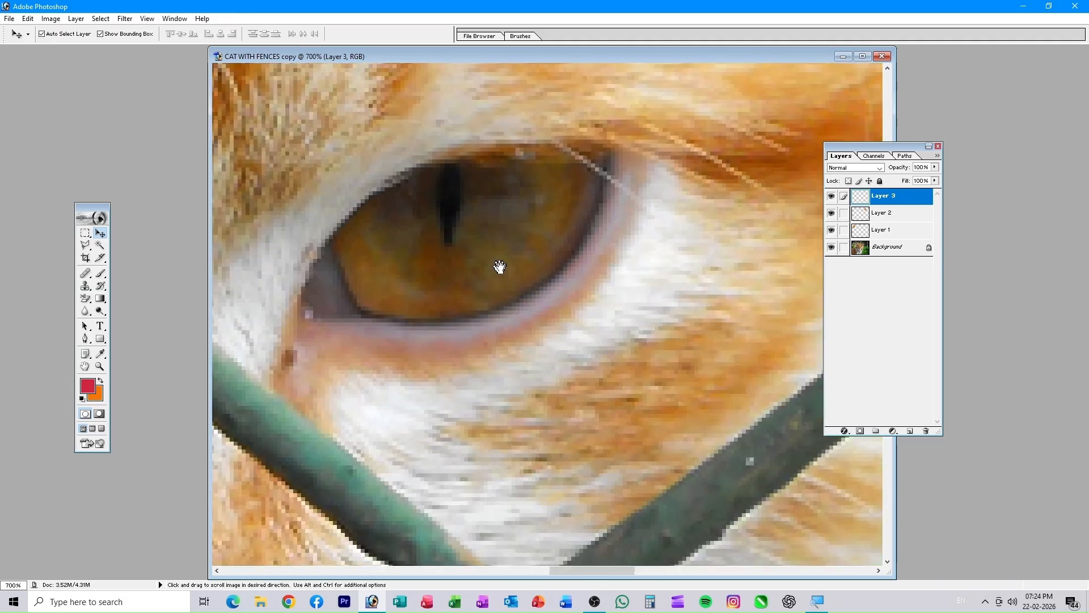
- Draw a 5 px feathered elliptical selection over the right eye's pupil, nudged up onto the iris
drag(498, 268, 515, 292)
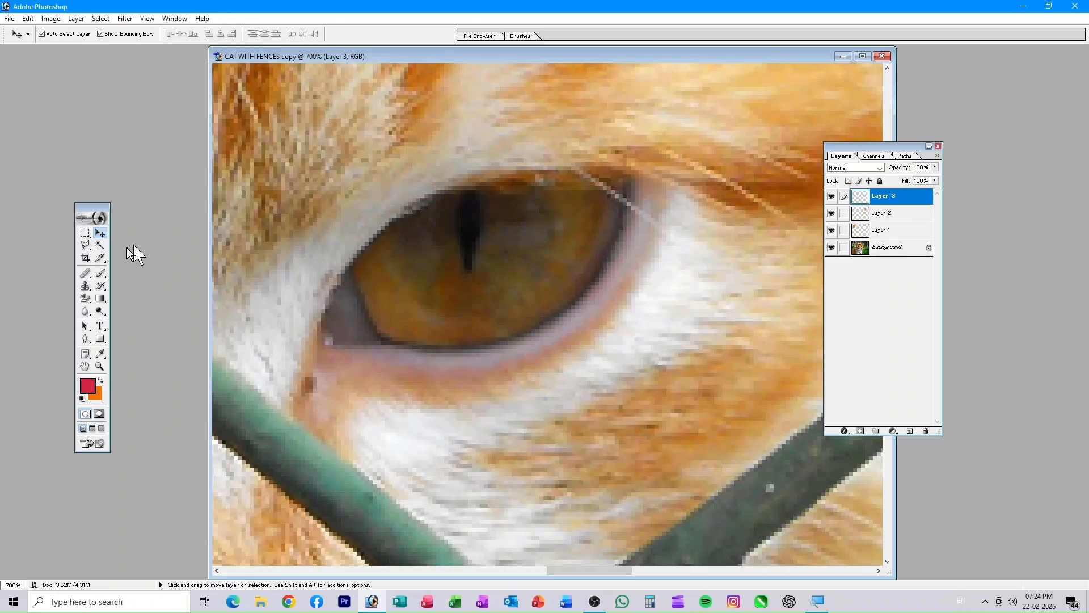
drag(86, 232, 141, 244)
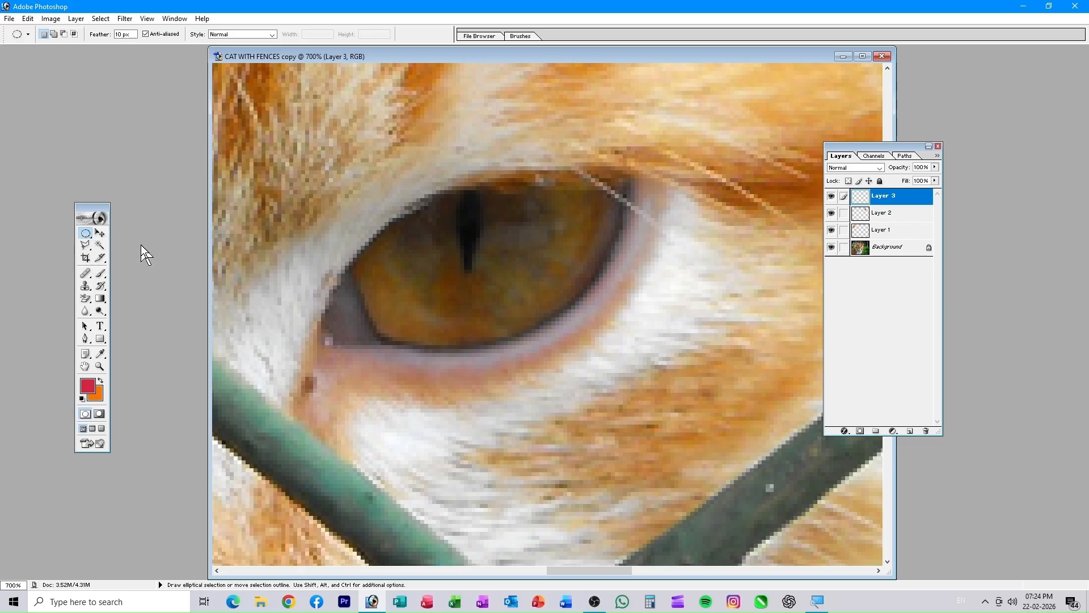
double_click(122, 35)
text(5)
drag(389, 222, 563, 336)
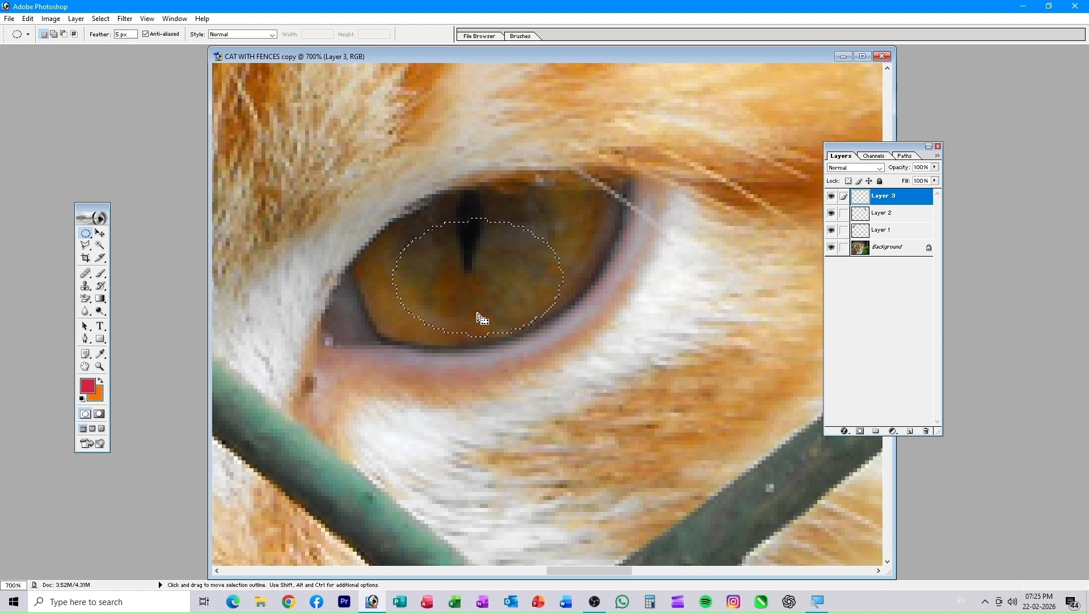
key(Up)
key(Up)
key(Up)
key(Up)
key(Up)
key(Up)
key(Up)
click(96, 395)
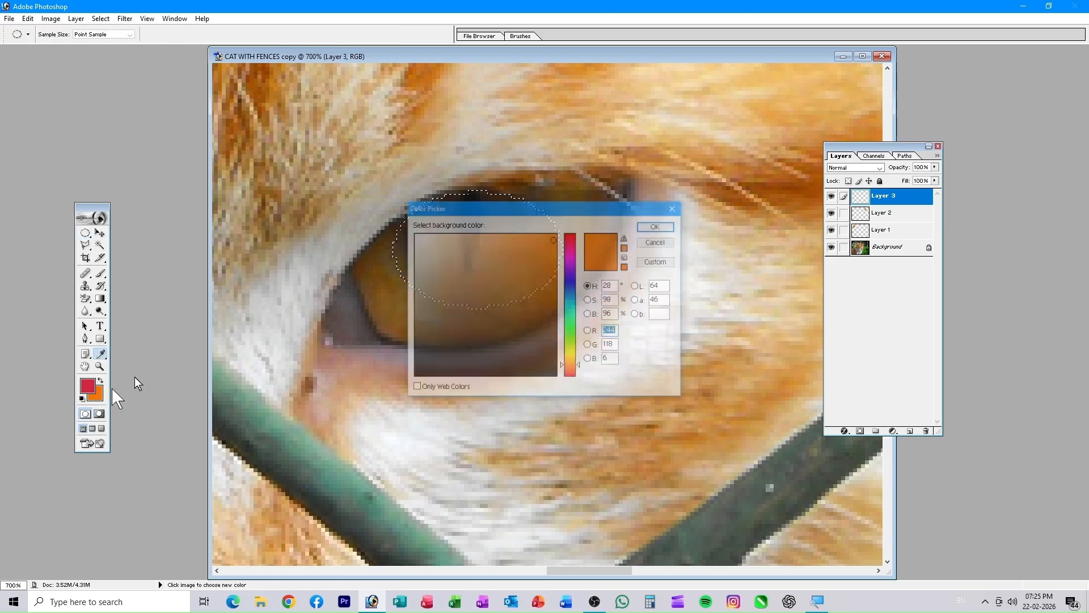
- Fill the eye selection on Layer 3 with a blue background colour, then deselect
click(569, 280)
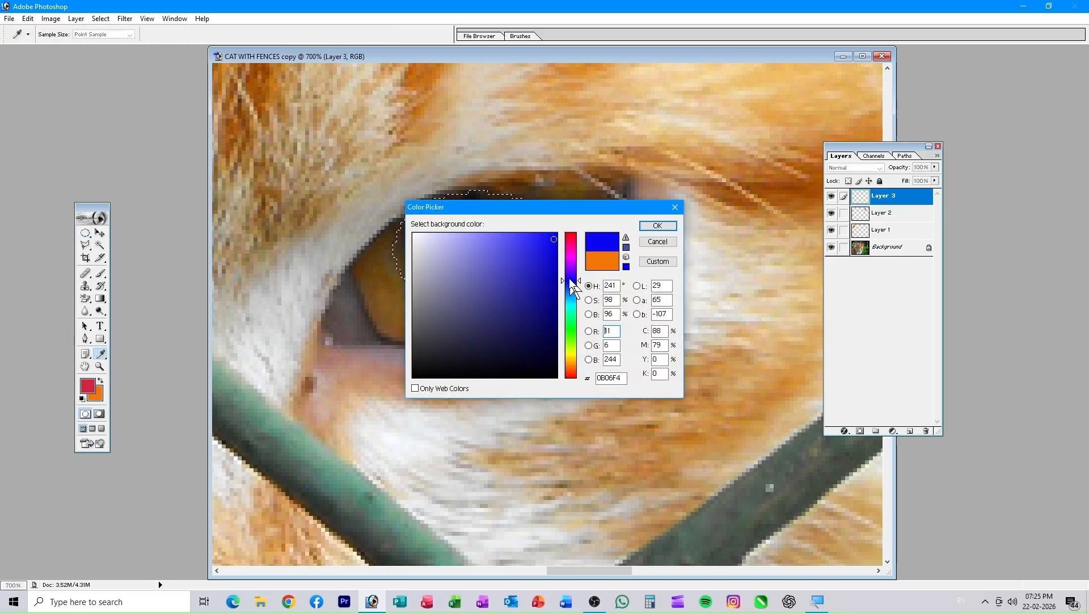
click(653, 225)
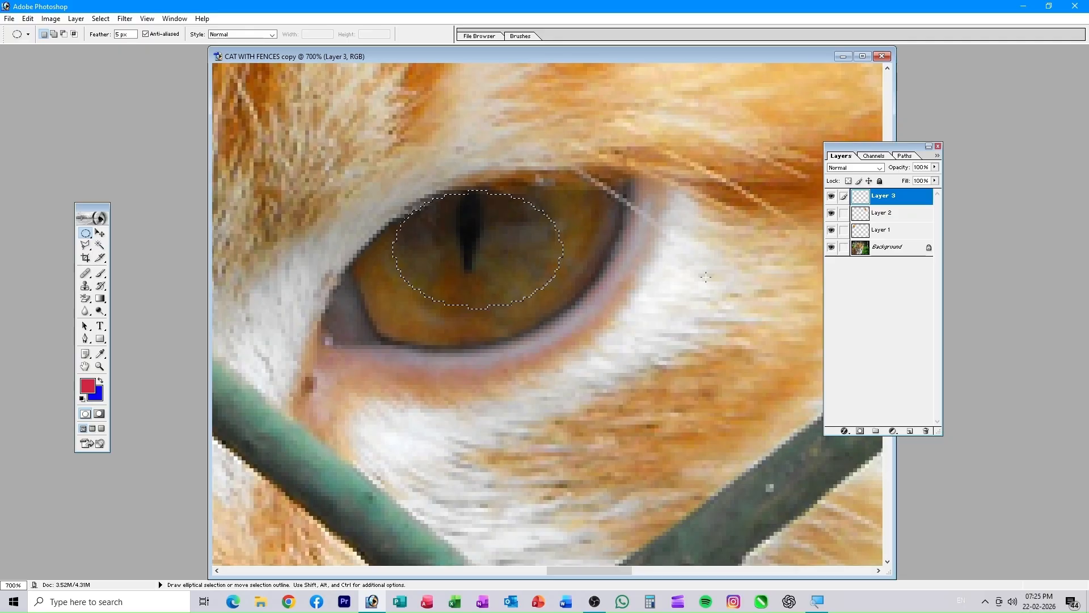
key(ctrl+BackSpace)
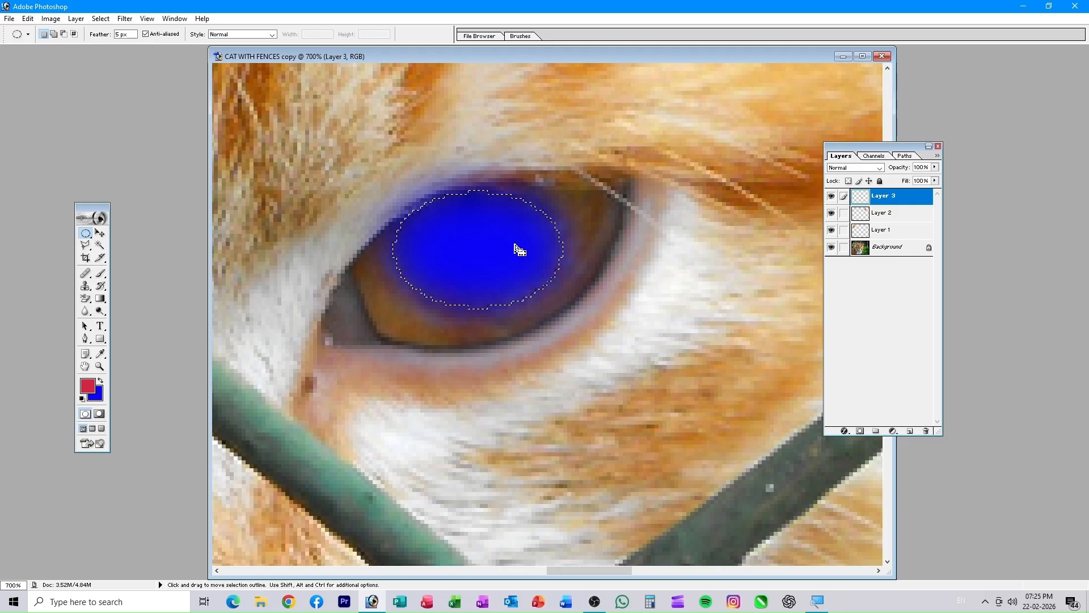
key(ctrl+0)
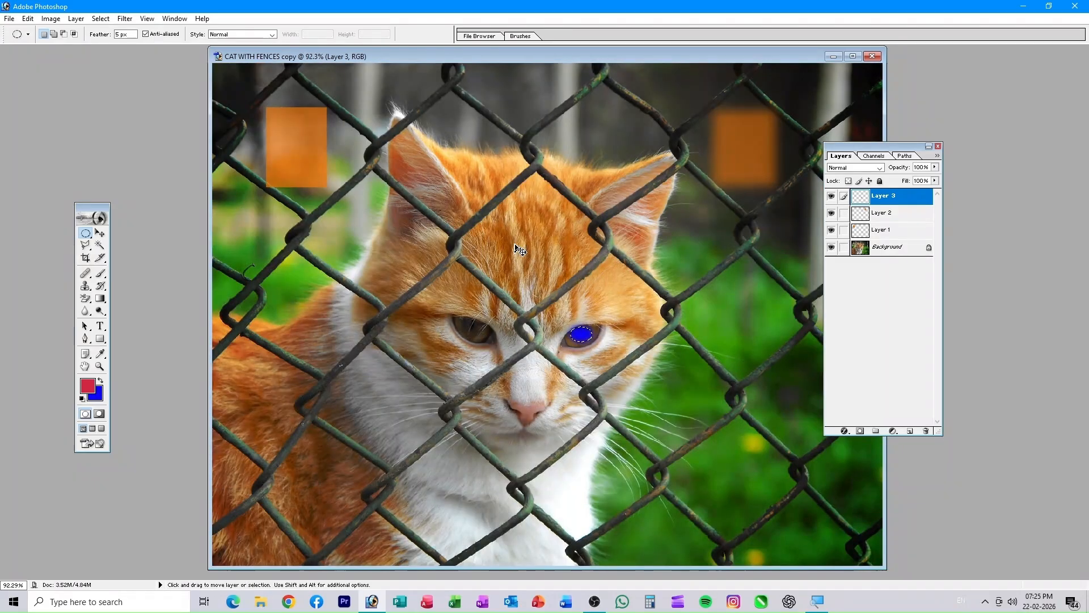
key(ctrl+d)
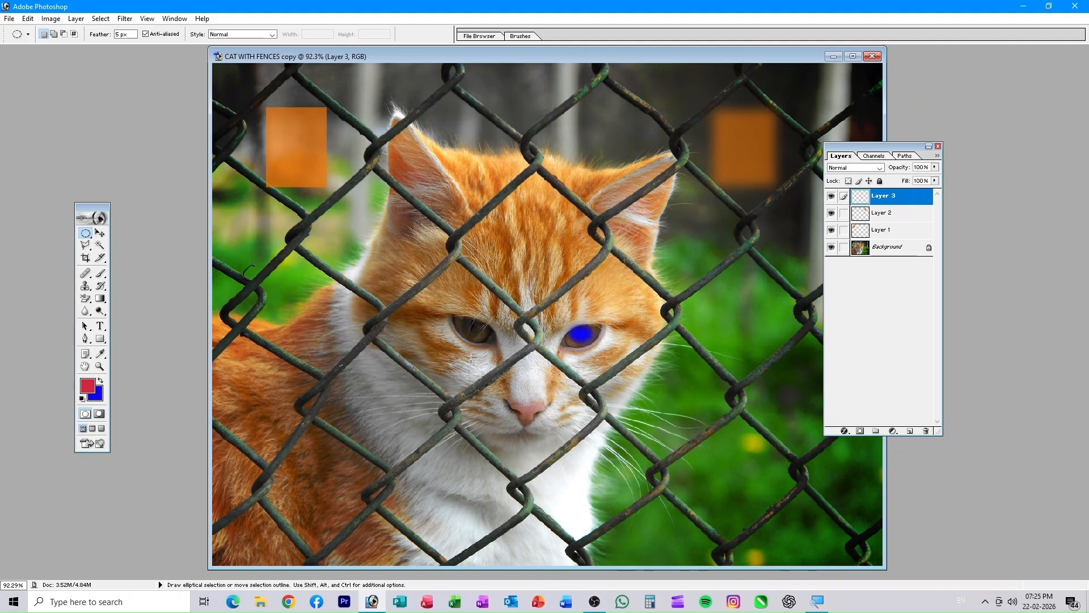
- Lower Layer 3's opacity to 31% and bring up the Open dialog
click(935, 167)
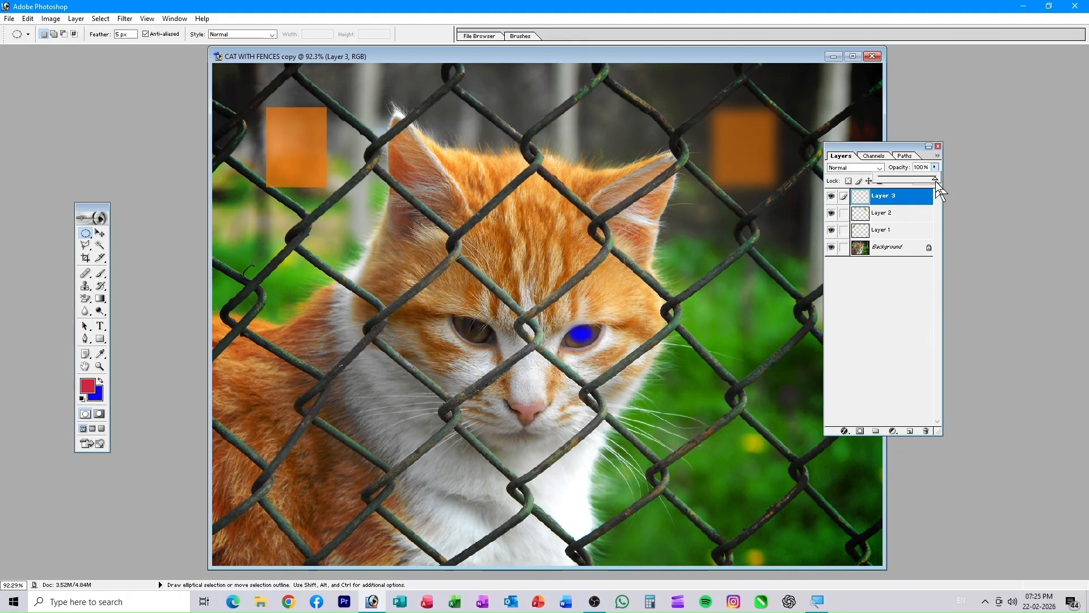
drag(936, 182, 896, 209)
double_click(172, 235)
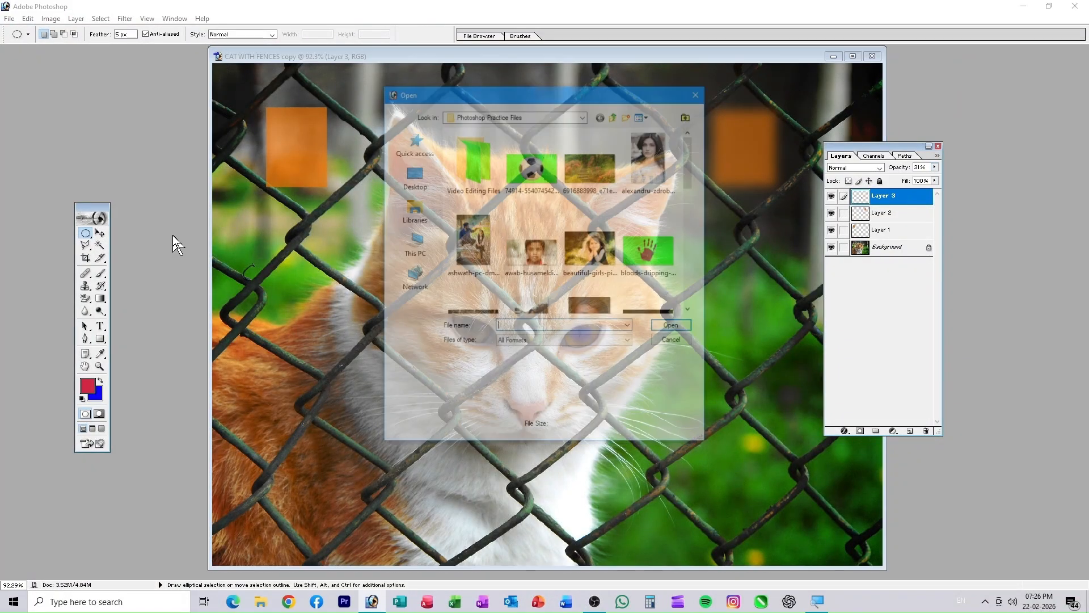
- Open the boy portrait photo and create a duplicate copy of it
click(520, 244)
click(662, 327)
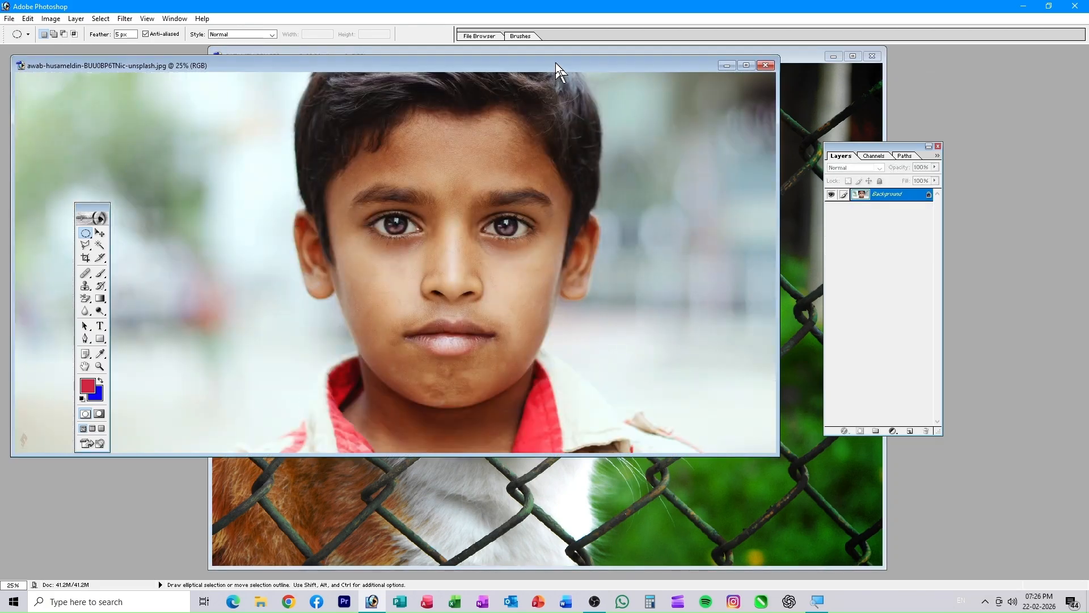
right_click(556, 64)
click(588, 70)
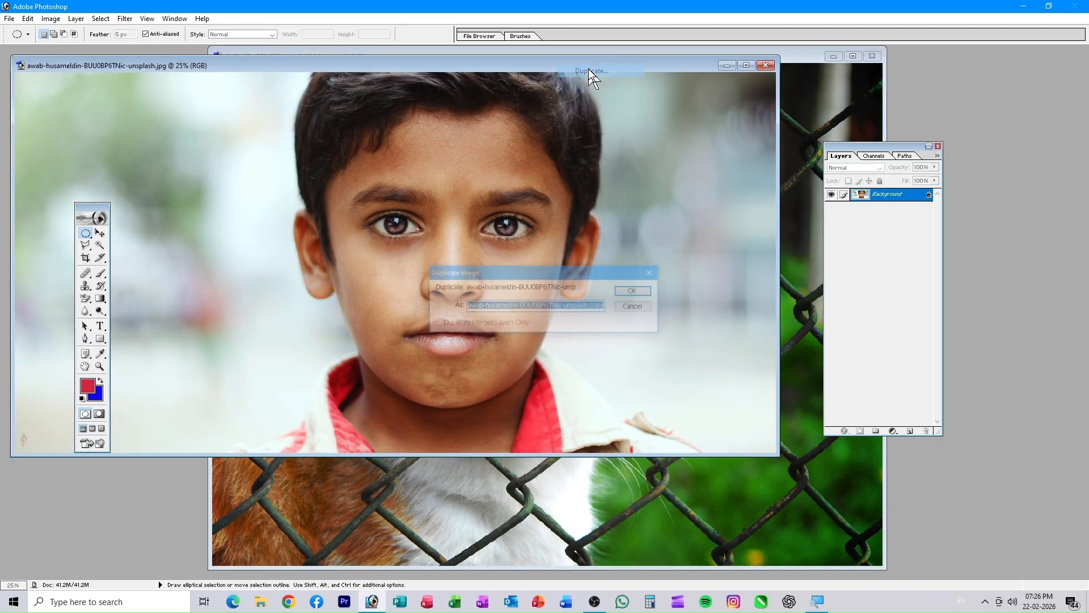
click(635, 291)
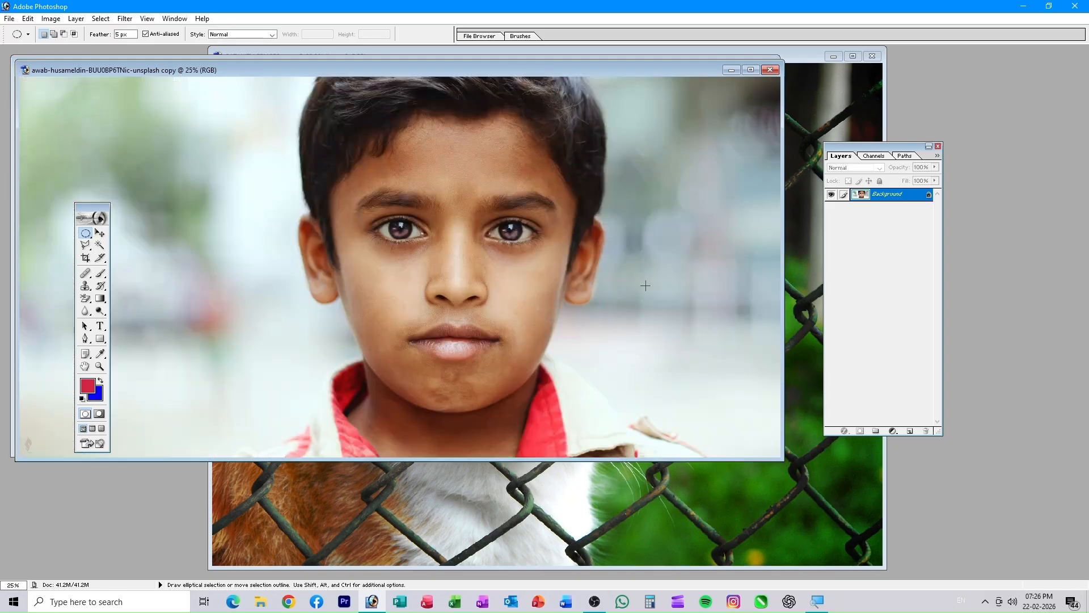
- Close the original boy photo, keeping the copy's window in front of the cat photo
drag(615, 67, 633, 177)
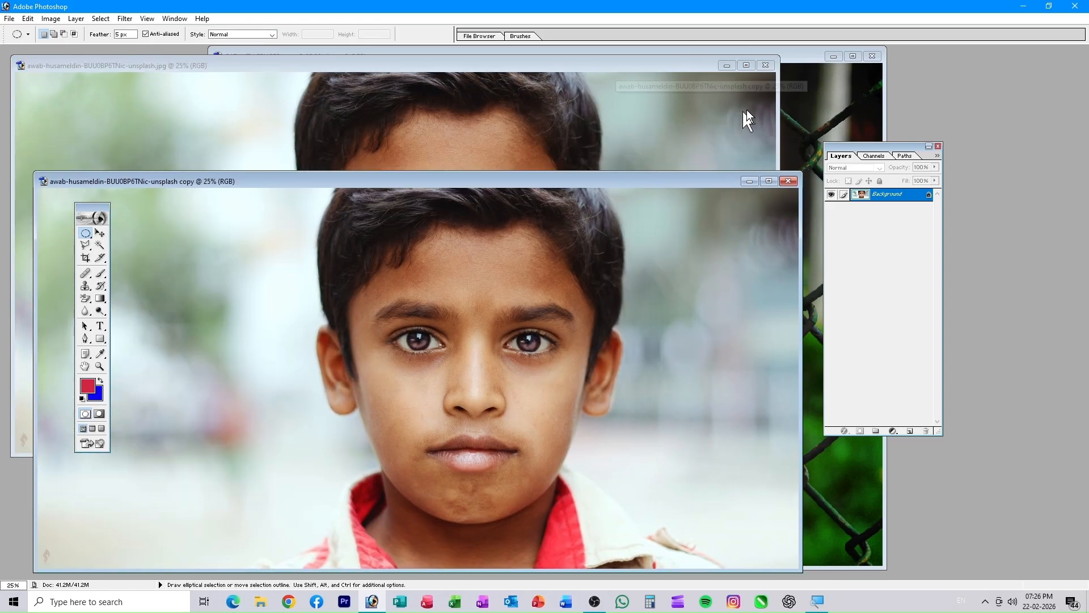
click(756, 67)
click(767, 66)
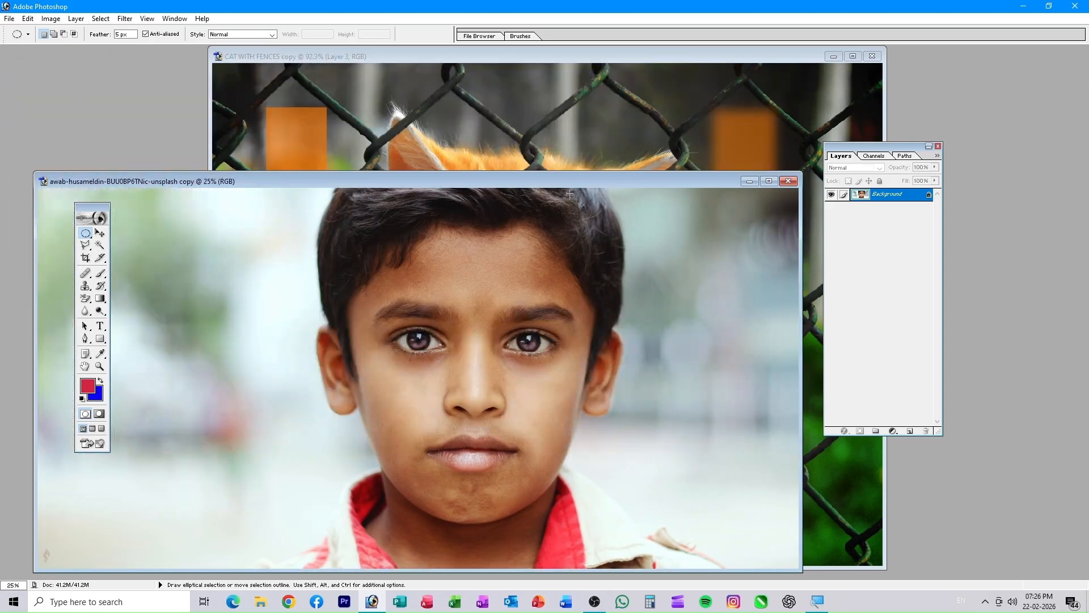
drag(568, 180, 620, 60)
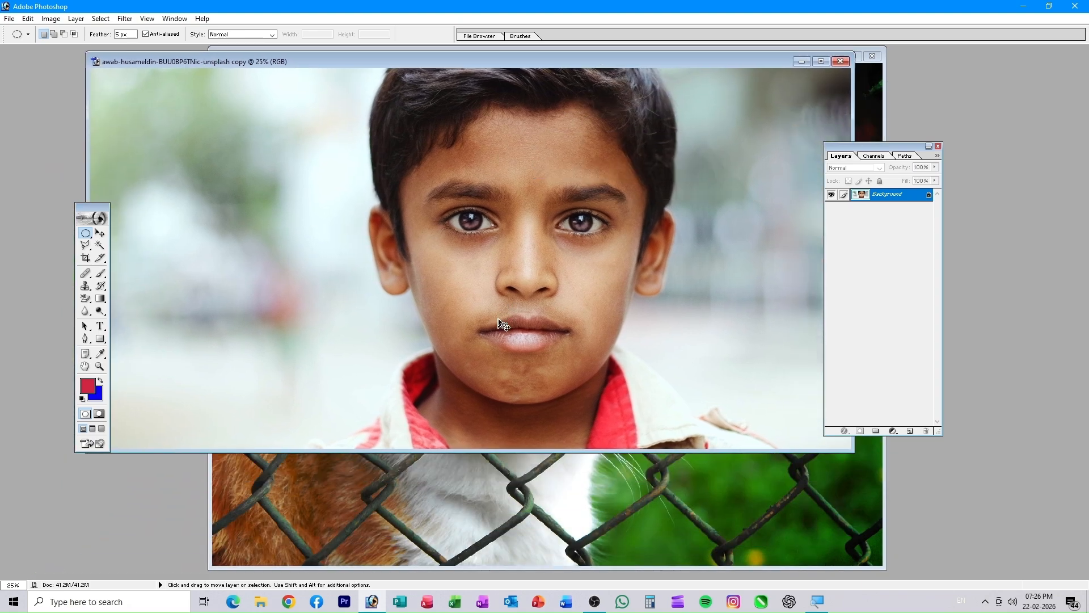
- Zoom the copy to 200% on one of the boy's eyes and add an empty Layer 1
key(ctrl+plus)
key(ctrl+plus)
key(ctrl+plus)
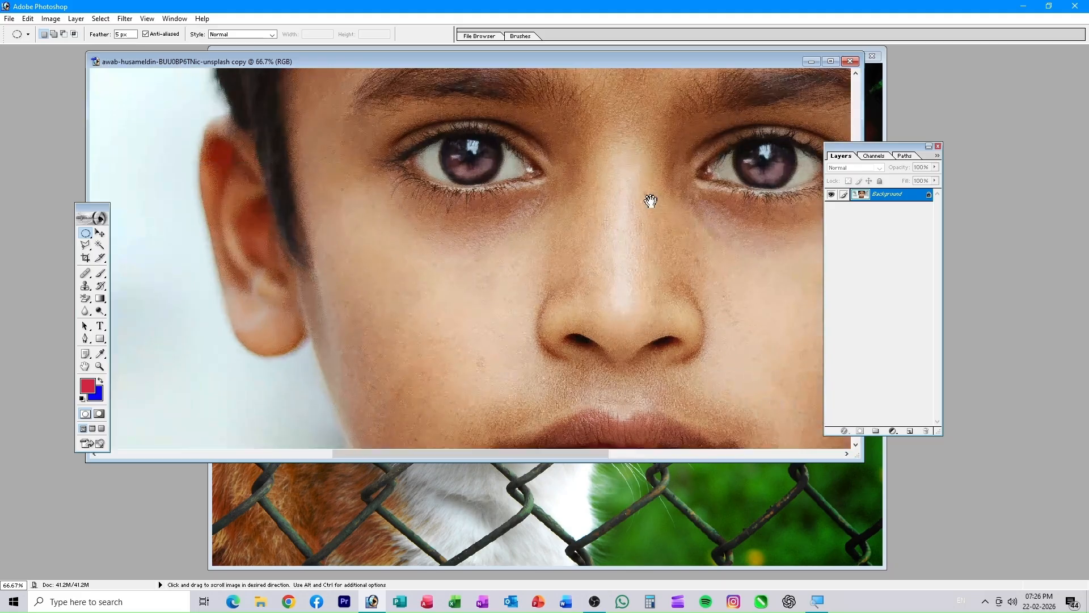
drag(651, 199, 554, 316)
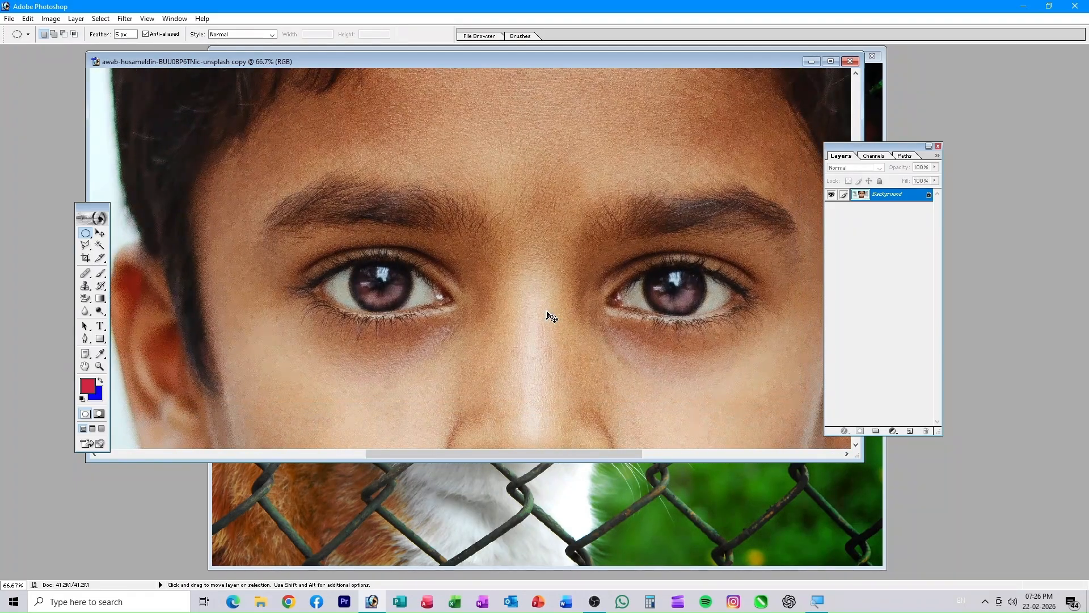
key(ctrl+plus)
key(ctrl+plus)
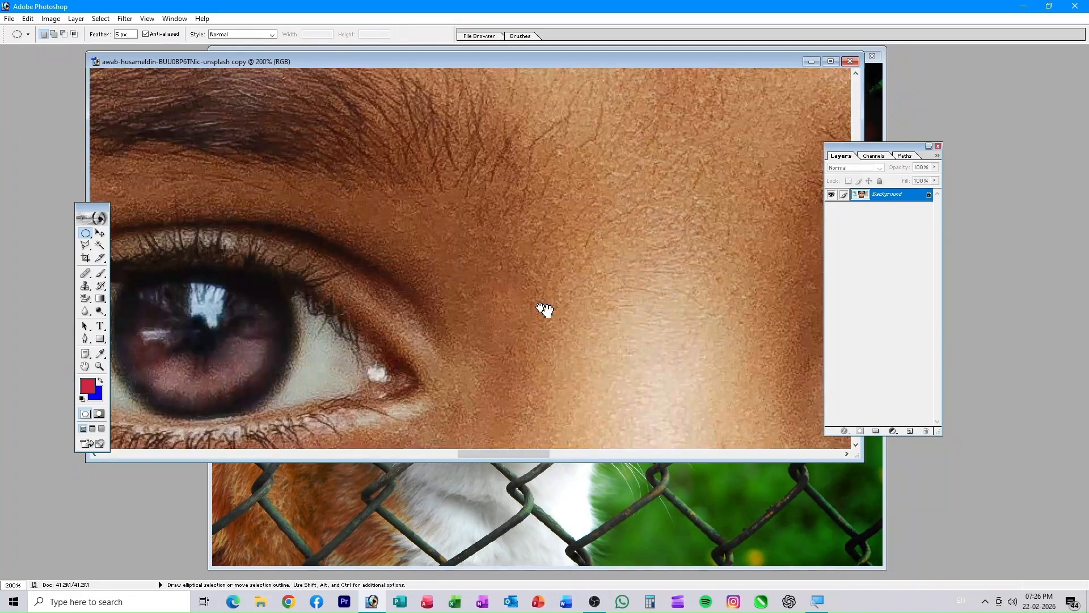
drag(437, 304, 574, 254)
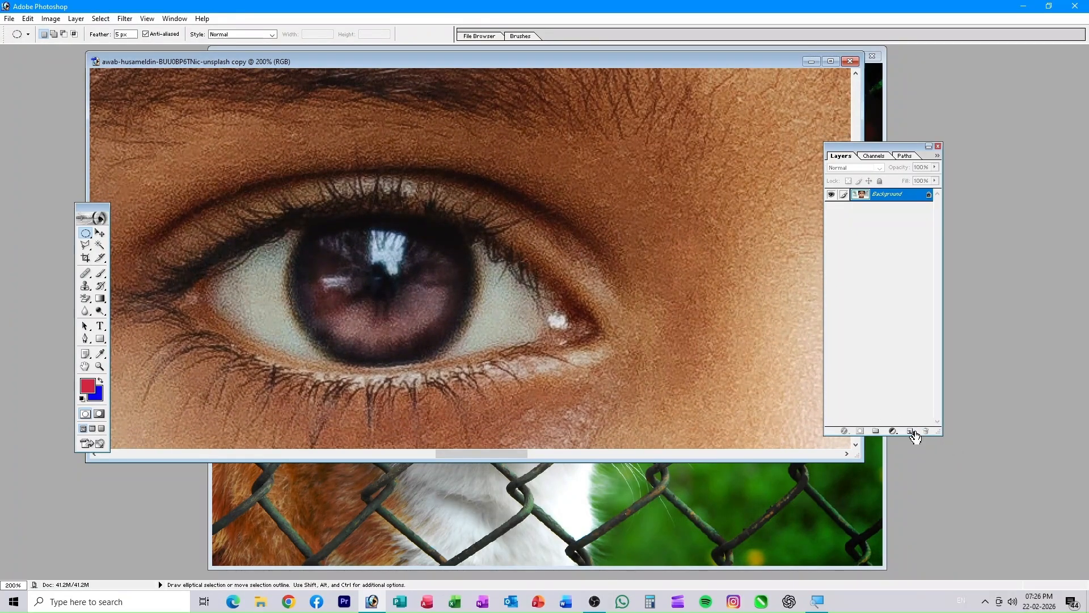
click(911, 432)
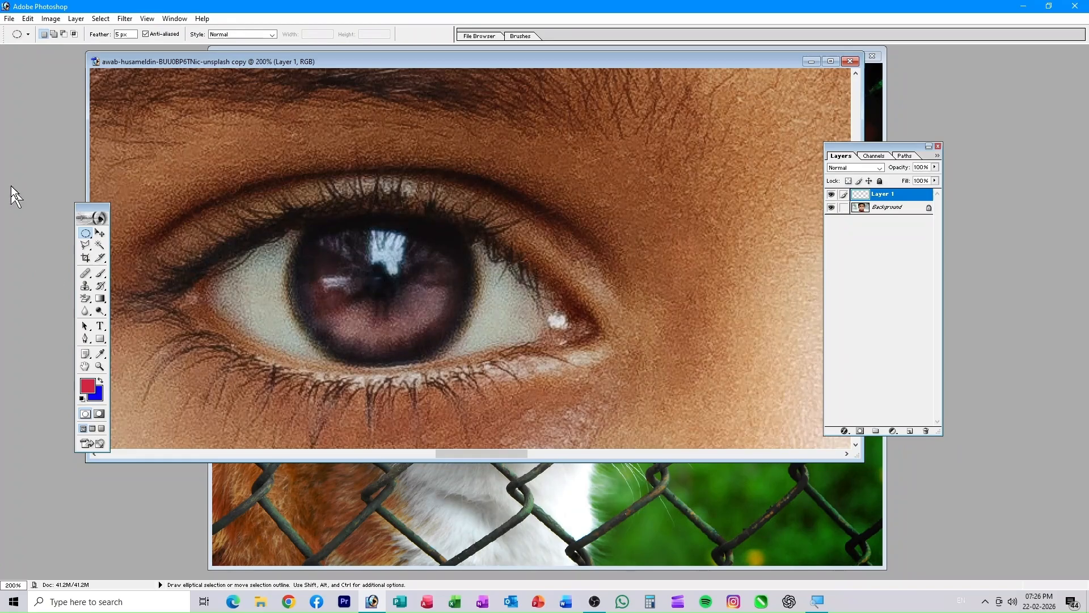
- Set Feather to 10 px and draw a trial oval over the iris, nudged left
double_click(119, 35)
drag(471, 347, 519, 369)
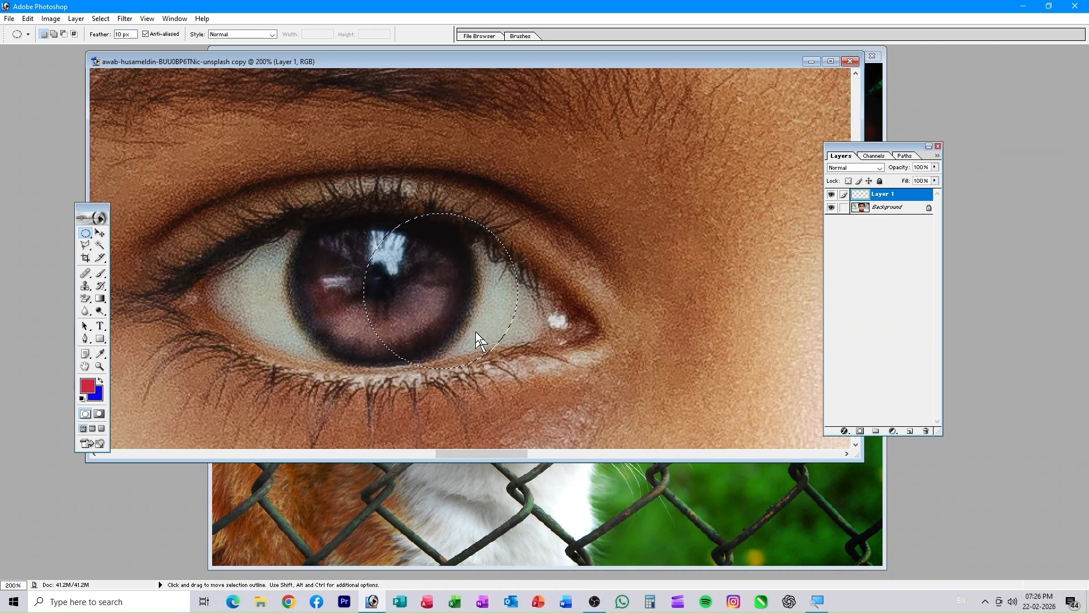
key(Left)
key(Left)
key(Left)
key(Left)
key(Left)
key(Left)
key(Left)
key(Left)
key(Left)
key(Left)
key(Left)
key(Left)
key(Left)
key(Left)
key(Left)
key(Left)
key(Left)
key(Left)
key(Left)
key(Left)
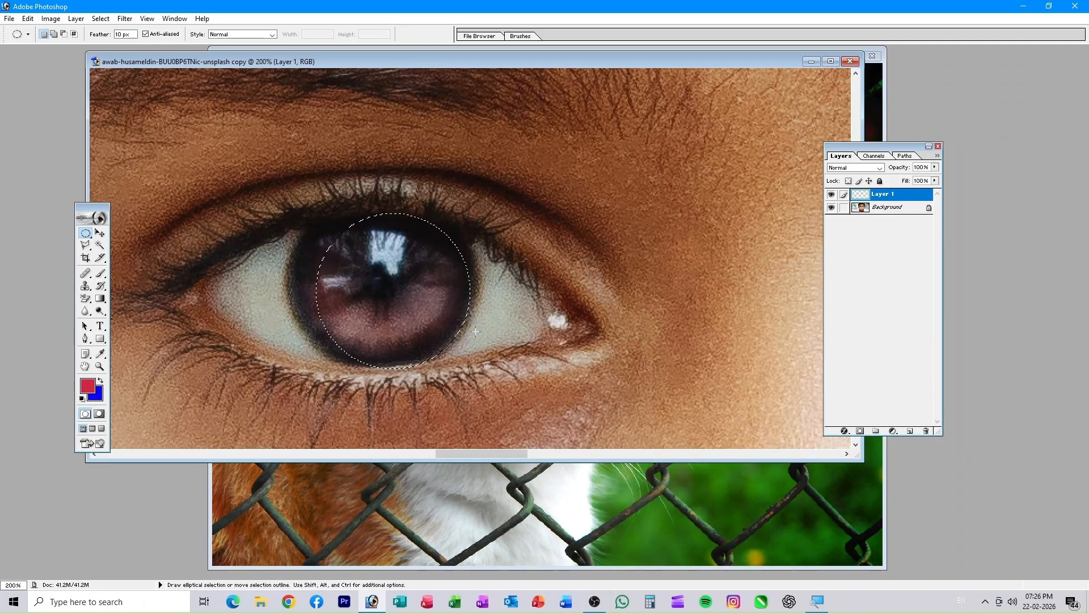
key(Left)
key(Left)
key(Left)
key(Left)
key(Left)
key(Left)
key(Left)
key(Left)
key(Left)
key(Left)
key(Left)
key(Left)
key(Left)
- Pan across to the other eye, zoom out, and clear the trial iris selection
key(space)
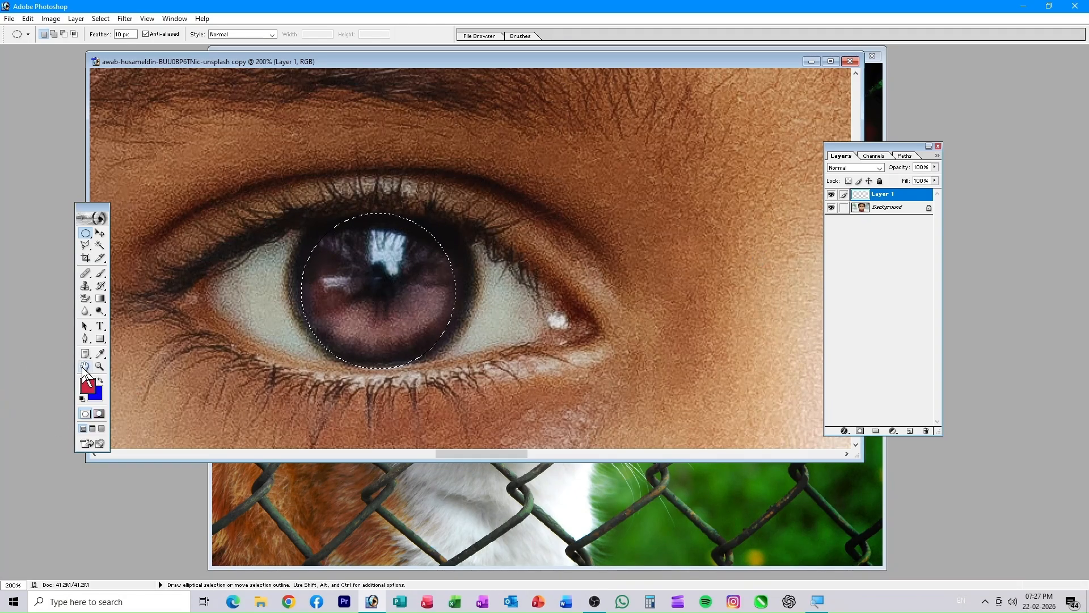
key(space)
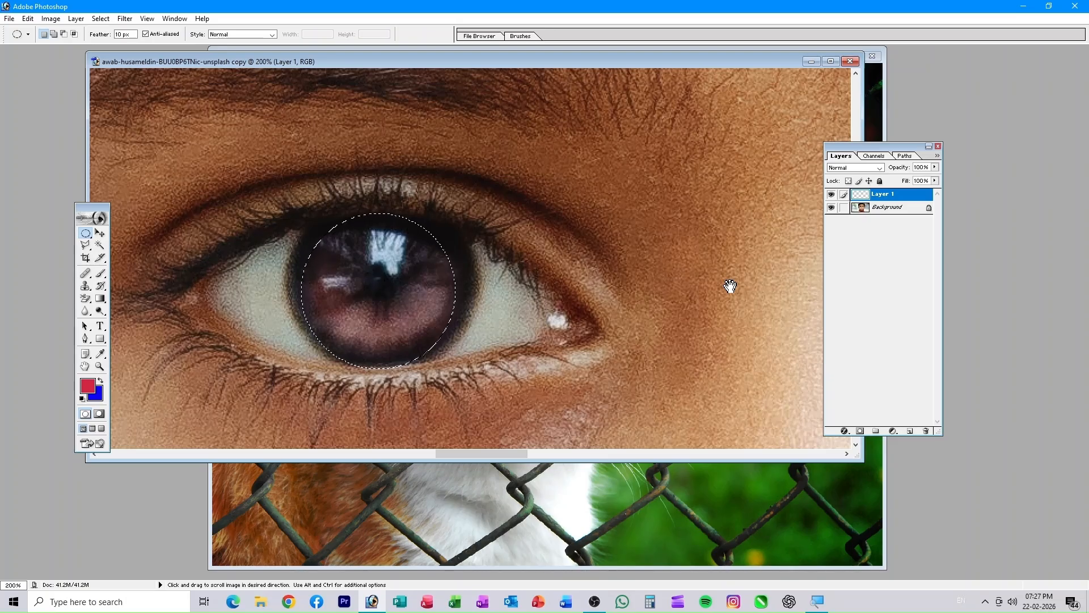
drag(730, 287, 494, 287)
drag(775, 284, 358, 279)
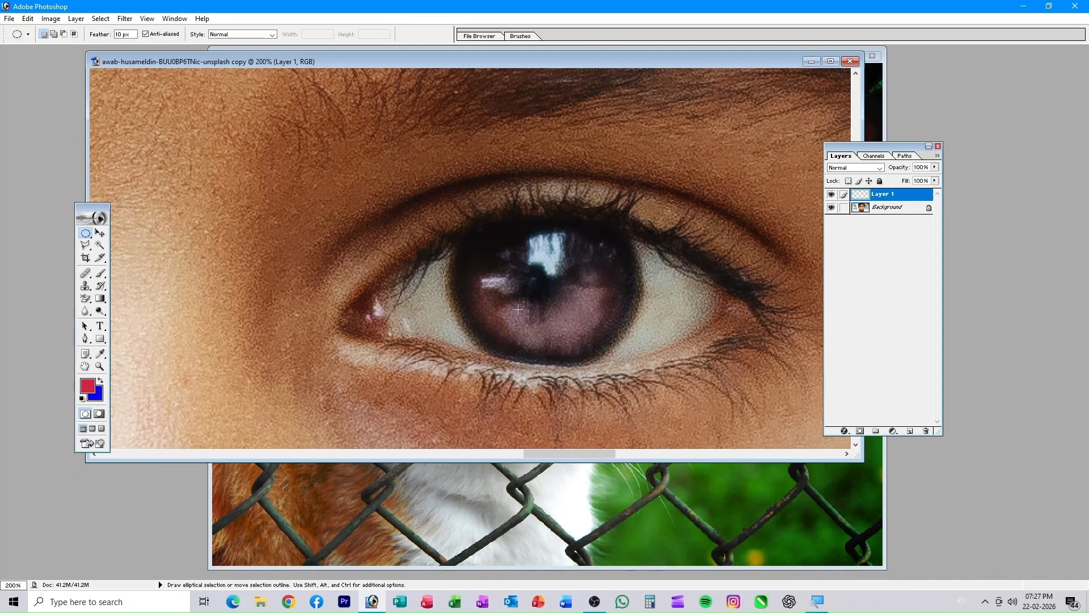
key(ctrl+minus)
key(ctrl+minus)
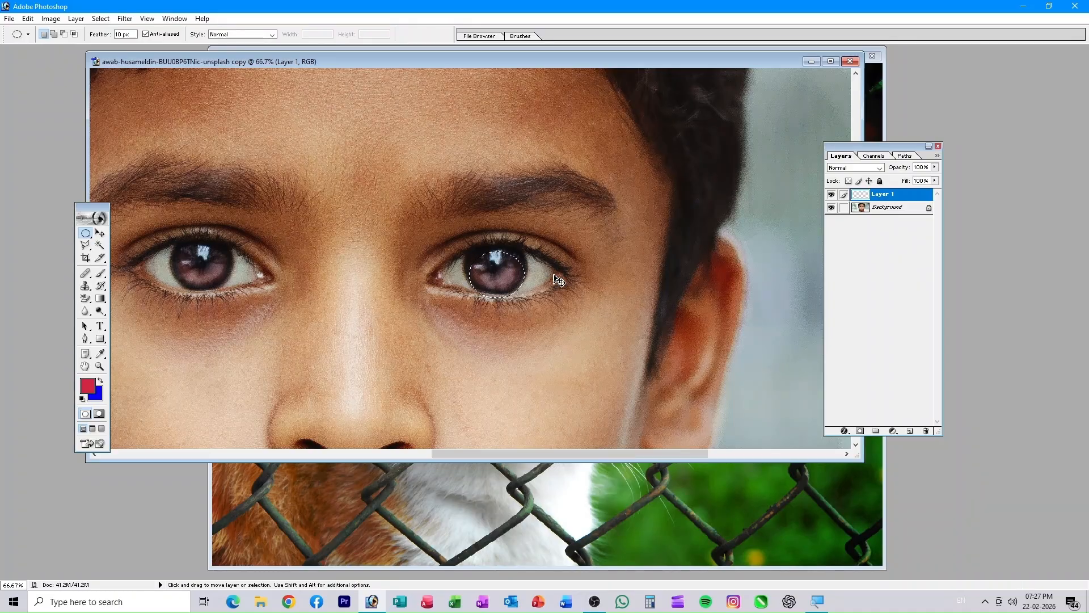
key(ctrl+d)
- Switch to Add to selection, zoom to 200%, and draw an oval around the first iris
drag(357, 273, 441, 288)
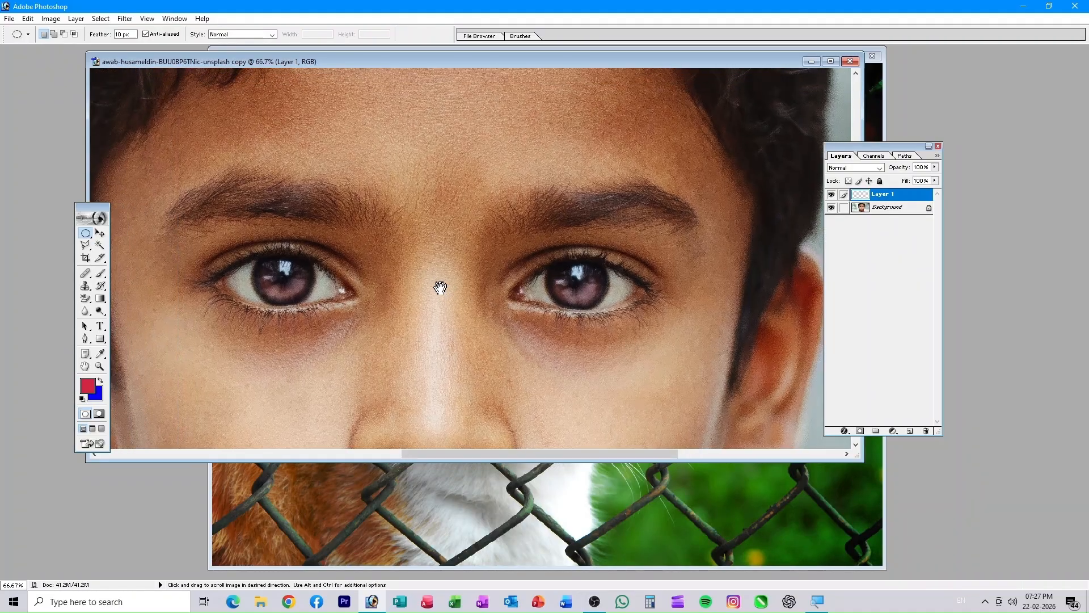
click(52, 38)
key(ctrl+plus)
key(ctrl+plus)
drag(273, 267, 471, 245)
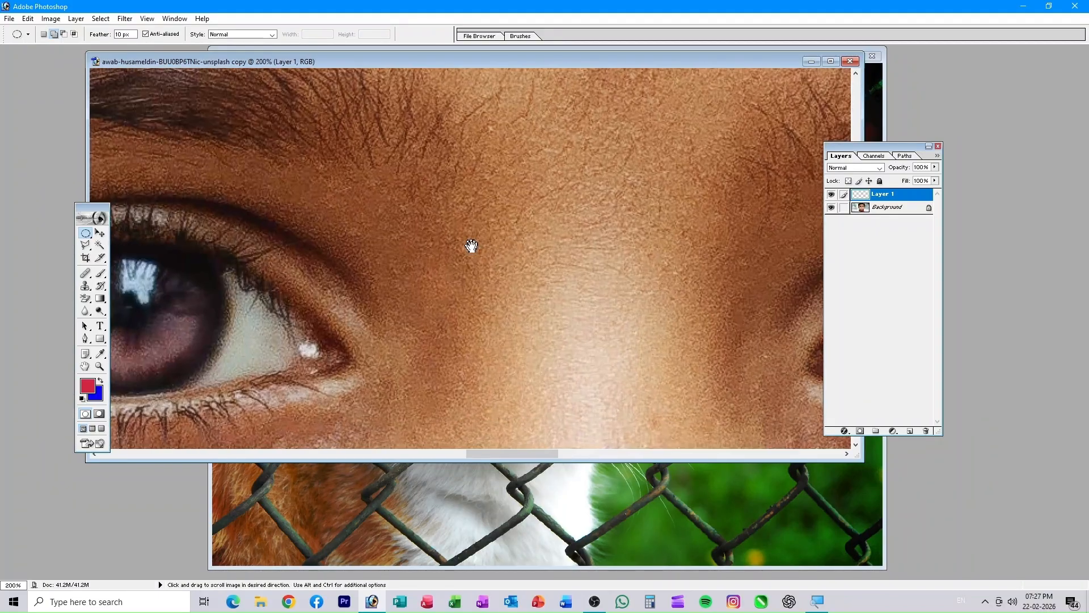
drag(146, 252, 420, 189)
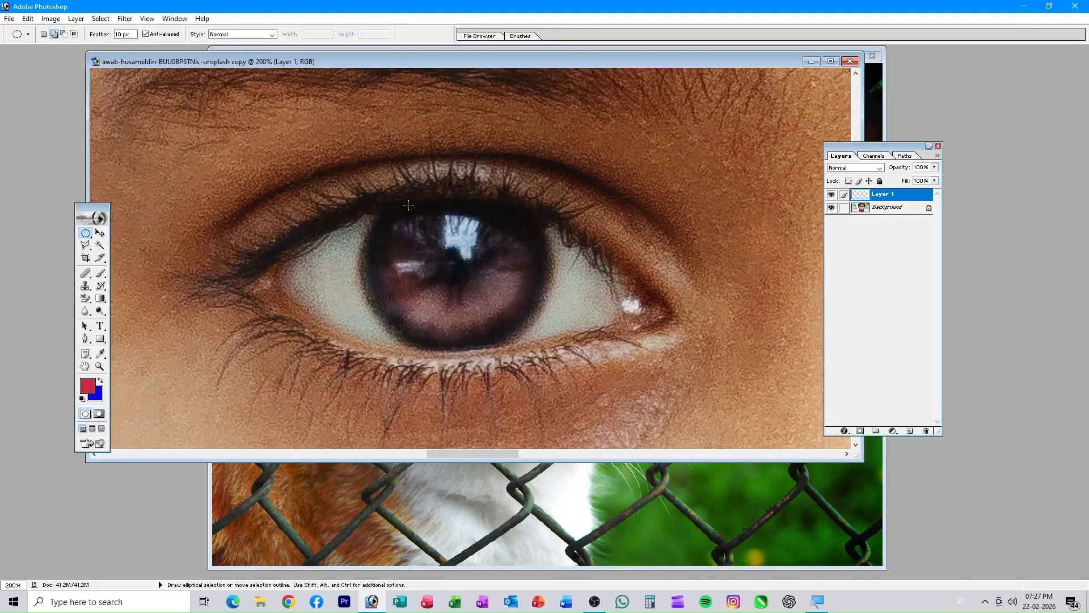
drag(516, 314, 577, 358)
key(Left)
key(Left)
key(Left)
key(Left)
key(Left)
key(Left)
key(Left)
key(Left)
key(Left)
key(Left)
key(Left)
key(Left)
key(Left)
key(Left)
key(Left)
key(Left)
key(Left)
key(Left)
key(Left)
key(Left)
key(Left)
key(Left)
key(Left)
key(Left)
key(Left)
key(Left)
key(Left)
- Add an oval around the second iris, then zoom out to 66.7% showing both eyes
key(space)
drag(699, 288, 252, 270)
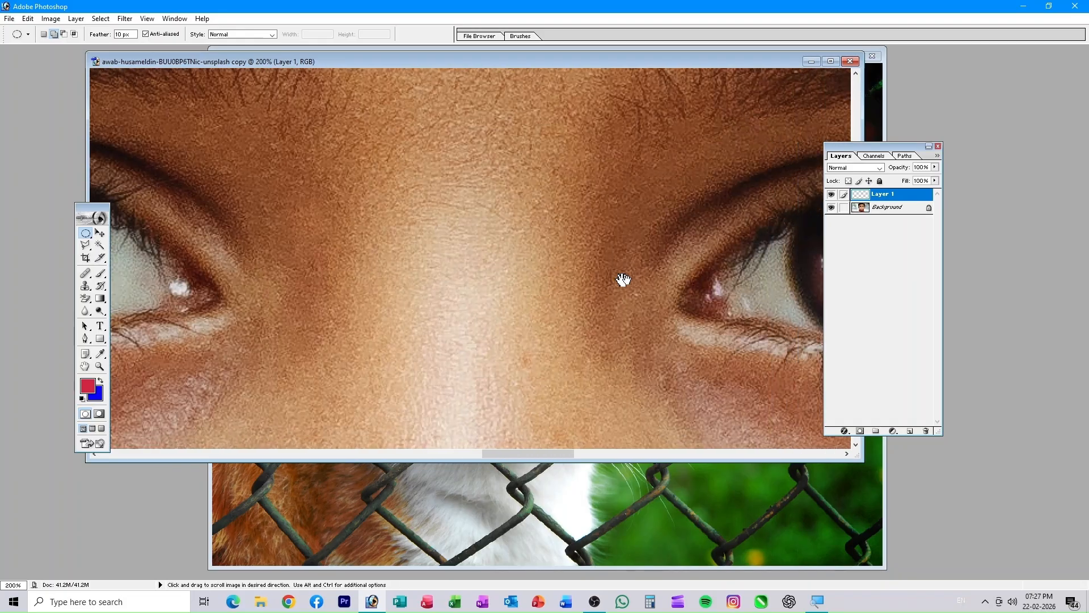
drag(624, 279, 170, 278)
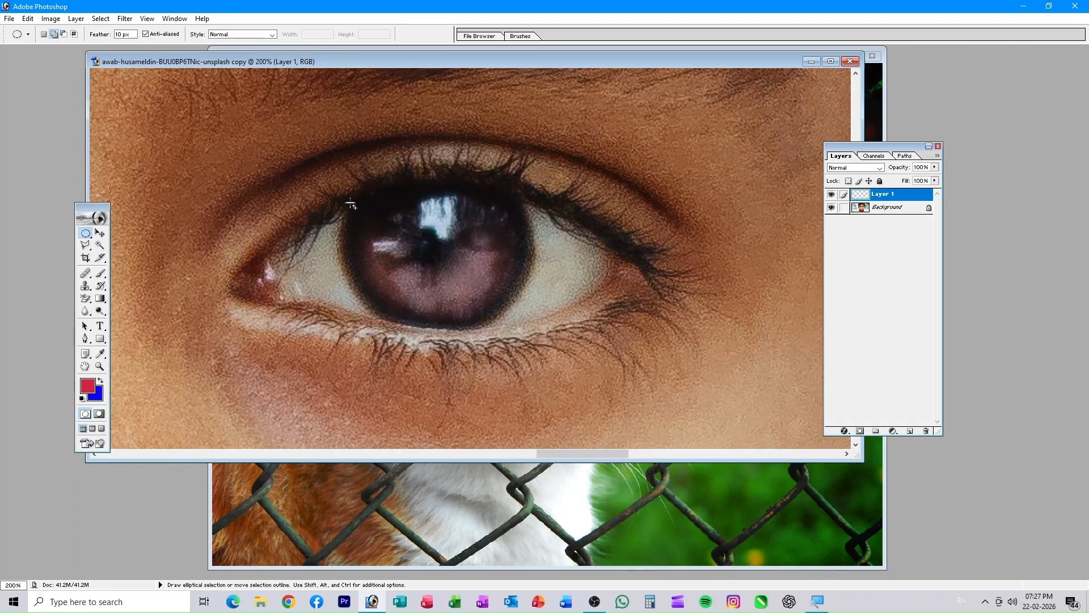
drag(426, 236, 509, 256)
drag(533, 325, 535, 327)
drag(374, 360, 750, 347)
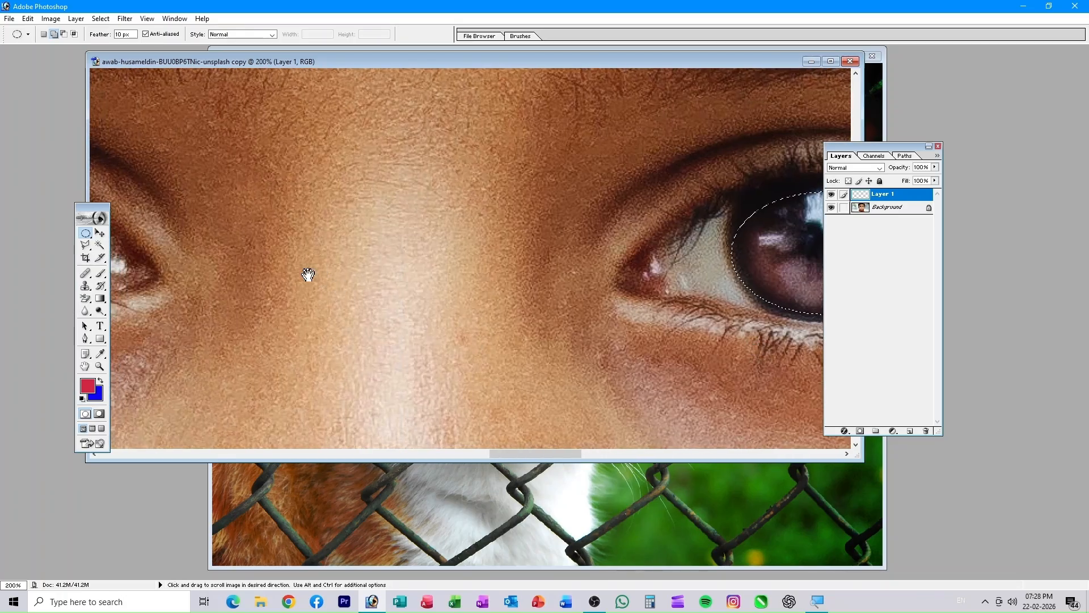
drag(307, 274, 446, 300)
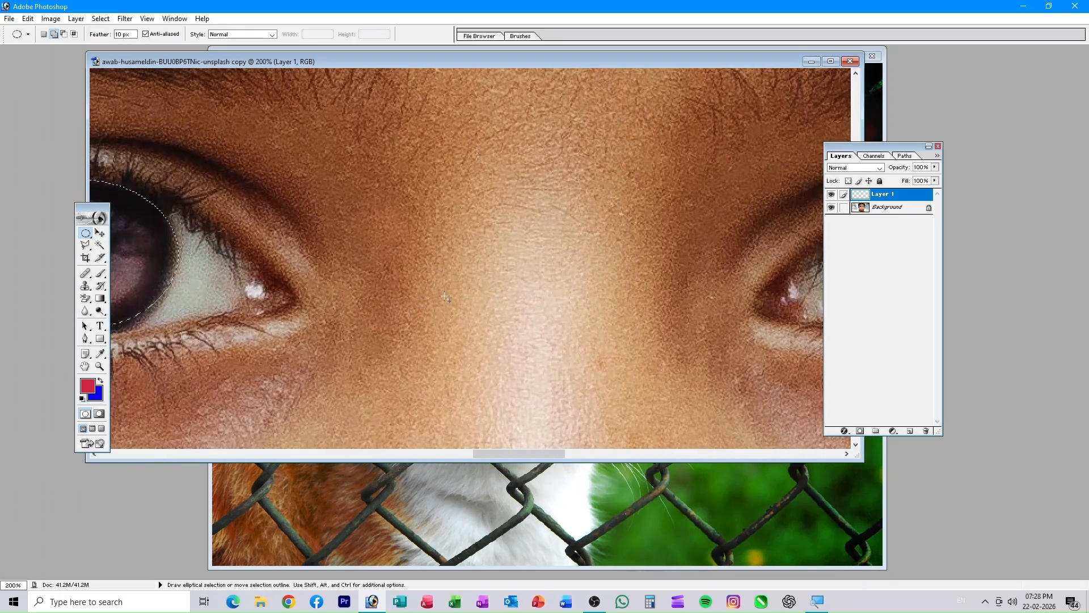
key(ctrl+alt+0)
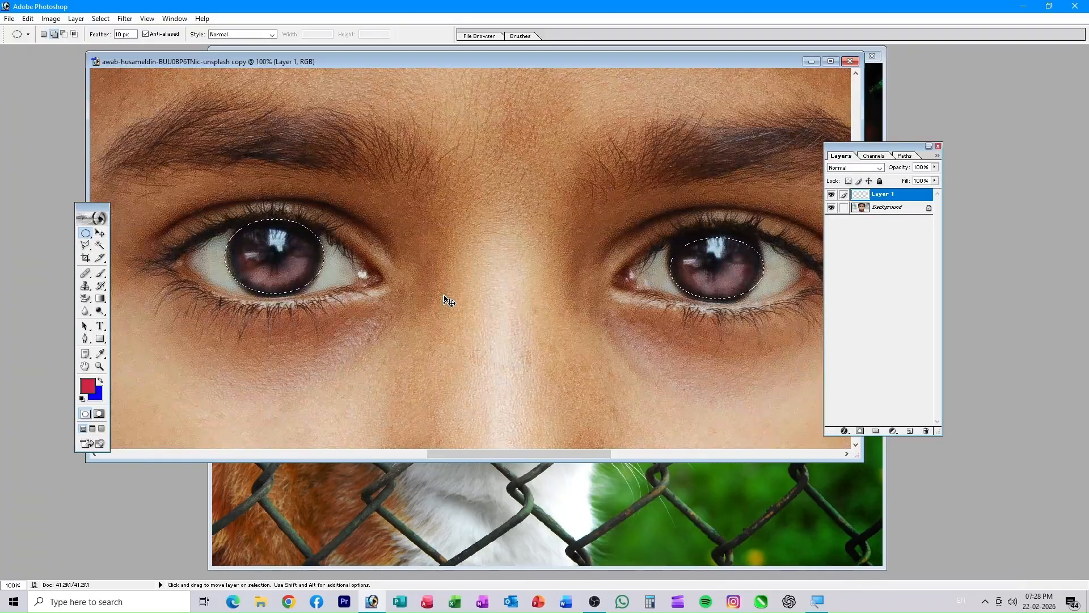
key(ctrl+minus)
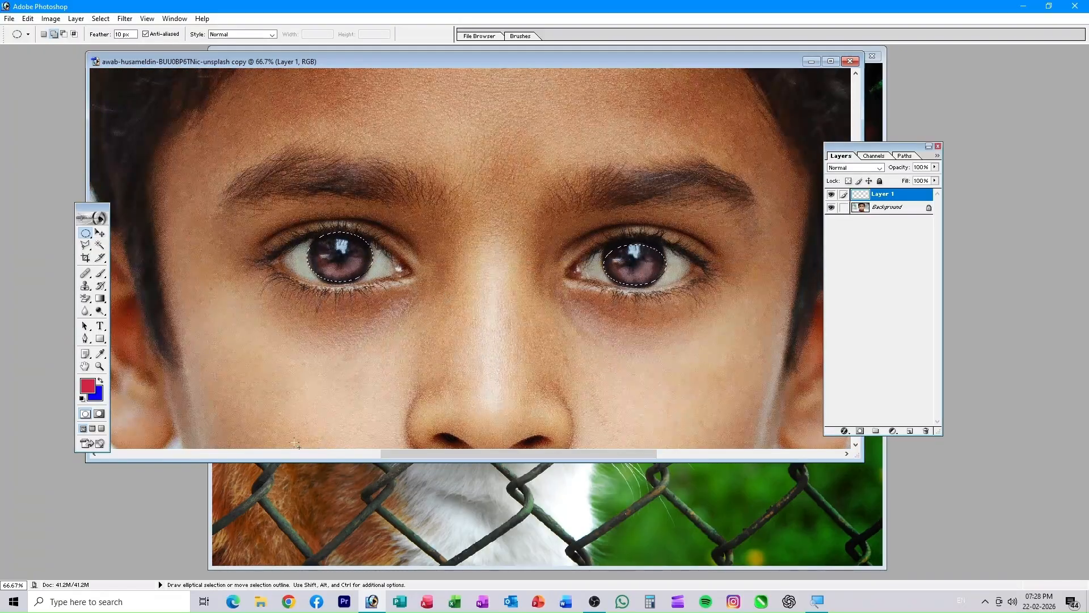
click(98, 395)
- Pick the lighter blue 5CC3F8 in the Color Picker as the background colour
click(568, 297)
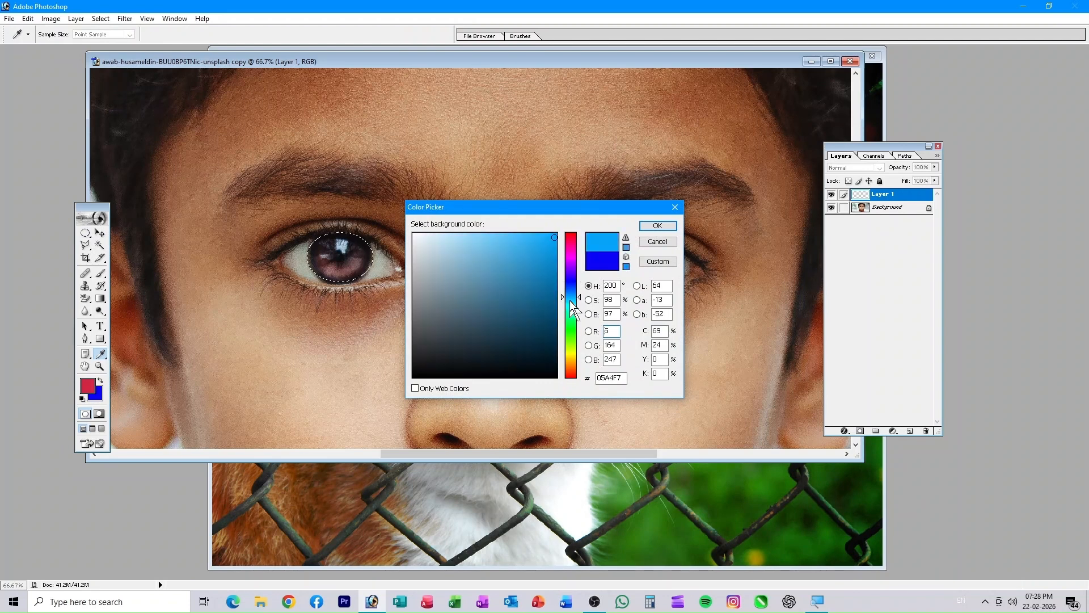
click(503, 237)
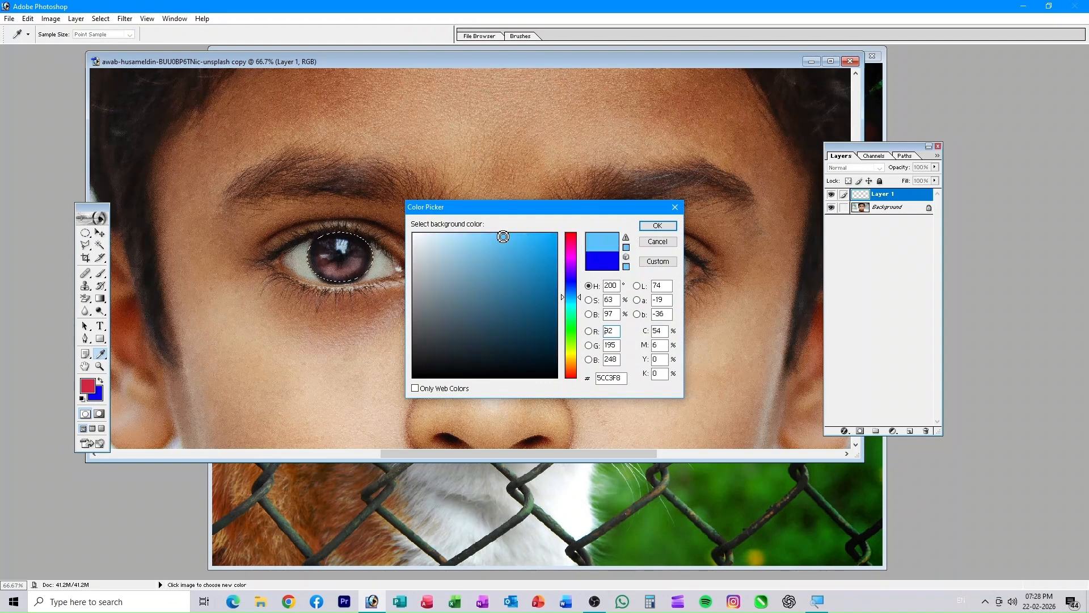
click(657, 227)
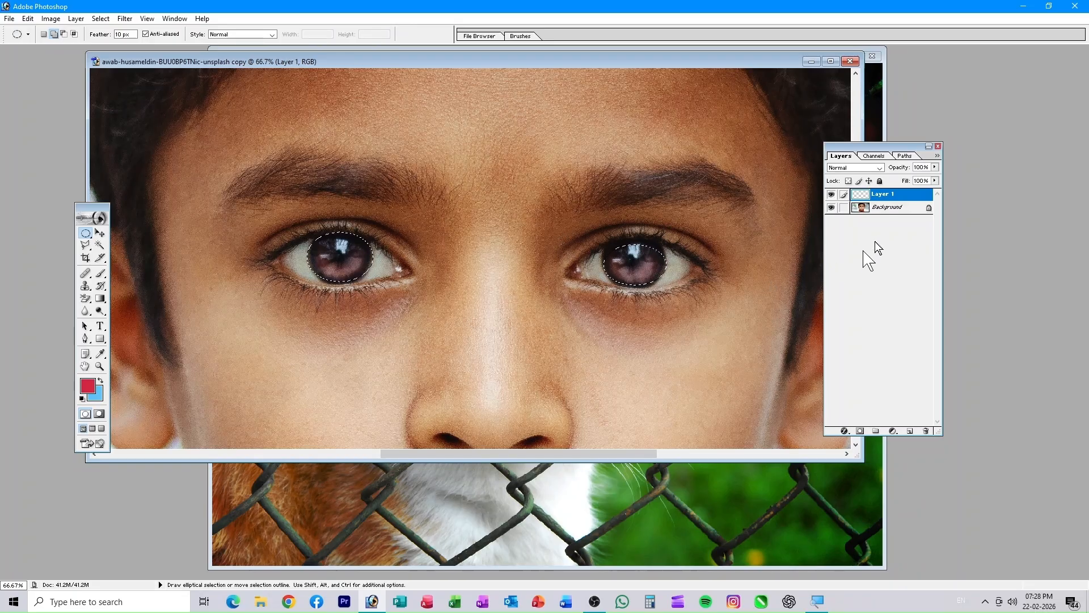
- Fill both iris selections on Layer 1 with the light blue and set Layer 1 opacity to 27%
click(885, 209)
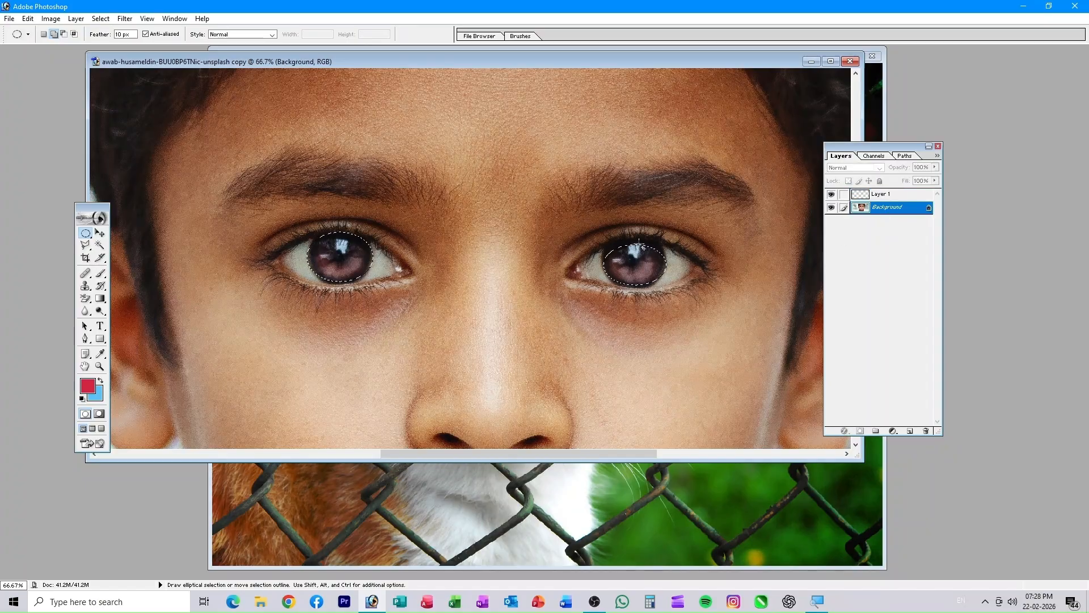
click(881, 195)
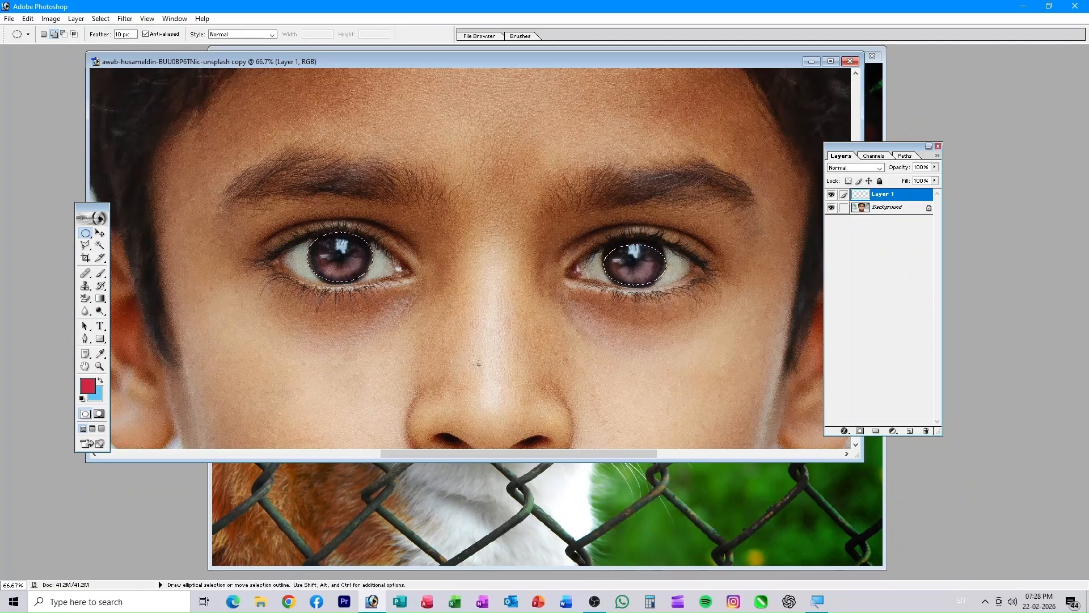
key(ctrl+BackSpace)
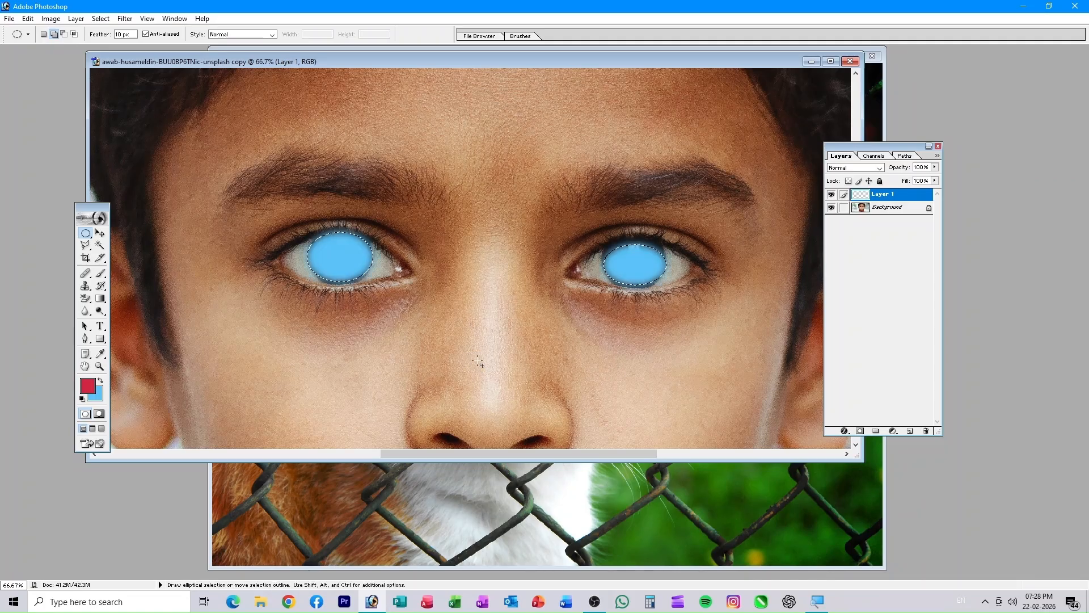
click(934, 167)
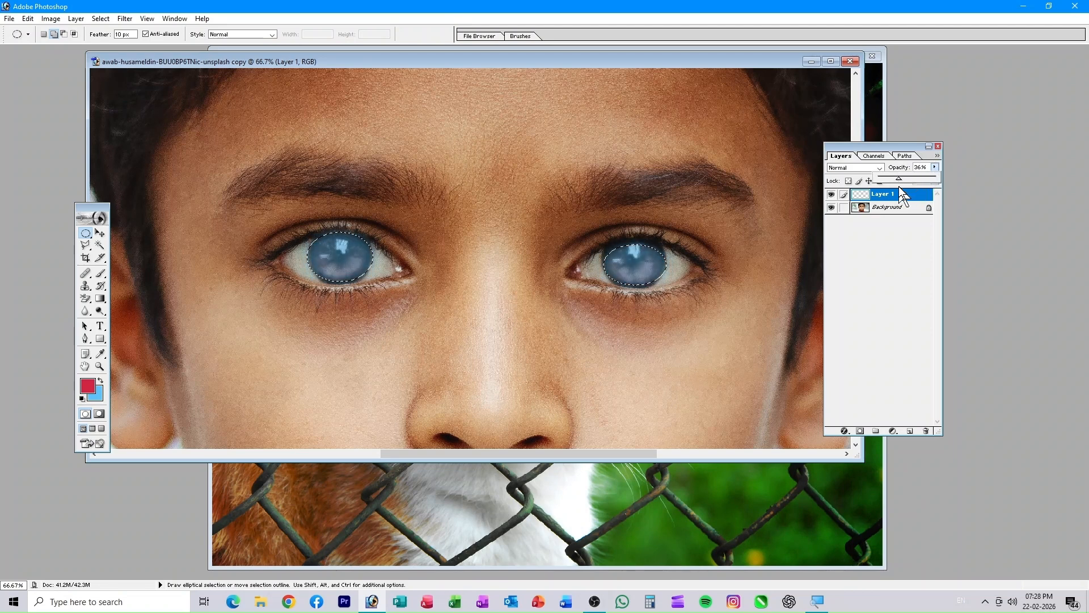
drag(900, 188, 893, 194)
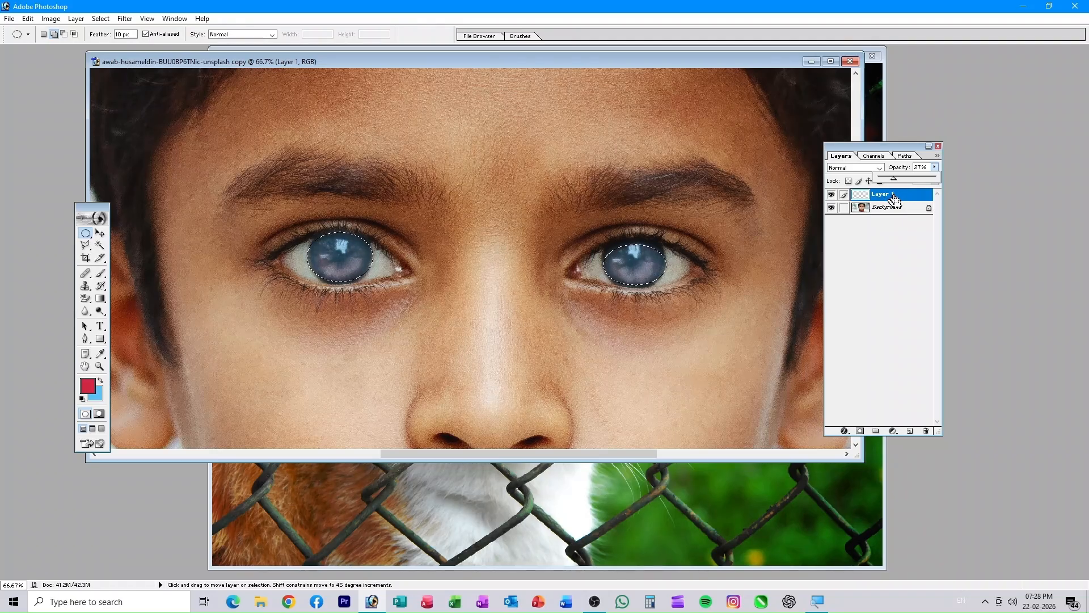
click(768, 320)
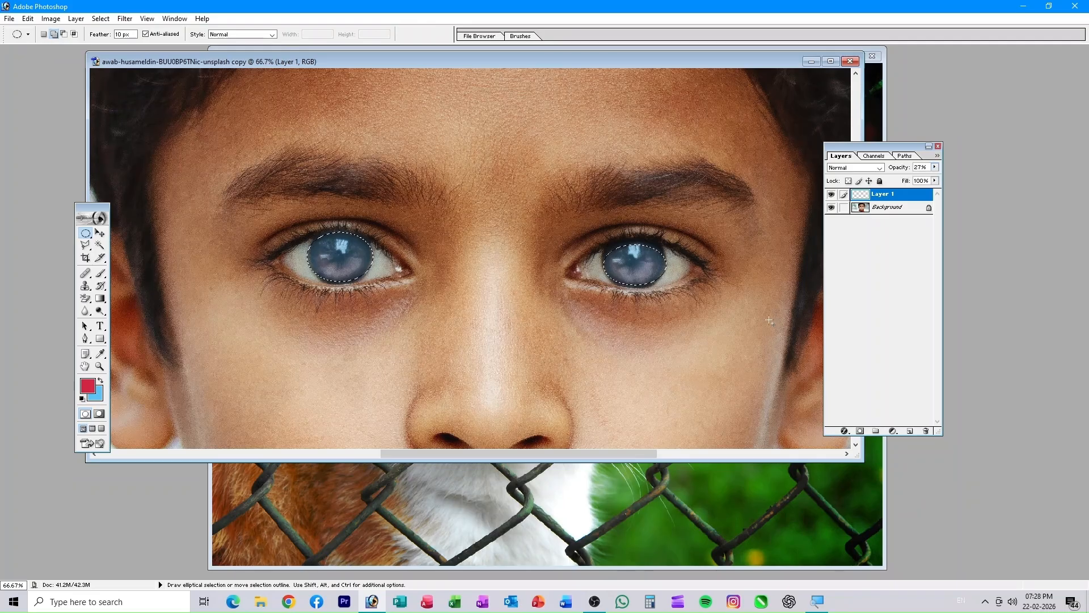
key(ctrl+0)
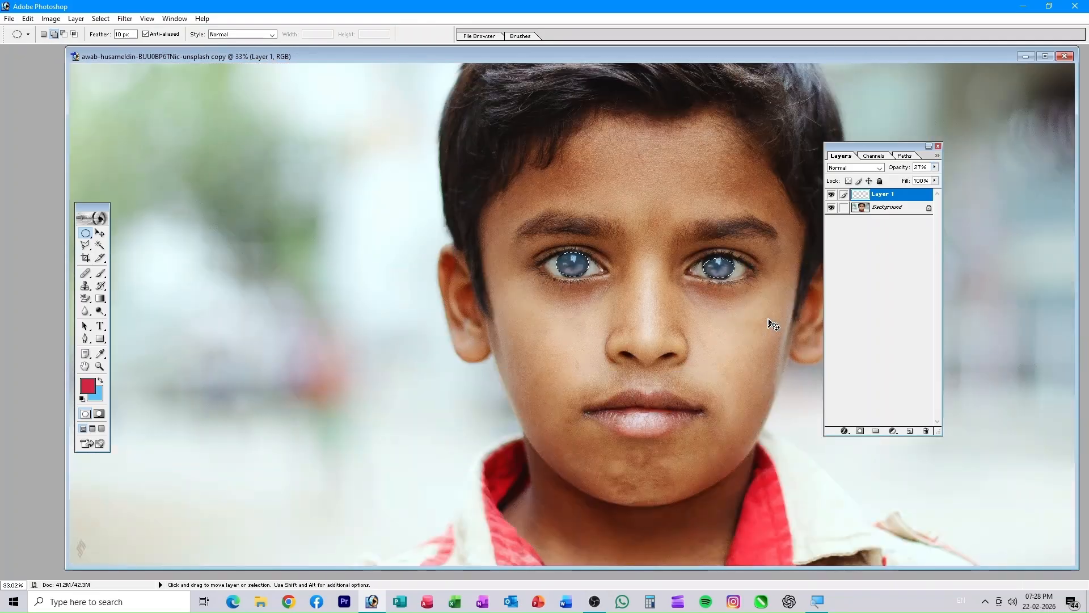
- Deselect the eyes and toggle Layer 1 off and on to compare brown and blue eyes
key(ctrl+d)
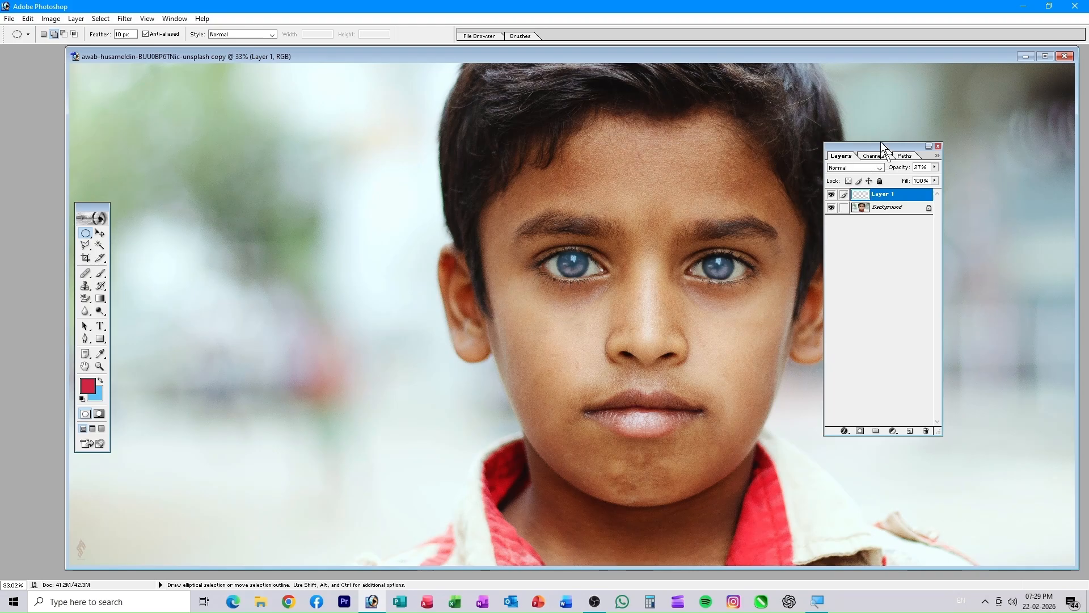
drag(881, 149, 920, 145)
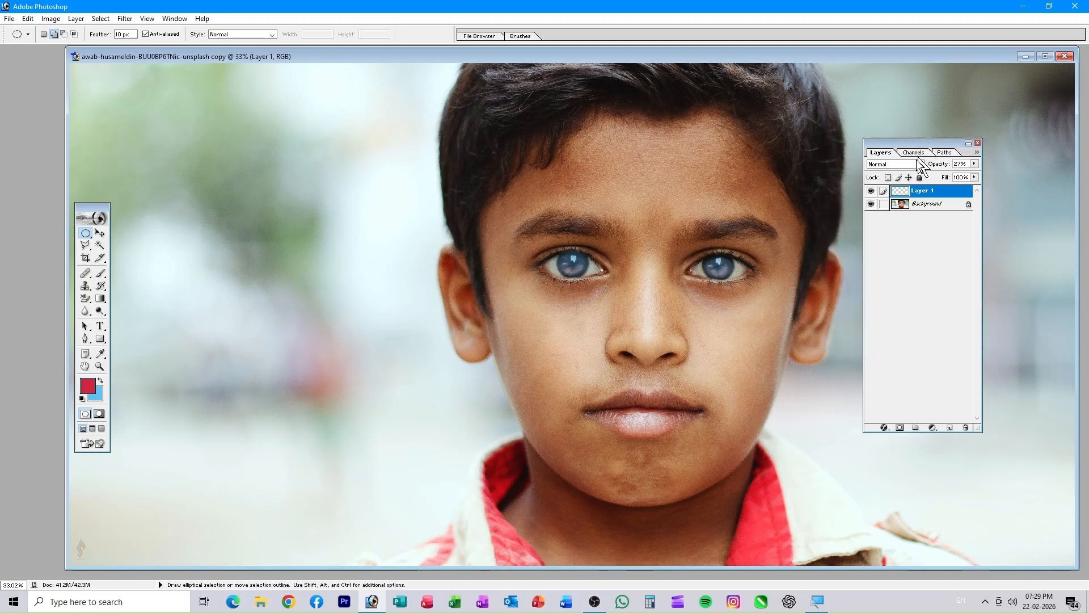
click(871, 192)
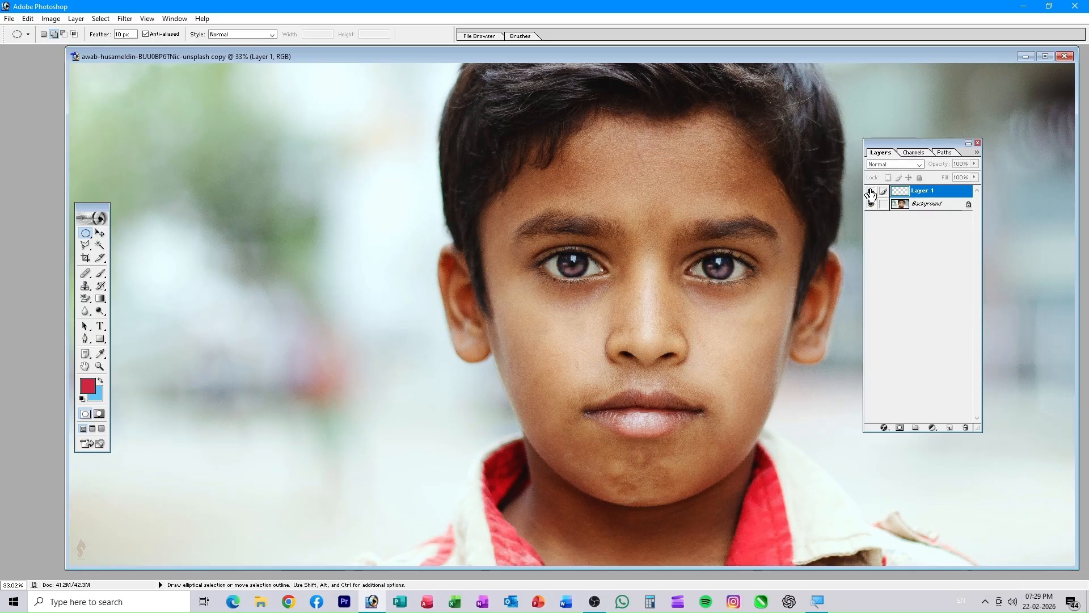
click(871, 192)
click(871, 192)
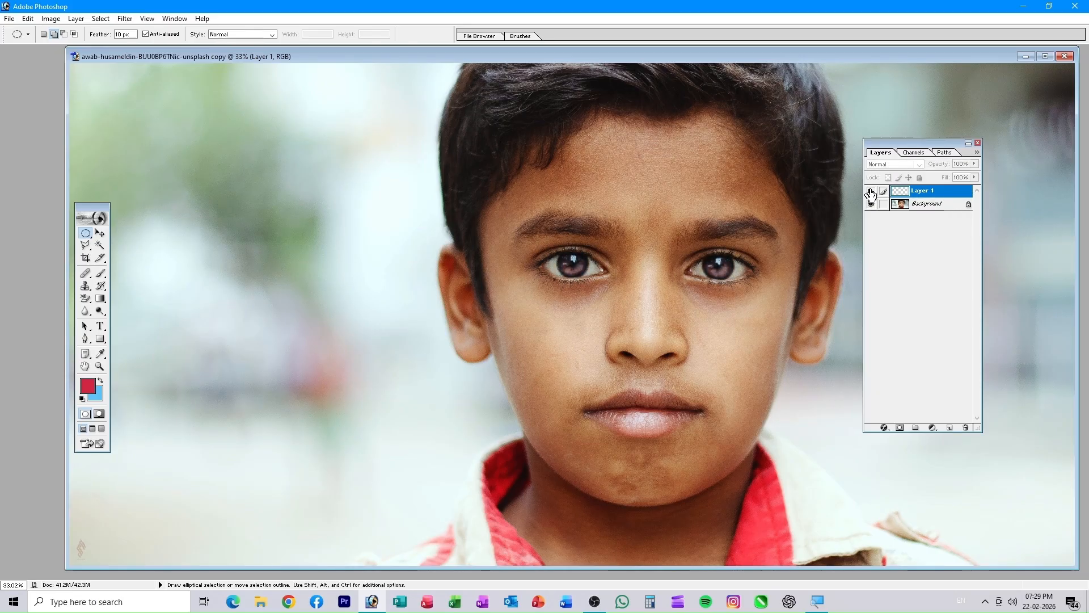
click(871, 192)
- Lower Layer 1 opacity to 16% and toggle the layer repeatedly to compare the tint
drag(974, 164, 974, 168)
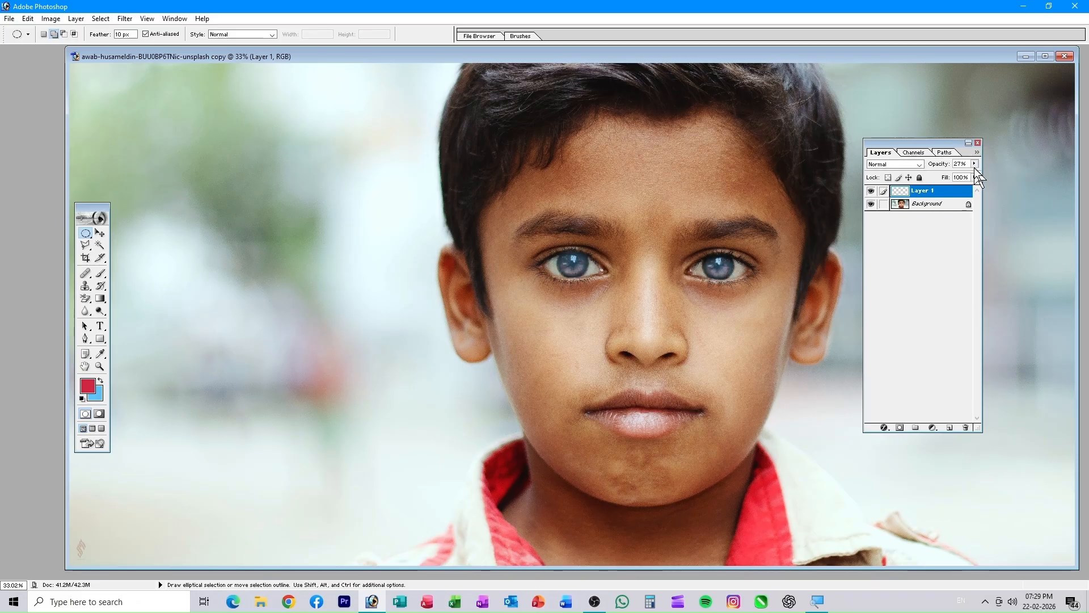
click(974, 164)
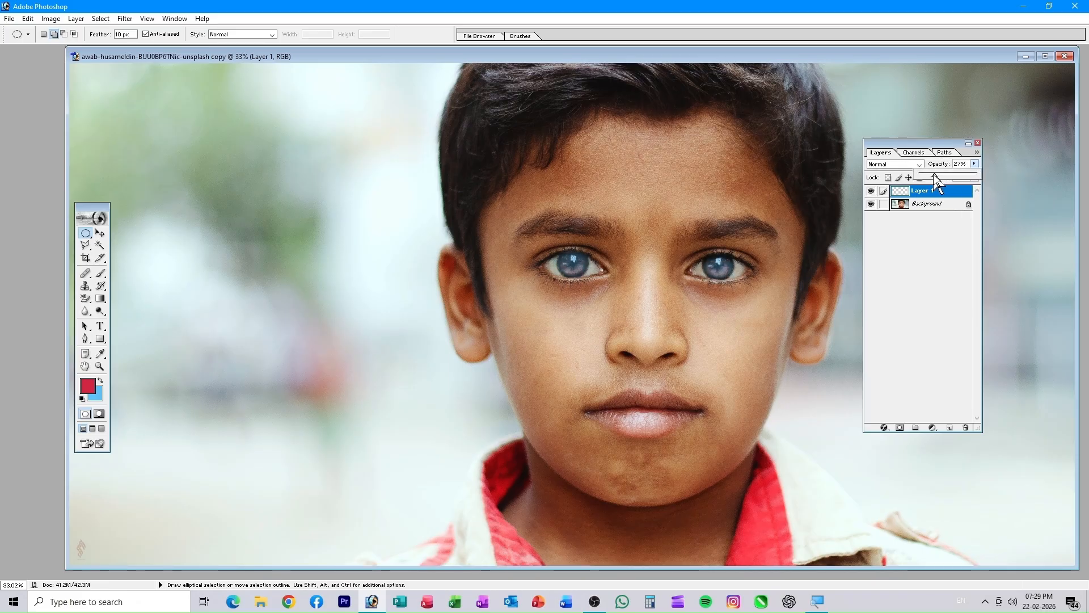
drag(934, 177, 930, 177)
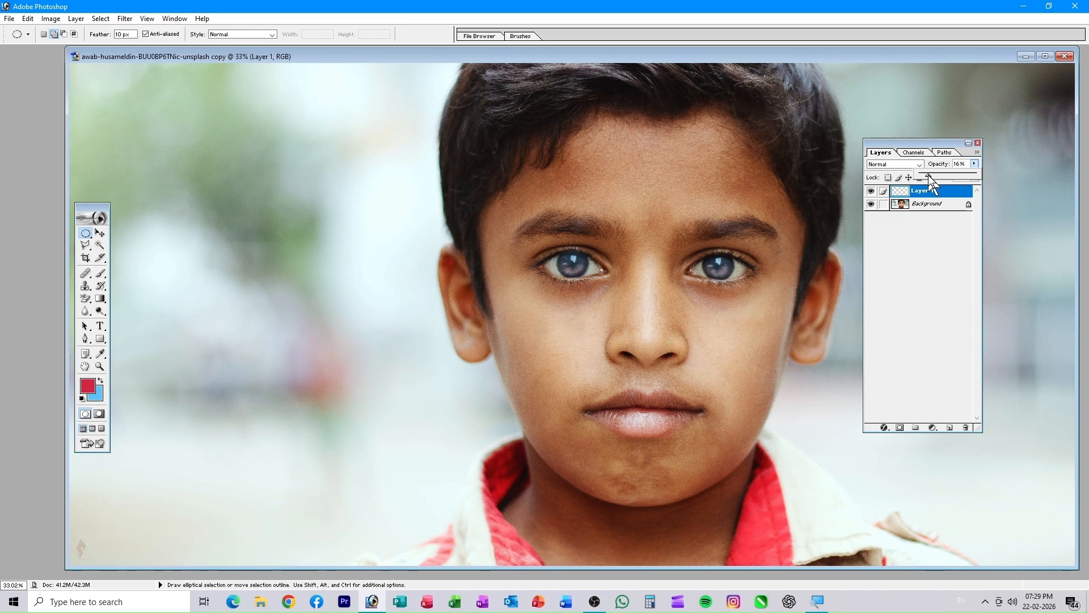
click(871, 192)
click(871, 192)
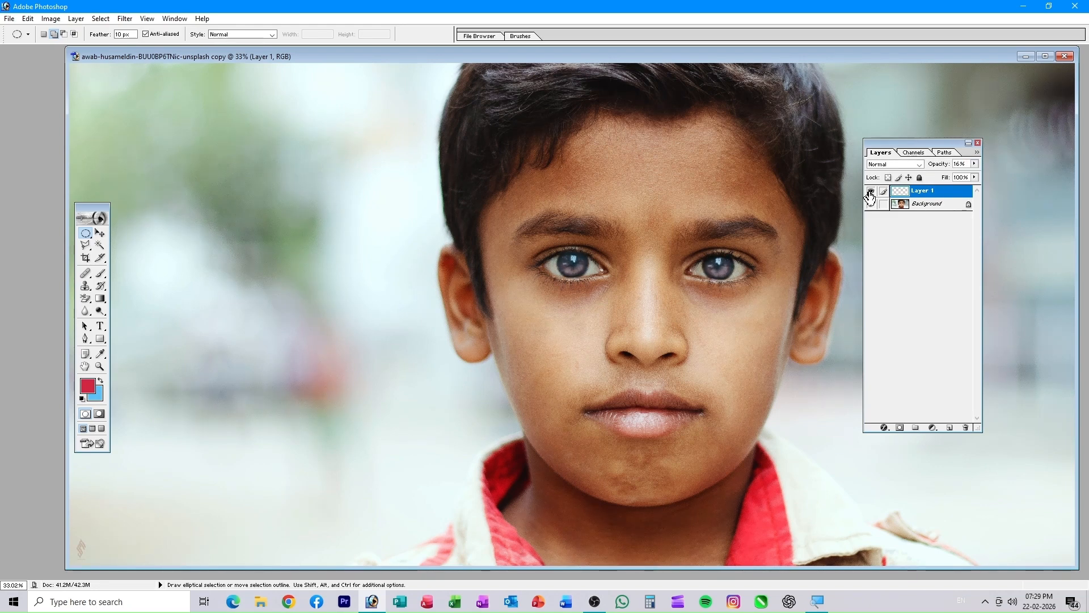
click(870, 192)
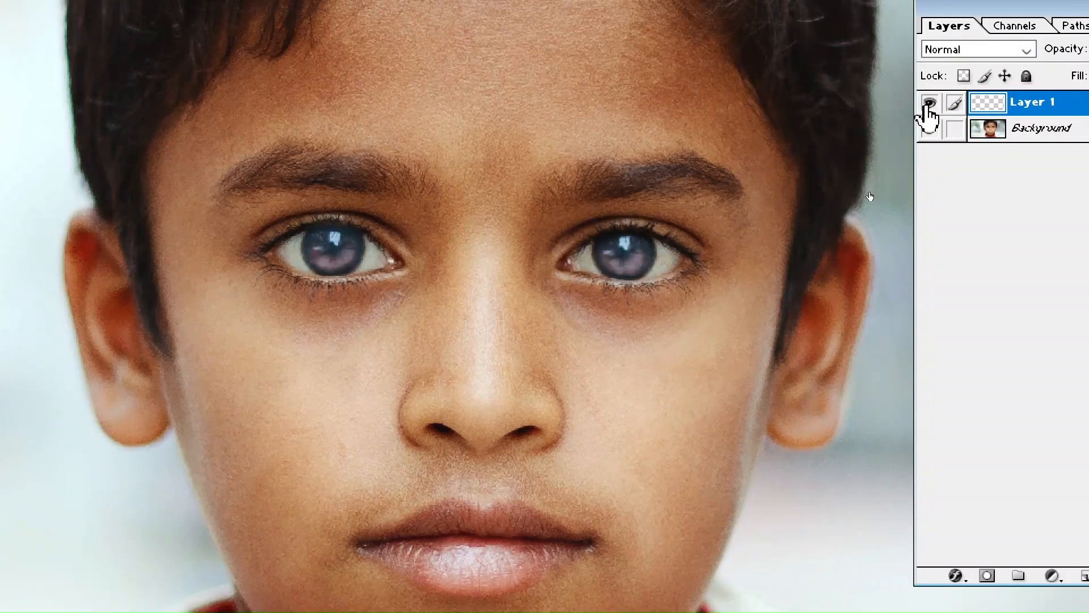
click(928, 105)
click(928, 105)
click(929, 104)
click(928, 104)
click(928, 105)
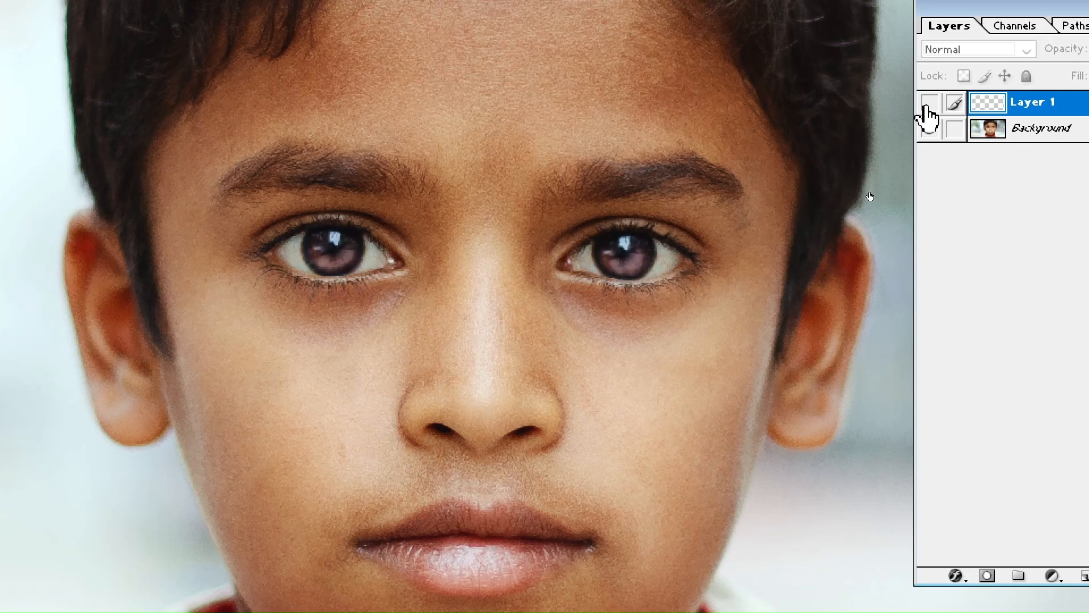
click(928, 104)
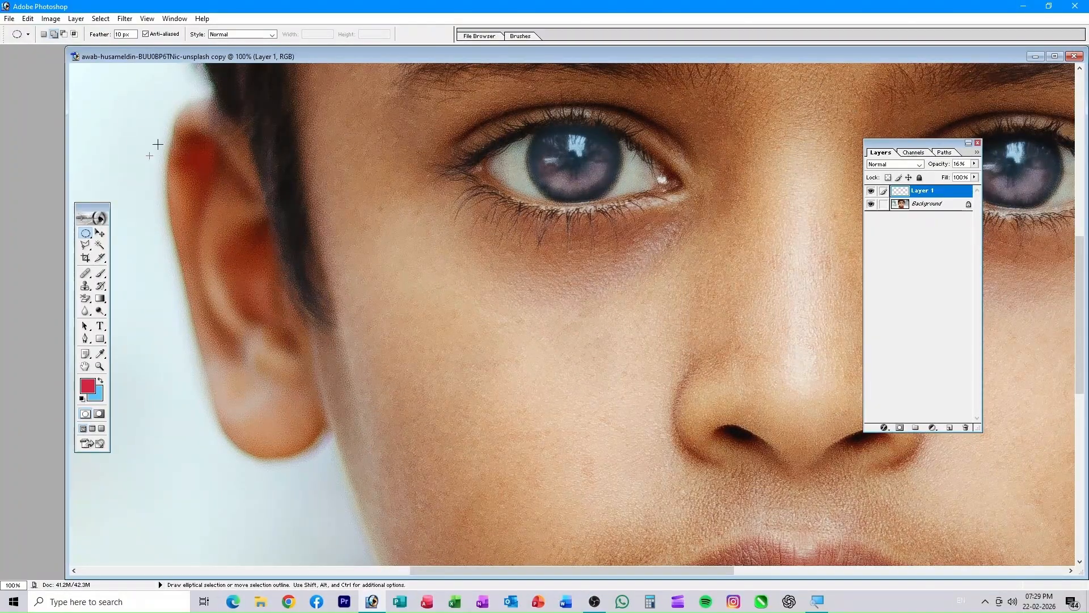
- Fit the whole face on screen and choose the Single Row Marquee Tool
click(86, 235)
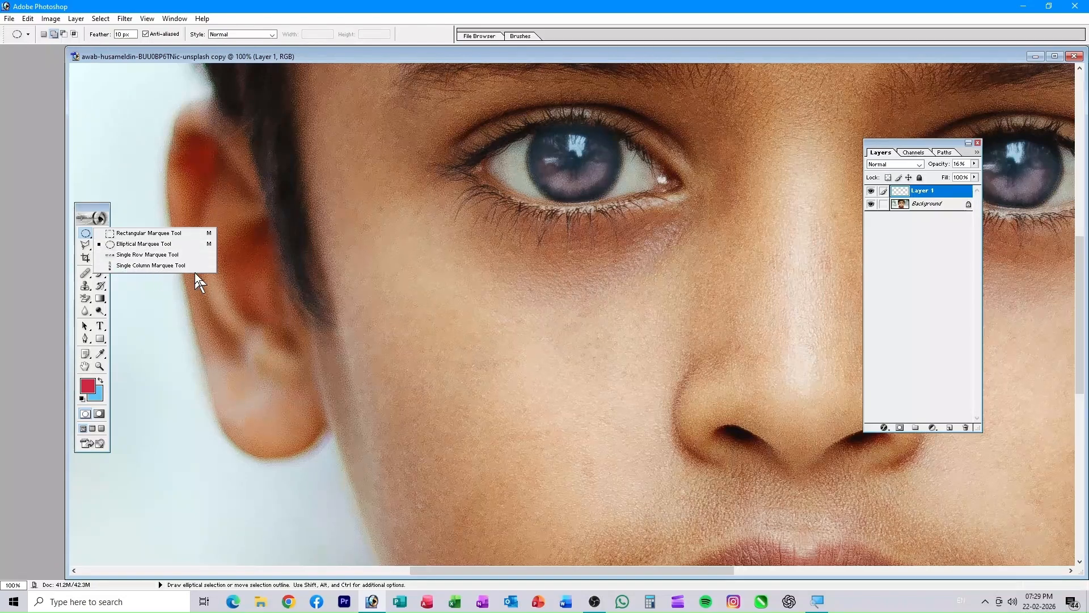
drag(562, 333, 365, 233)
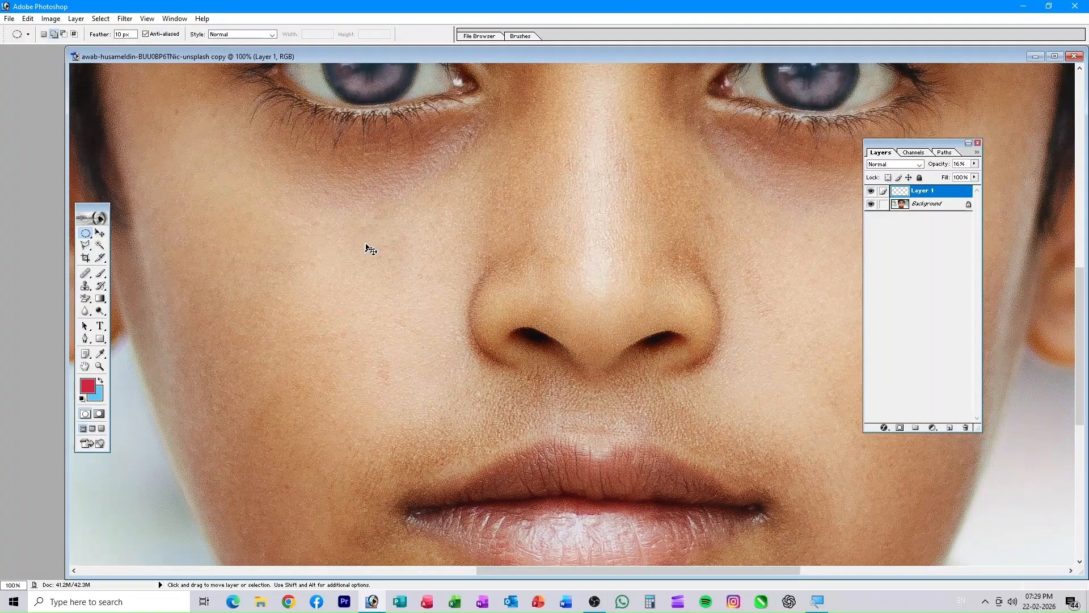
key(ctrl+0)
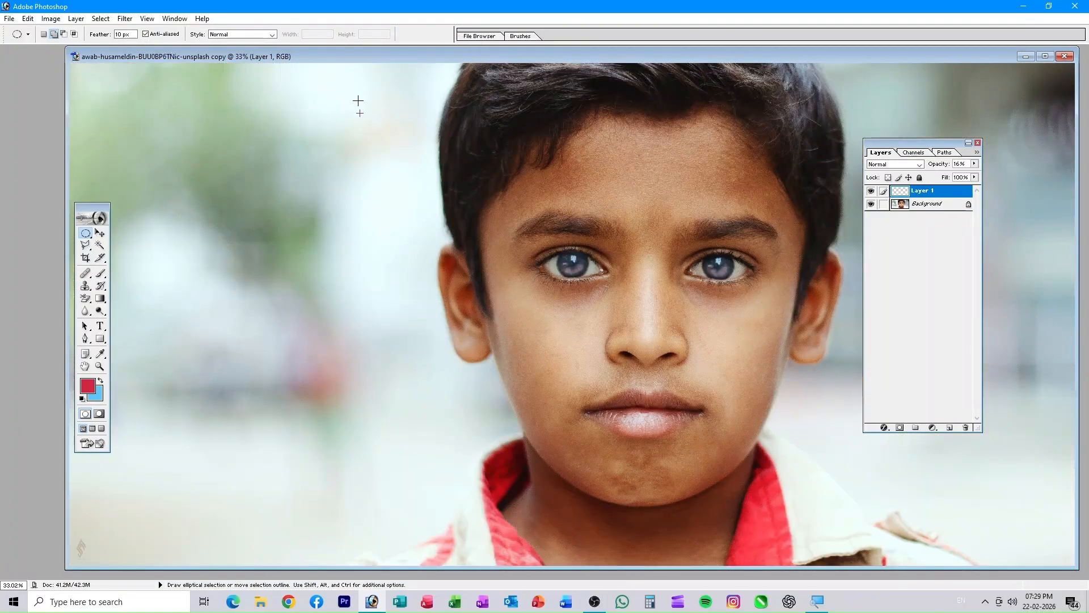
drag(86, 232, 122, 256)
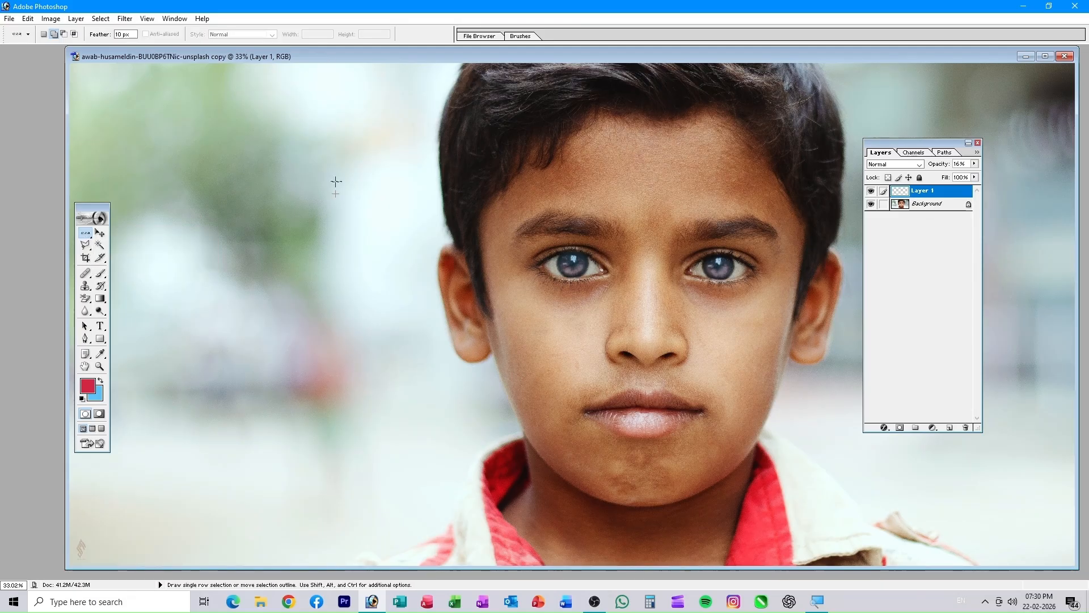
- On the Background layer, place a one-pixel row selection below the boy's chin
drag(335, 188, 337, 534)
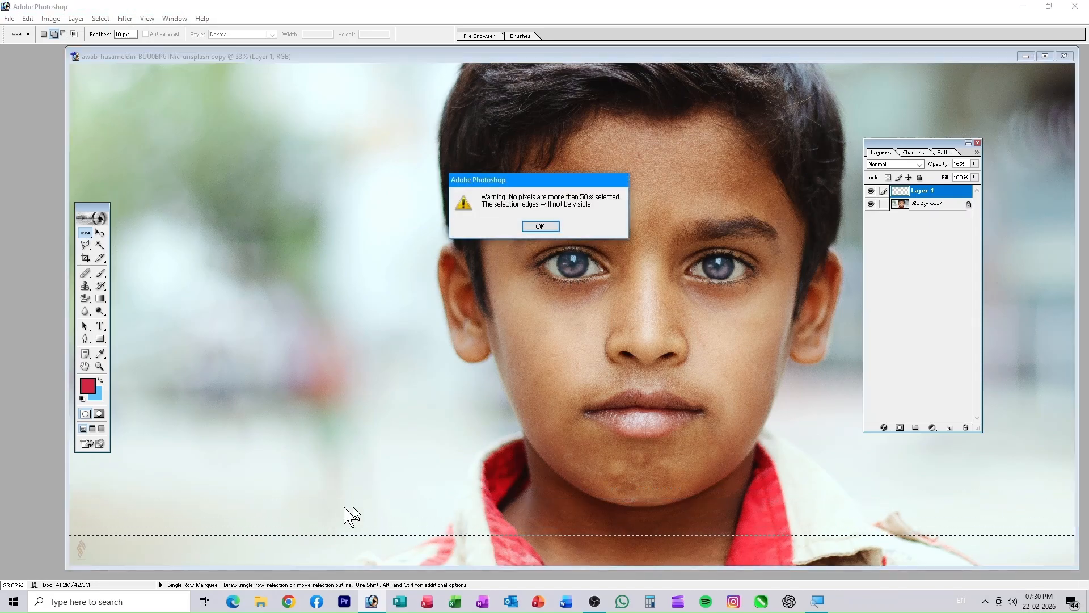
click(527, 225)
click(928, 204)
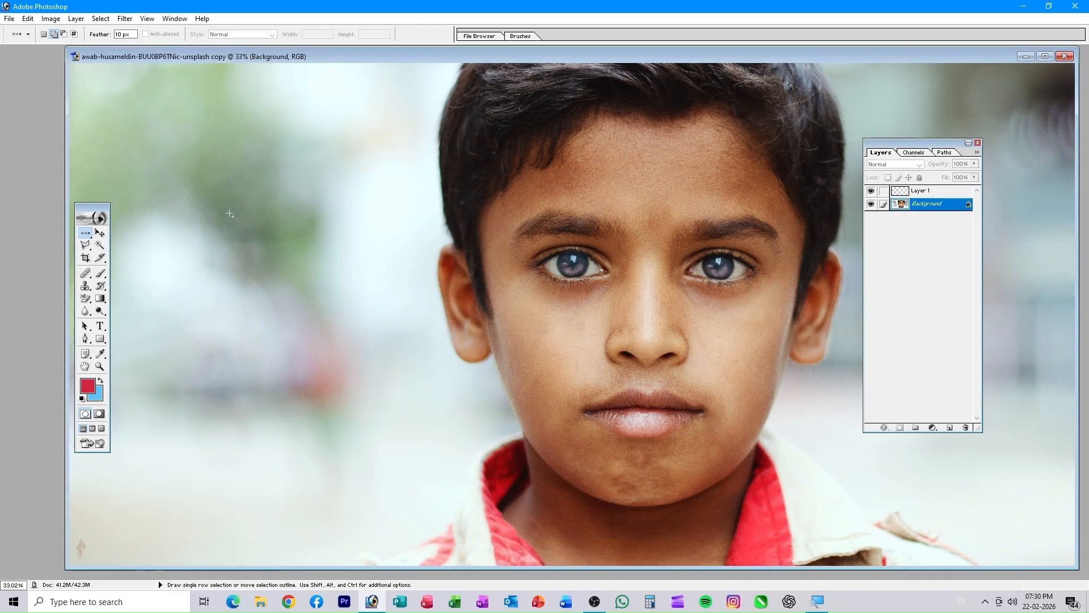
click(310, 191)
drag(310, 191, 326, 530)
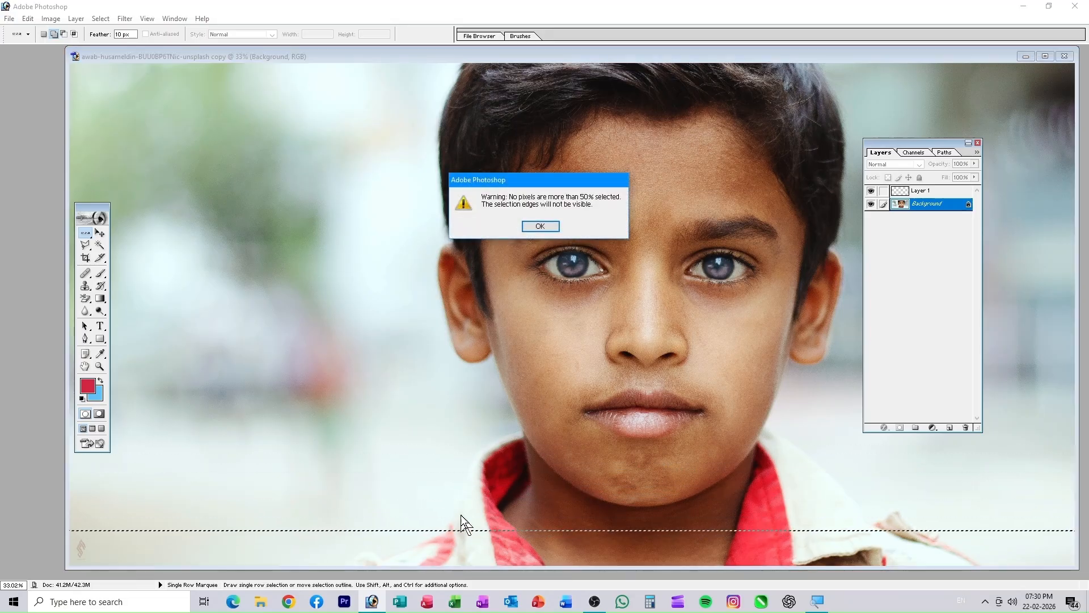
click(549, 222)
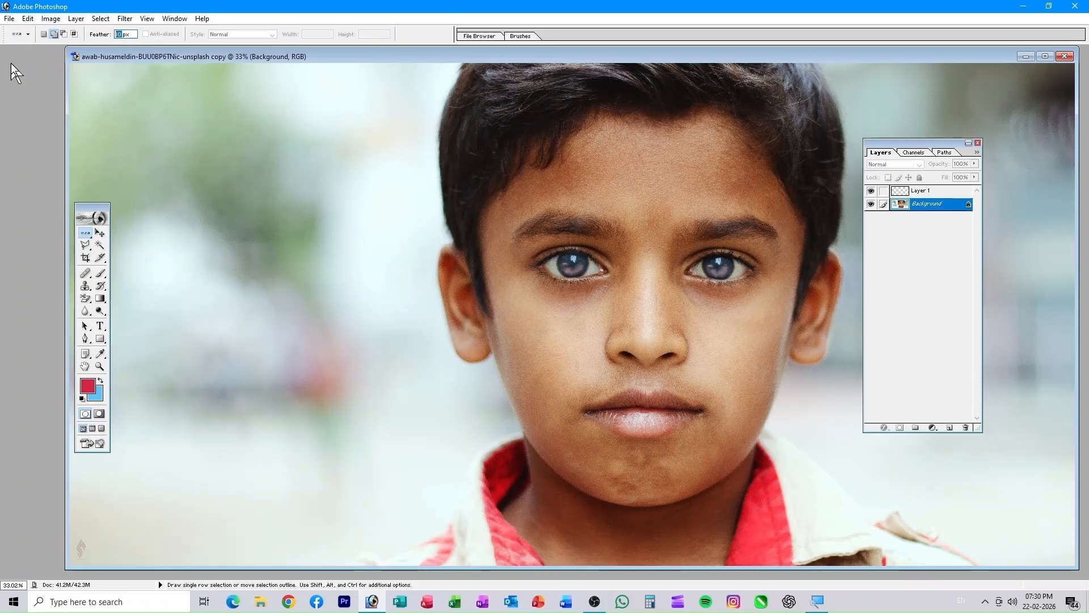
text(0)
click(389, 499)
- Add a Single Column Marquee selection through the face
click(85, 234)
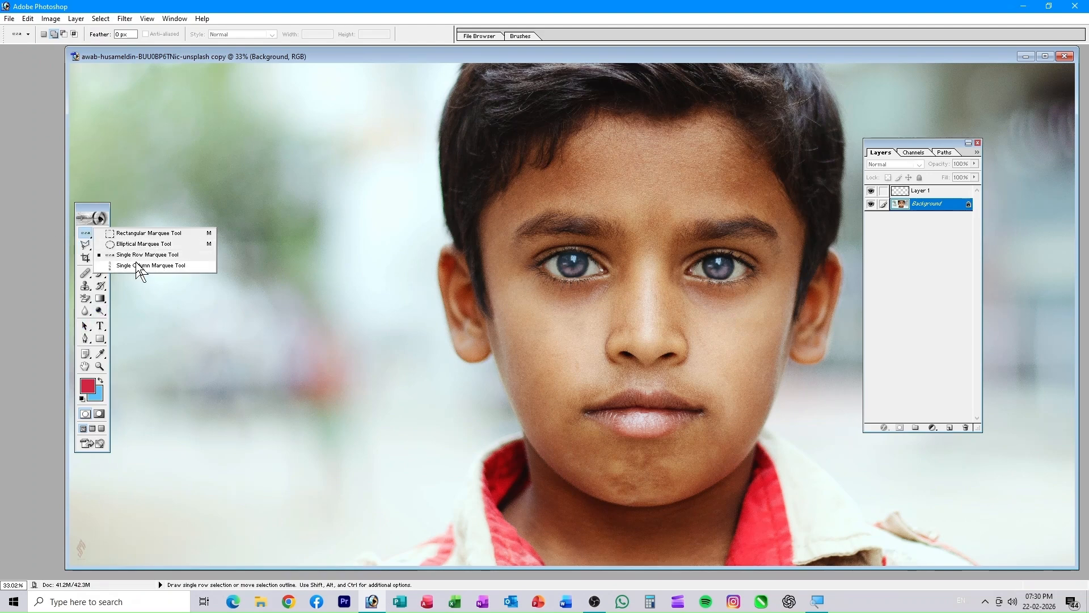
click(304, 197)
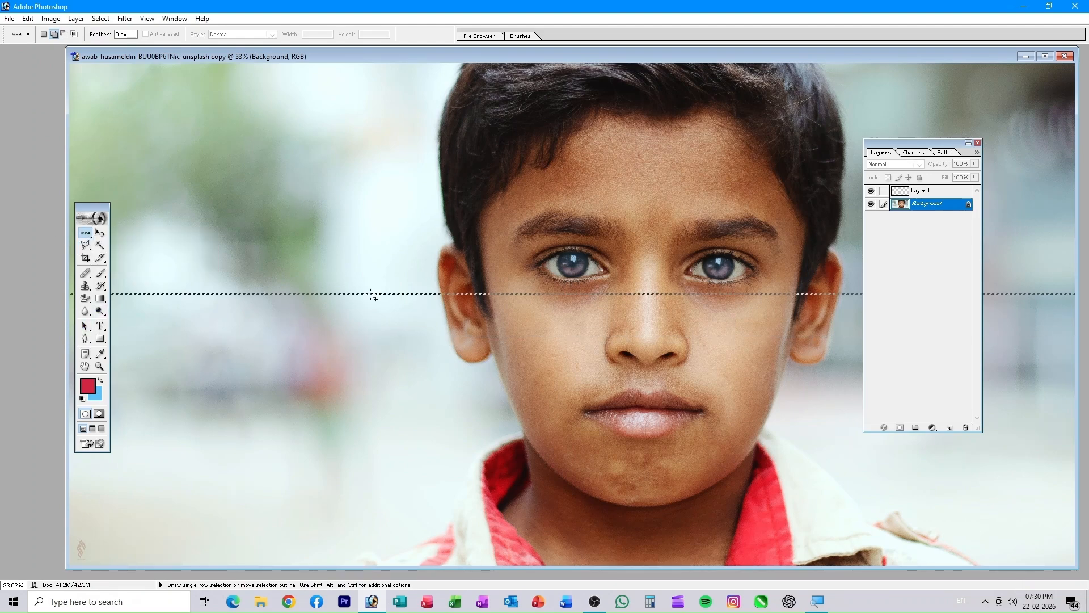
click(86, 233)
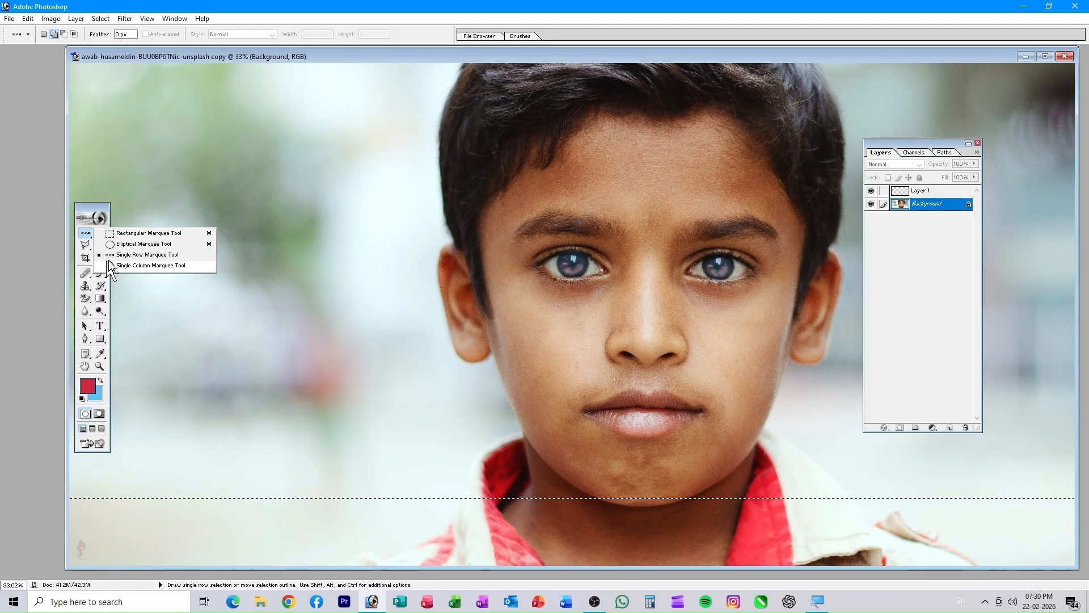
click(149, 264)
click(304, 481)
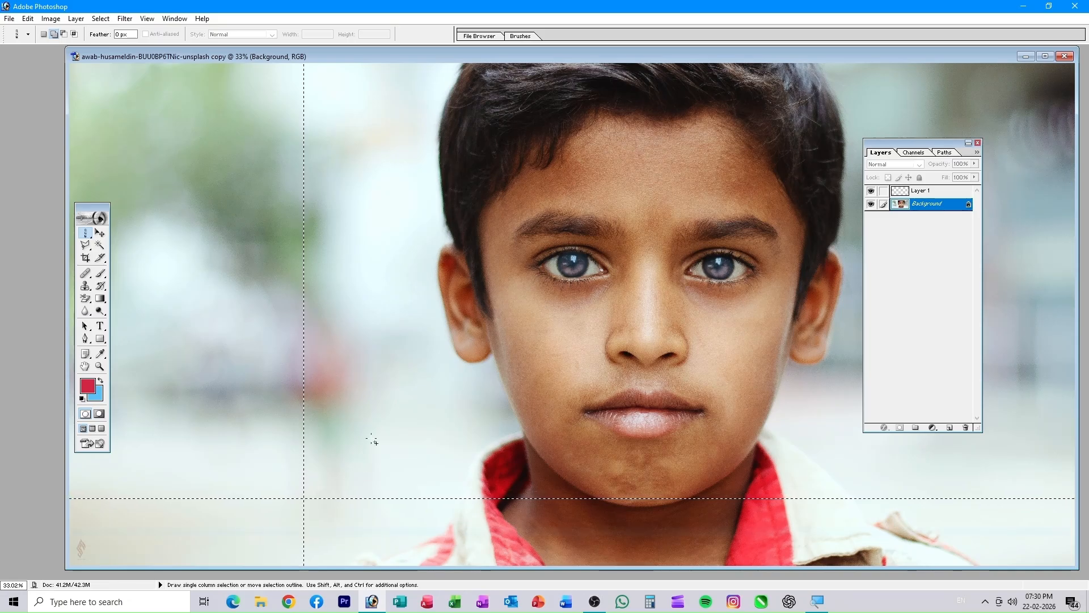
- Clear the selections and step through history to restore only the row below the chin
click(348, 464)
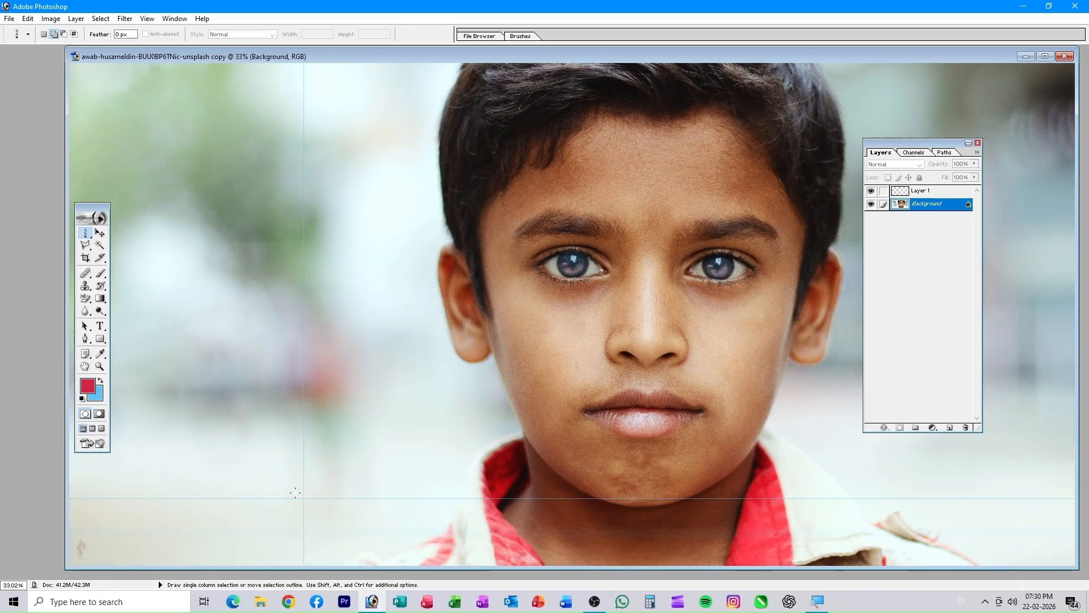
key(ctrl+alt+z)
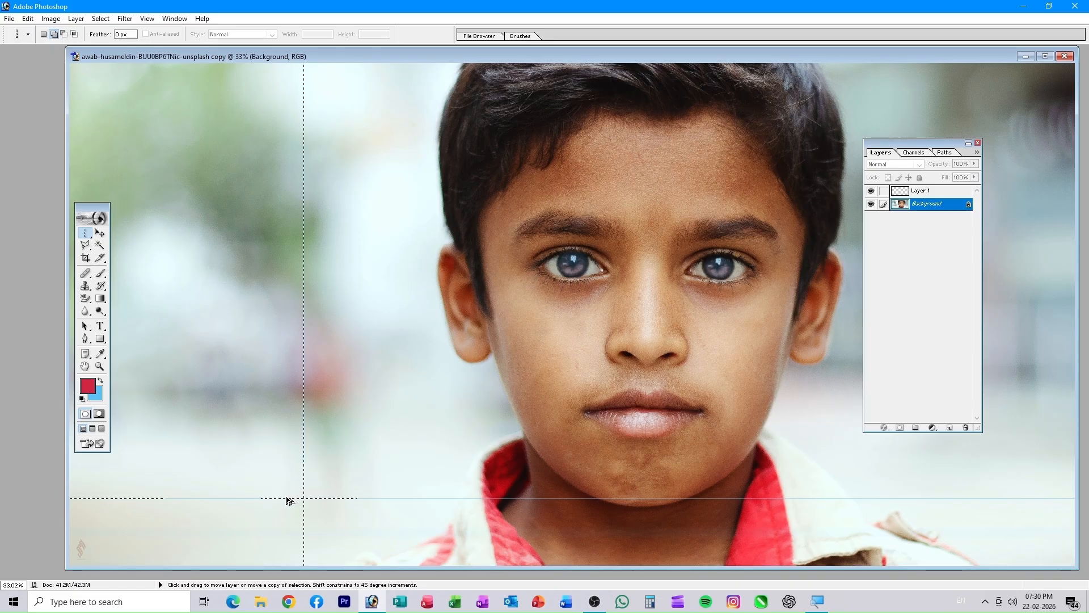
key(ctrl+alt+z)
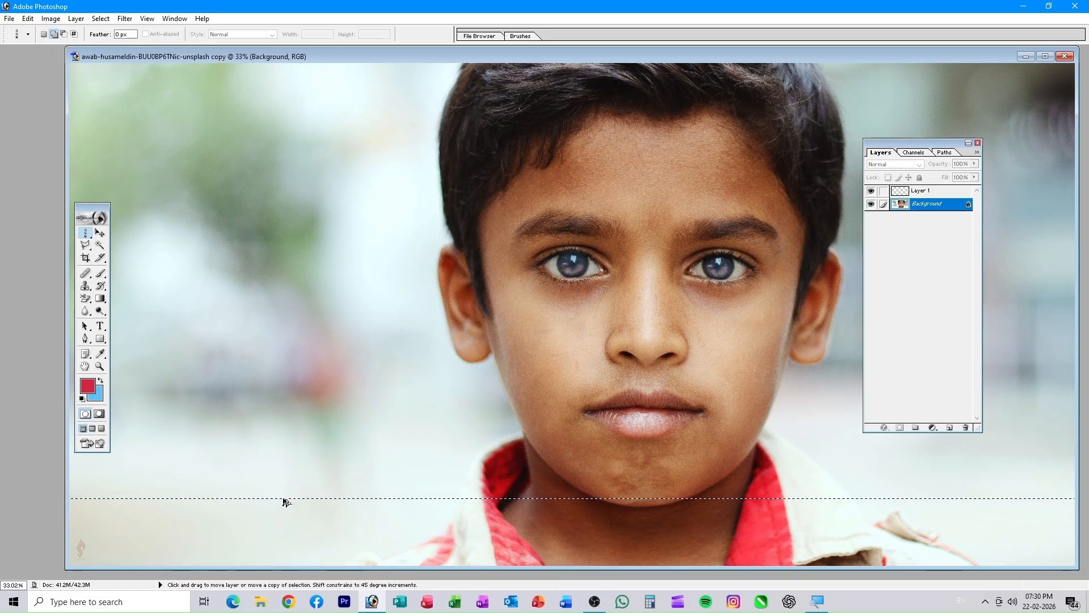
key(ctrl+alt+z)
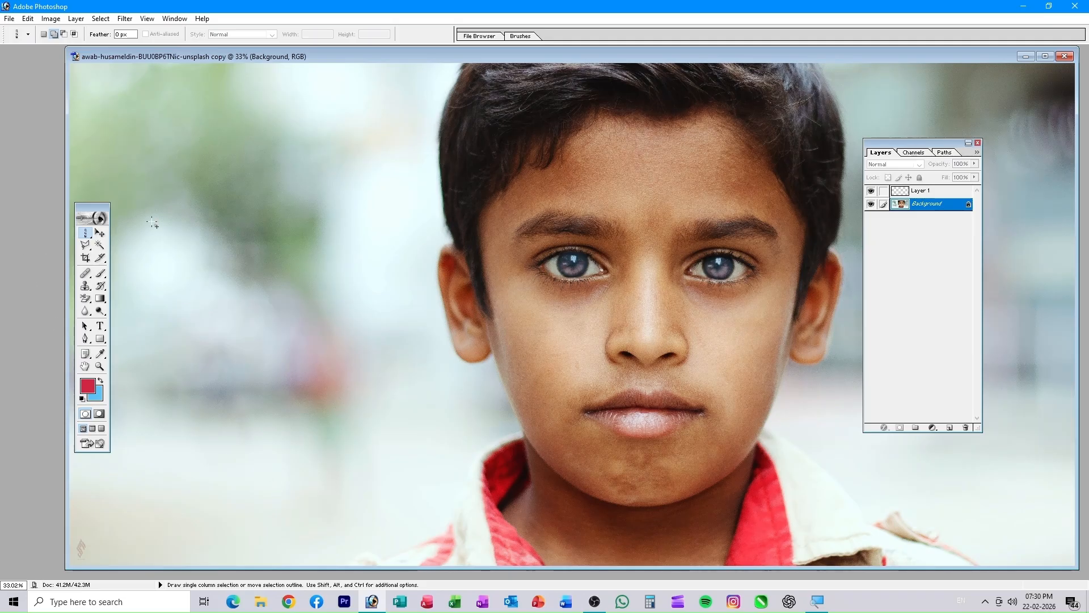
click(100, 233)
key(ctrl+shift+z)
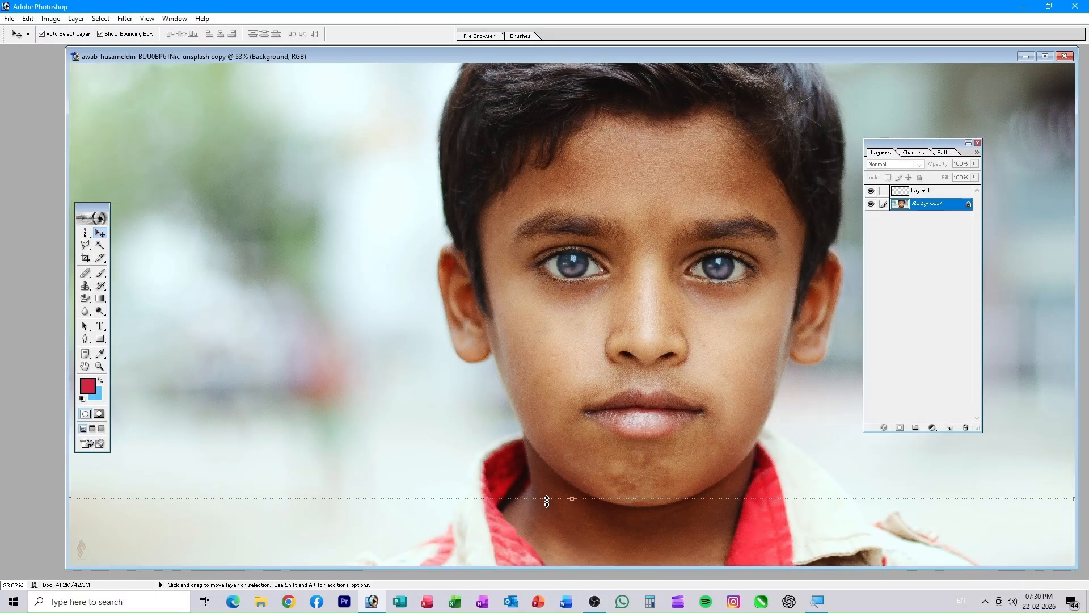
- Drag the boy photo into the CAT WITH FENCES document and reposition it there
click(547, 501)
click(546, 227)
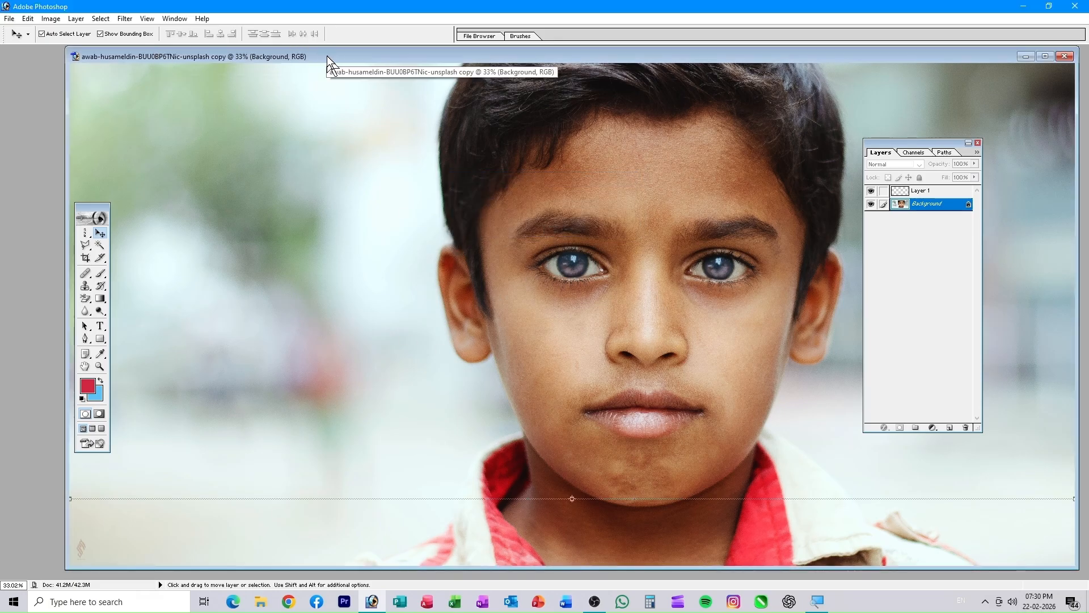
drag(327, 55, 336, 452)
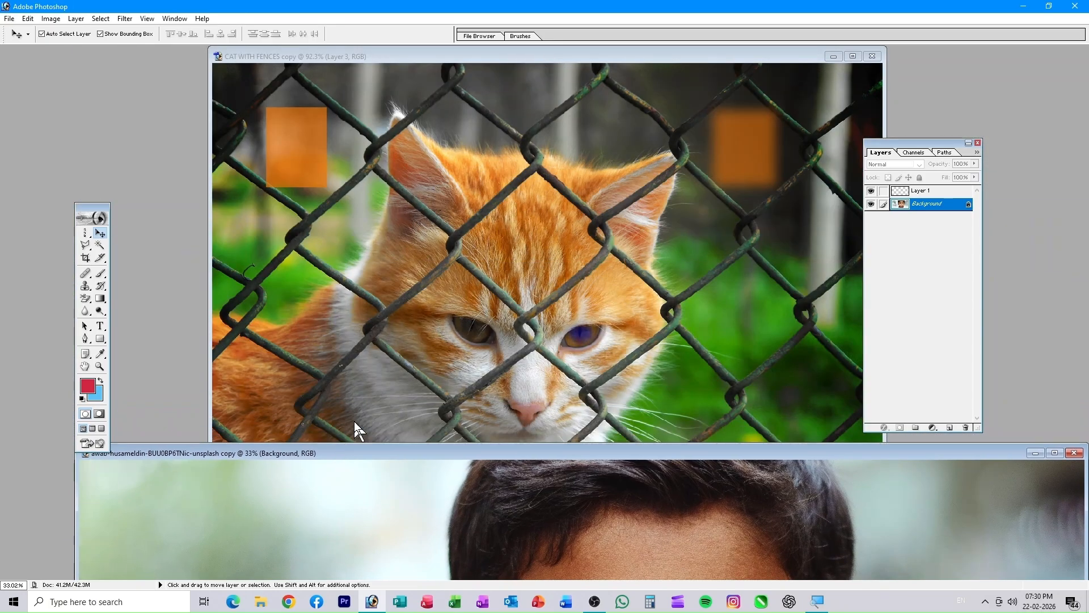
click(594, 220)
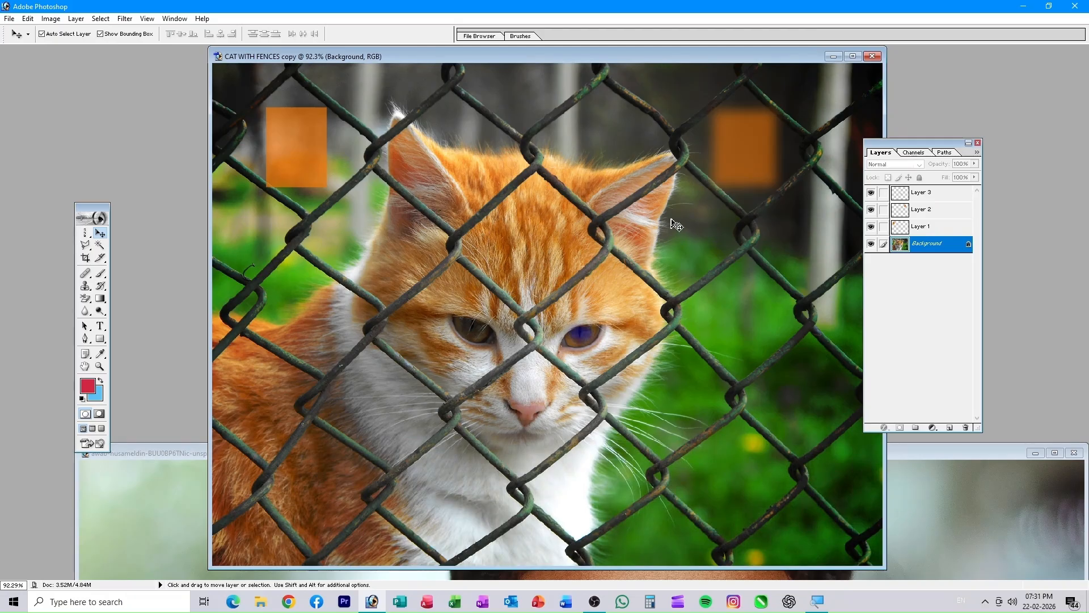
click(1022, 521)
drag(1013, 521, 729, 296)
drag(649, 268, 630, 380)
drag(425, 342, 669, 319)
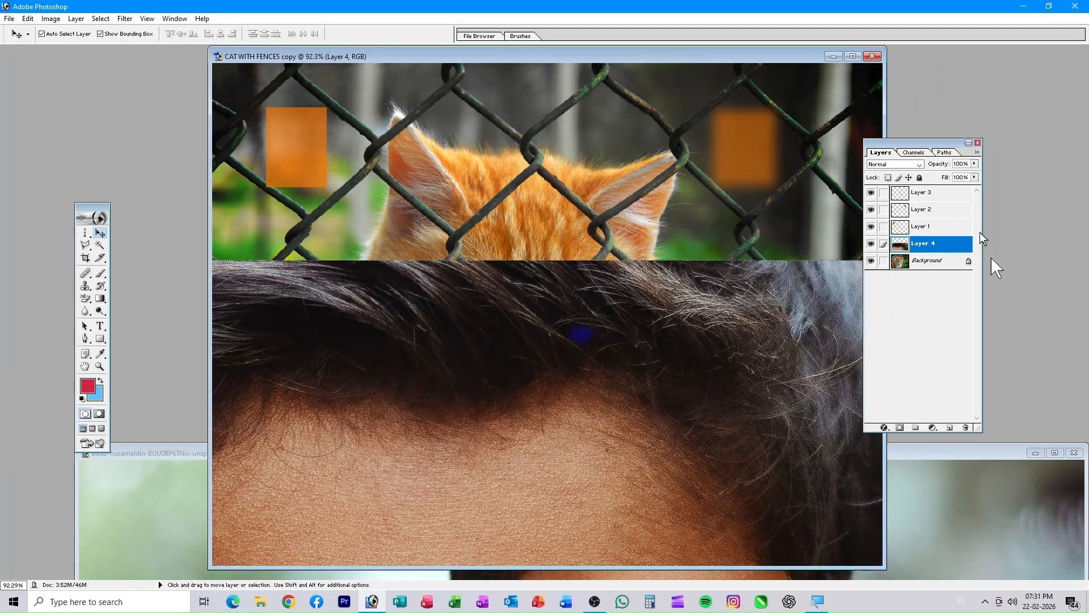
- Close CAT WITH FENCES without saving and bring the boy portrait back into view
click(876, 56)
click(536, 226)
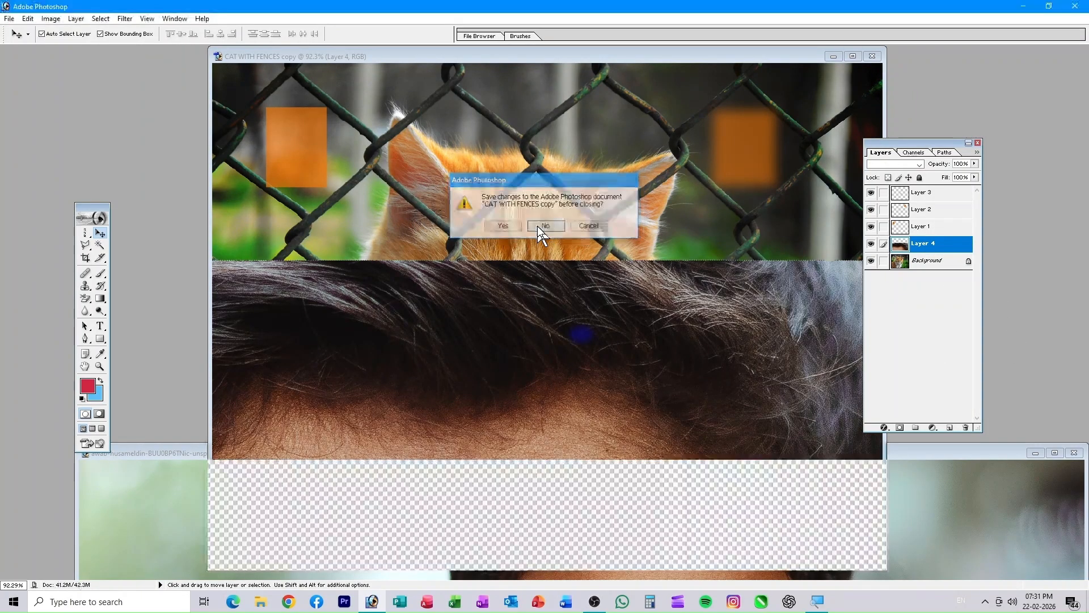
drag(618, 452, 795, 74)
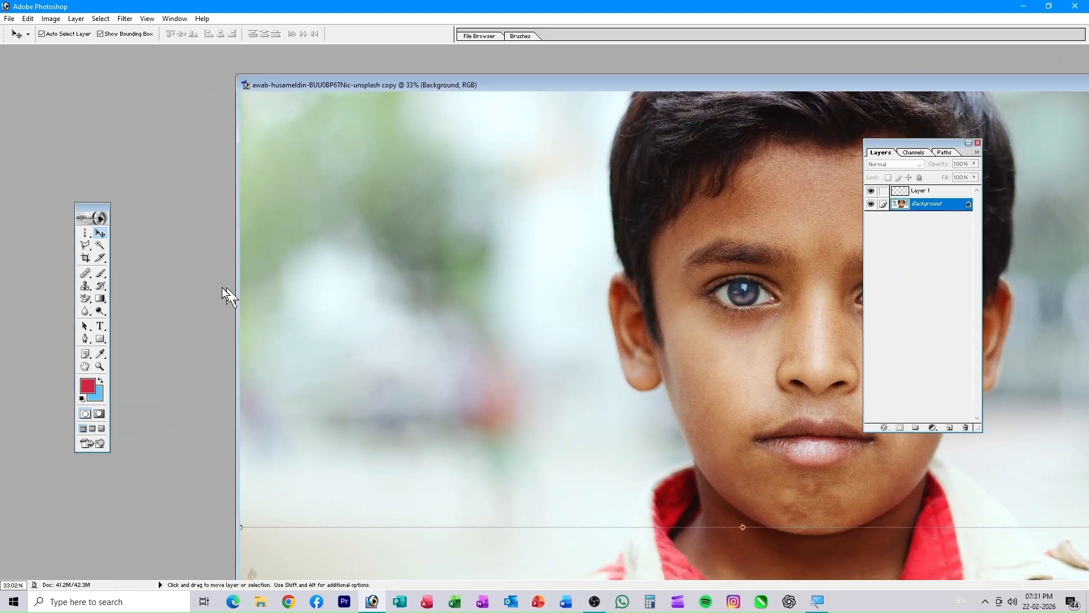
- Create a new empty Layer 2 above the Background layer
click(86, 245)
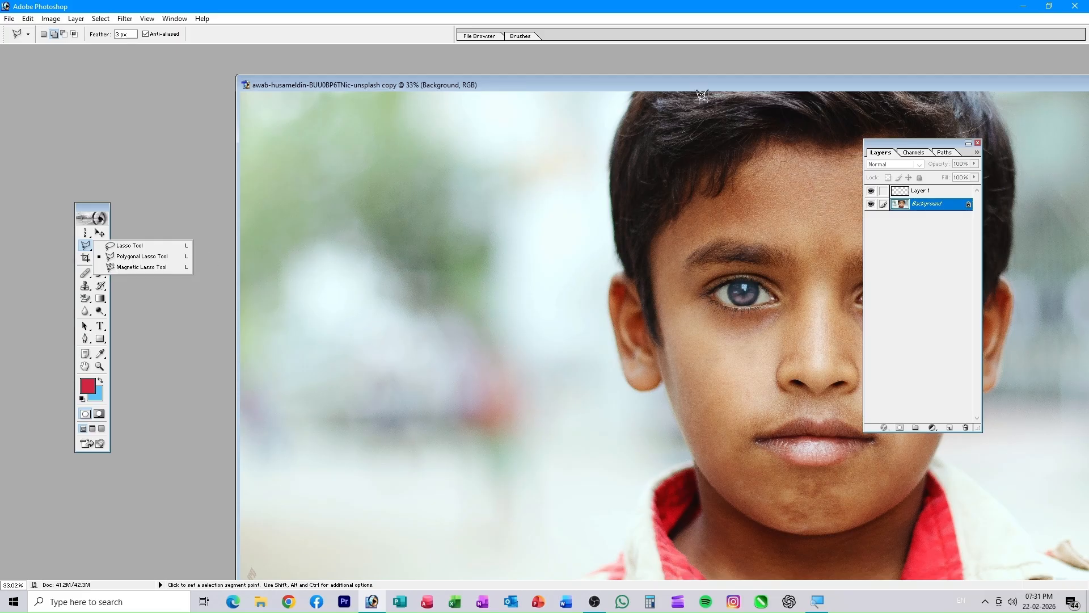
mouse_move(696, 89)
mouse_down()
mouse_move(410, 68)
mouse_move(268, 121)
mouse_move(322, 105)
mouse_up()
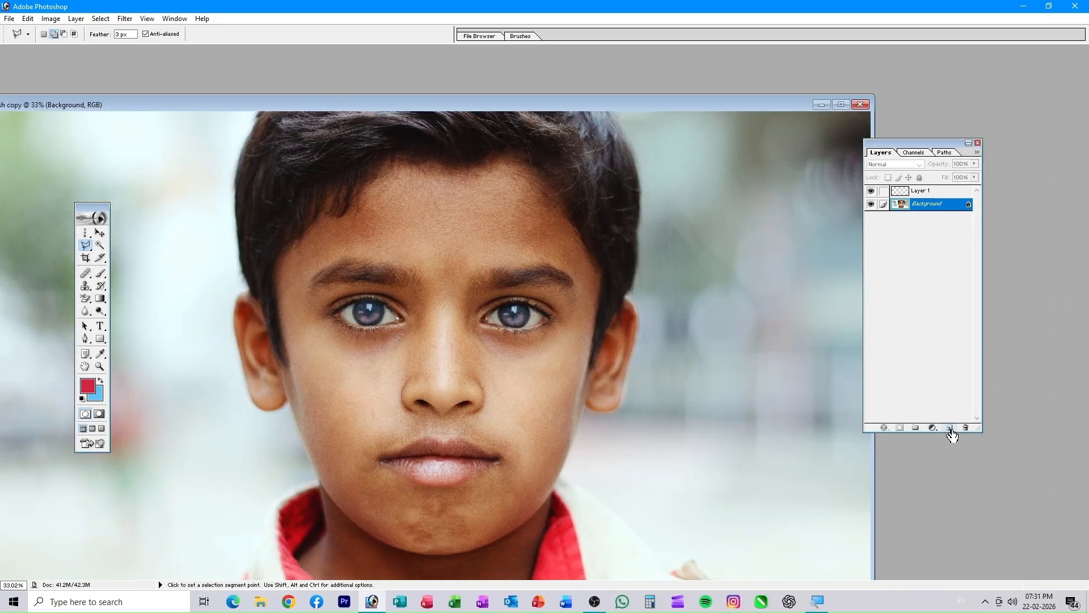
click(951, 429)
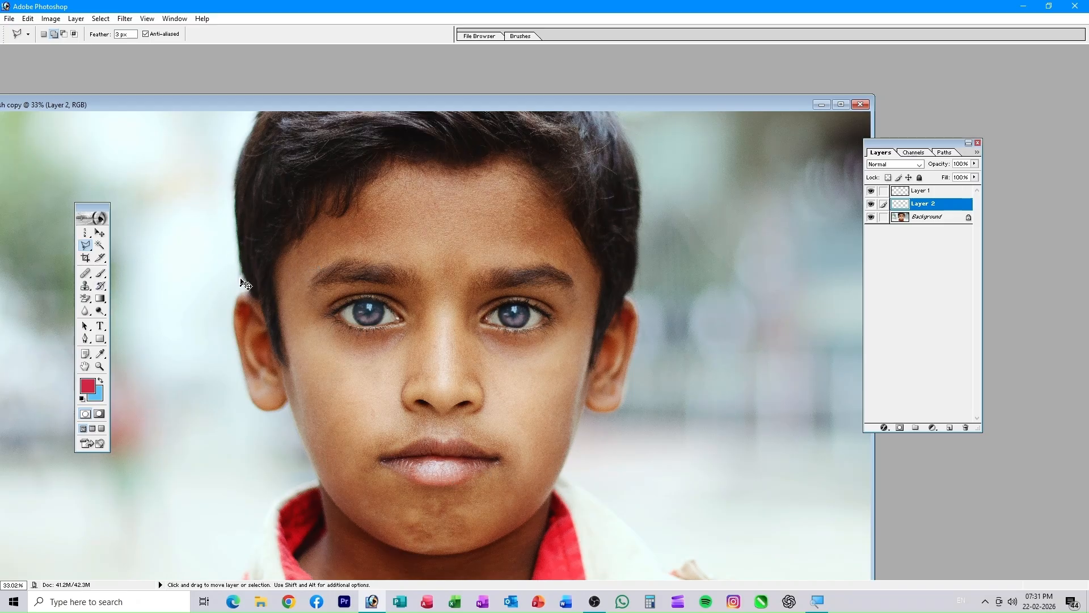
- Zoom to 300% and pan so one of the boy's eyes fills the view
key(ctrl+plus)
key(ctrl+plus)
key(ctrl+plus)
key(ctrl+plus)
key(ctrl+plus)
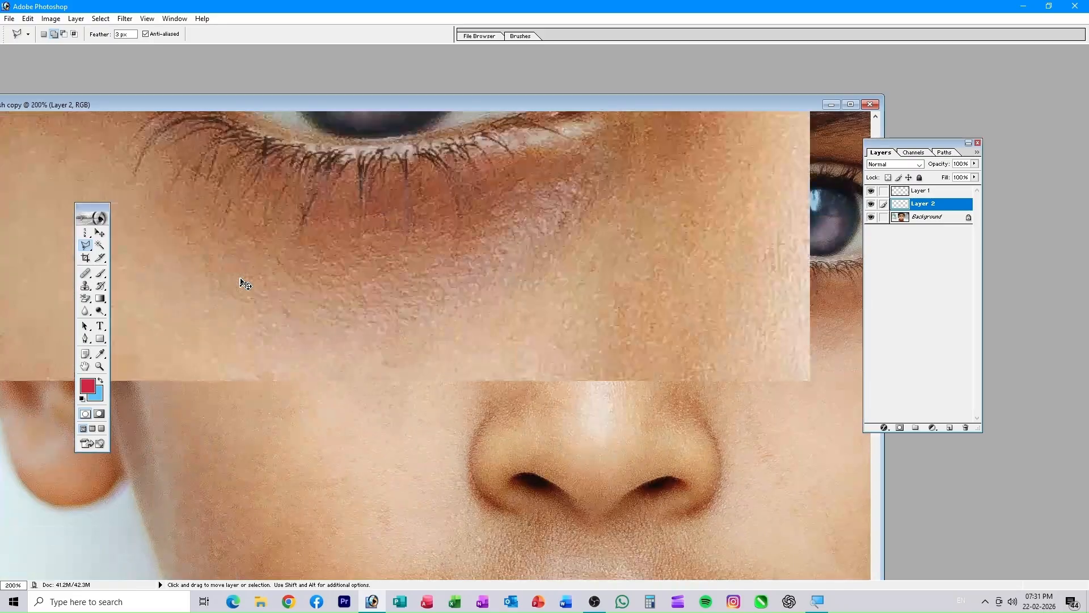
drag(426, 204, 533, 516)
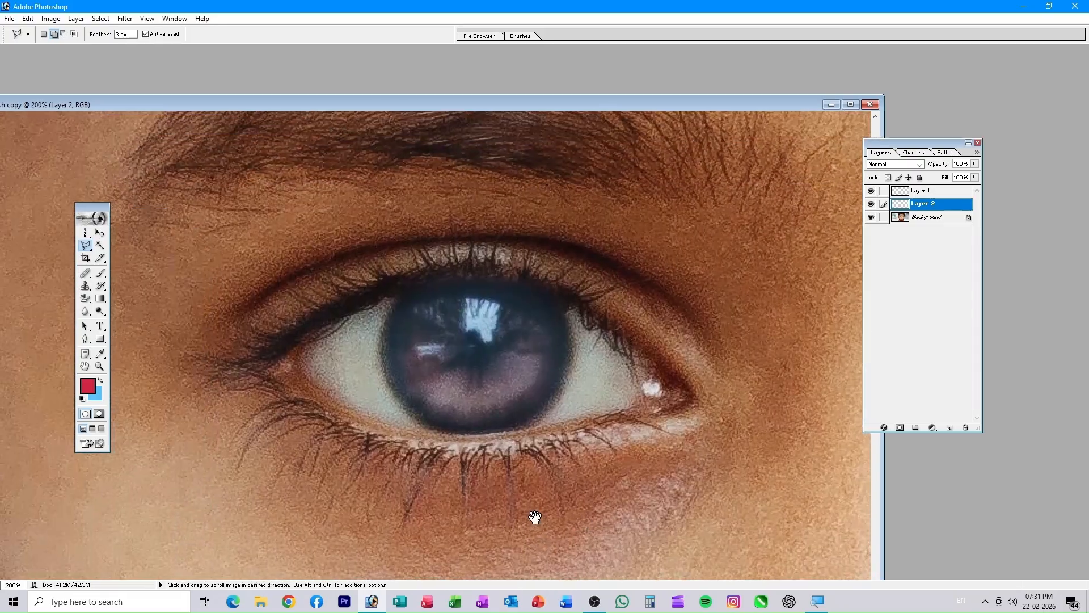
key(ctrl+plus)
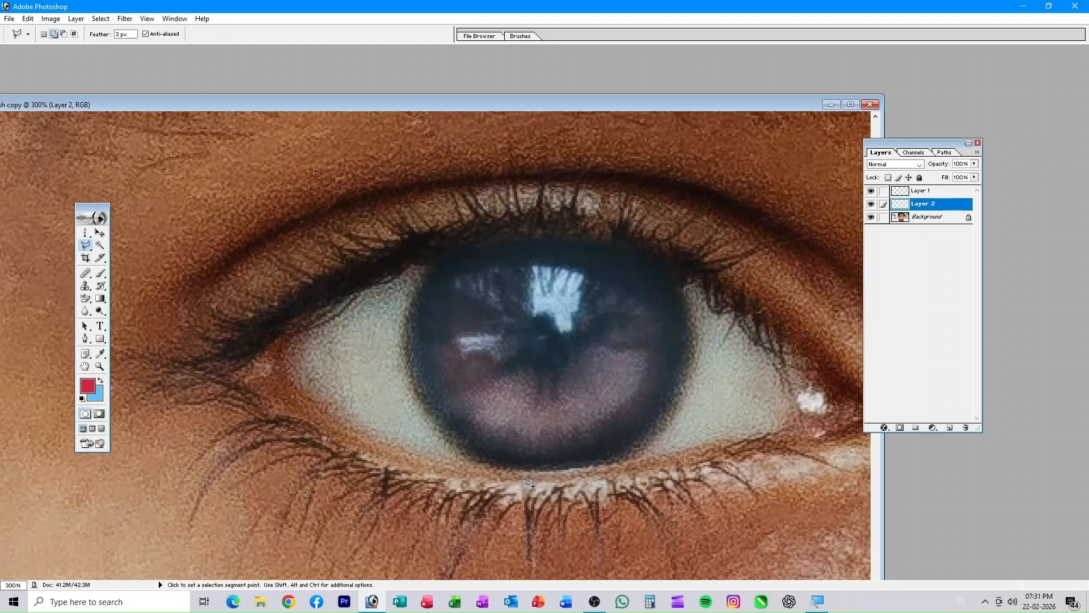
drag(651, 400, 596, 376)
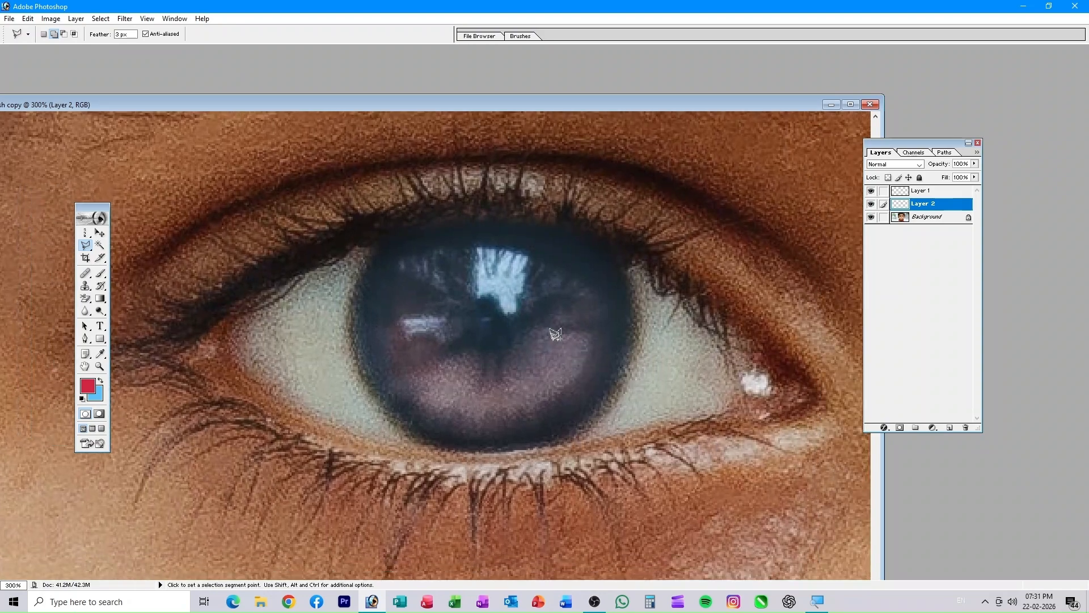
mouse_move(554, 323)
mouse_down()
mouse_move(549, 360)
mouse_move(564, 355)
mouse_up()
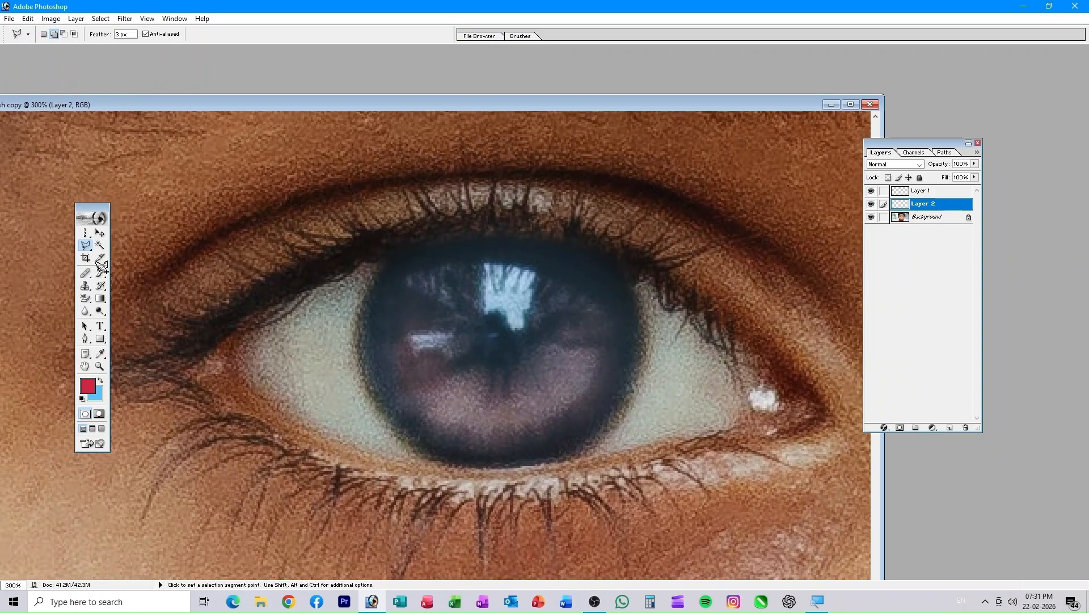
mouse_move(666, 381)
mouse_down()
mouse_move(649, 391)
mouse_move(687, 382)
mouse_move(662, 381)
mouse_up()
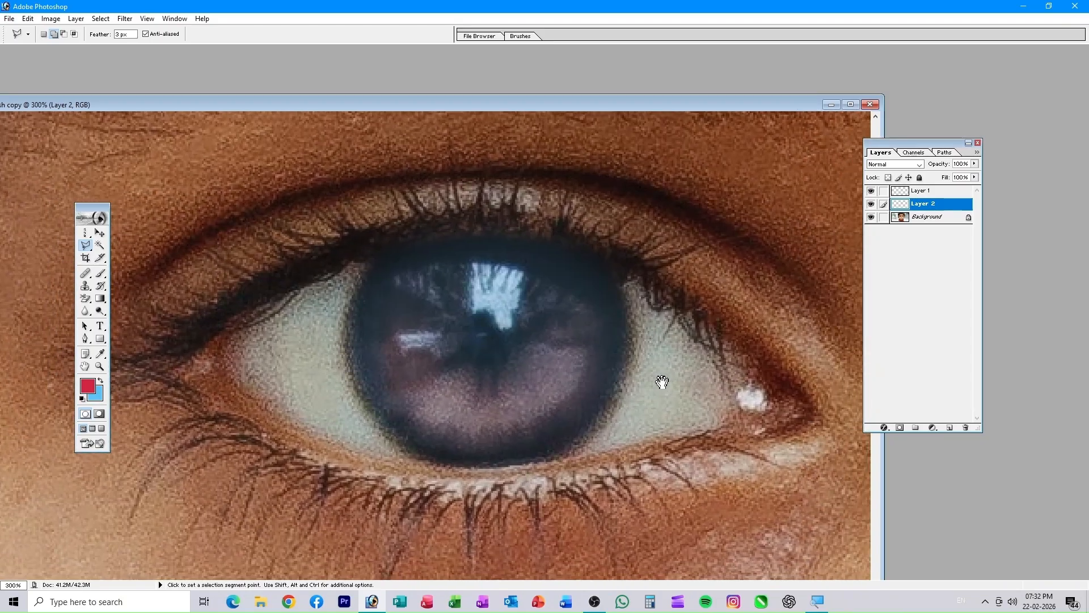
drag(276, 116, 278, 211)
drag(372, 173, 362, 308)
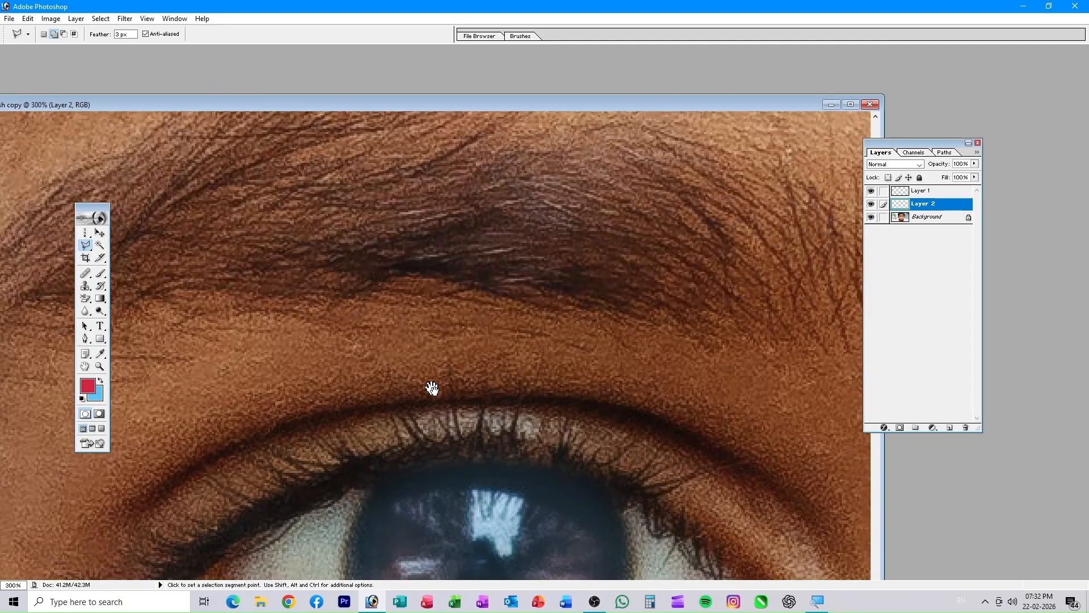
drag(433, 389, 434, 122)
- Set the lasso Feather to 10 px
key(v)
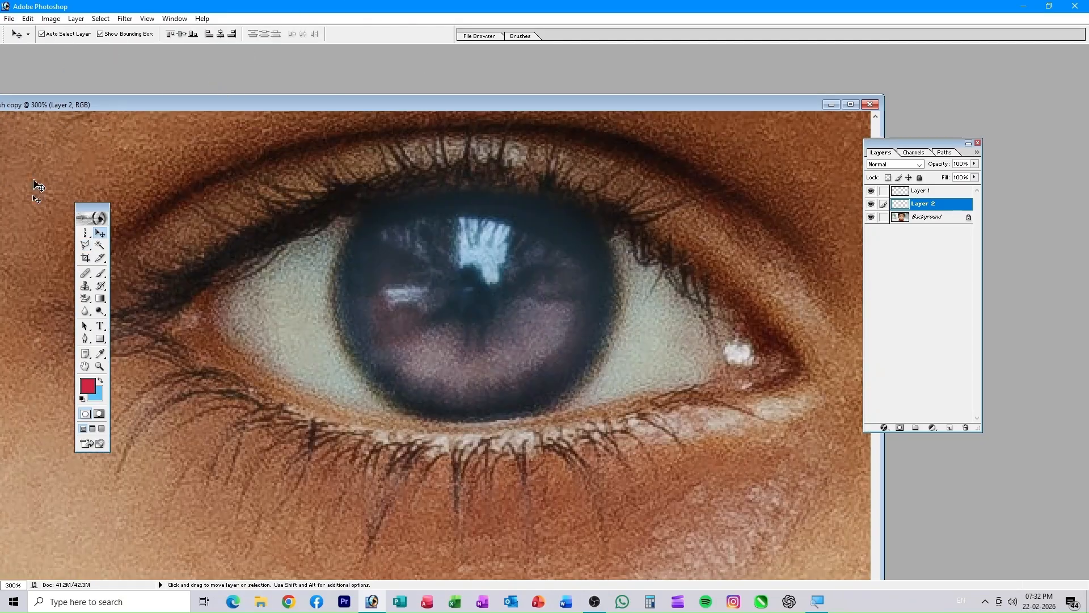
click(85, 244)
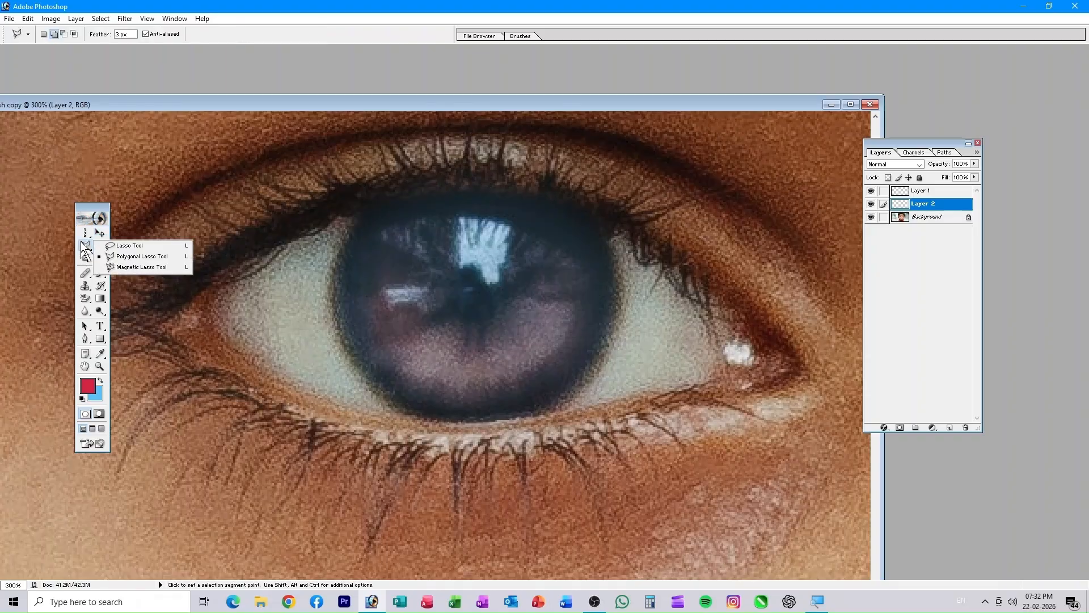
click(121, 35)
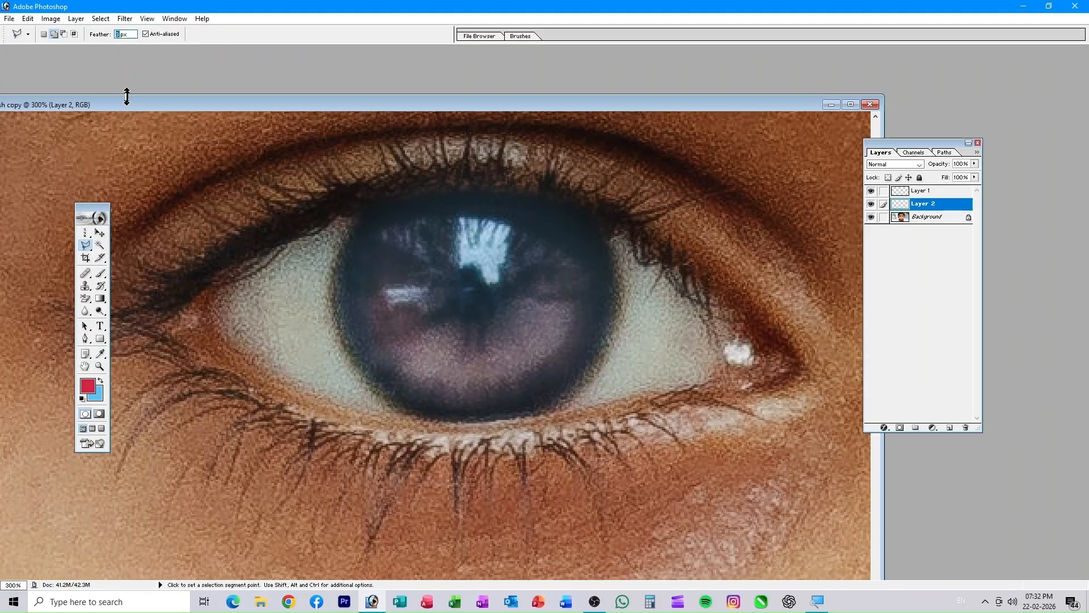
text(10)
mouse_move(87, 251)
mouse_down()
mouse_move(146, 253)
mouse_move(146, 242)
mouse_up()
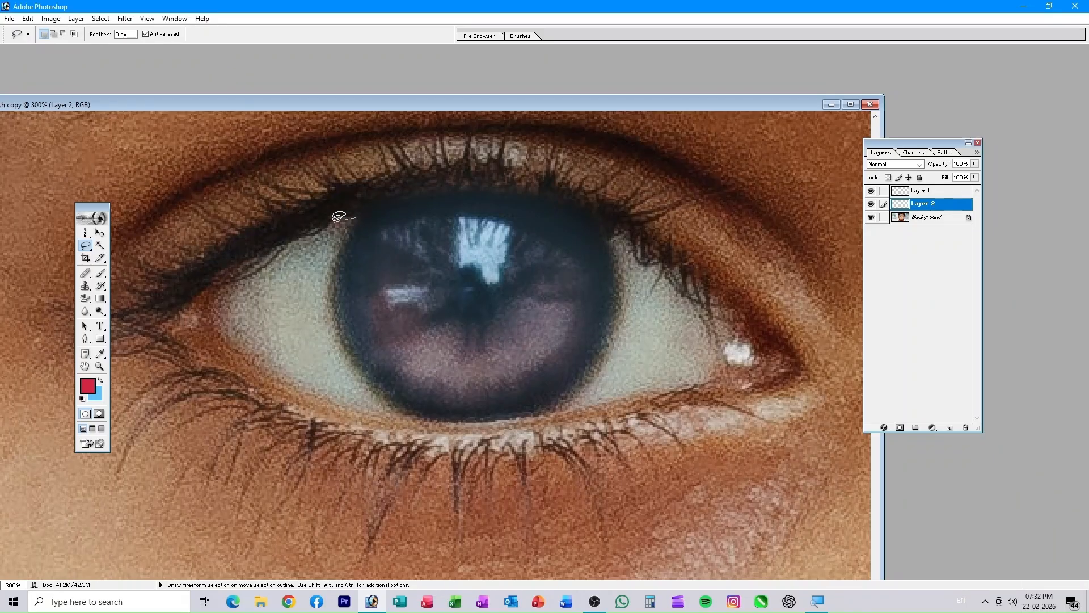
drag(291, 239, 255, 258)
mouse_move(392, 393)
mouse_down()
mouse_move(380, 350)
mouse_move(323, 325)
mouse_move(320, 296)
mouse_up()
drag(356, 214, 355, 218)
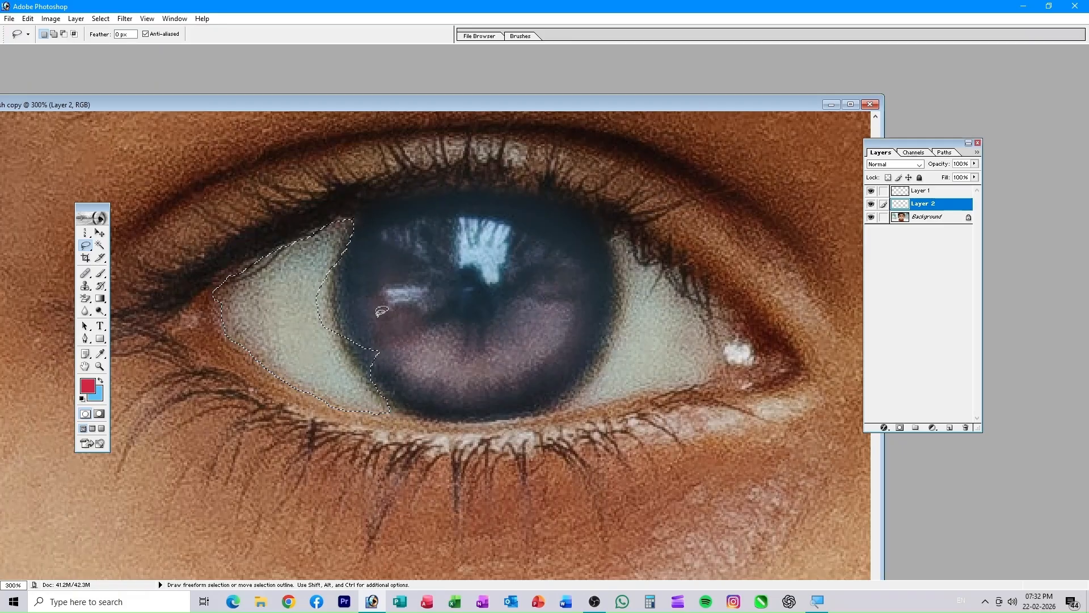
click(357, 293)
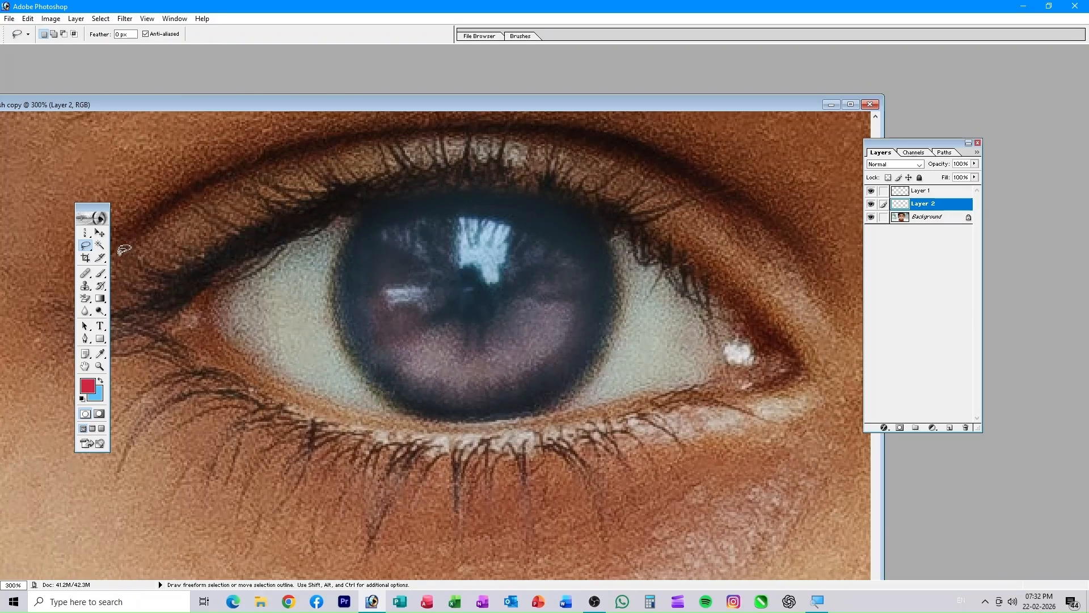
click(89, 250)
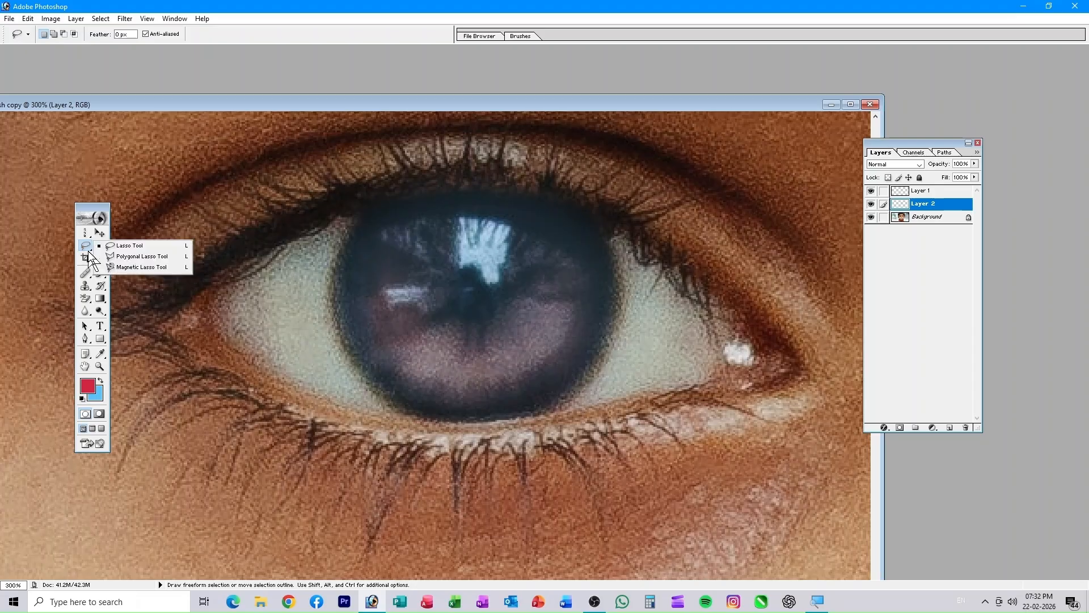
- With the Polygonal Lasso, outline the eye white left of the first iris
click(154, 257)
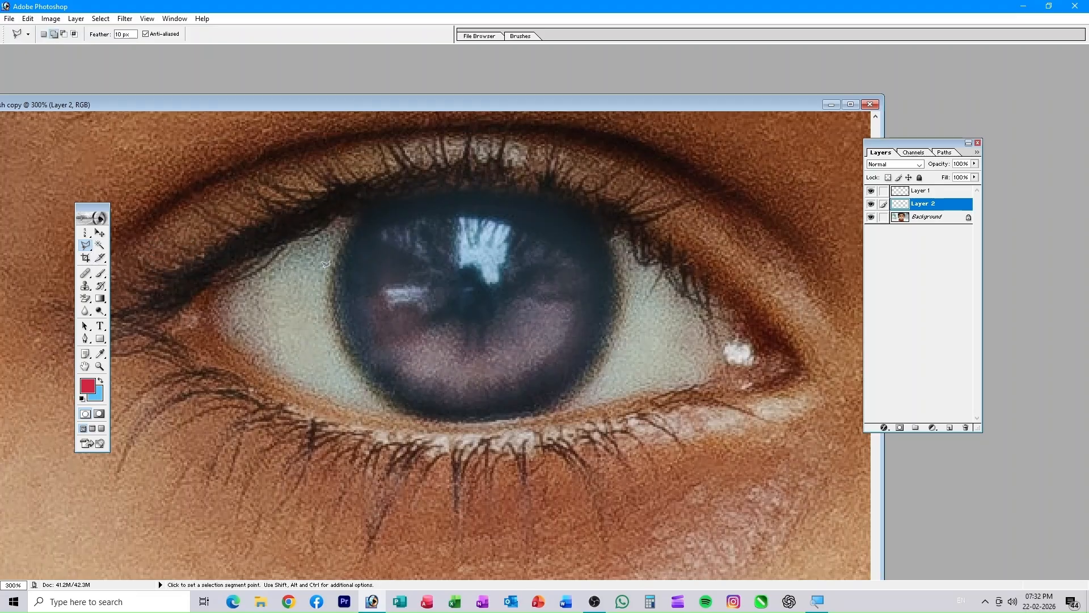
click(351, 219)
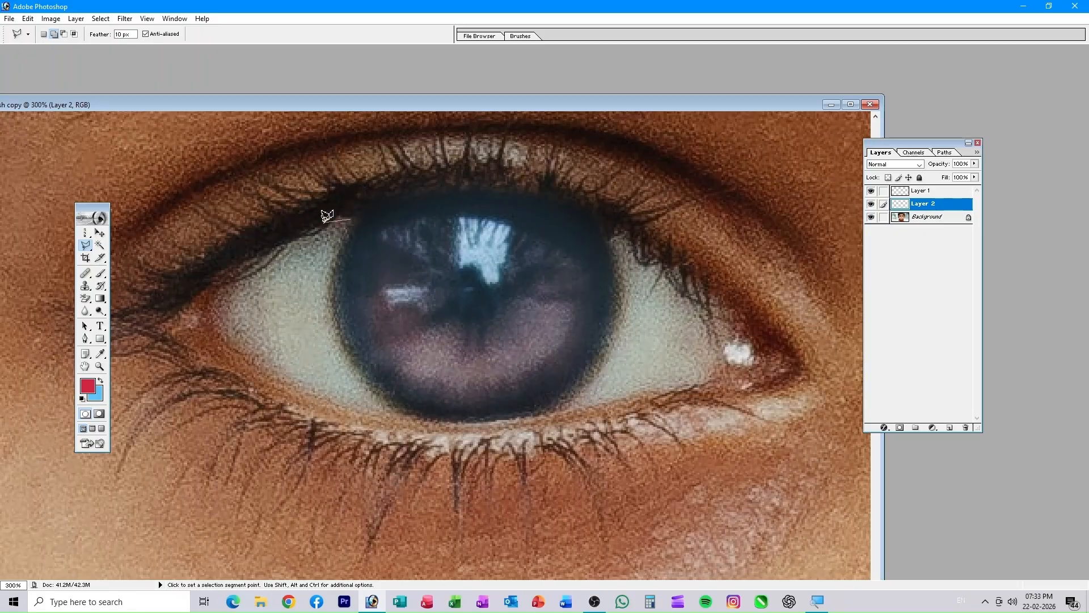
click(277, 247)
click(216, 312)
click(257, 363)
click(361, 411)
click(341, 332)
click(326, 276)
click(354, 213)
- Outline the eye white on the right side of the same iris
click(576, 402)
click(610, 343)
click(612, 234)
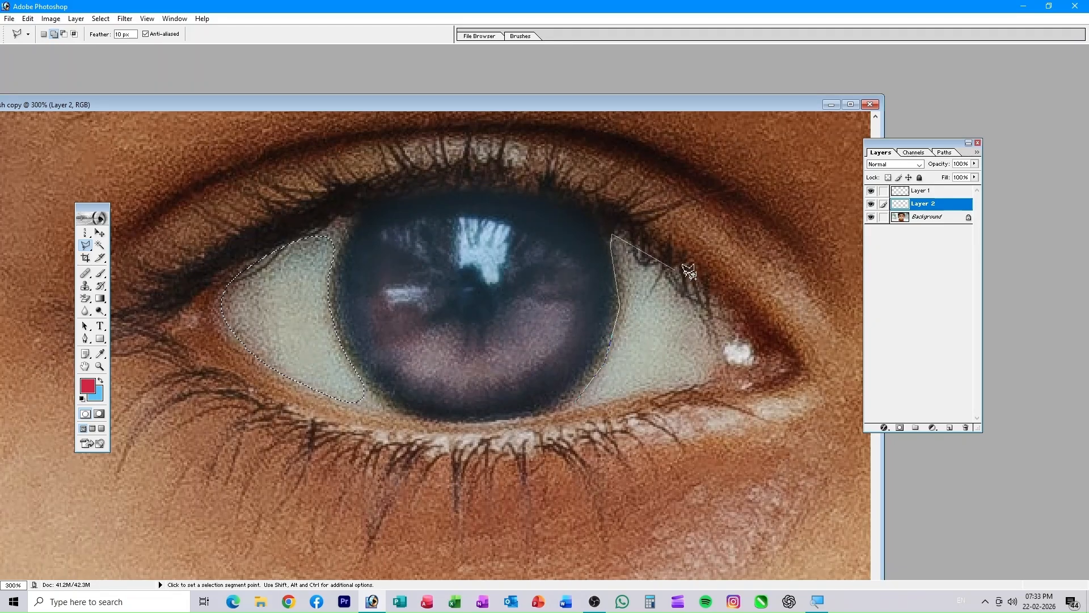
click(737, 335)
click(752, 366)
click(576, 400)
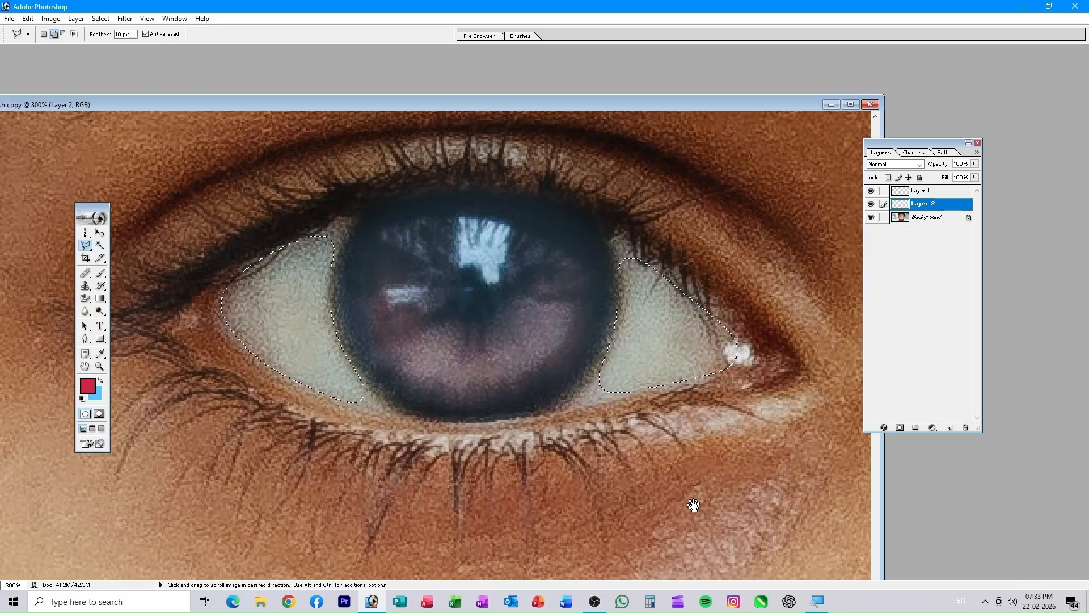
- Pan to the other eye and outline the eye white beside its iris
drag(692, 506, 287, 524)
drag(674, 424, 176, 443)
mouse_move(563, 418)
mouse_down()
mouse_move(349, 434)
mouse_move(178, 430)
mouse_up()
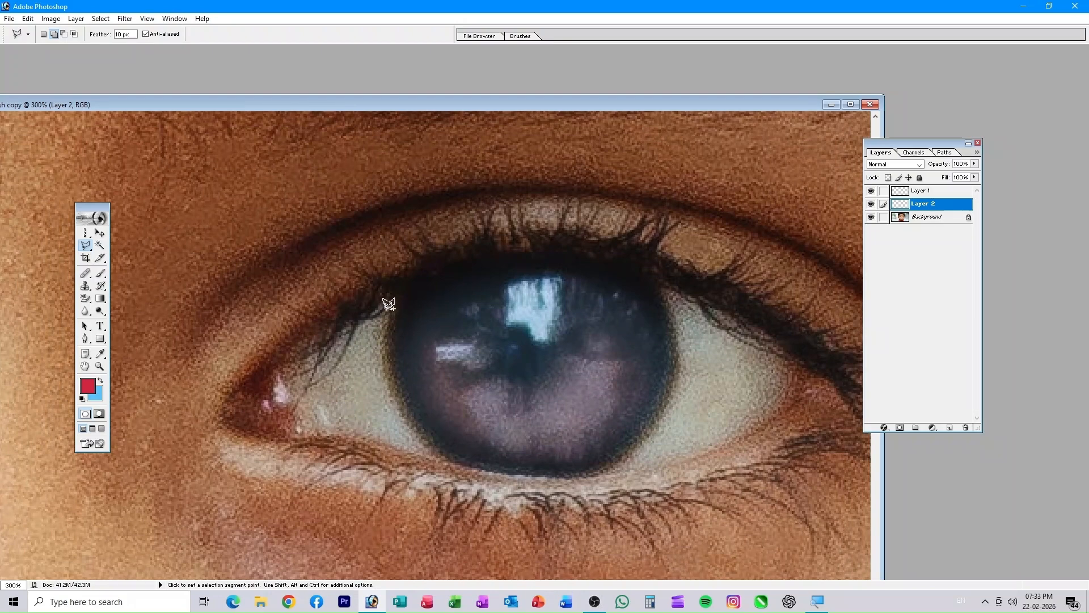
click(388, 307)
click(295, 404)
click(317, 433)
click(426, 456)
click(390, 404)
click(382, 337)
click(388, 303)
- Outline the second eye's remaining white, completing all four eye-white selections
click(672, 299)
click(686, 366)
click(618, 473)
click(704, 458)
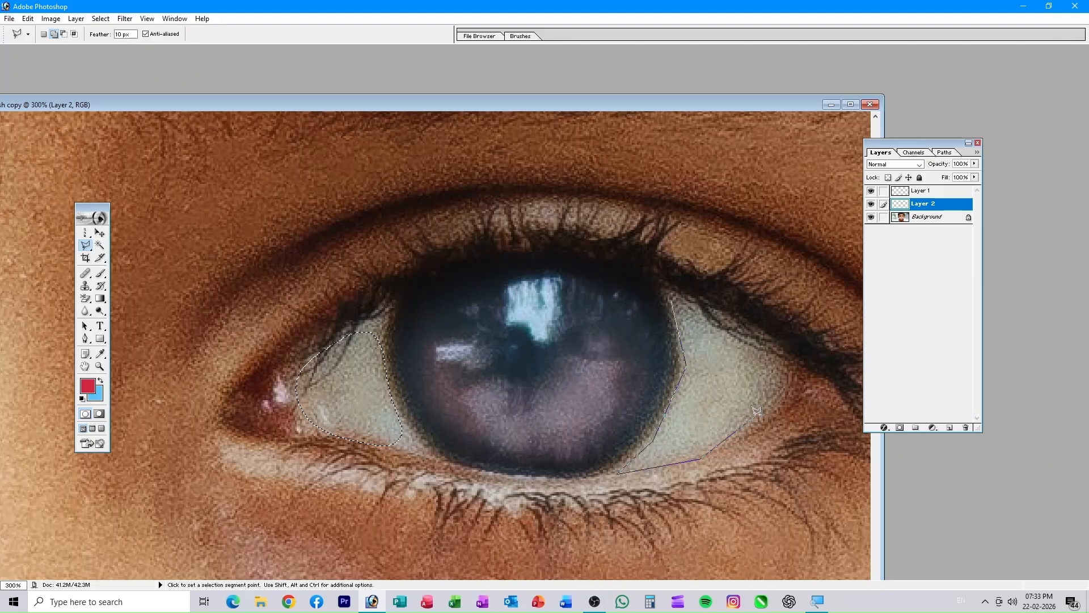
click(782, 416)
click(795, 389)
click(775, 343)
click(673, 300)
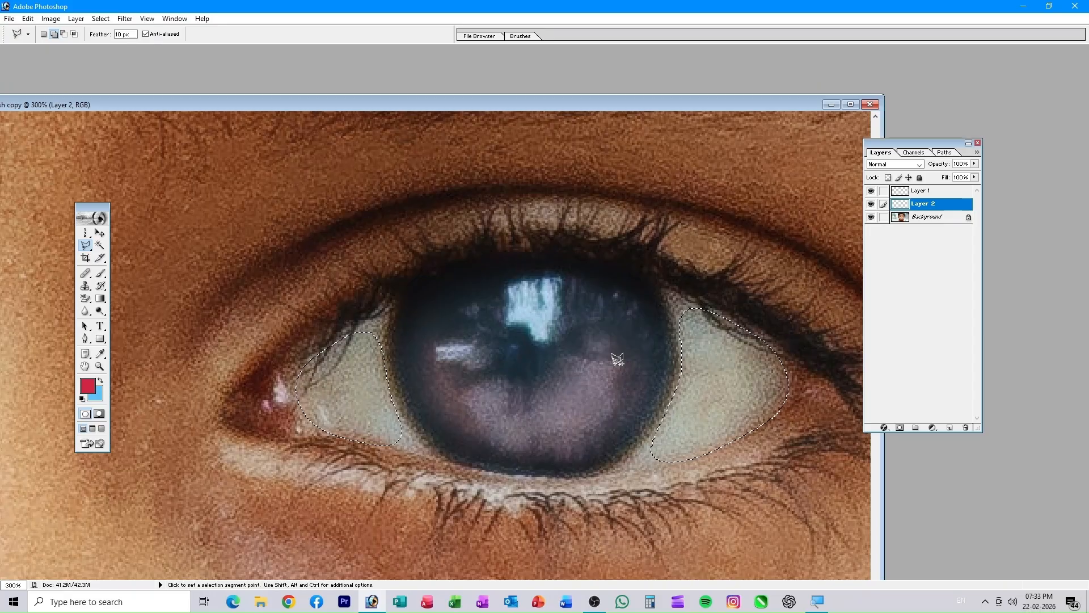
key(ctrl+0)
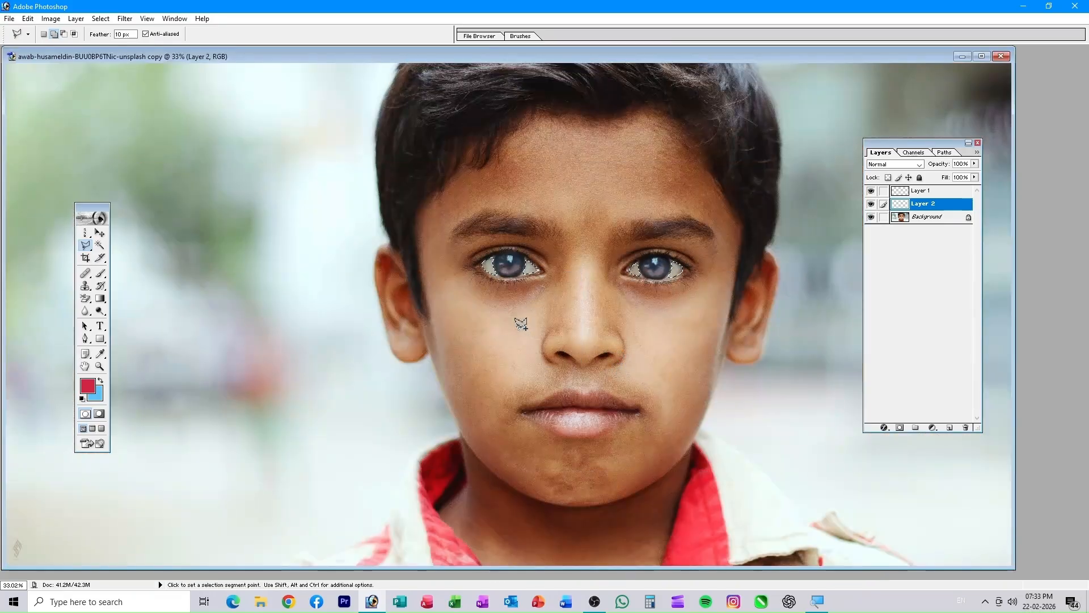
- Set the background colour to red F11721 in the Color Picker
click(96, 397)
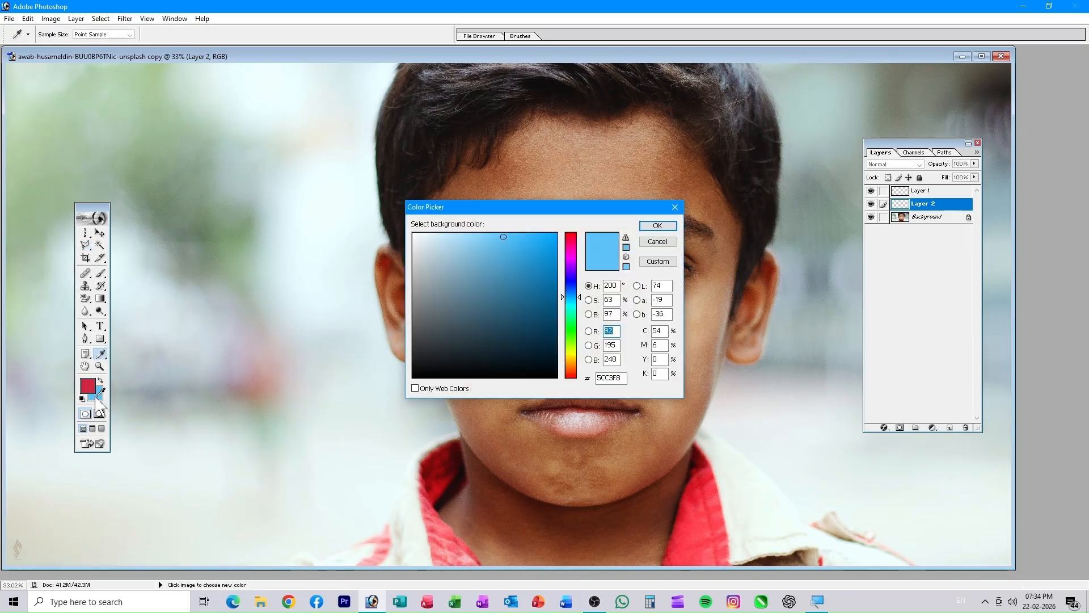
click(572, 233)
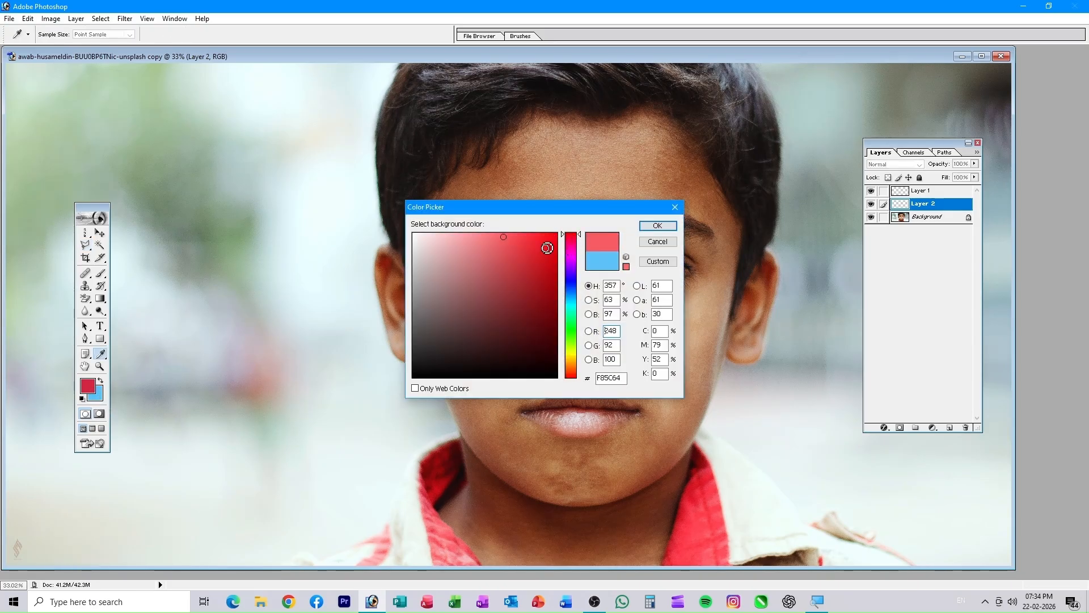
click(544, 241)
click(657, 226)
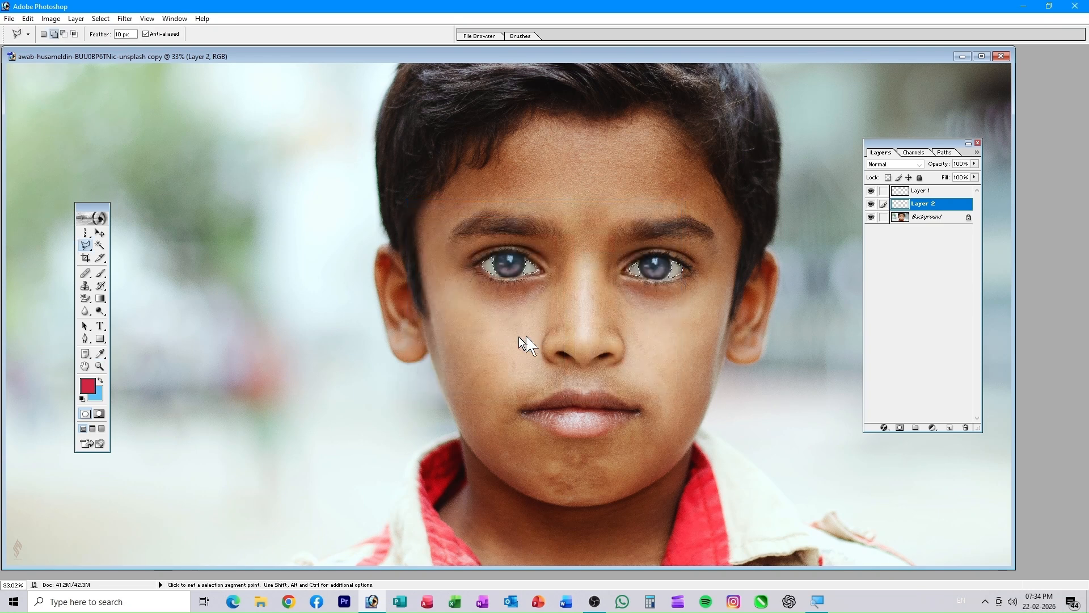
- Fill the eye-white selections on Layer 2 with red, deselect, and toggle the layer to compare
key(l)
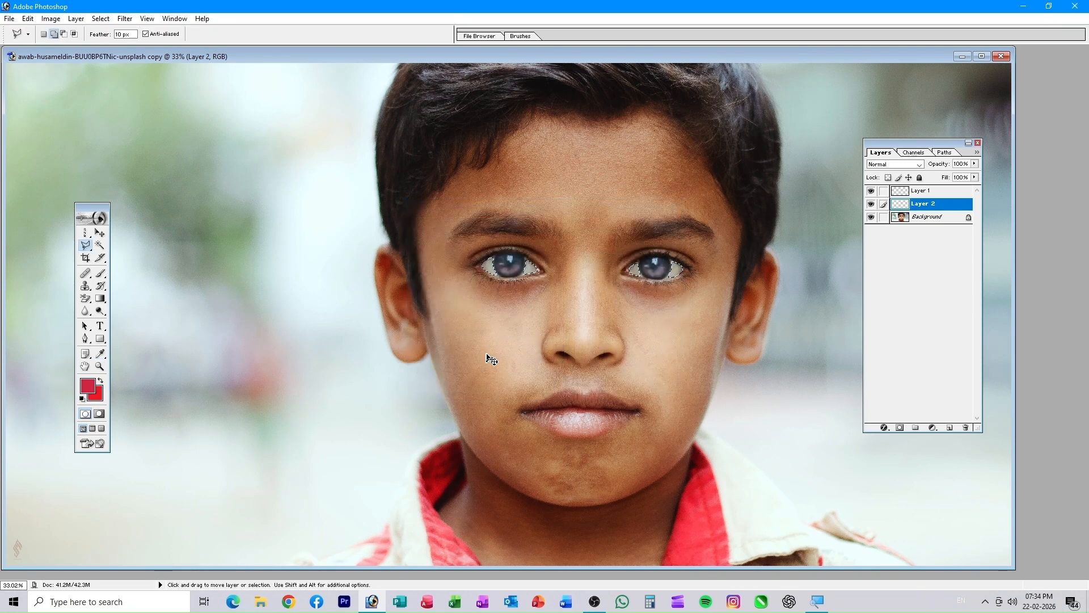
key(ctrl+BackSpace)
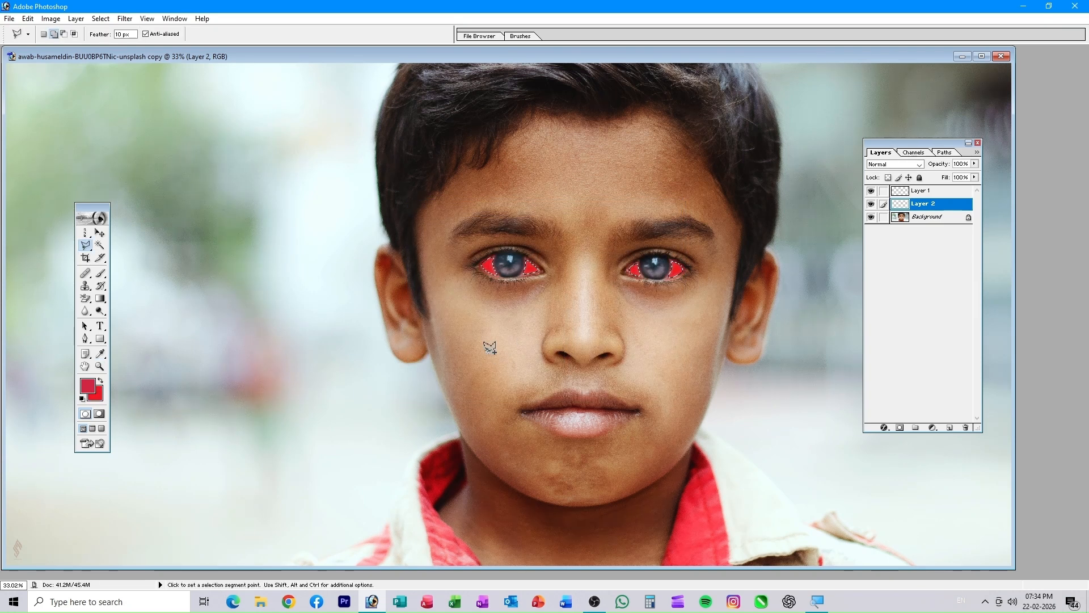
key(ctrl+d)
click(871, 206)
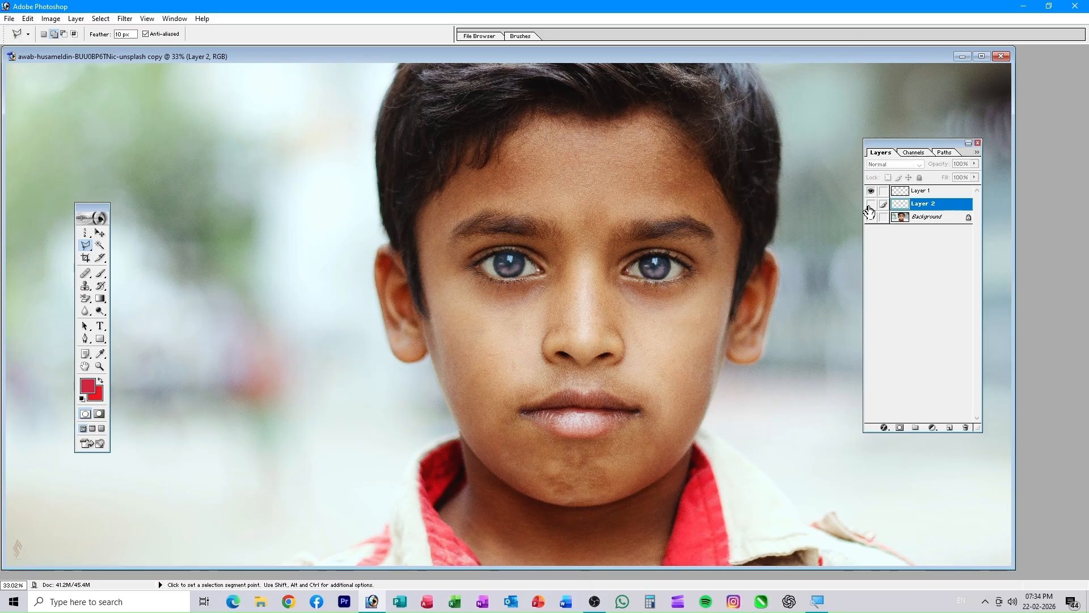
click(870, 205)
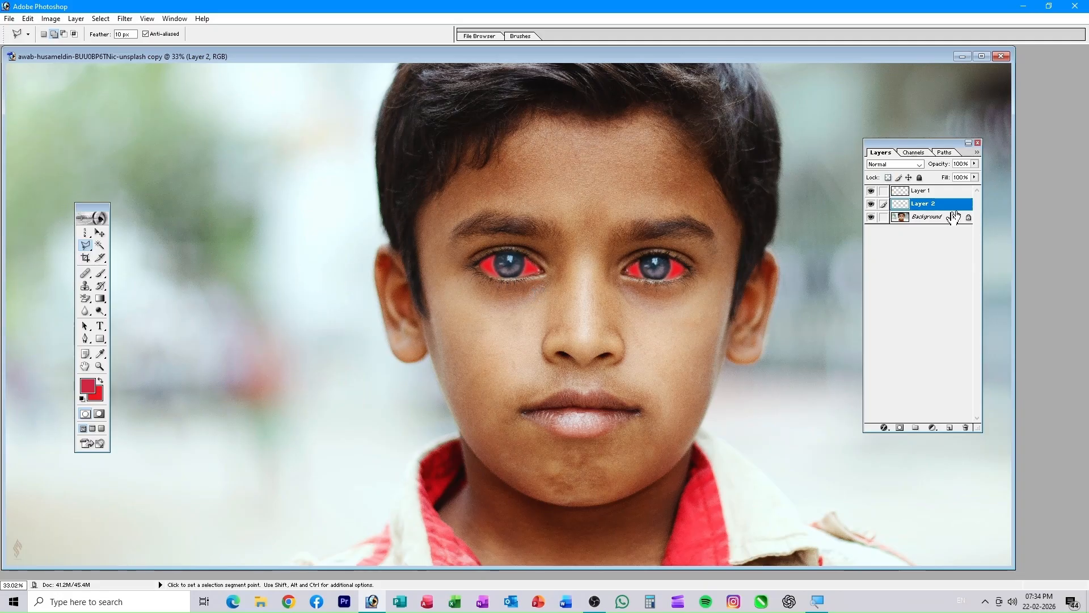
- Lower Layer 2 opacity to 60% to soften the red eye whites
click(974, 164)
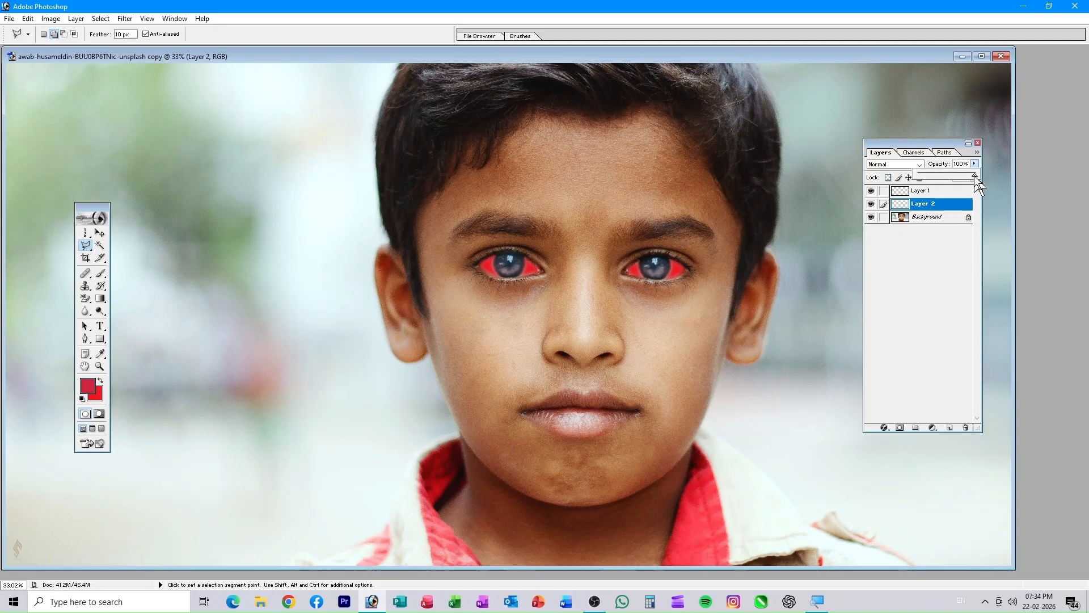
drag(975, 176, 951, 207)
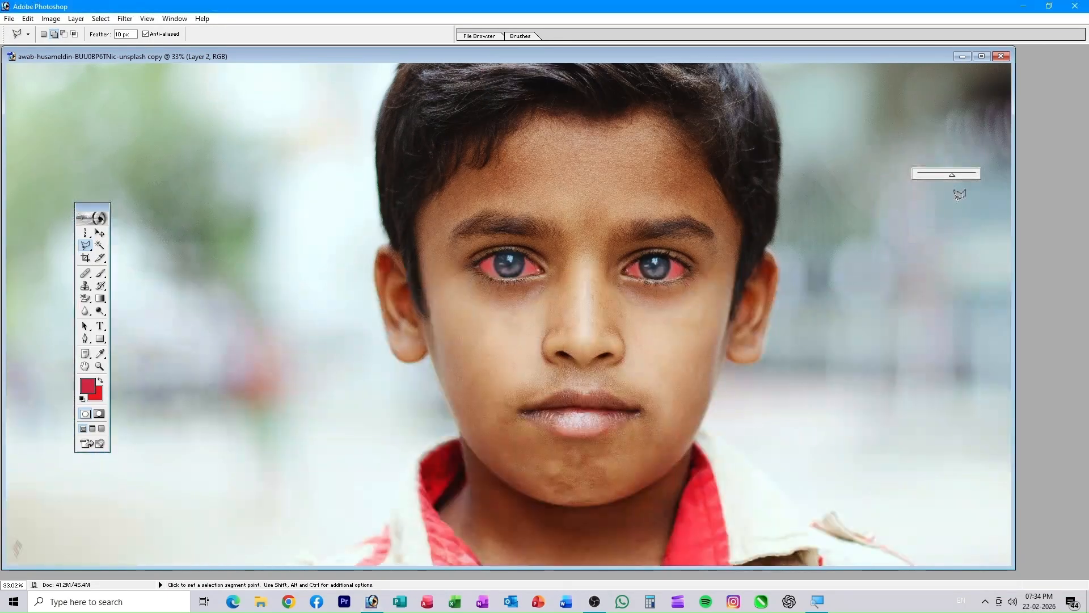
click(1063, 244)
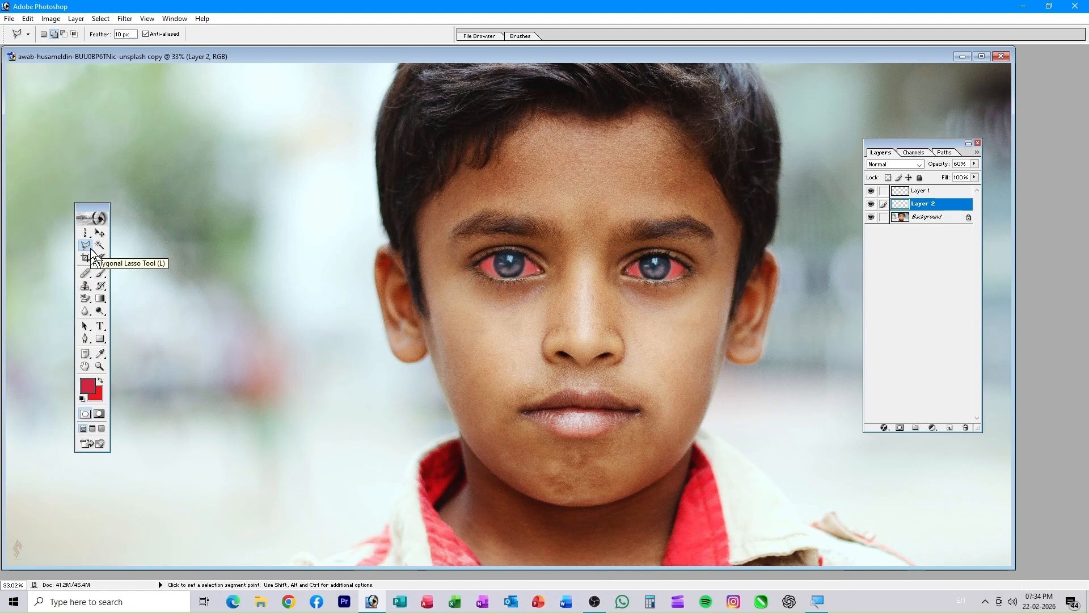
drag(89, 250, 126, 257)
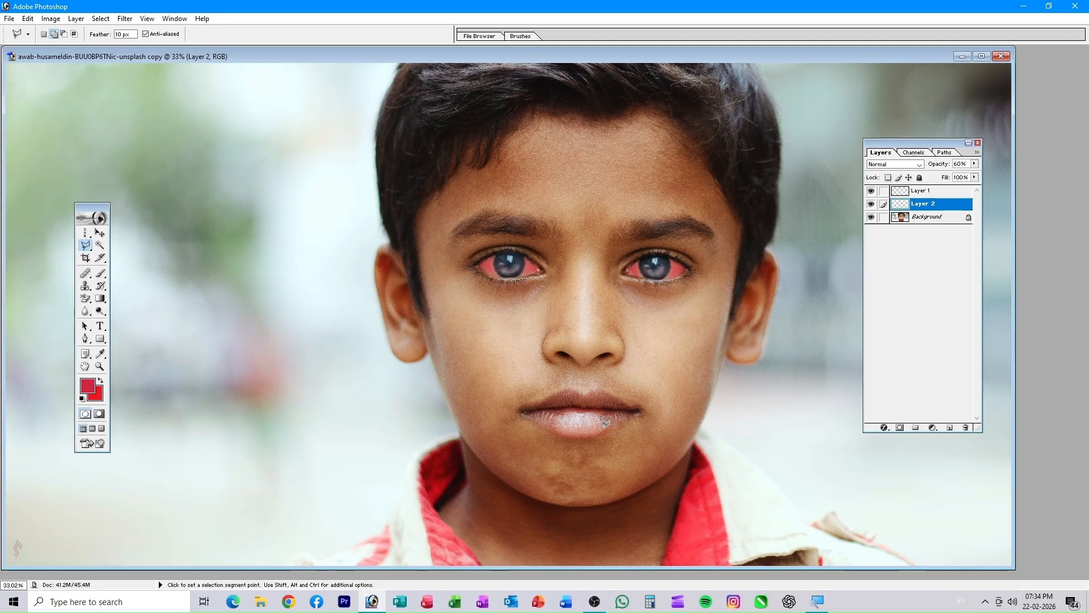
- Add a new empty Layer 3 and zoom to 200% on the boy's lips
click(948, 429)
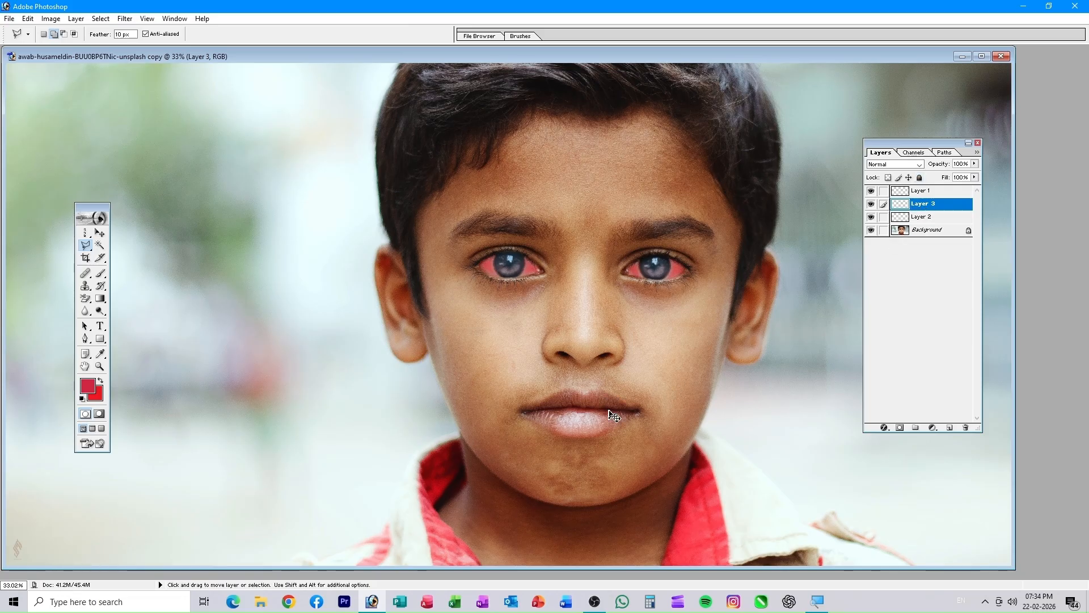
key(ctrl+plus)
key(ctrl+plus)
key(ctrl+plus)
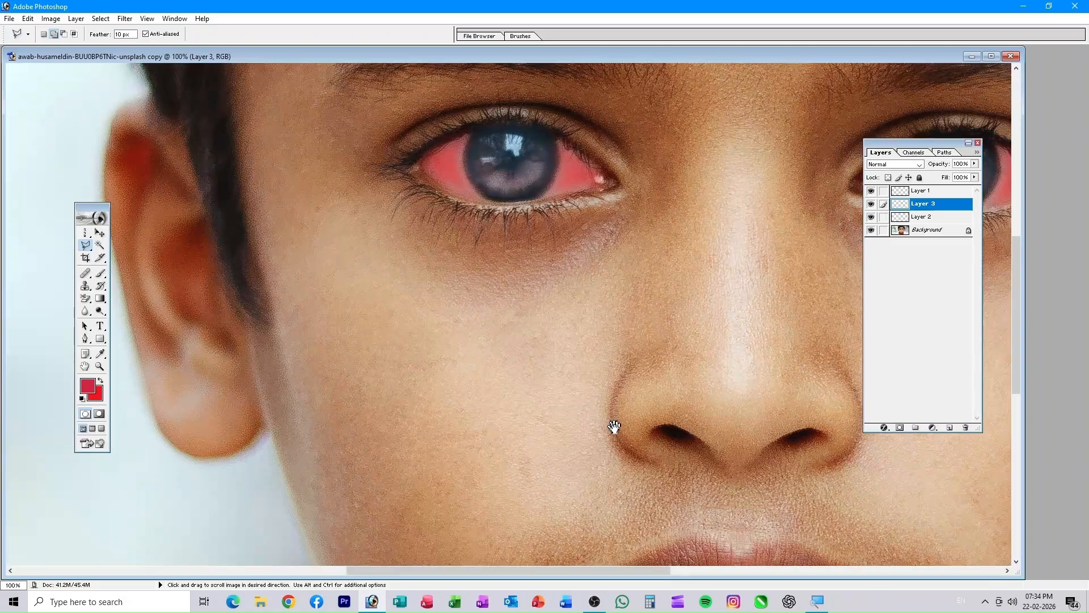
key(space)
drag(615, 431, 346, 142)
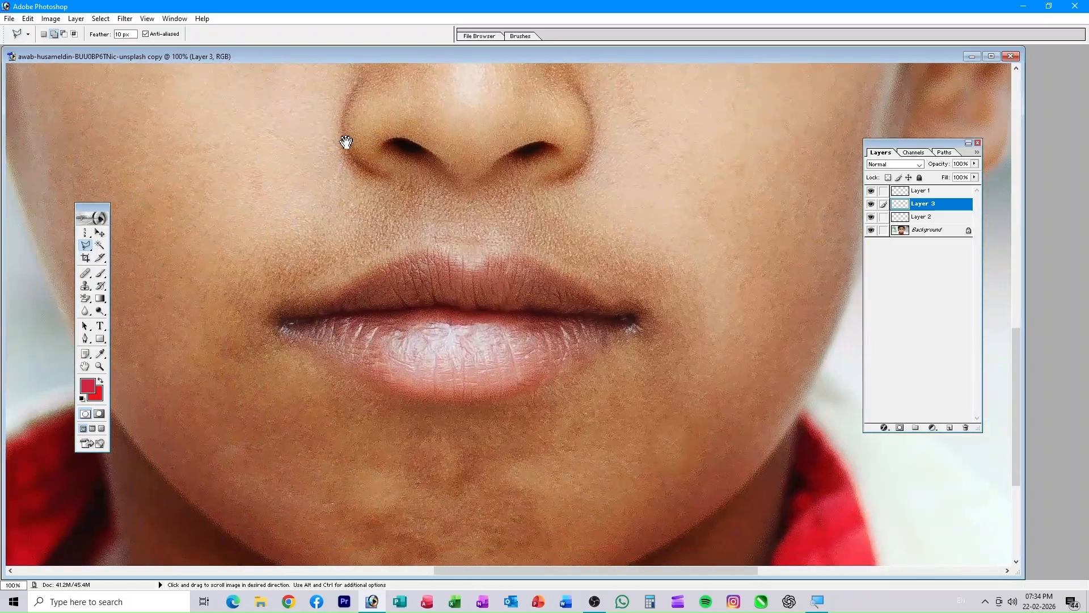
key(ctrl+plus)
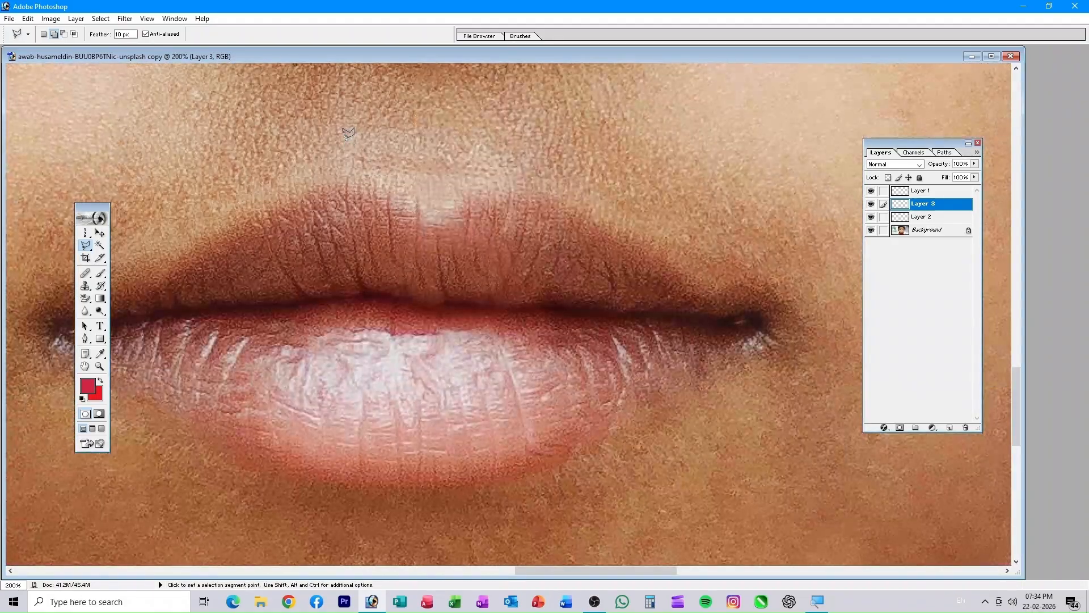
key(space)
mouse_move(342, 138)
mouse_down()
mouse_move(465, 199)
mouse_move(458, 192)
mouse_up()
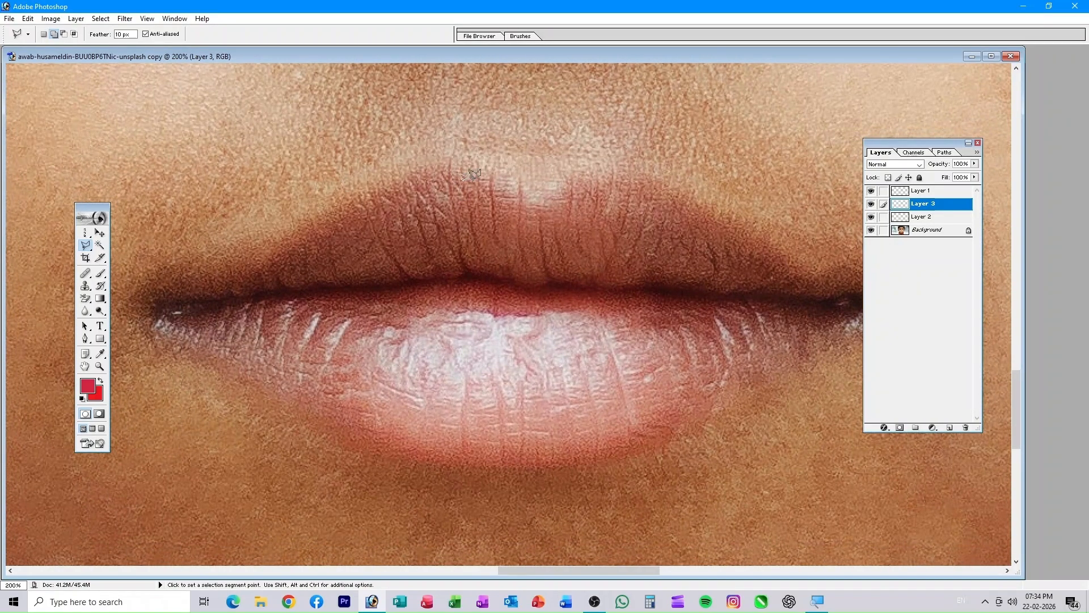
- Trace the lip outline with the Polygonal Lasso around the near corner and lower lip
click(436, 178)
click(247, 272)
click(154, 296)
click(160, 329)
click(298, 389)
click(438, 461)
click(622, 452)
click(849, 326)
- Trace the far corner and upper lip edge, close the lip selection, and zoom out to fit
drag(834, 324, 556, 373)
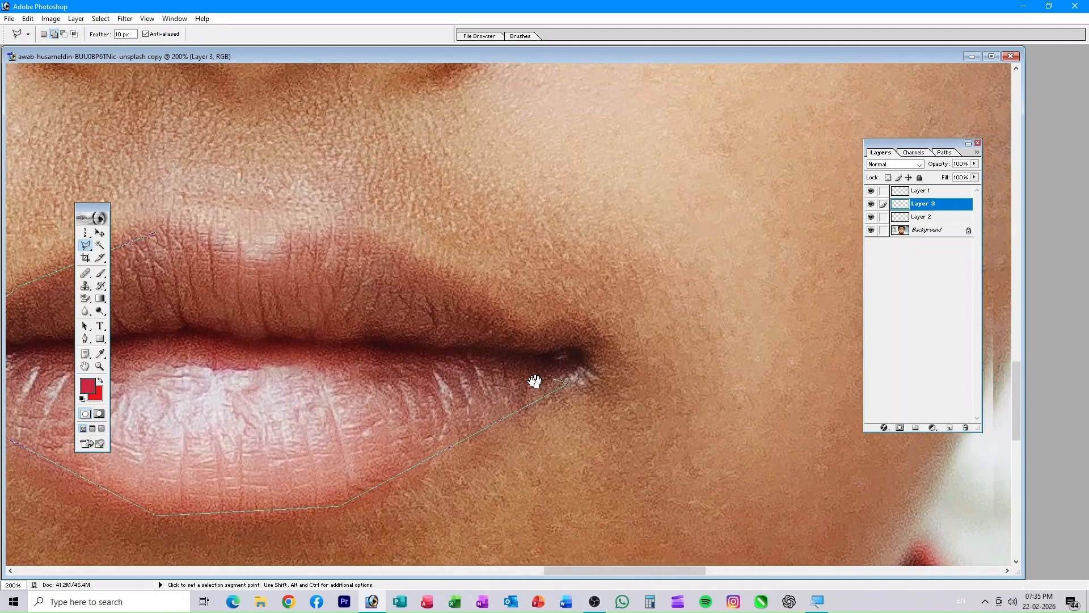
click(559, 351)
click(502, 337)
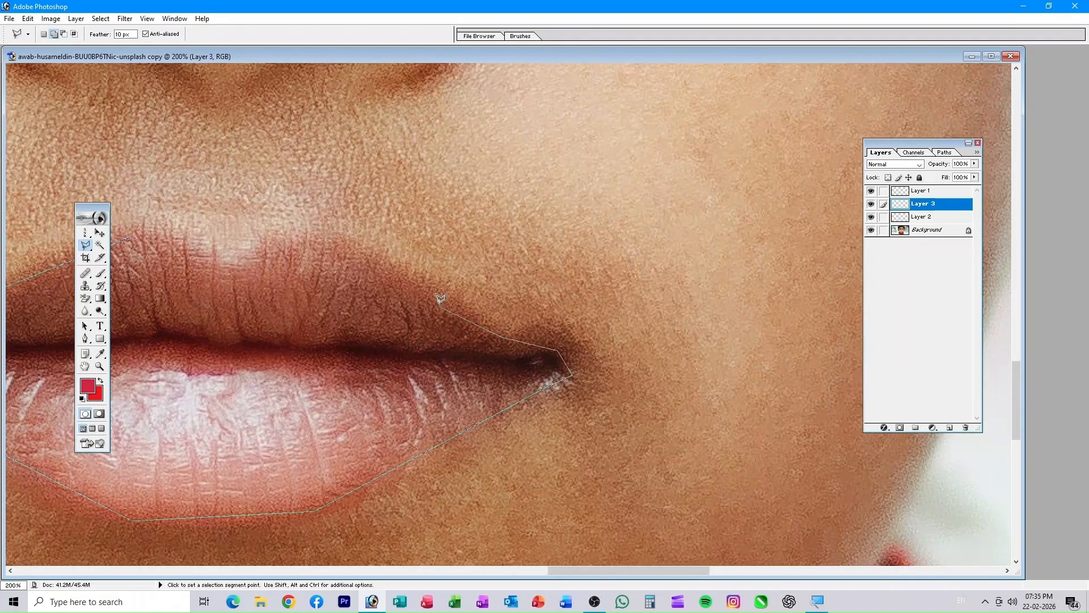
click(430, 290)
click(278, 245)
click(240, 274)
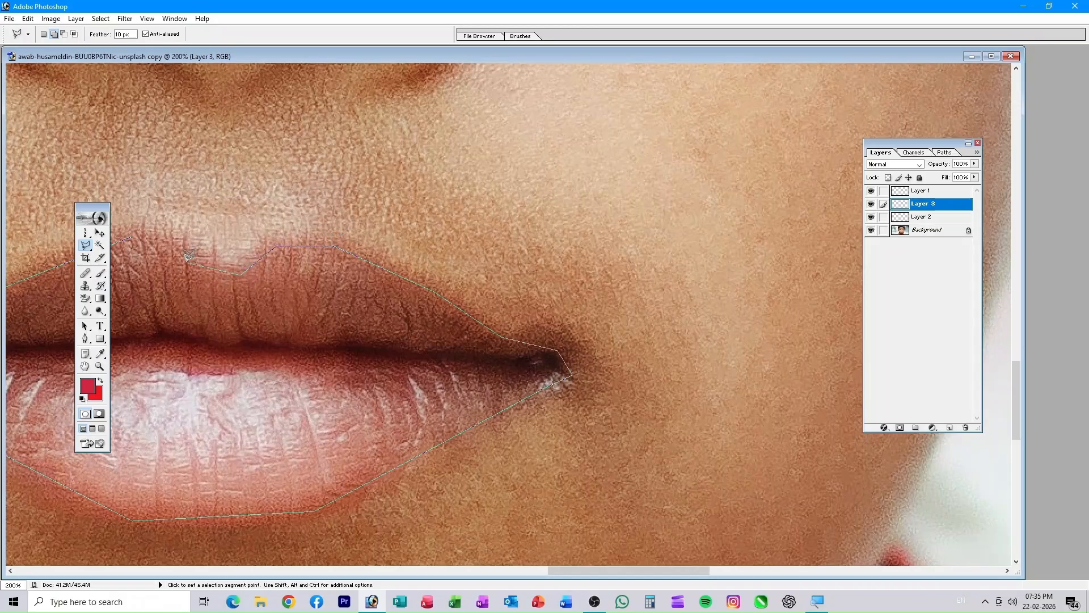
click(129, 229)
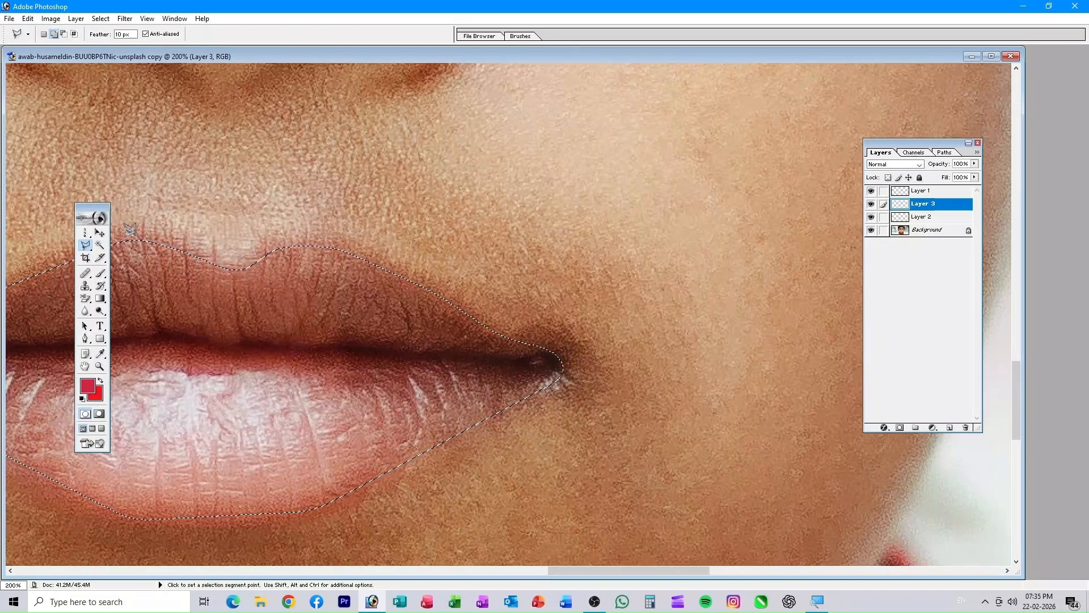
drag(284, 360, 635, 294)
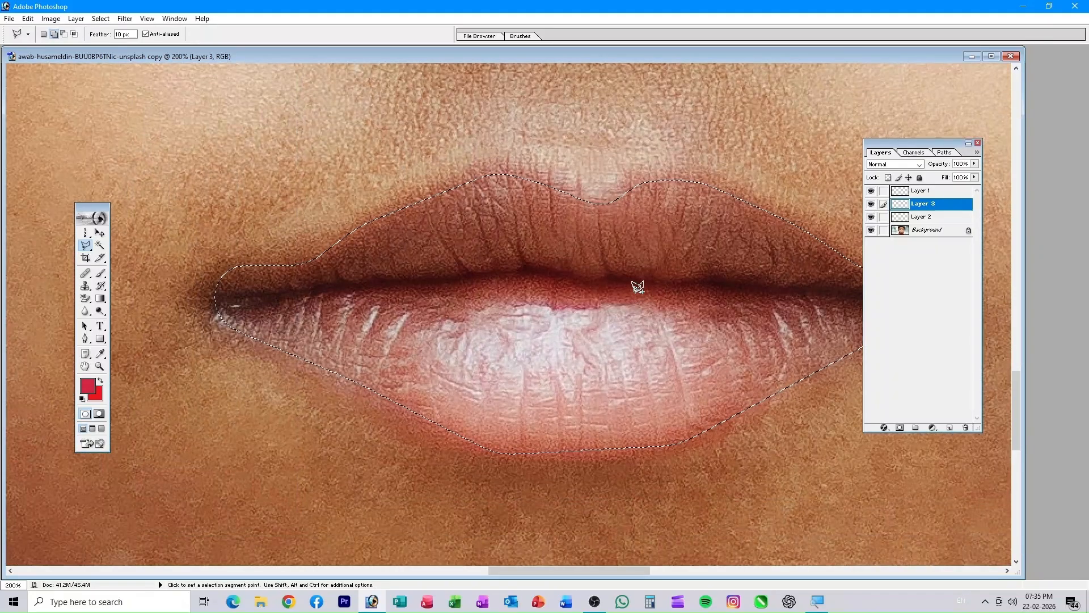
key(ctrl+0)
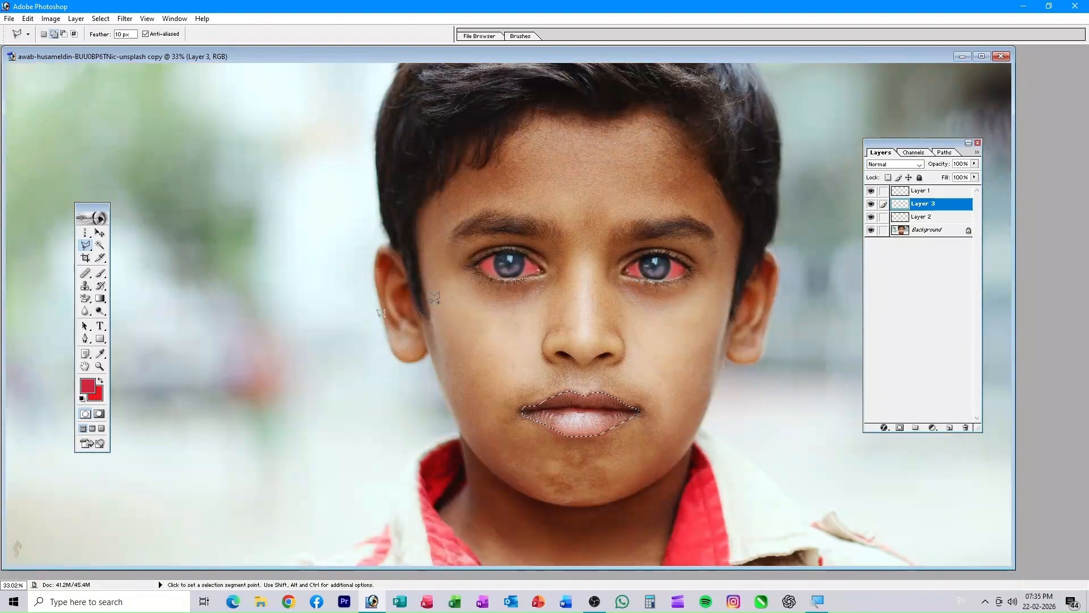
- Change the background colour to a light magenta, F333E8
click(97, 395)
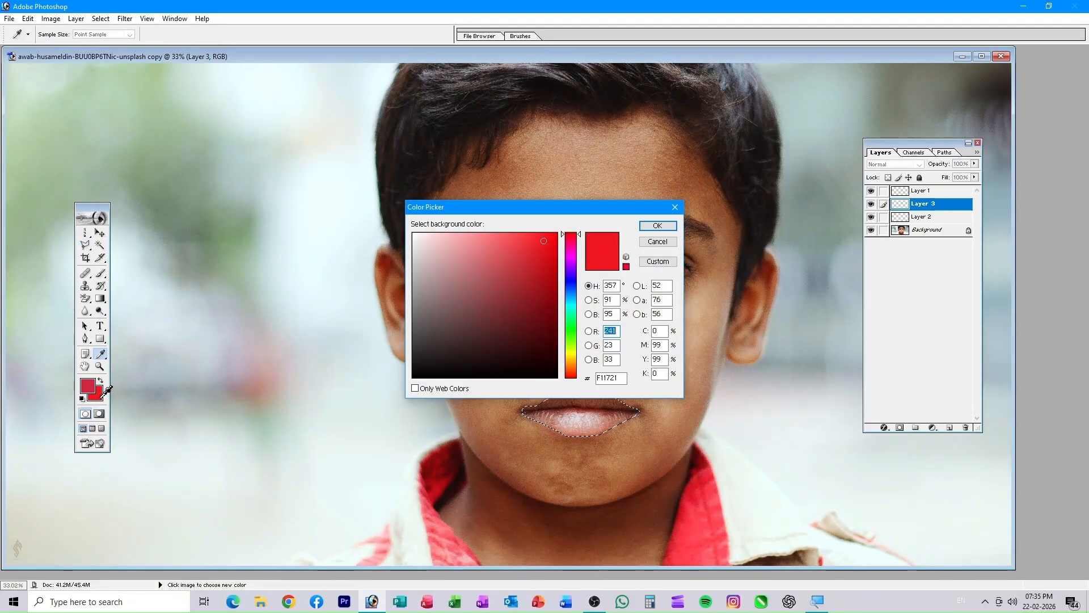
click(571, 256)
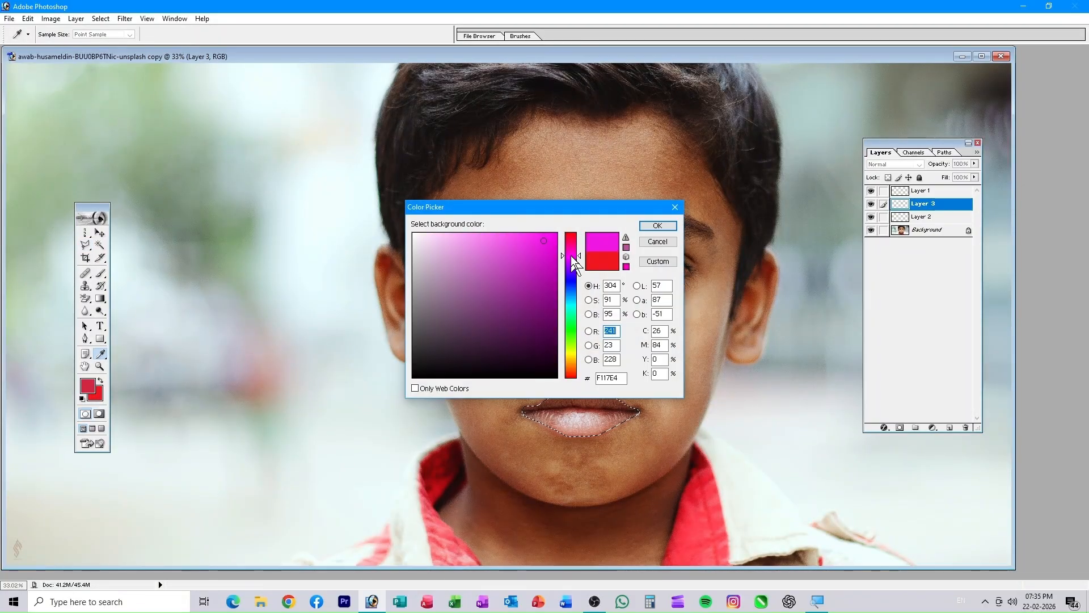
click(527, 240)
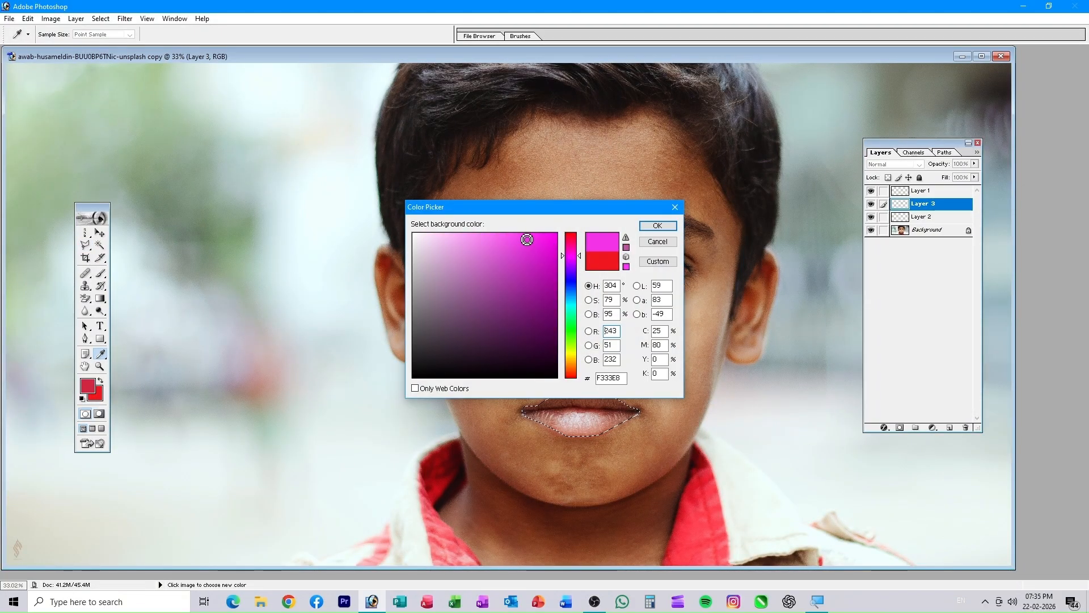
click(655, 226)
key(l)
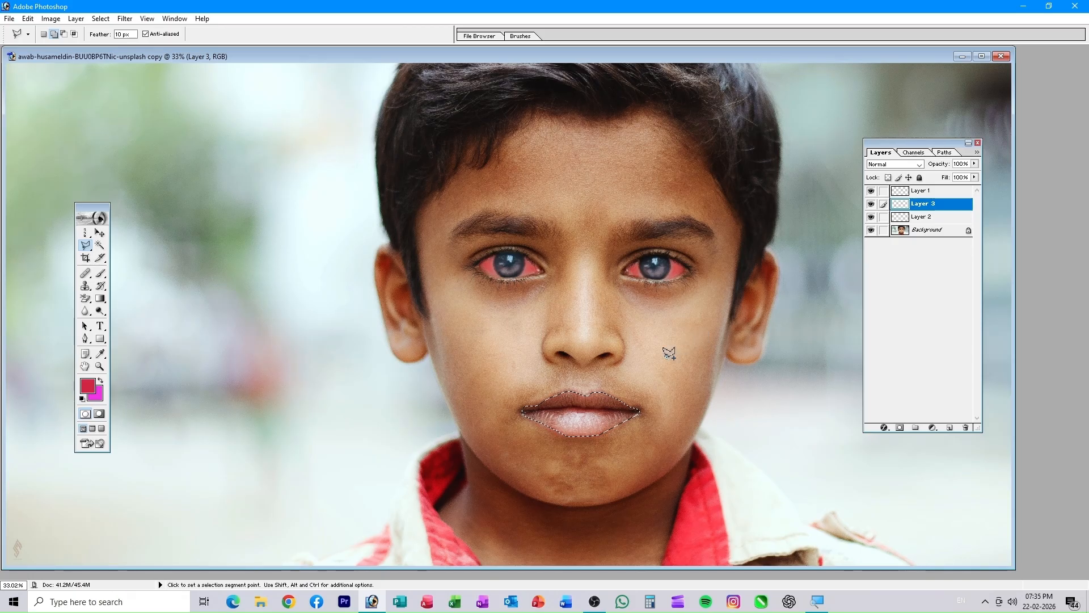
- Fill the lip selection with magenta, deselect, and lower Layer 3's opacity
key(ctrl+BackSpace)
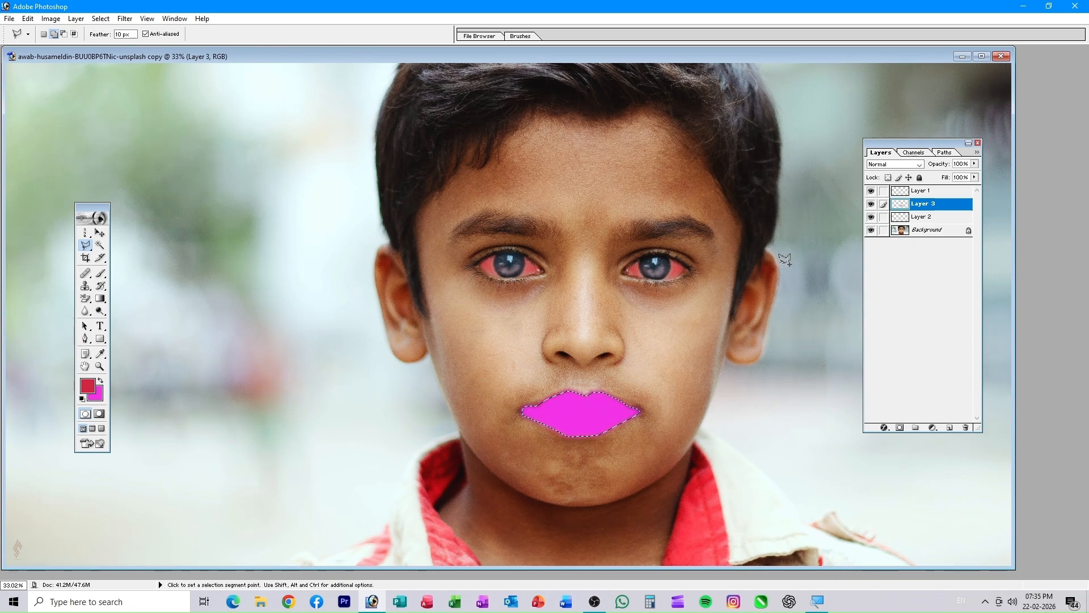
key(ctrl+d)
click(974, 163)
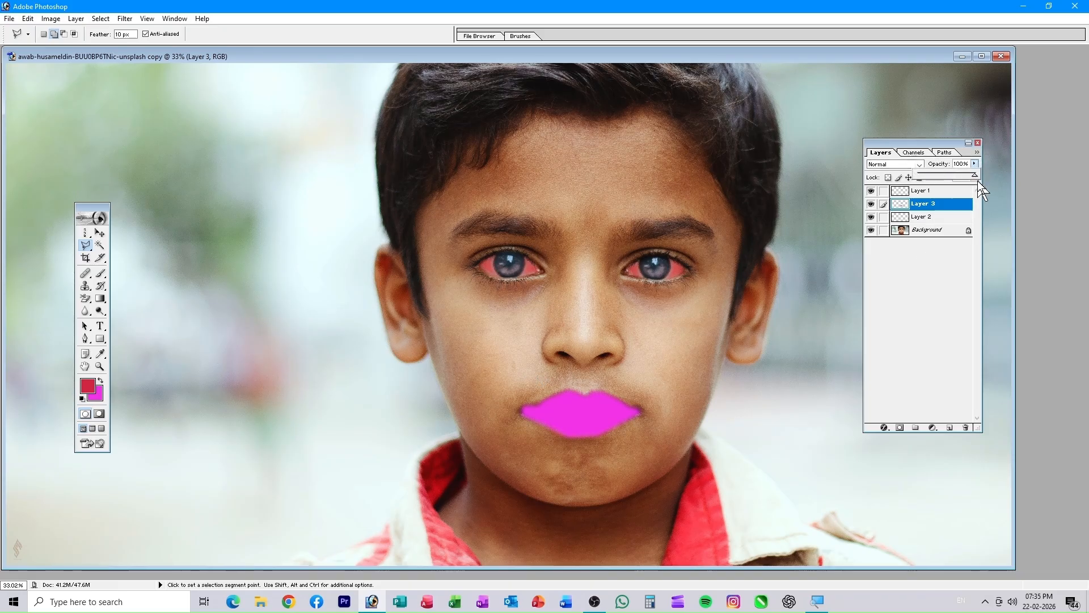
drag(952, 182, 933, 199)
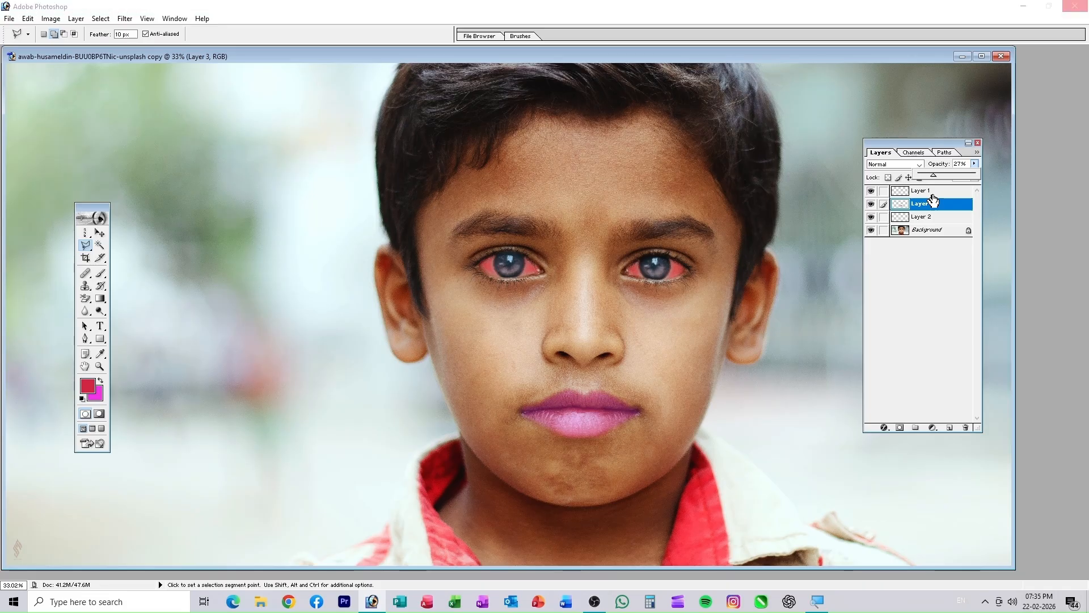
key(F7)
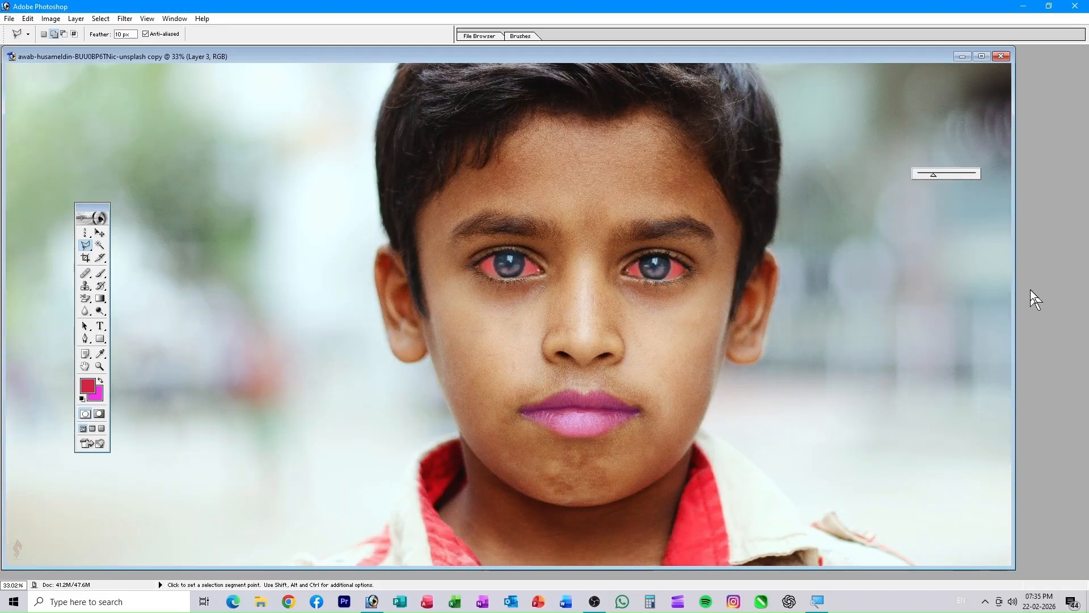
key(F7)
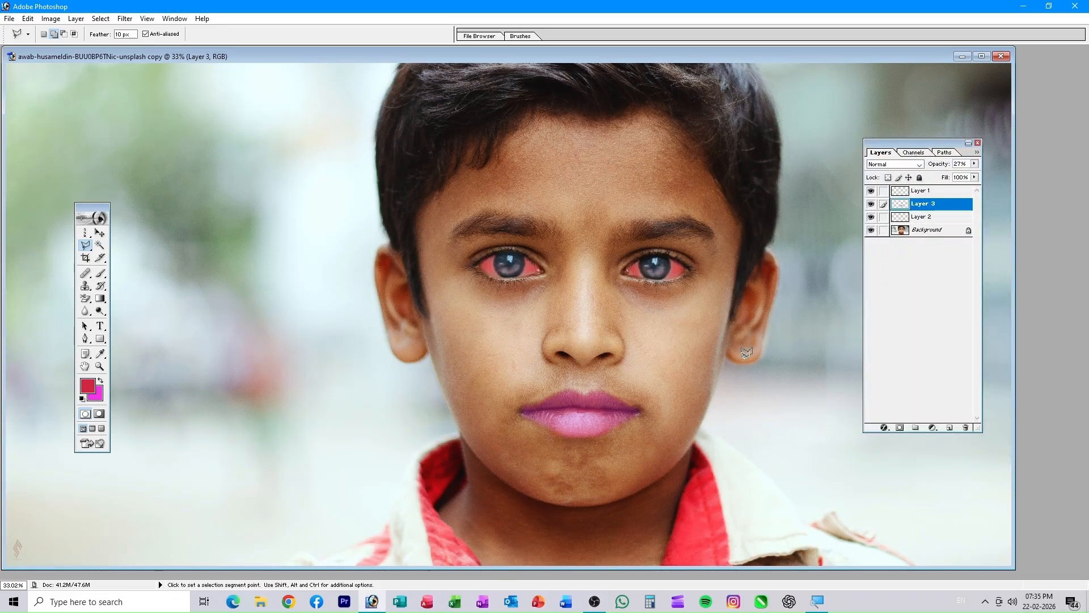
- Toggle Layer 3's visibility repeatedly to compare the lips with and without magenta
click(871, 206)
click(871, 208)
click(871, 208)
click(871, 208)
click(871, 207)
click(872, 208)
click(975, 164)
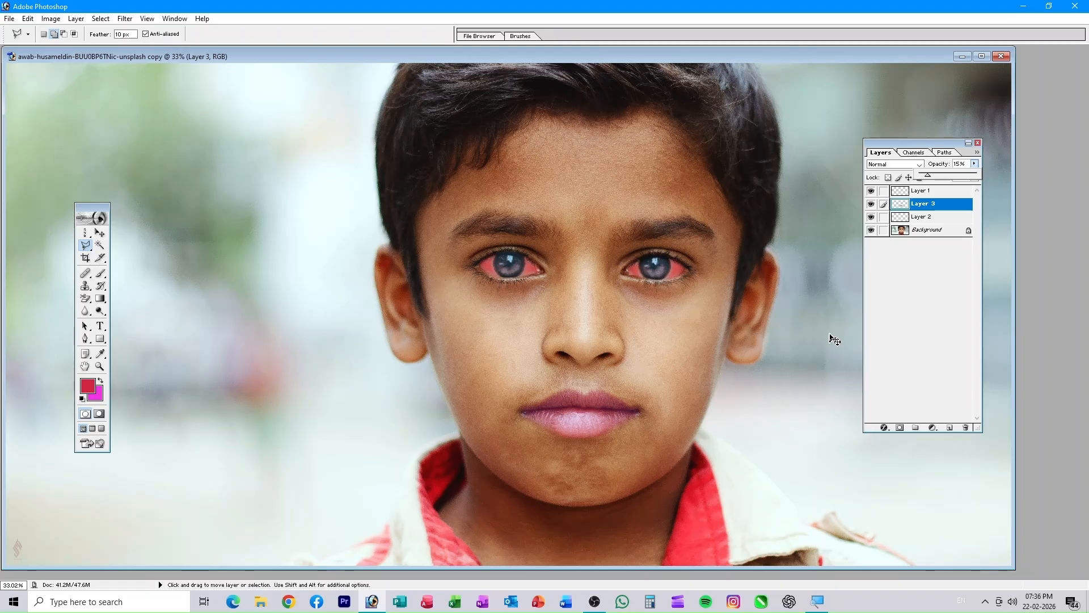
key(ctrl+alt+z)
- Undo the opacity change and pick coral red (F34033) as the background colour
key(ctrl+alt+z)
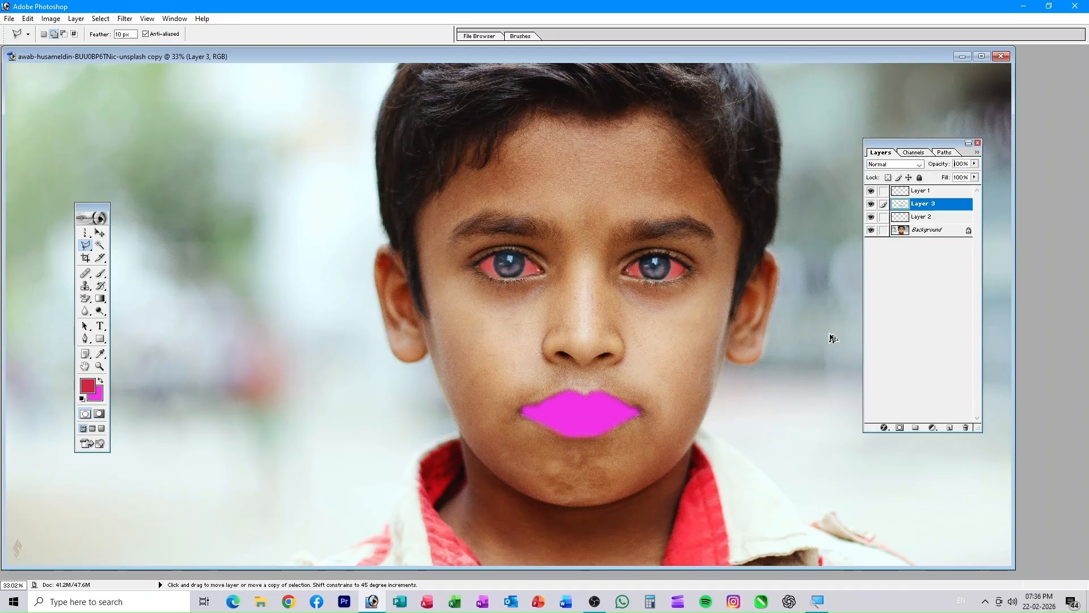
key(ctrl+alt+z)
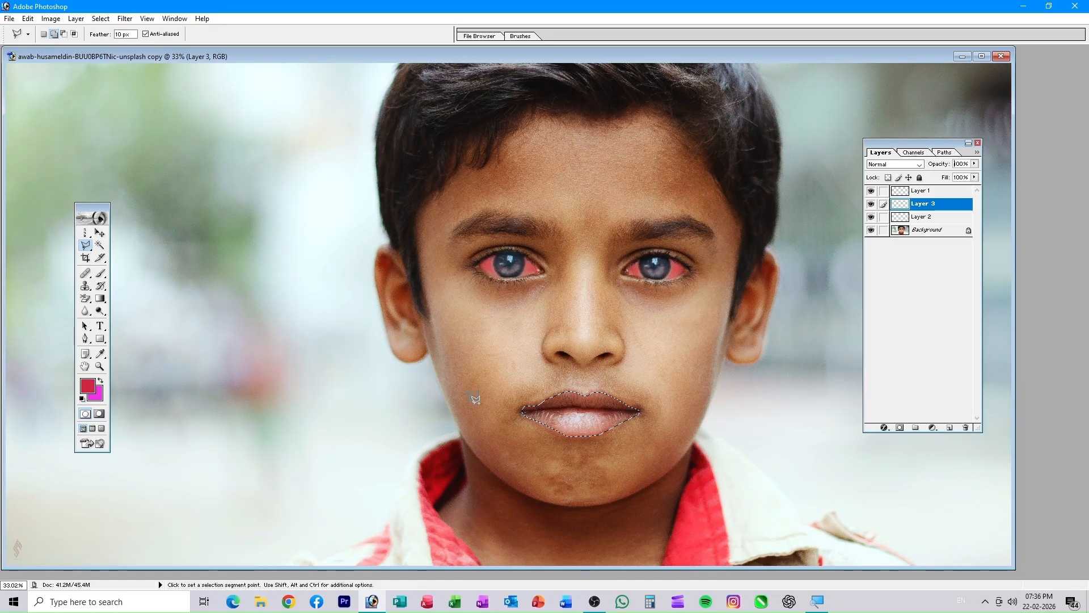
click(97, 396)
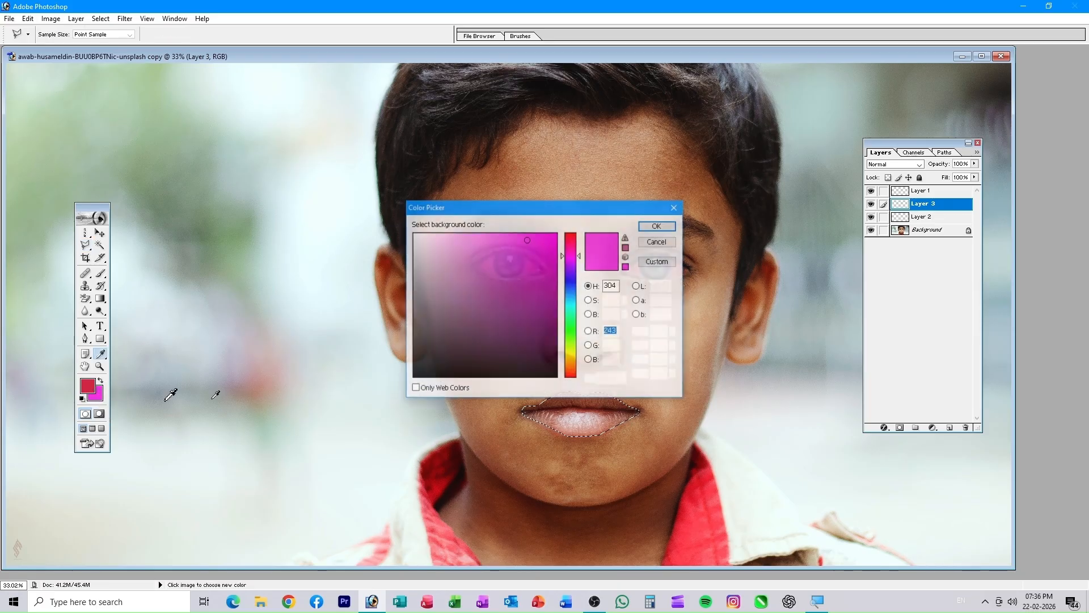
click(568, 237)
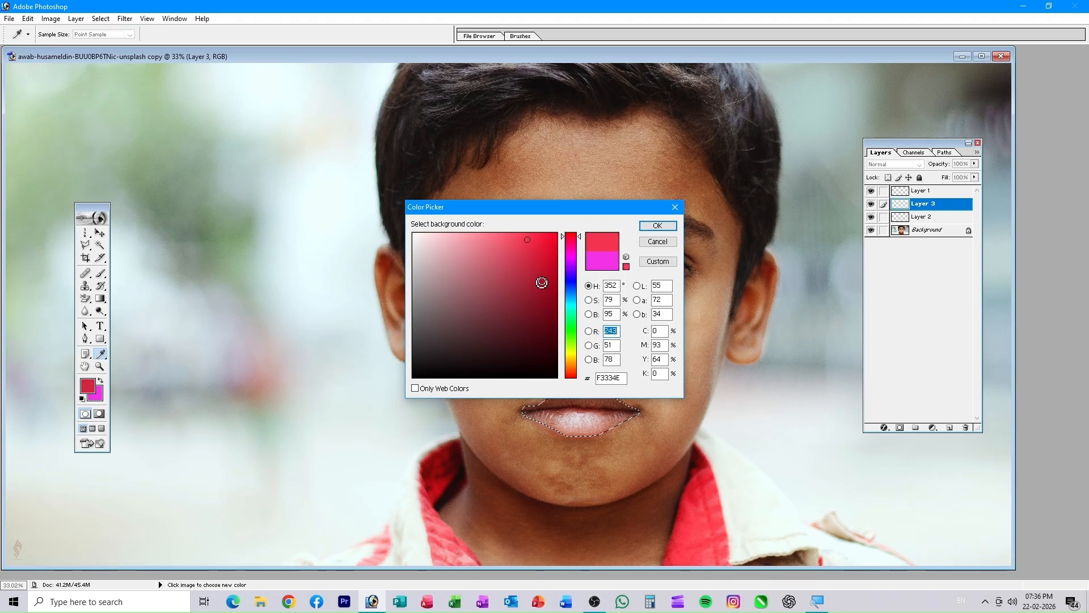
click(569, 376)
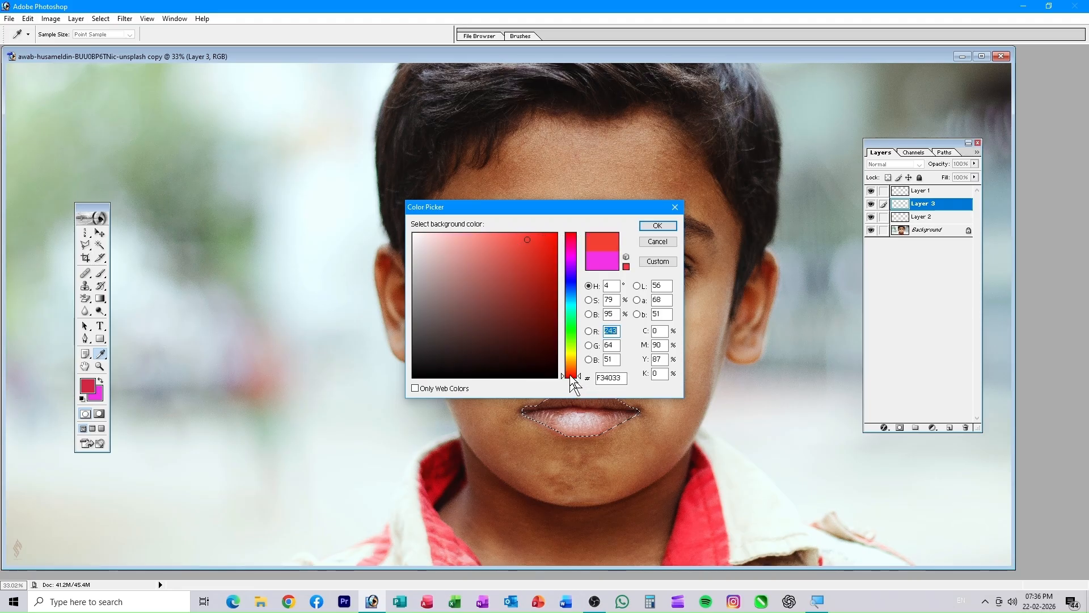
click(518, 240)
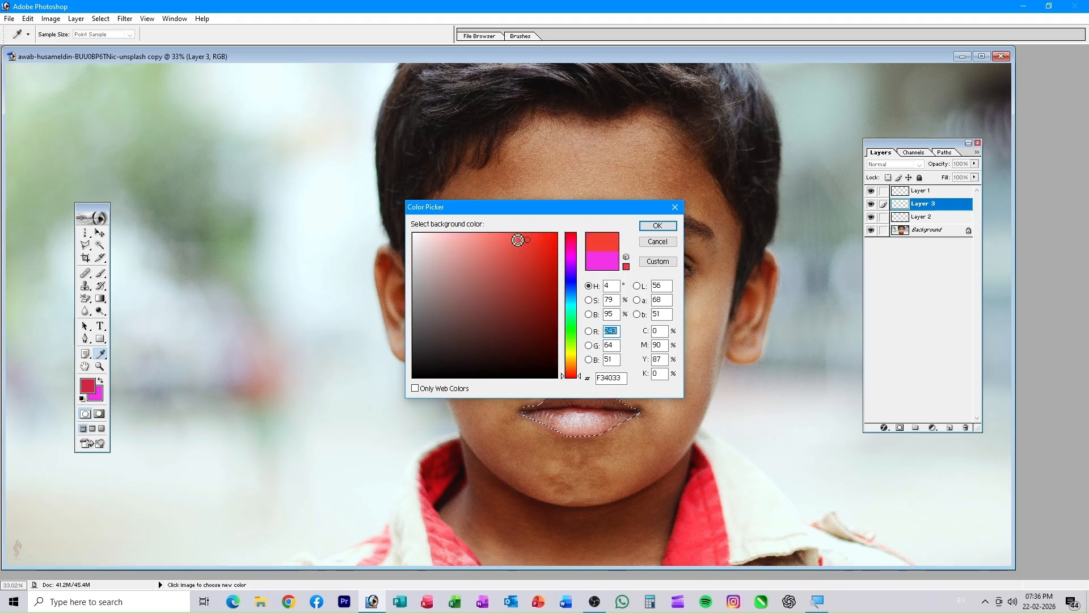
click(641, 225)
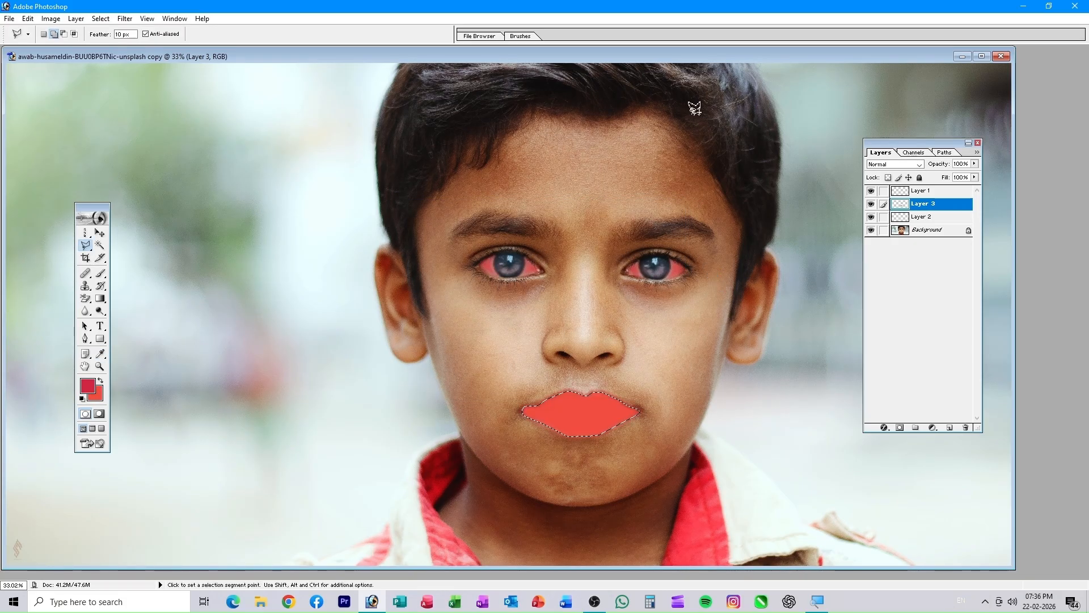
- Fade Layer 3's red lip fill to 37% opacity and deselect
click(974, 164)
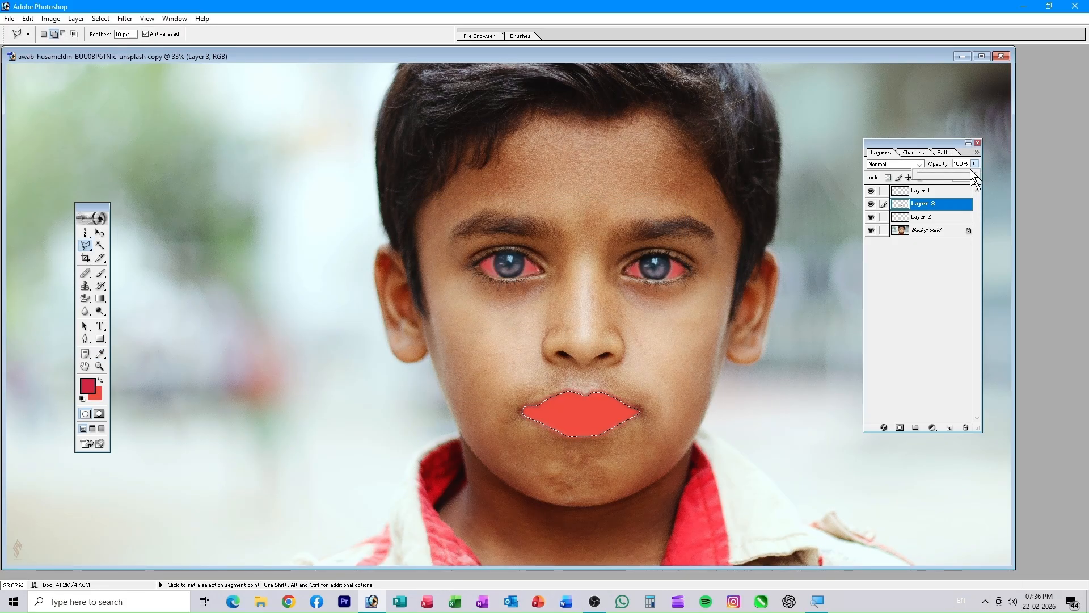
drag(973, 173, 939, 178)
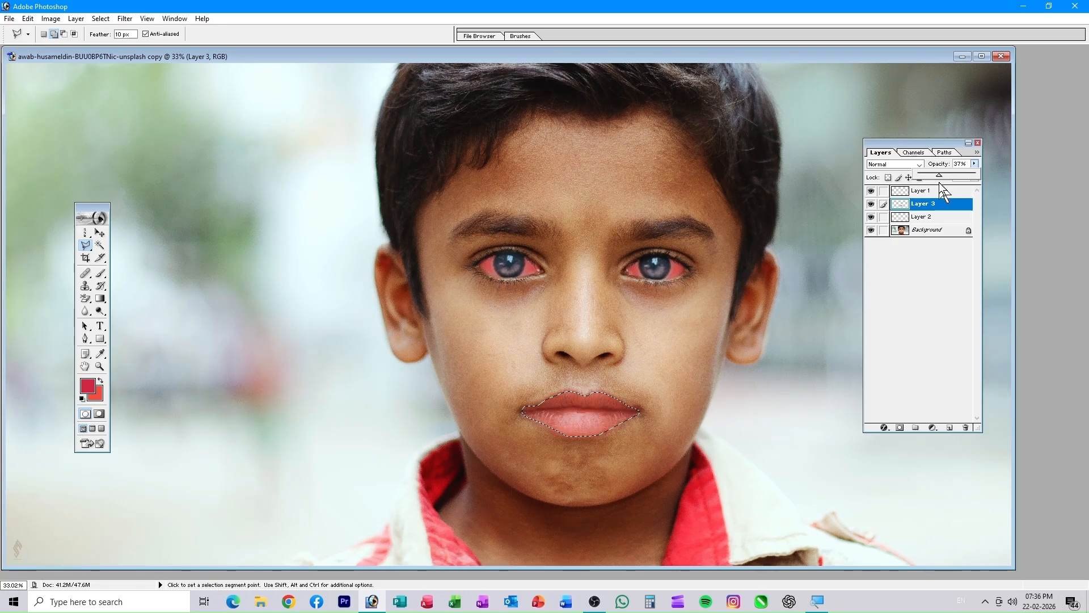
key(ctrl+d)
- Toggle the red lip layer on and off to compare, keeping its opacity at 37%
click(872, 207)
click(871, 208)
click(871, 208)
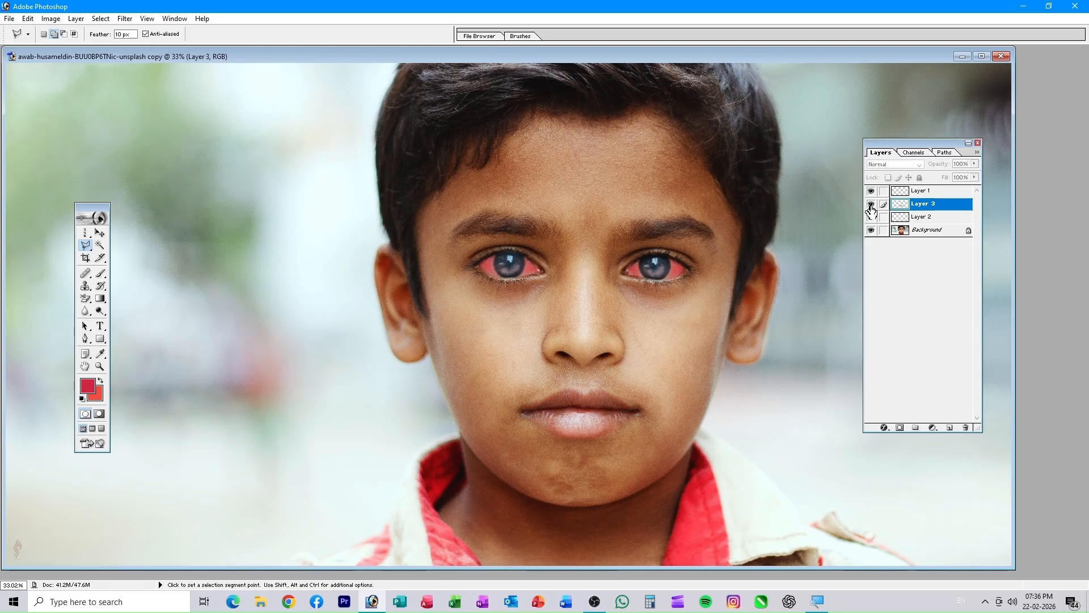
key(3)
key(7)
click(872, 207)
click(871, 207)
click(872, 207)
key(3)
key(7)
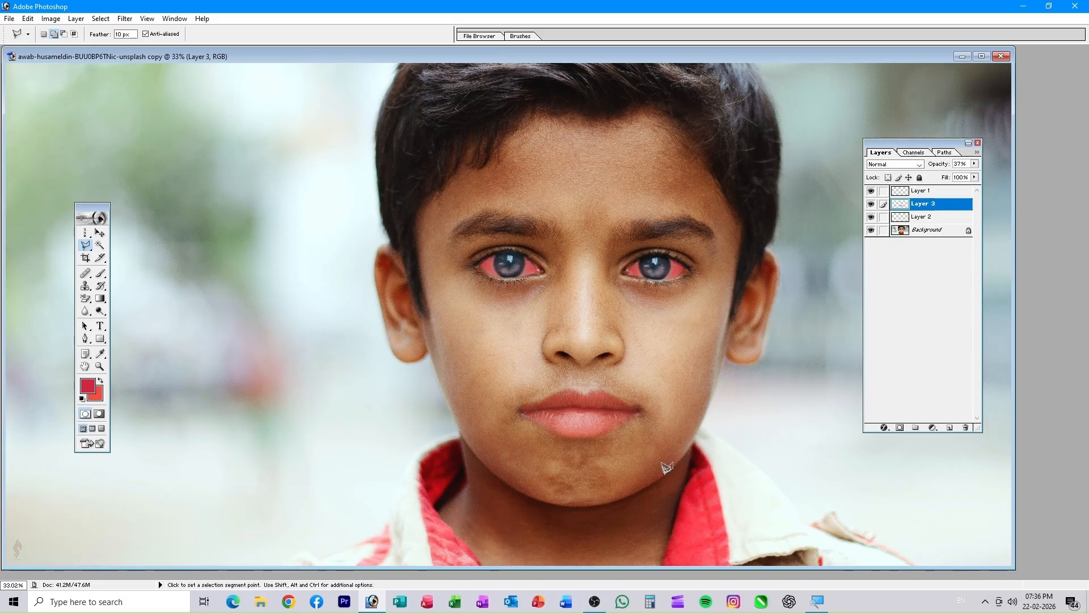
click(86, 246)
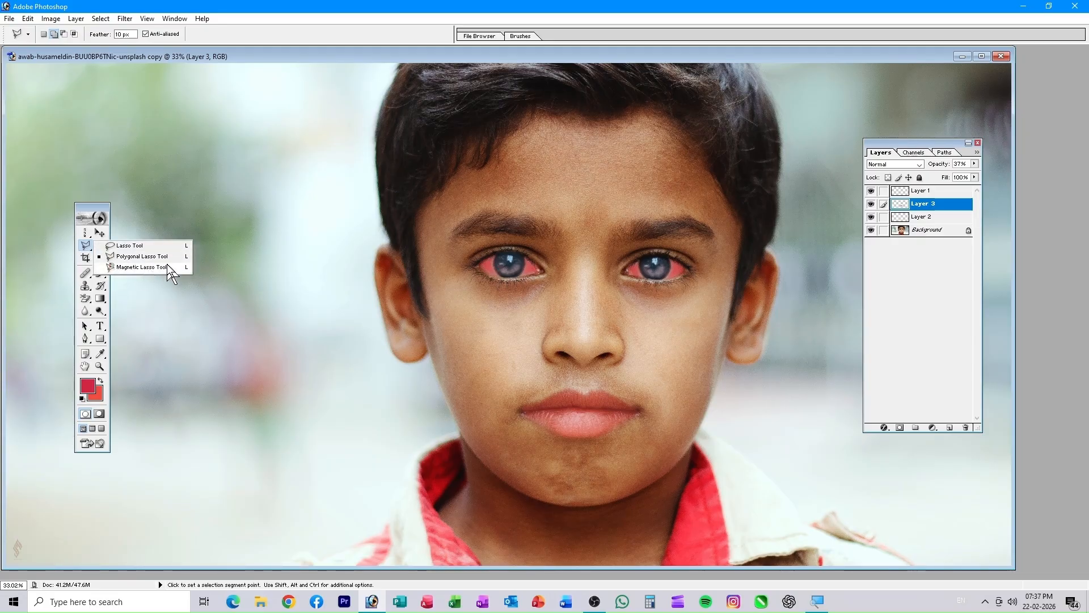
click(201, 269)
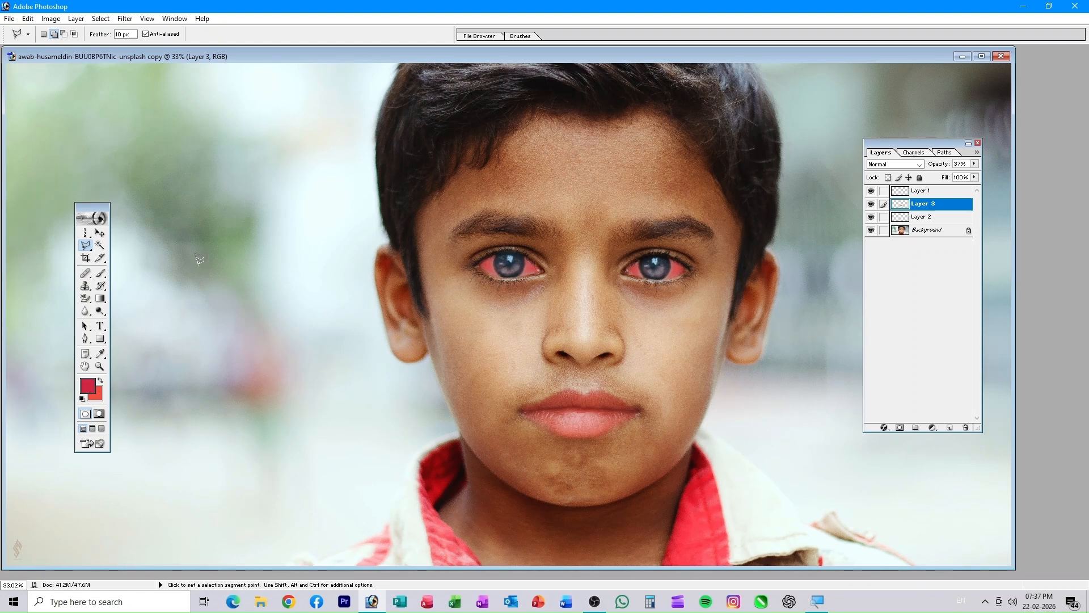
click(101, 233)
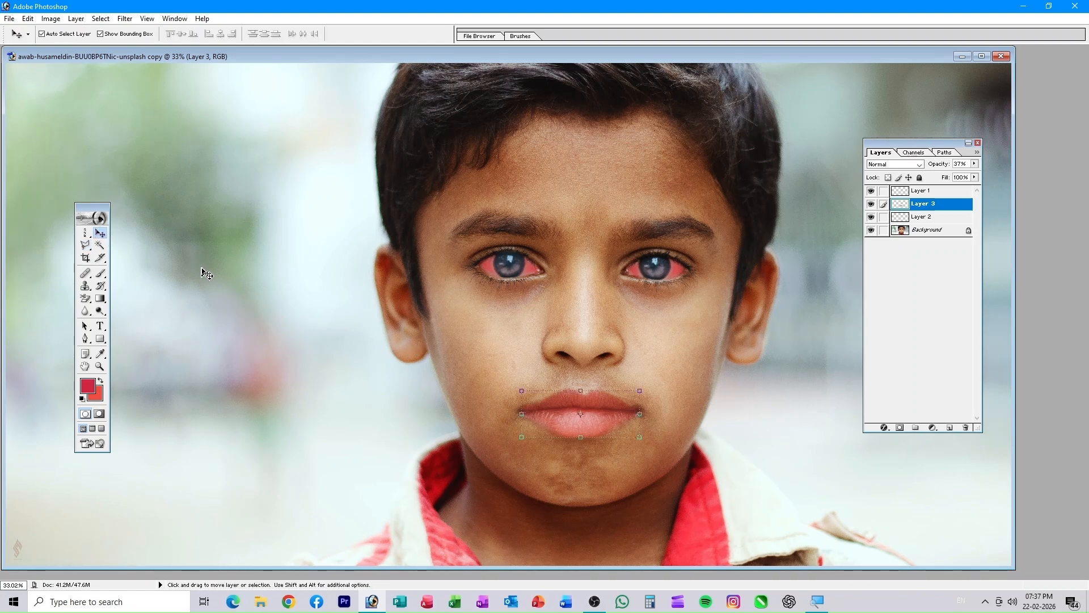
click(205, 273)
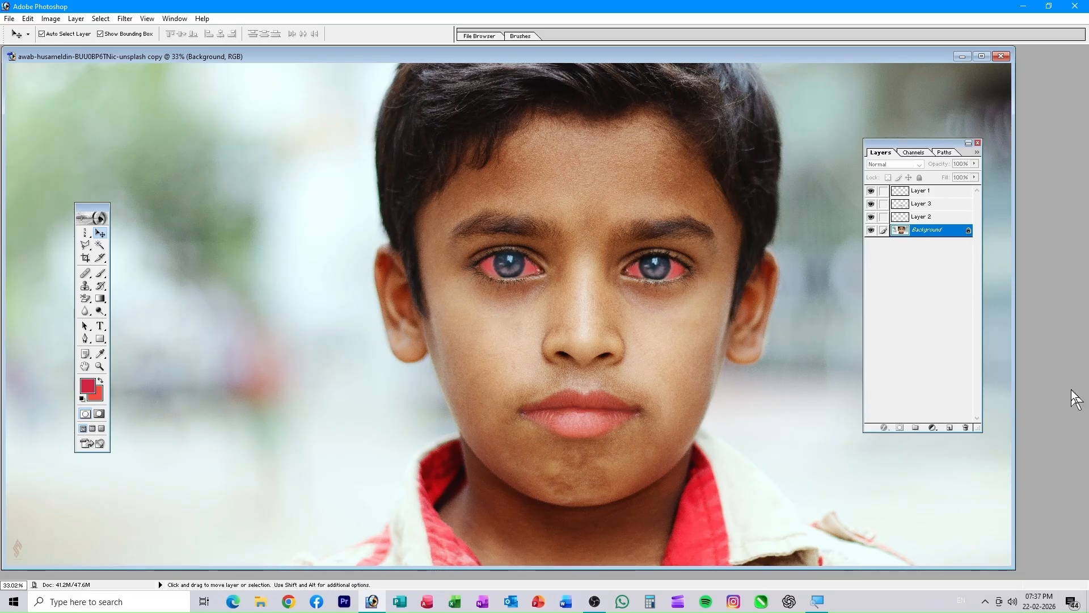
key(ctrl+o)
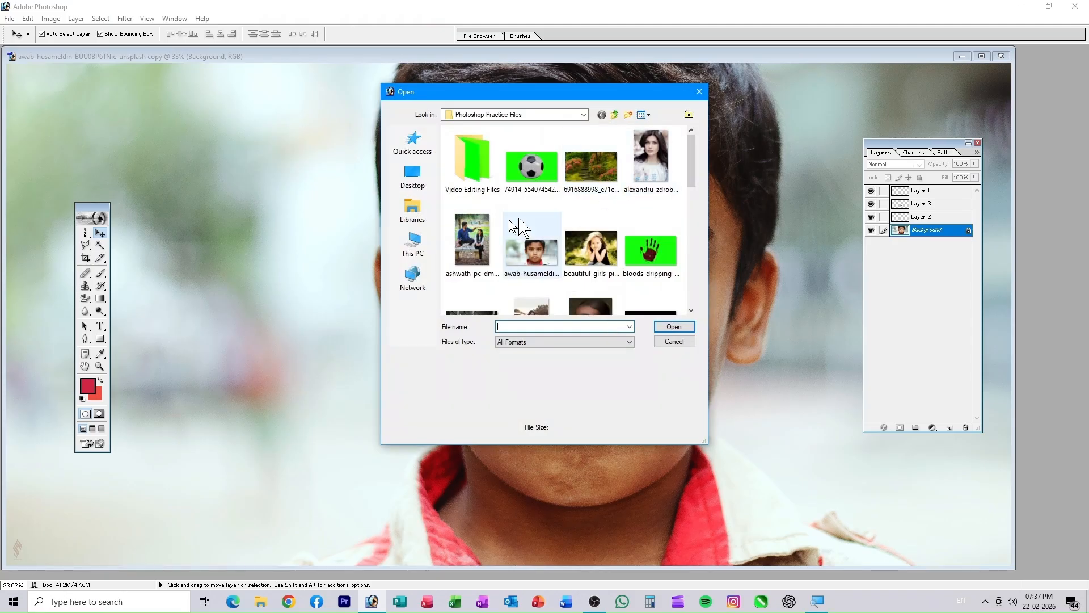
- Open the darshan photo of the woman by the white fence and centre its window
scroll(568, 255, down, 5)
scroll(539, 256, up, 6)
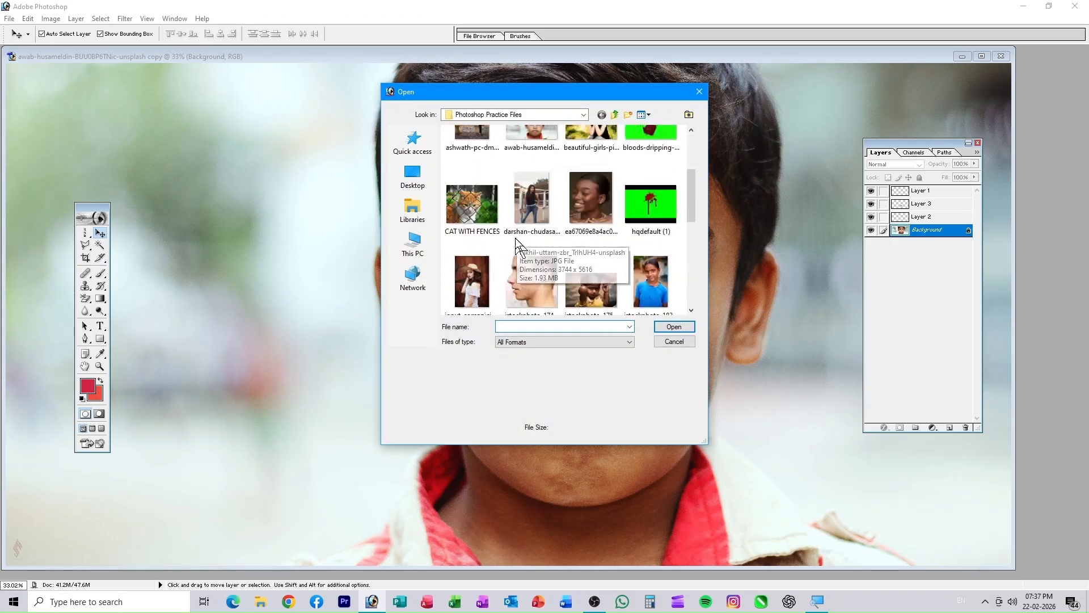
scroll(567, 264, down, 2)
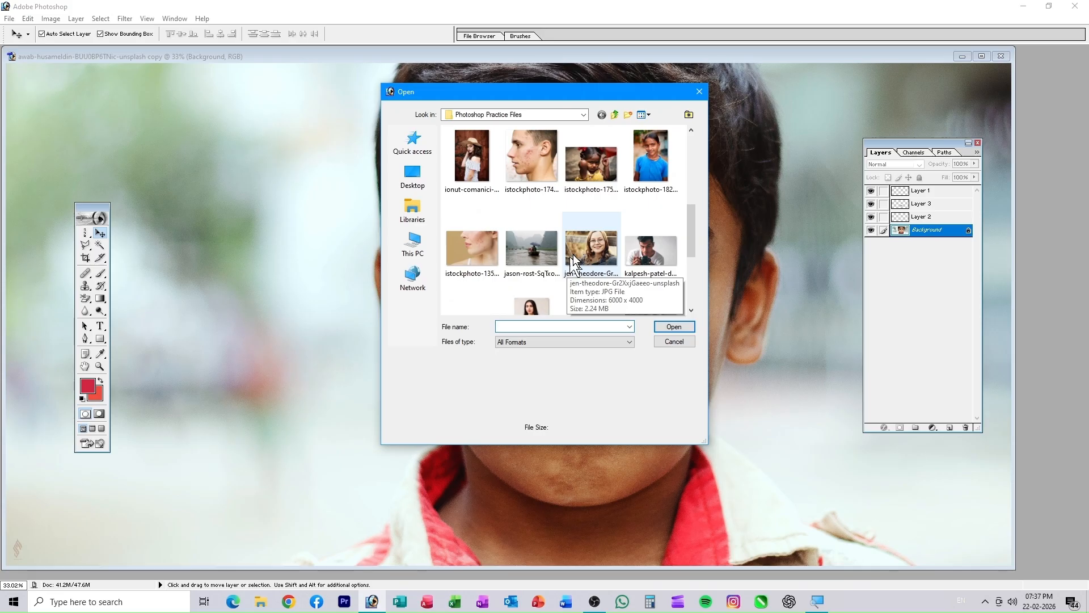
scroll(584, 238, up, 3)
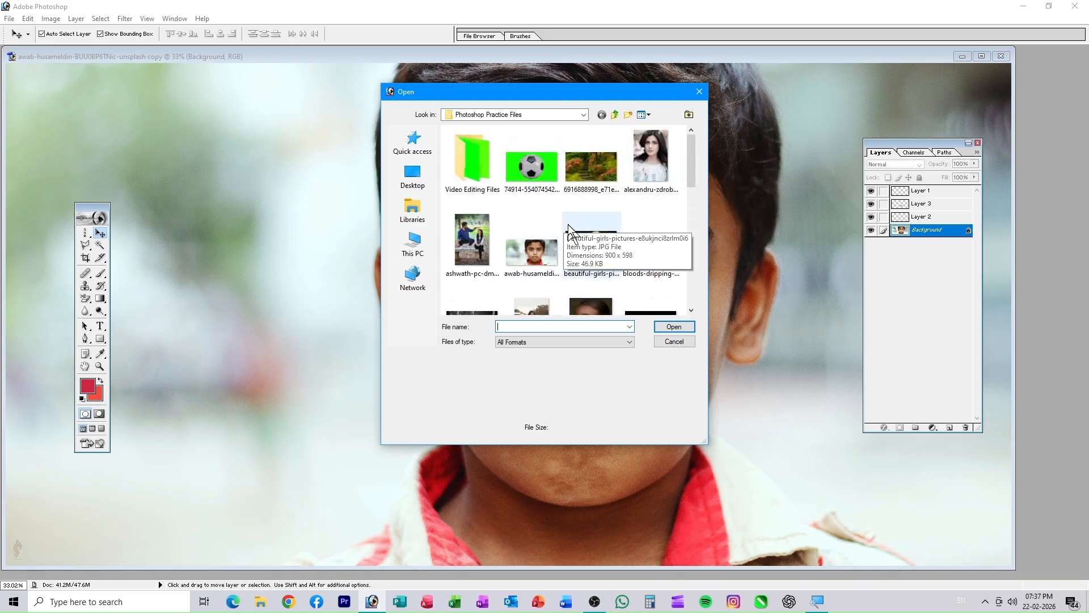
scroll(585, 250, down, 2)
click(532, 194)
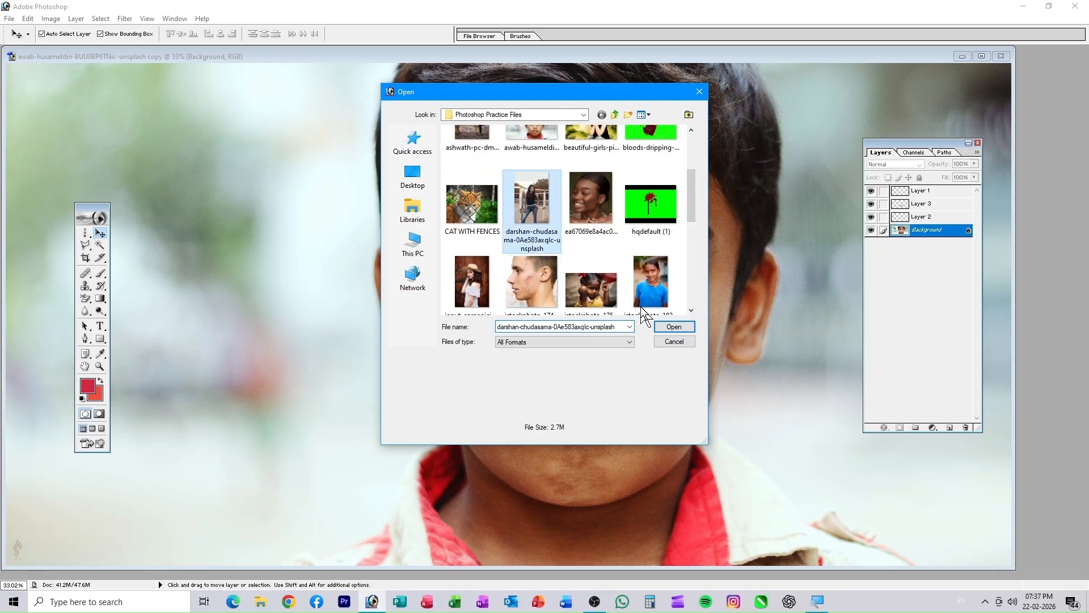
click(665, 328)
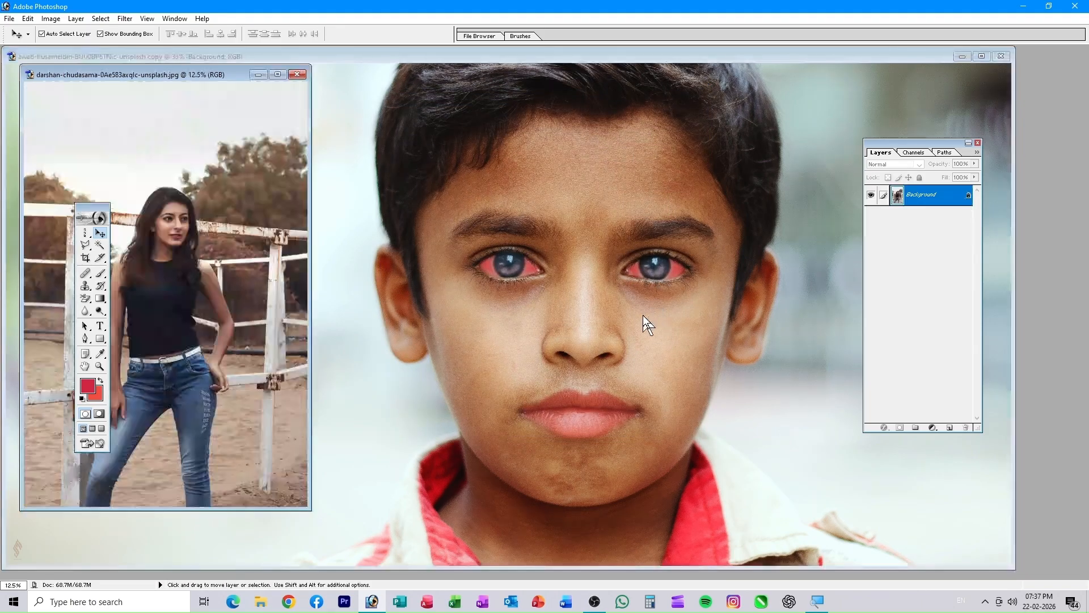
drag(206, 73, 564, 80)
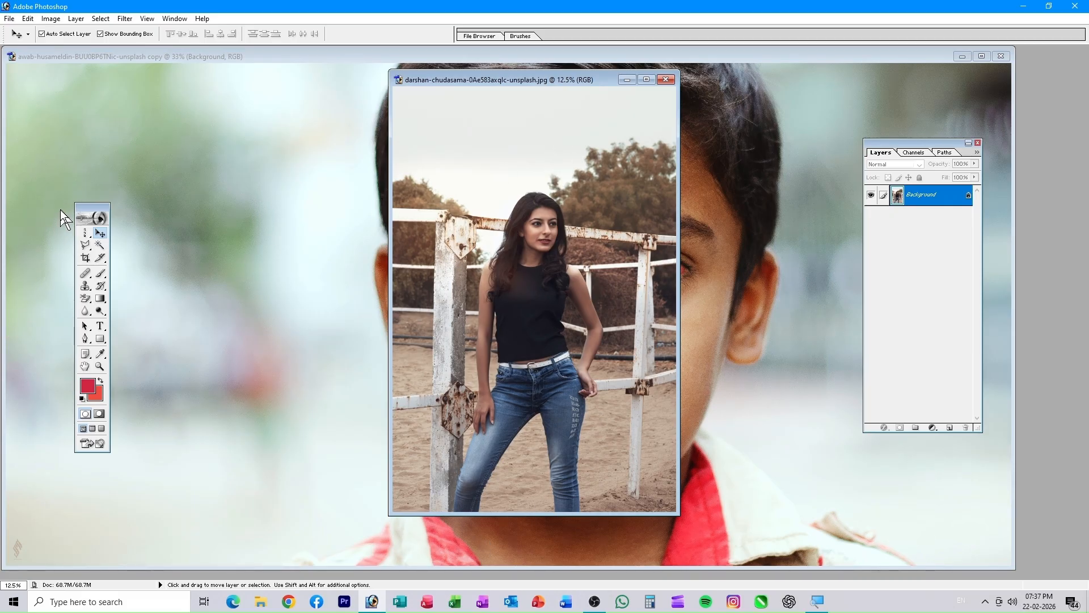
- Set the lasso feather to 2 px, switch to the Polygonal Lasso, and maximize the photo window
click(84, 245)
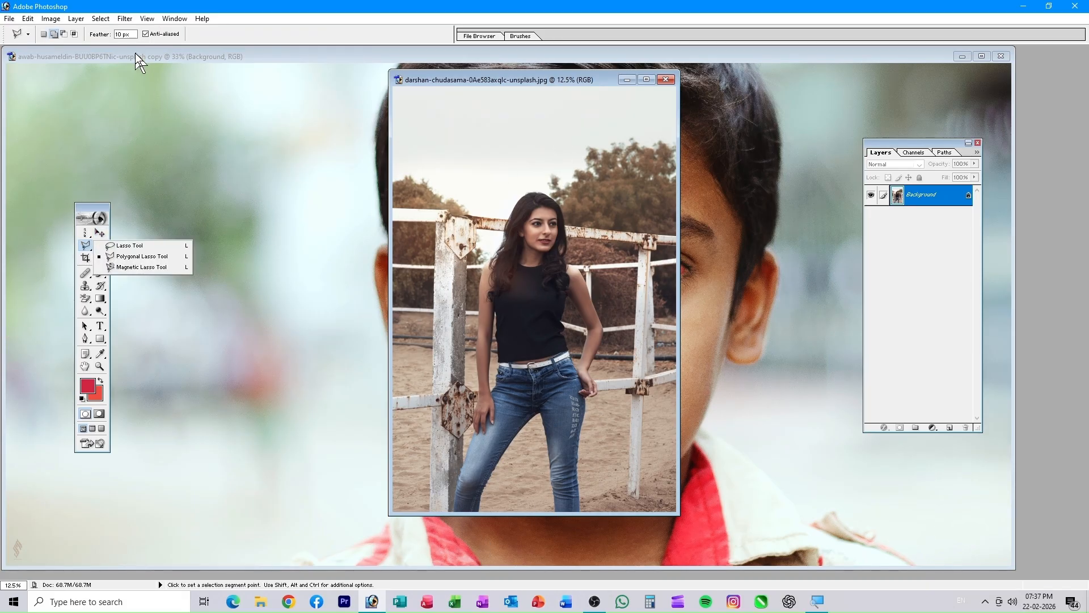
drag(124, 36, 91, 42)
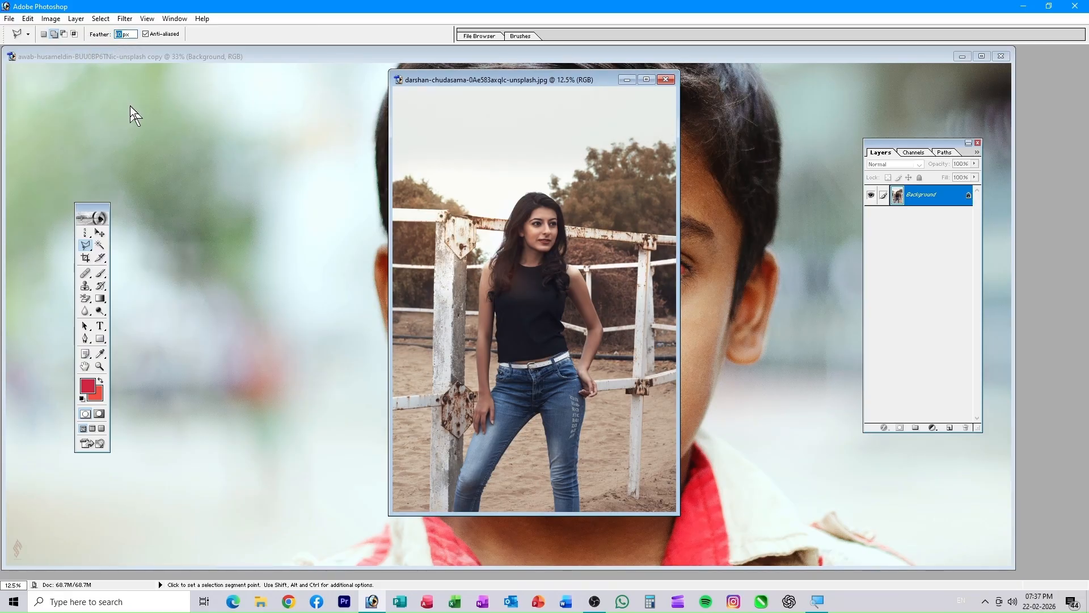
text(2)
key(Return)
click(85, 245)
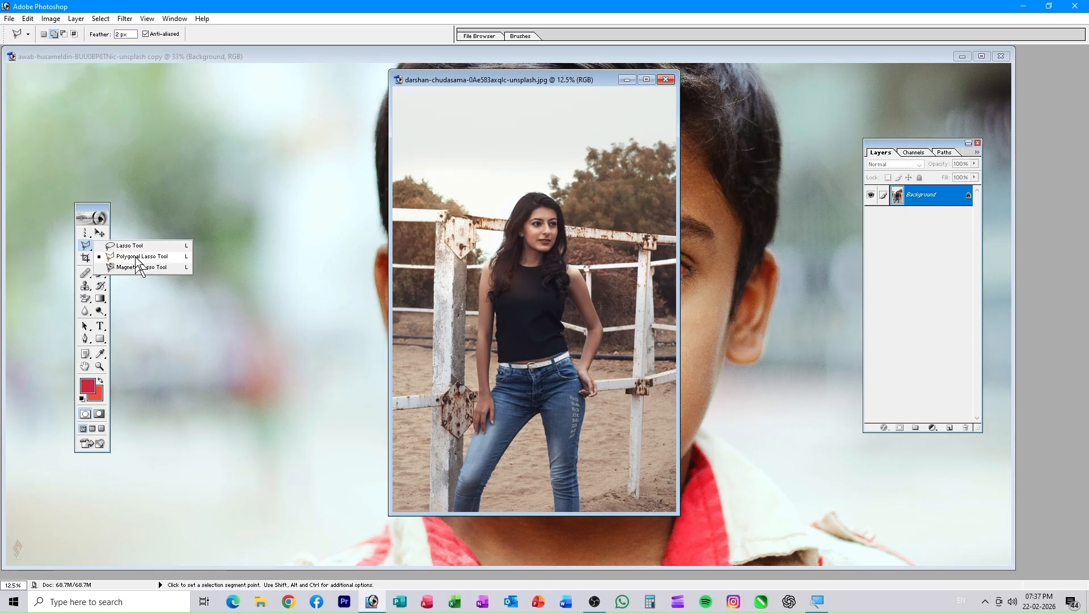
click(136, 257)
drag(495, 83, 350, 97)
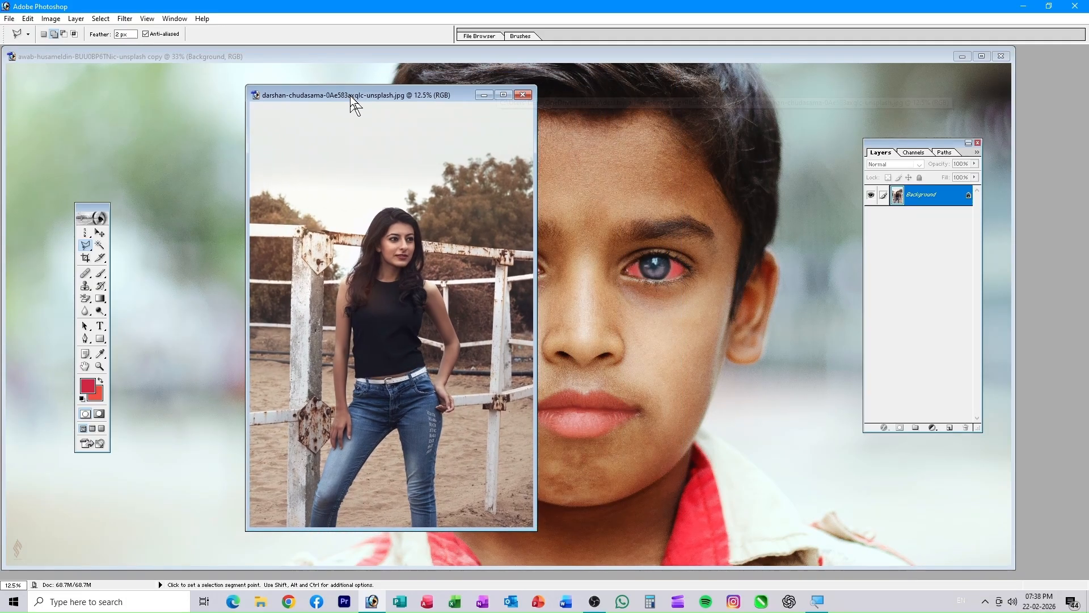
click(503, 94)
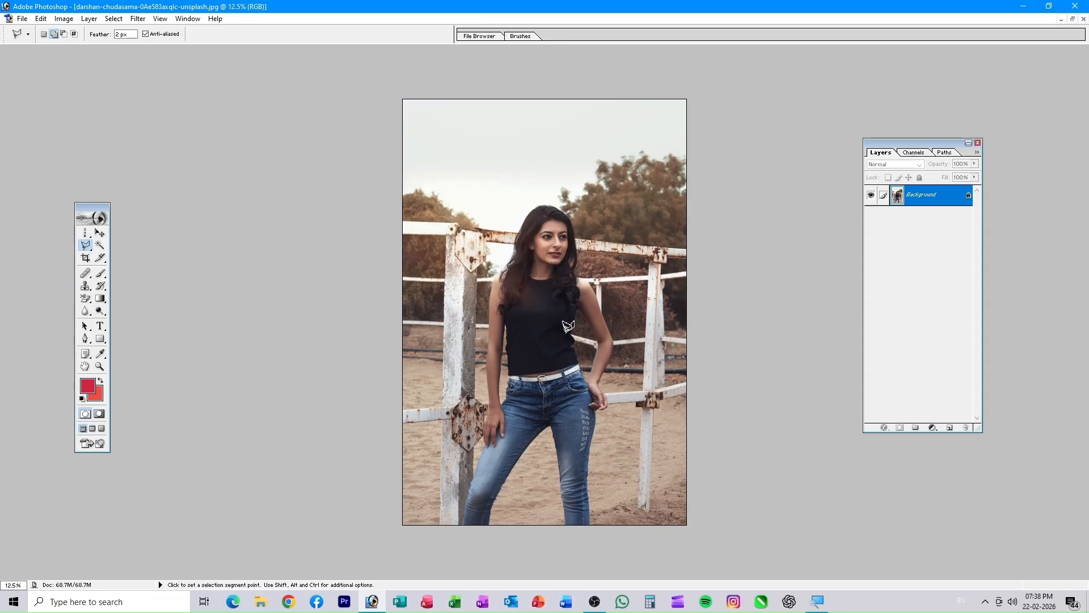
- Zoom in and start a Polygonal Lasso outline at the top of the woman's hair, tracing its right edge
key(ctrl+plus)
key(ctrl+plus)
key(ctrl+plus)
key(ctrl+plus)
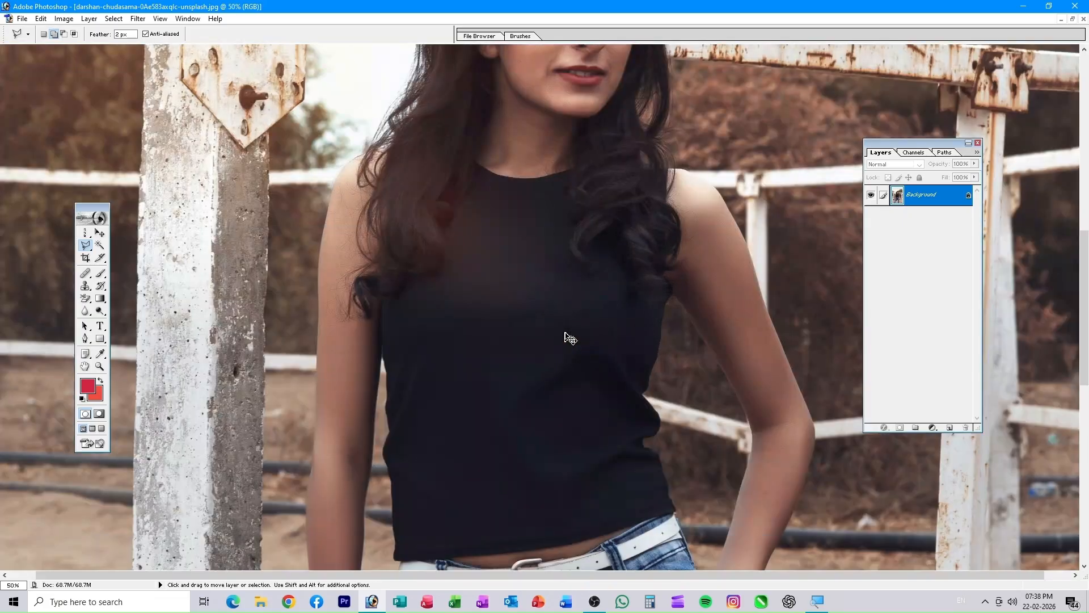
key(space)
drag(619, 323, 631, 482)
drag(567, 199, 545, 368)
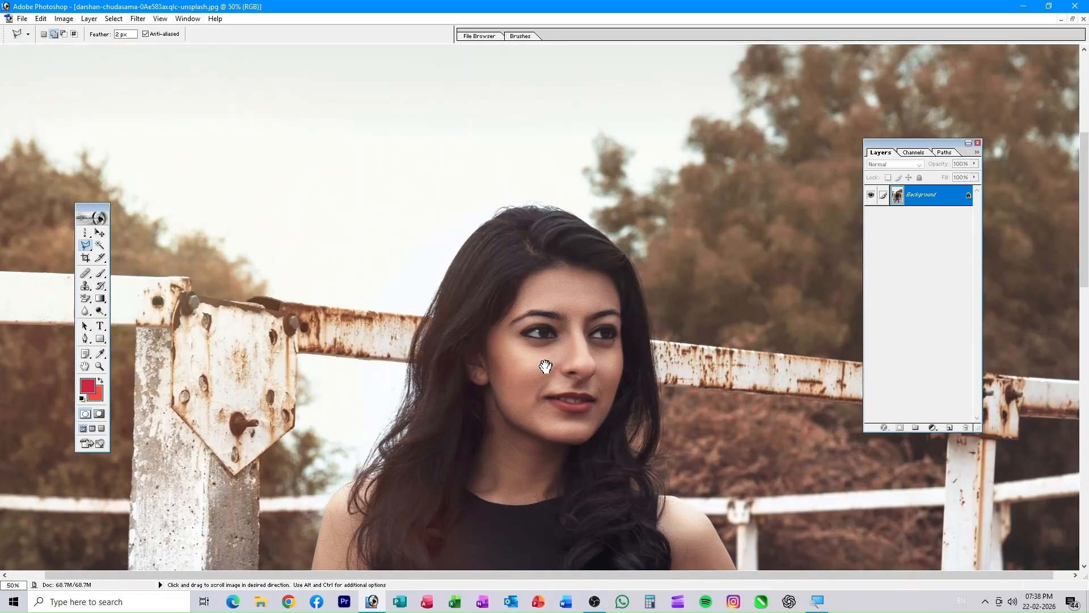
drag(505, 307, 504, 349)
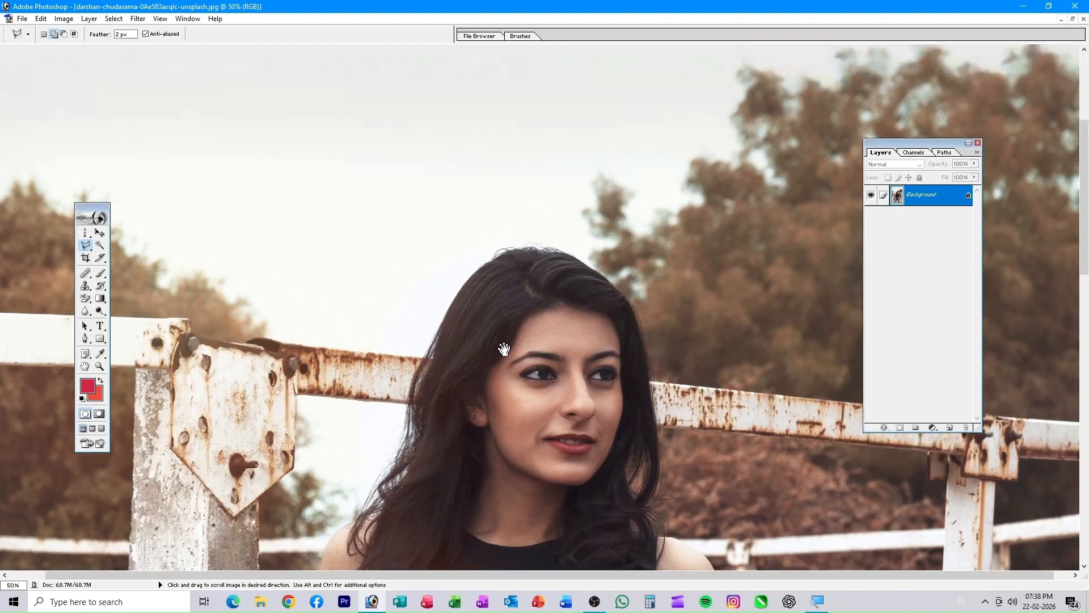
click(461, 289)
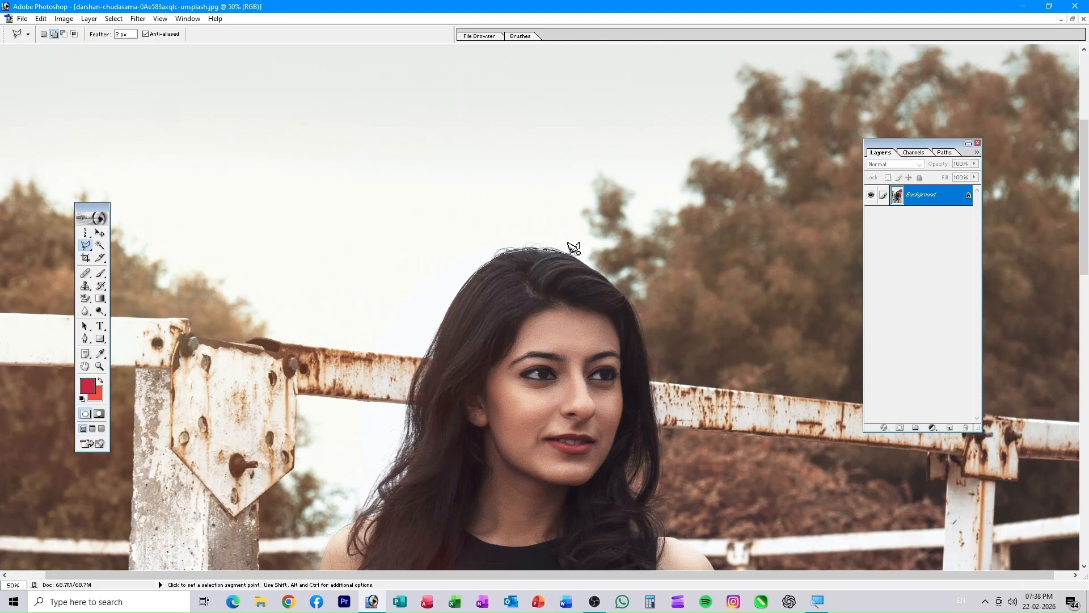
scroll(573, 249, up, 3)
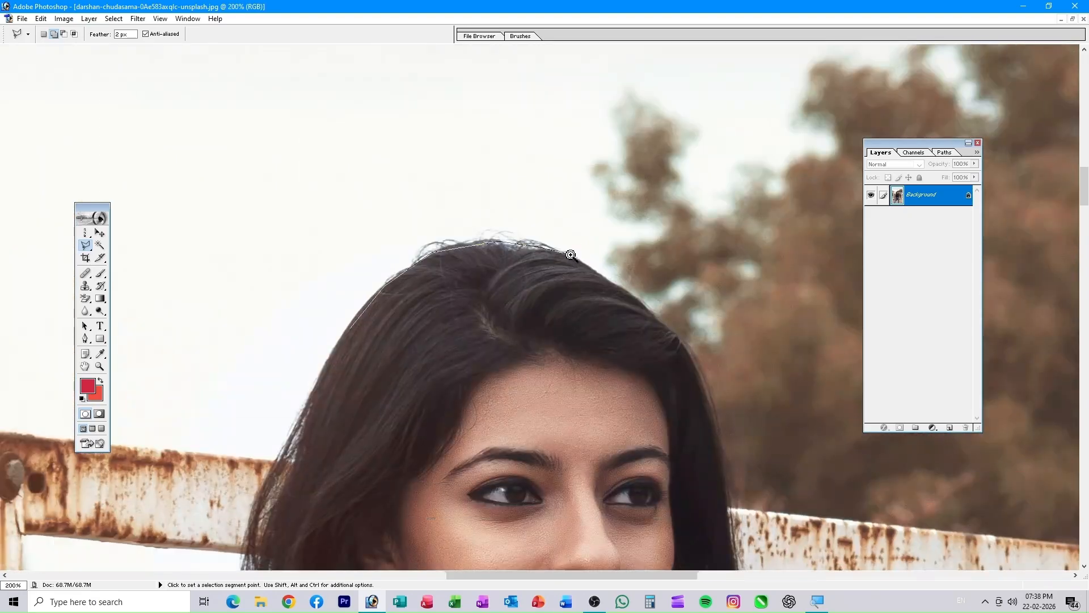
scroll(571, 254, up, 2)
click(578, 257)
click(631, 296)
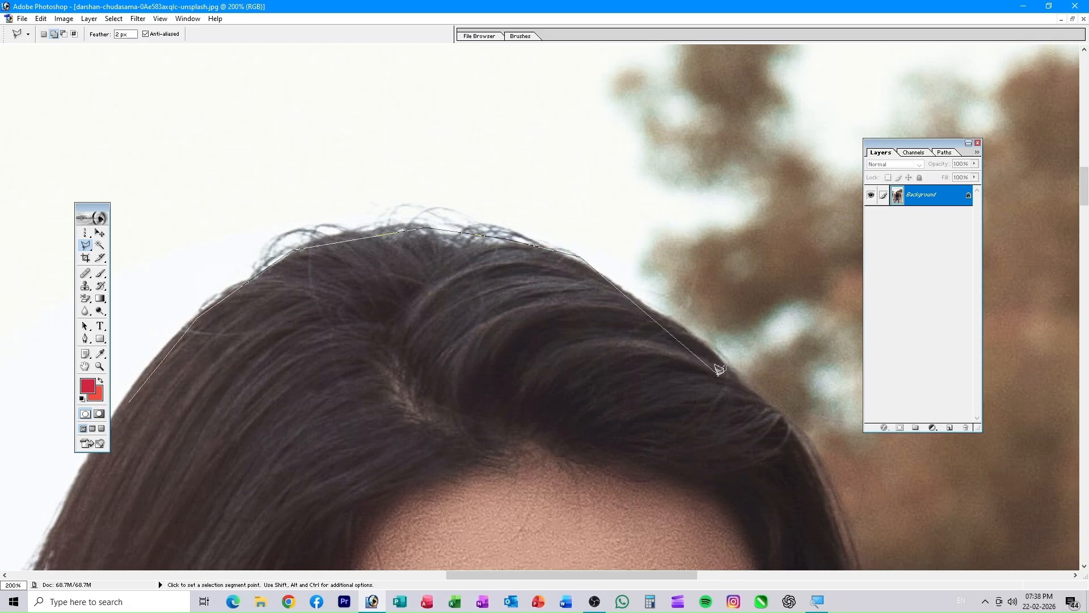
click(739, 374)
click(773, 411)
click(808, 443)
- Continue the outline down her shoulder, arm and hand
drag(808, 443, 383, 193)
drag(452, 509, 494, 63)
click(452, 365)
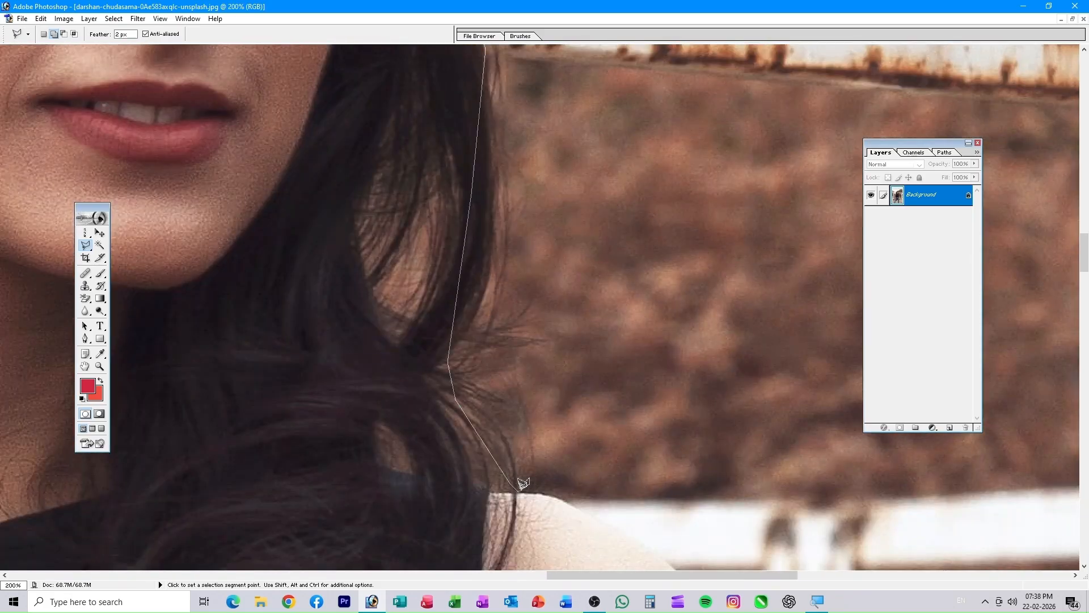
click(522, 486)
drag(722, 481, 540, 61)
click(607, 289)
click(657, 422)
drag(690, 489, 539, 85)
drag(555, 428, 646, 53)
click(517, 340)
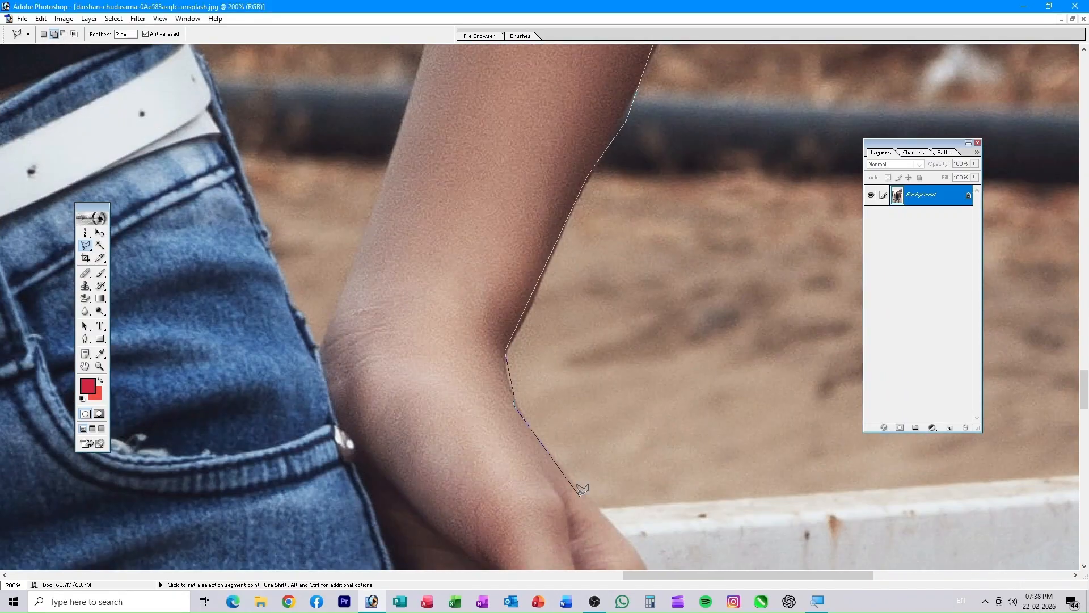
drag(583, 486, 377, 175)
click(454, 424)
click(261, 478)
drag(262, 478, 325, 156)
click(331, 346)
- Trace the outline around both jeans legs, down one side and back up the other
click(298, 512)
drag(298, 512, 409, 119)
click(334, 482)
drag(335, 482, 398, 213)
click(372, 496)
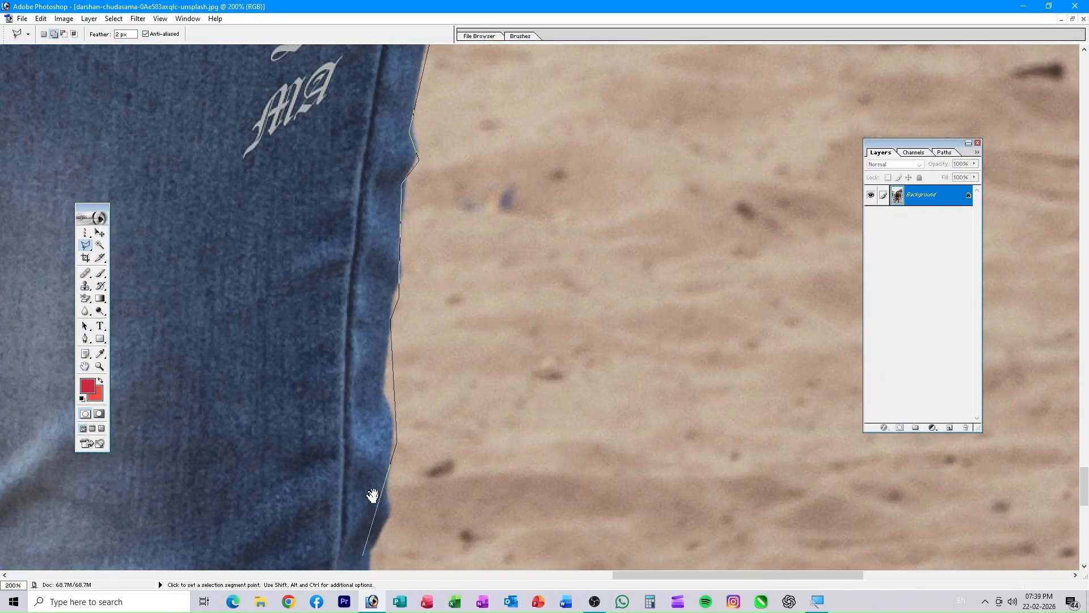
drag(372, 496, 399, 141)
click(460, 489)
drag(459, 489, 522, 461)
drag(139, 510, 451, 505)
click(389, 75)
drag(389, 76, 443, 499)
click(403, 168)
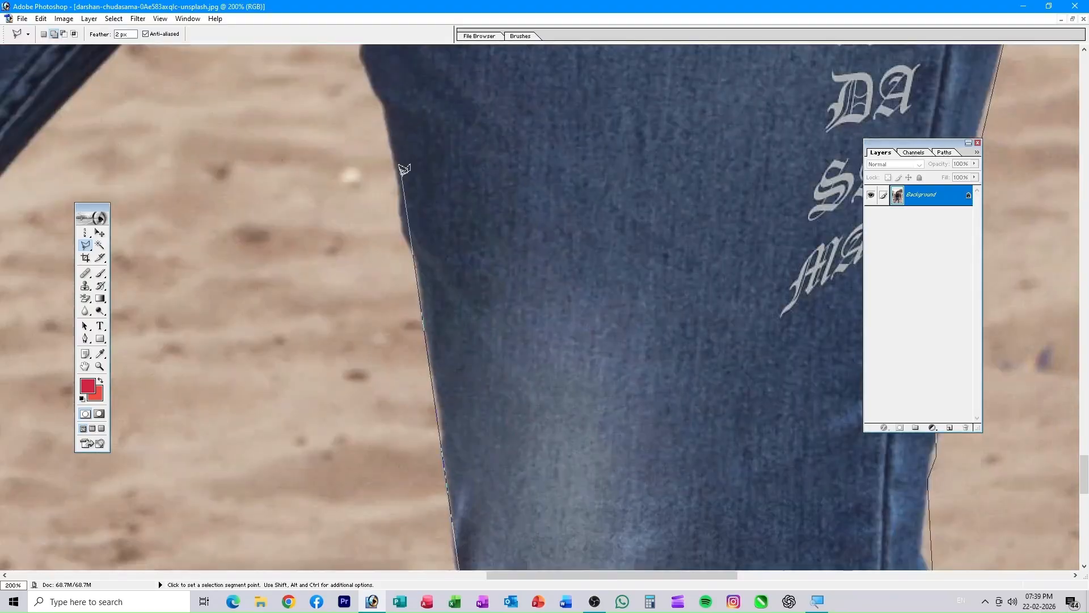
drag(403, 168, 488, 494)
click(445, 336)
drag(206, 496, 607, 57)
click(498, 213)
drag(346, 488, 404, 127)
click(389, 567)
- Carry the outline up past the fingers, left arm, shoulder and hair edge, and close it
drag(389, 511, 706, 510)
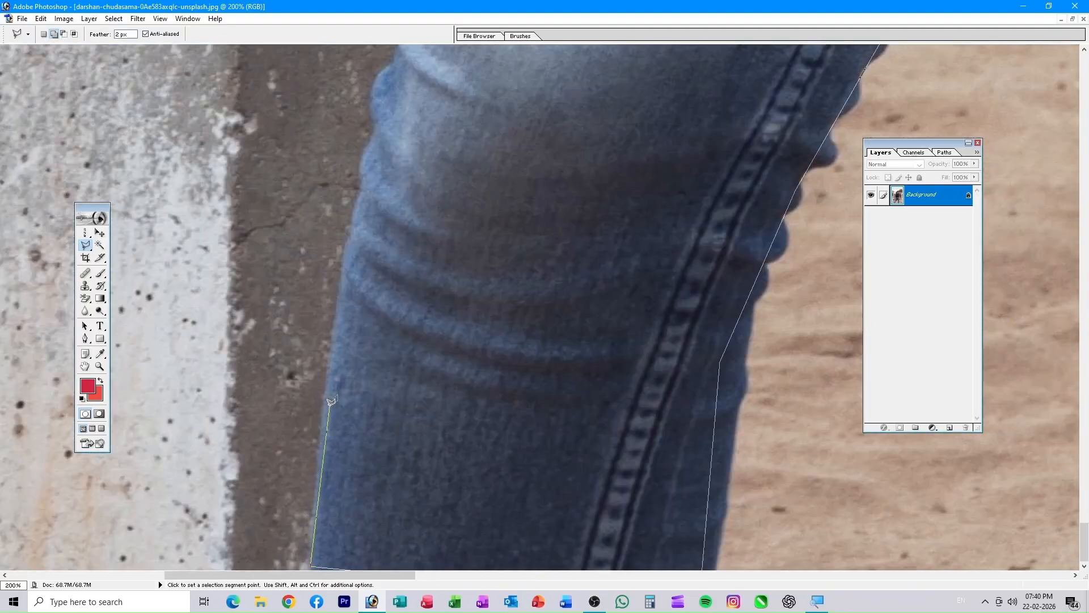
click(368, 165)
drag(369, 114, 341, 511)
click(457, 216)
click(448, 165)
mouse_move(443, 130)
mouse_down()
mouse_move(346, 527)
mouse_move(504, 497)
mouse_up()
click(443, 130)
click(527, 219)
drag(527, 219, 506, 494)
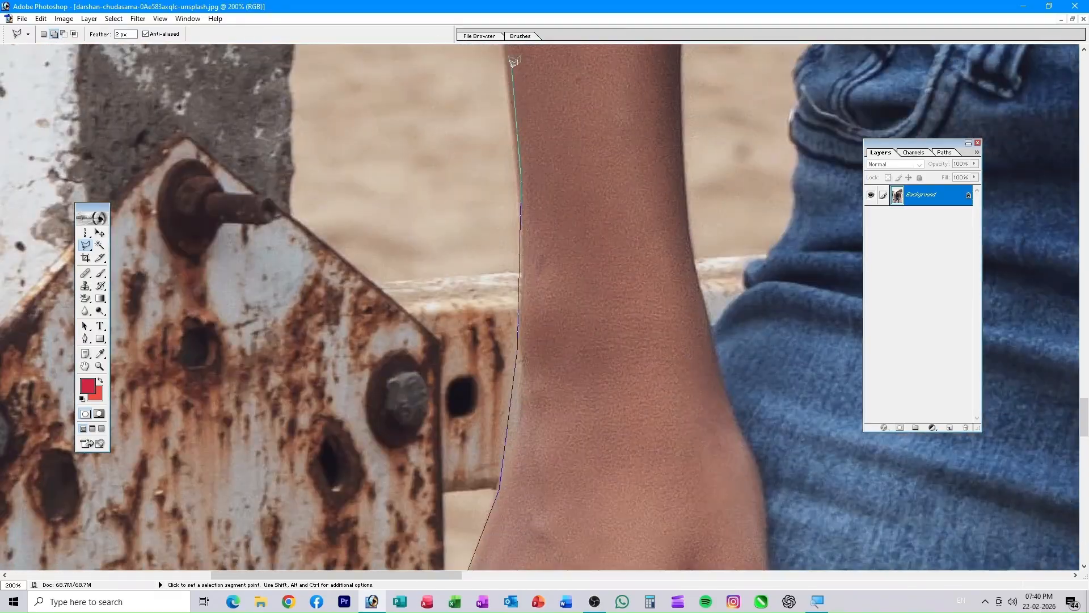
click(510, 60)
drag(511, 61, 528, 528)
click(541, 171)
drag(541, 171, 485, 471)
click(499, 125)
drag(498, 125, 531, 537)
click(537, 420)
drag(576, 188, 448, 545)
drag(624, 142, 482, 544)
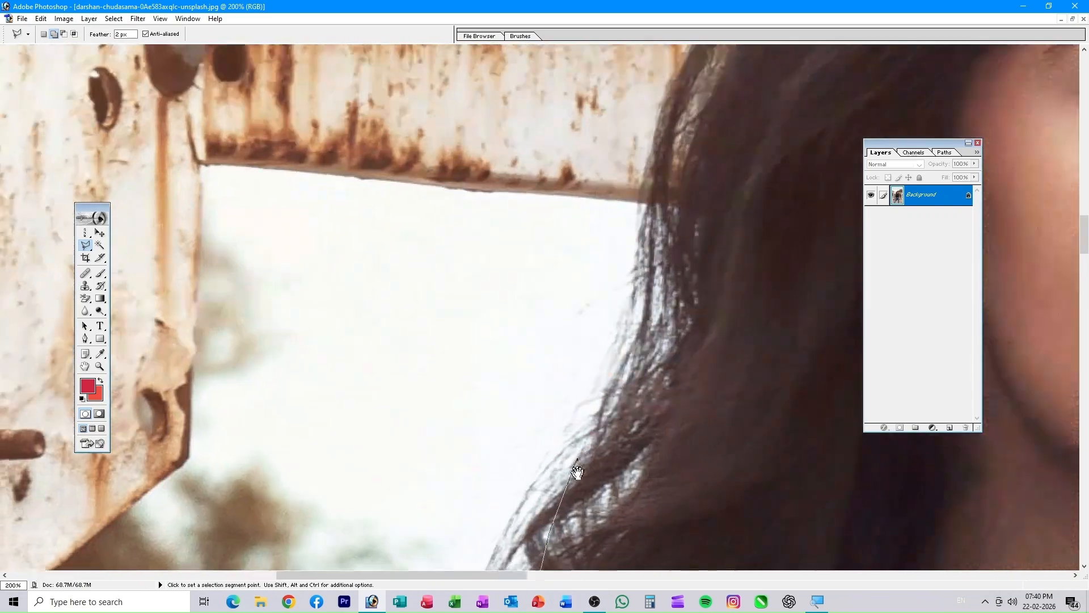
drag(655, 147, 528, 547)
click(544, 496)
click(582, 417)
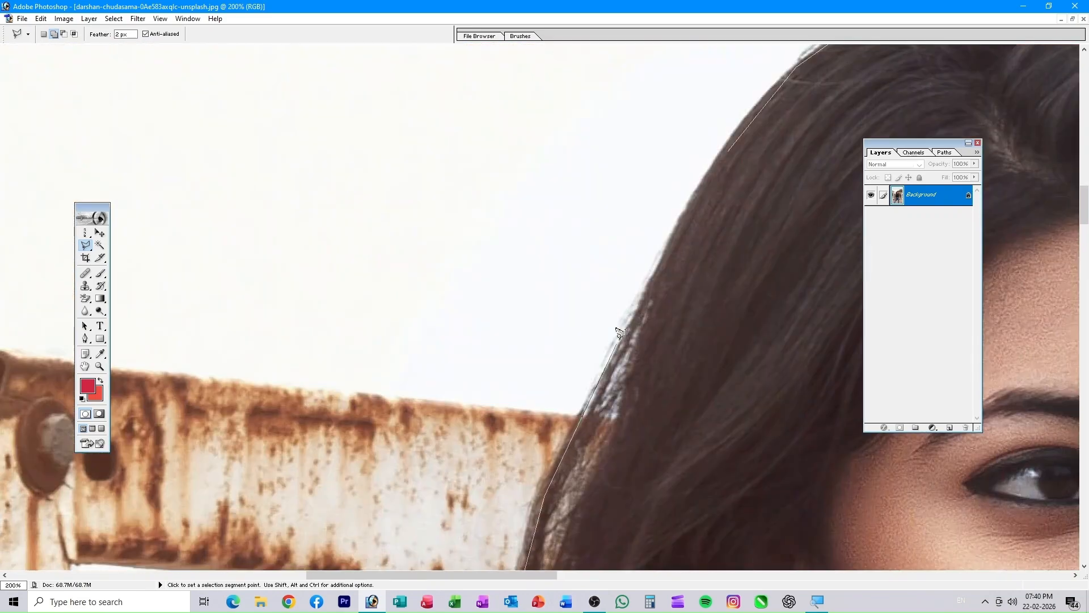
double_click(728, 149)
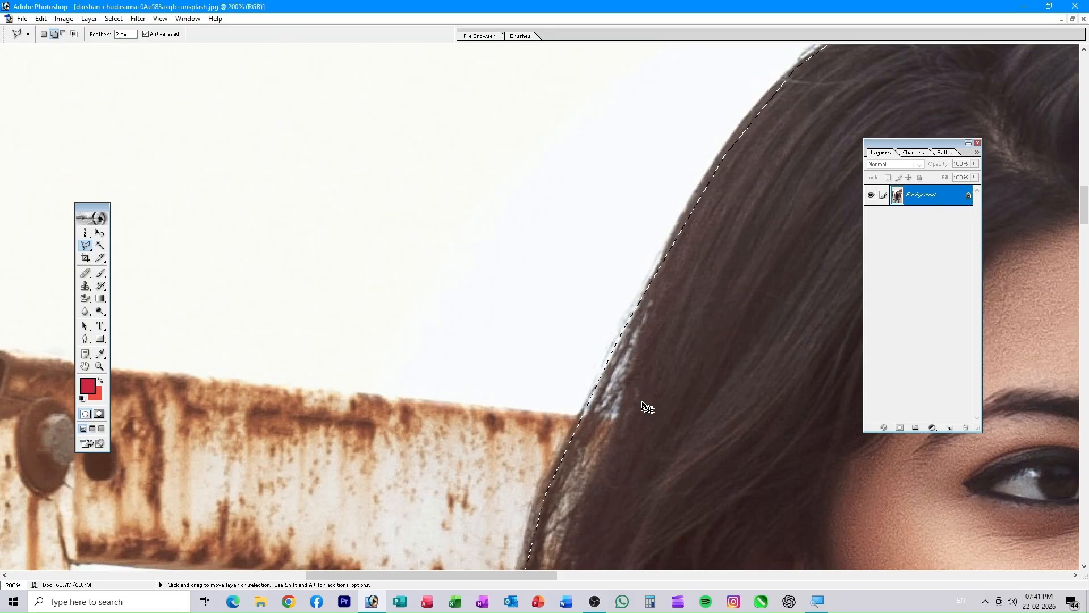
key(ctrl+0)
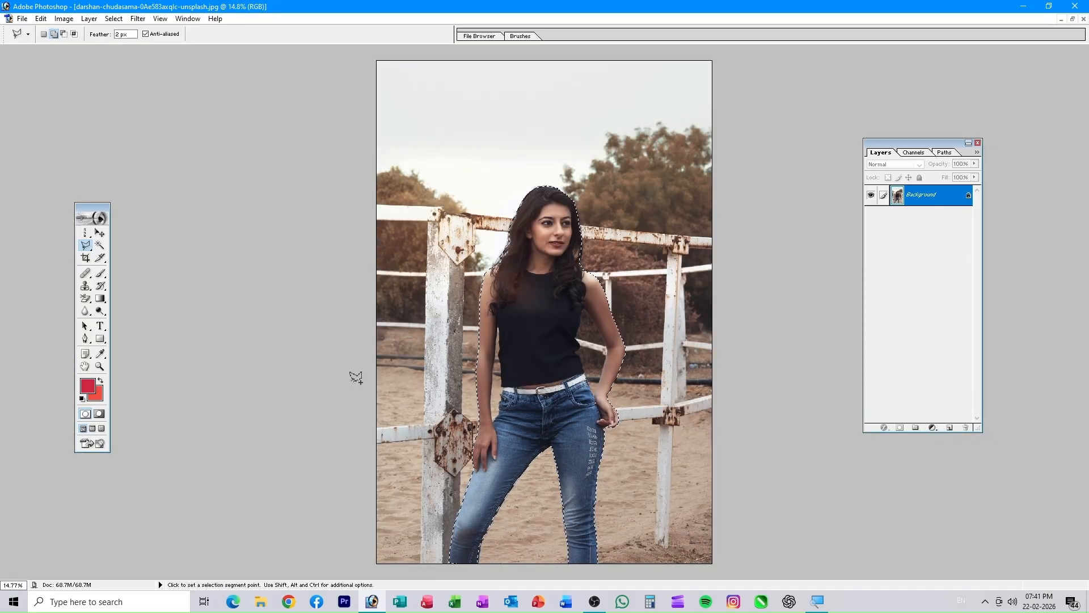
key(ctrl+plus)
key(ctrl+plus)
key(ctrl+plus)
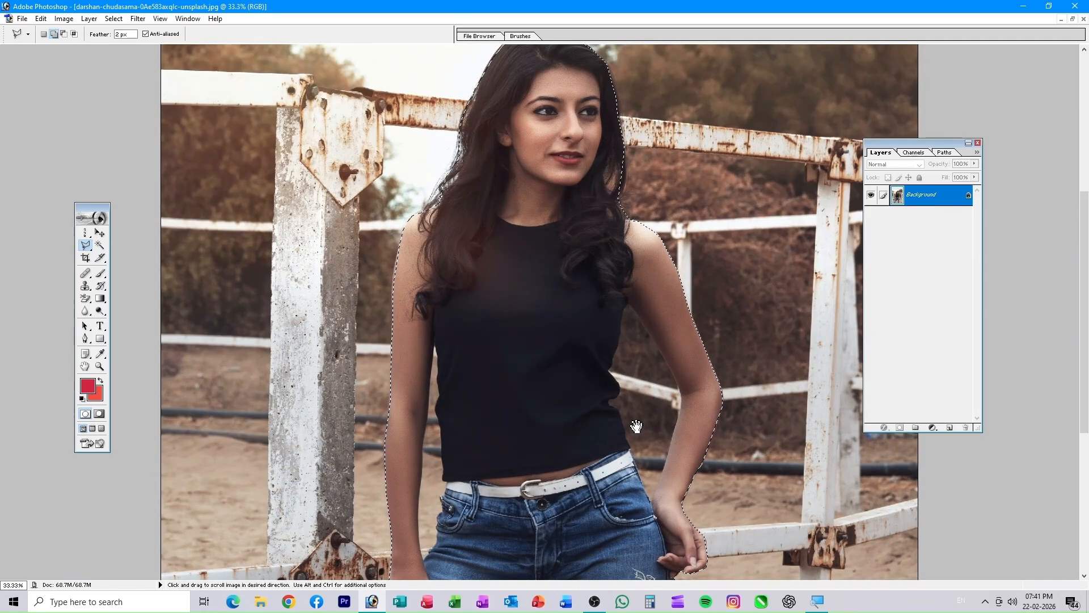
drag(643, 423, 652, 304)
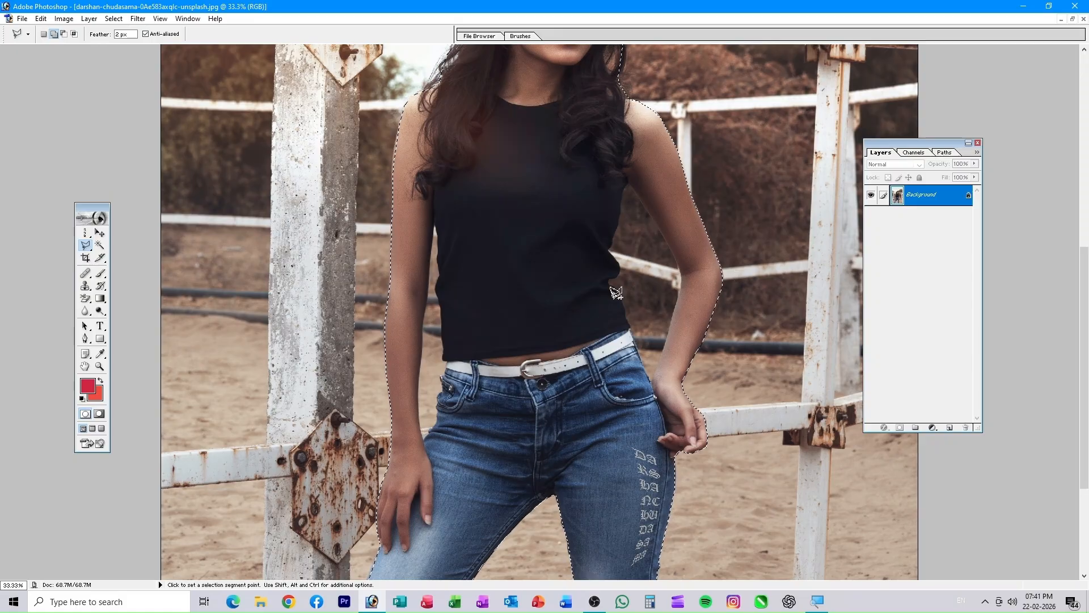
key(ctrl+alt+0)
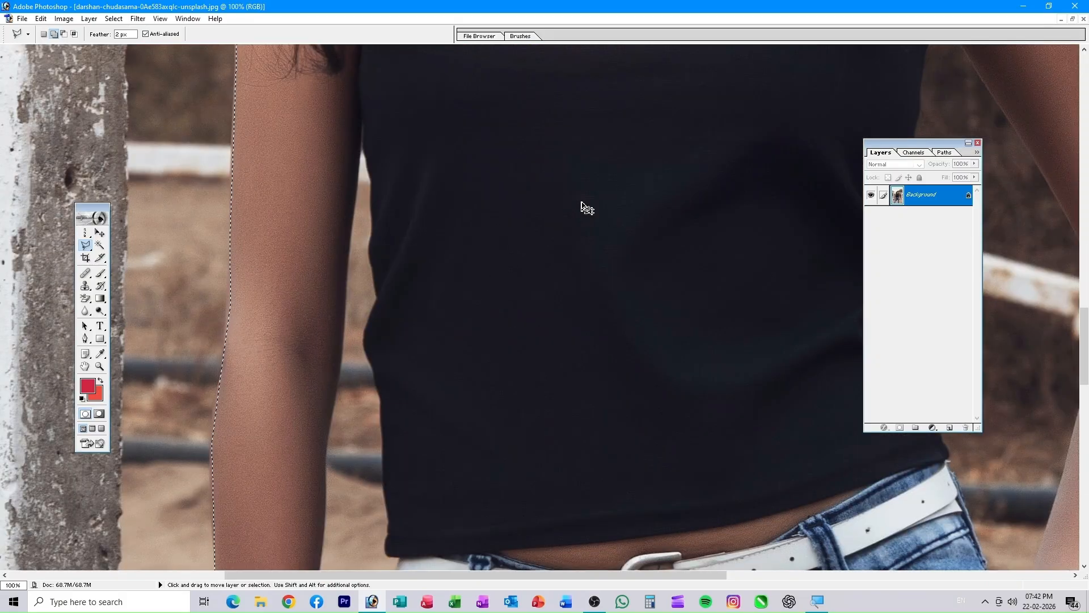
key(ctrl+0)
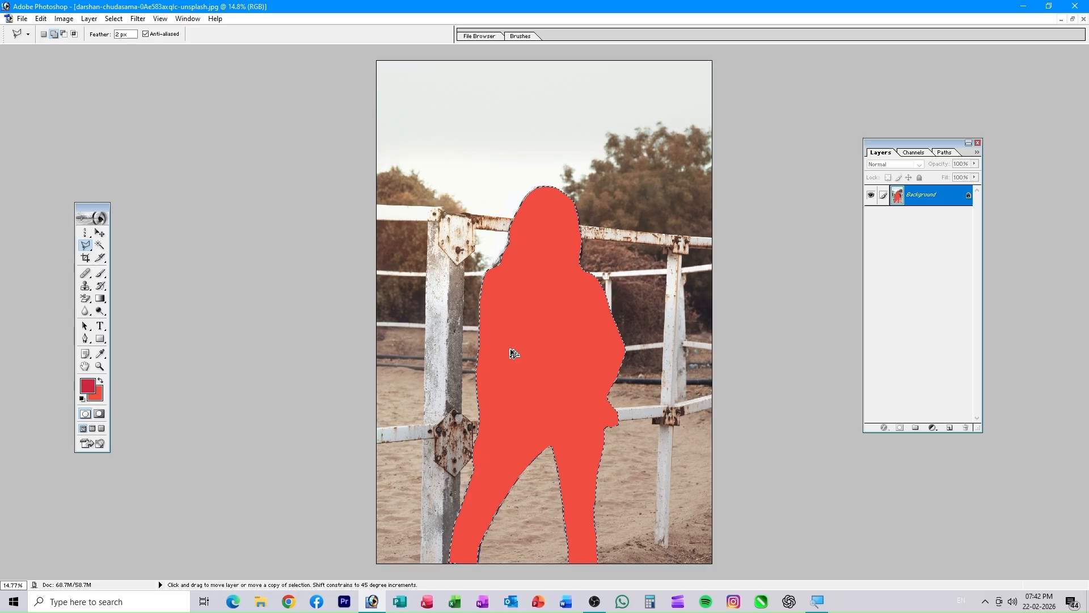
key(ctrl+z)
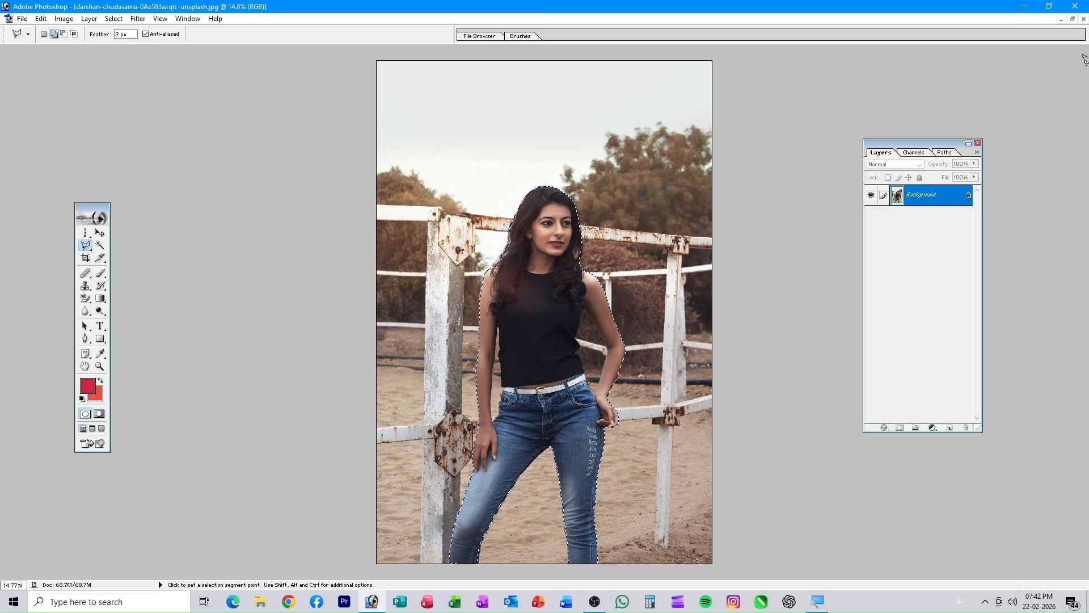
click(1072, 19)
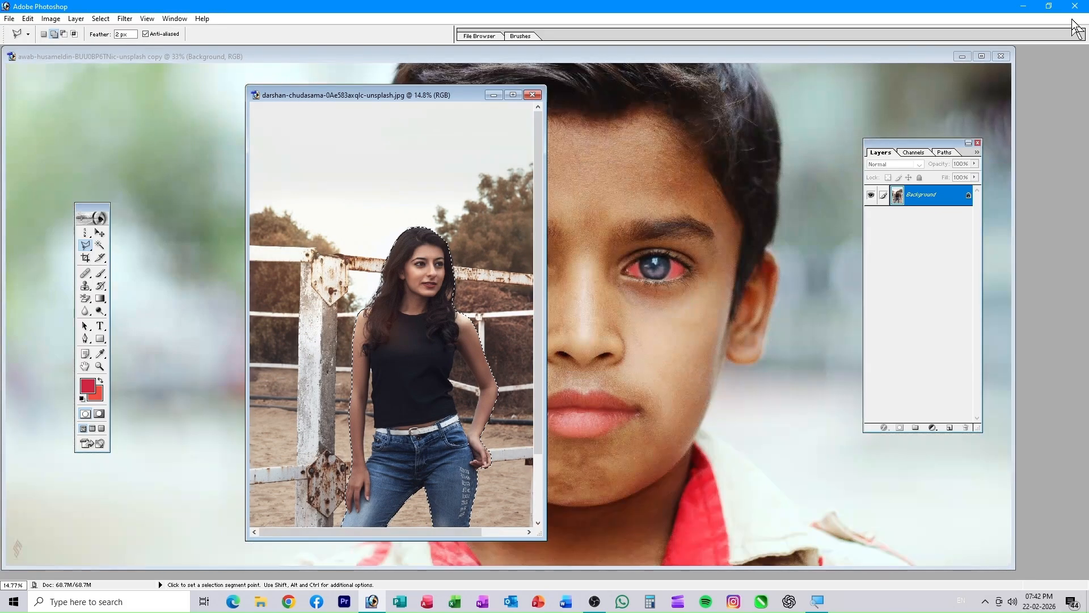
double_click(1078, 263)
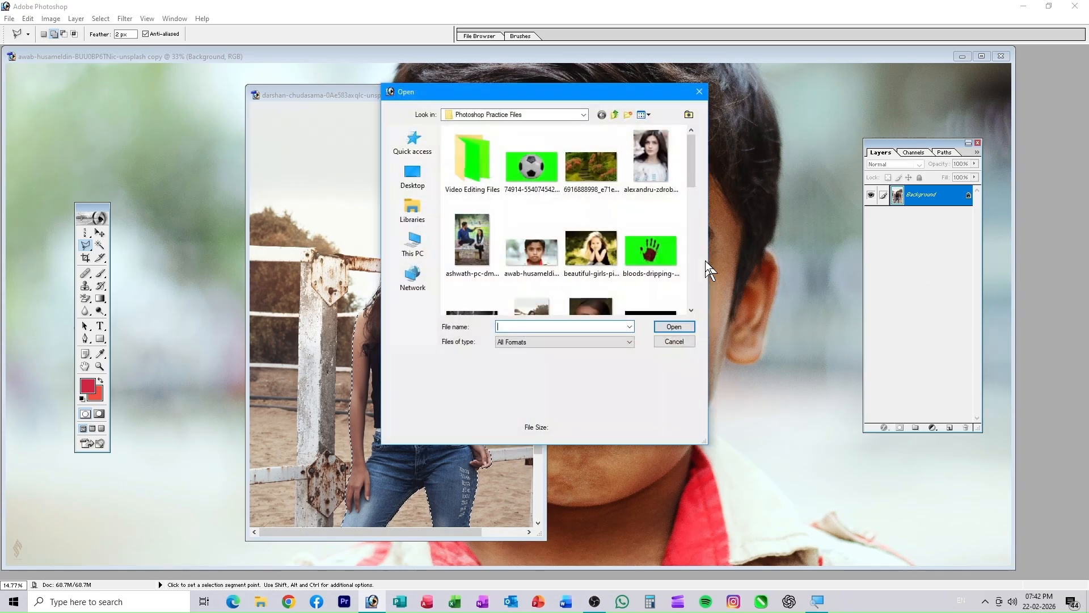
click(581, 176)
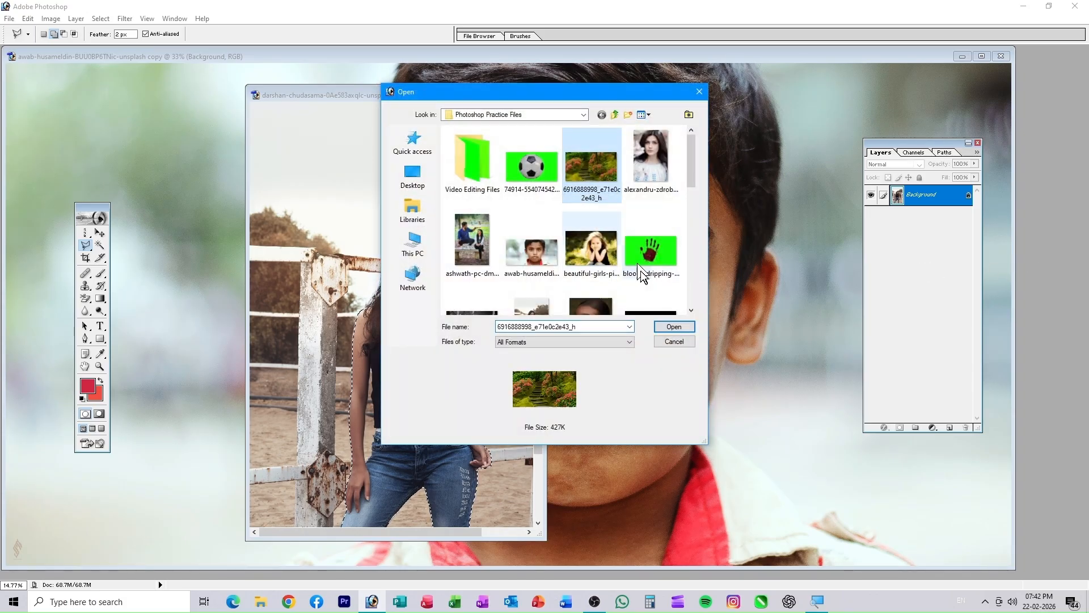
click(673, 328)
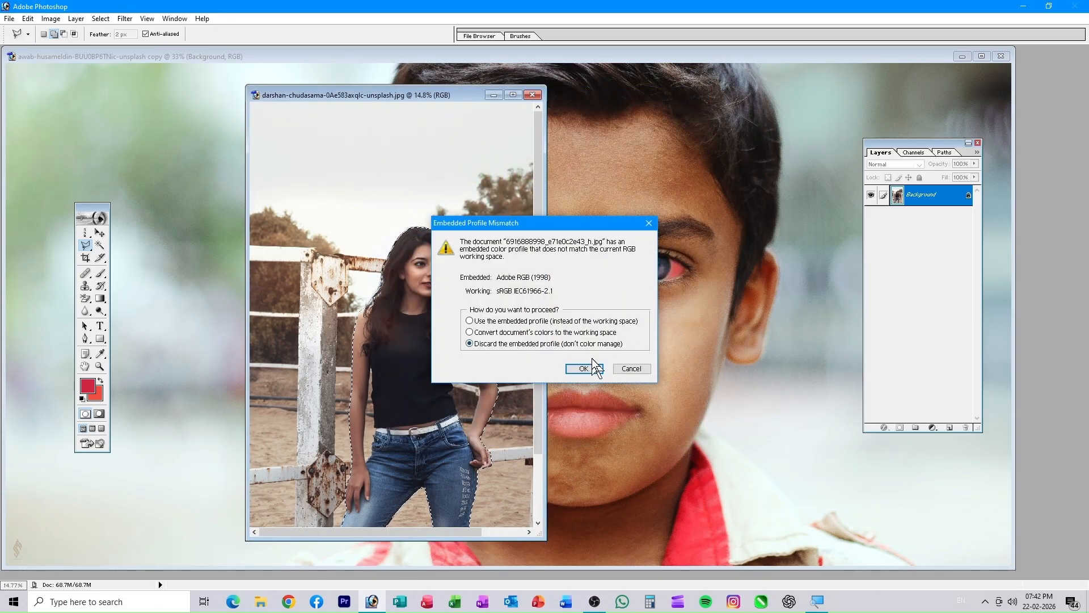
click(584, 370)
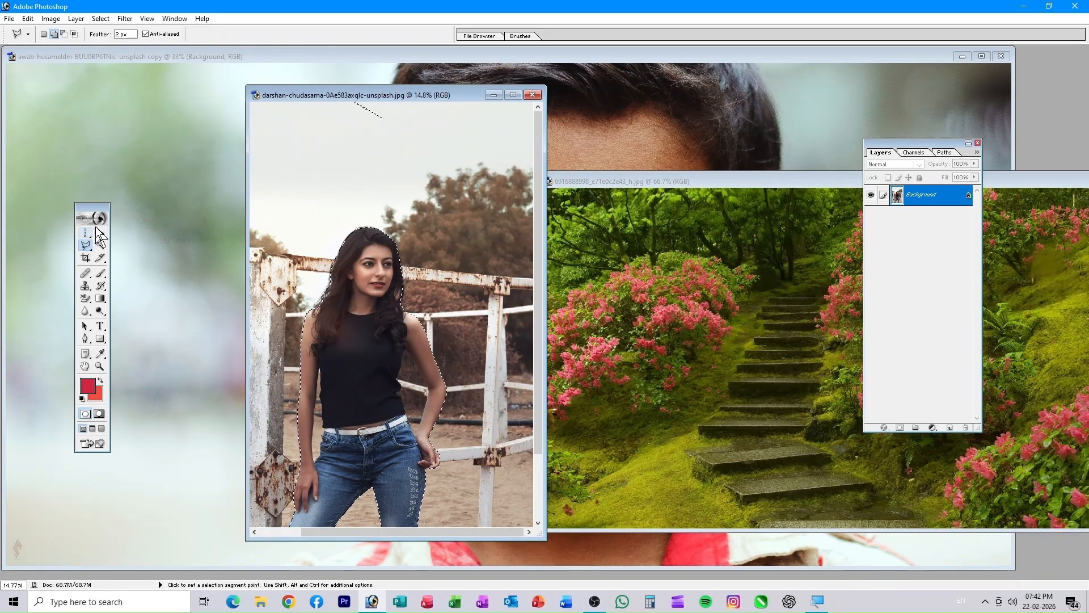
click(100, 232)
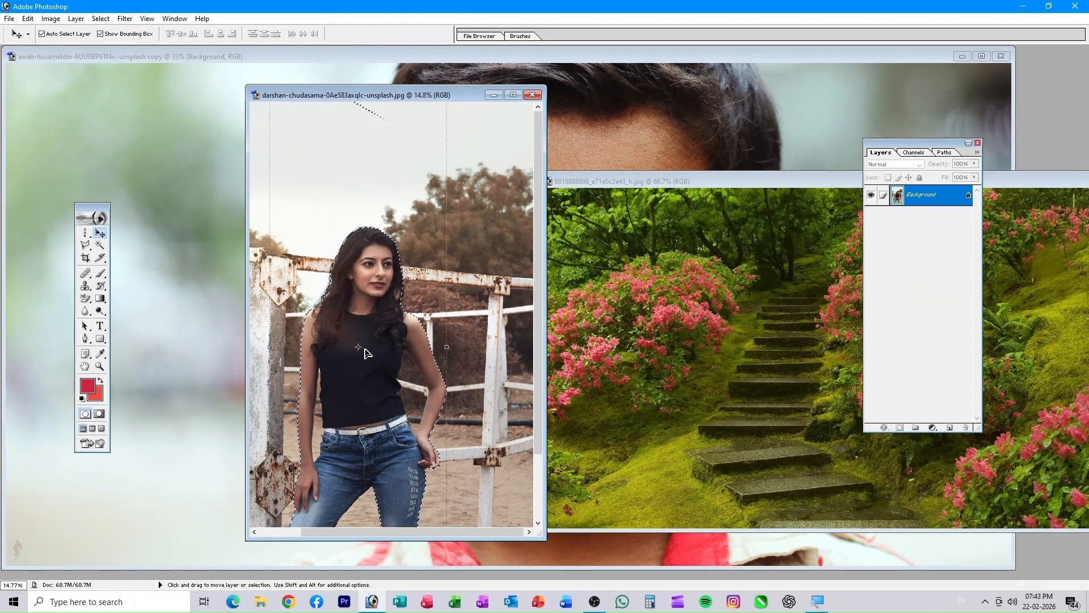
- Drag the selected woman into the garden photo and scale her down to about 27%
drag(366, 349, 744, 399)
drag(735, 181, 397, 55)
drag(486, 227, 562, 382)
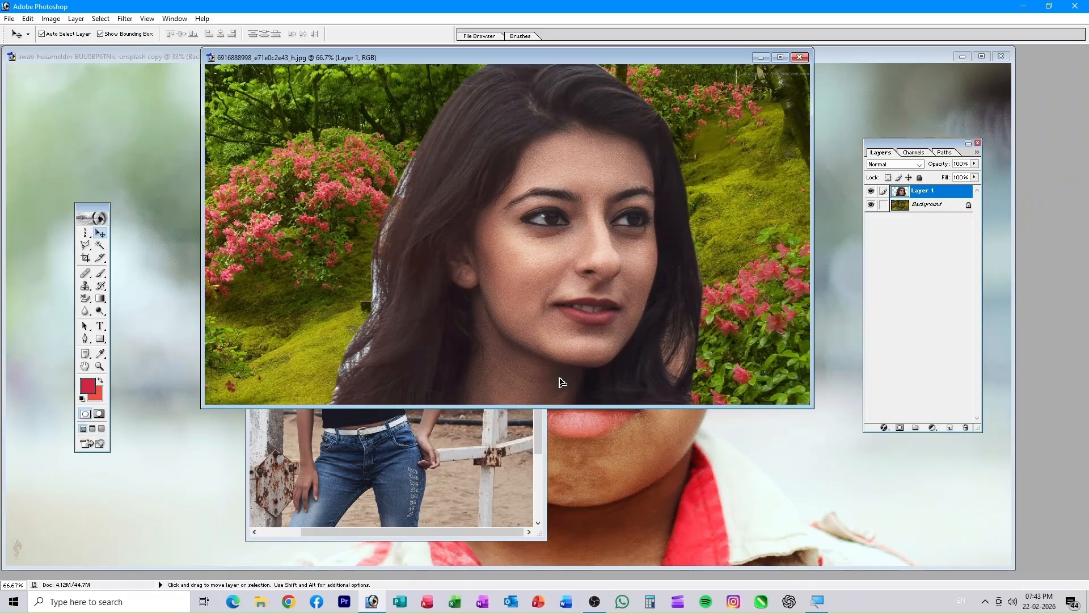
key(ctrl+minus)
key(ctrl+minus)
key(ctrl+minus)
key(ctrl+minus)
key(ctrl+minus)
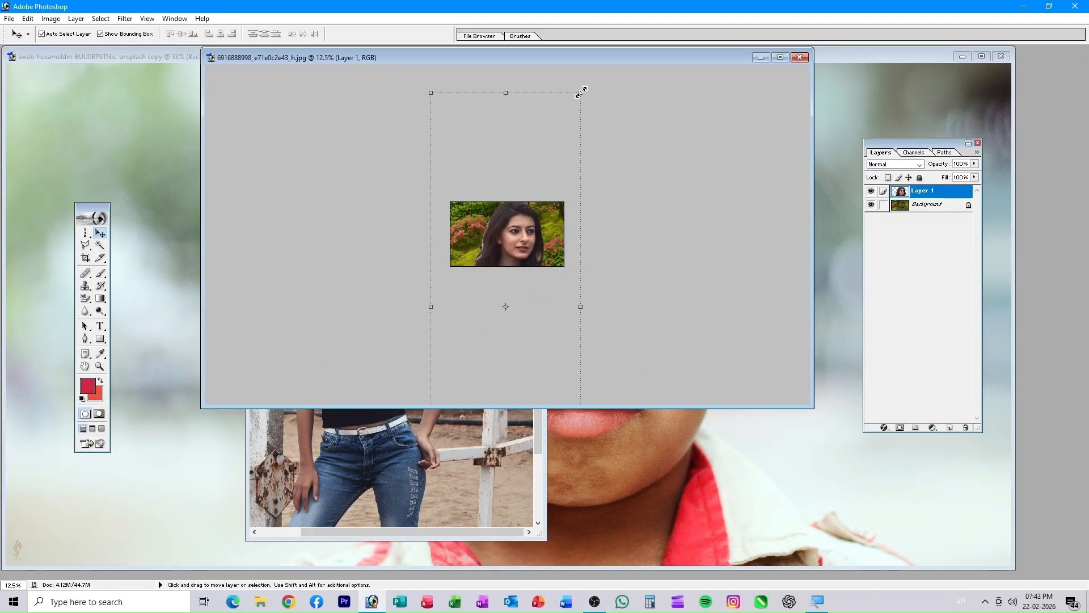
drag(581, 92, 519, 203)
drag(505, 244, 507, 214)
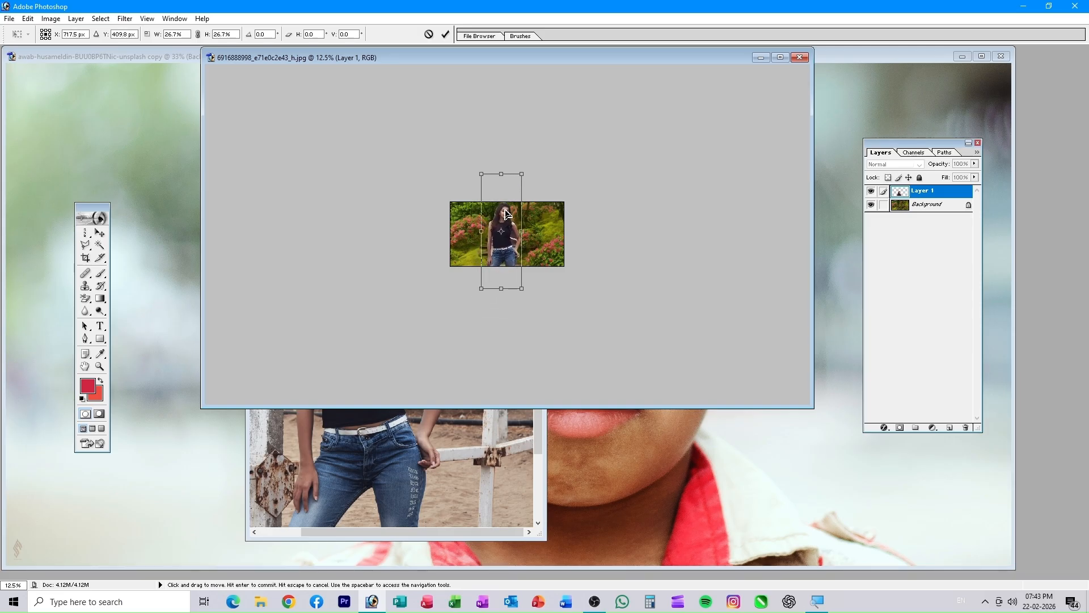
click(451, 36)
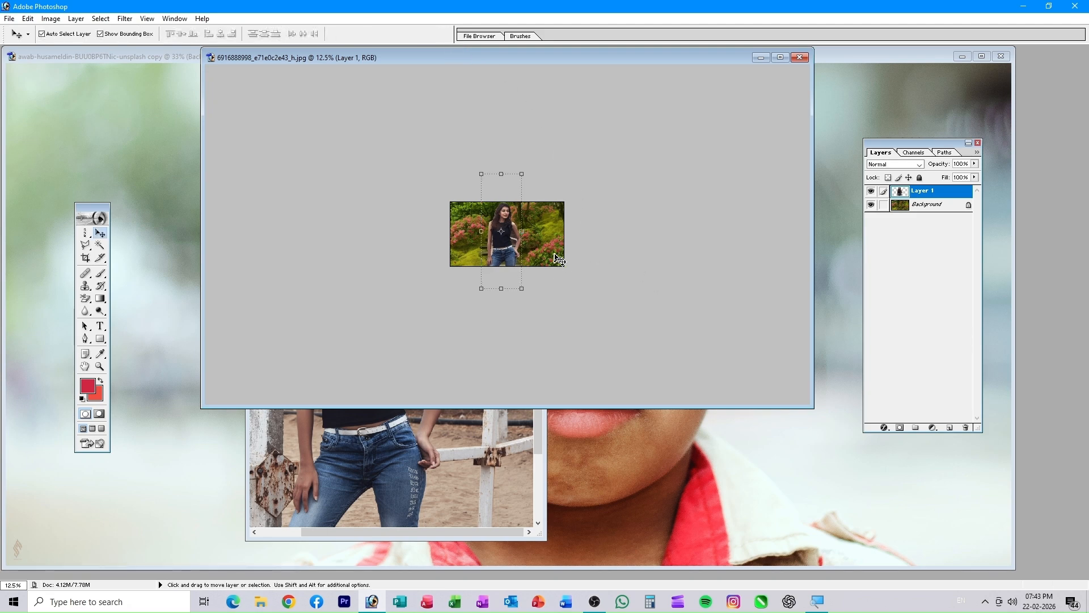
- Fit the garden composite to the screen and position the woman among the steps and flowers
key(ctrl+0)
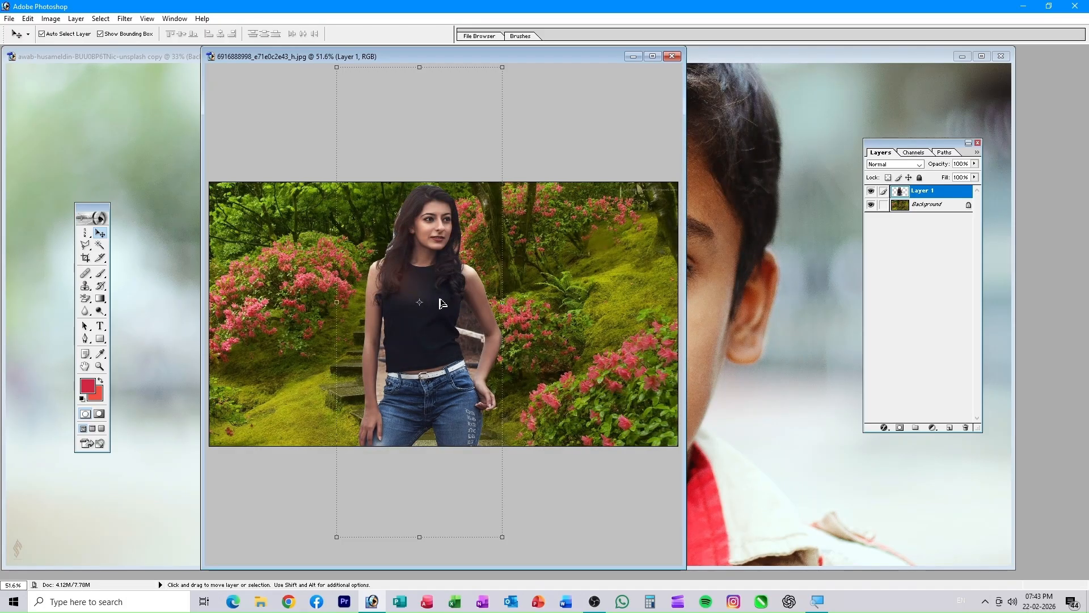
click(548, 307)
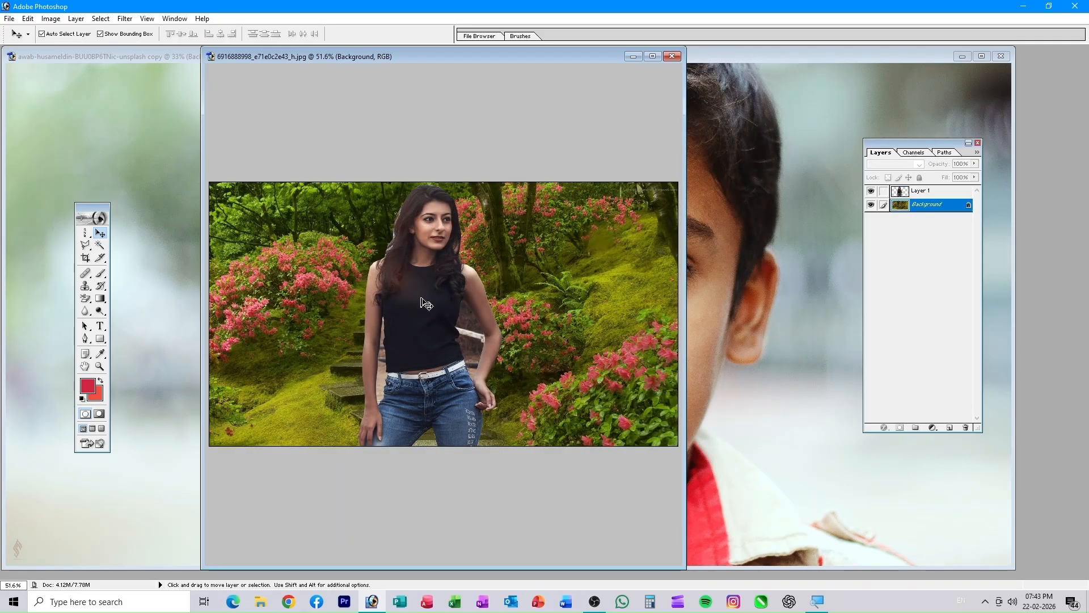
mouse_move(427, 304)
mouse_down()
mouse_move(489, 315)
mouse_move(437, 308)
mouse_move(446, 310)
mouse_up()
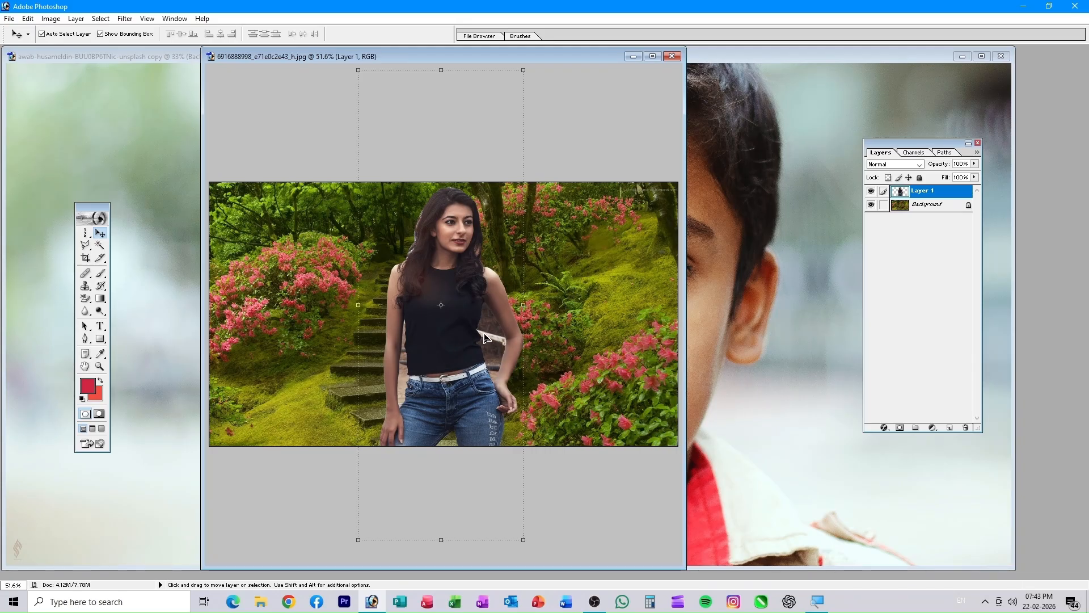
mouse_move(486, 327)
mouse_down()
mouse_move(535, 331)
mouse_move(395, 313)
mouse_move(415, 284)
mouse_move(453, 270)
mouse_move(441, 355)
mouse_move(483, 338)
mouse_move(475, 326)
mouse_up()
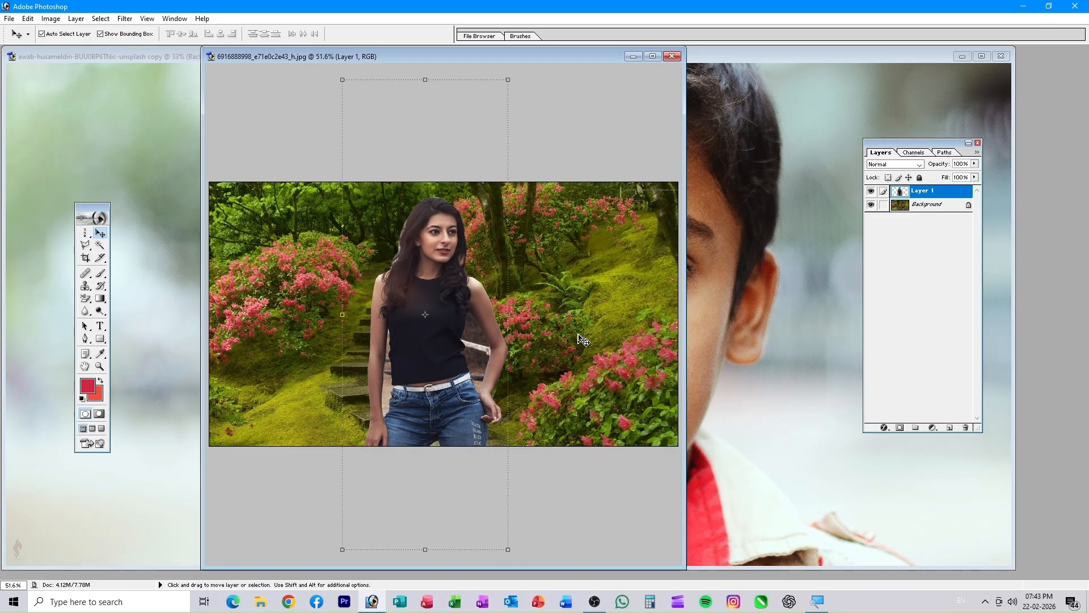
click(734, 72)
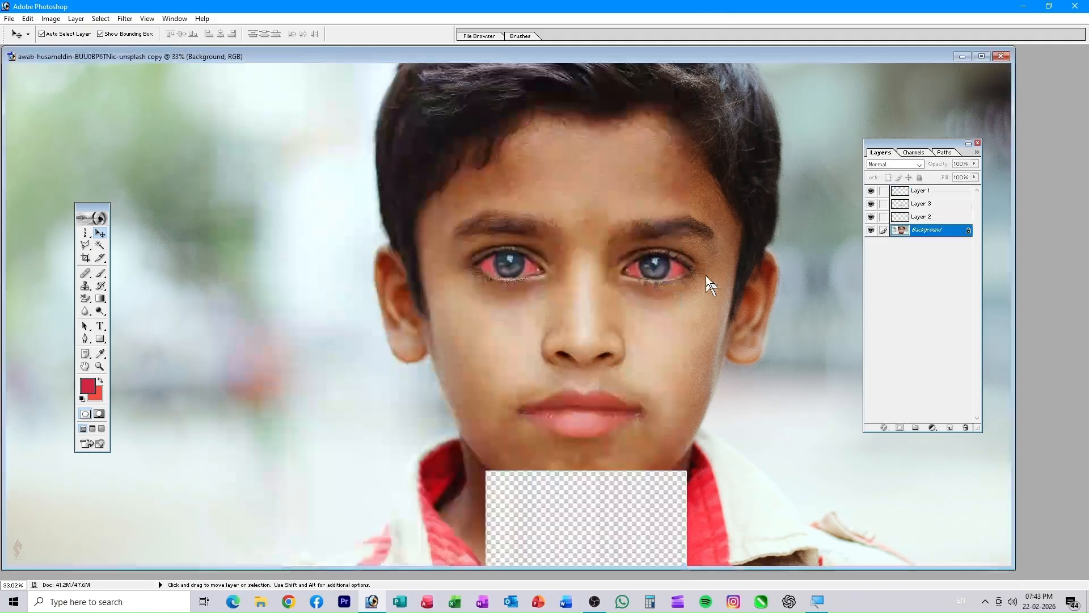
- Minimize the boy photo and bring the woman's fence photo to the front
click(961, 56)
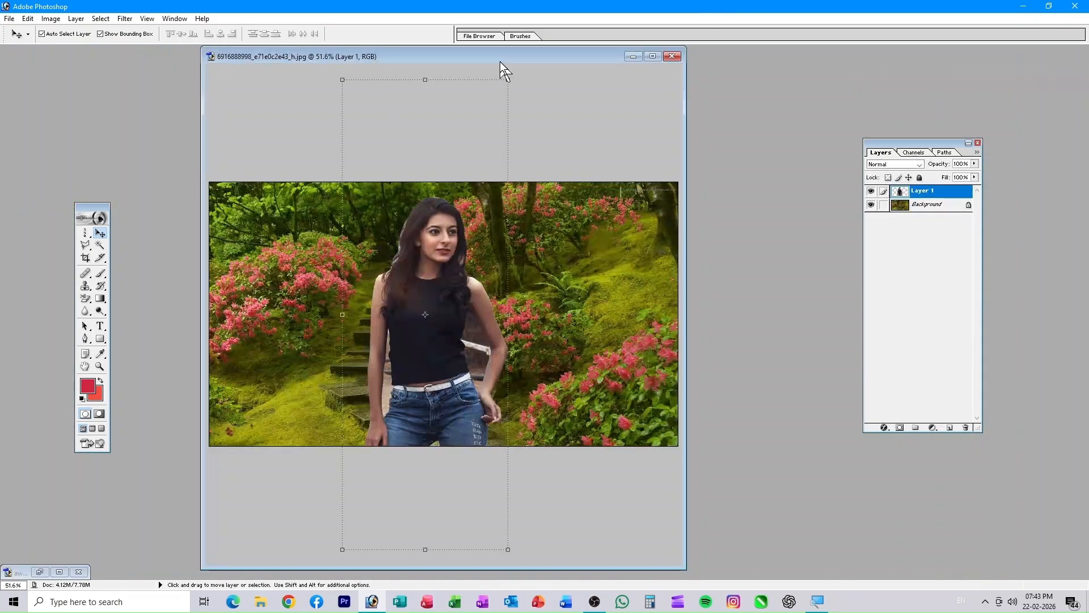
drag(510, 60, 829, 425)
click(411, 94)
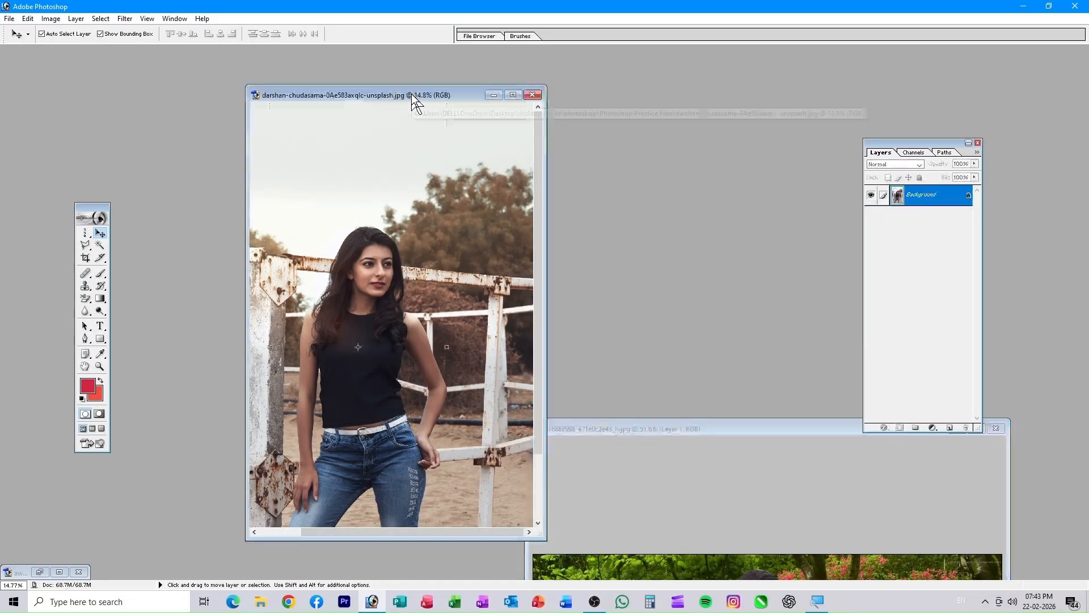
drag(410, 94, 491, 115)
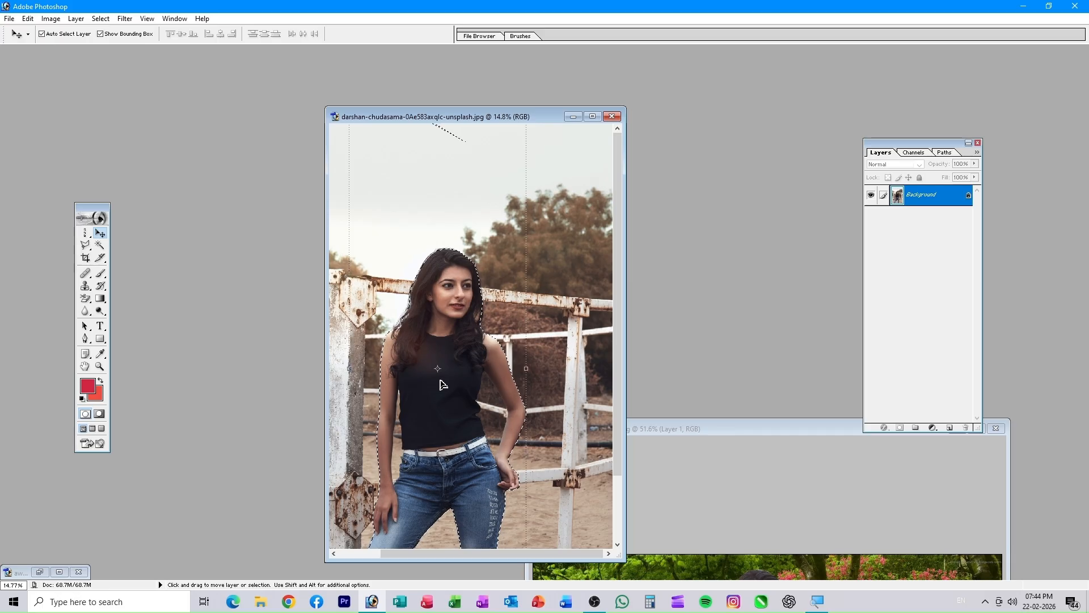
- Invert the selection so the background around the woman is selected
click(99, 19)
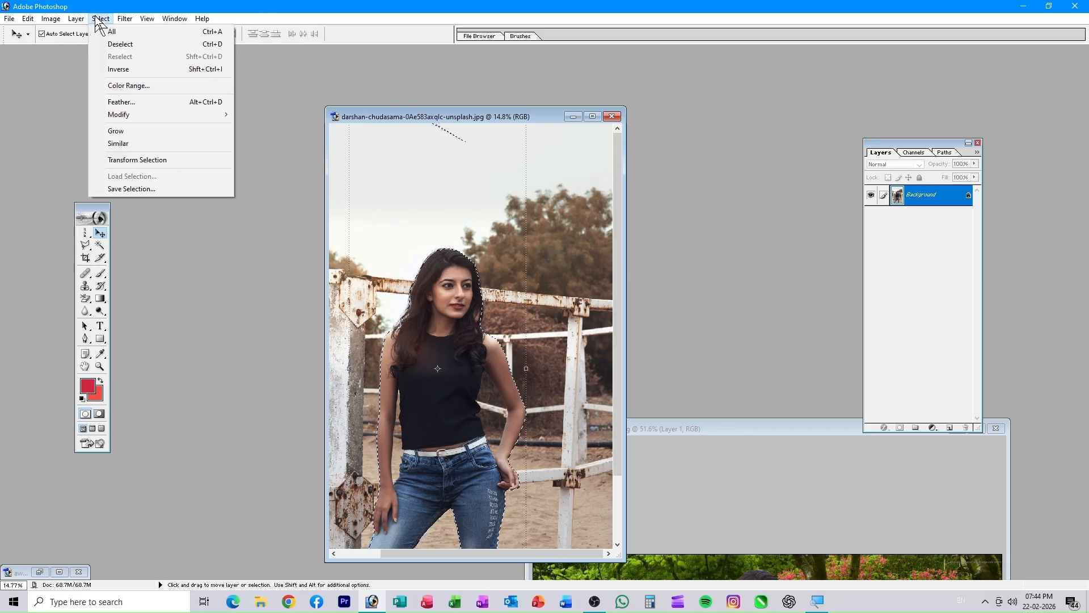
click(118, 69)
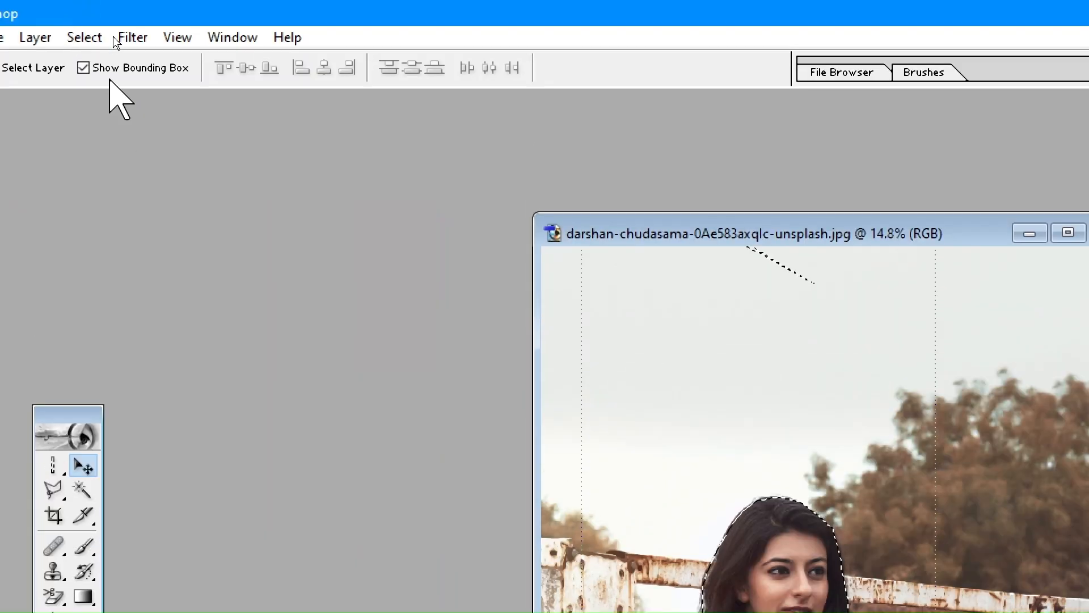
click(95, 37)
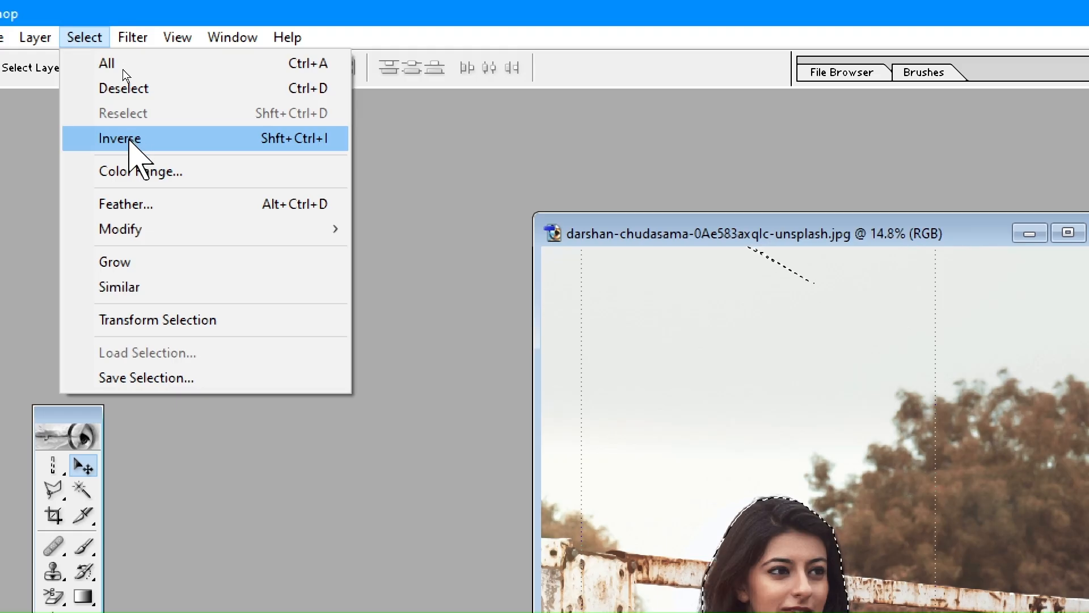
click(129, 141)
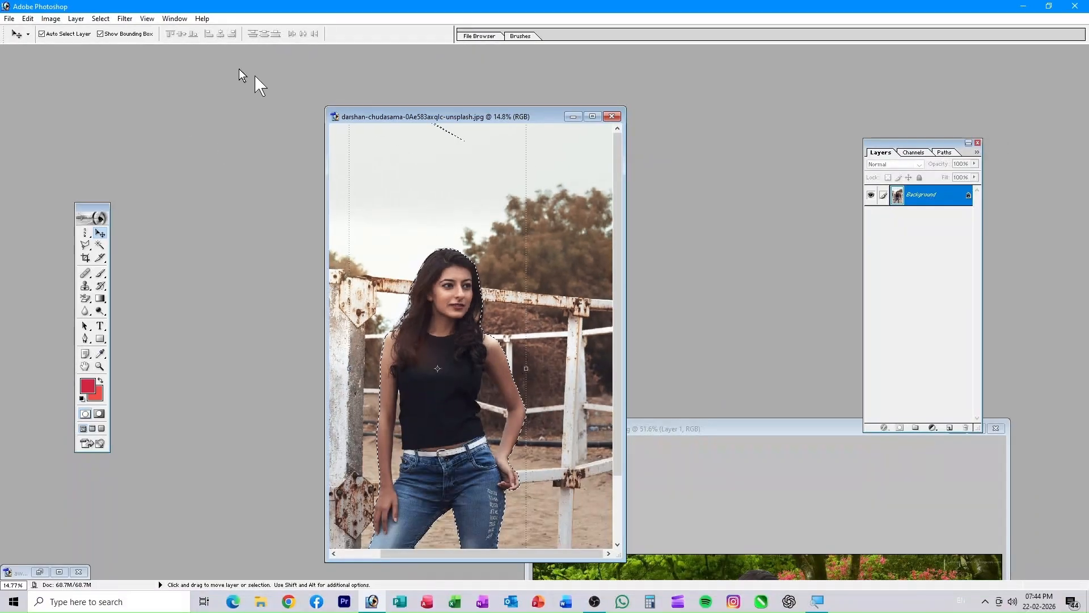
click(97, 18)
click(123, 67)
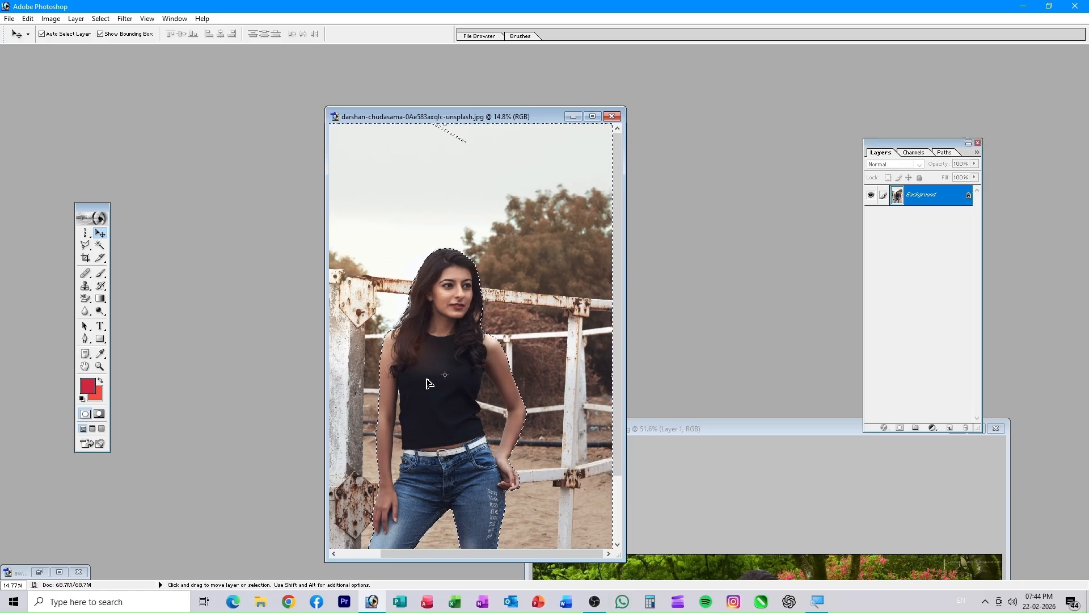
- Try filling the background red, dismiss the locked-layer error, undo, and reselect the woman
key(Delete)
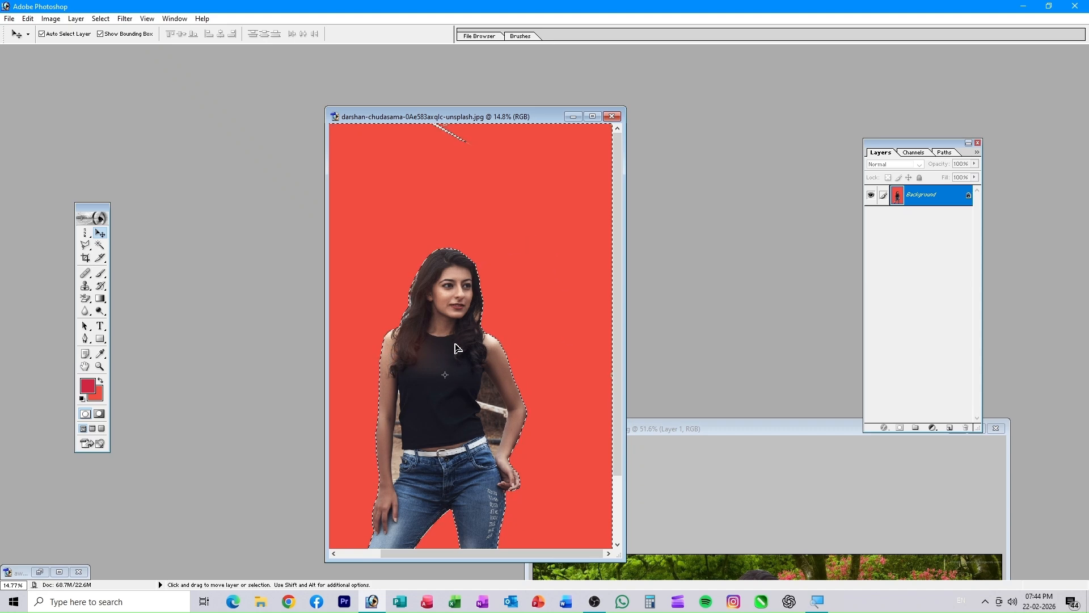
click(492, 317)
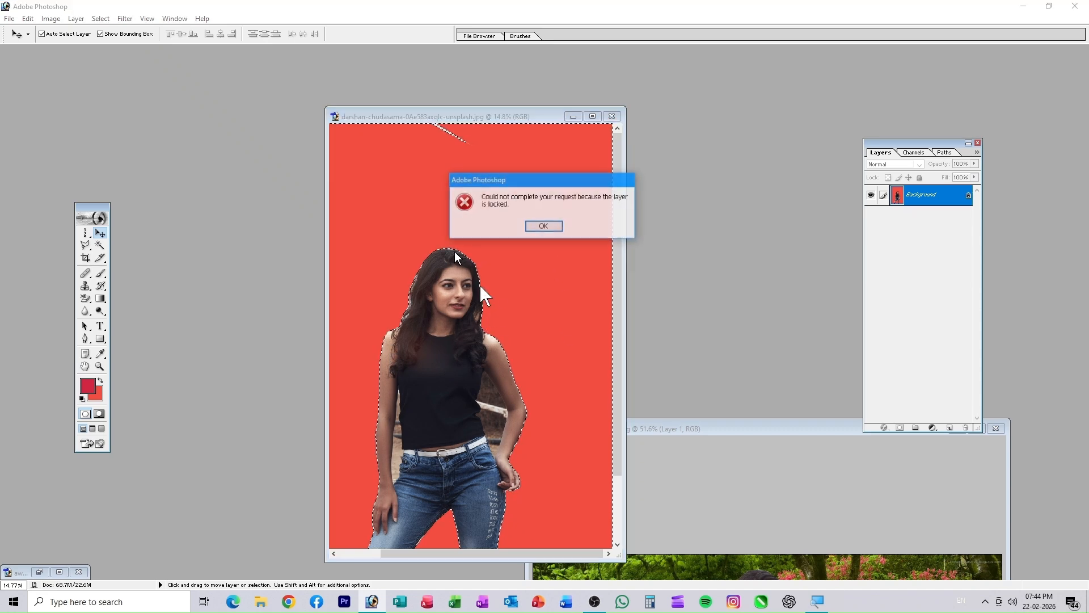
click(543, 226)
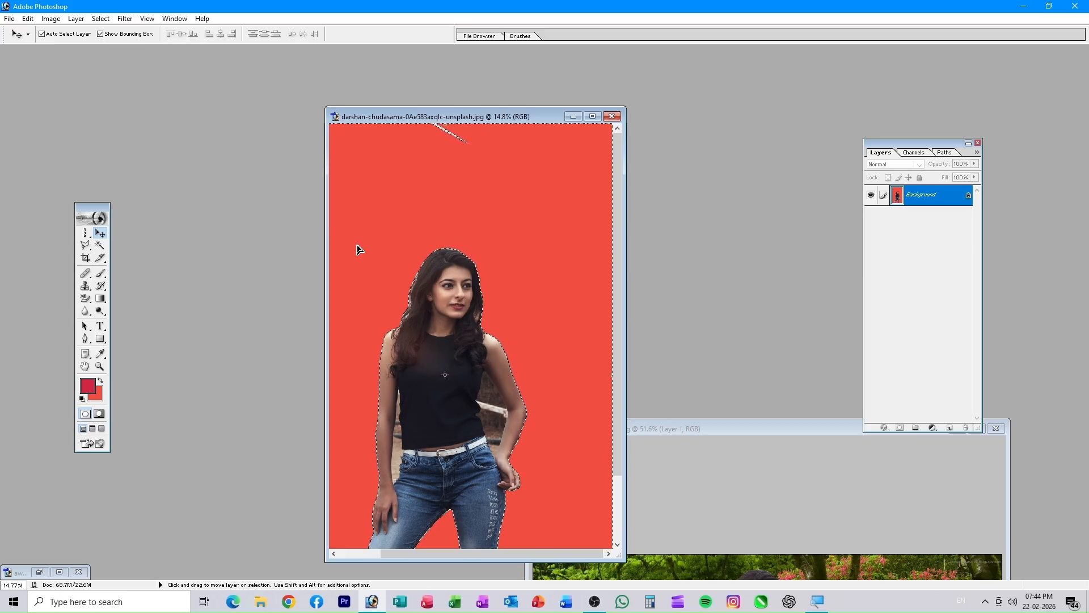
key(ctrl+alt+z)
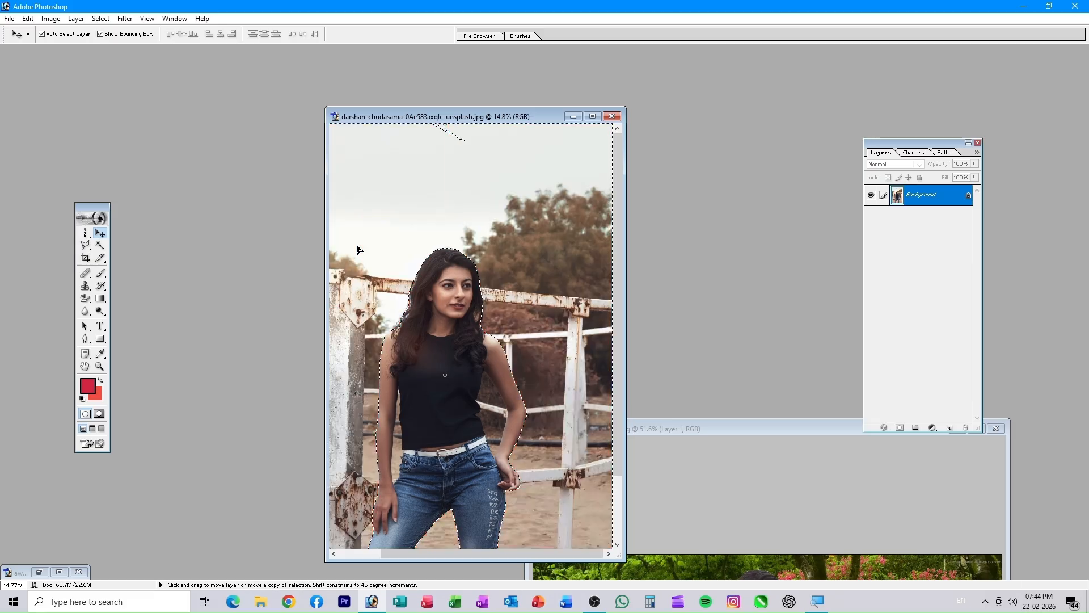
key(ctrl+shift+i)
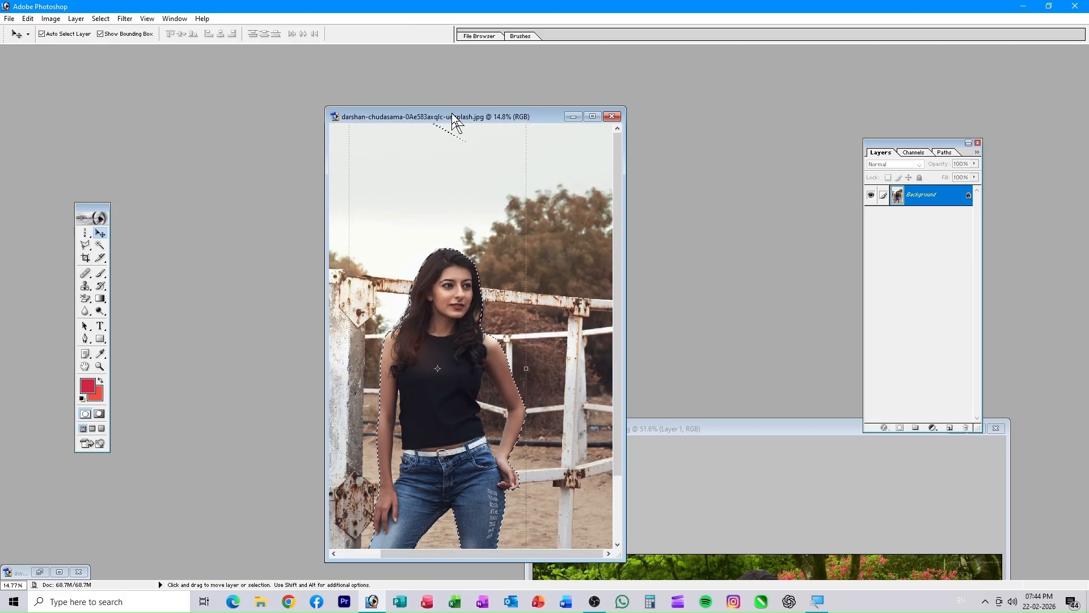
drag(452, 114, 445, 59)
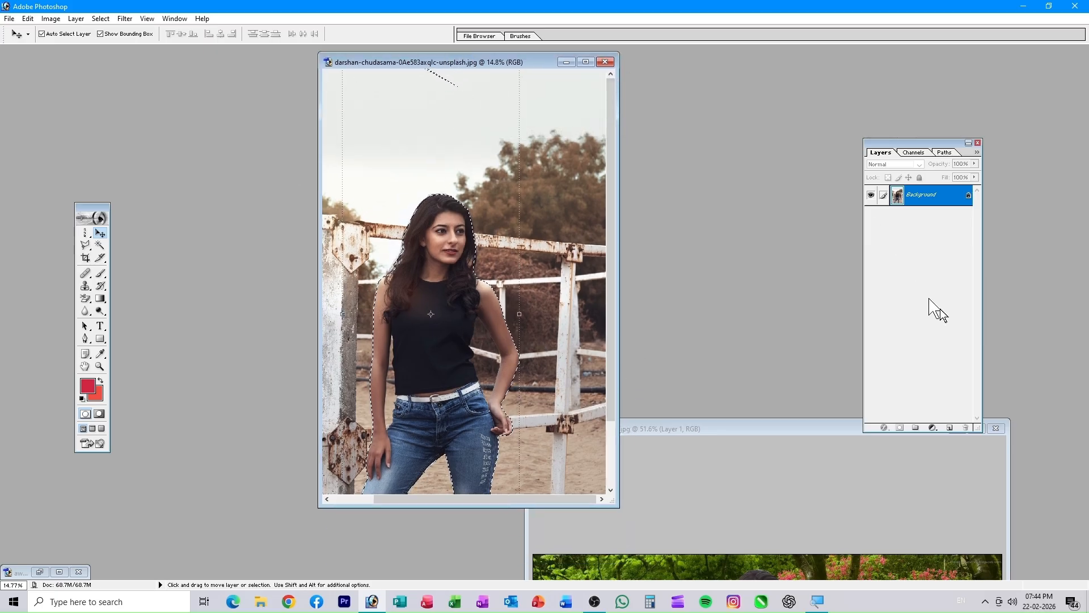
- Duplicate the Background layer as Background copy and delete the original Background layer
right_click(923, 201)
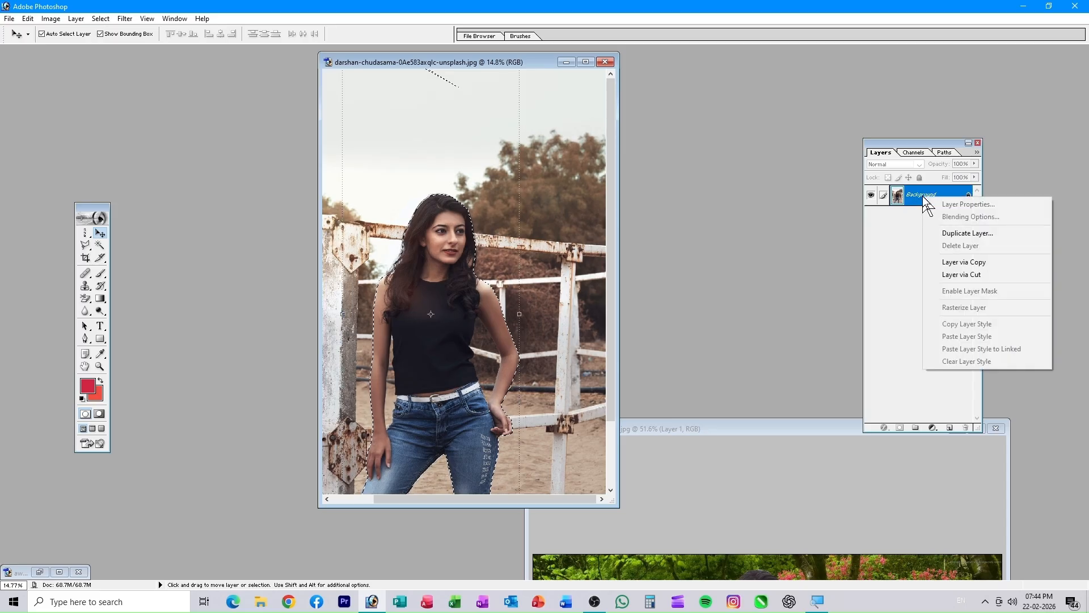
click(976, 230)
click(641, 271)
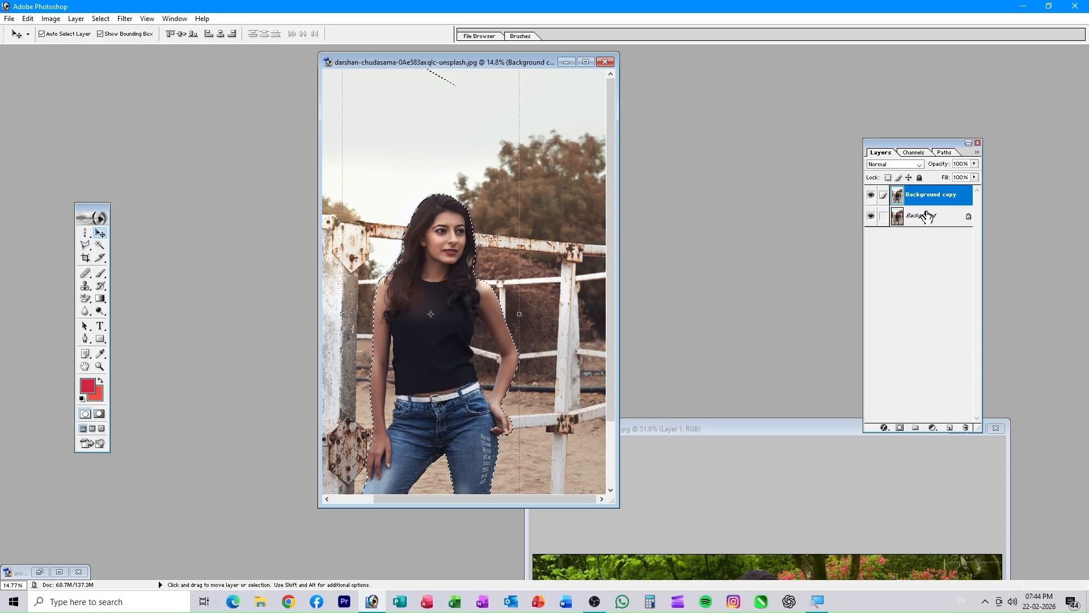
click(927, 216)
right_click(926, 215)
click(959, 261)
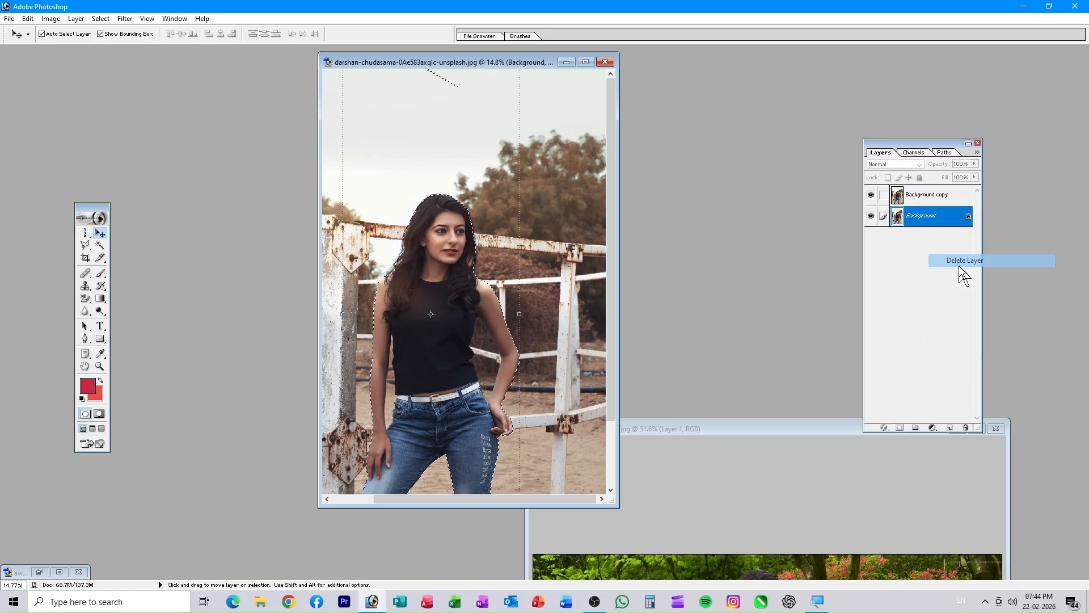
click(502, 226)
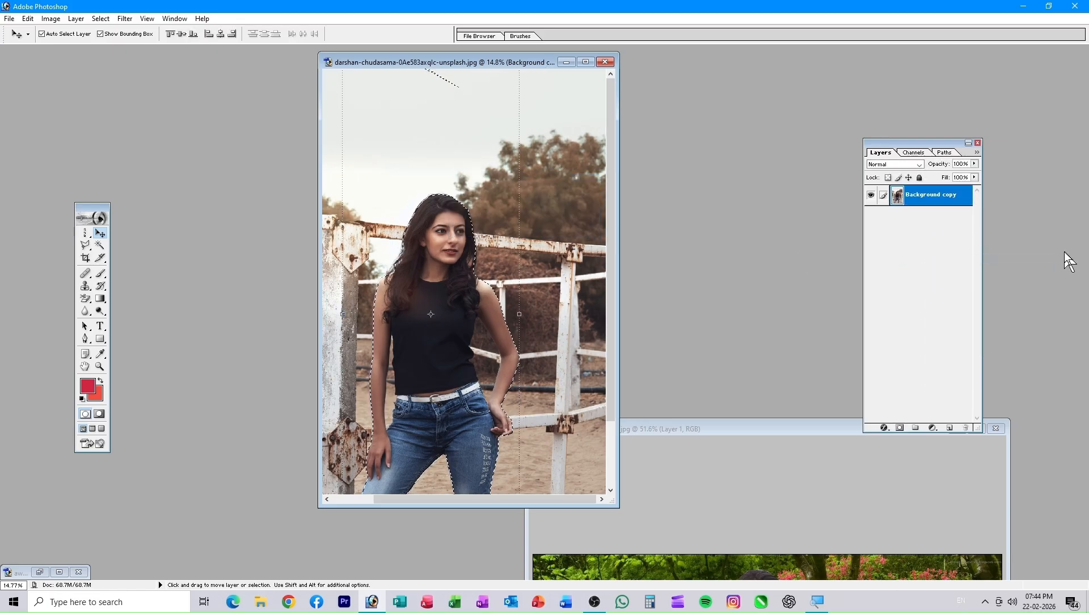
- Invert the selection and delete the fence, trees and sky around the woman
key(Delete)
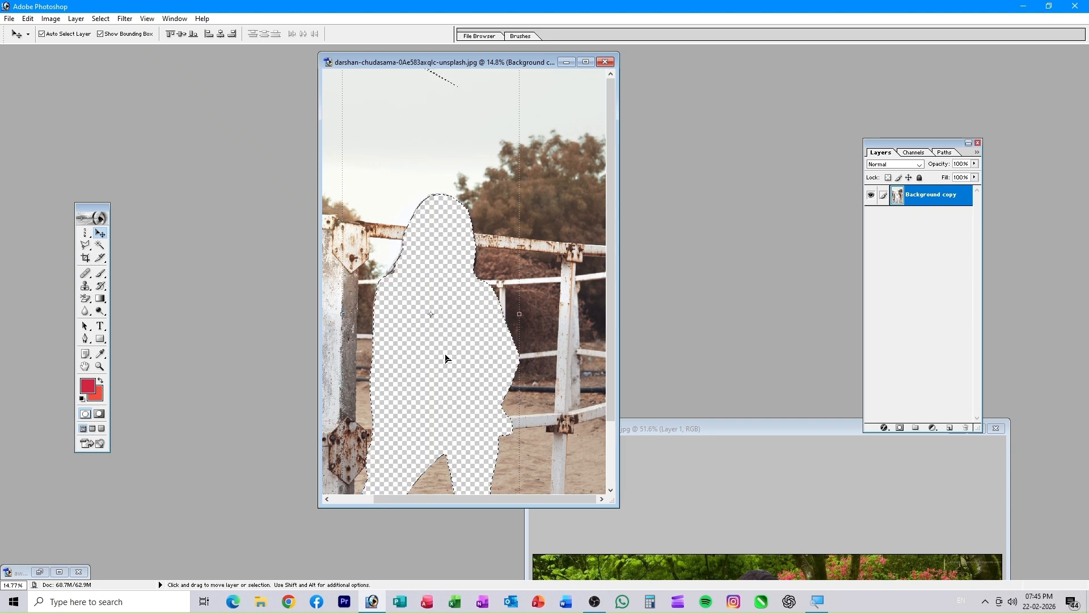
key(ctrl+z)
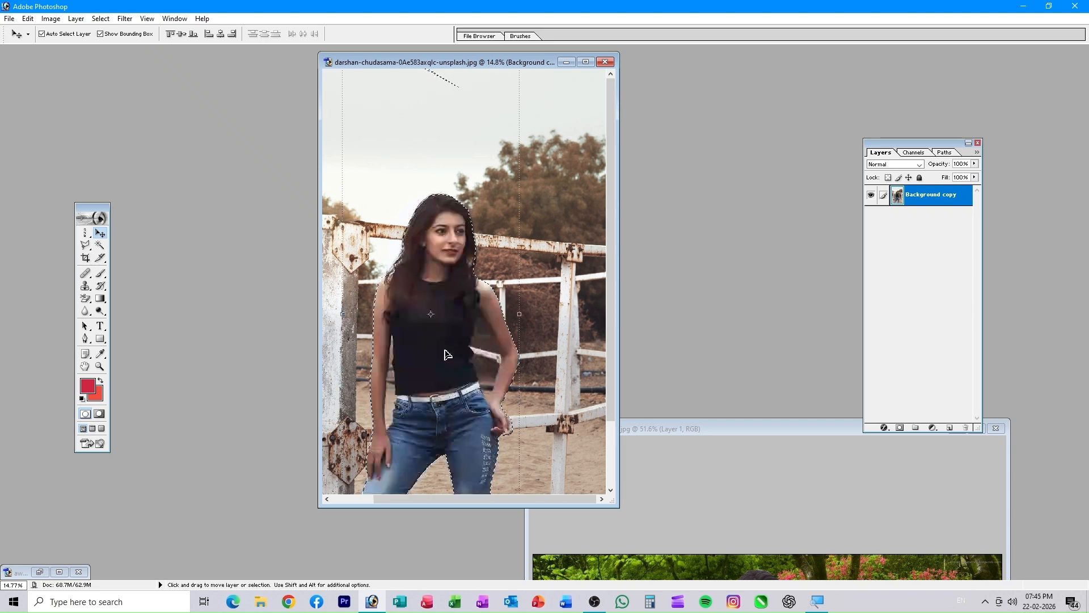
click(100, 18)
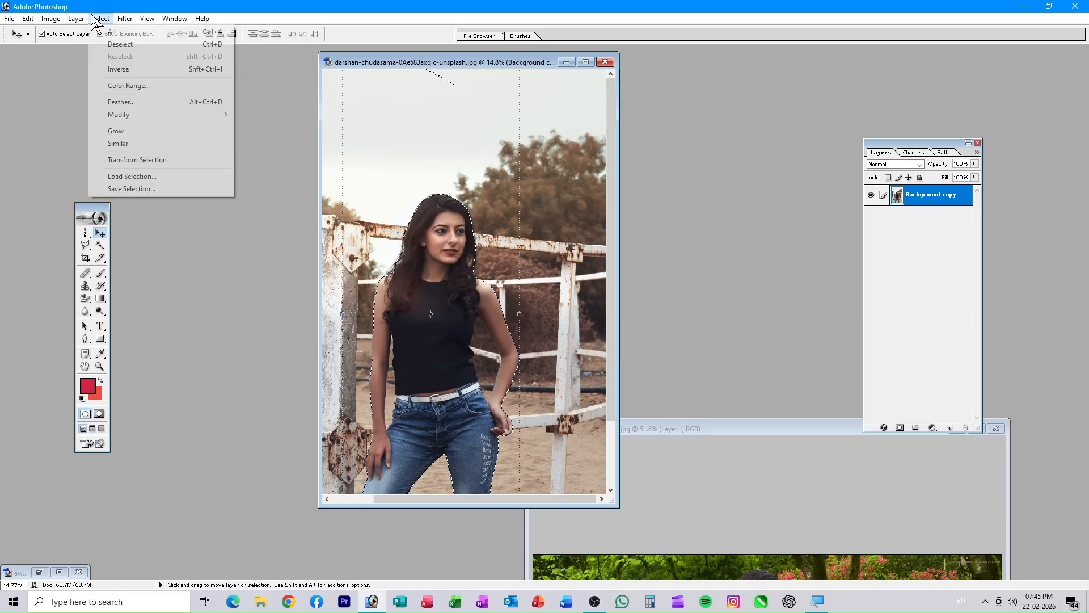
click(118, 69)
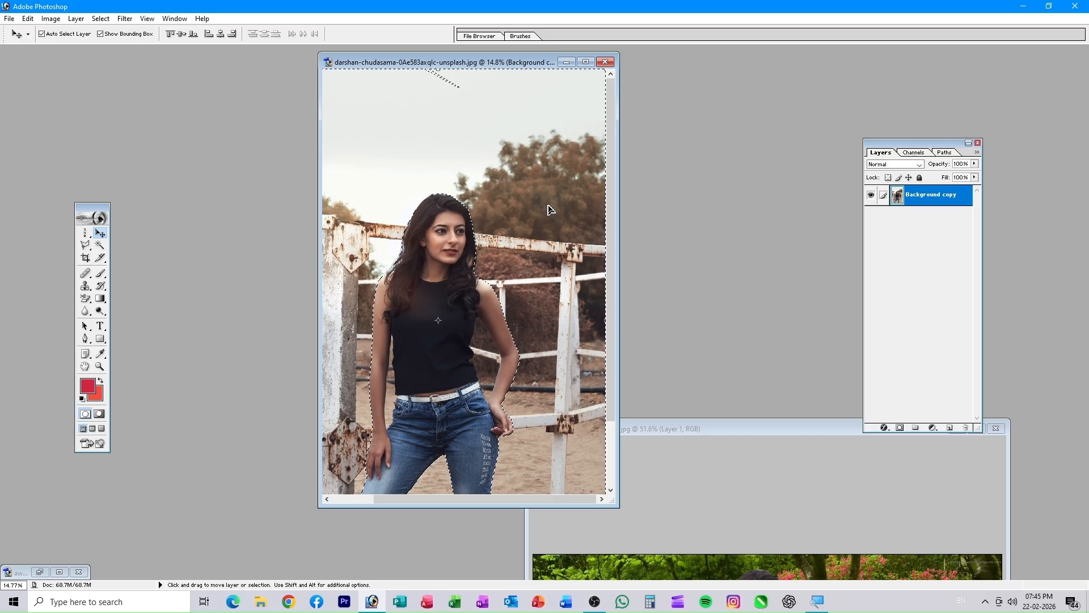
key(Delete)
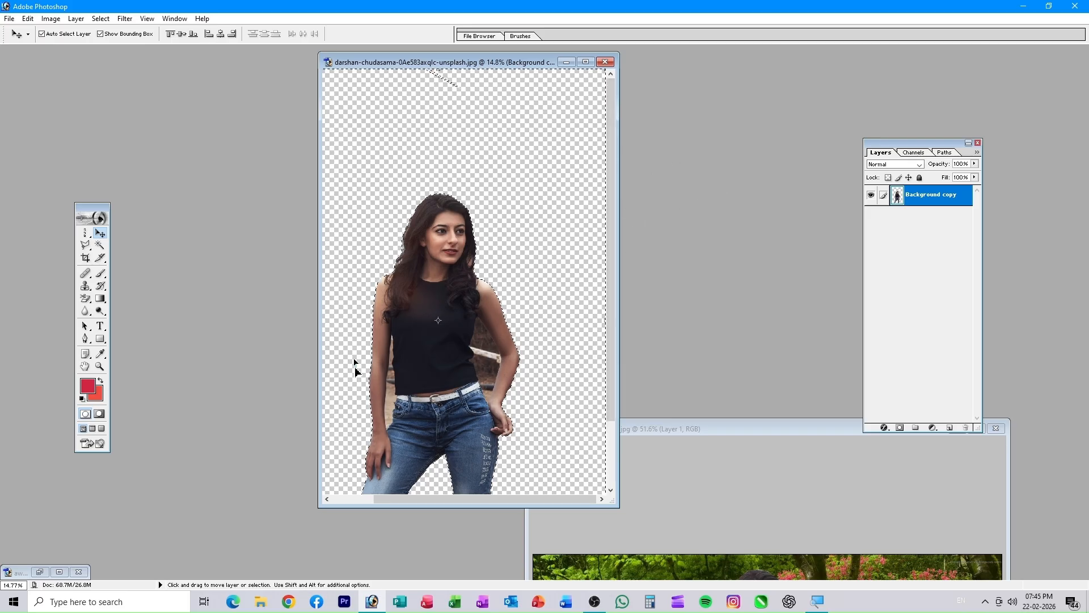
drag(457, 64, 390, 72)
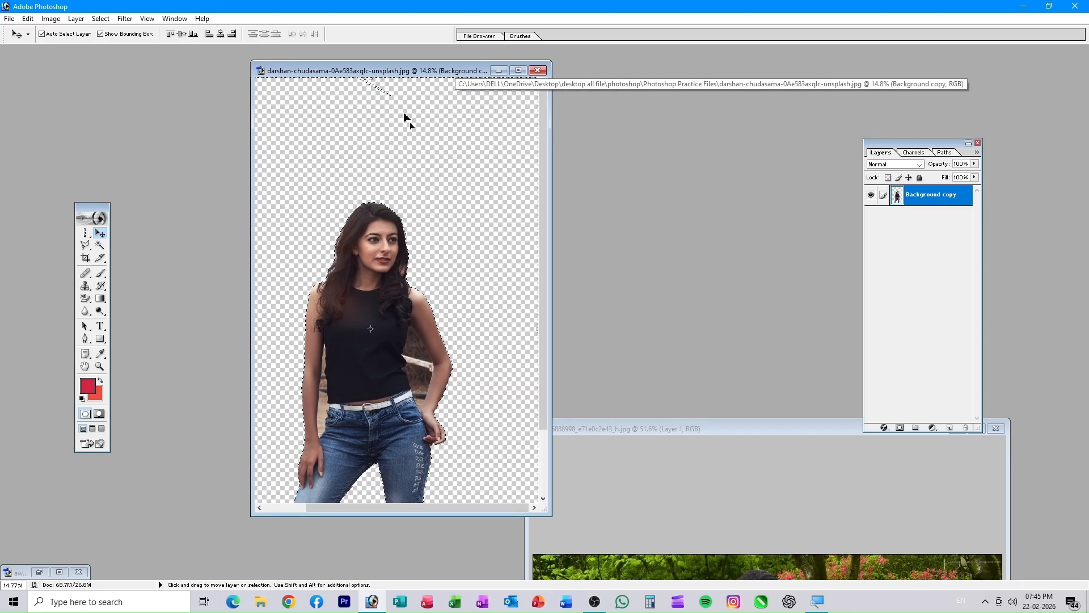
click(9, 19)
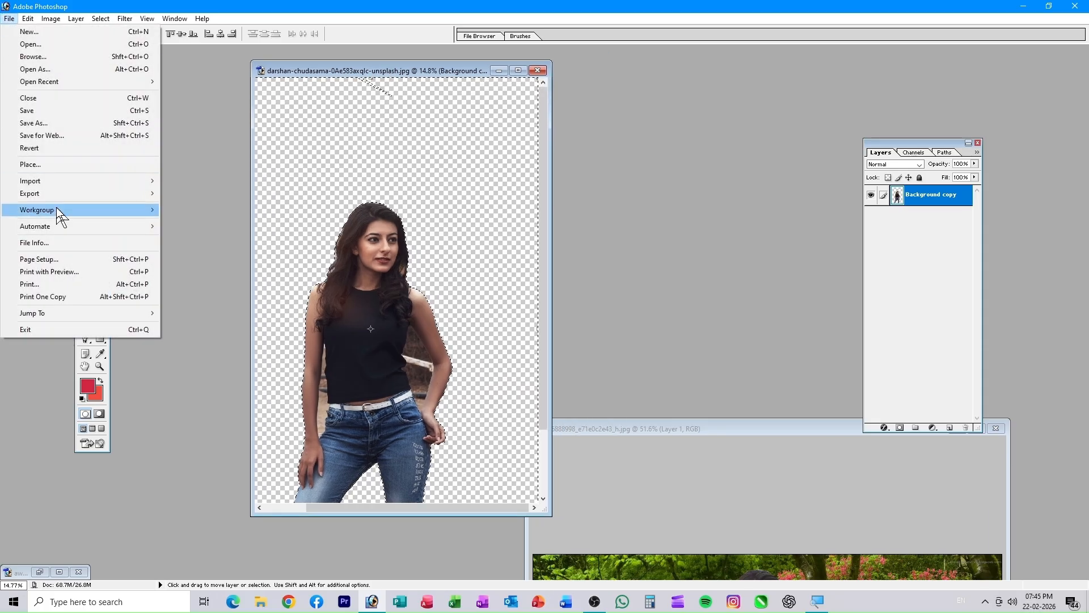
click(50, 135)
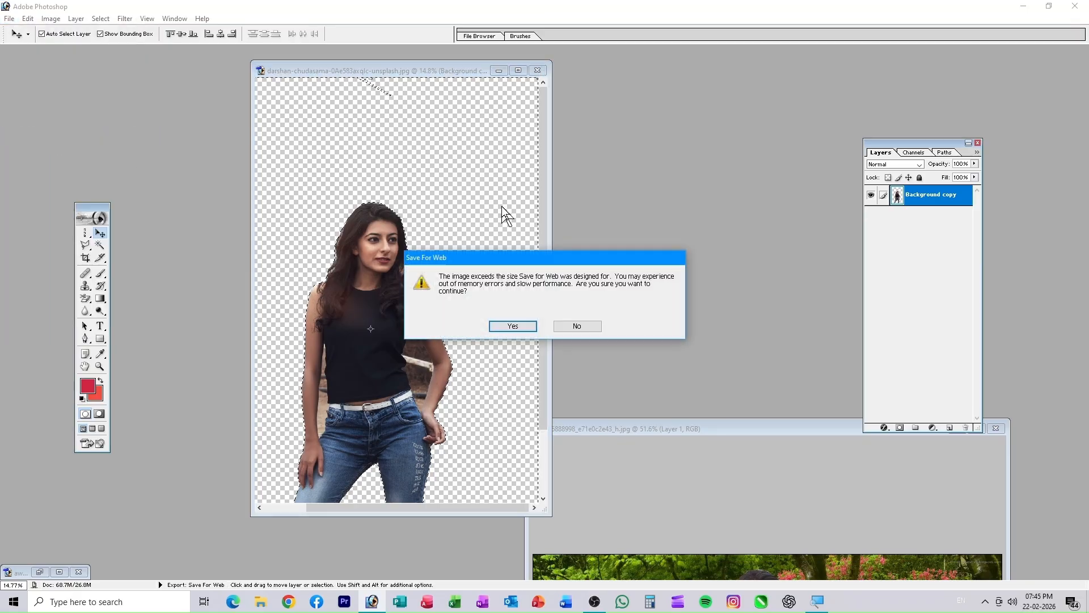
click(501, 327)
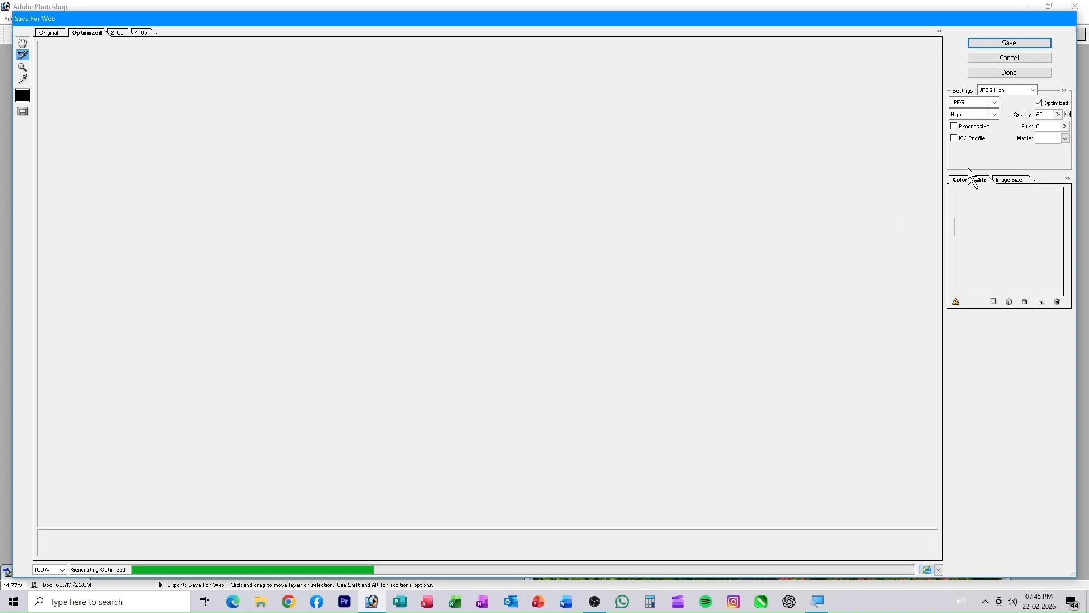
click(980, 101)
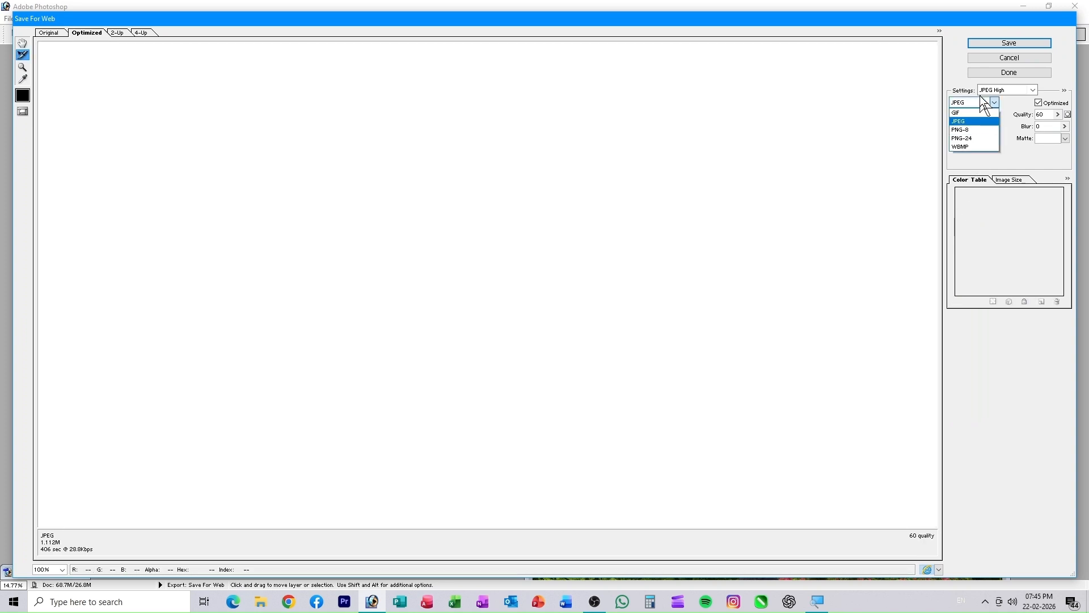
click(968, 139)
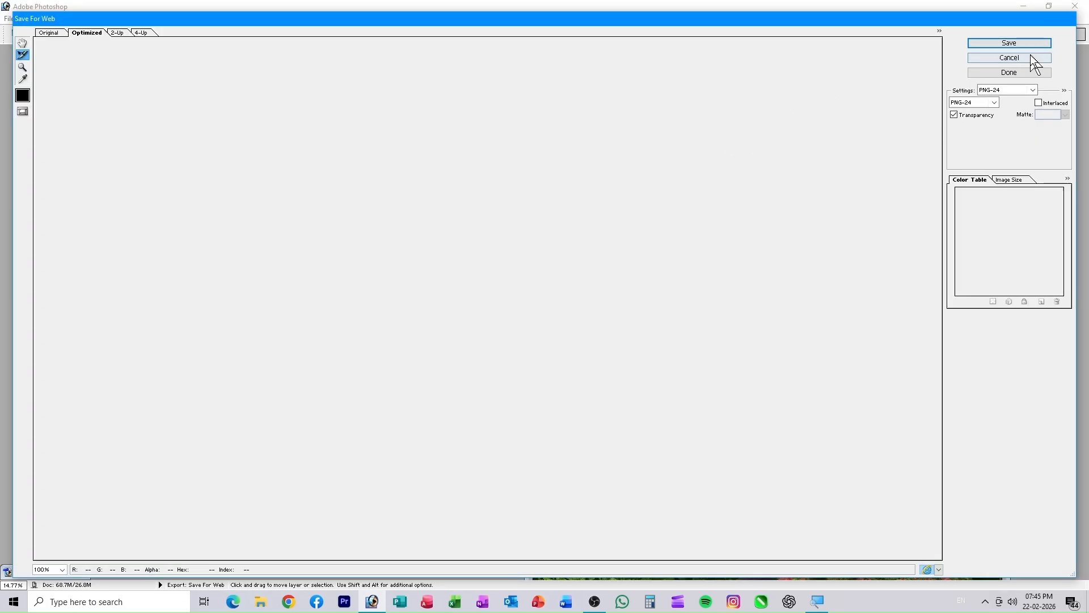
click(1028, 58)
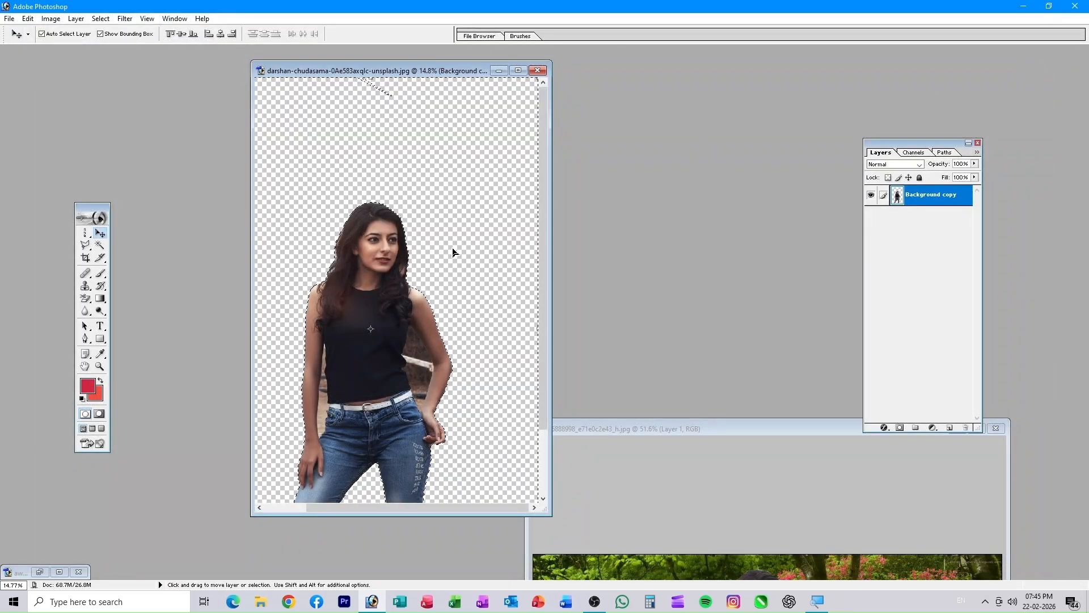
- Move the cut-out woman up and right, choose a lasso mode, and bring up the Open dialog
drag(390, 301, 405, 211)
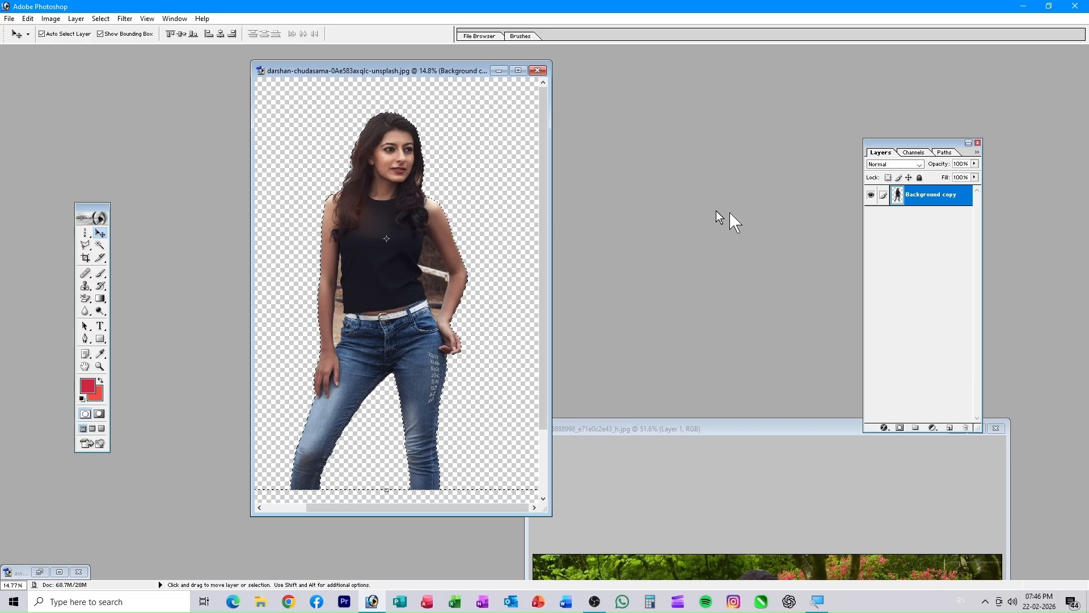
mouse_move(89, 250)
mouse_down()
mouse_move(125, 277)
mouse_move(157, 268)
mouse_up()
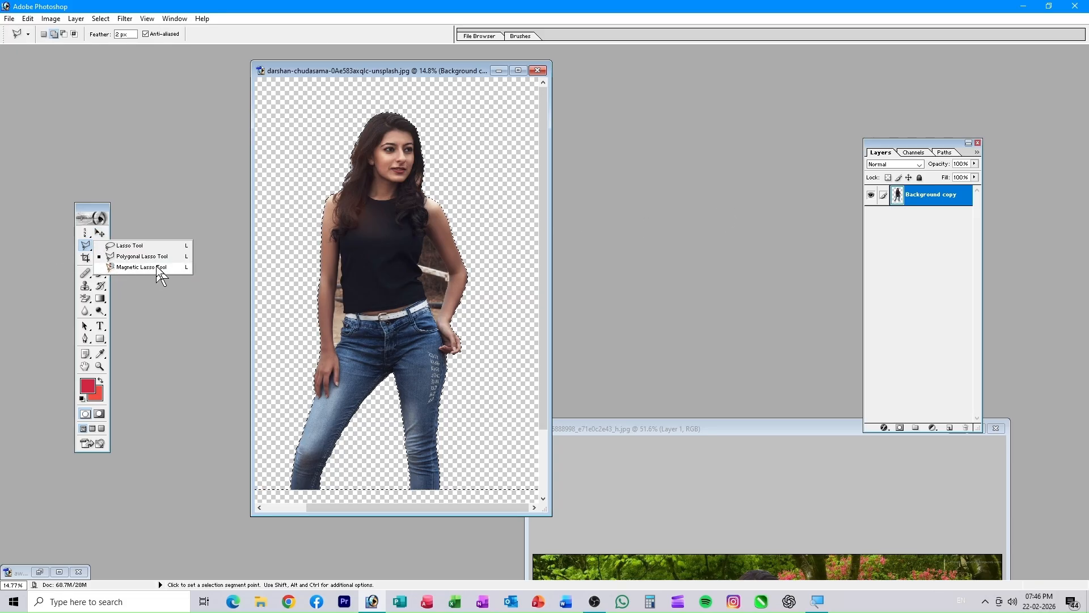
double_click(648, 270)
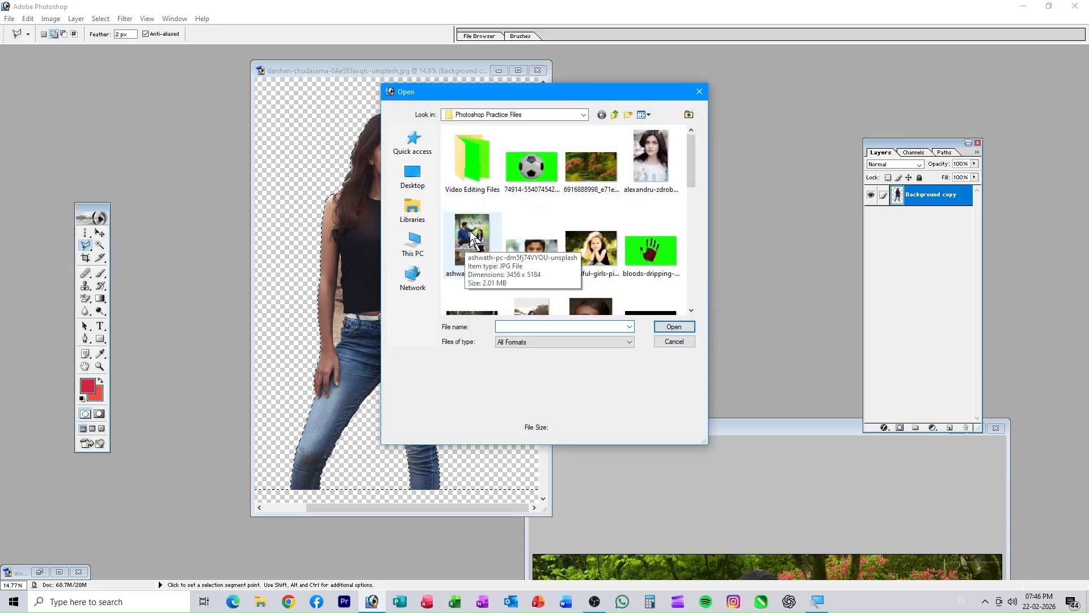
- Open the ashwath park photo, centre its window and zoom in on the woman's arm
double_click(472, 231)
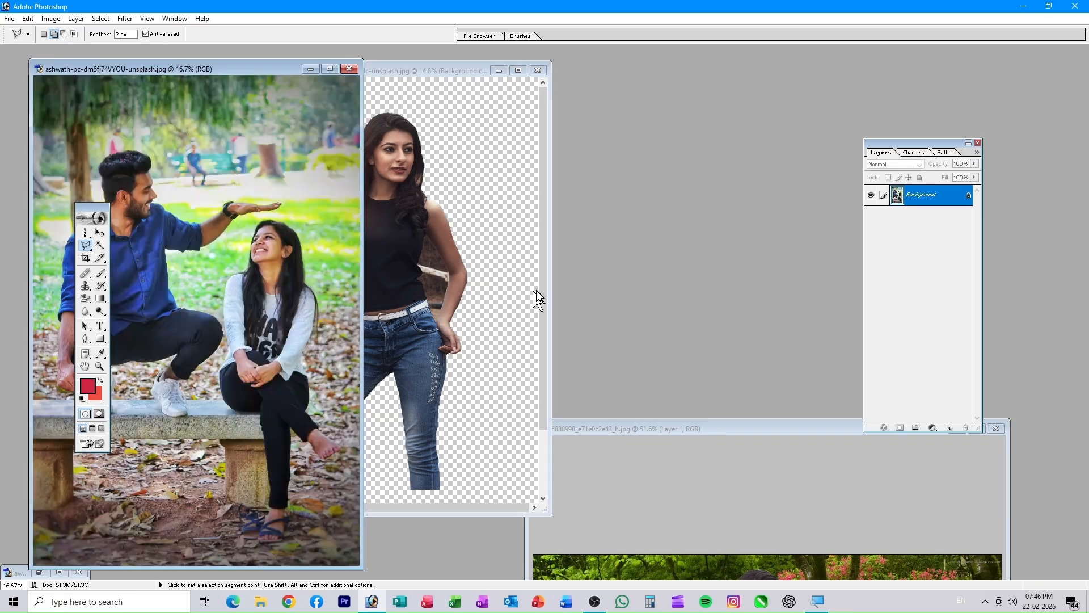
drag(226, 71, 521, 84)
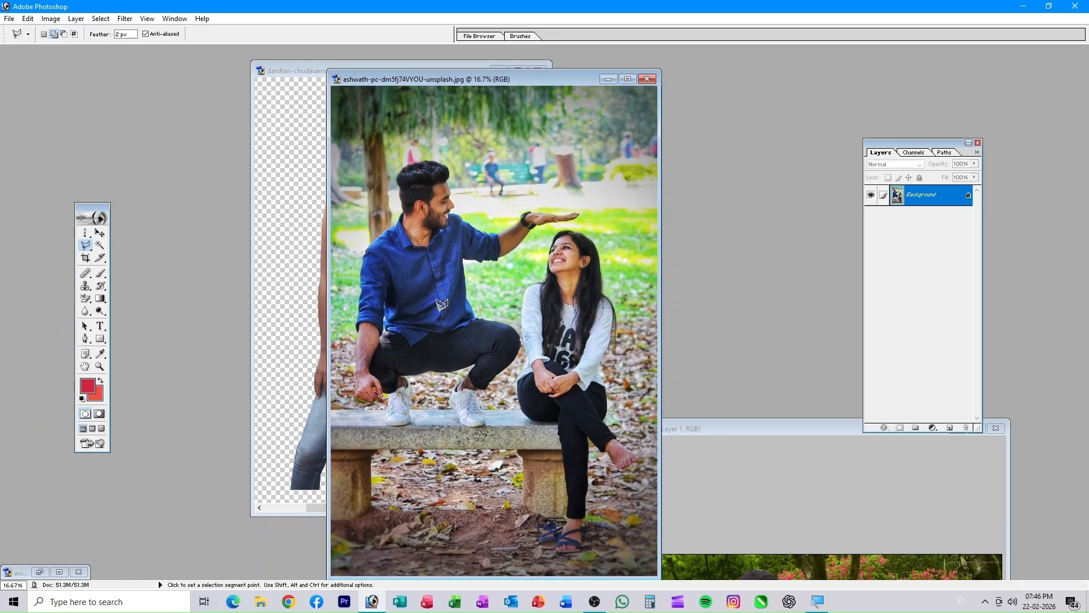
key(ctrl+plus)
key(ctrl+plus)
key(ctrl+plus)
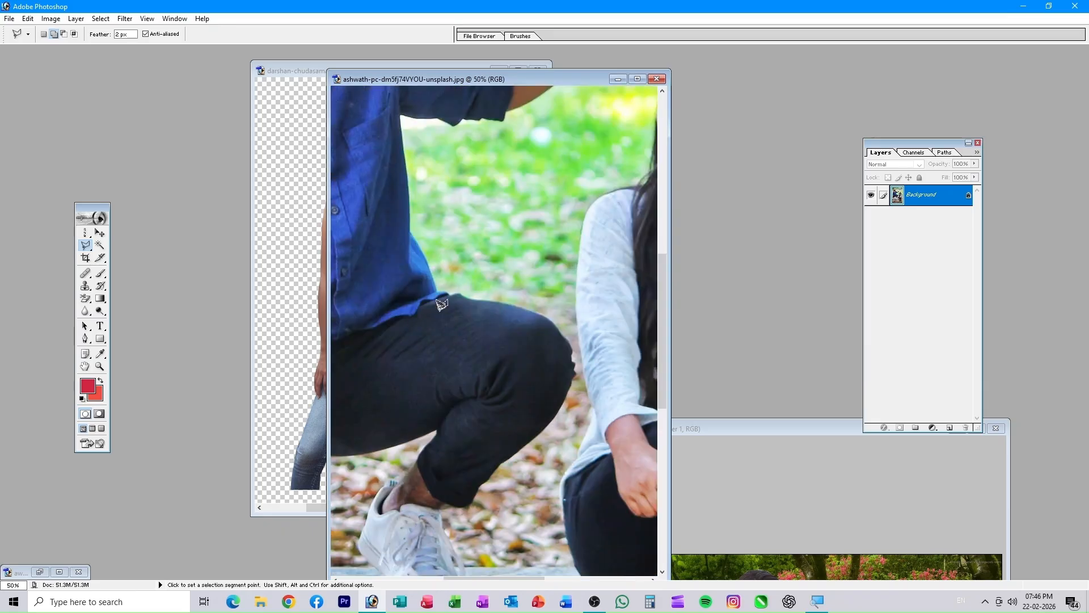
drag(553, 302, 507, 328)
- Trace the woman's arm with the Magnetic Lasso, copy it to a new layer (Ctrl+J), and reopen the Open dialog
drag(85, 245, 121, 267)
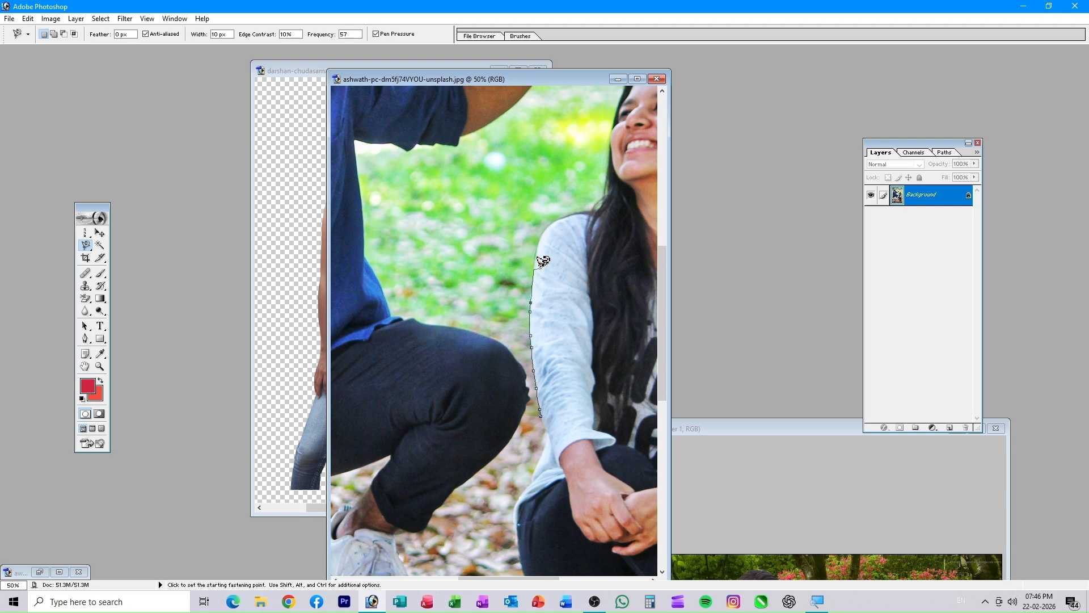
double_click(546, 239)
key(ctrl+j)
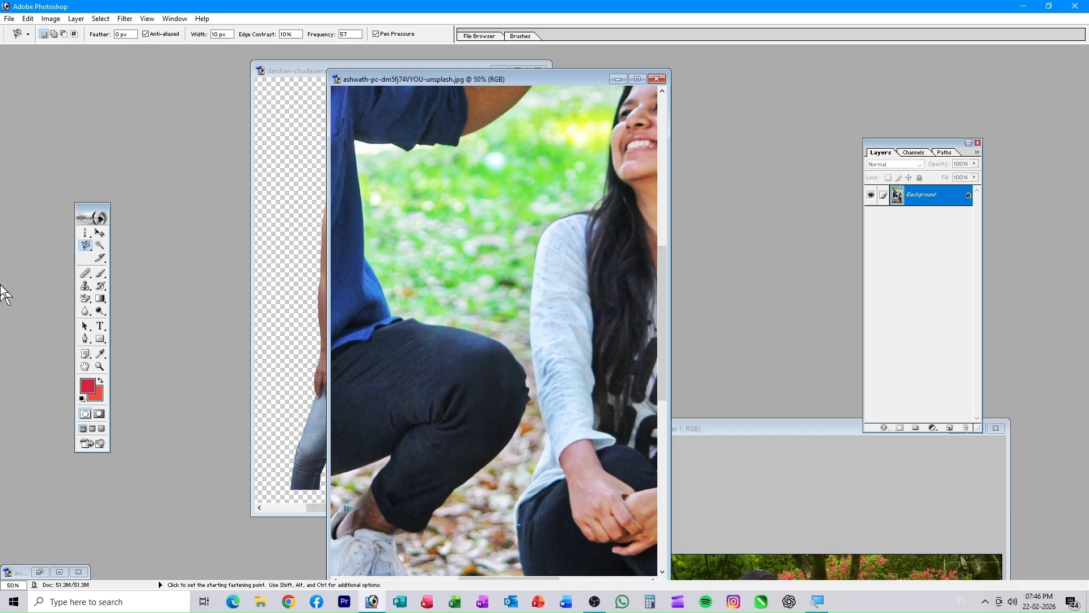
double_click(730, 307)
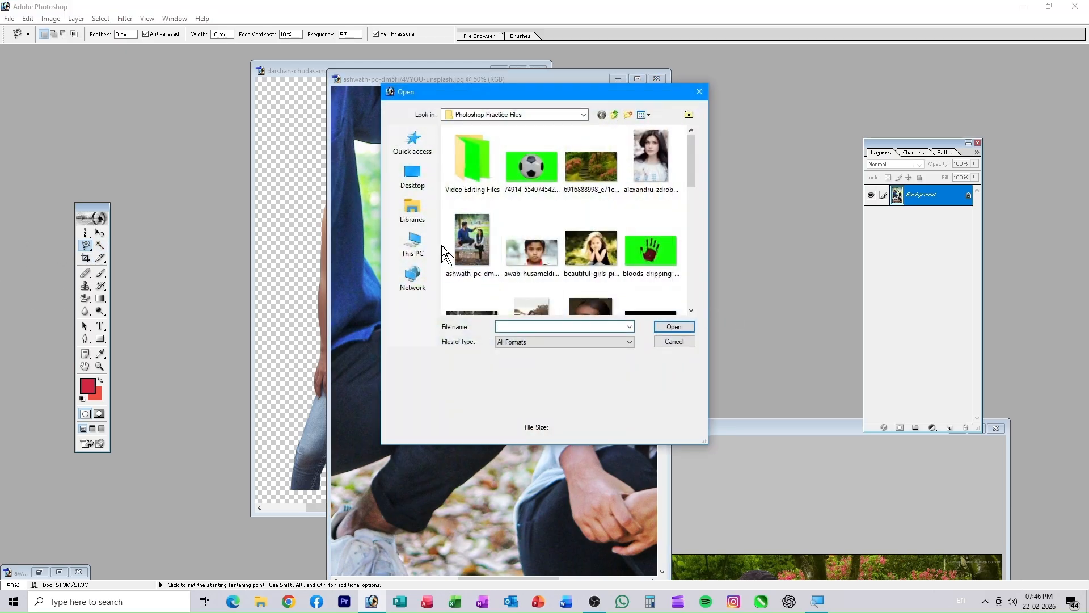
click(533, 168)
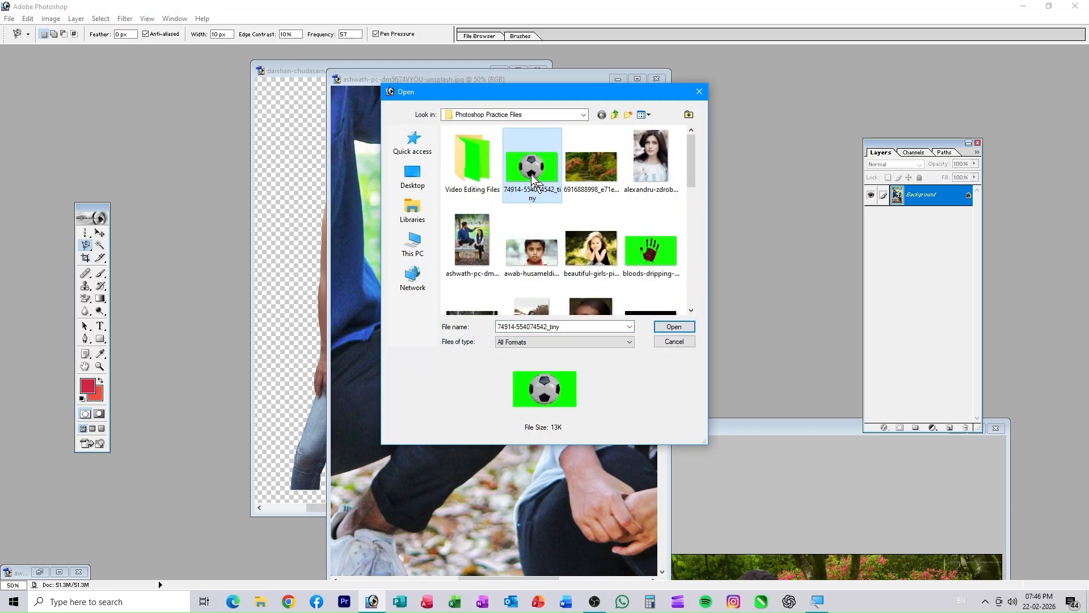
click(669, 326)
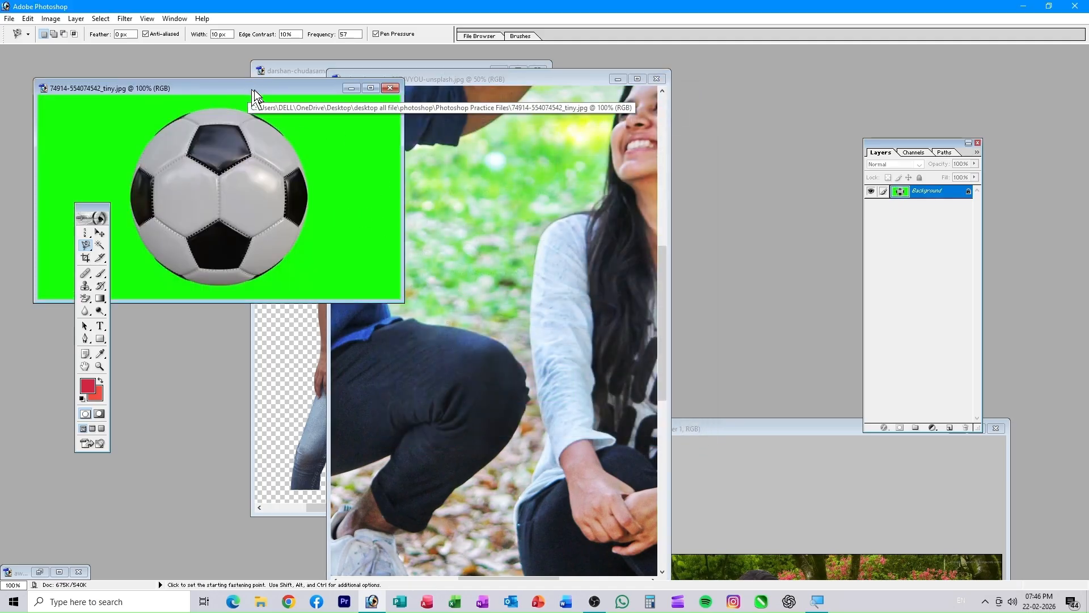
drag(250, 90, 419, 129)
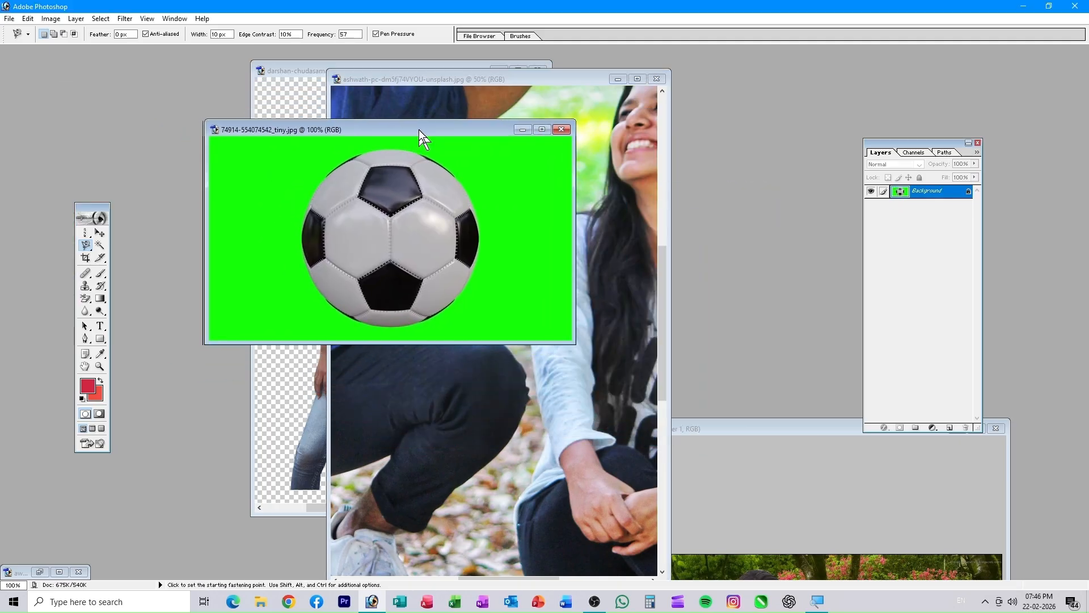
click(100, 246)
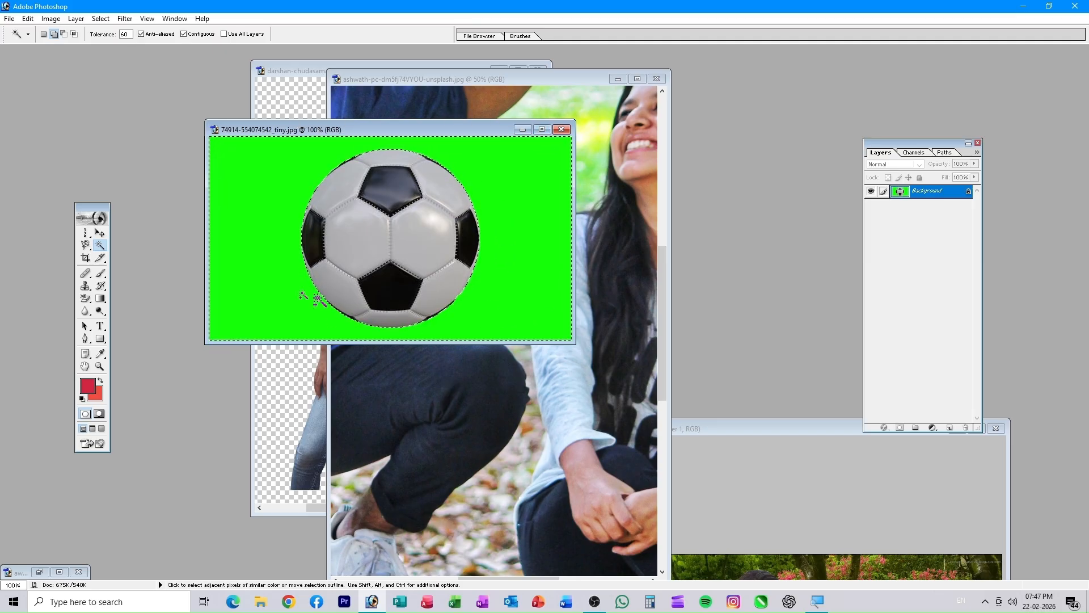
- Set the background colour to a light blue
click(98, 396)
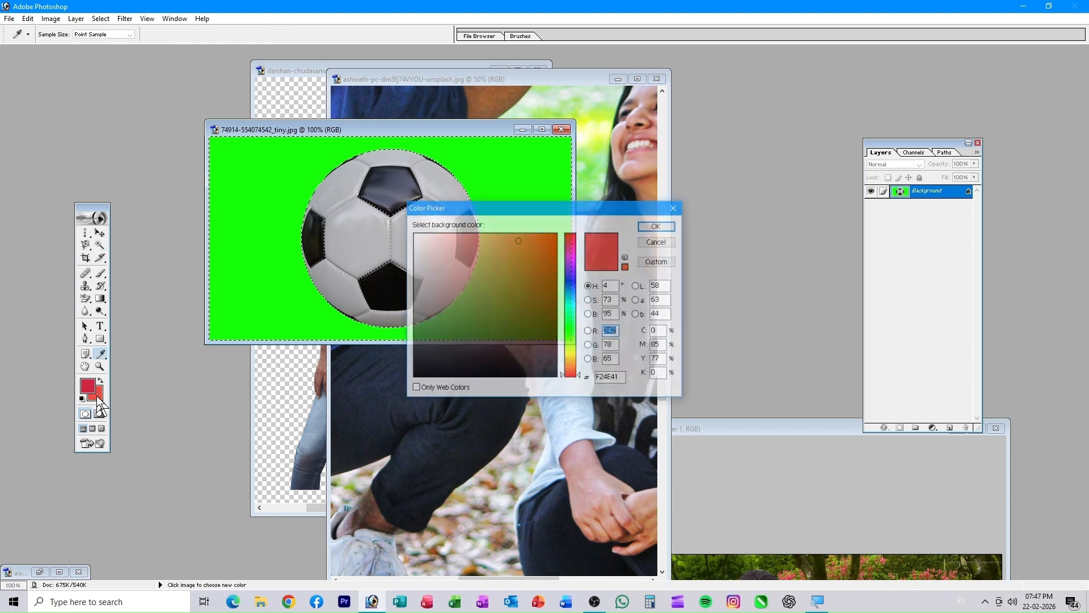
click(570, 280)
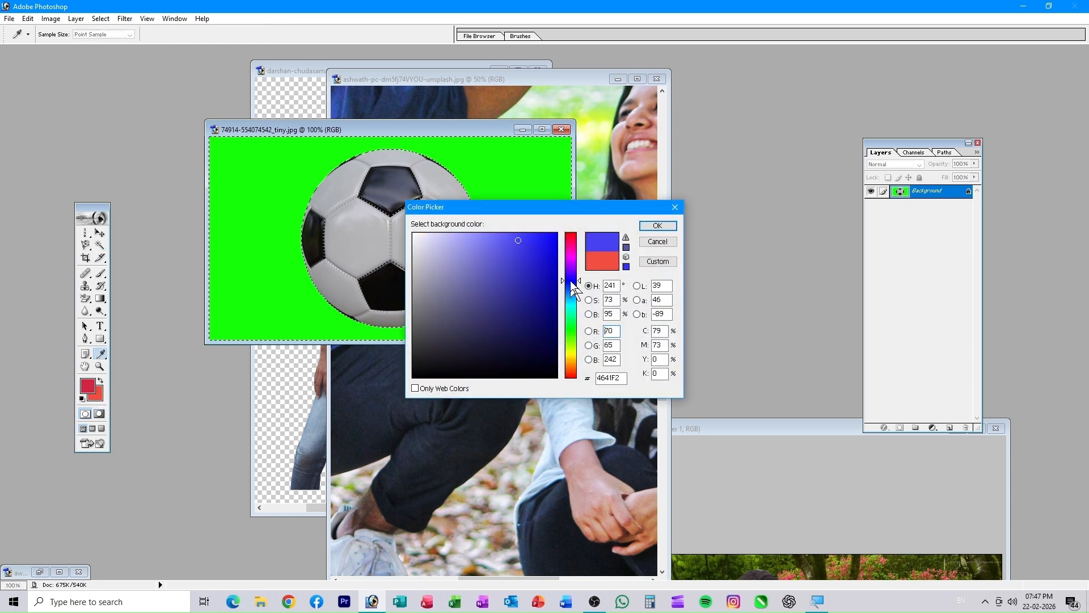
click(509, 239)
click(662, 228)
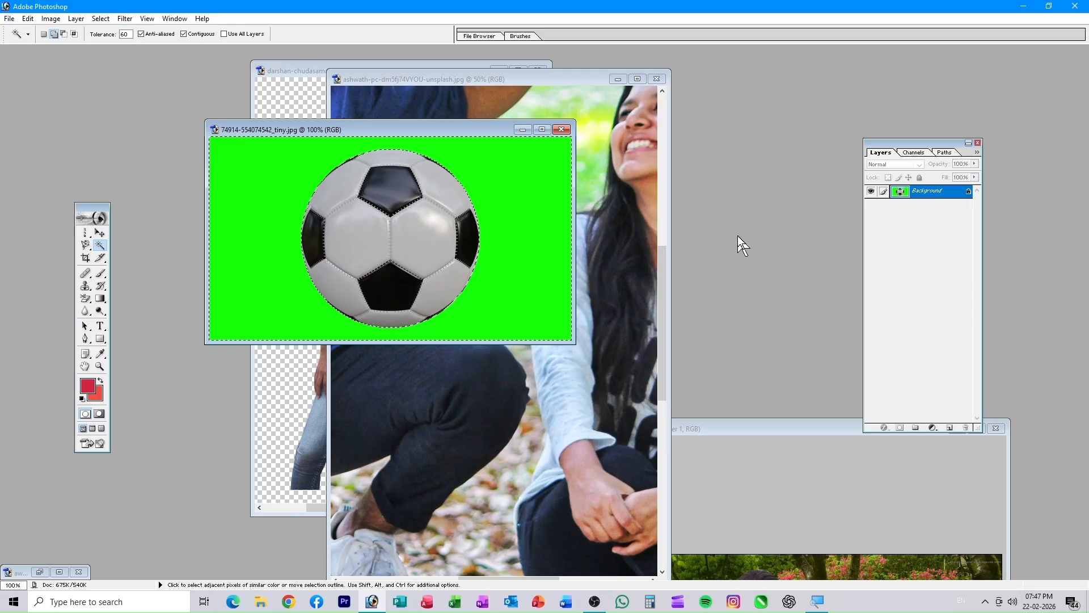
- Fill the green area with blue, deselect, then undo back to the selected green background
key(Delete)
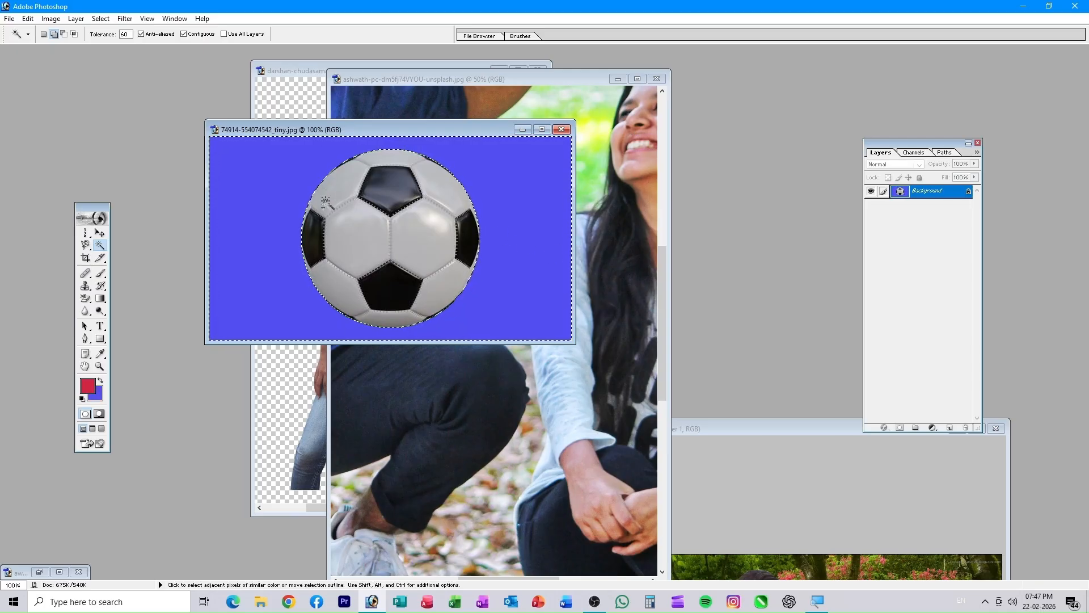
key(ctrl+d)
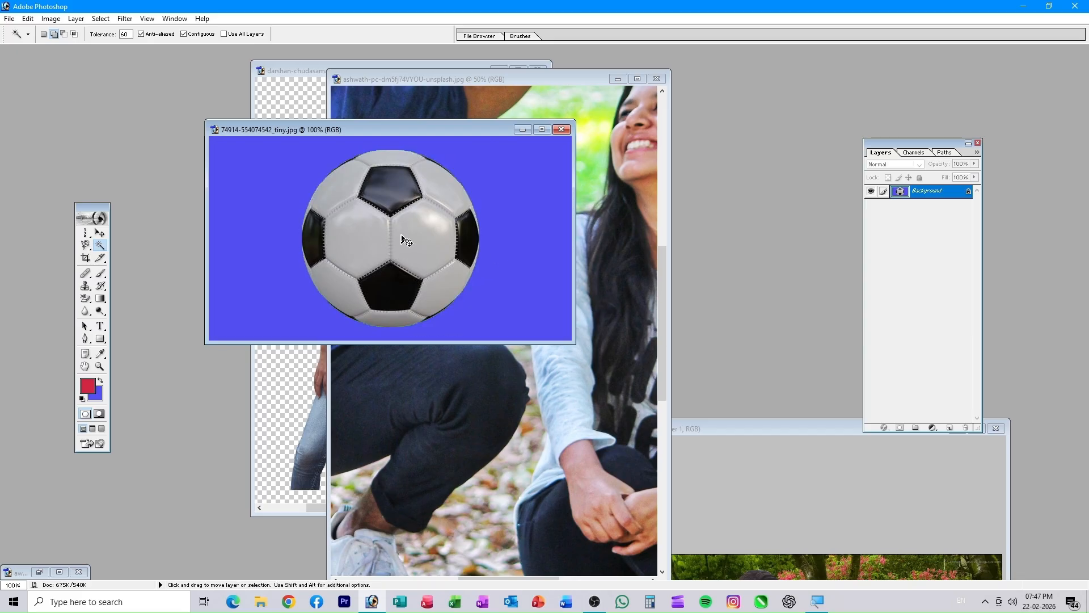
key(ctrl+alt+z)
key(ctrl+alt+z)
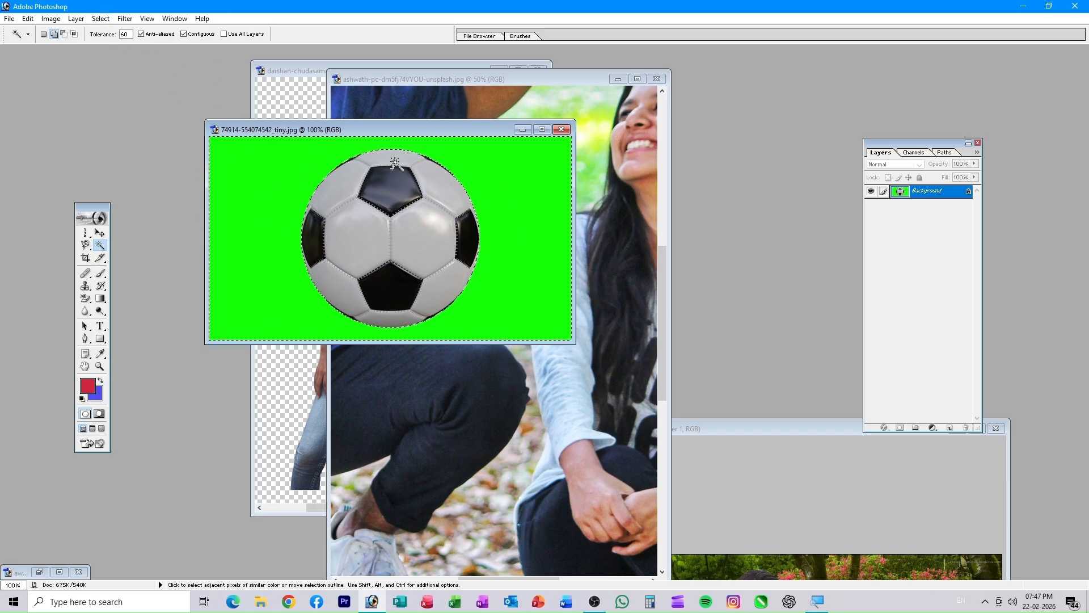
- Invert the selection to isolate the ball, then open the ashwath-pc park photo fitted on screen
click(101, 19)
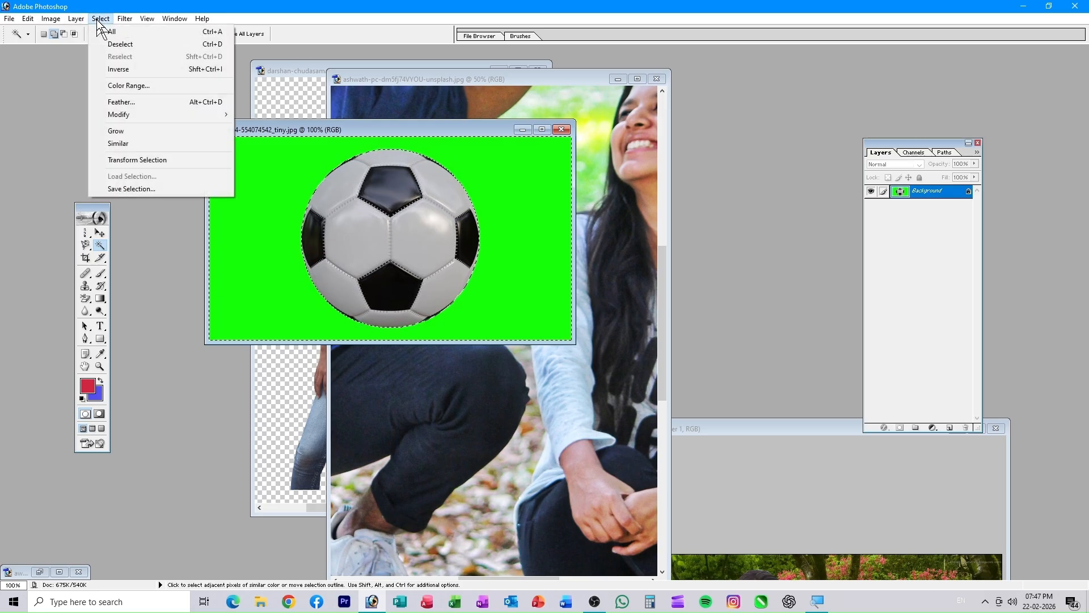
click(119, 70)
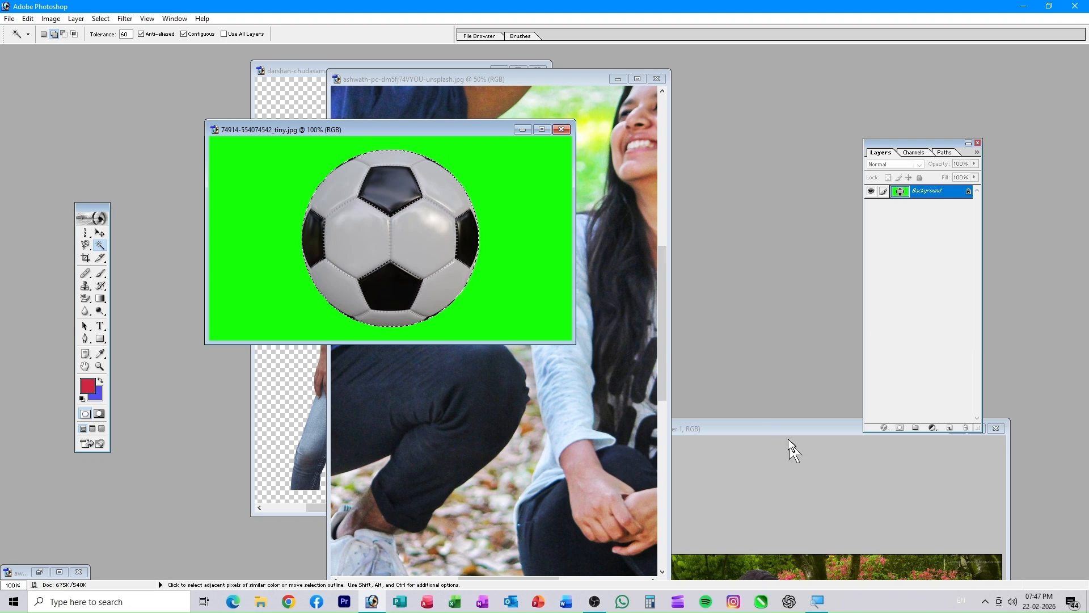
key(ctrl+o)
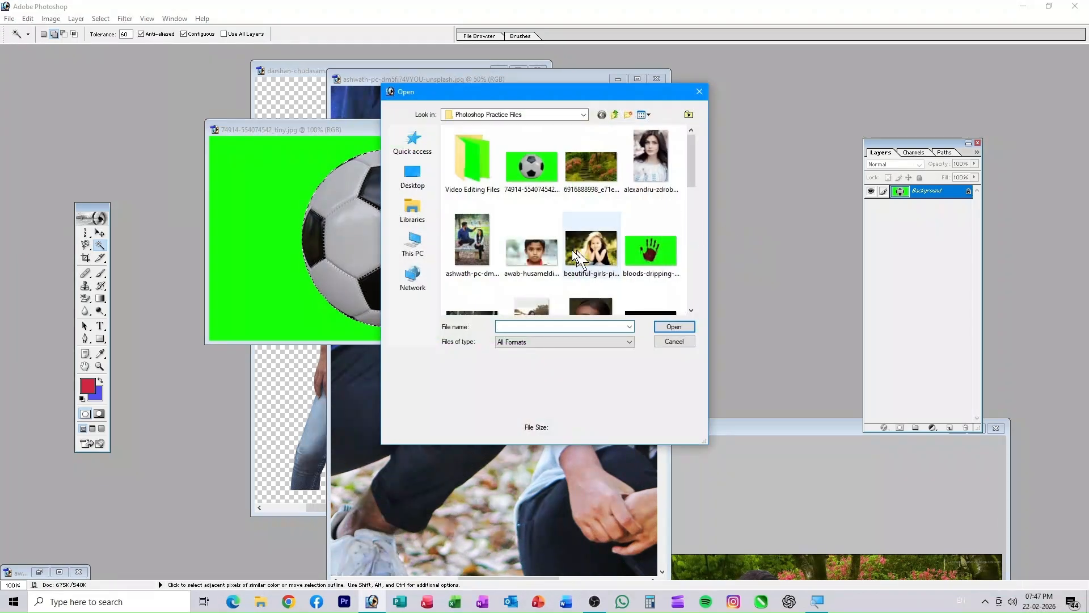
scroll(503, 260, down, 10)
scroll(475, 248, up, 6)
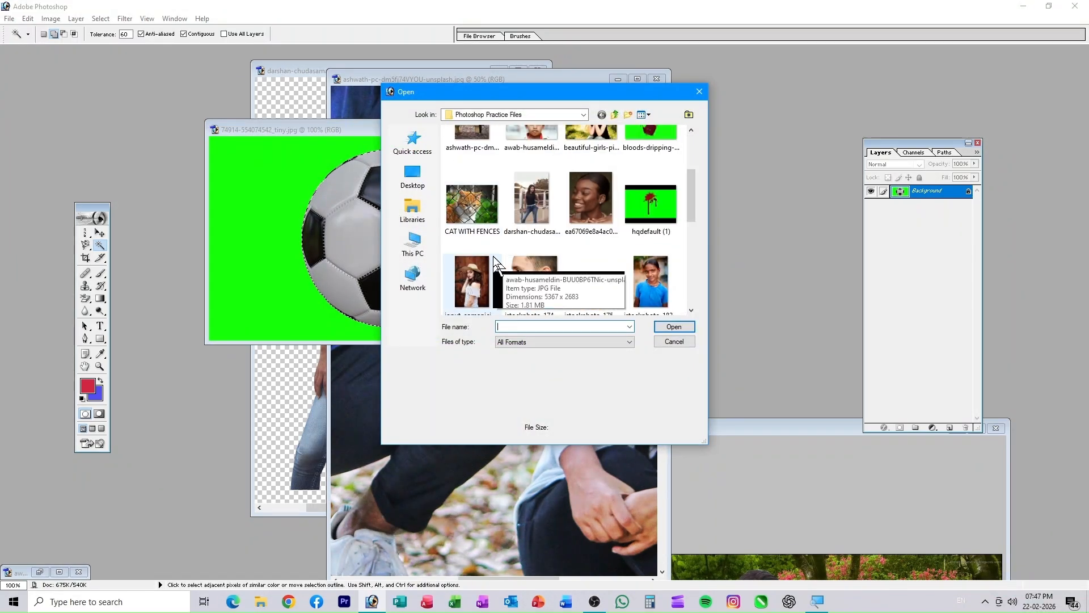
scroll(498, 252, down, 5)
scroll(502, 253, up, 8)
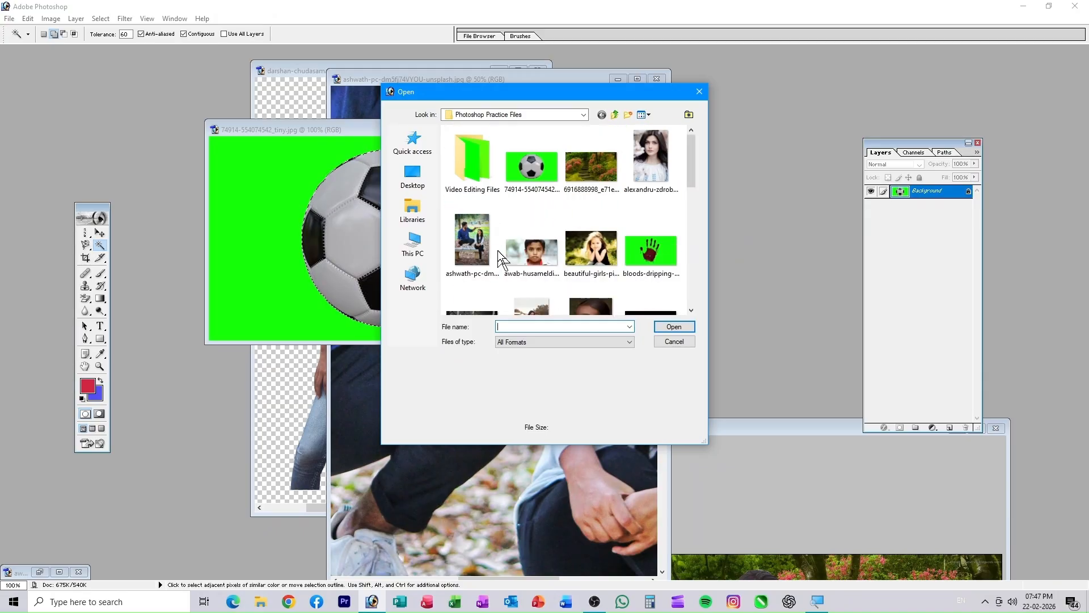
click(498, 251)
click(674, 328)
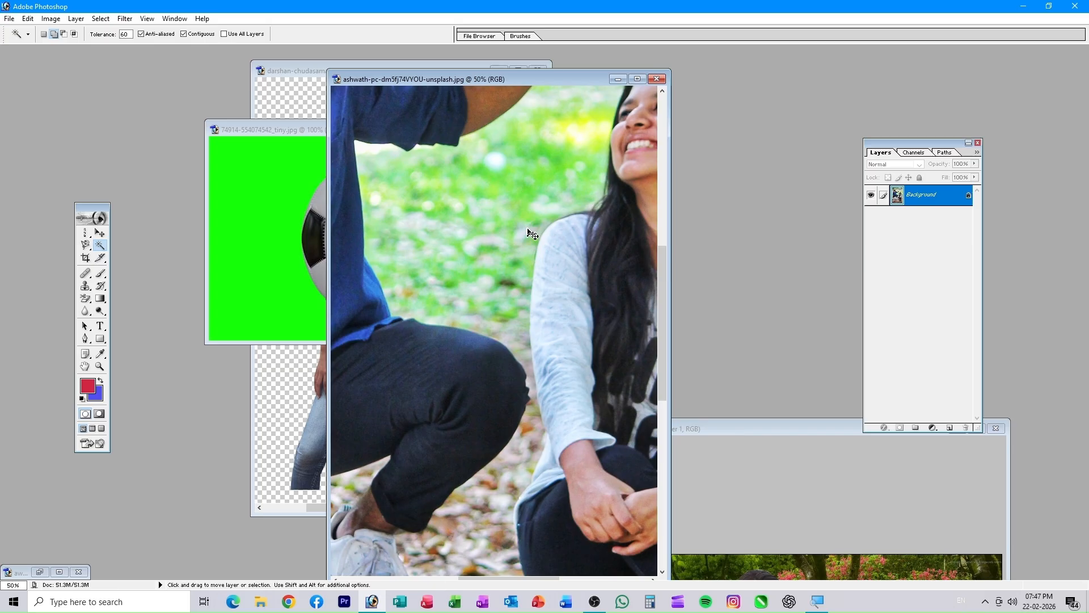
key(ctrl+0)
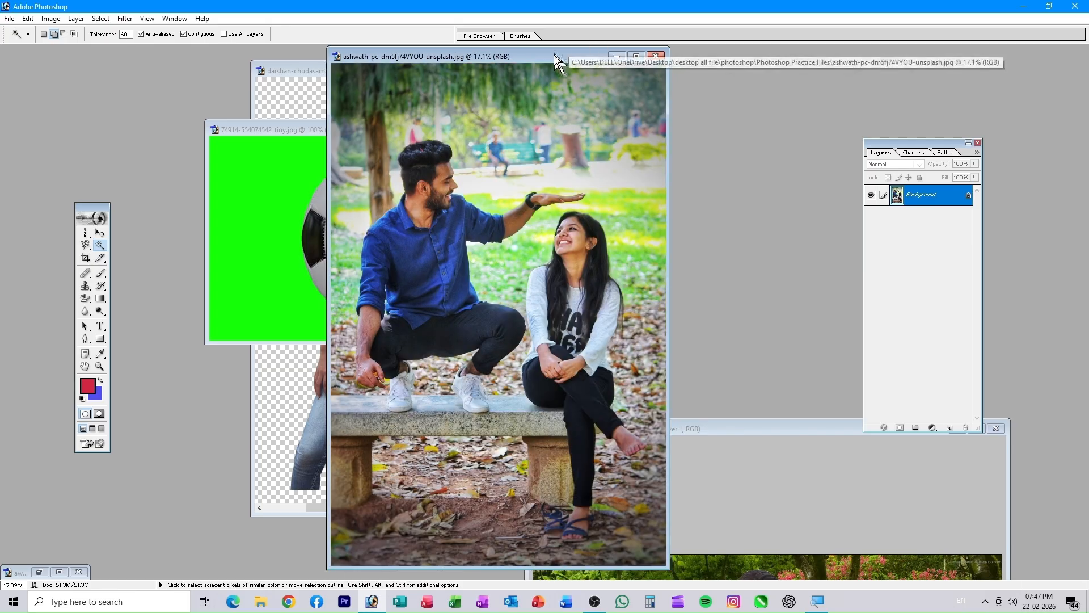
- Drag the cut-out soccer ball from its image into the park photo with the Move tool
drag(550, 52, 706, 71)
click(346, 192)
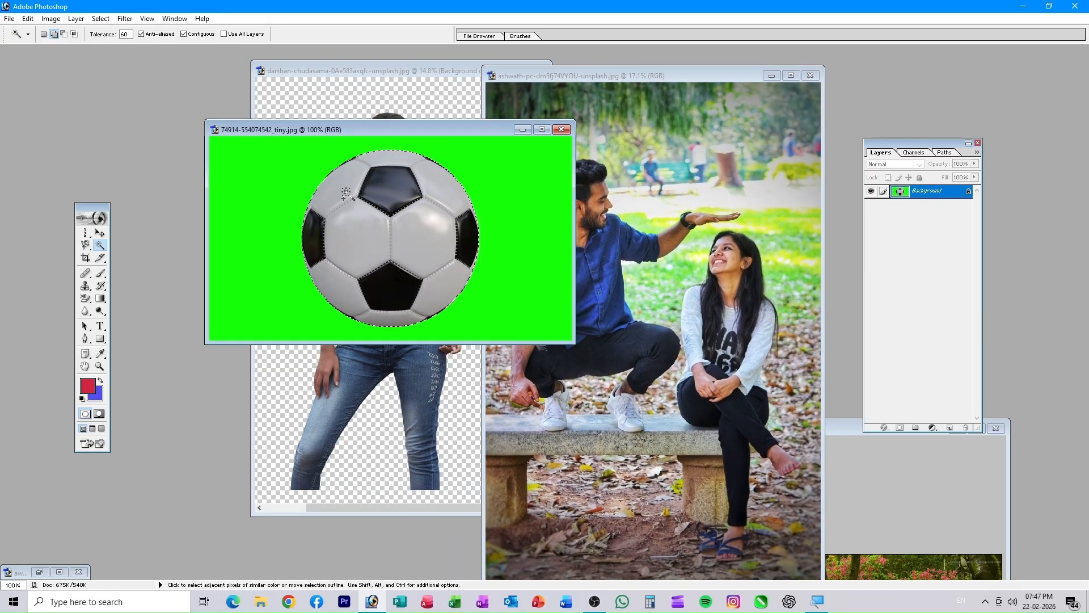
click(100, 233)
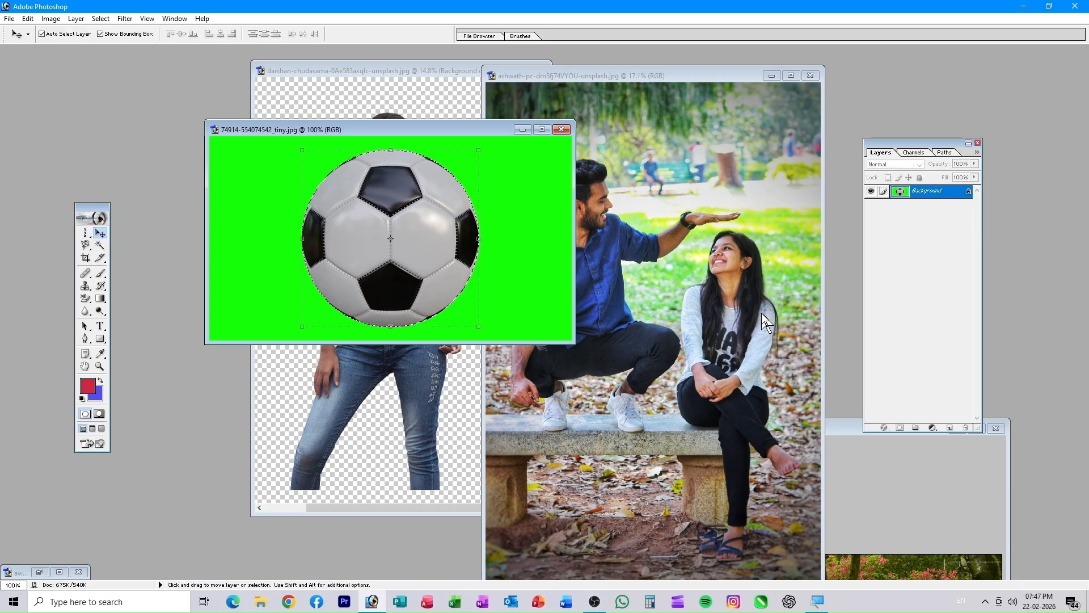
drag(448, 219, 752, 136)
- Enlarge the ball and nudge it down onto the man's raised palm, then commit the transform
click(430, 34)
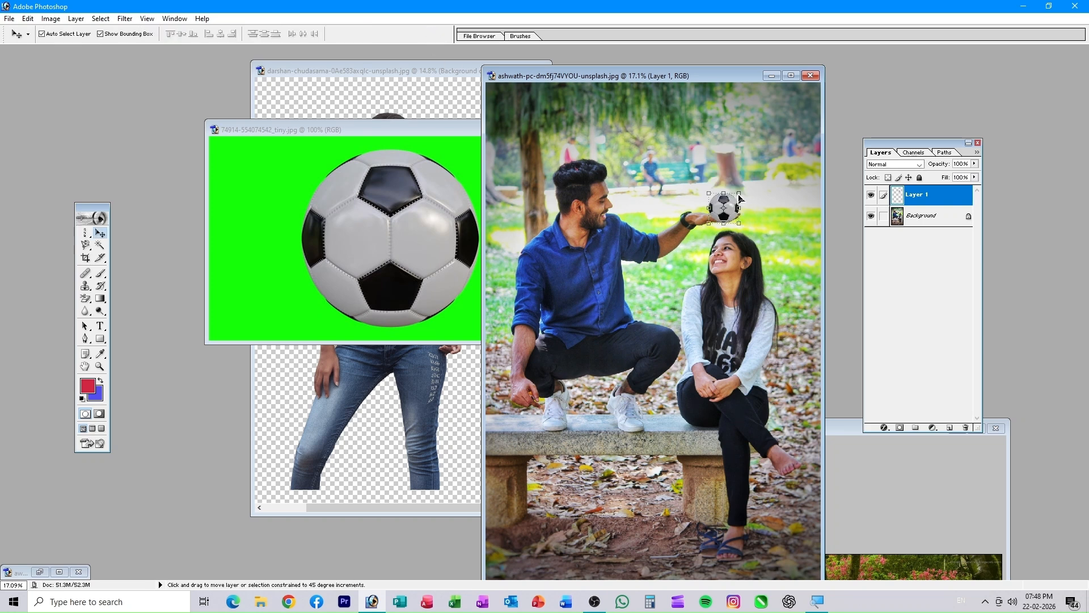
mouse_move(742, 189)
mouse_down()
mouse_move(805, 123)
mouse_move(778, 170)
mouse_move(735, 181)
mouse_up()
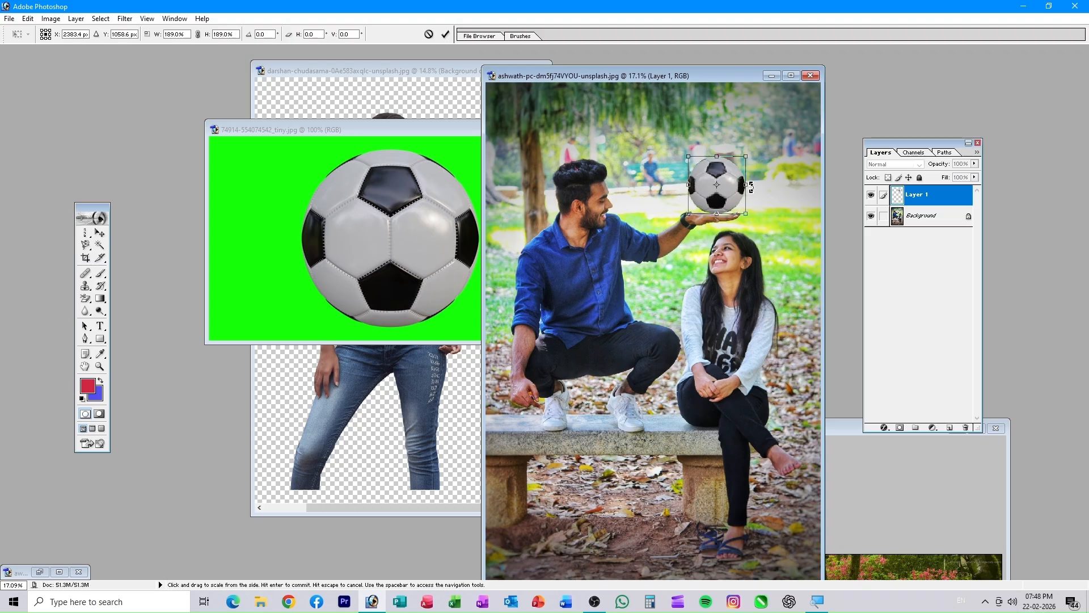
key(Down)
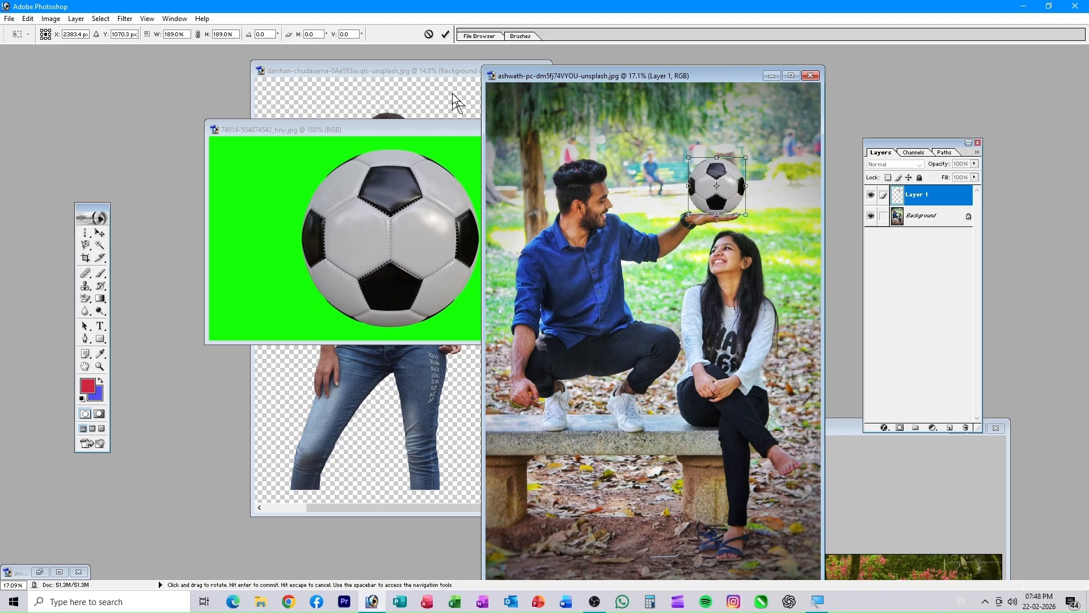
click(446, 35)
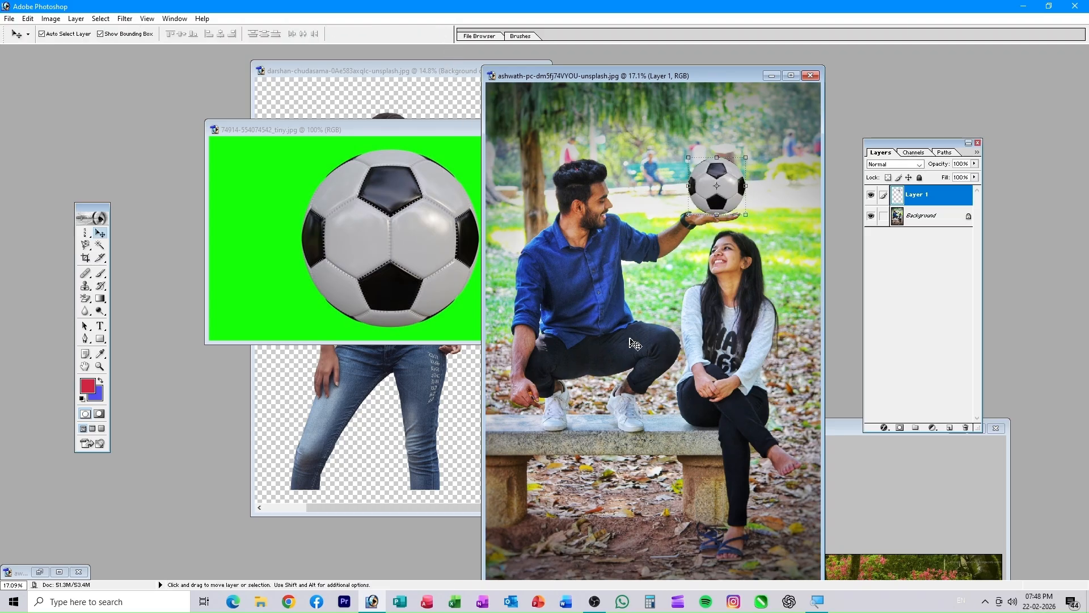
- Switch the active layer between the park photo background and the ball layer
click(634, 343)
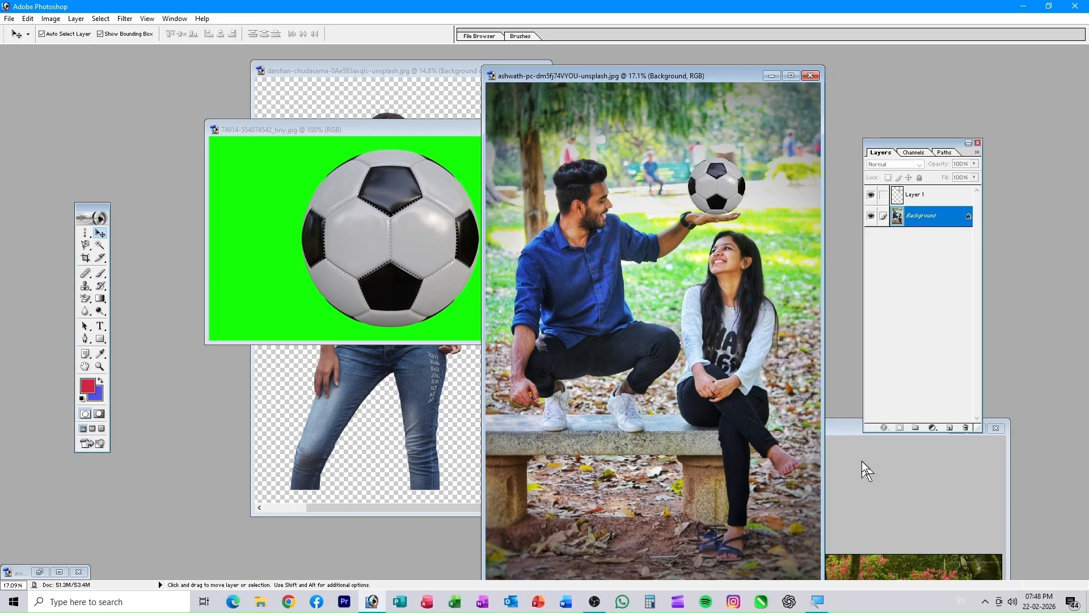
click(714, 197)
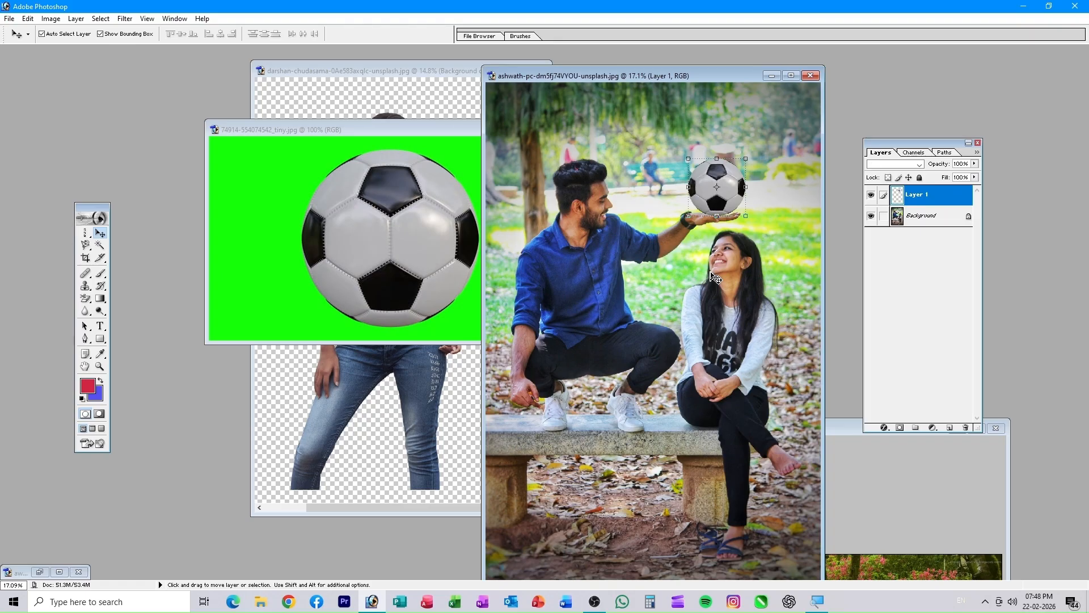
click(706, 291)
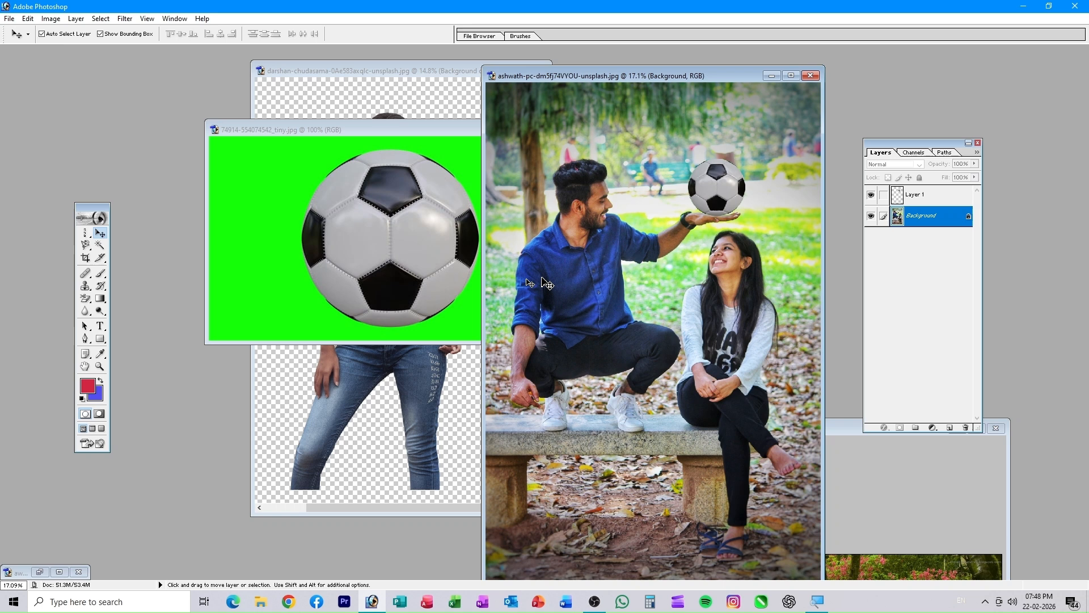
click(85, 259)
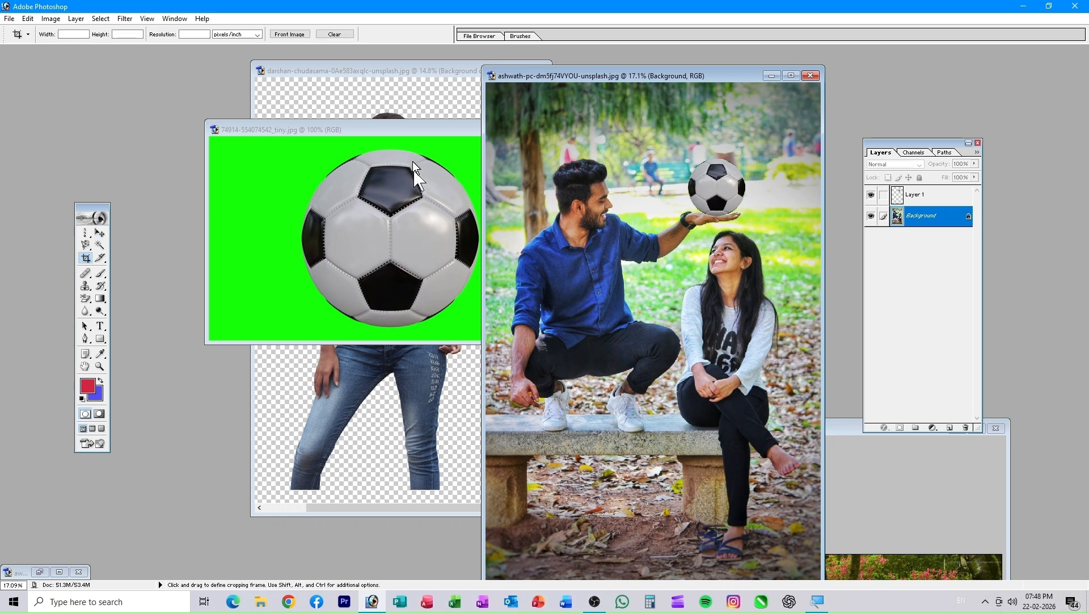
drag(386, 125, 727, 188)
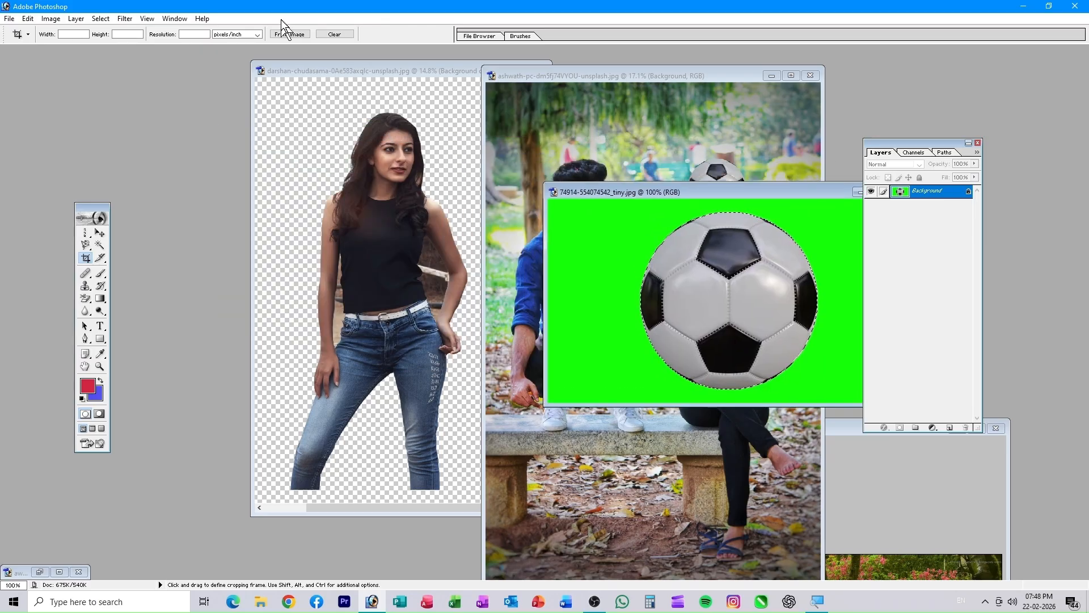
click(338, 60)
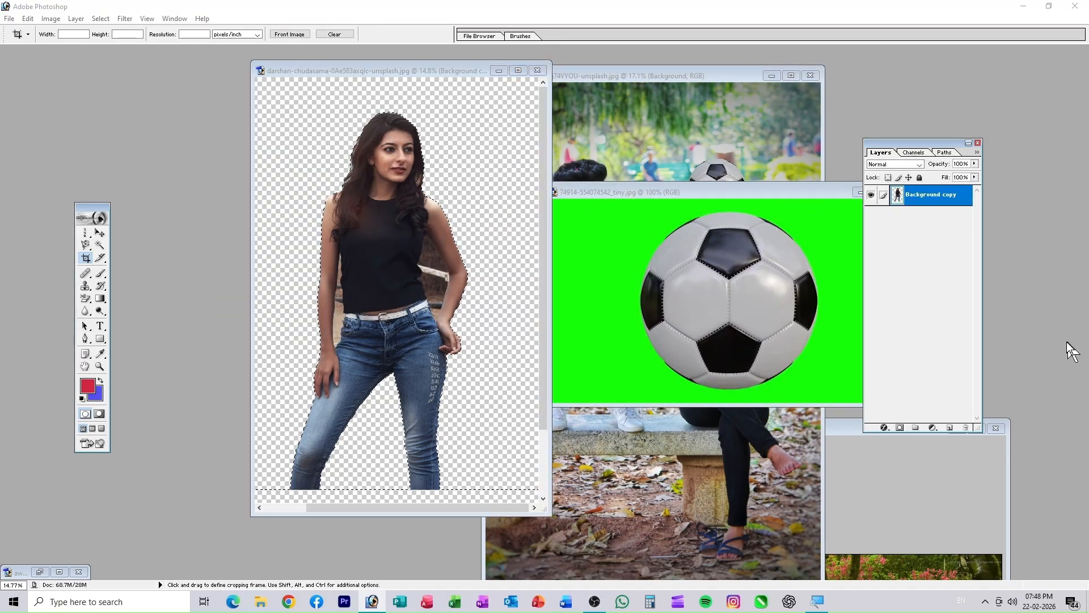
key(ctrl+o)
scroll(553, 233, down, 5)
click(532, 162)
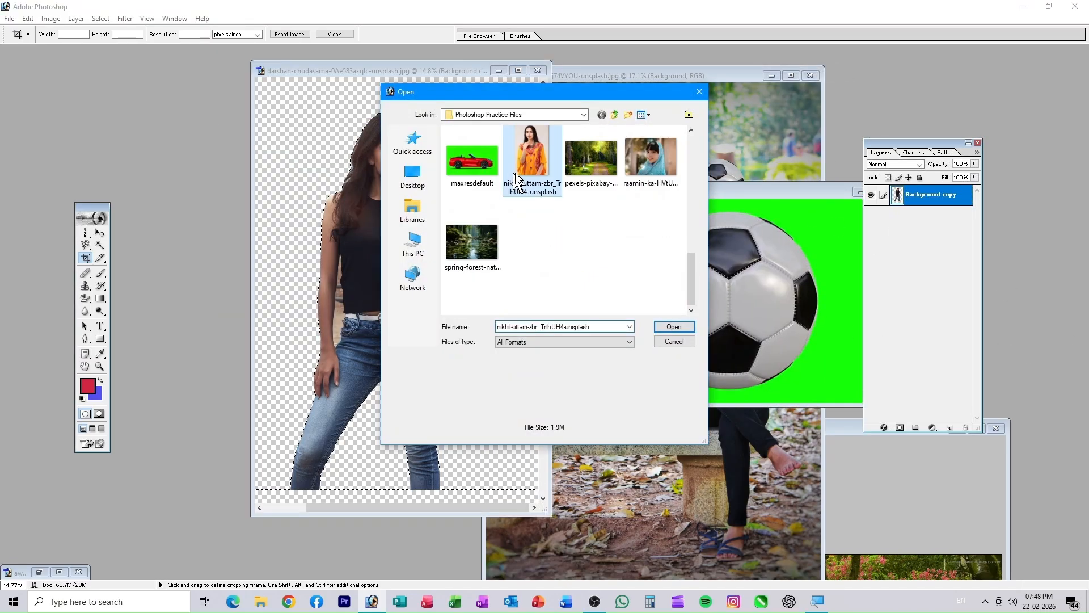
click(673, 327)
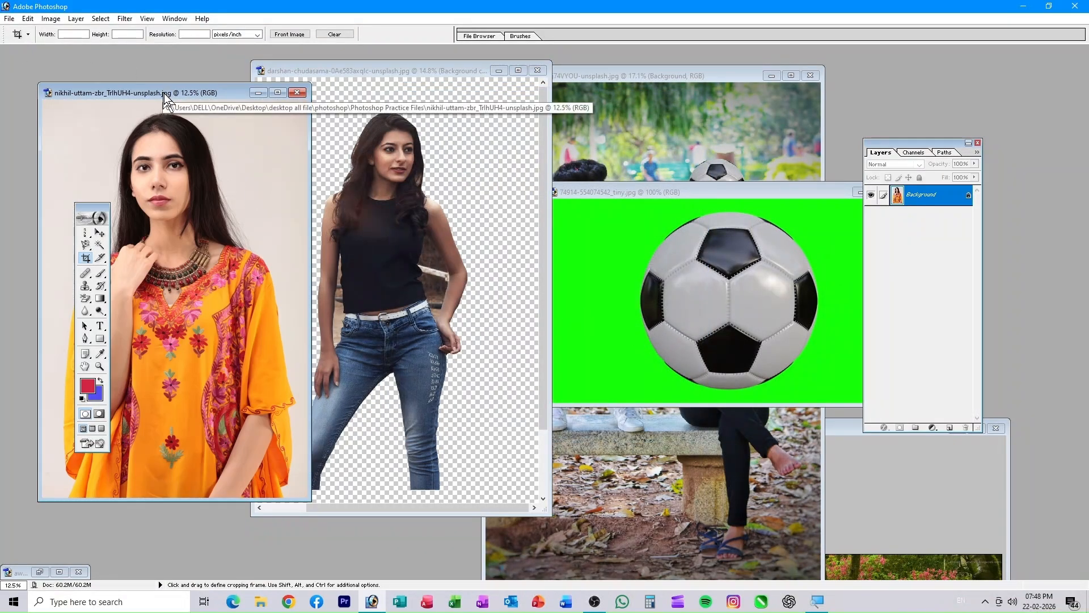
- Crop the portrait to her head and upper body
drag(164, 93, 419, 89)
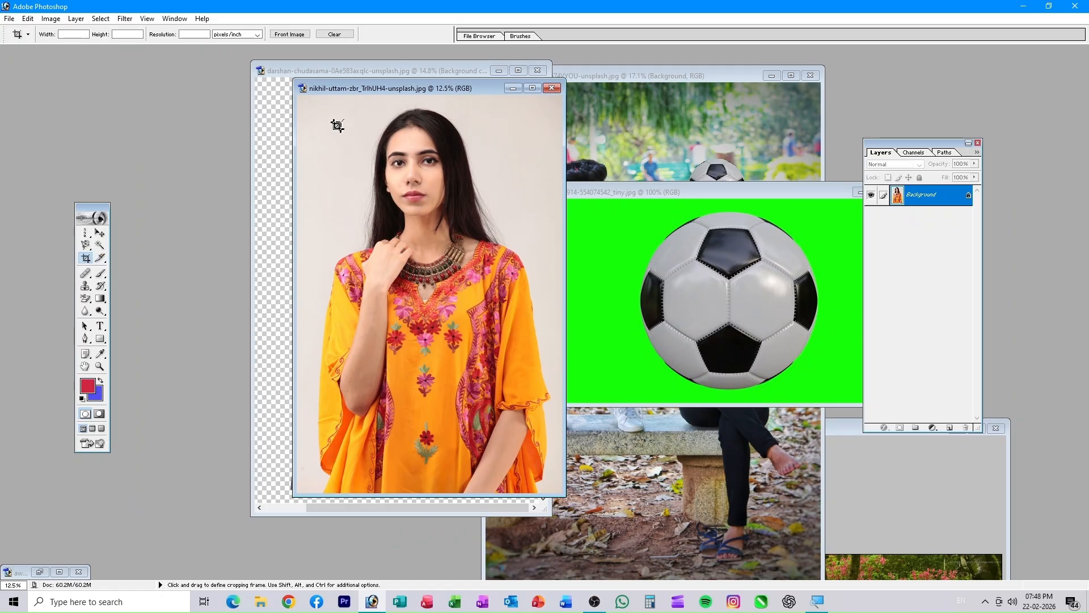
drag(324, 102, 529, 321)
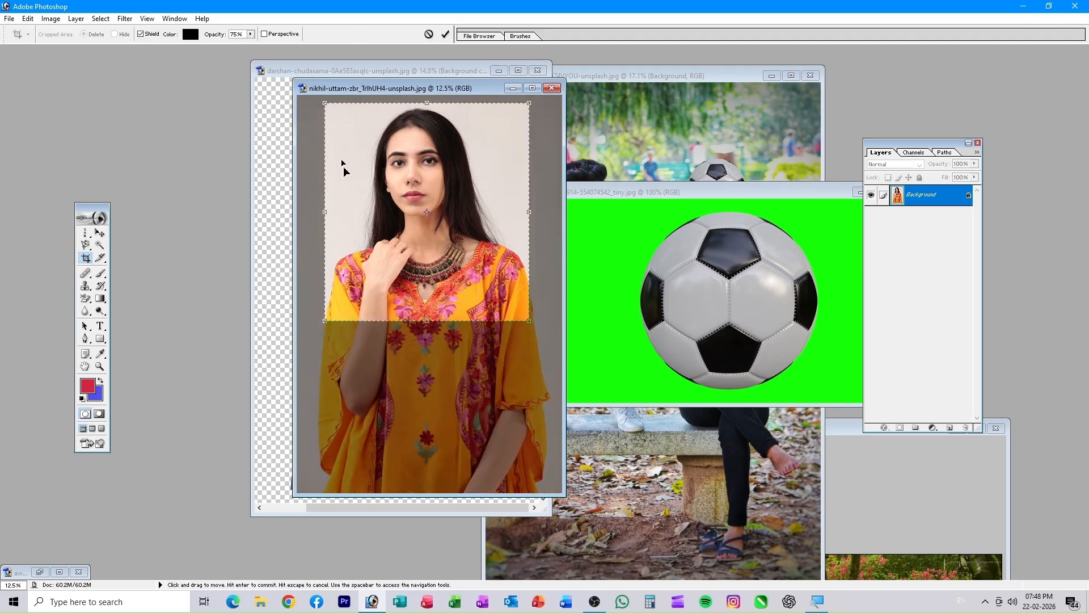
click(445, 36)
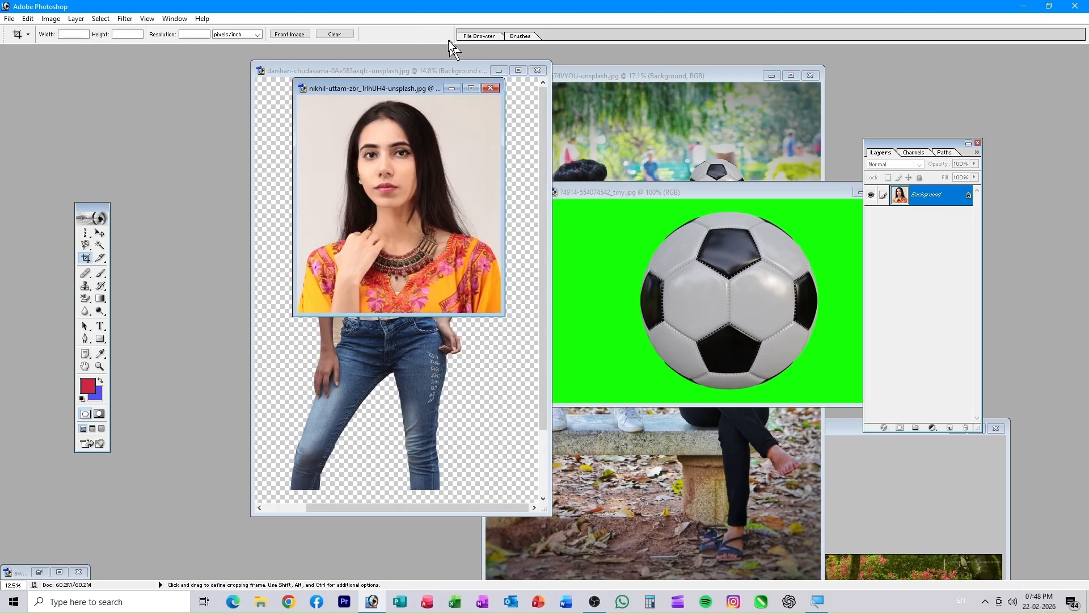
drag(397, 95, 300, 104)
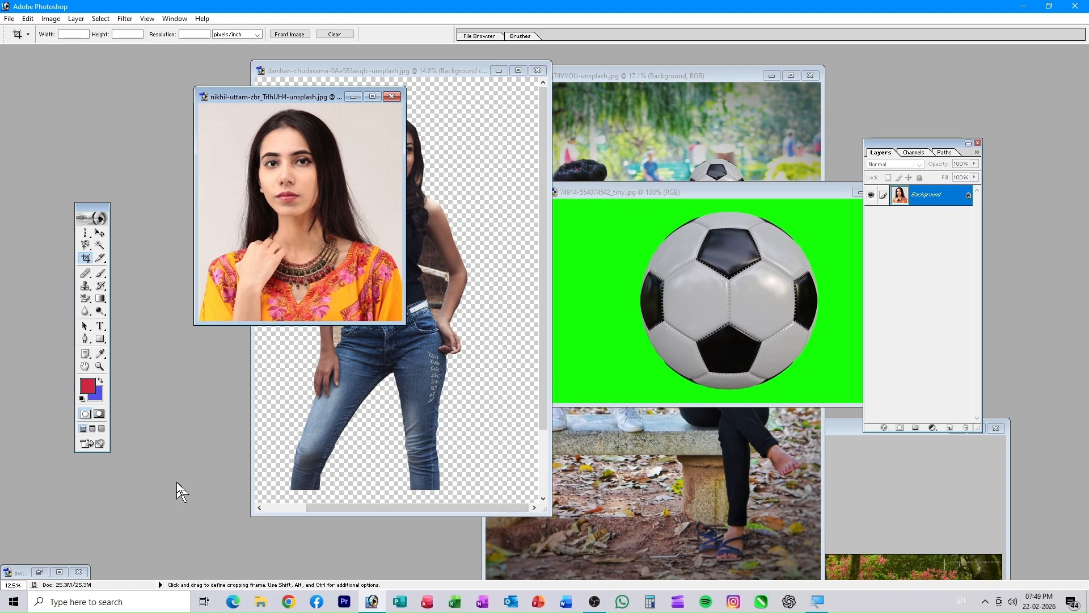
- Start a new document preset to A4 at 300 pixels/inch with white contents, moving the dialog aside
key(ctrl+n)
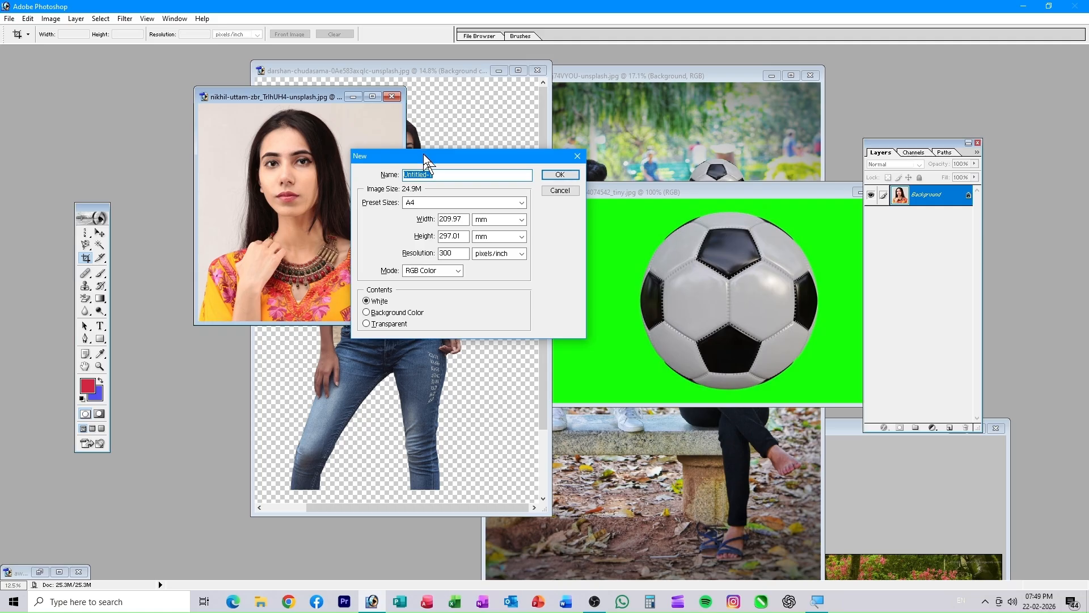
drag(423, 156, 532, 142)
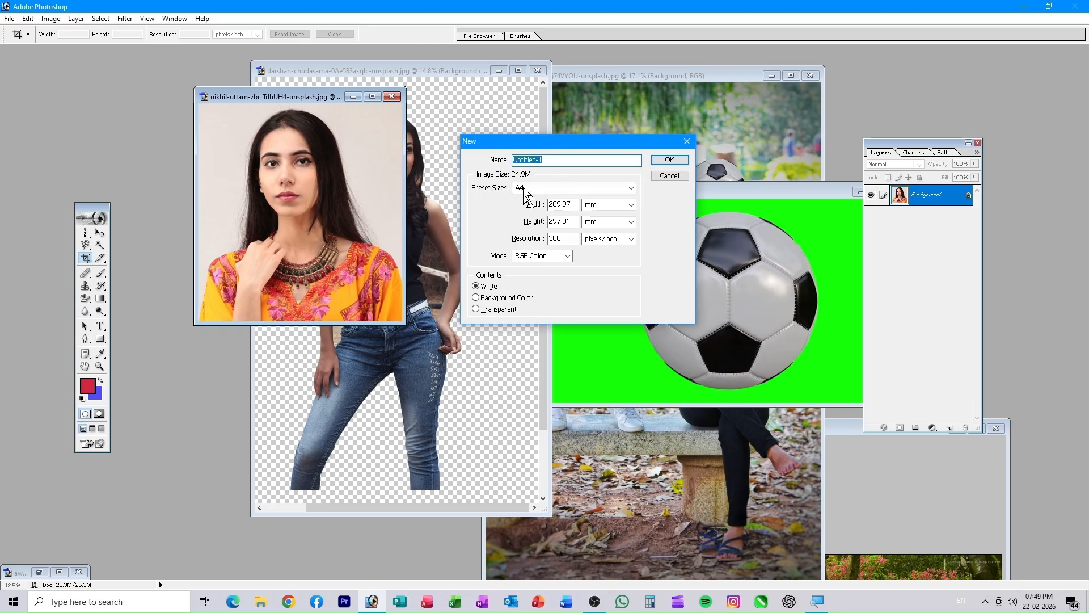
- Create the white A4 RGB document Untitled-1 and move its window to the right of the portrait
click(540, 263)
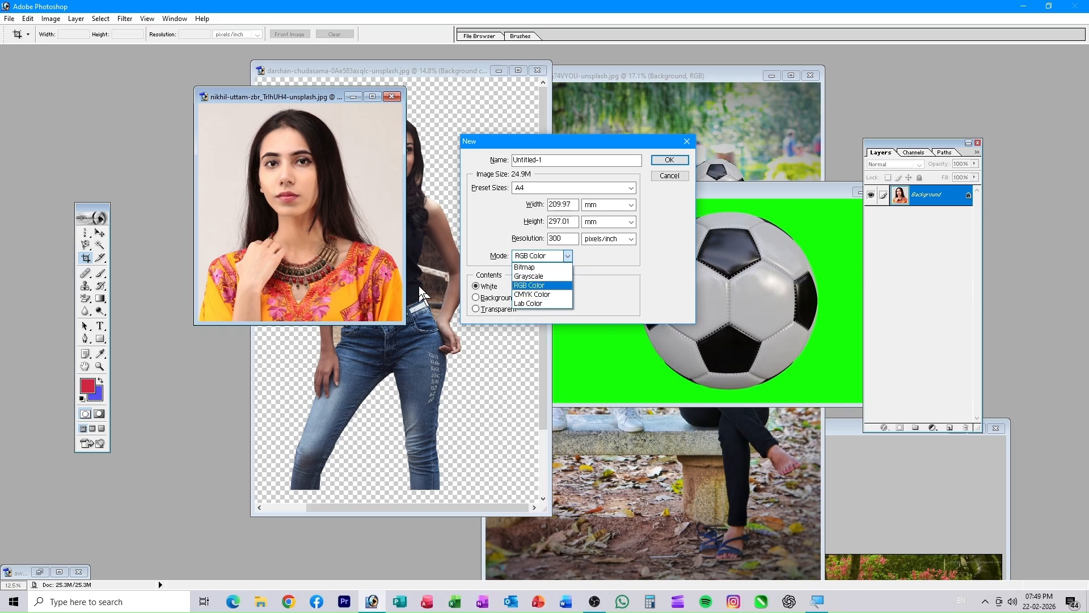
click(531, 285)
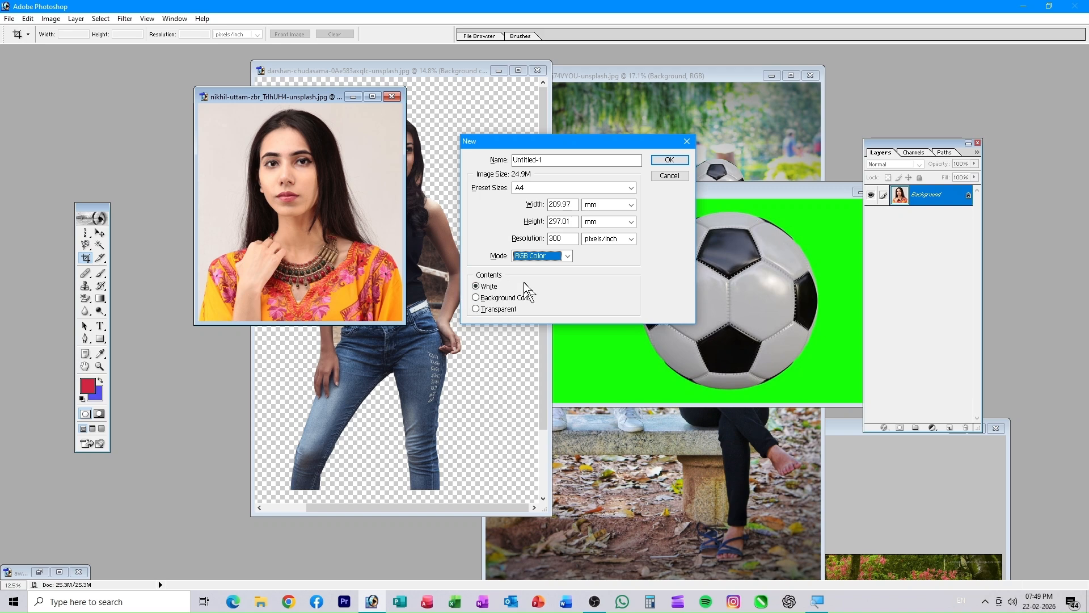
click(669, 161)
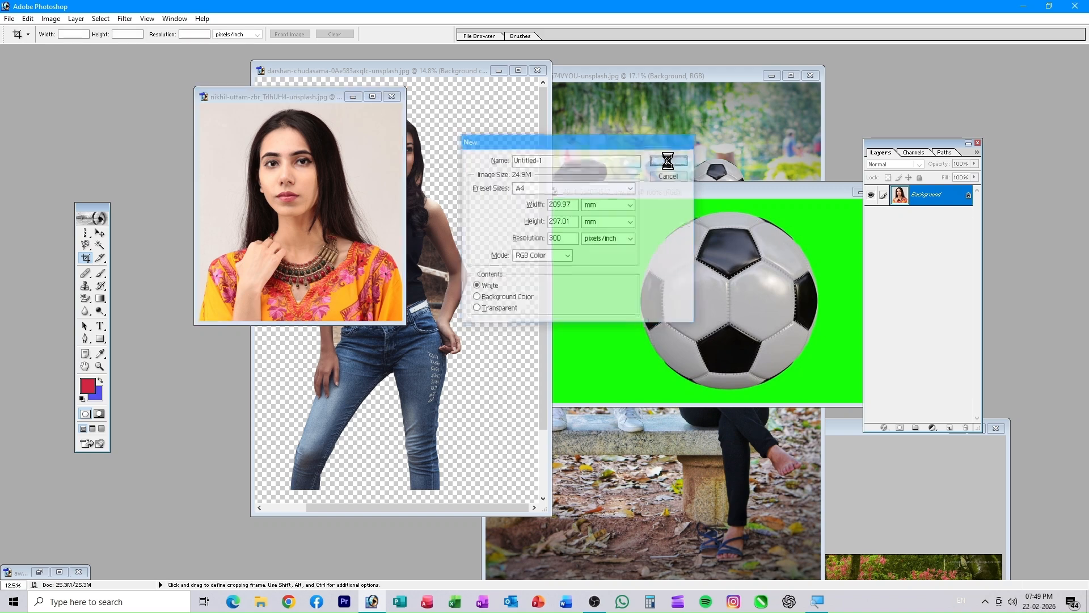
drag(236, 62, 660, 69)
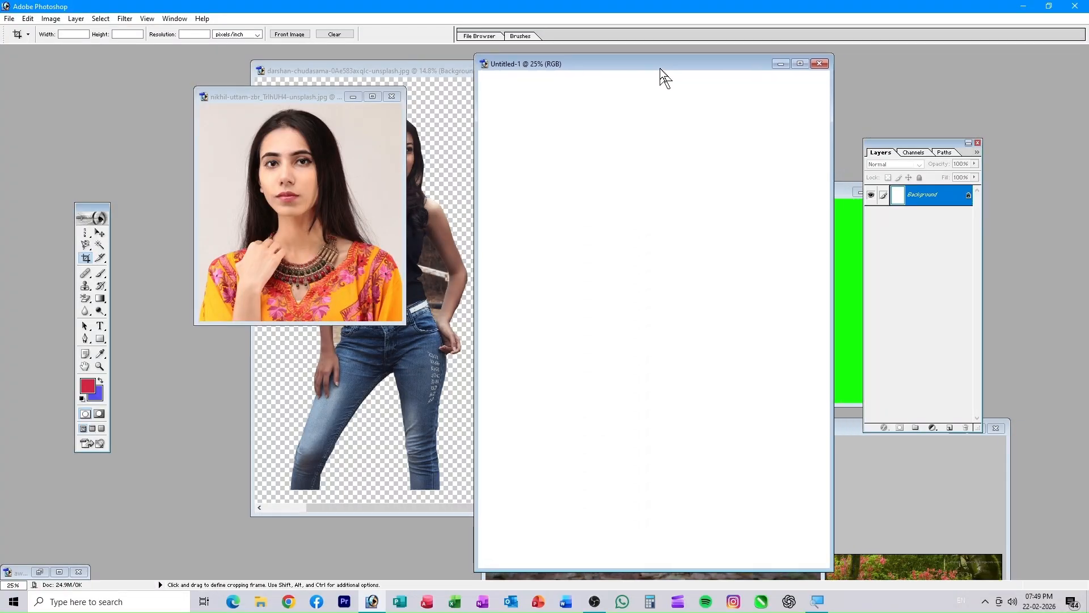
- Drag the portrait into Untitled-1 as Layer 1, scale it to about 21.7%, and place it top-left
click(99, 233)
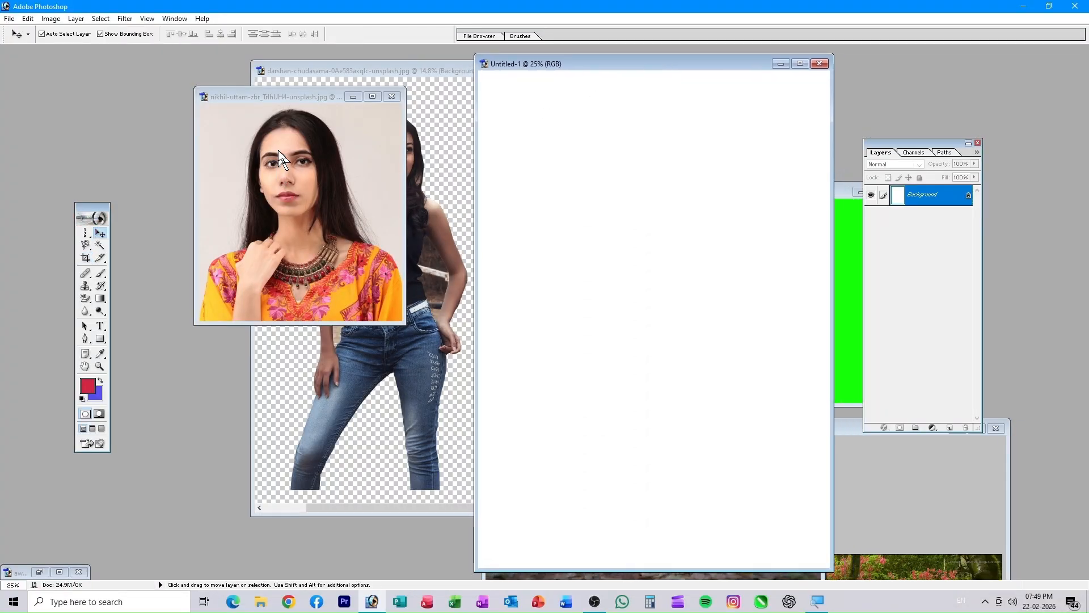
drag(278, 150, 571, 304)
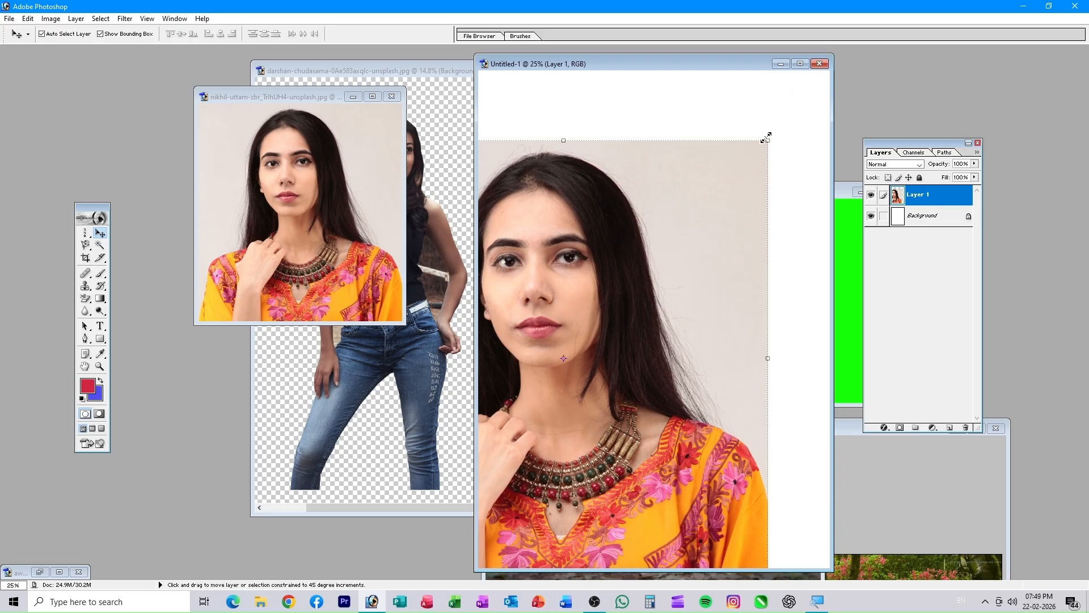
drag(765, 138, 721, 191)
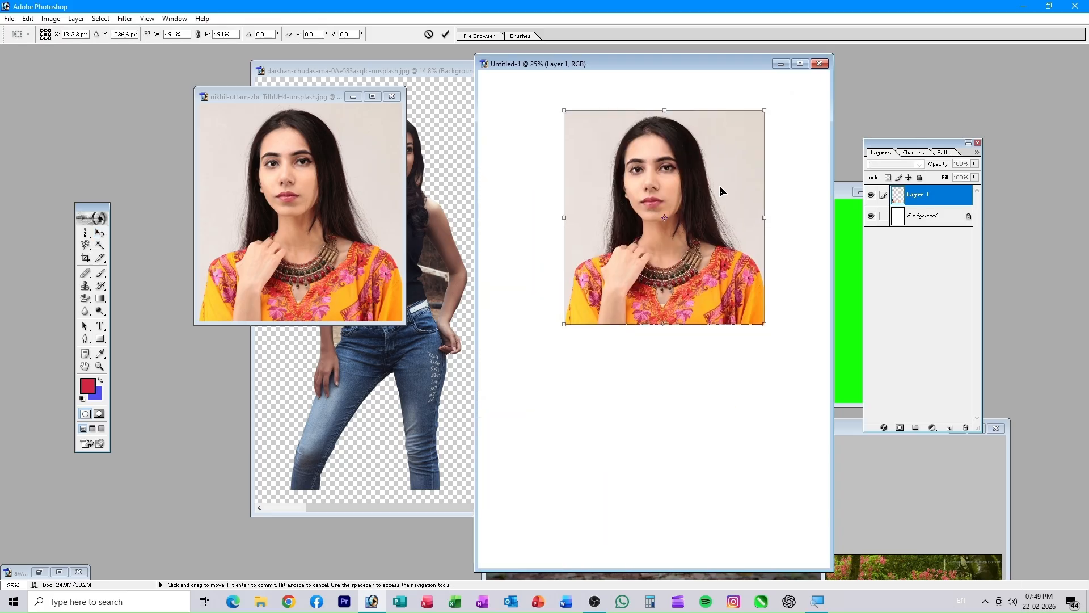
drag(766, 110, 653, 230)
drag(622, 284, 557, 137)
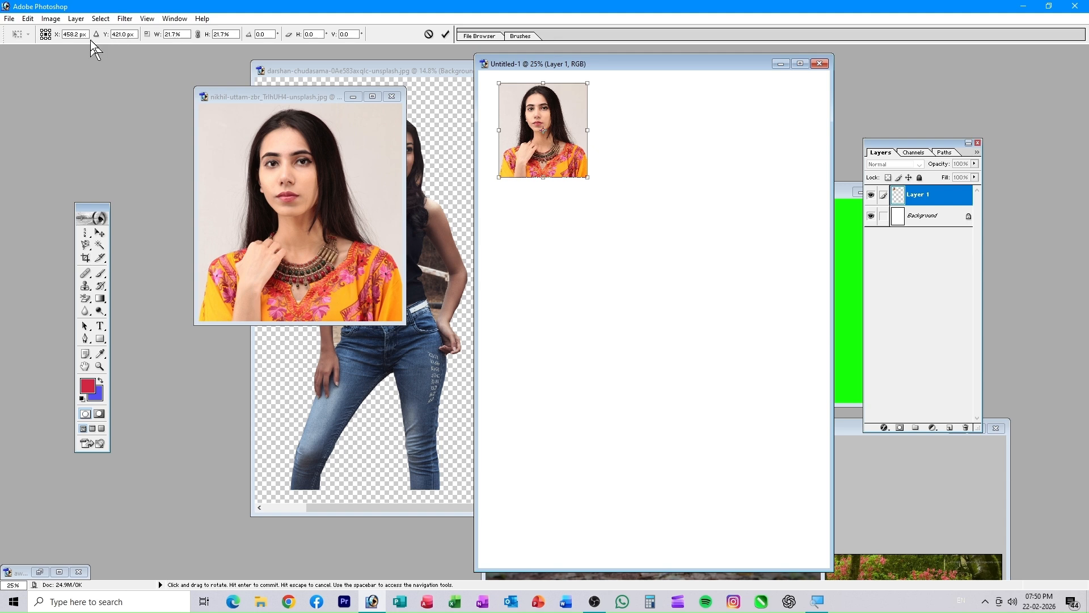
drag(538, 124, 544, 136)
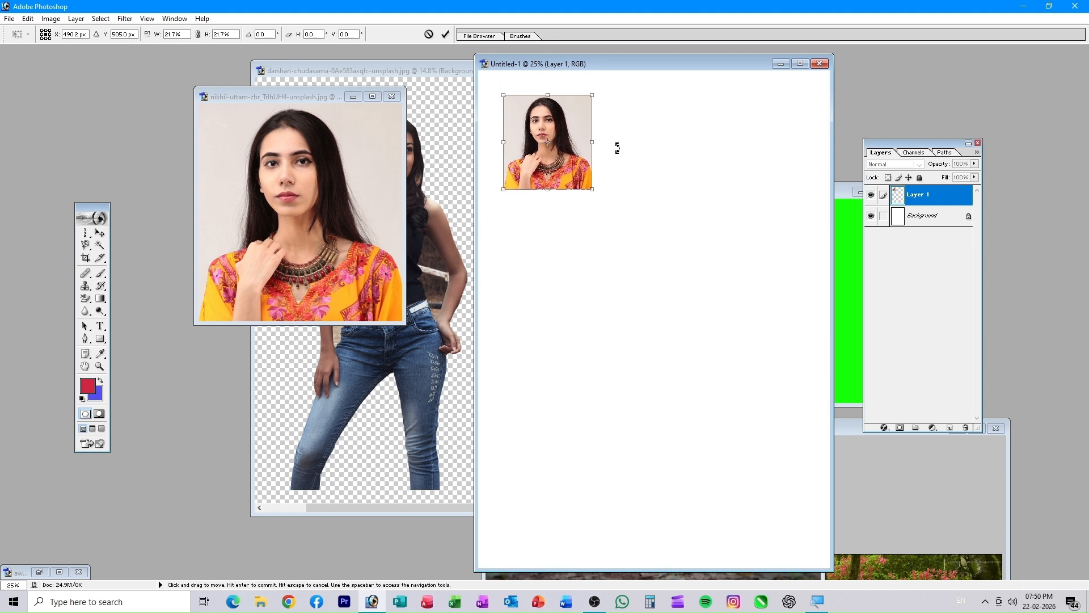
drag(548, 157, 527, 133)
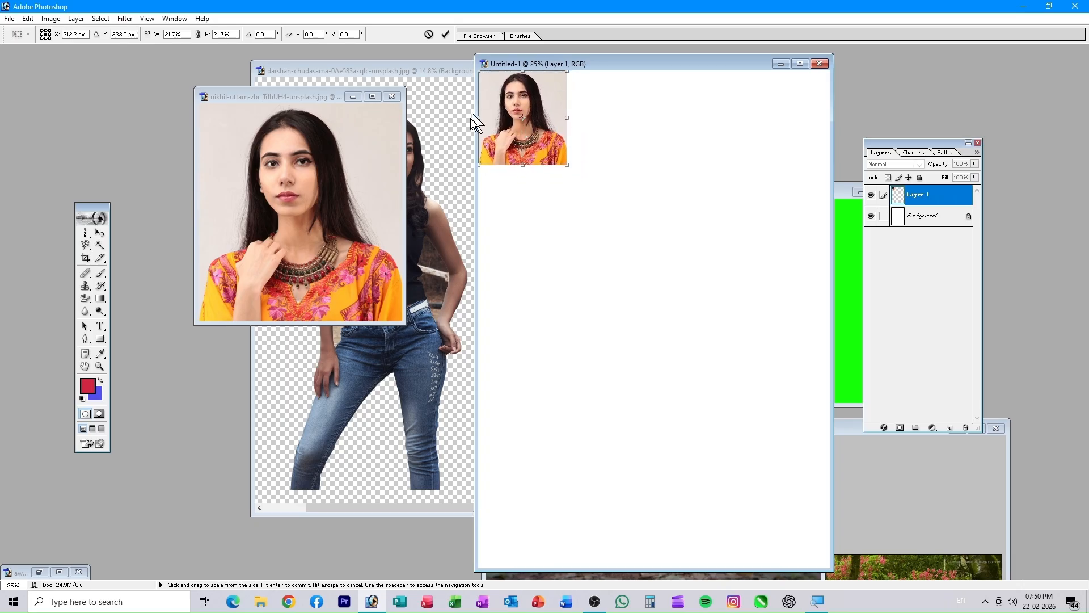
click(28, 19)
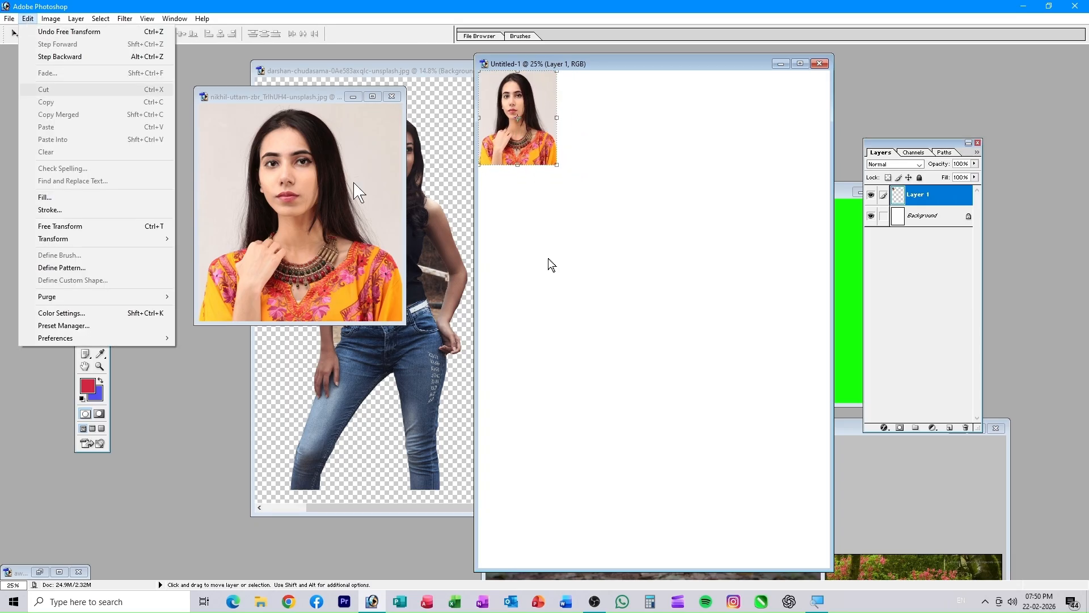
click(591, 292)
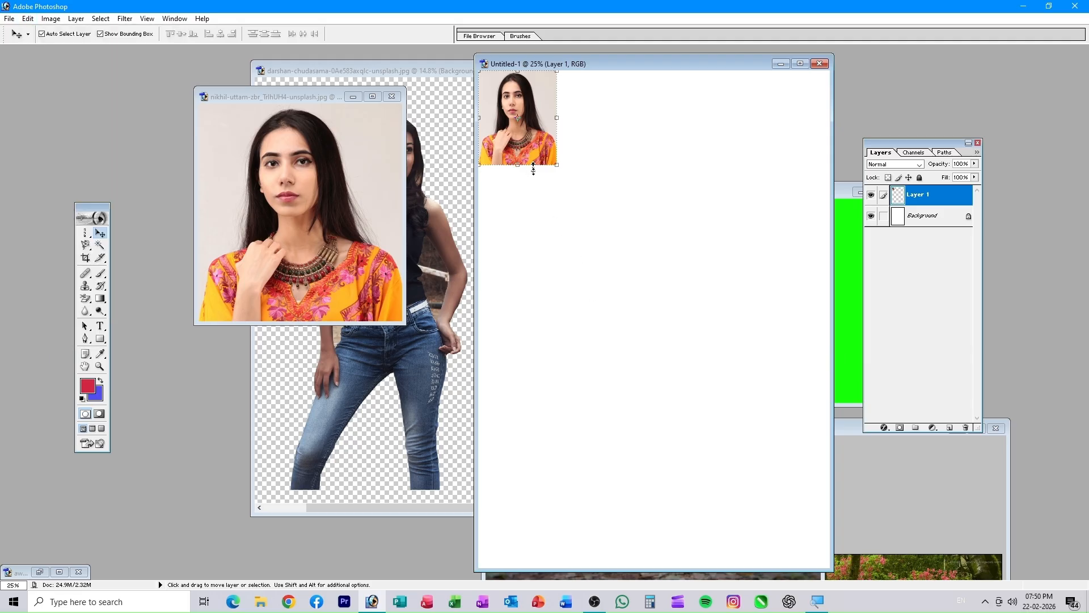
click(27, 19)
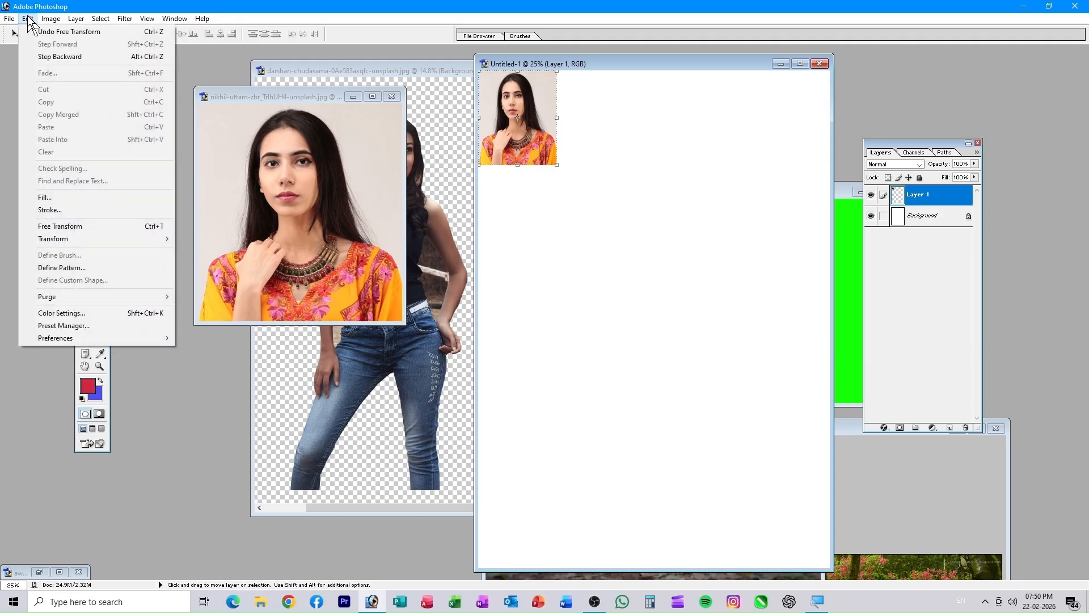
- Stroke the portrait on Layer 1 with a 10 px black border
click(53, 213)
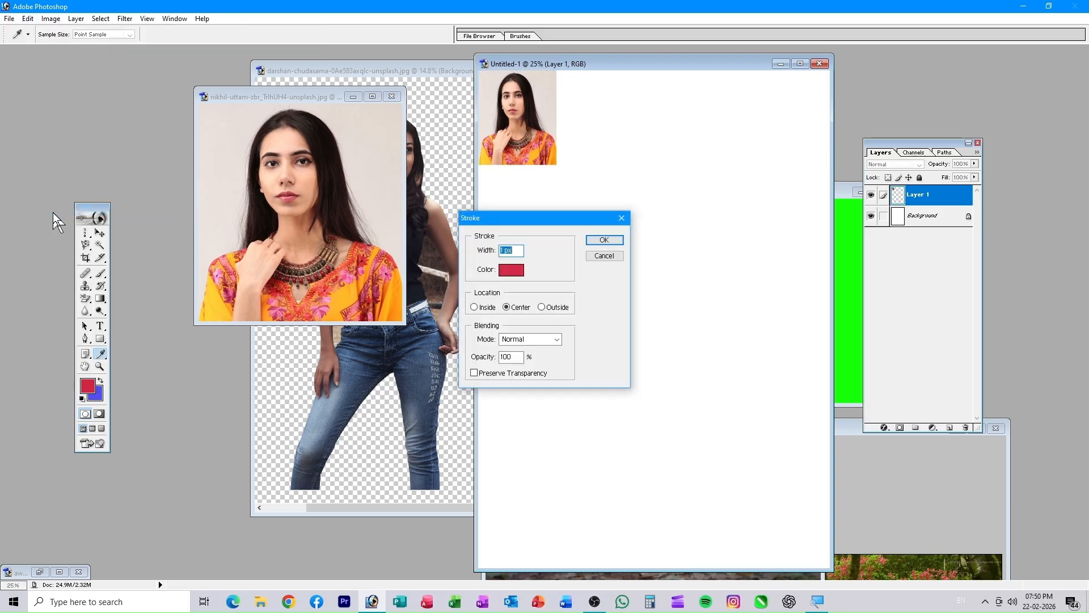
click(511, 270)
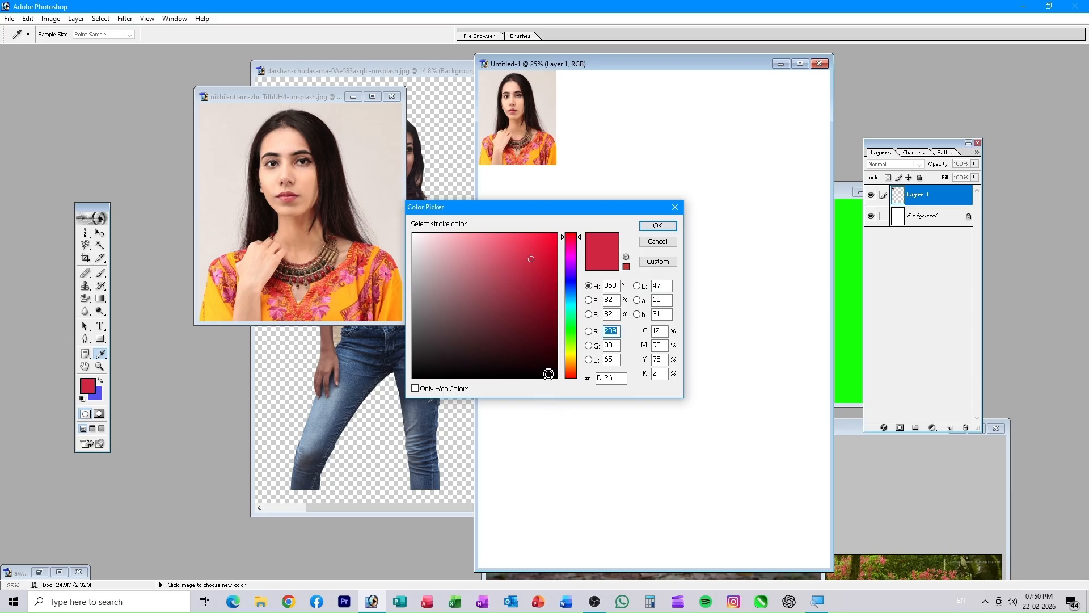
click(549, 374)
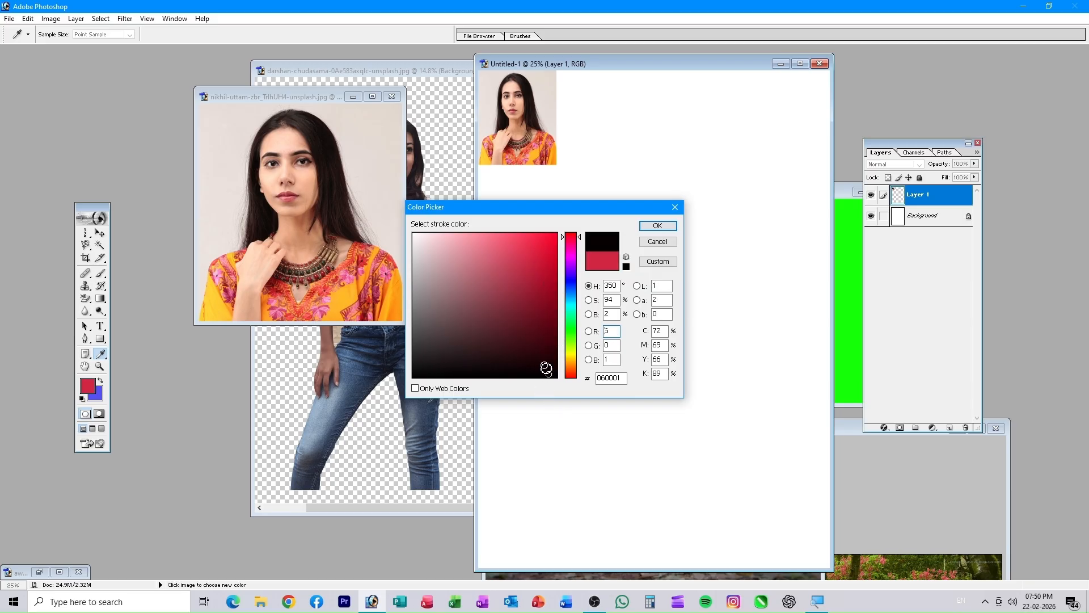
click(652, 227)
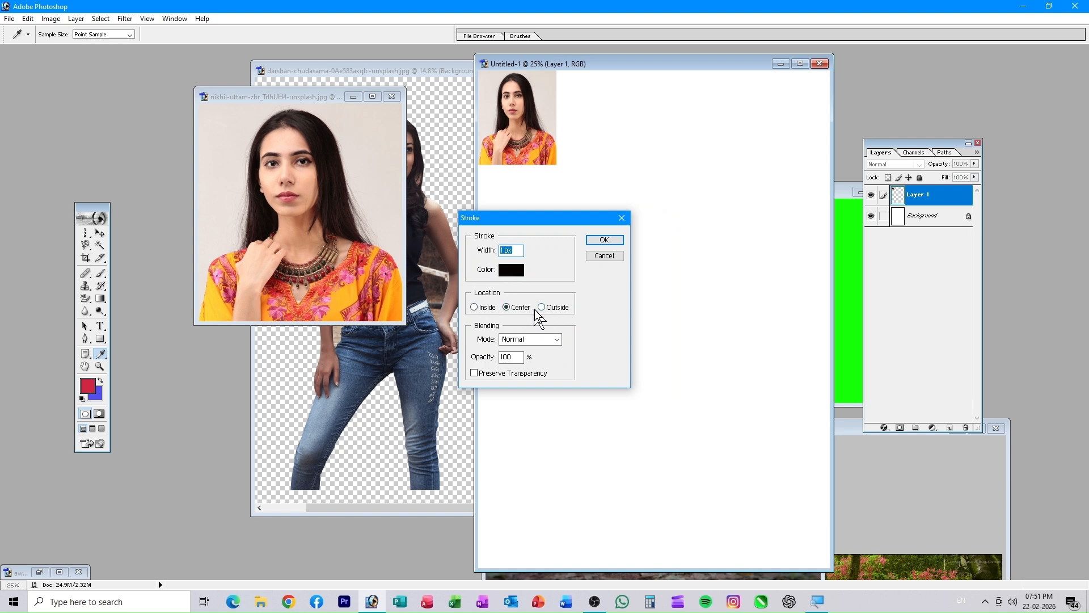
double_click(501, 250)
click(604, 241)
key(v)
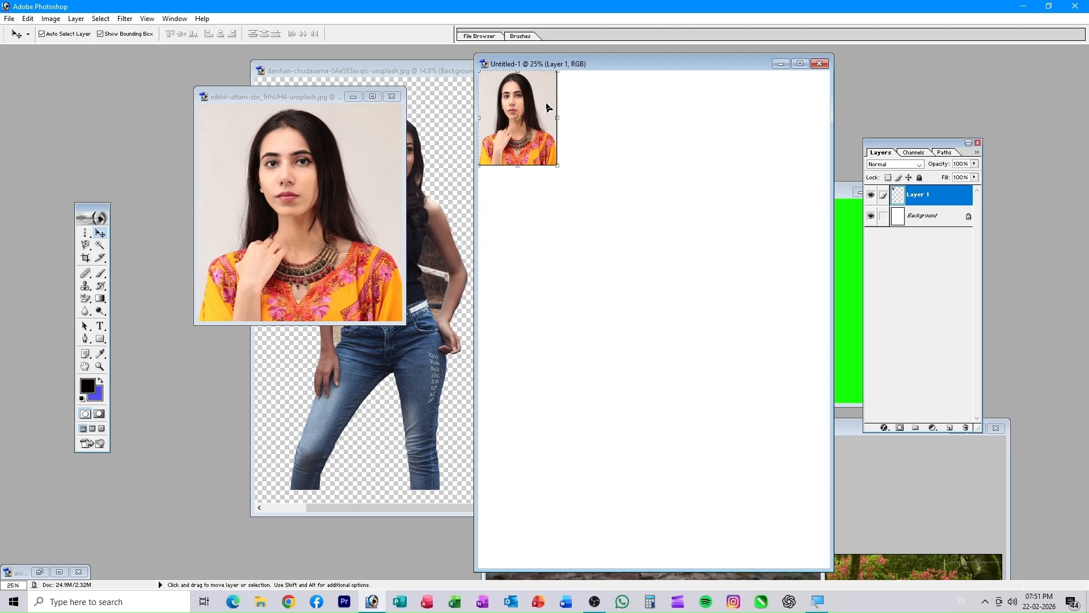
- Reselect the portrait layer and reapply the 10 px black stroke with Location Outside
click(592, 189)
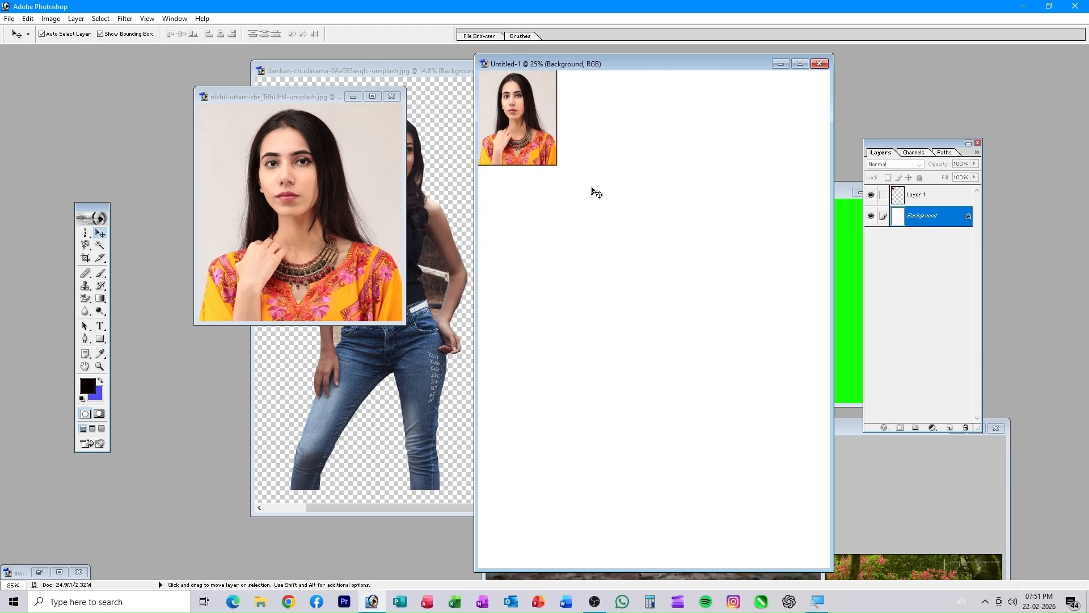
click(531, 115)
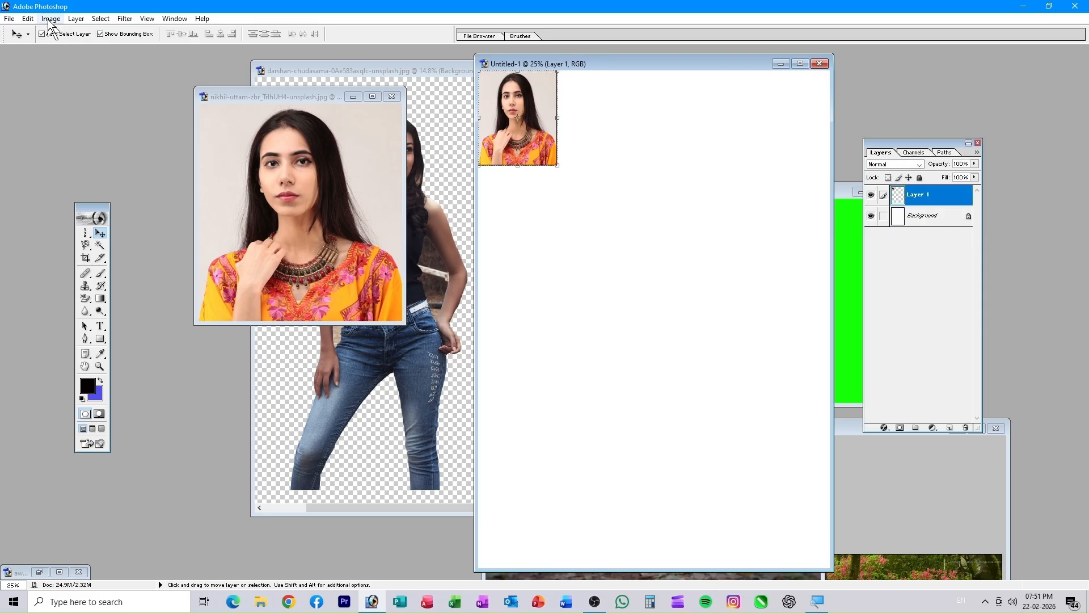
click(27, 18)
click(57, 210)
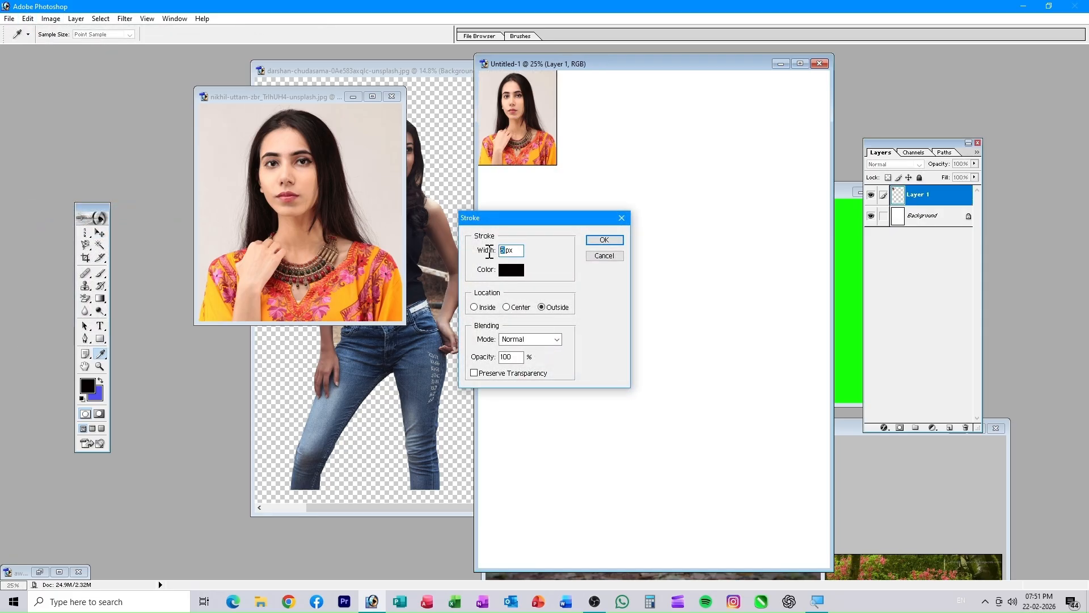
click(604, 240)
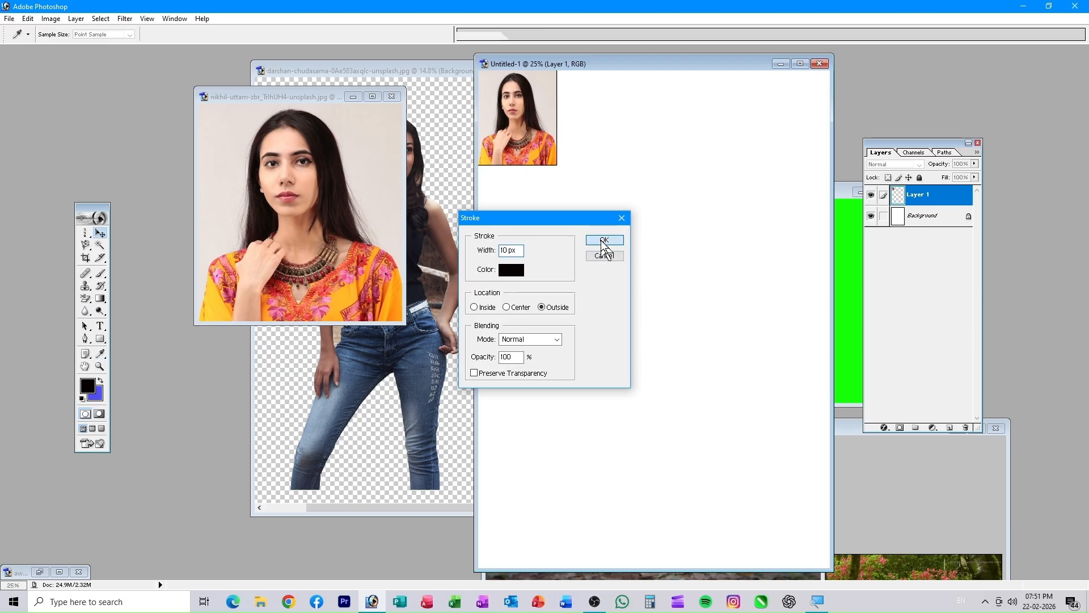
key(v)
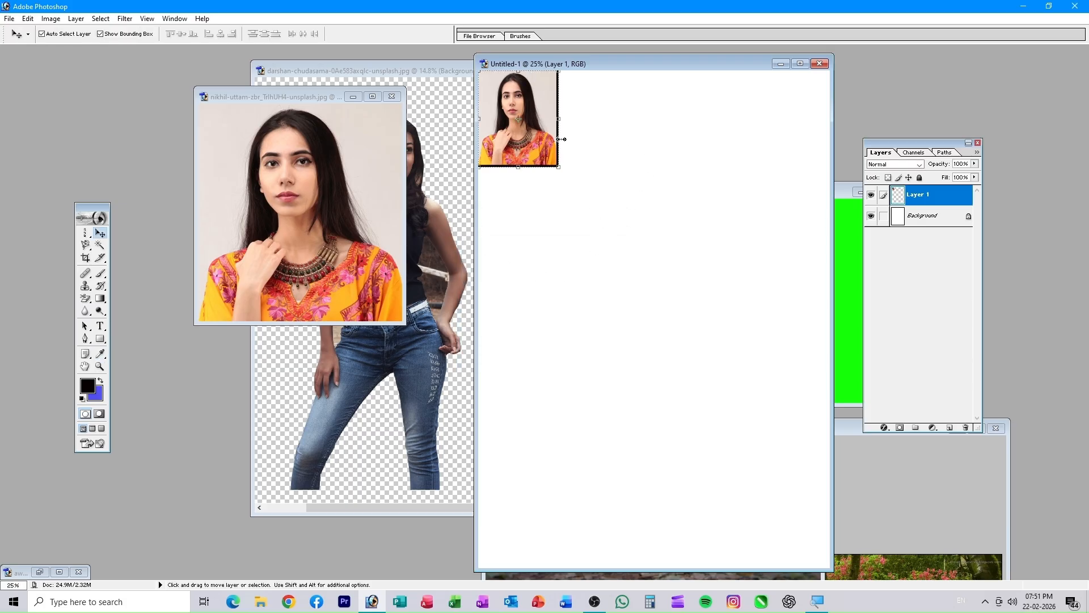
- Duplicate the bordered portrait into a row of copies across the top of the canvas
click(573, 219)
mouse_move(524, 130)
mouse_down()
mouse_move(545, 134)
mouse_move(522, 130)
mouse_up()
click(585, 255)
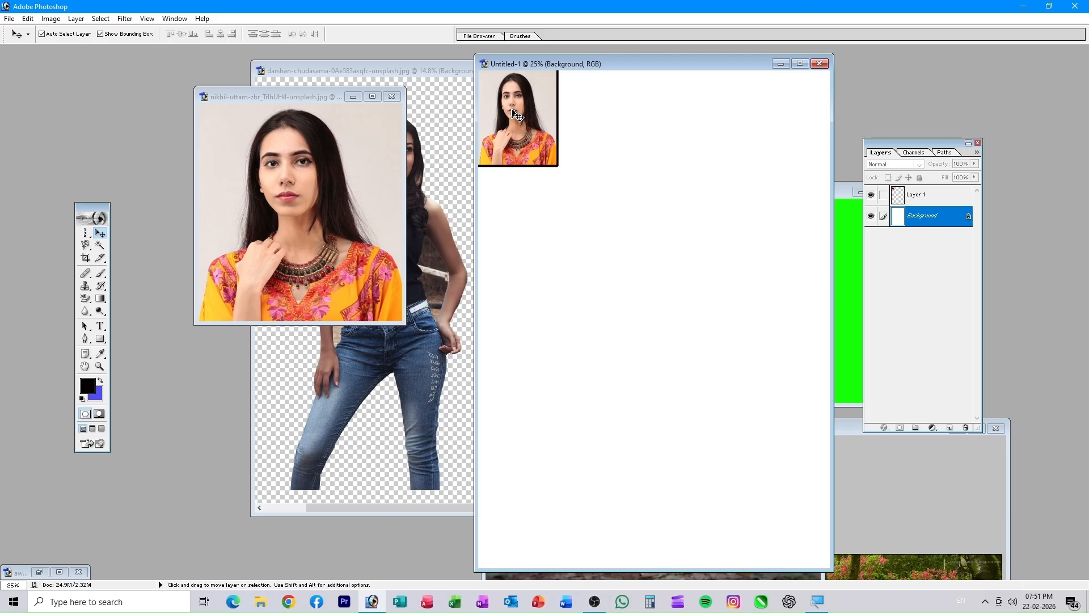
drag(515, 115, 595, 117)
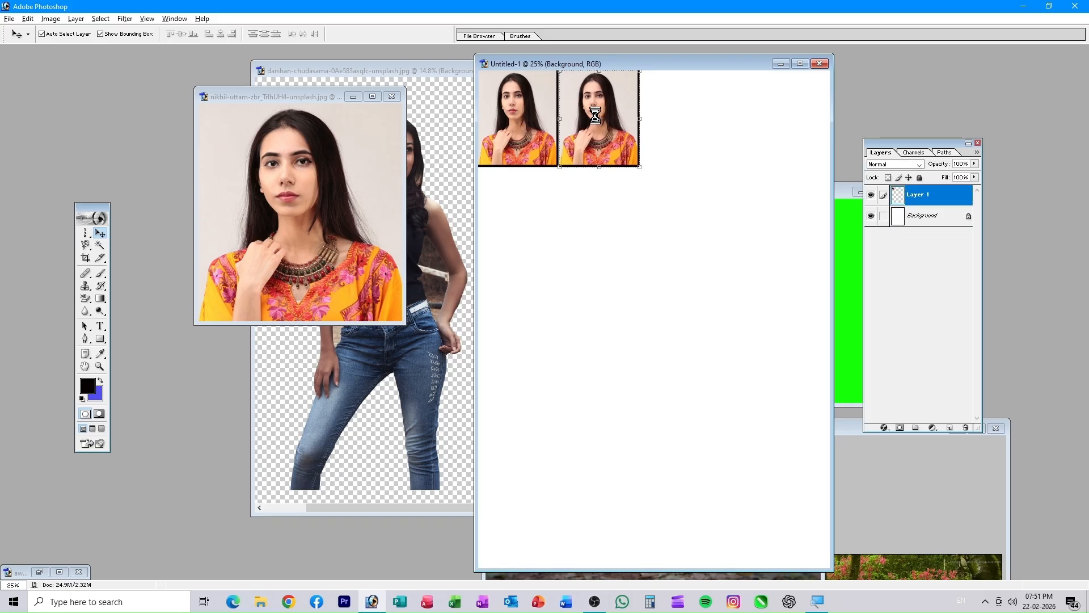
drag(596, 119, 758, 116)
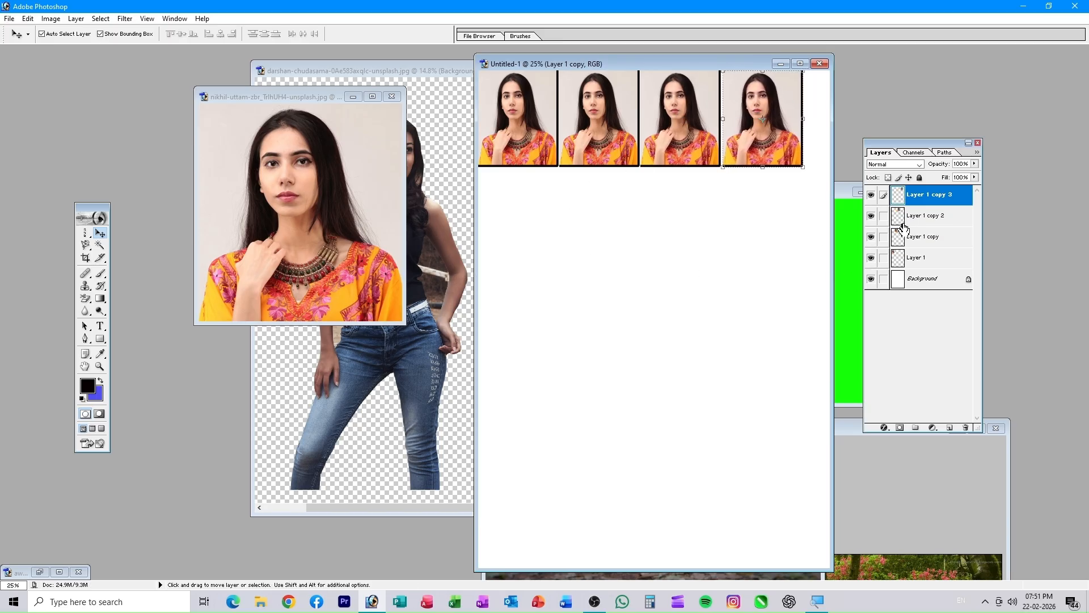
- Link the portrait layers, merge them with Ctrl+E into Layer 1 copy 3, and nudge the strip down
scroll(900, 226, up, 1)
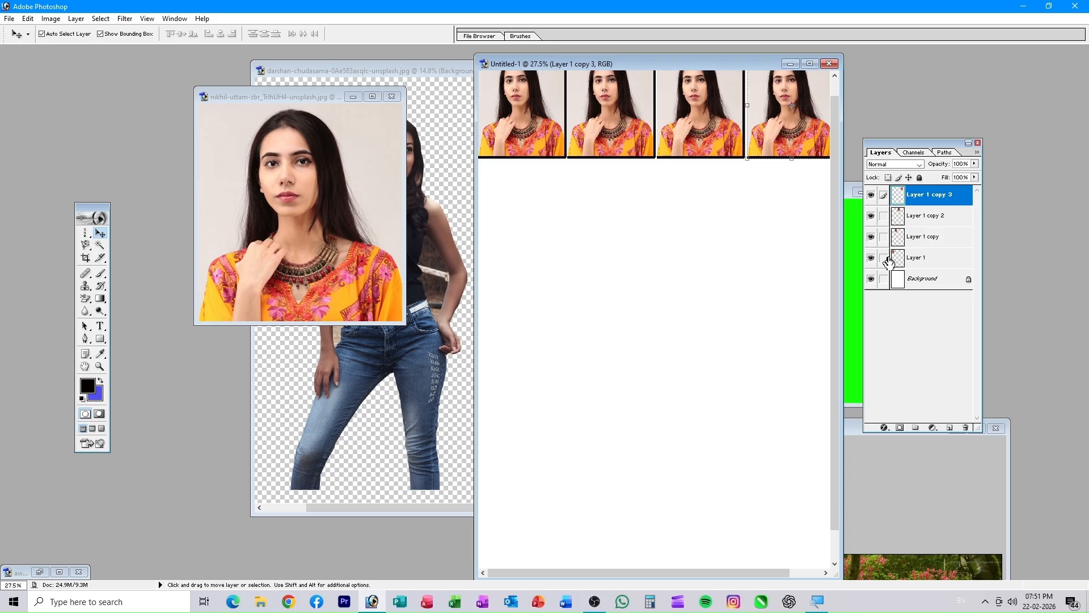
drag(885, 264, 869, 192)
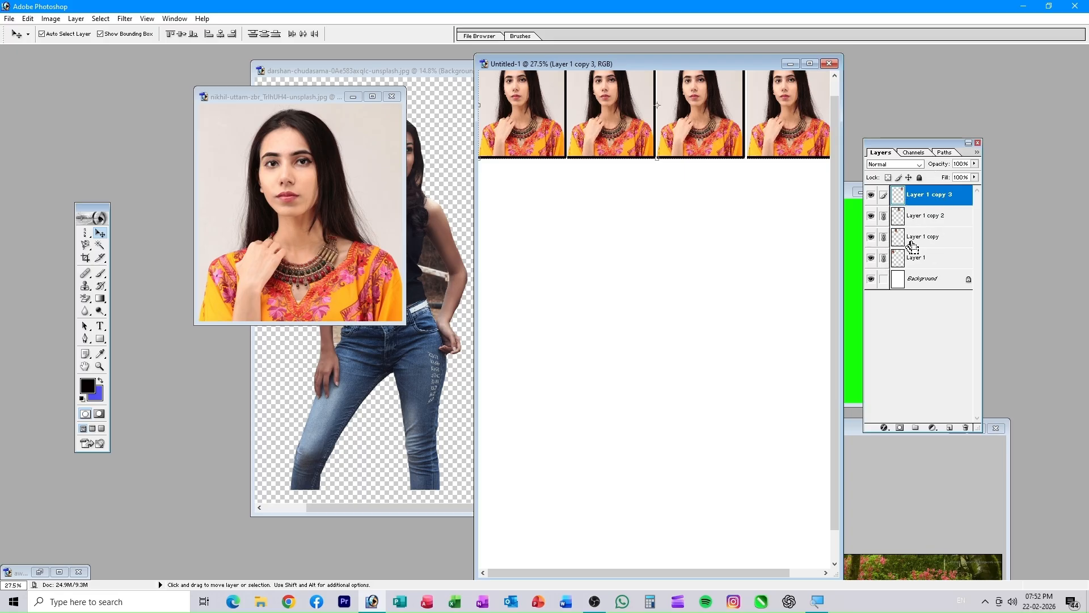
key(ctrl+e)
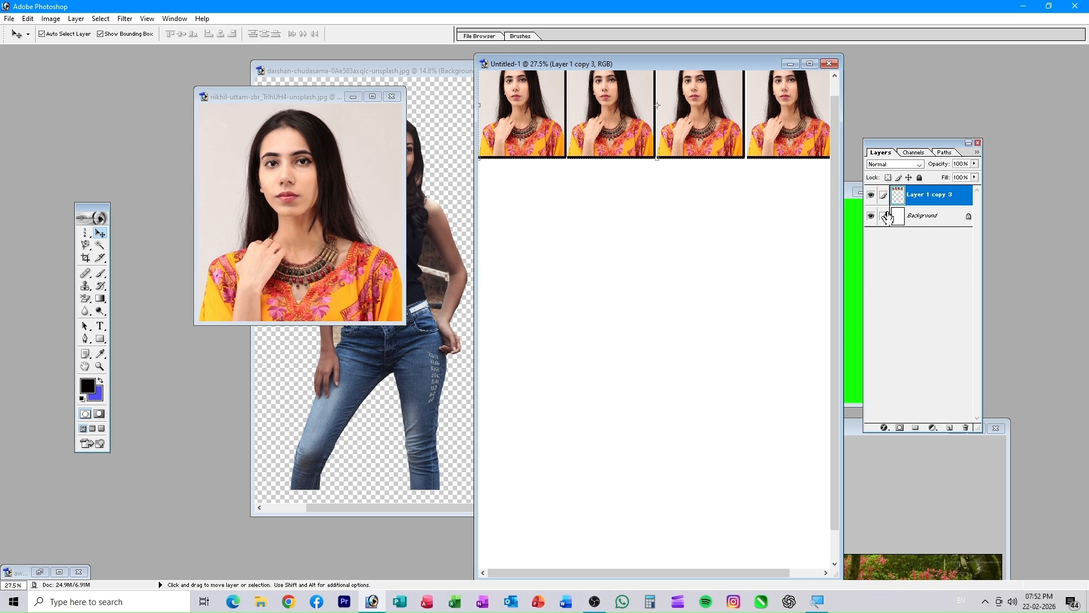
drag(602, 157, 603, 175)
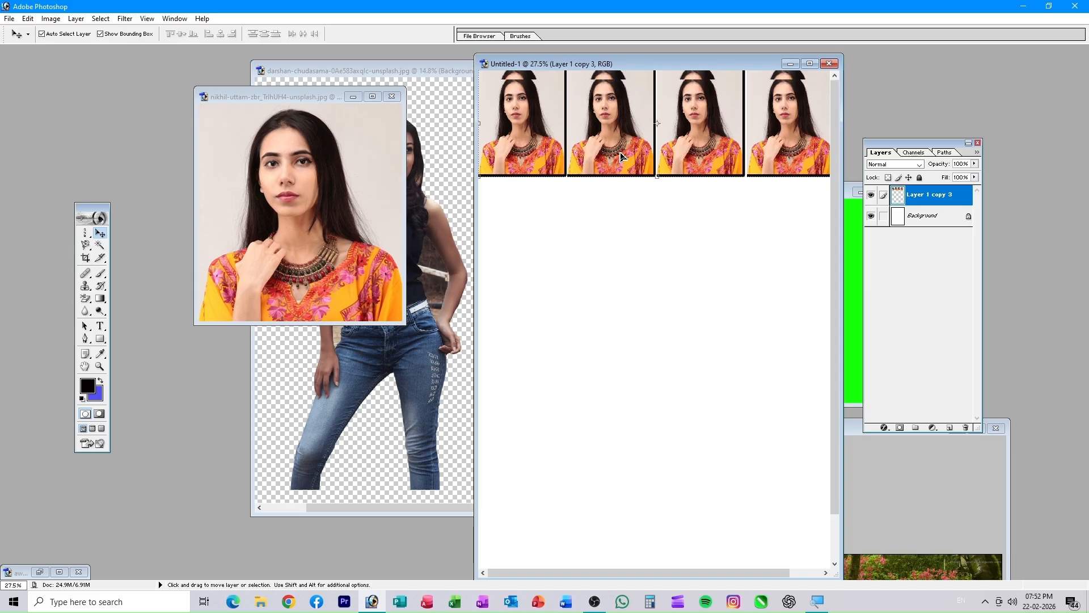
click(656, 256)
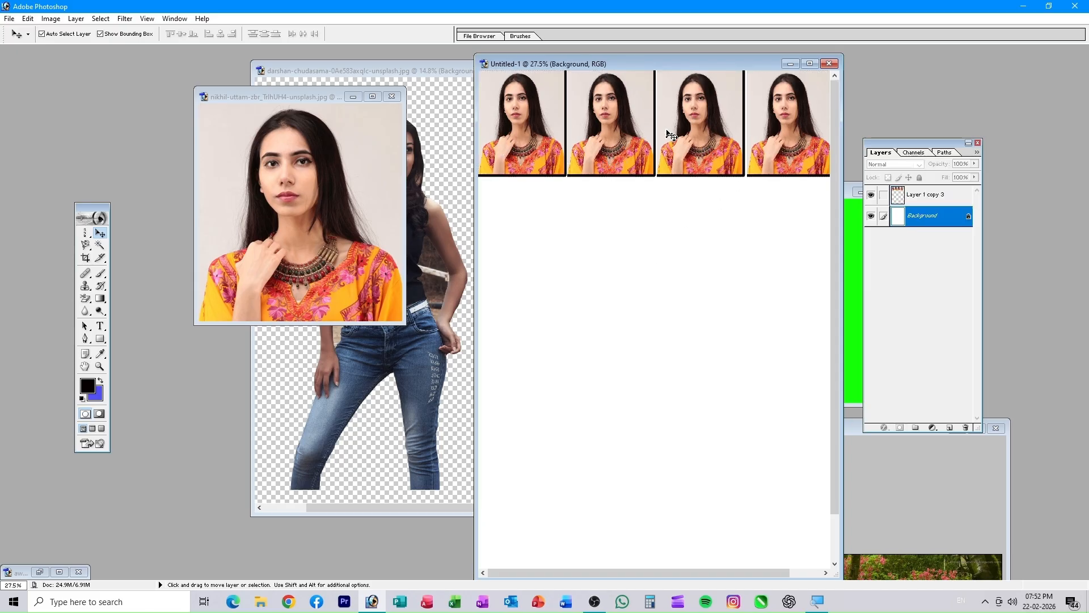
key(alt)
- Copy the portrait strip into extra rows, then close Untitled-1 without saving
drag(635, 130, 633, 454)
alt+click(633, 454)
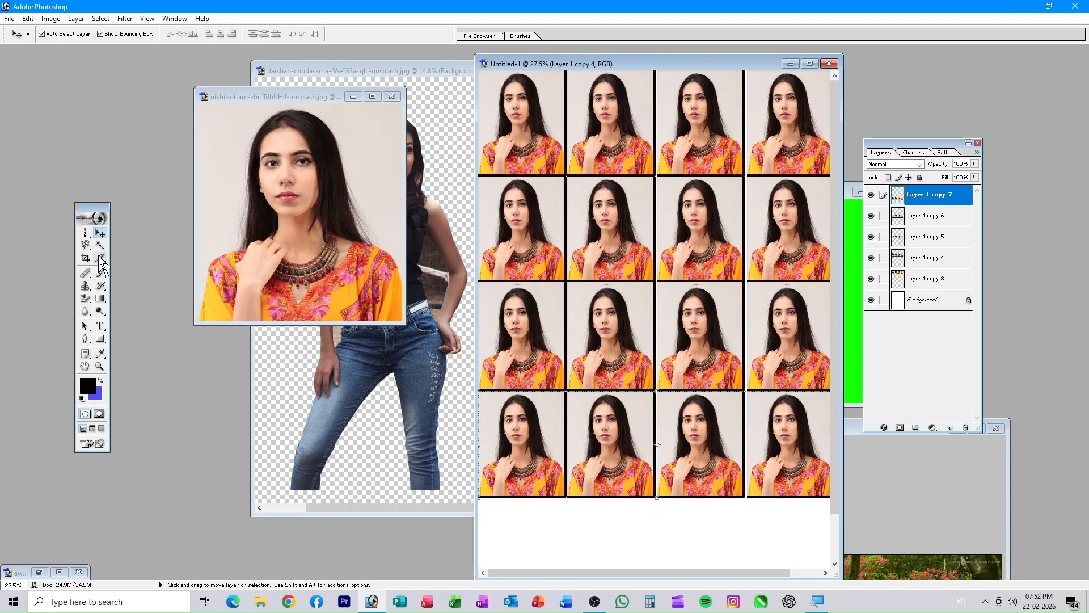
click(829, 63)
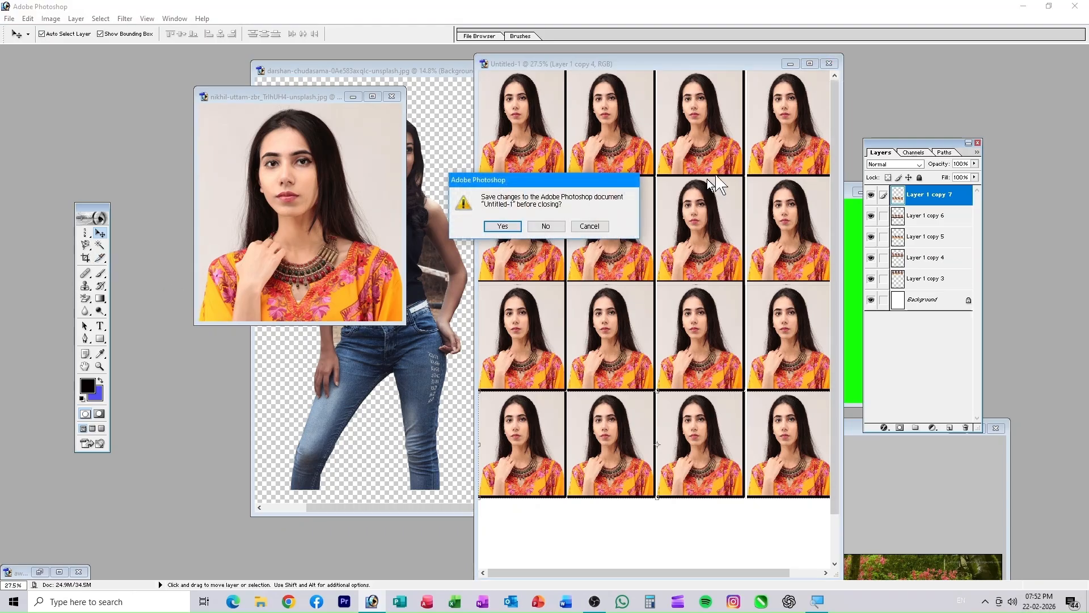
click(545, 225)
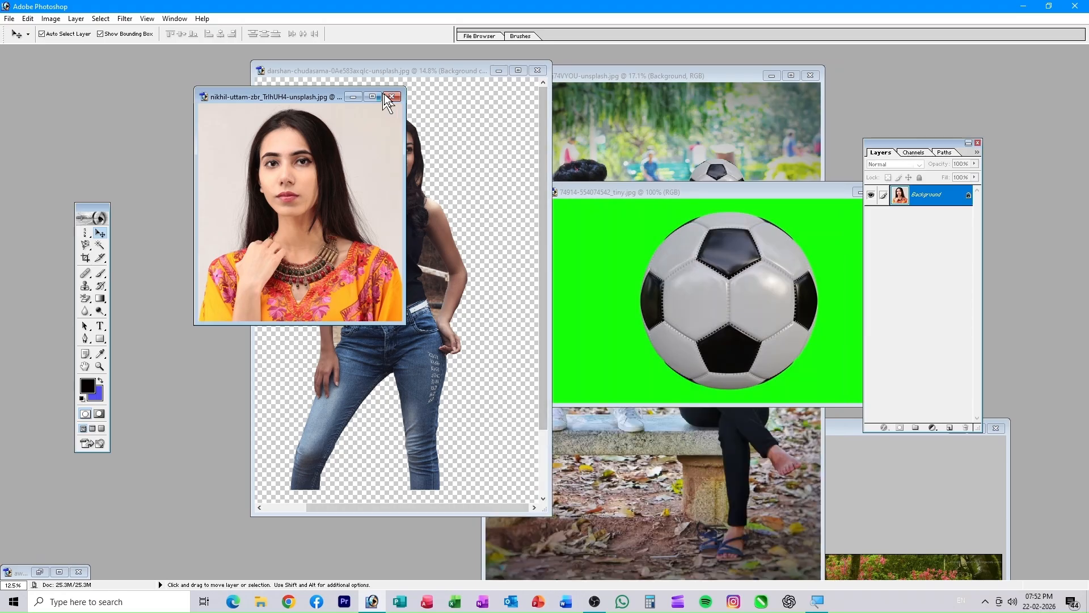
- Close the close-up portrait, cut-out portrait, soccer-ball and park photos without saving
click(390, 96)
click(553, 224)
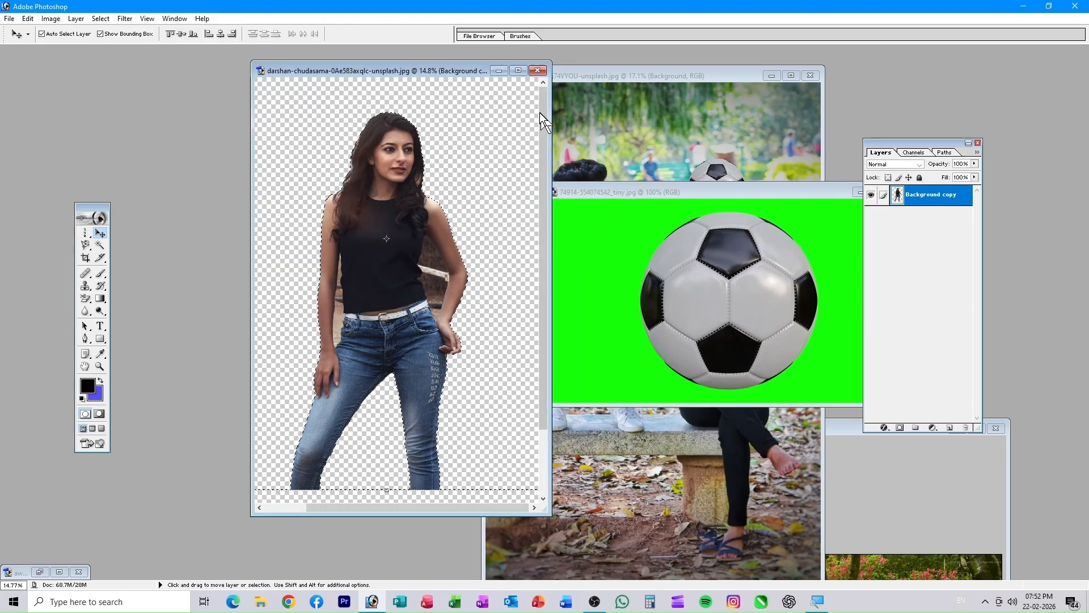
click(537, 69)
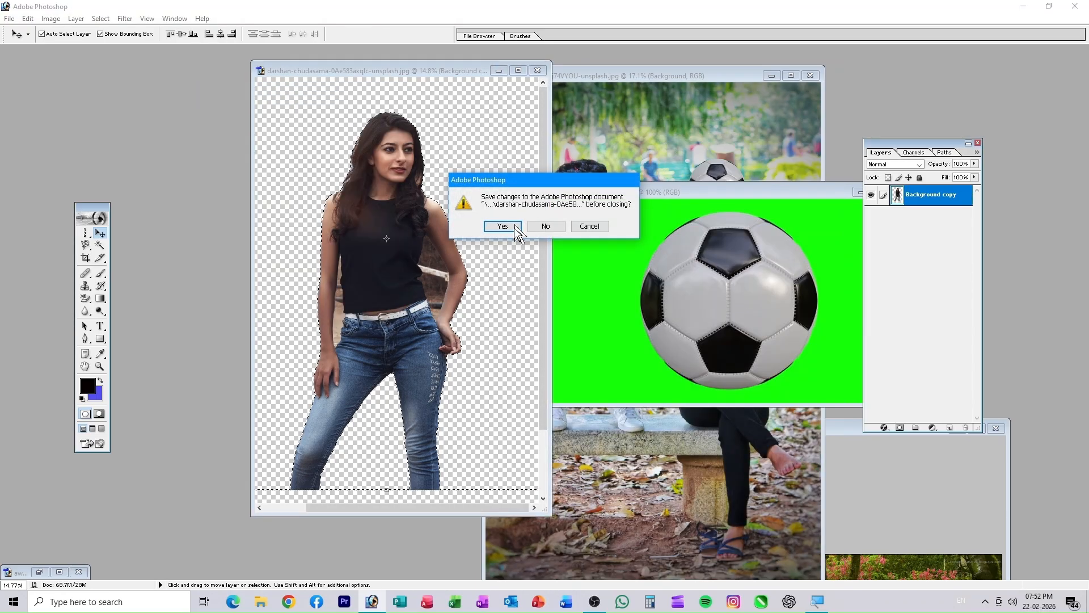
click(546, 226)
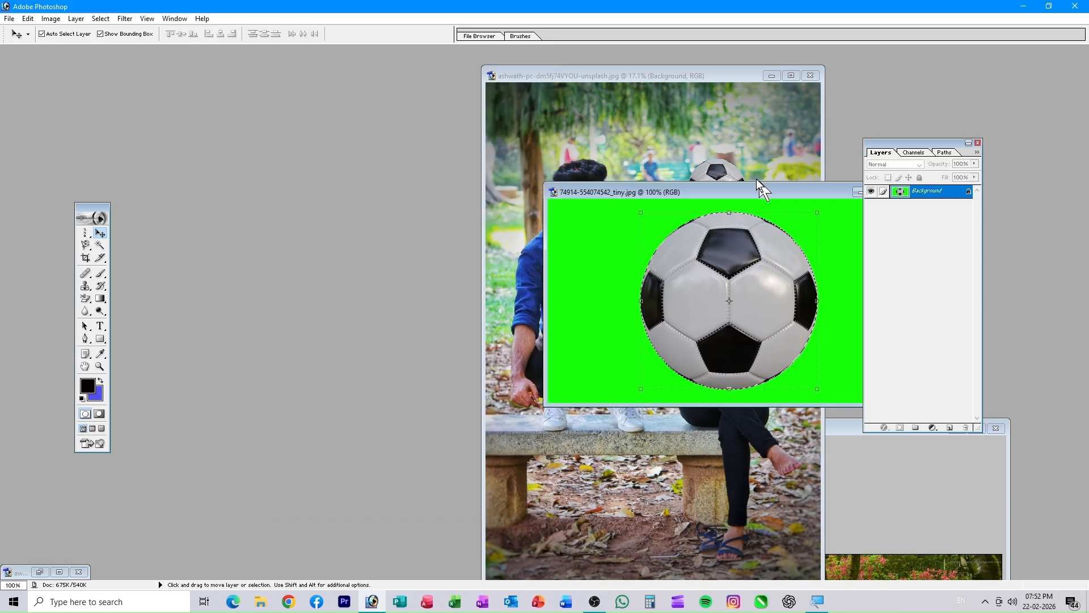
drag(747, 187, 497, 153)
click(652, 158)
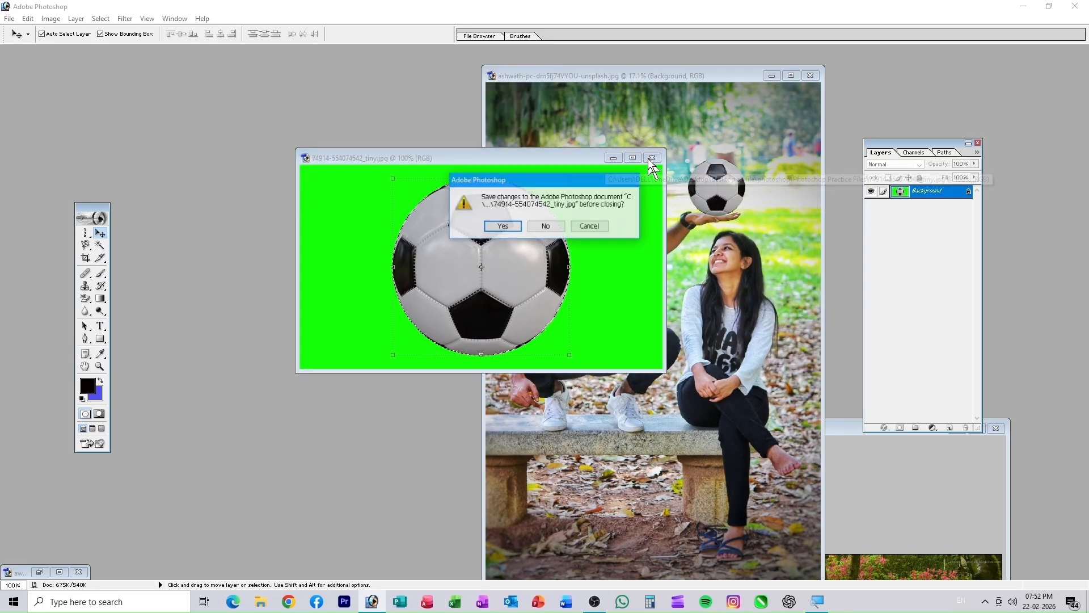
click(551, 227)
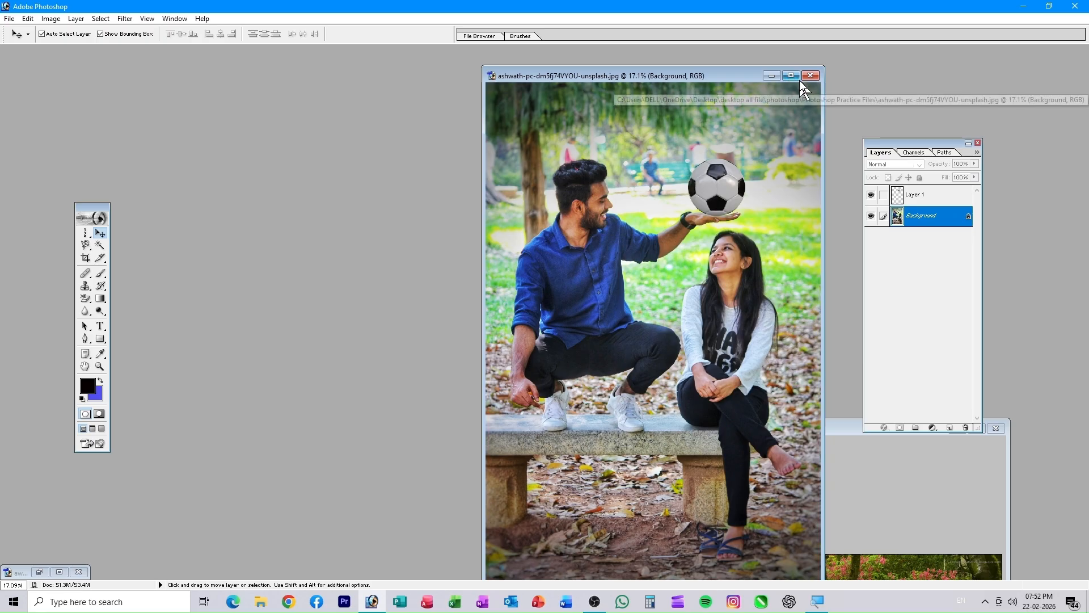
click(810, 76)
click(539, 230)
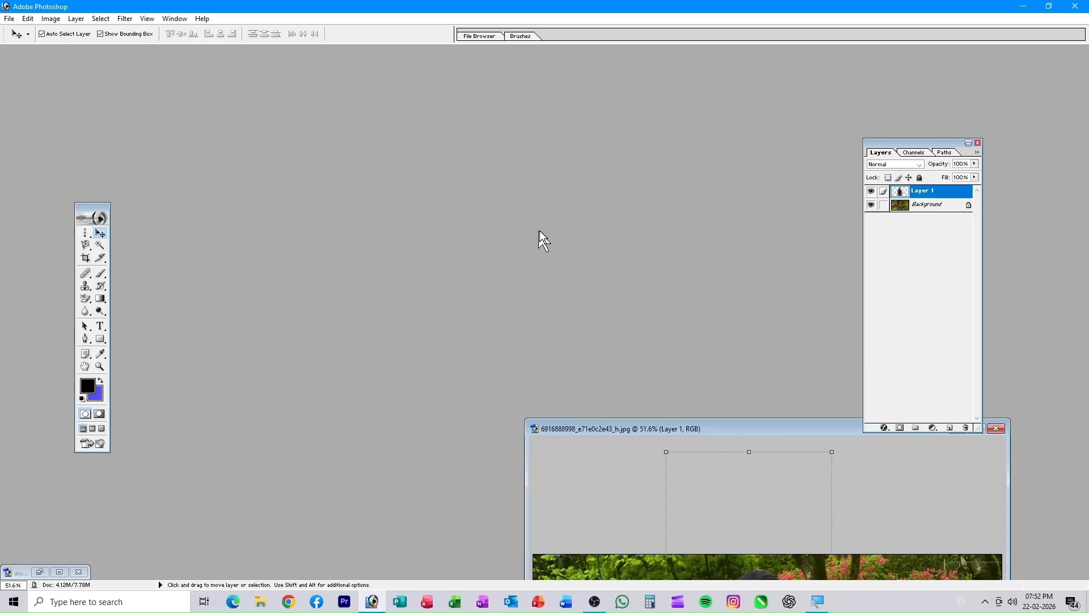
- Close the garden composite without saving and bring up the Open dialog
drag(788, 437, 518, 120)
click(726, 110)
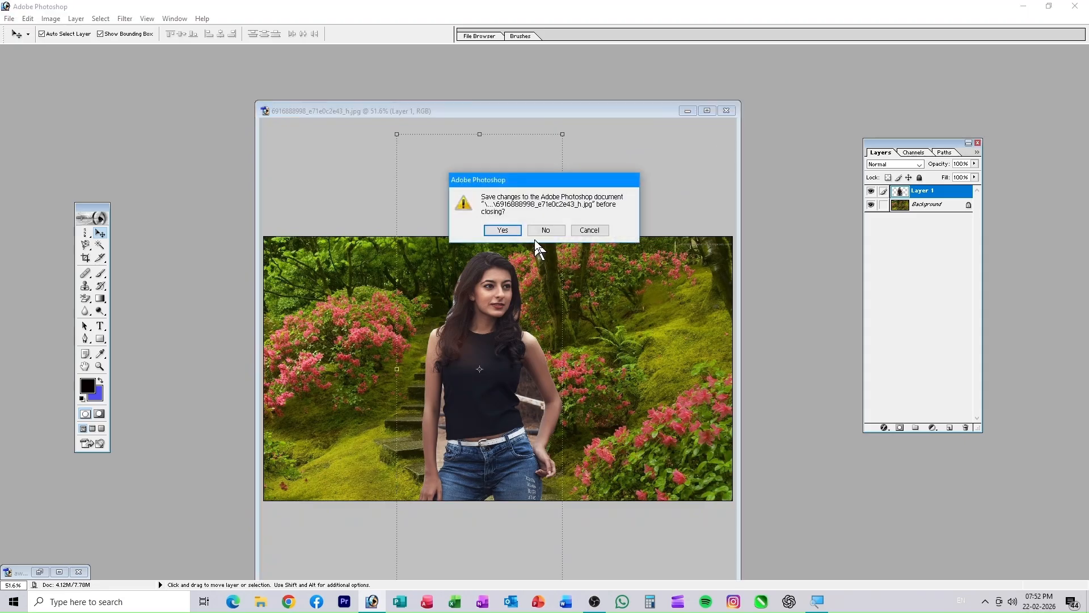
click(548, 228)
double_click(549, 227)
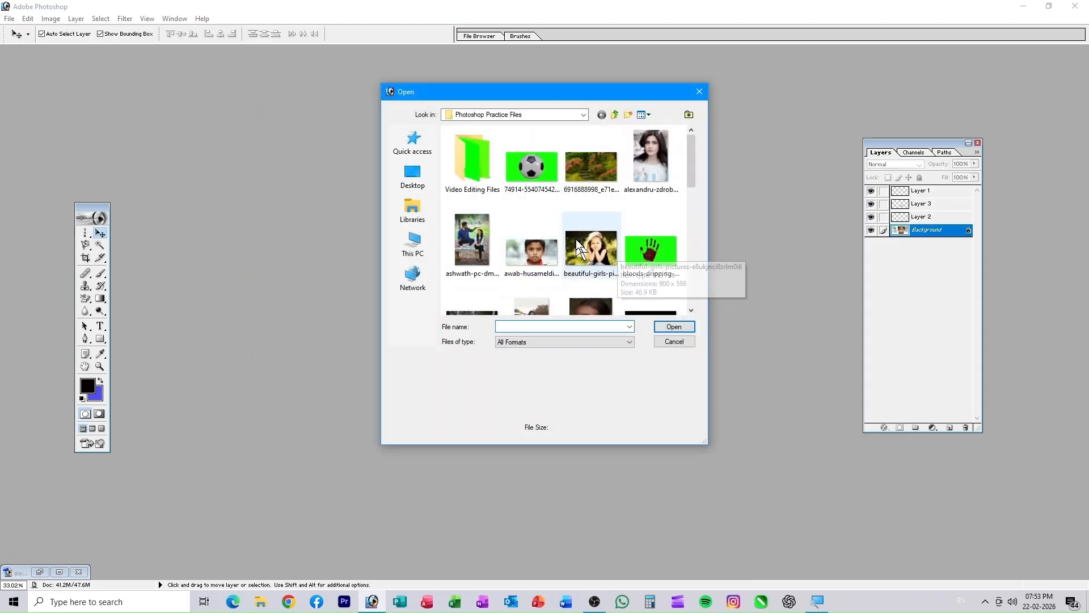
click(543, 178)
click(665, 328)
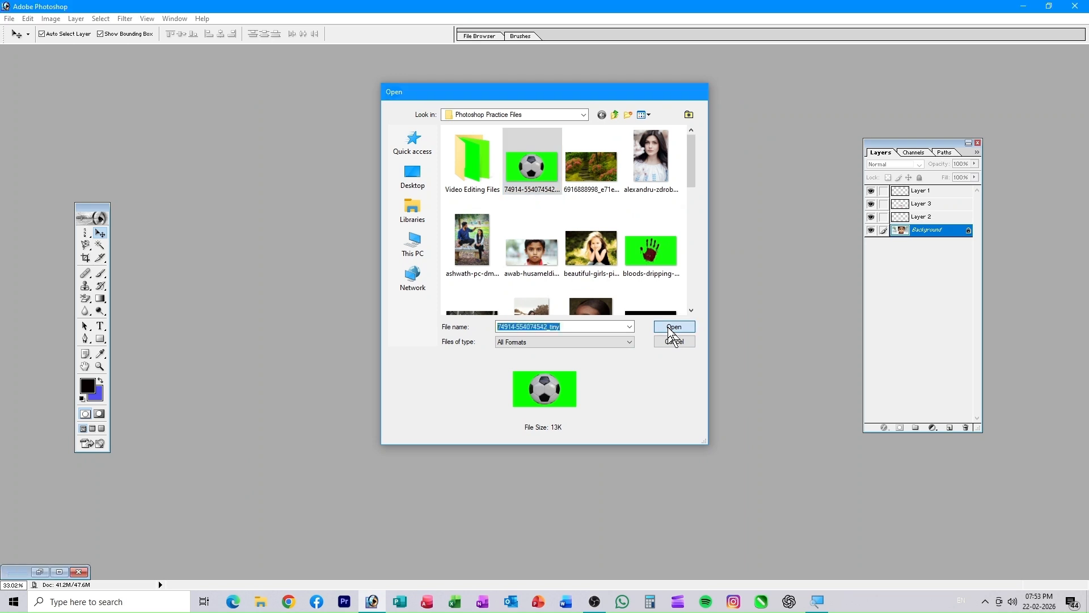
drag(277, 101, 617, 137)
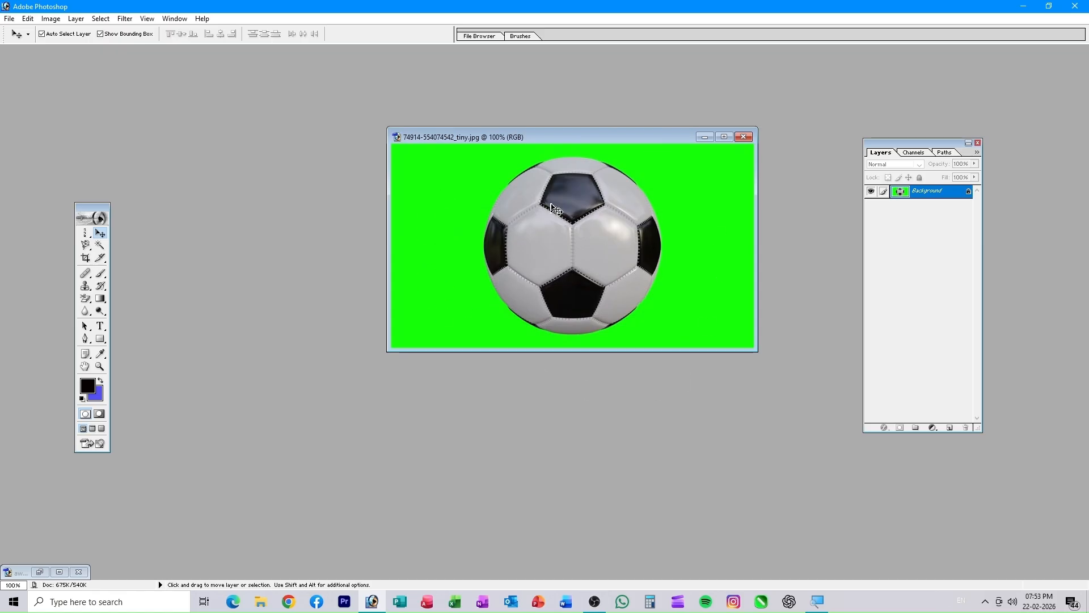
- Draw a slice tightly around the soccer ball, then minimize Photoshop to the desktop
click(100, 260)
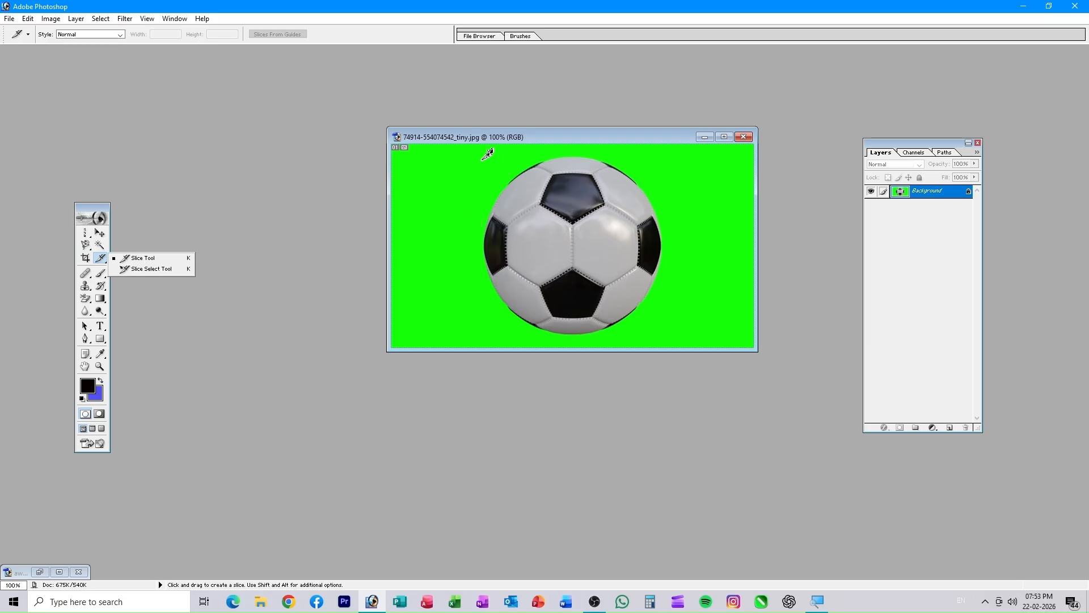
mouse_move(482, 159)
mouse_down()
mouse_move(625, 266)
mouse_move(670, 335)
mouse_up()
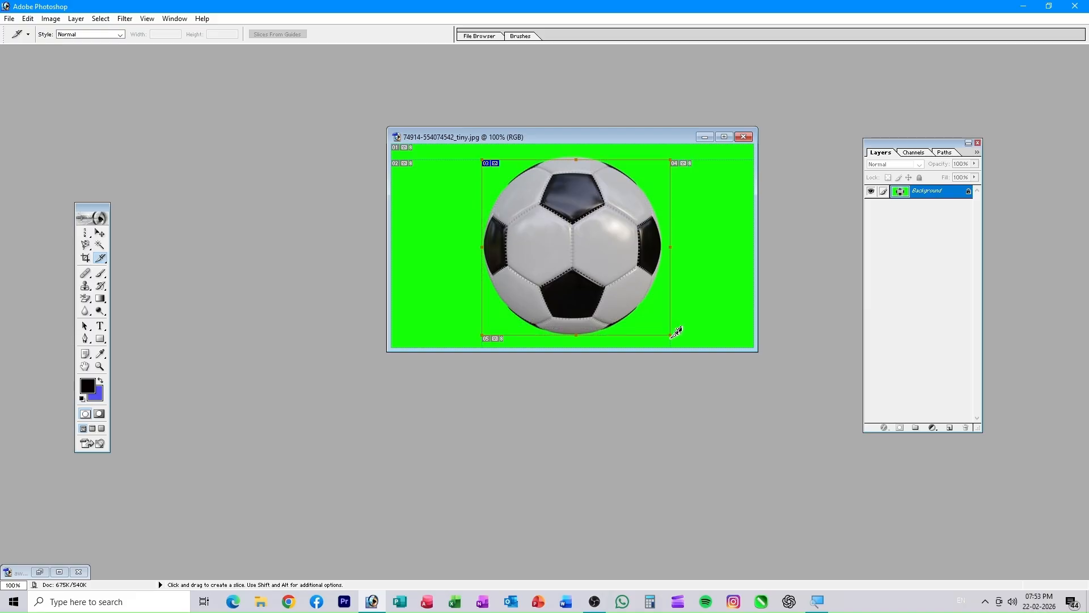
click(1027, 10)
right_click(675, 126)
- Copy the CAT WITH FENCES image's full path from its Properties Security tab and return to Photoshop
click(722, 159)
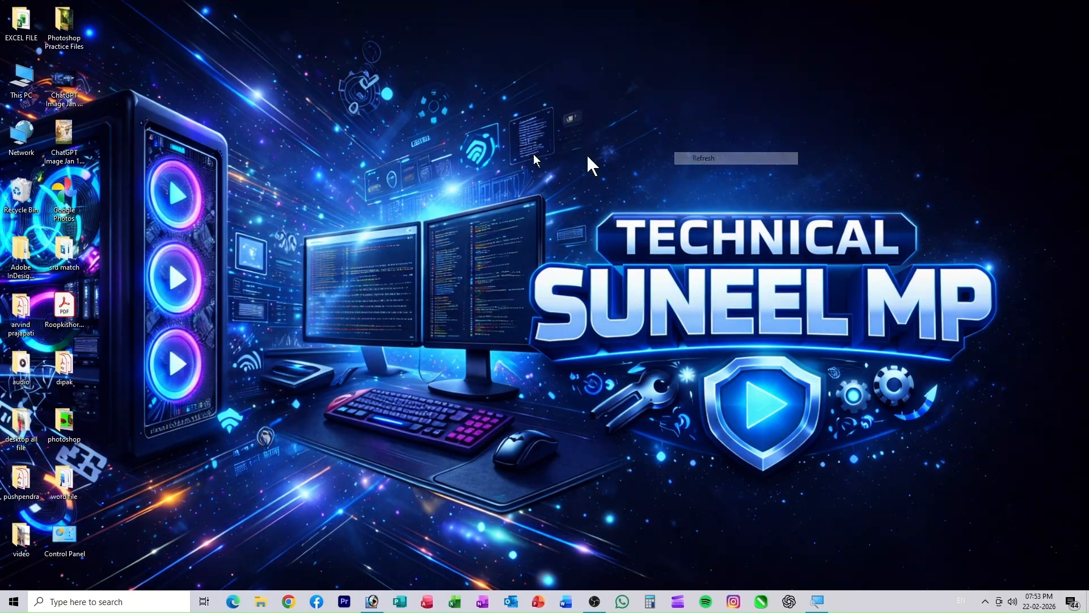
double_click(59, 19)
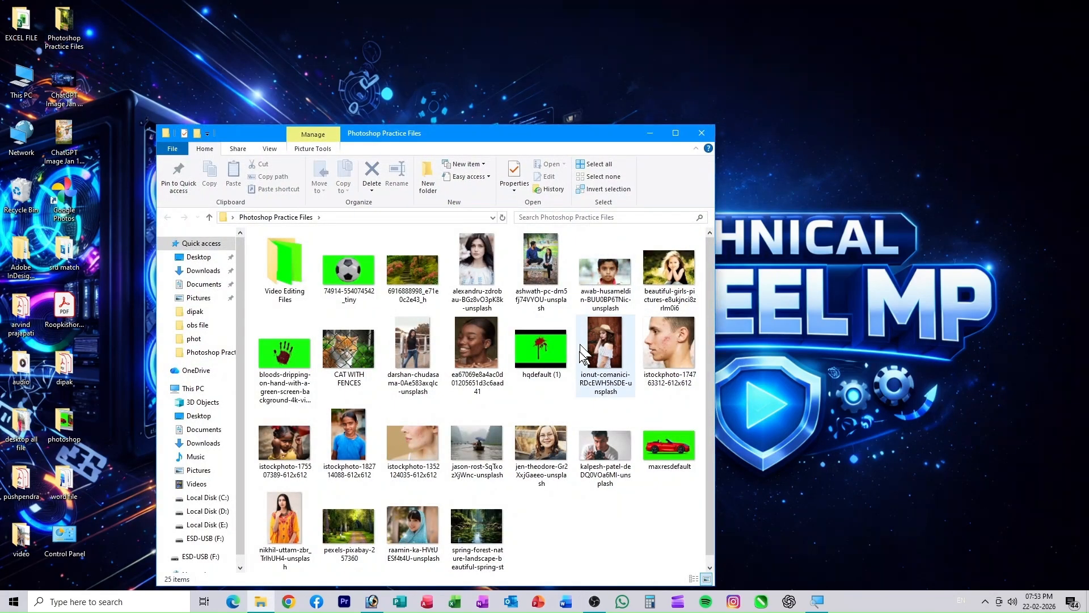
double_click(343, 343)
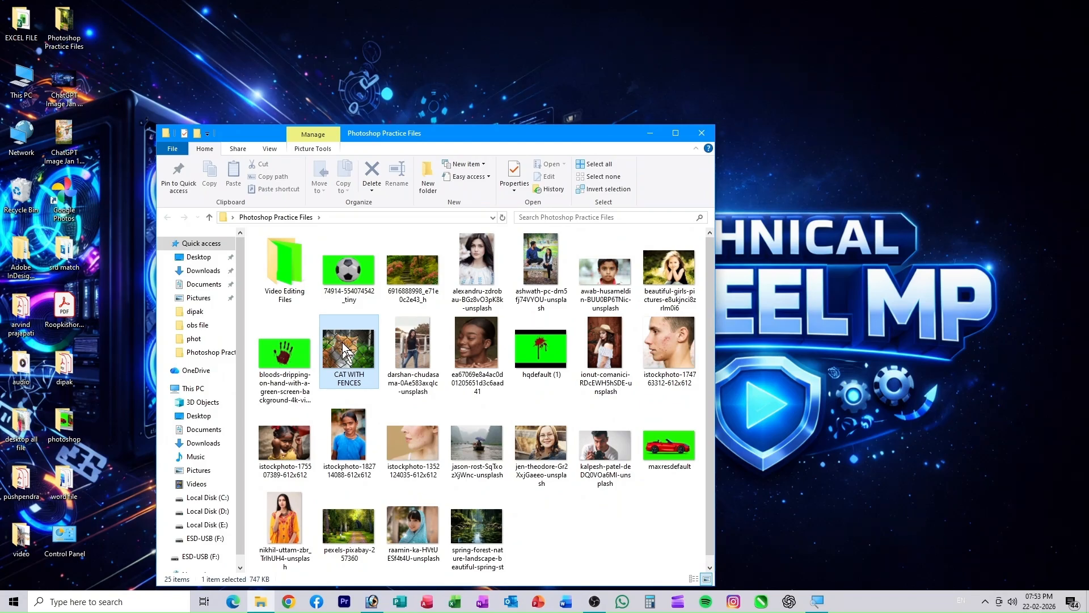
right_click(342, 344)
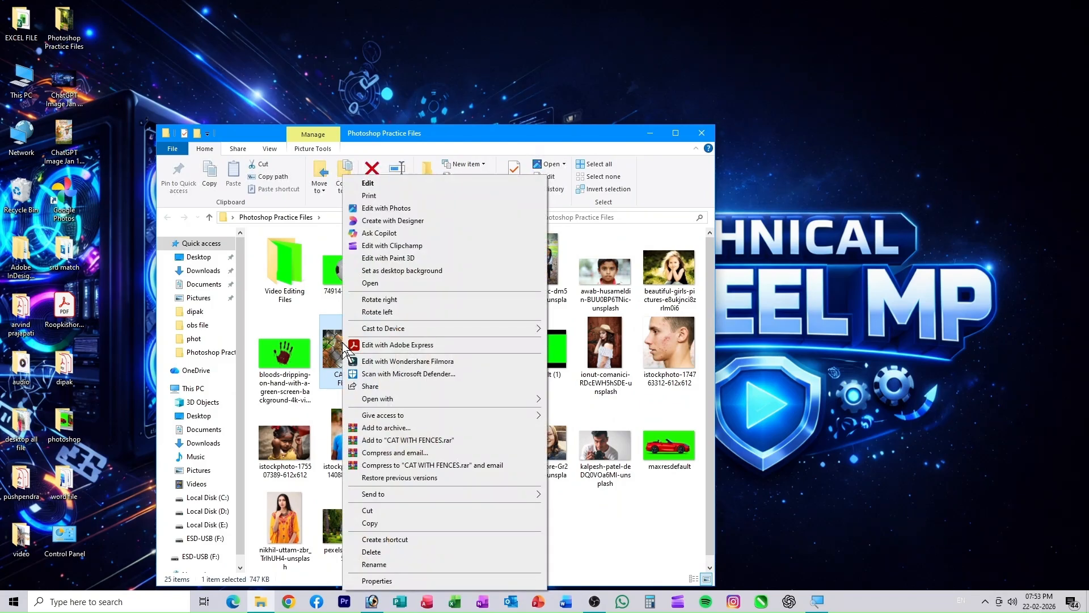
click(373, 581)
click(390, 324)
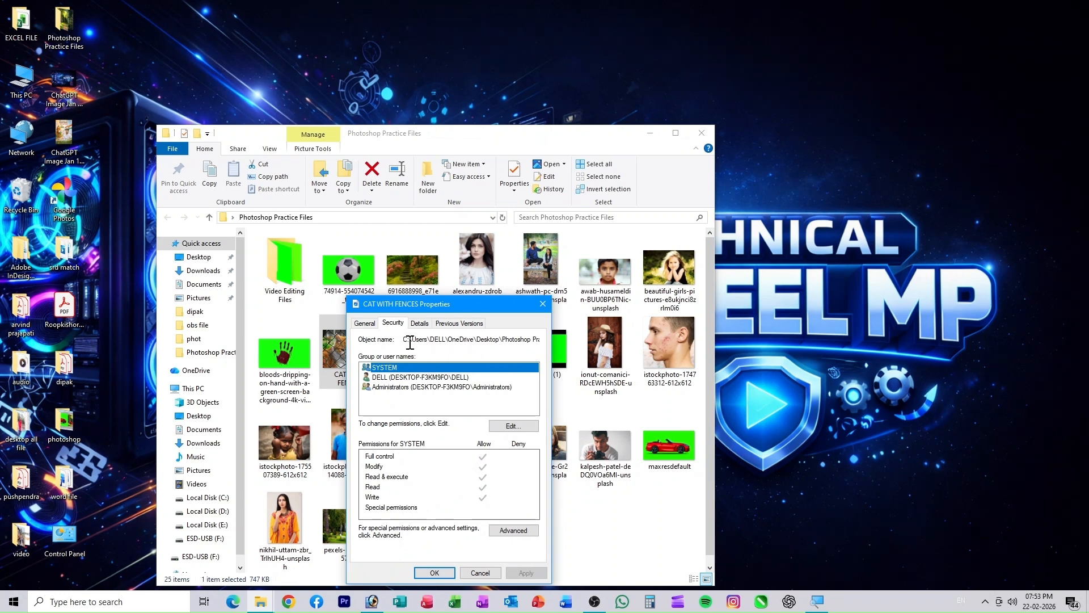
drag(408, 339, 584, 343)
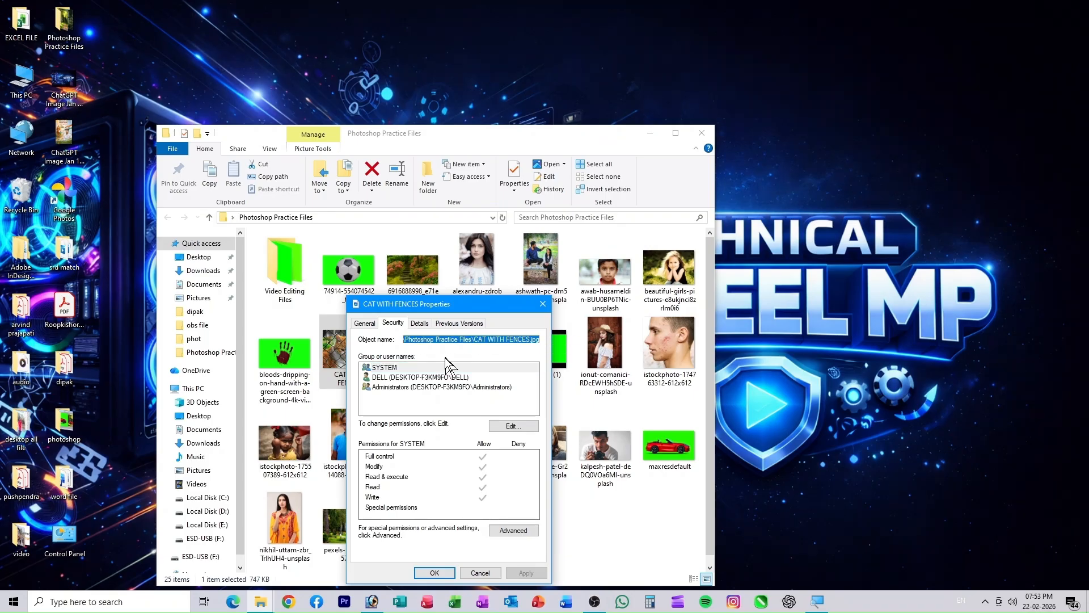
click(375, 605)
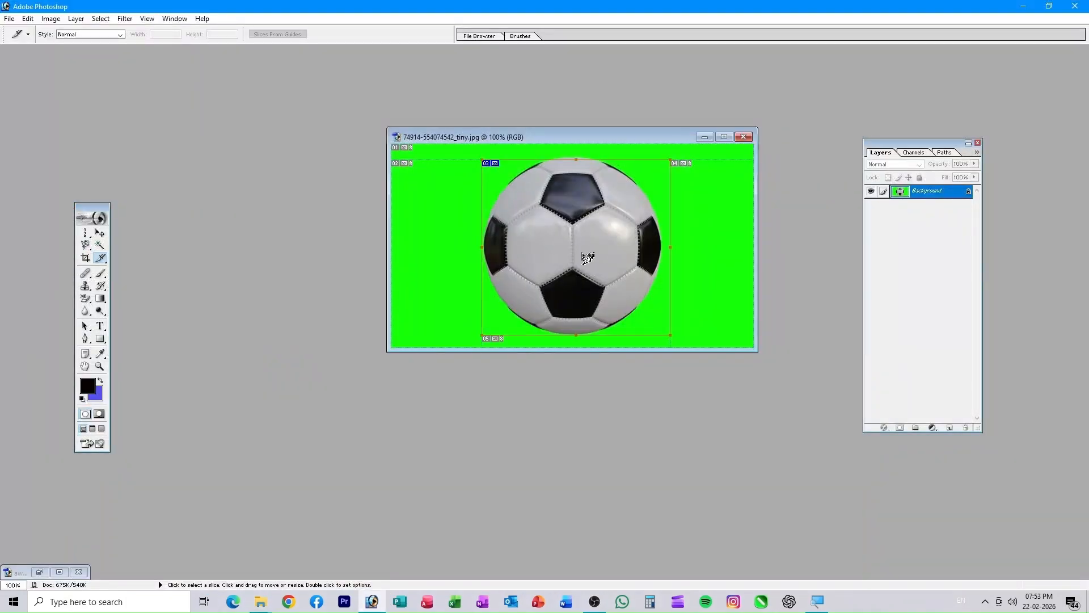
- Set the soccer-ball slice's URL to the pasted CAT WITH FENCES.jpg path in Slice Options
right_click(536, 243)
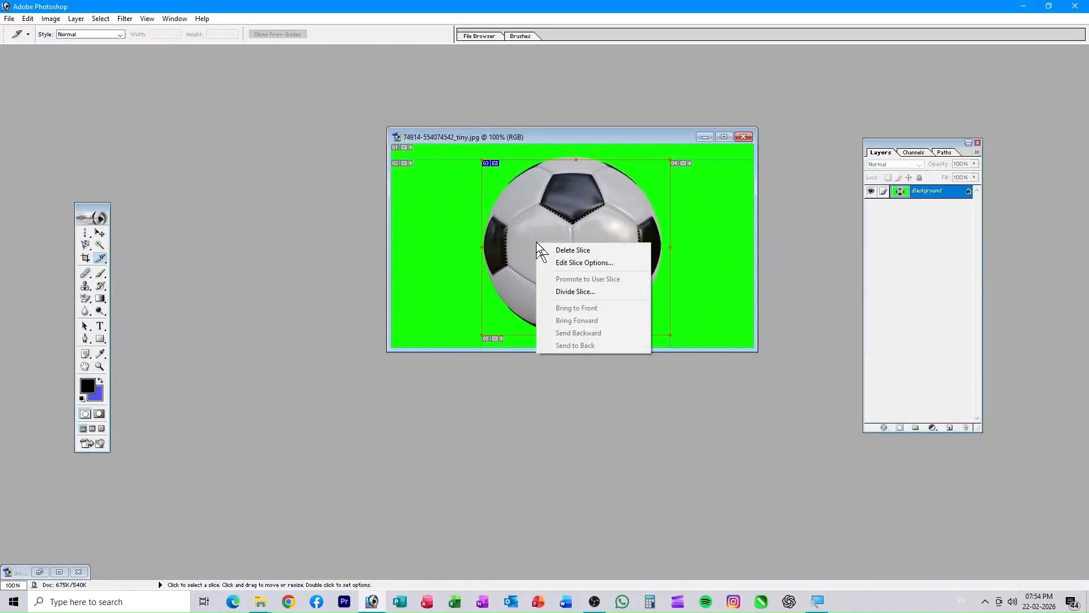
click(565, 264)
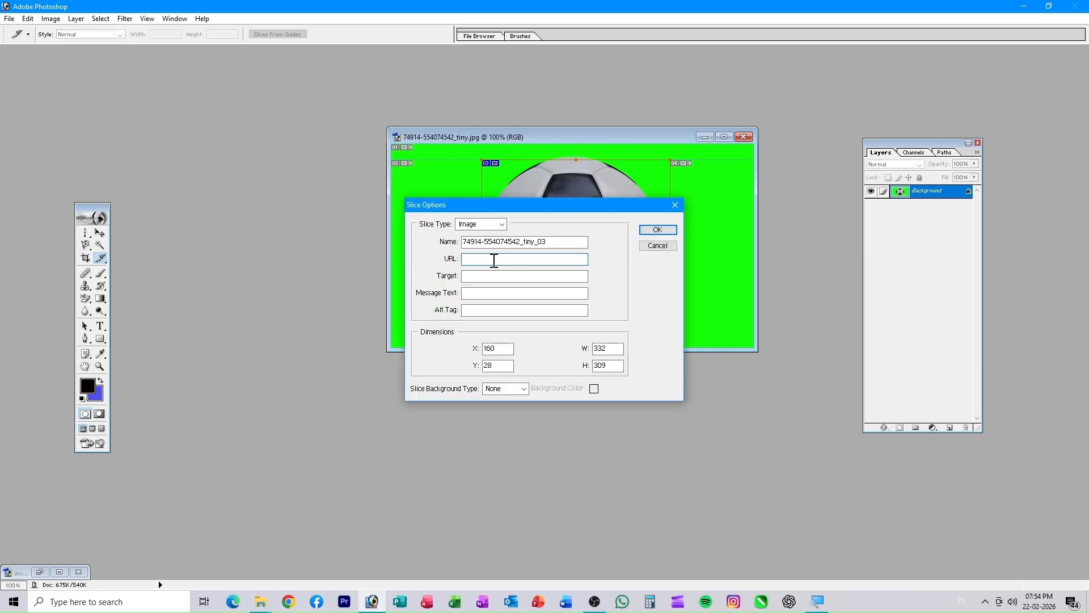
key(ctrl+v)
click(657, 231)
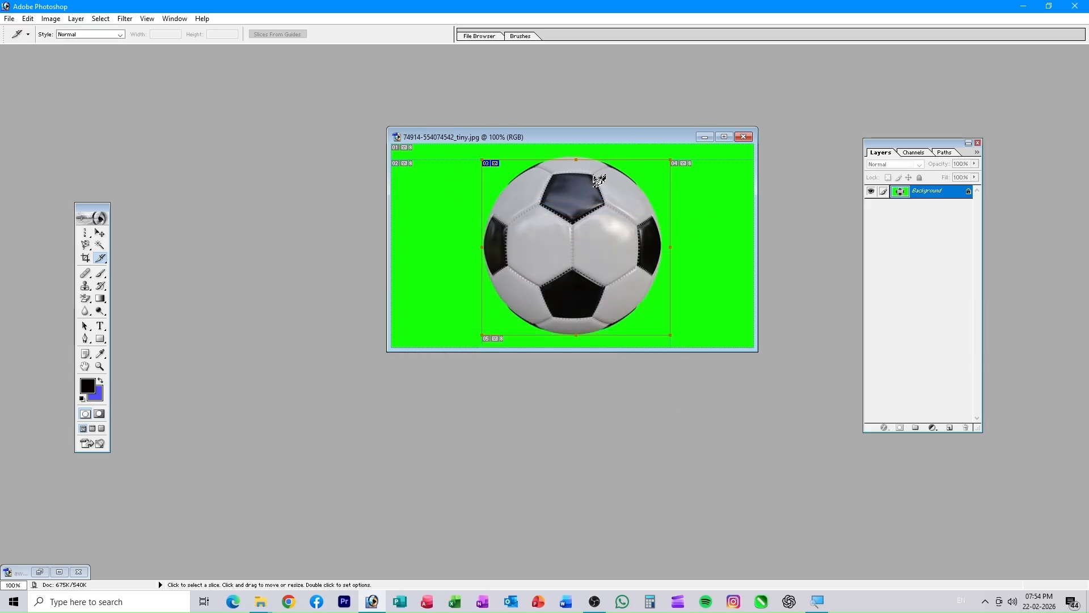
- Export the sliced image via Save for Web as HTML and Images to the Desktop
click(7, 20)
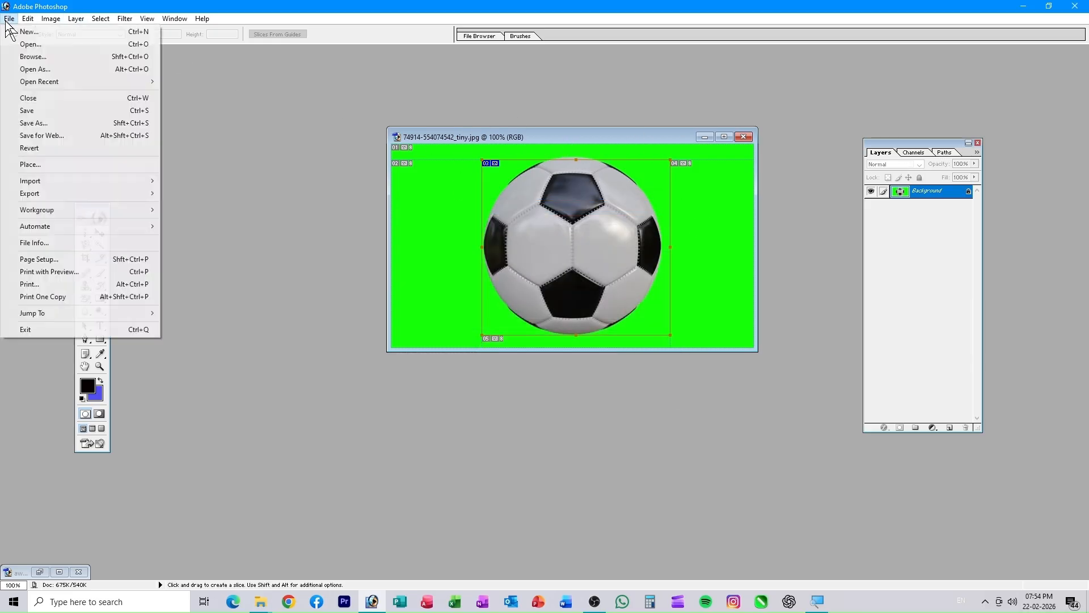
click(53, 136)
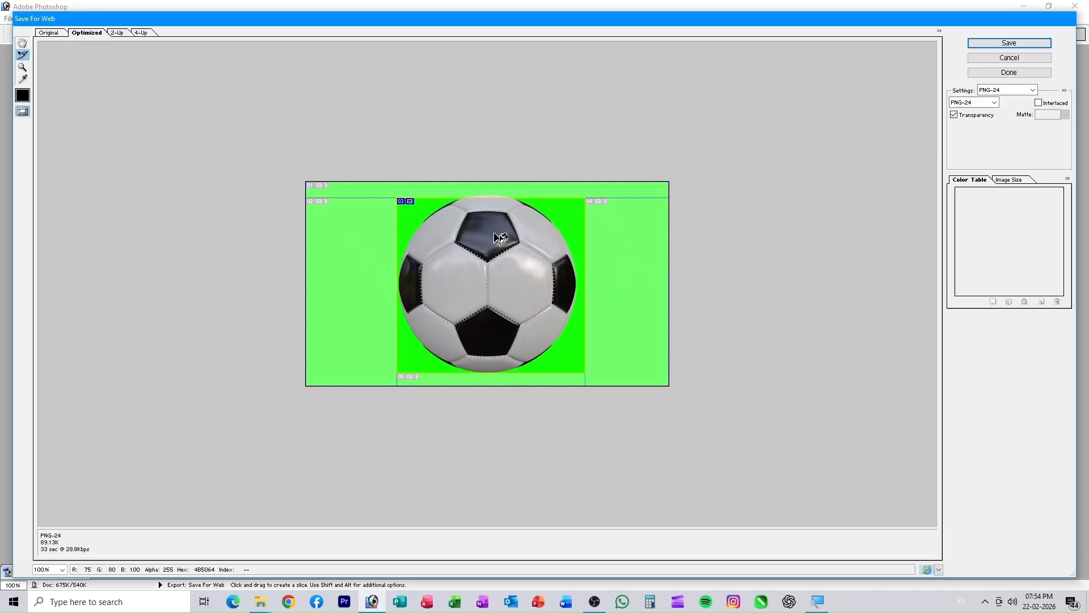
click(971, 103)
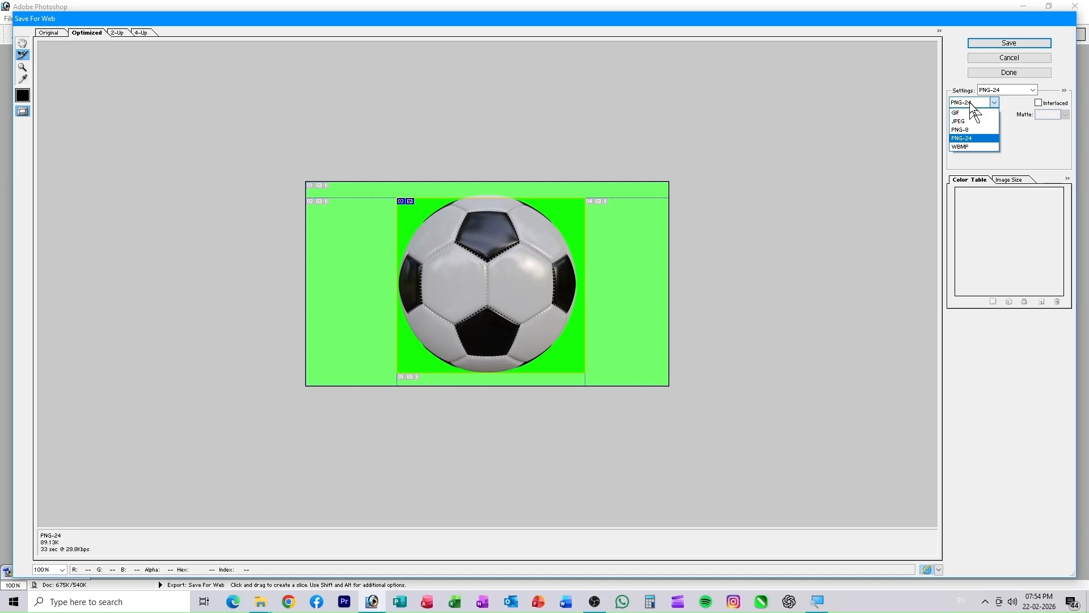
click(1019, 43)
click(1019, 43)
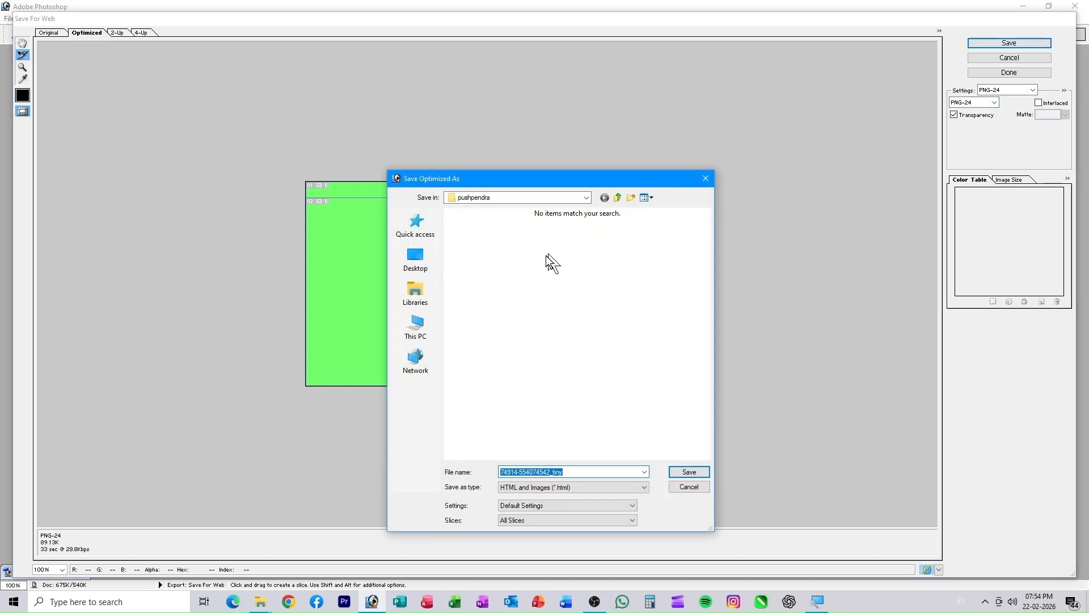
drag(527, 179, 511, 103)
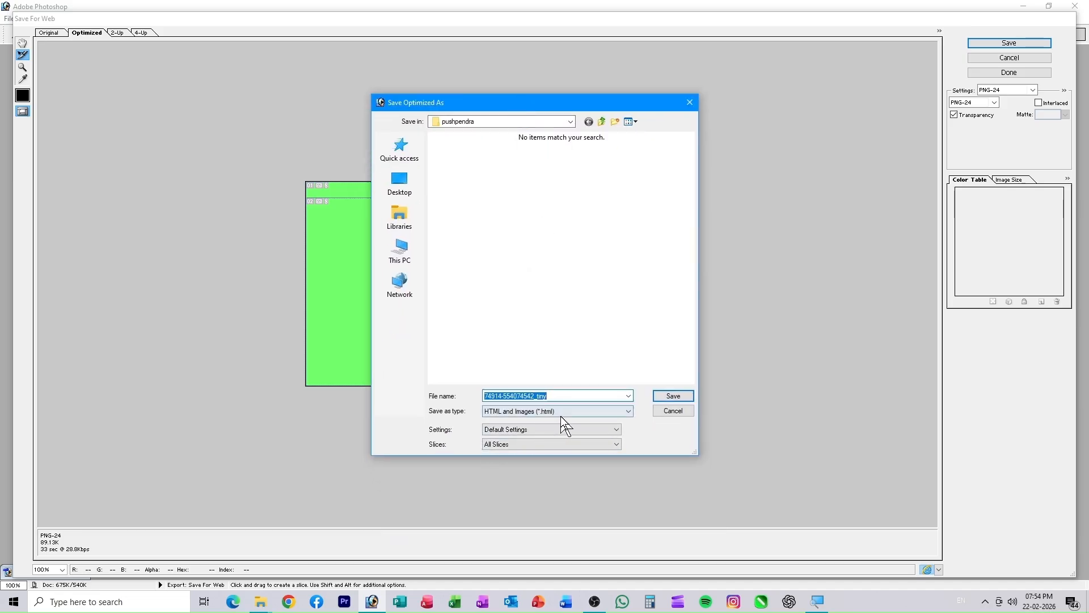
click(399, 183)
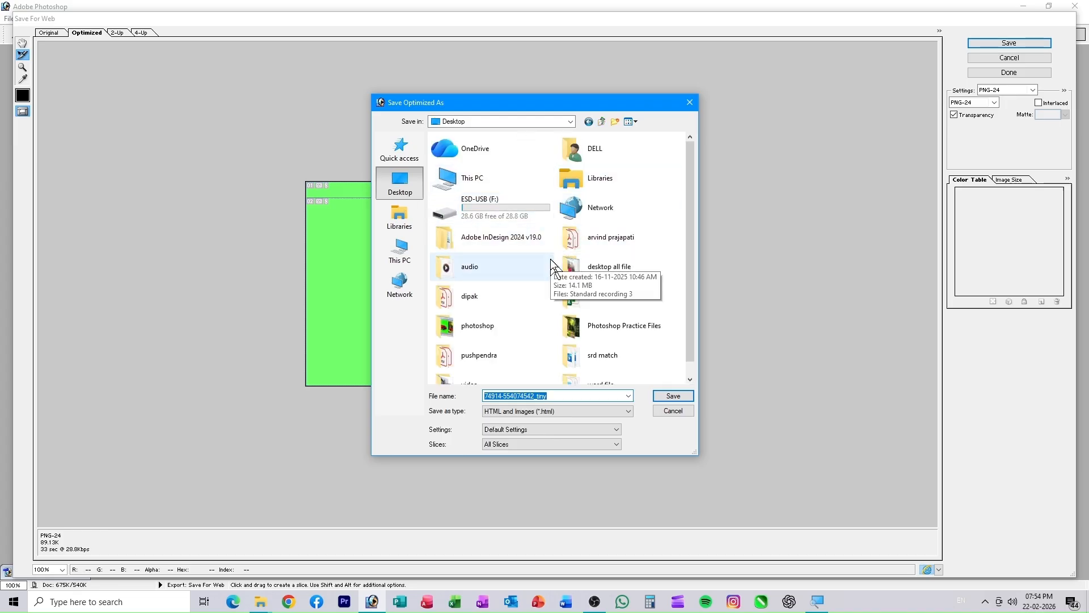
scroll(483, 300, down, 1)
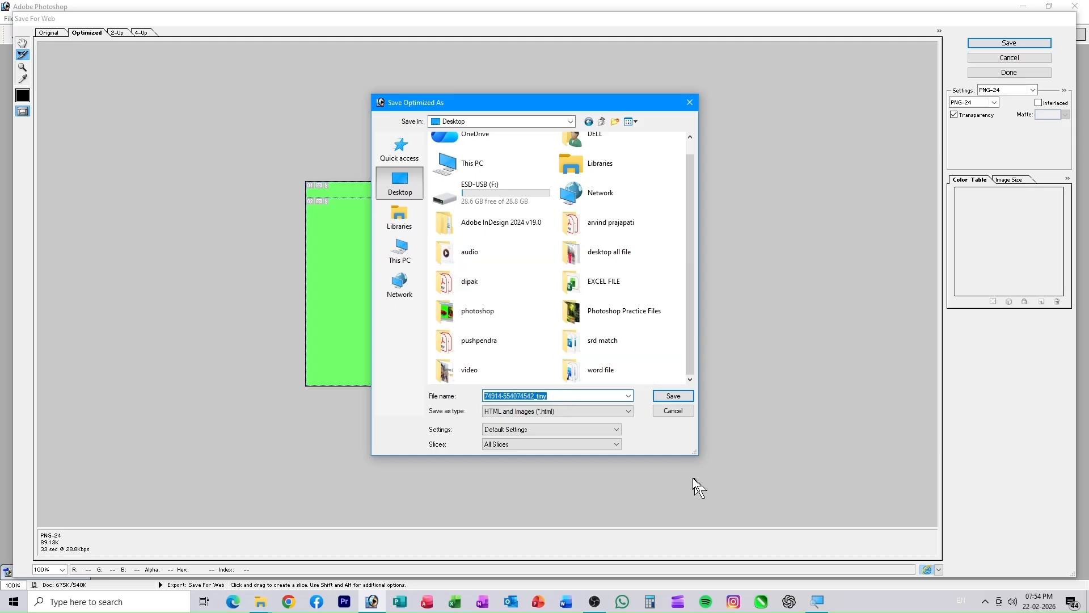
click(667, 396)
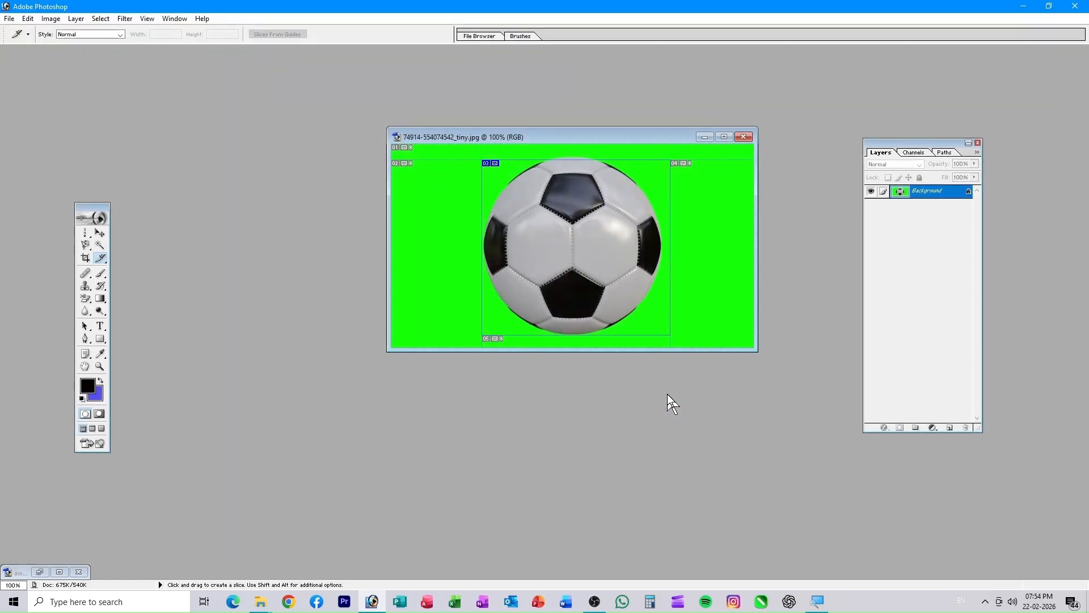
- Minimize Photoshop and the Practice Files folder and close the CAT WITH FENCES properties
click(1024, 7)
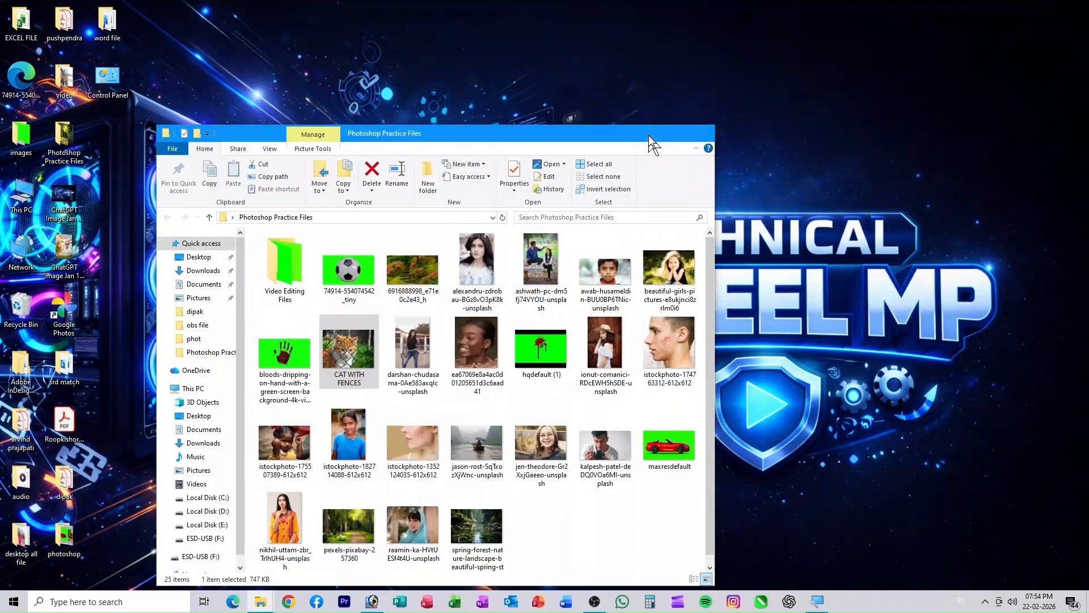
click(649, 133)
click(543, 304)
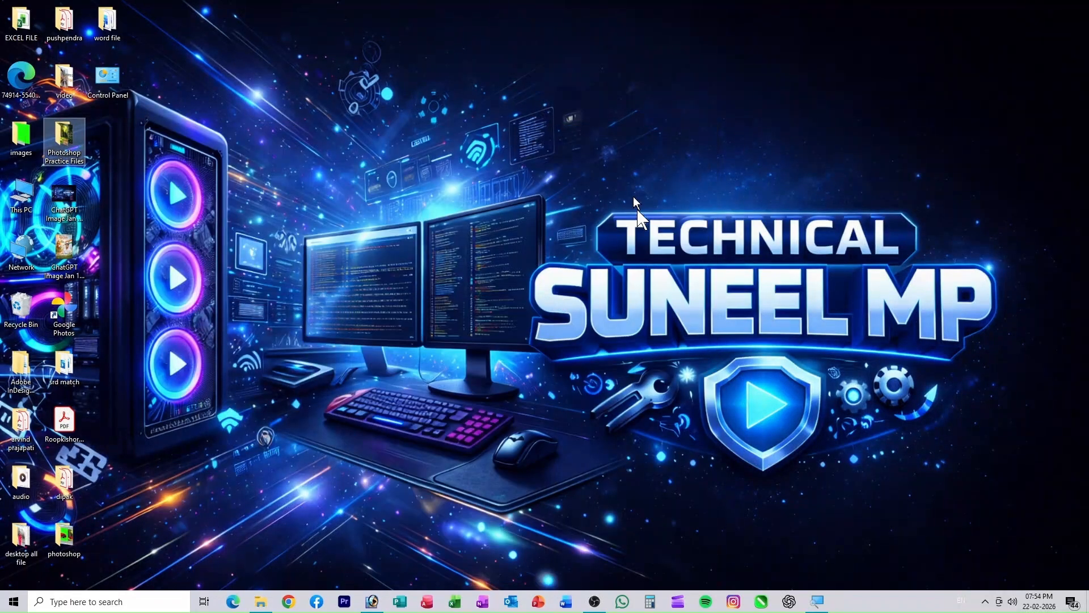
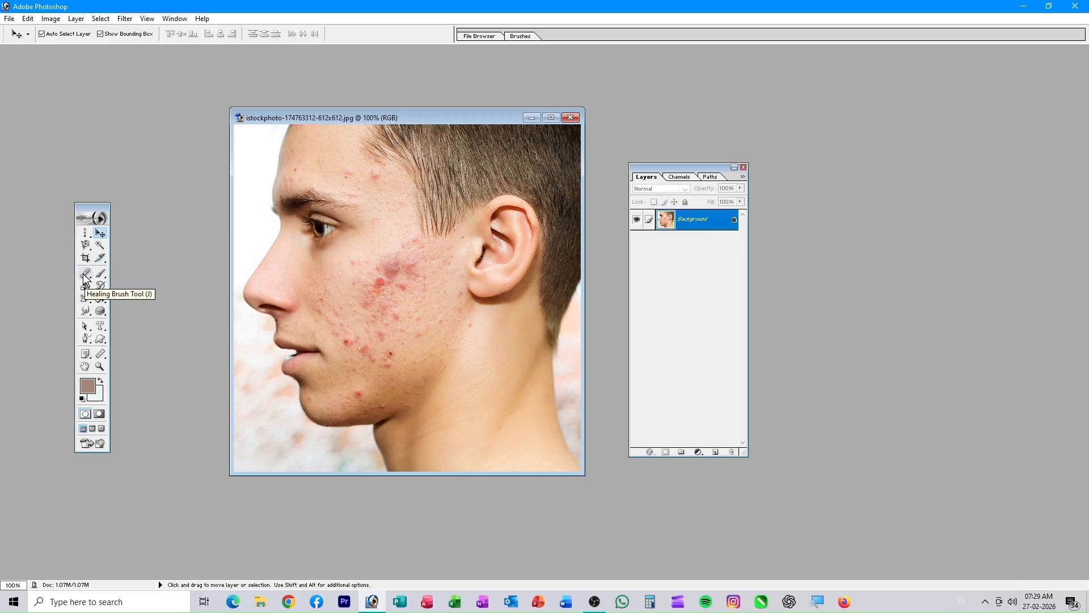
- Choose the Healing Brush, sample clean cheek skin as source, and enlarge the brush to 46 px
click(87, 278)
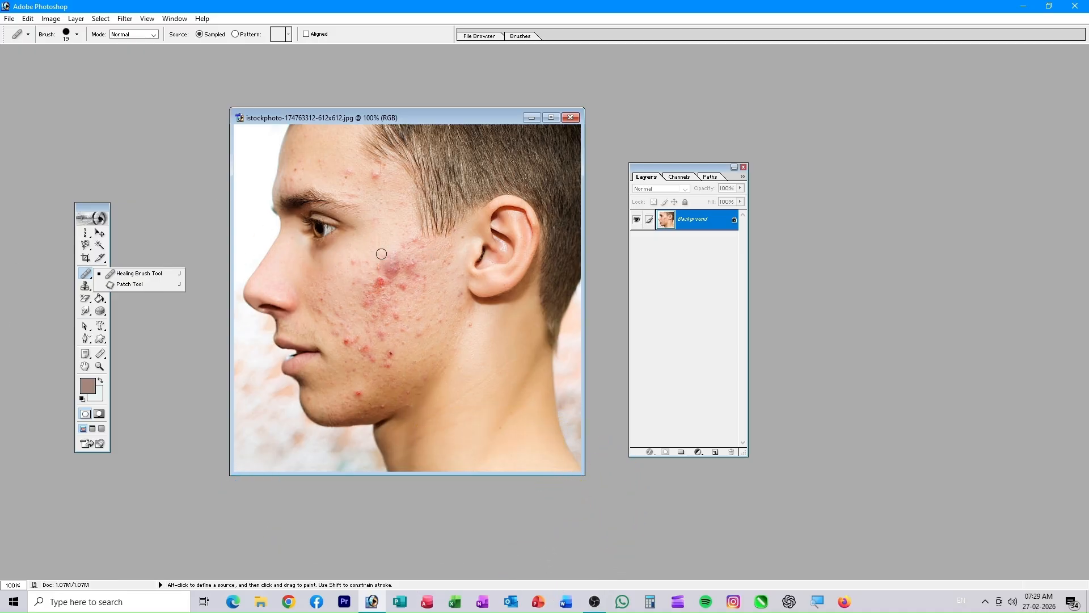
key(alt)
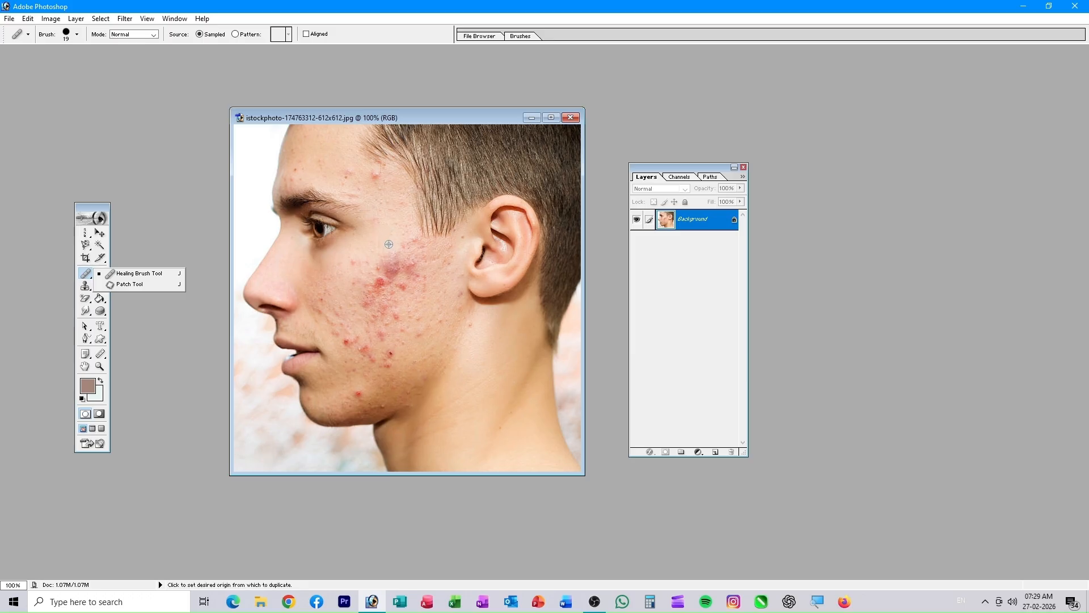
alt+click(389, 244)
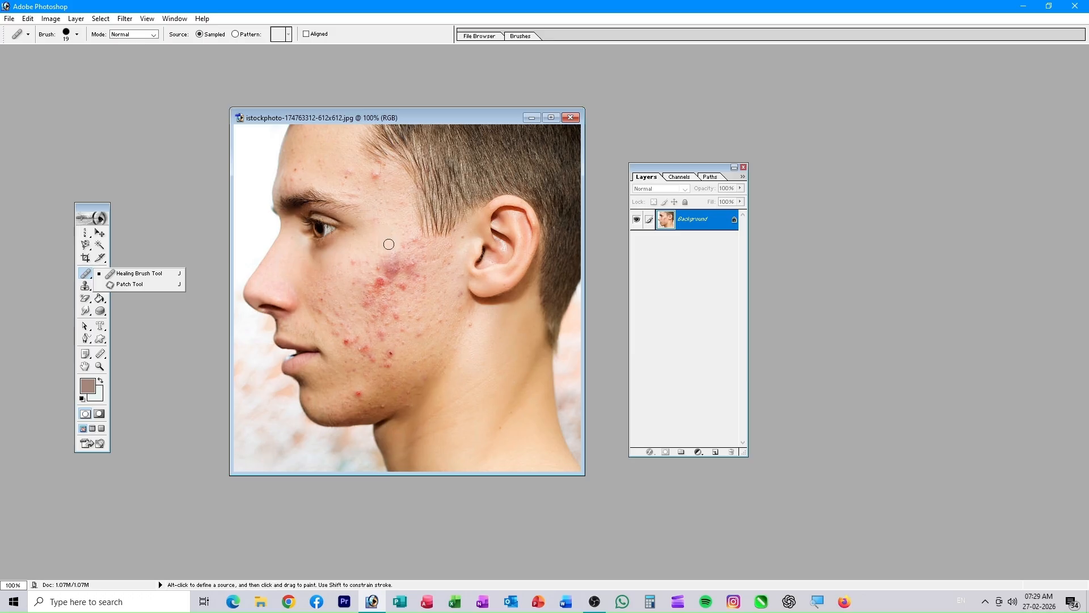
key(alt)
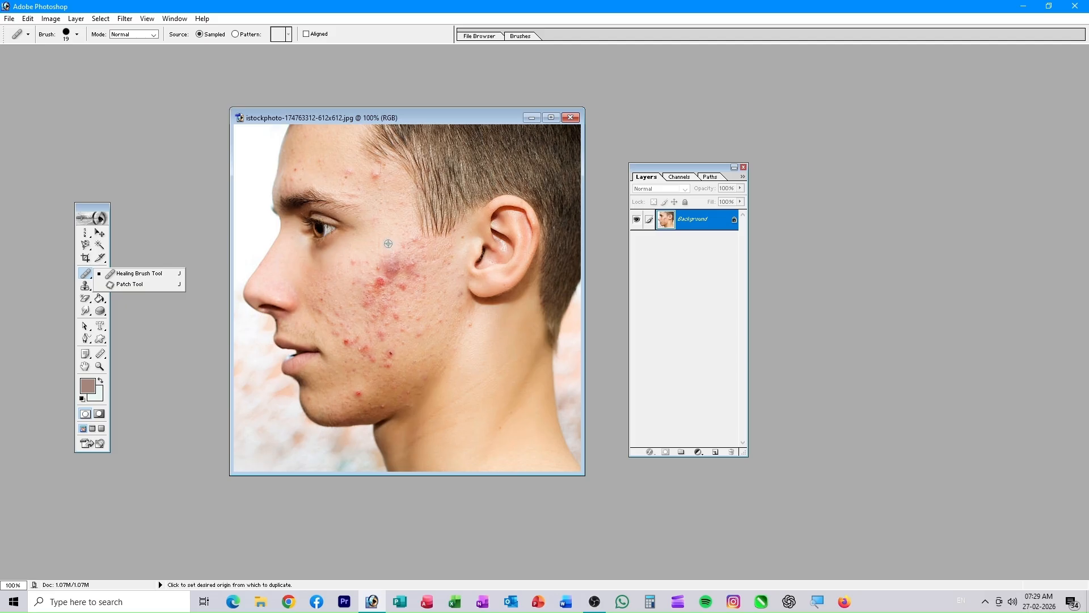
click(139, 273)
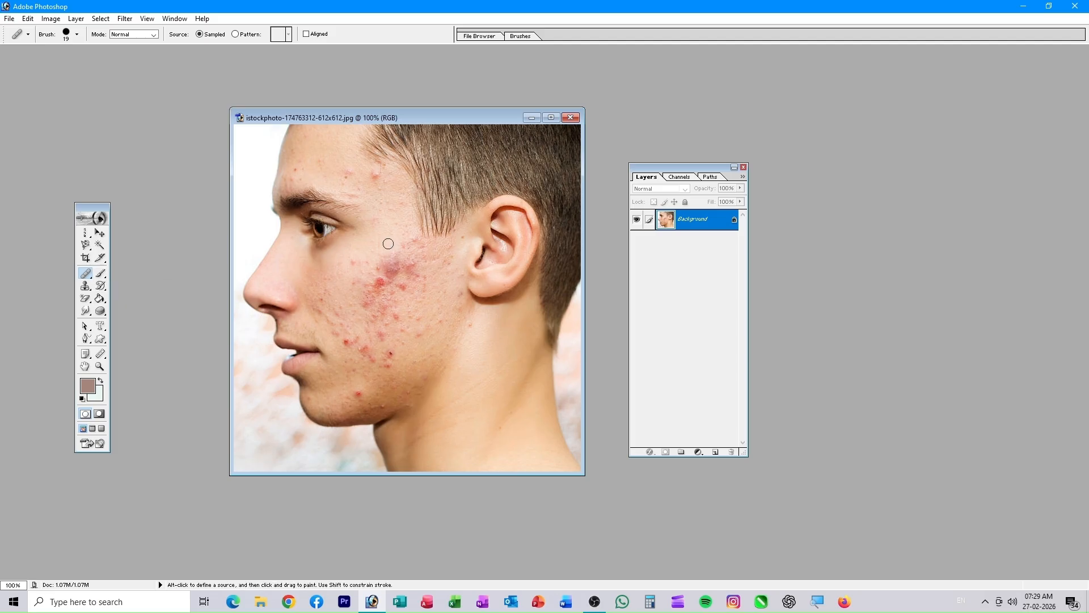
right_click(394, 271)
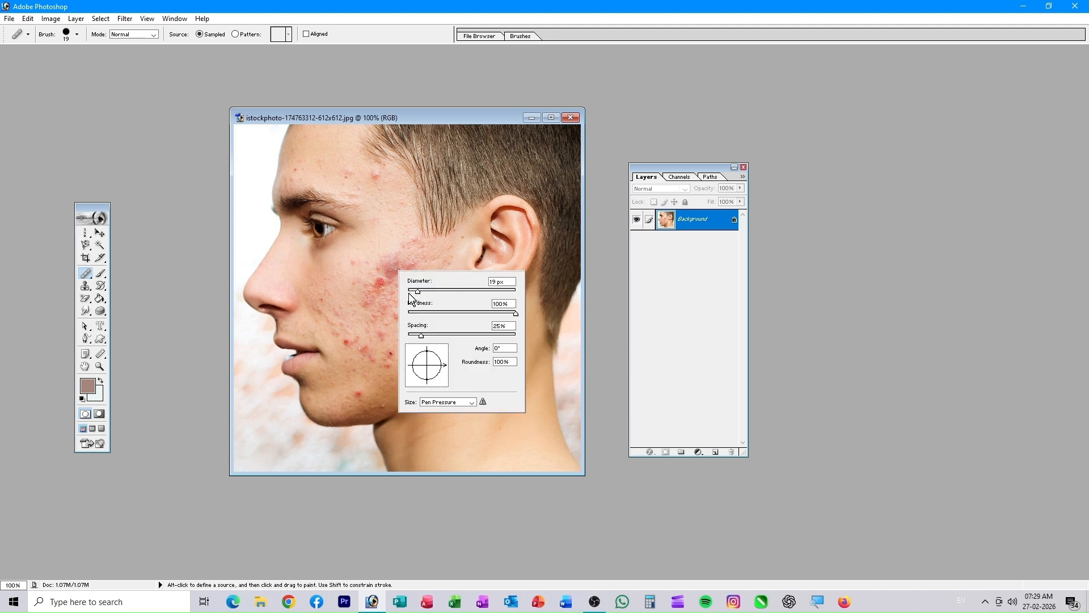
drag(416, 289, 423, 290)
- Heal the red spots across the cheek and the red spot near the jaw
click(425, 262)
click(398, 263)
click(410, 267)
click(397, 269)
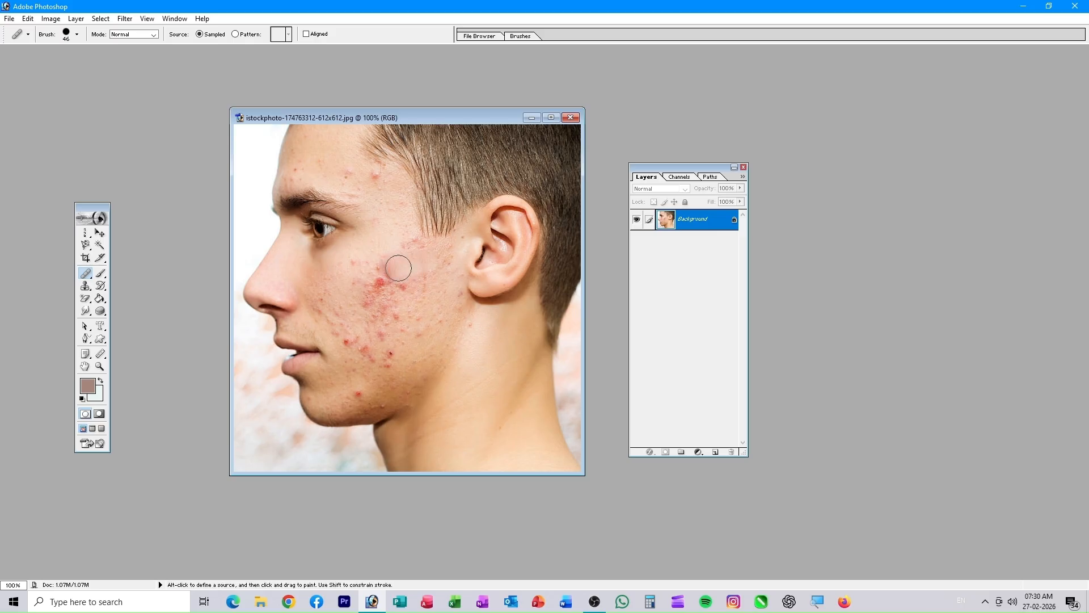
click(388, 265)
click(387, 273)
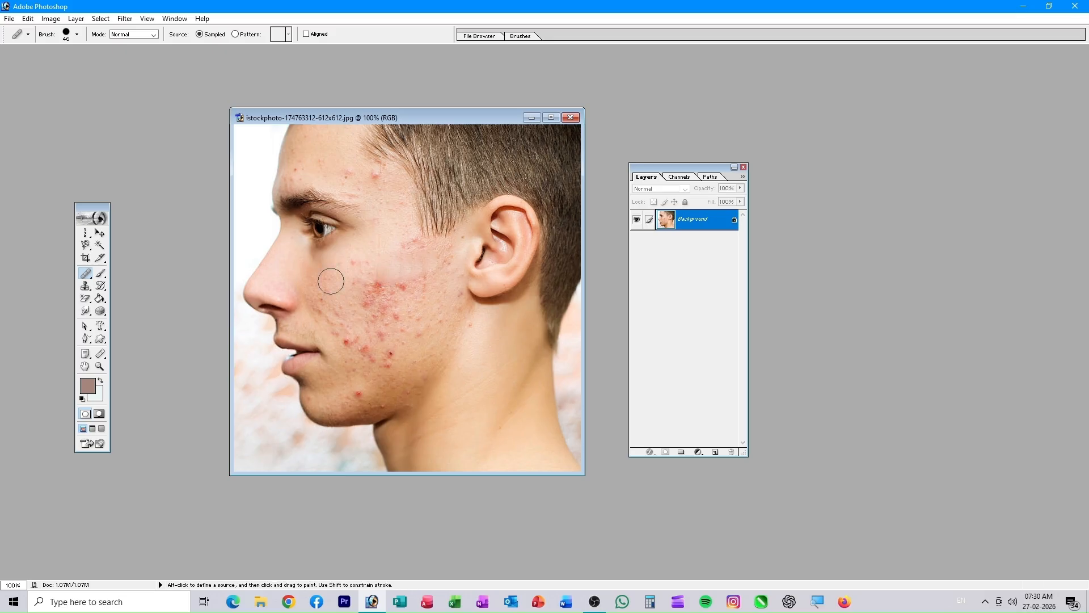
alt+click(482, 323)
click(467, 325)
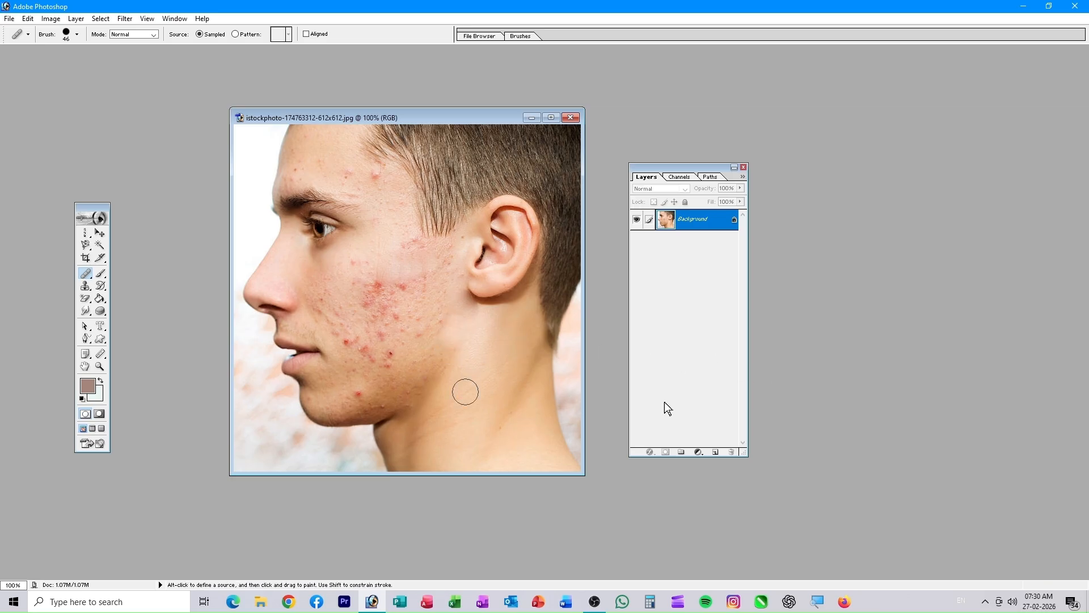
- Open the garden steps photo, discarding its embedded colour profile
double_click(835, 372)
scroll(579, 221, down, 2)
scroll(573, 227, up, 2)
click(593, 187)
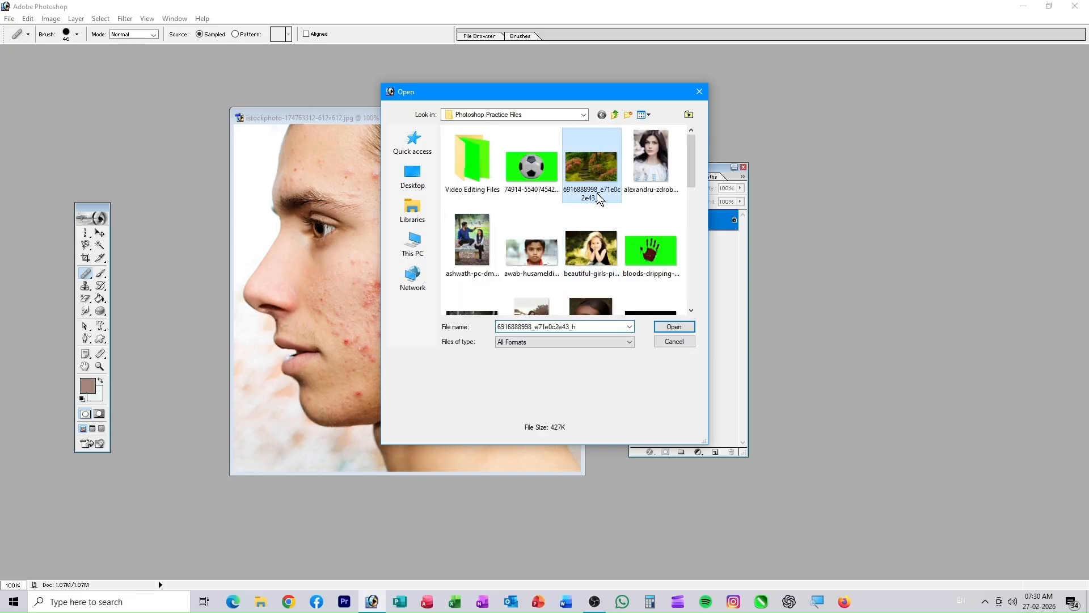
click(675, 328)
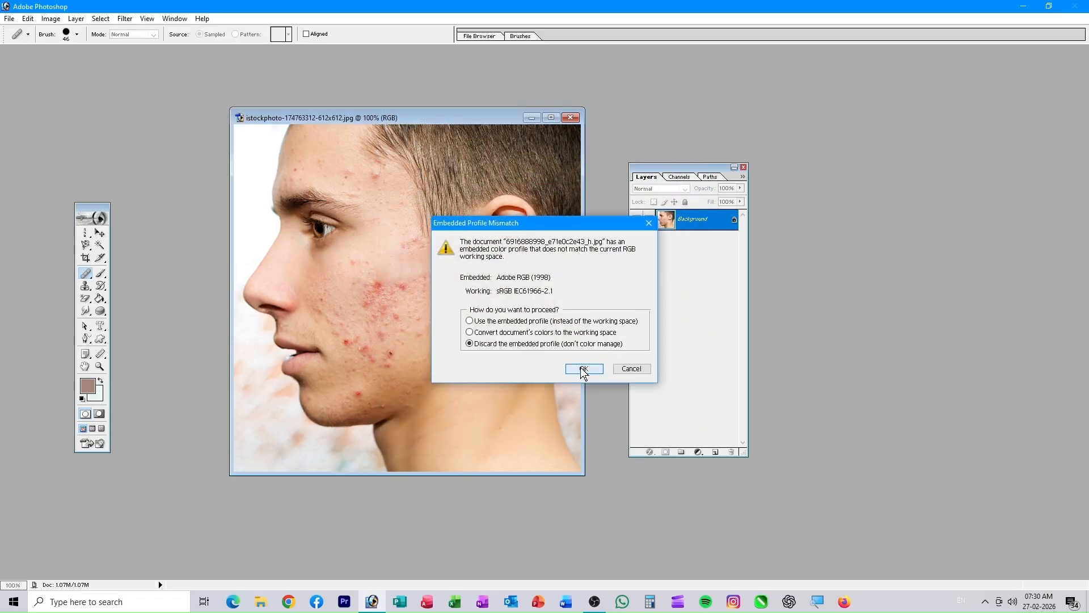
click(583, 369)
- Set a healing source and enlarge the Healing Brush to 89 px
key(alt)
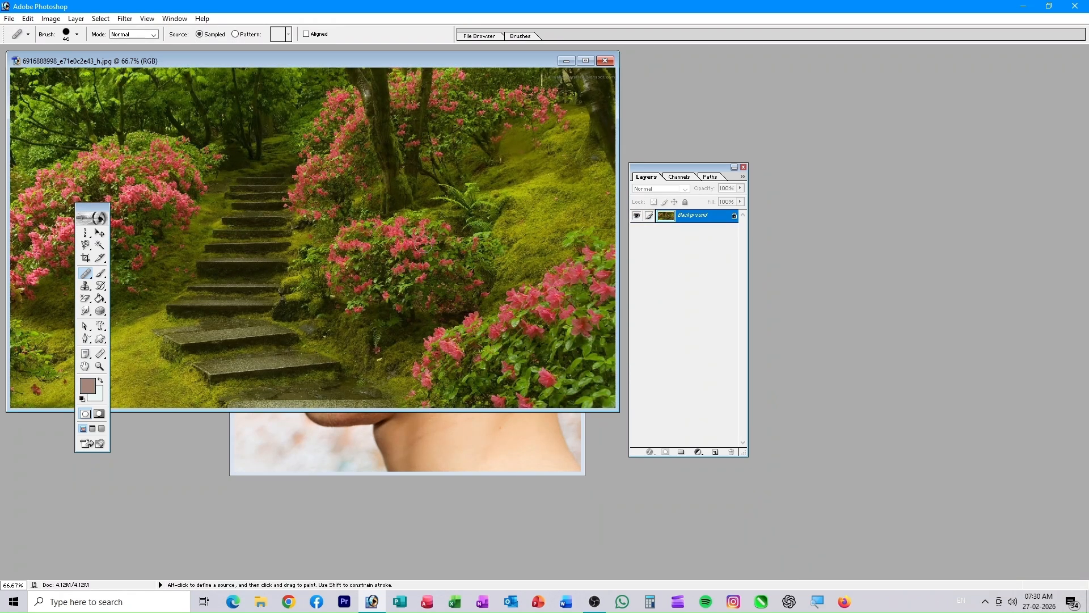
right_click(510, 239)
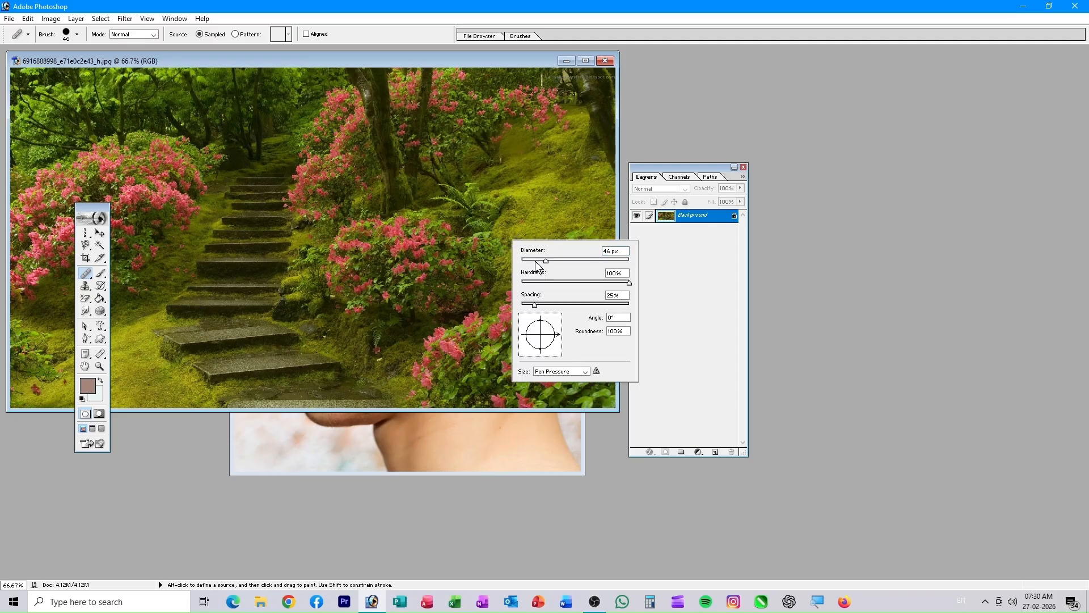
drag(545, 260, 570, 267)
- Heal flower and foliage patches into the right-hand flowering bush
click(531, 205)
click(517, 235)
click(509, 242)
click(506, 252)
click(501, 275)
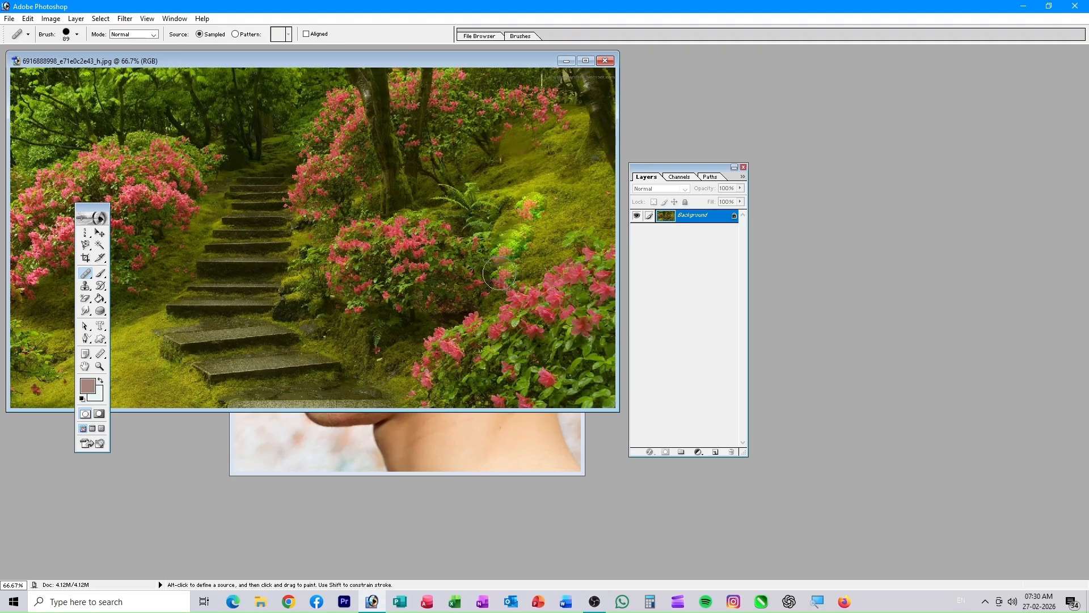
click(498, 245)
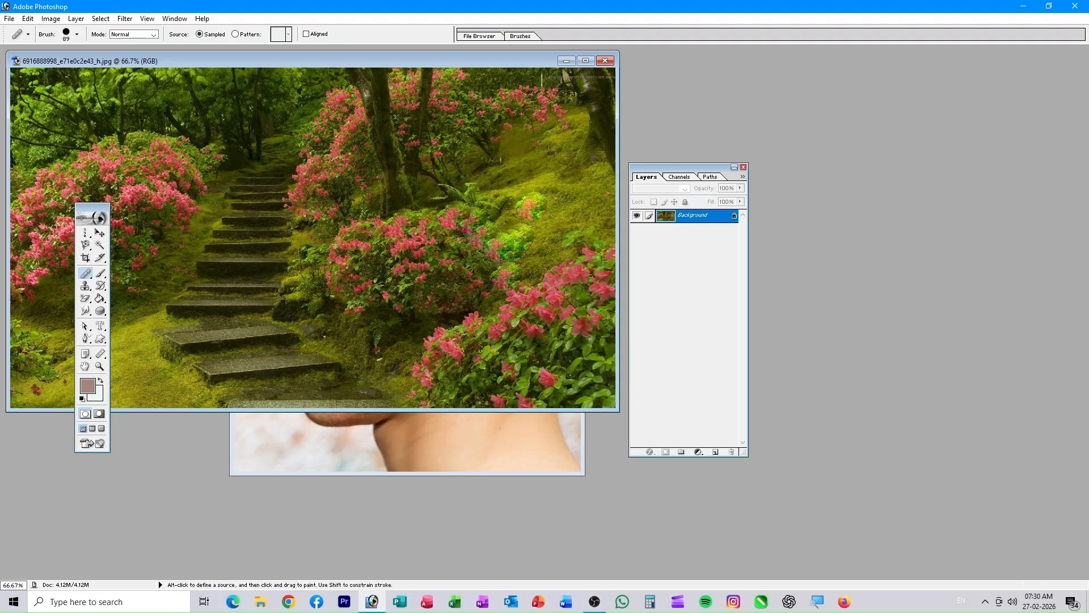
- Heal along the top edge of the central bush
click(447, 202)
click(425, 201)
click(388, 204)
click(367, 208)
click(349, 211)
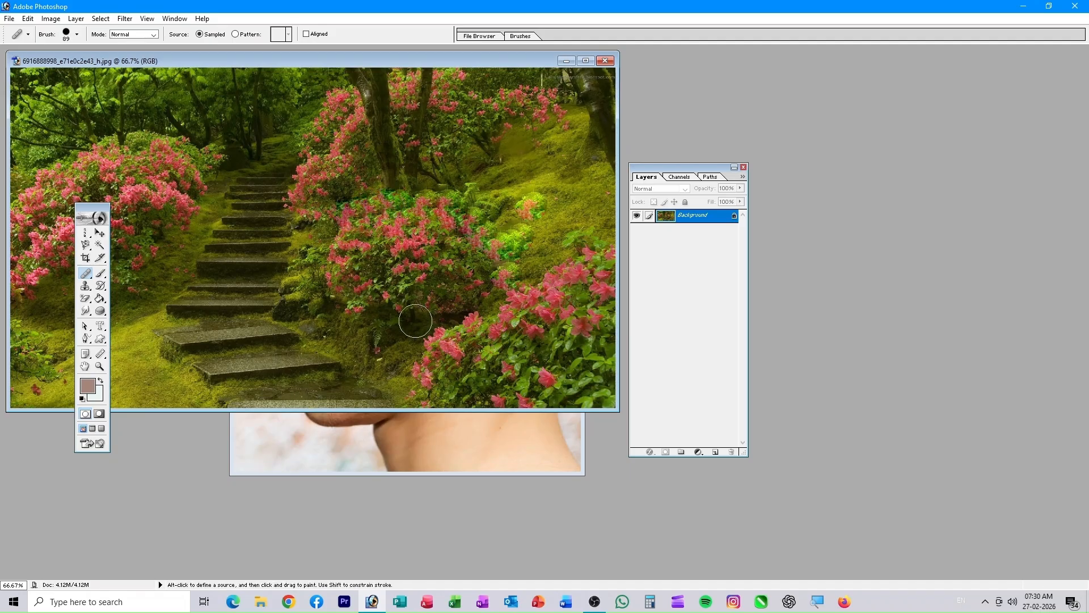
- Sample a new source in the flowers and paint blossoms along the lower bush edge
alt+click(412, 252)
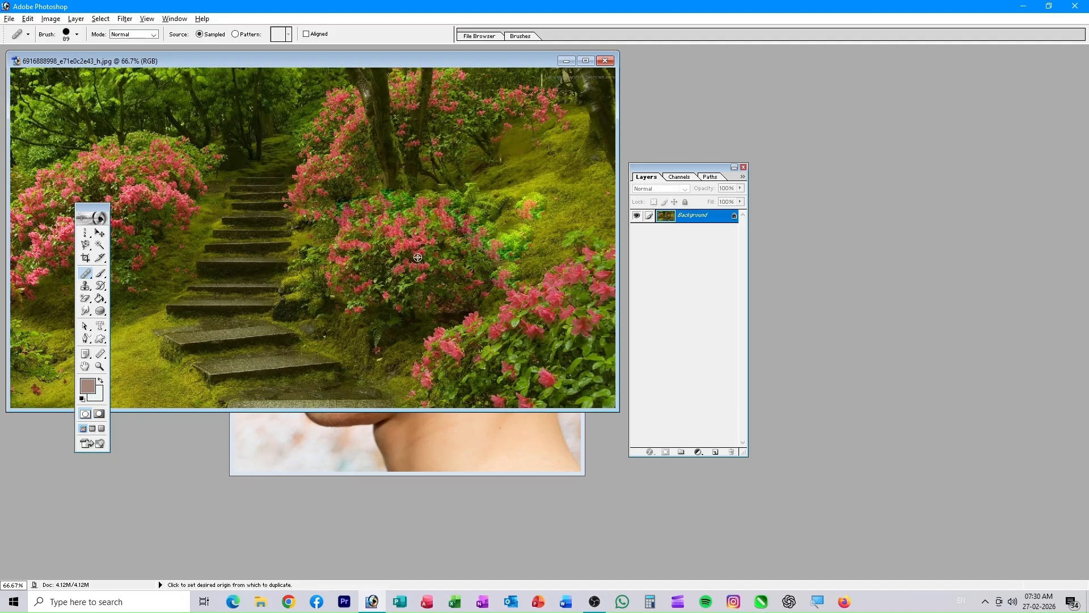
click(416, 328)
click(420, 319)
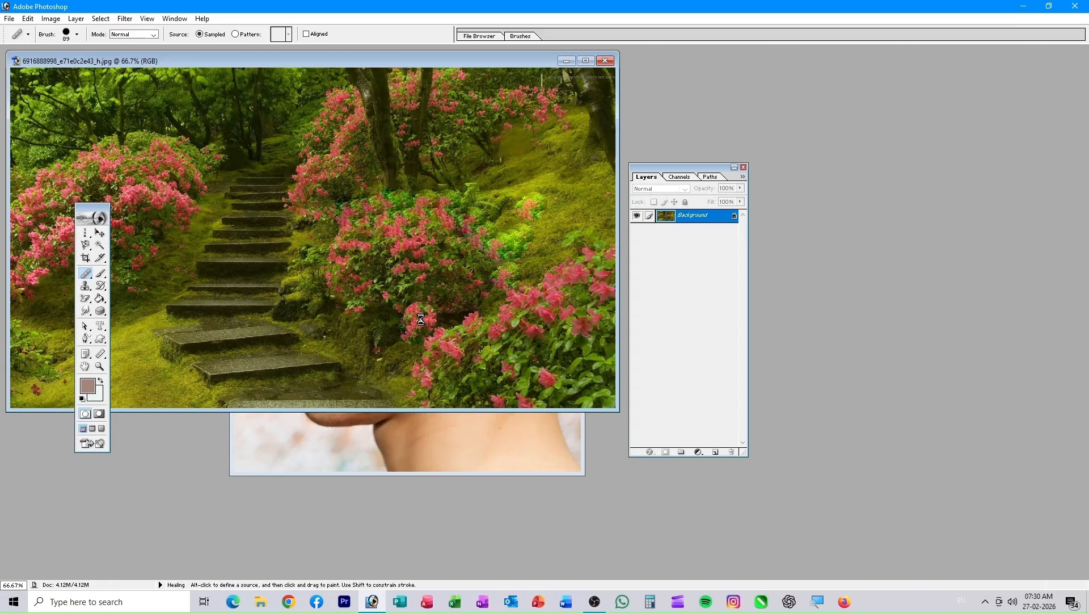
click(400, 317)
click(389, 328)
click(383, 332)
click(395, 343)
click(427, 329)
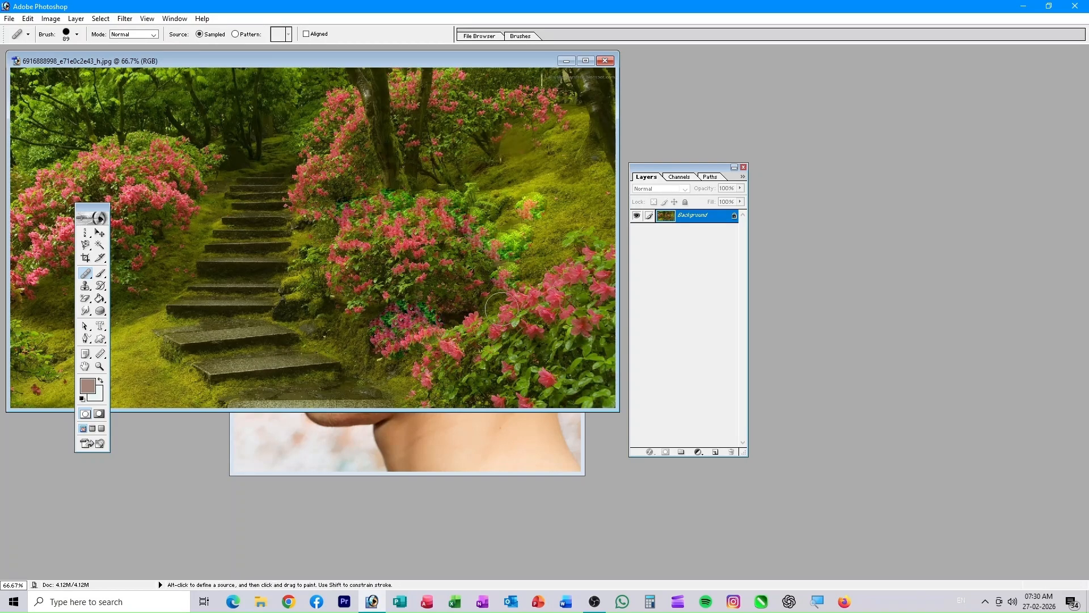
- Add more flowers and foliage across the right bush, down to its lower part
click(519, 248)
click(543, 228)
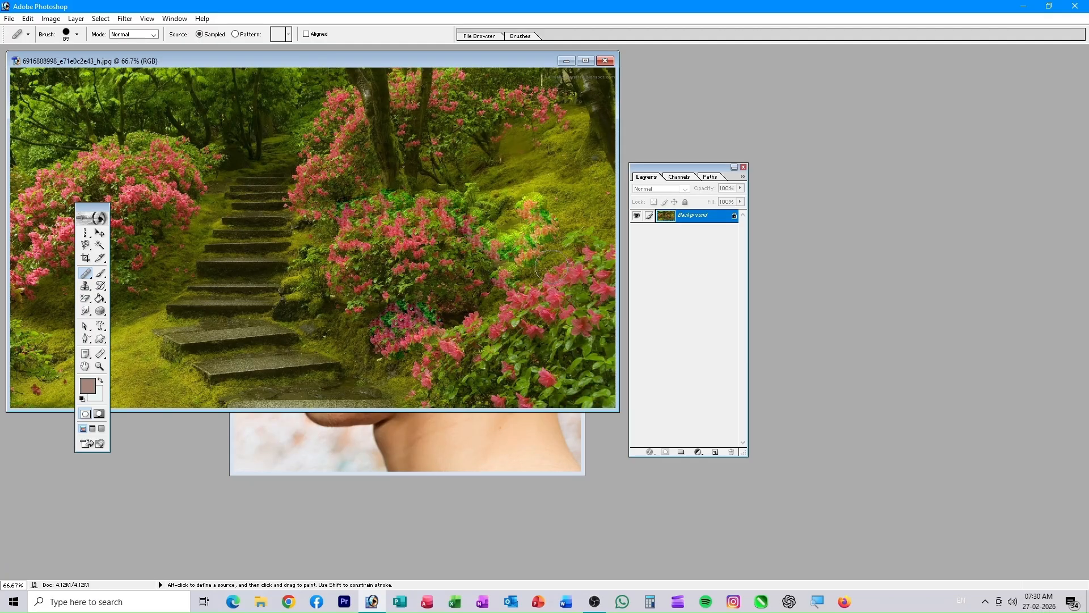
click(544, 267)
click(542, 254)
click(504, 276)
click(484, 292)
click(484, 309)
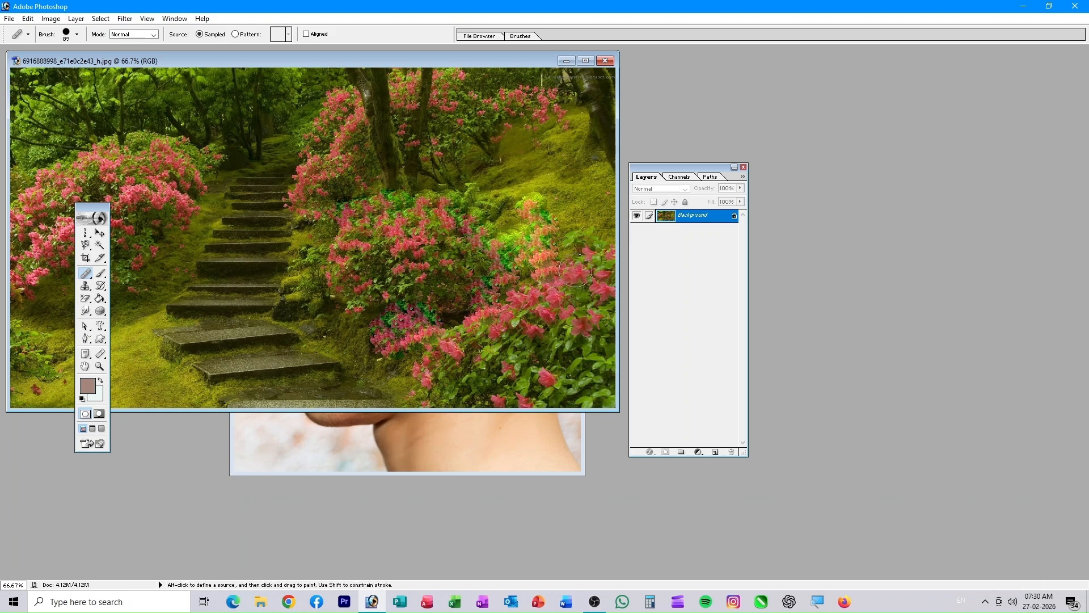
click(84, 277)
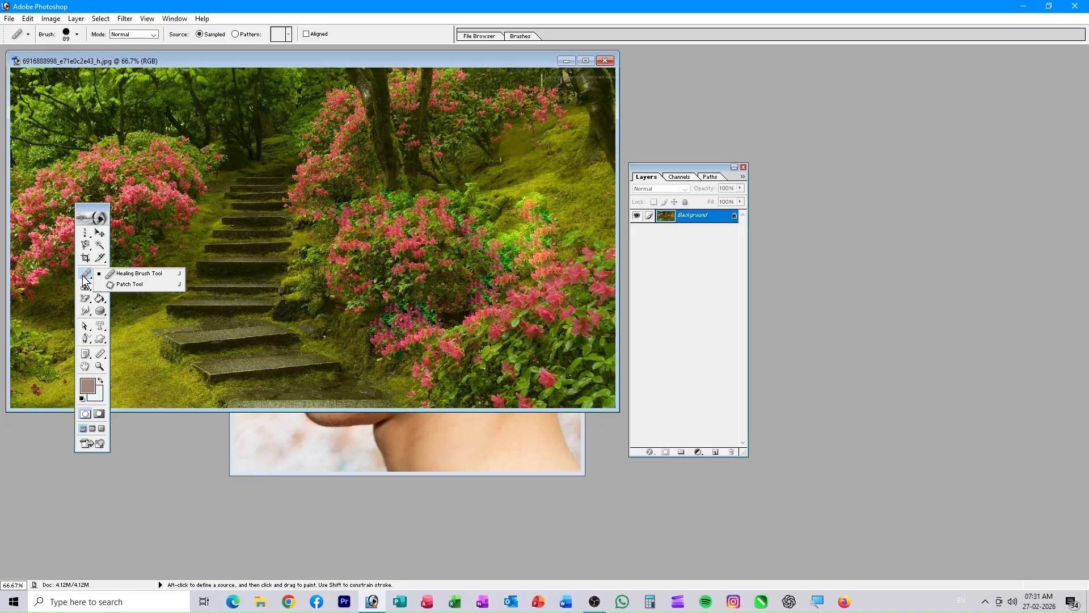
- With the Patch tool, fill an outlined cheek area on the face photo with the bubble pattern and deselect
click(133, 285)
click(443, 457)
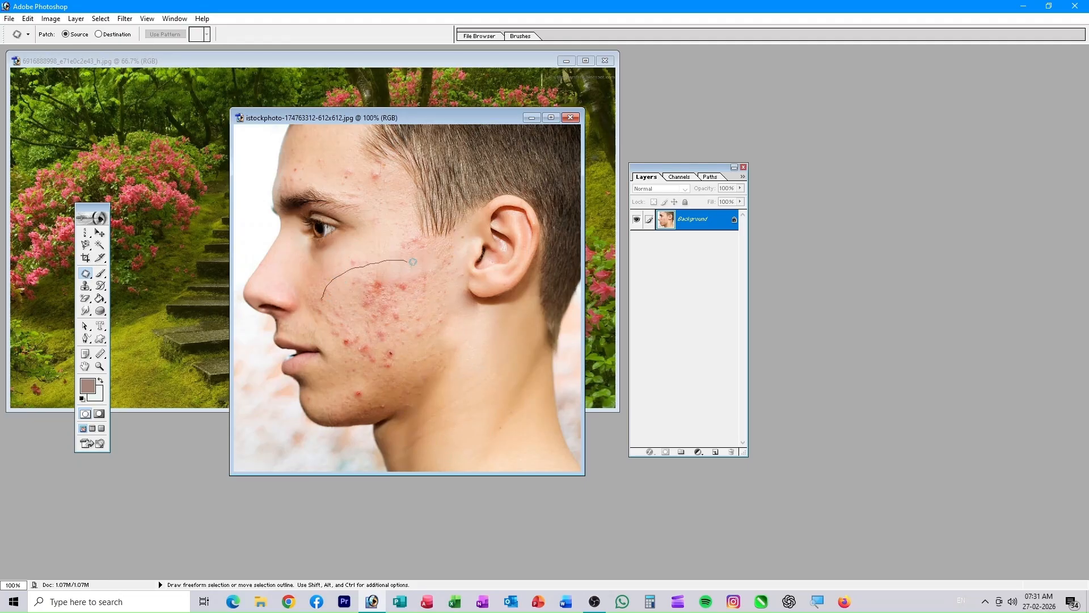
drag(322, 294, 321, 295)
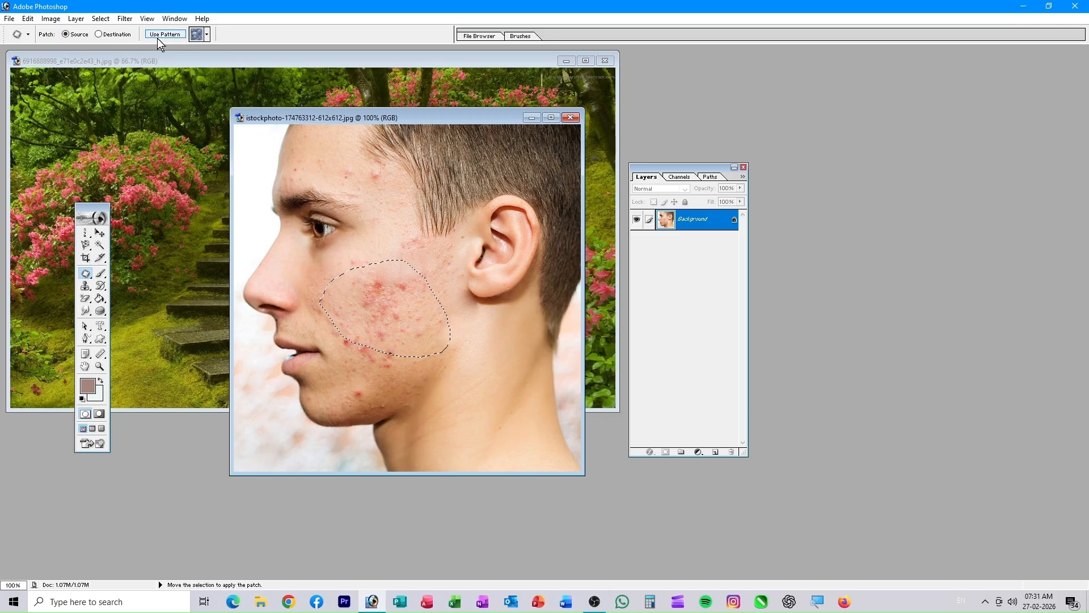
click(207, 36)
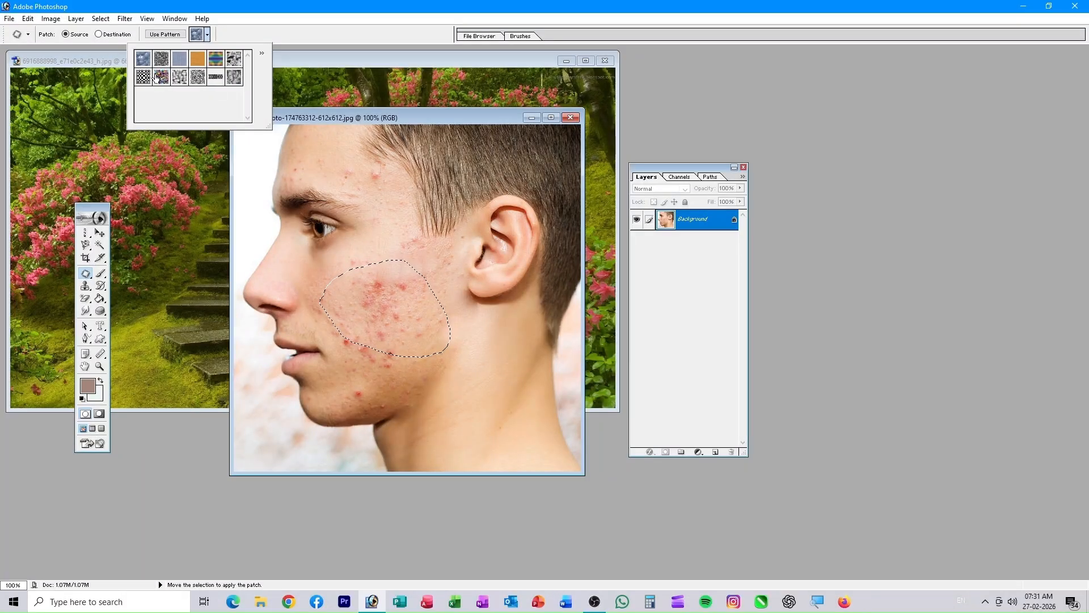
click(282, 34)
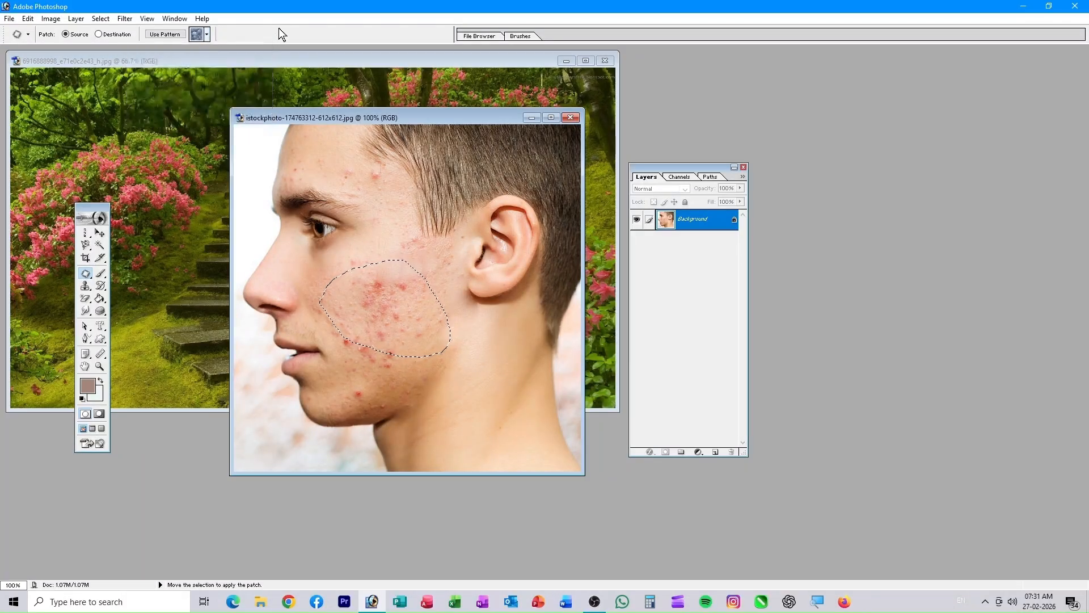
click(166, 35)
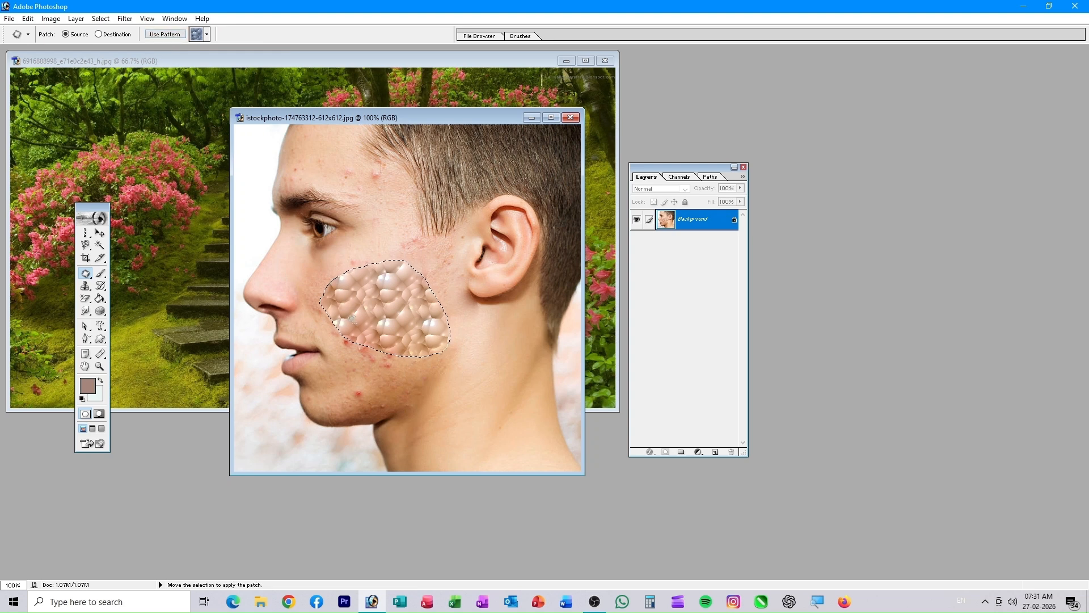
key(ctrl+d)
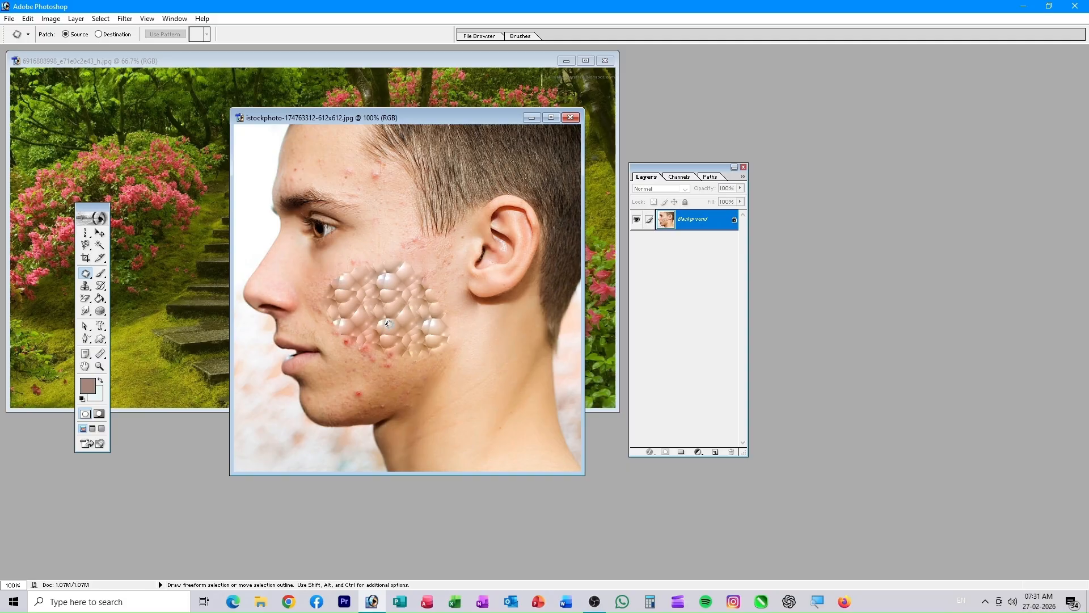
- Undo a larger cheek-to-jaw bubble fill, then patch the ear with the bubble pattern and deselect
mouse_move(325, 309)
mouse_down()
mouse_move(369, 379)
mouse_move(405, 396)
mouse_move(486, 295)
mouse_move(326, 307)
mouse_up()
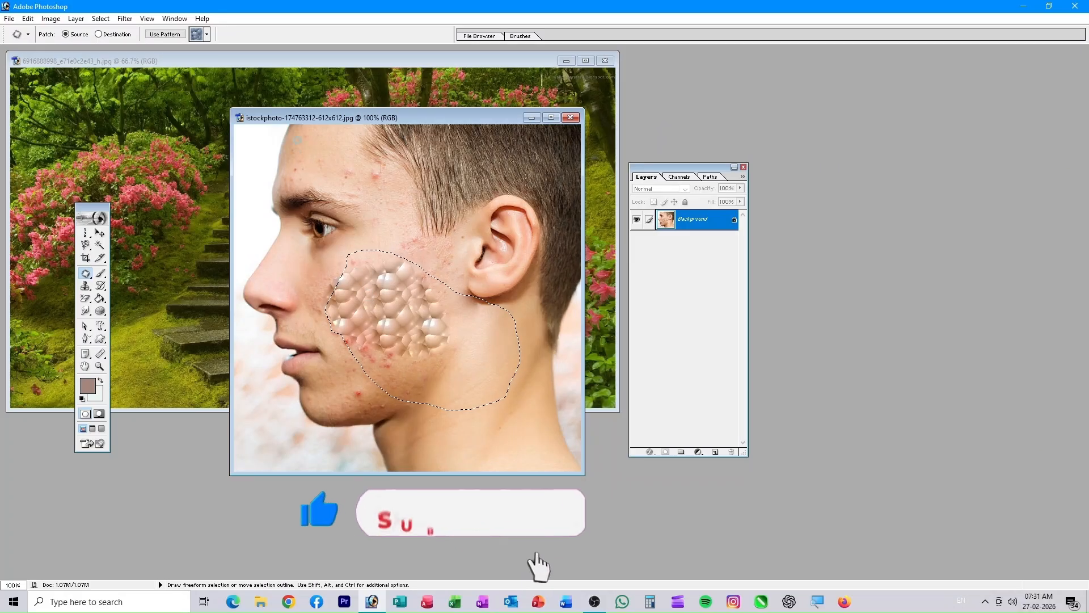
click(159, 34)
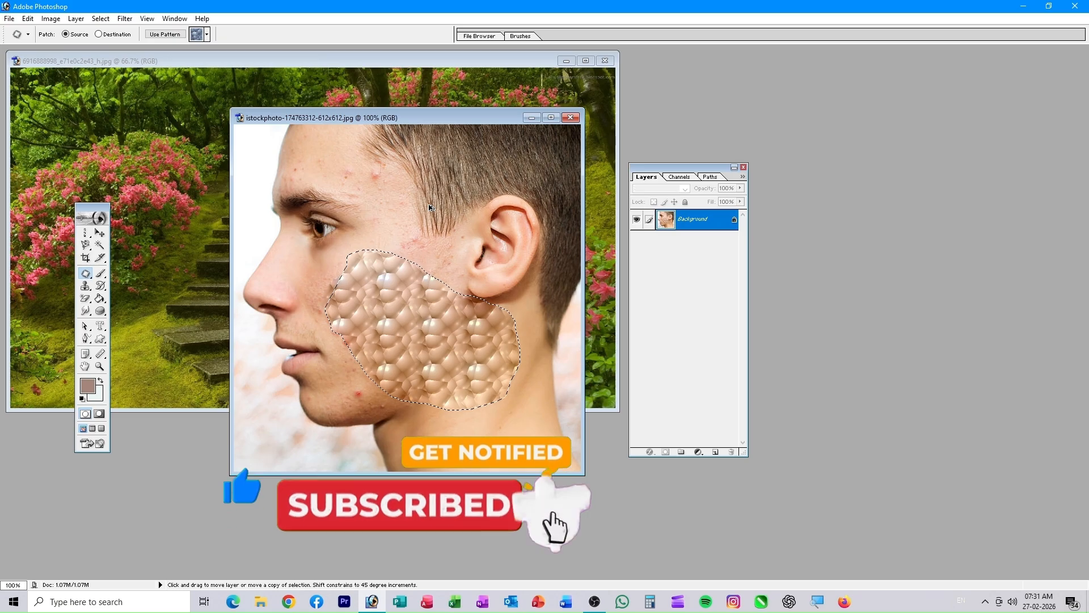
key(ctrl+alt+z)
key(ctrl+alt+z)
key(ctrl+alt+z)
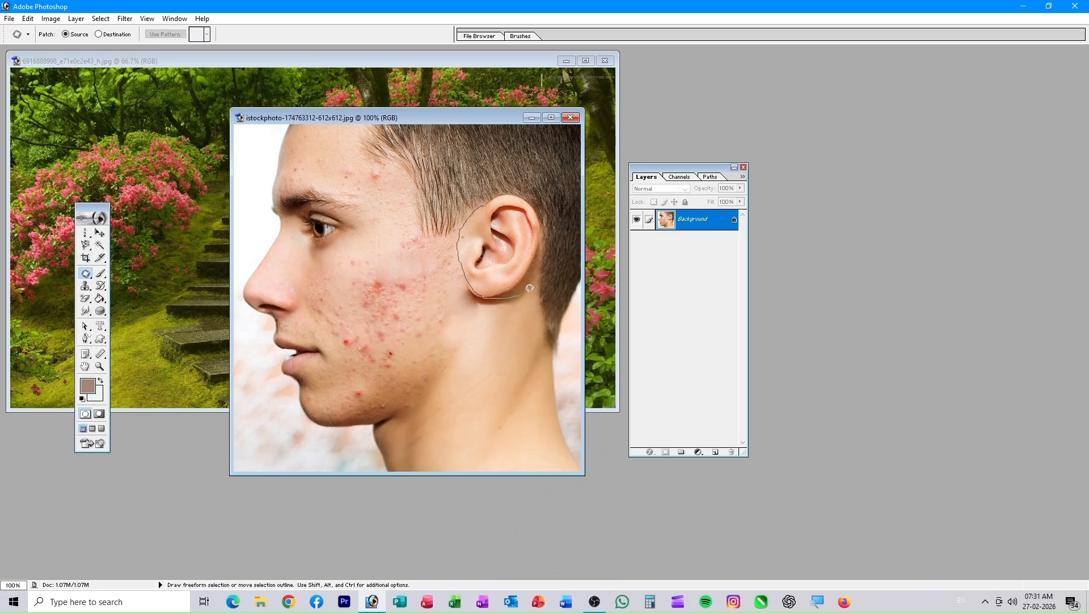
drag(475, 199, 477, 201)
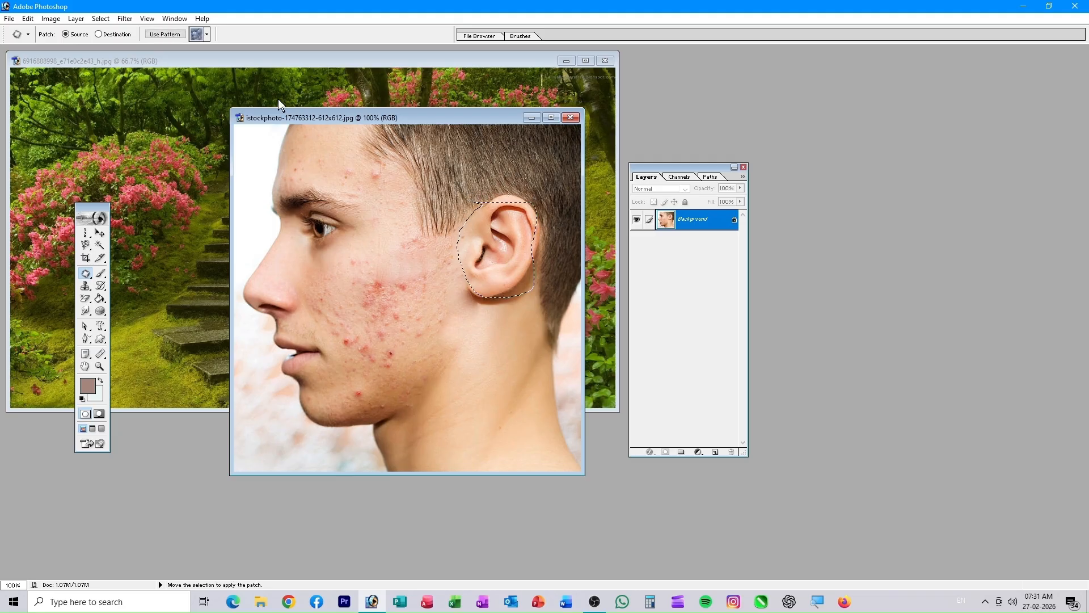
click(160, 34)
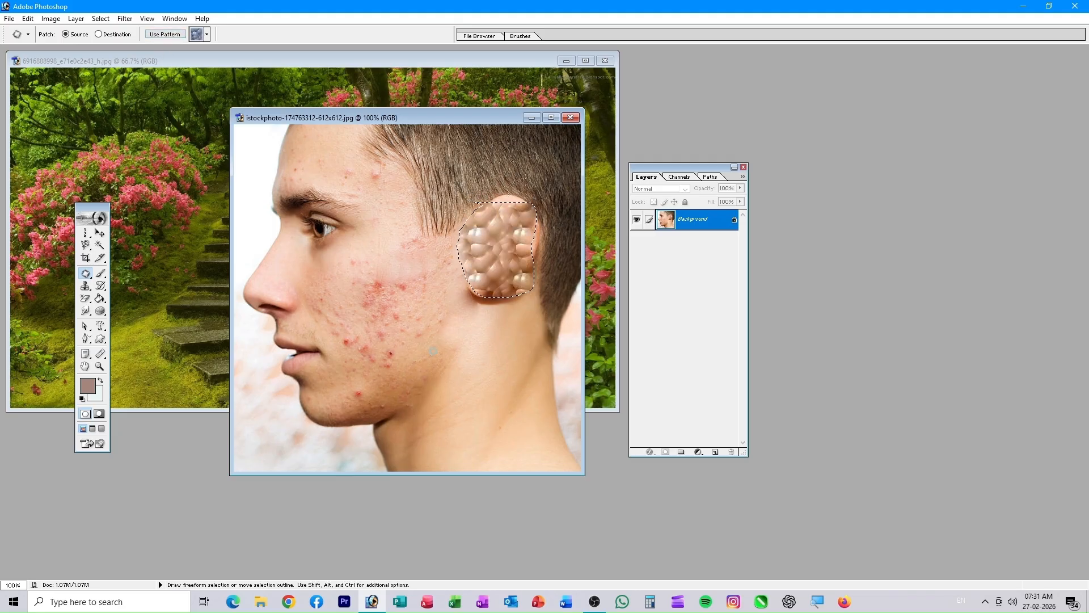
key(ctrl+d)
mouse_move(327, 247)
mouse_down()
mouse_move(438, 306)
mouse_move(388, 224)
mouse_move(339, 216)
mouse_up()
click(125, 114)
- Trial-fill an outlined area over the garden steps with the pink pattern, then undo it and deselect
mouse_move(258, 128)
mouse_down()
mouse_move(197, 182)
mouse_move(335, 292)
mouse_move(296, 108)
mouse_move(239, 113)
mouse_up()
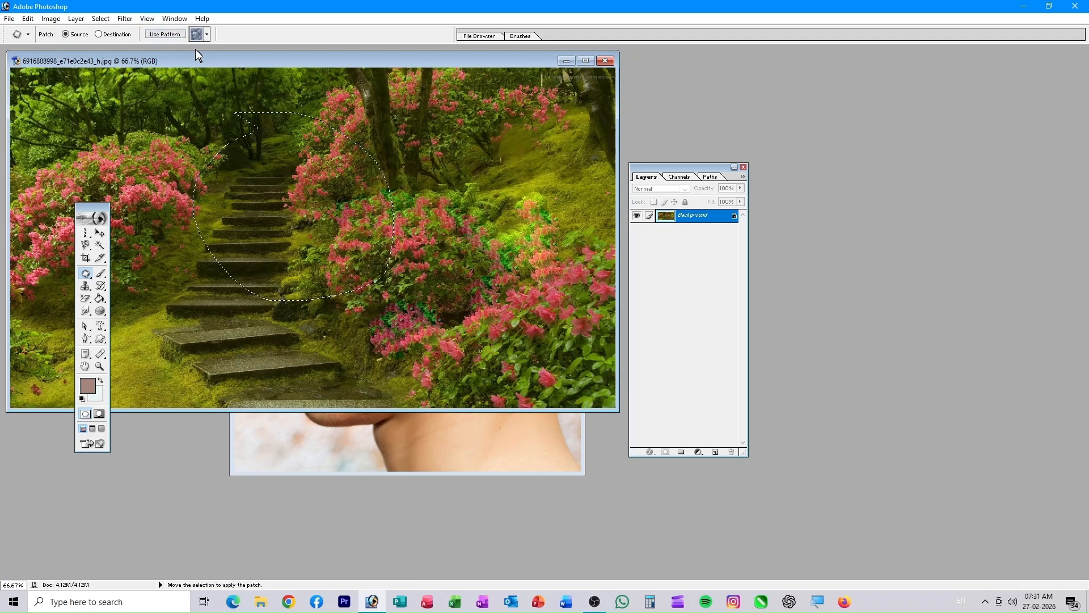
click(207, 34)
click(156, 79)
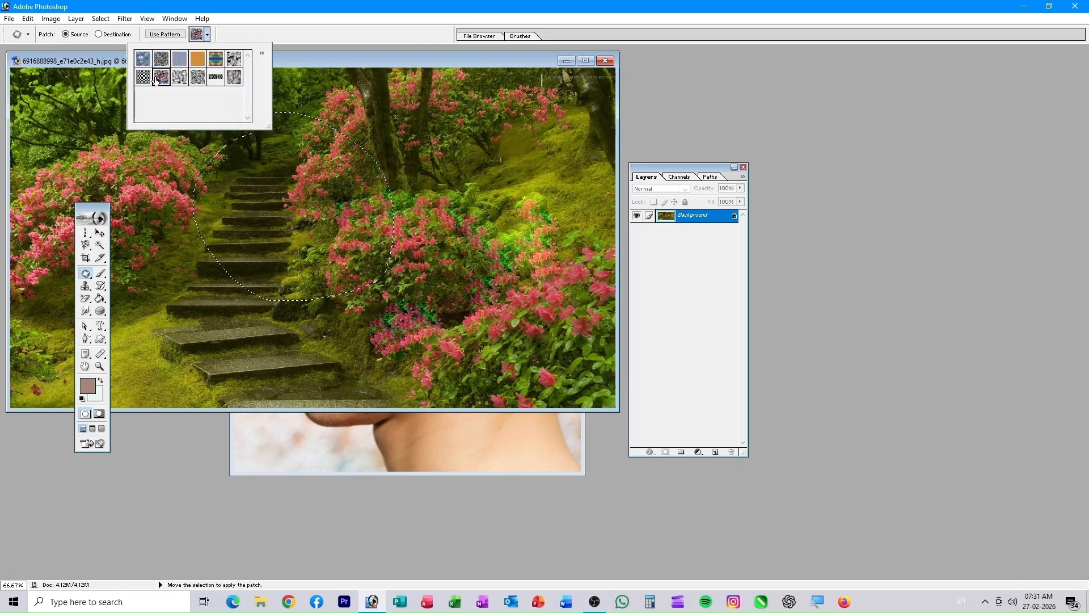
click(172, 34)
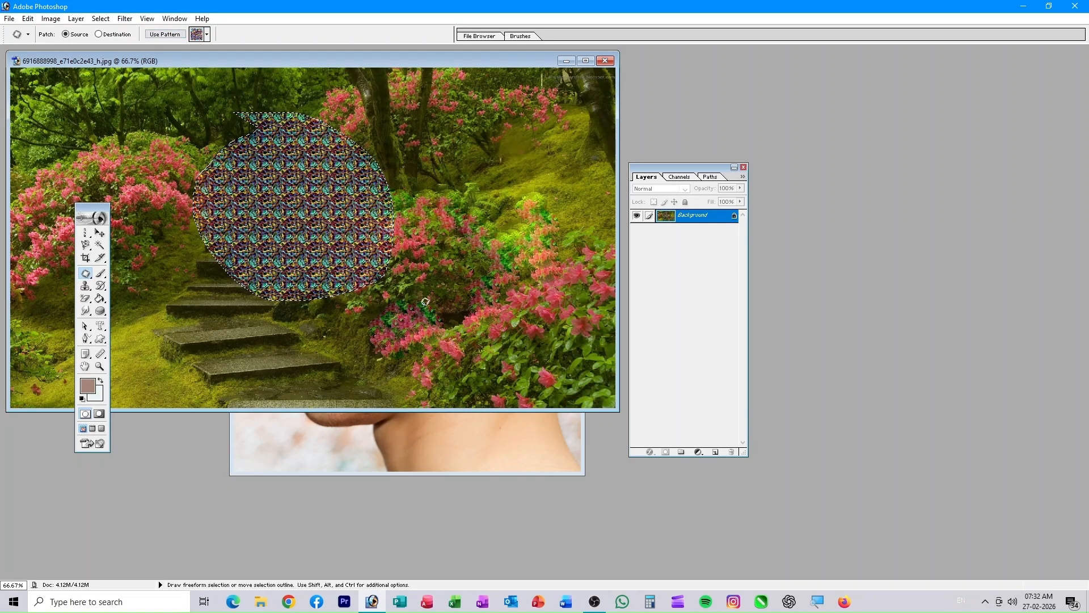
click(100, 273)
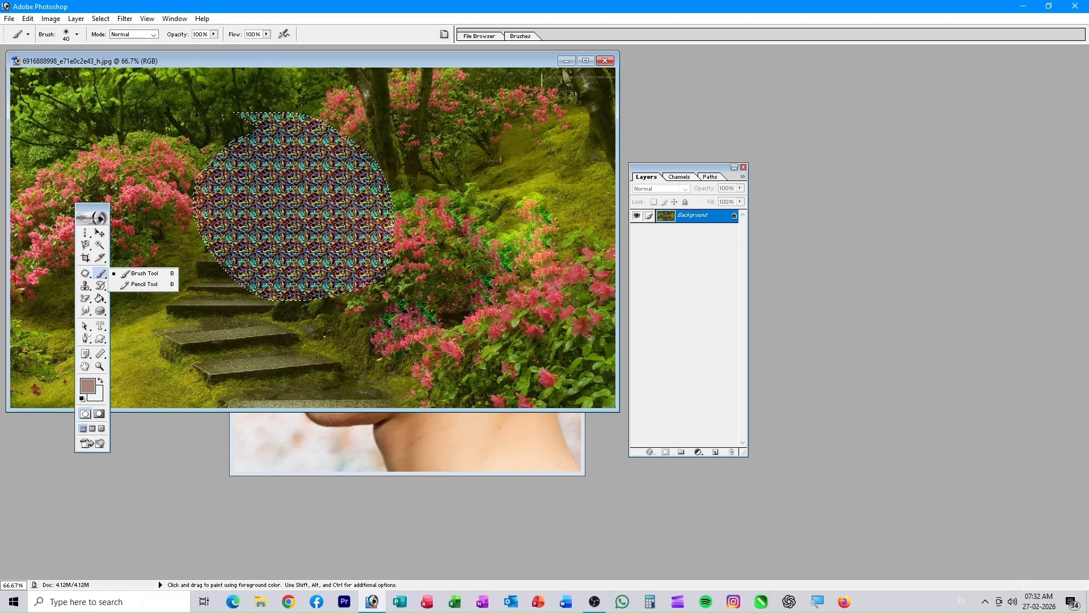
key(ctrl+z)
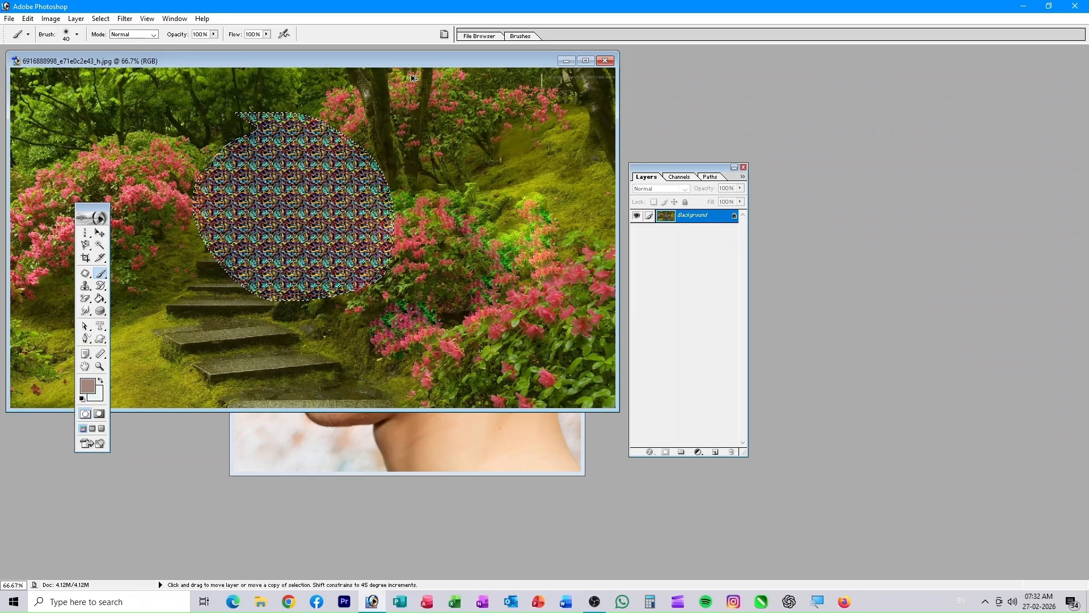
key(ctrl+alt+z)
key(ctrl+alt+z)
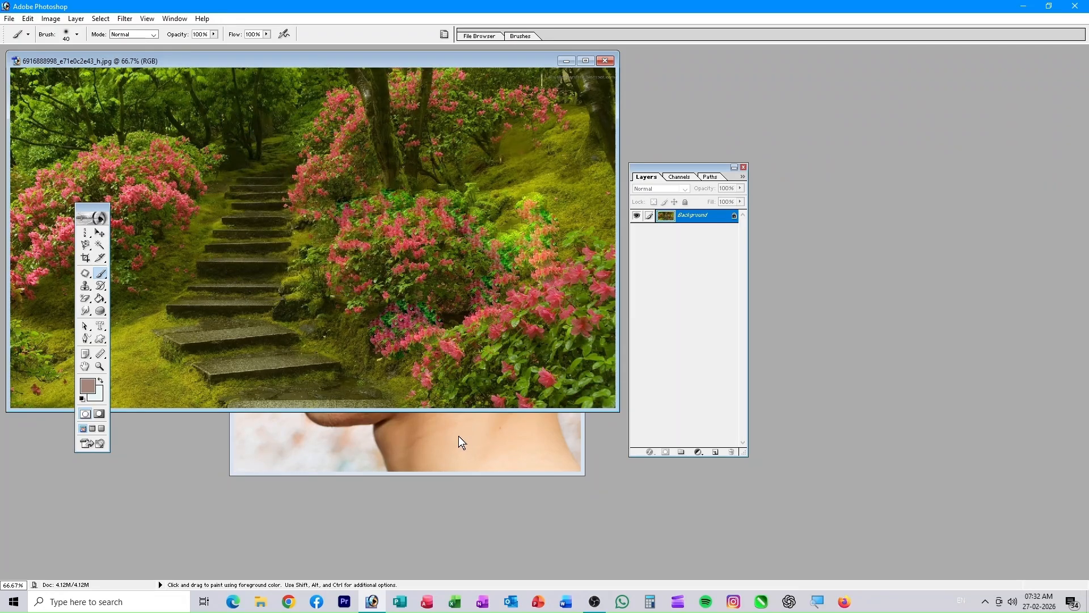
- On the face photo, deselect and undo the bubble pattern on the ear
click(461, 435)
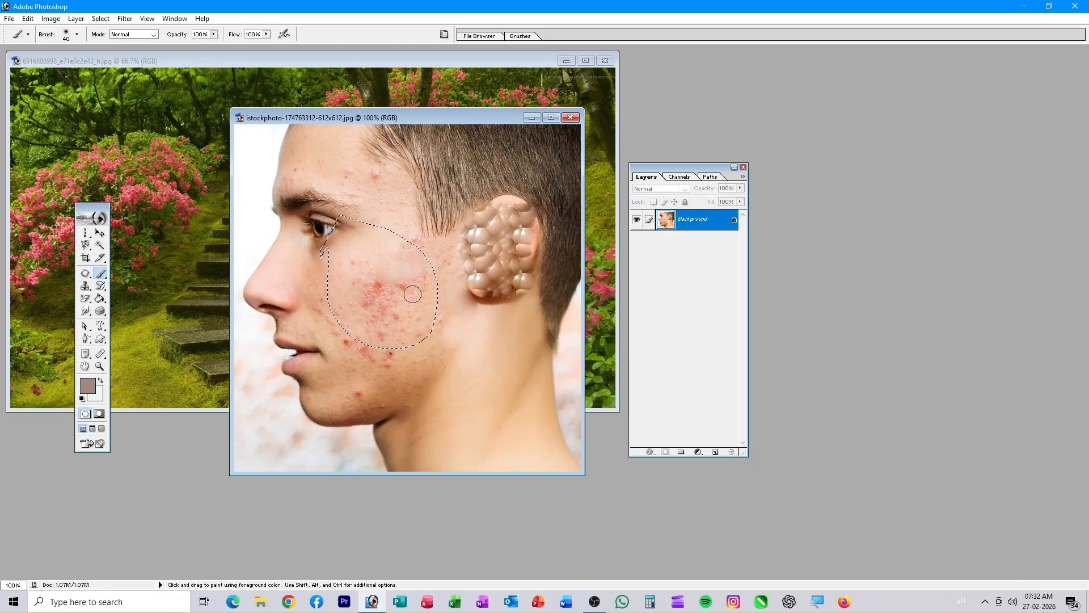
key(ctrl+d)
key(ctrl+alt+z)
key(ctrl+alt+z)
key(ctrl+alt+z)
key(ctrl+alt+z)
key(ctrl+alt+z)
key(ctrl+alt+z)
key(ctrl+alt+z)
key(ctrl+alt+z)
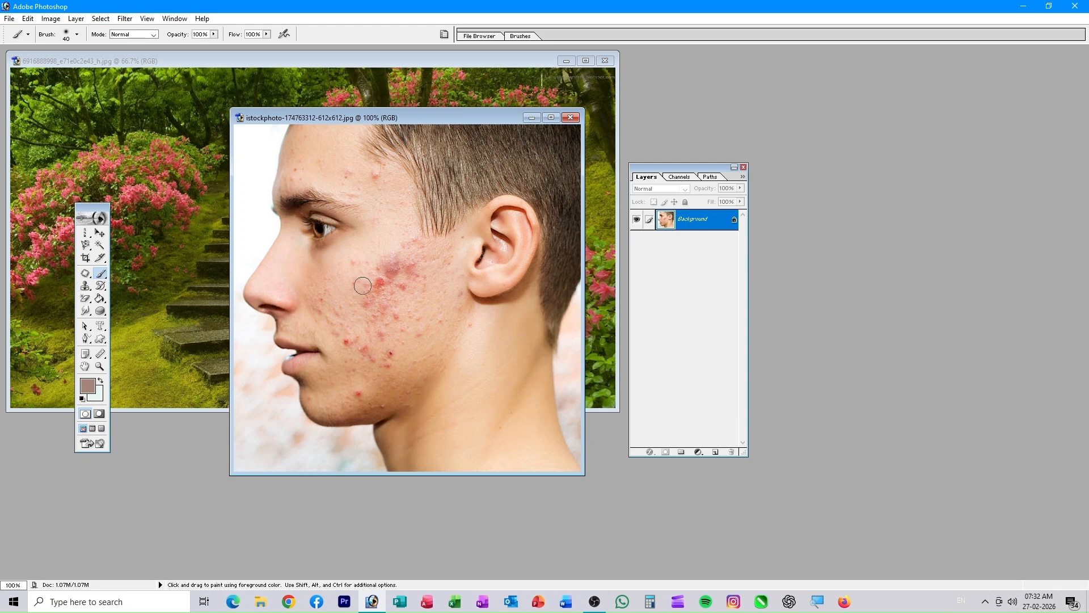
- Sample the peach cheek skin tone and paint it over the reddened cheek
alt+click(389, 241)
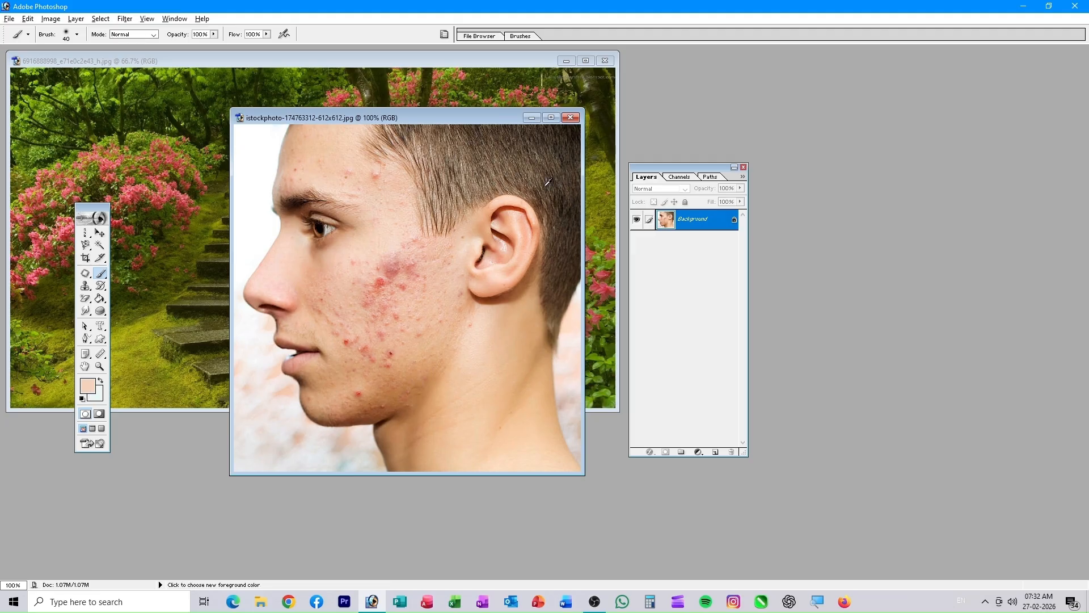
alt+click(531, 166)
alt+click(393, 242)
mouse_move(394, 260)
mouse_down()
mouse_move(363, 259)
mouse_move(404, 268)
mouse_move(411, 243)
mouse_move(384, 289)
mouse_up()
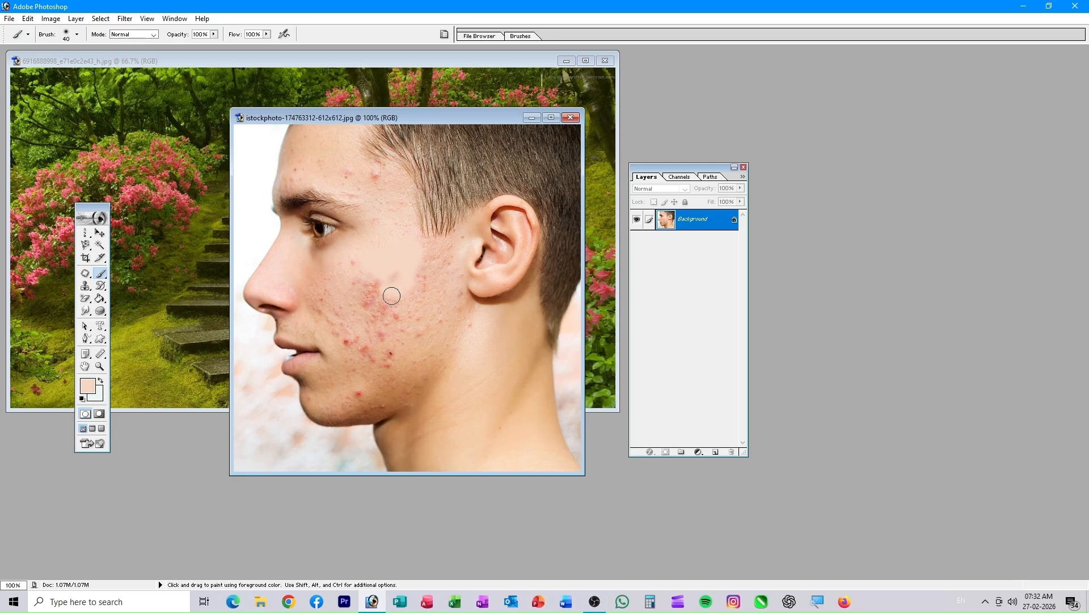
click(87, 385)
- Set the foreground to orange and paint an orange brush stroke across the cheek
click(543, 244)
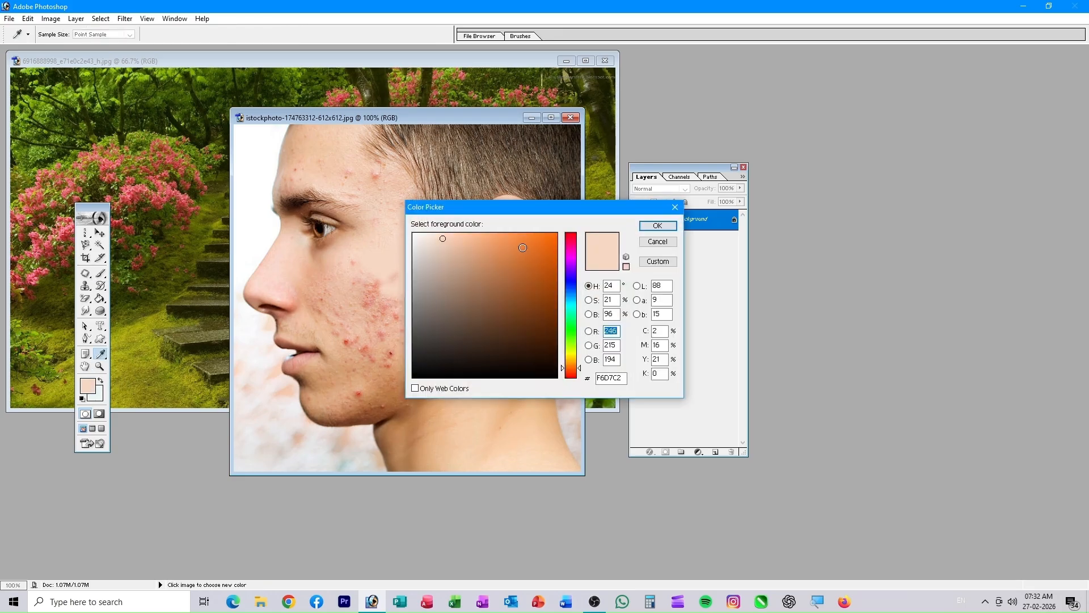
click(658, 225)
key(b)
mouse_move(454, 282)
mouse_down()
mouse_move(402, 354)
mouse_move(413, 295)
mouse_move(366, 344)
mouse_move(441, 352)
mouse_move(405, 412)
mouse_move(463, 436)
mouse_move(475, 377)
mouse_move(415, 346)
mouse_up()
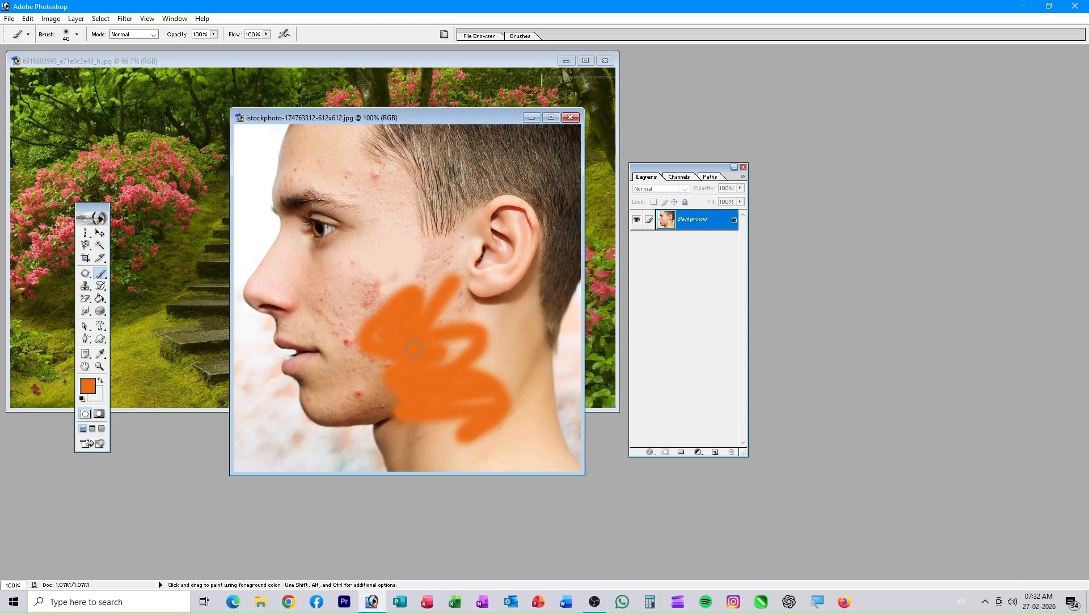
- Paint broad orange strokes with the 100 px brush, then the 75 px brush
click(77, 35)
drag(123, 109, 127, 155)
click(75, 126)
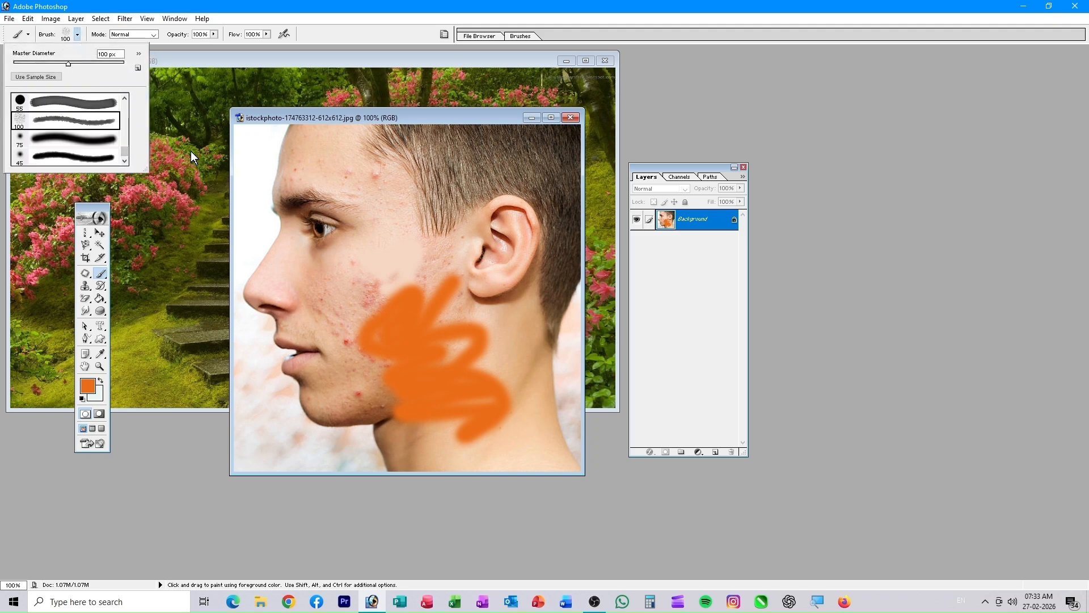
mouse_move(376, 182)
mouse_down()
mouse_move(355, 236)
mouse_move(389, 241)
mouse_move(300, 349)
mouse_move(278, 221)
mouse_up()
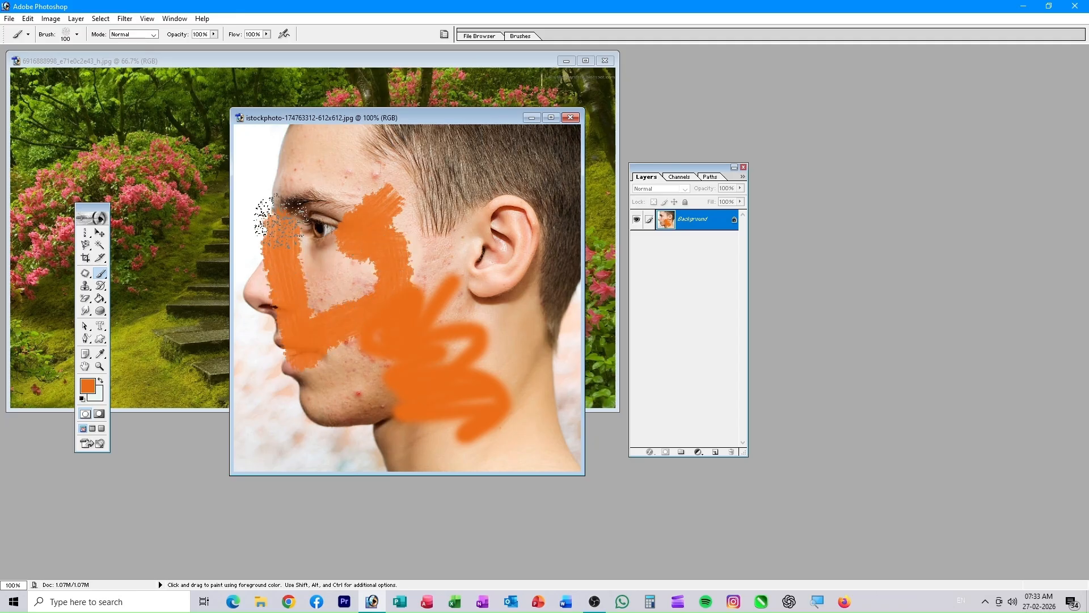
click(76, 35)
click(80, 143)
mouse_move(406, 196)
mouse_down()
mouse_move(400, 221)
mouse_move(418, 212)
mouse_move(436, 294)
mouse_up()
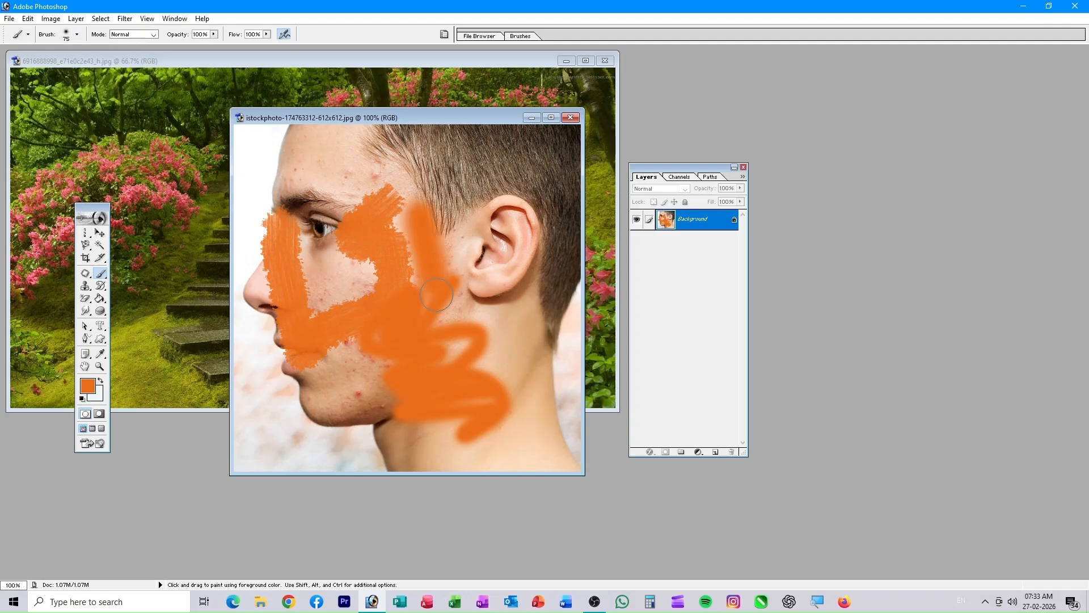
- Lower brush opacity to 23% and flow to 37%, paint faint forehead strokes, then step back twice
click(77, 35)
scroll(119, 136, up, 5)
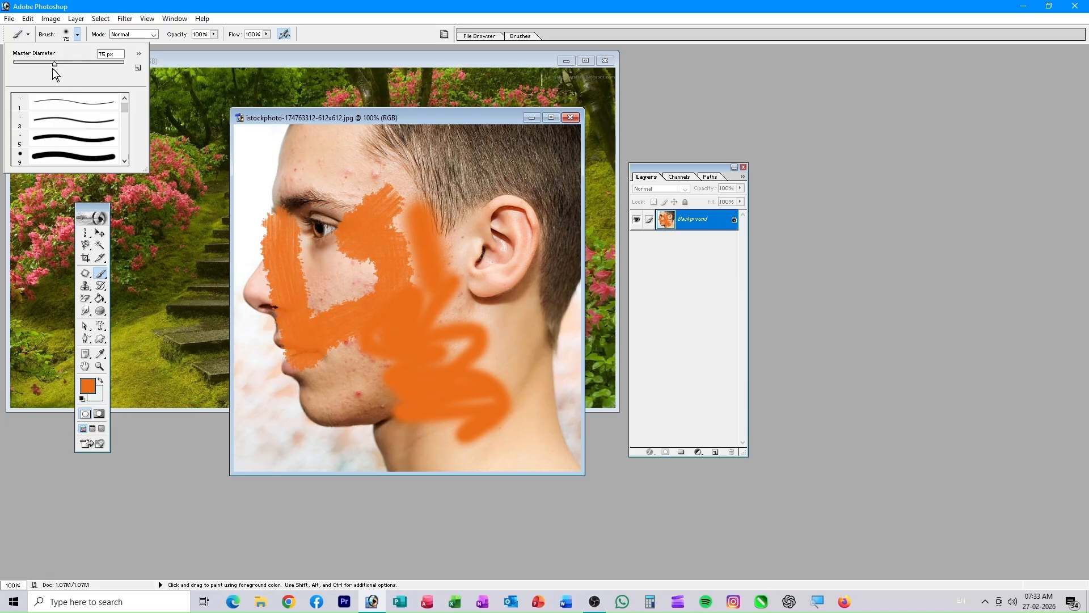
click(214, 34)
drag(170, 49, 169, 48)
mouse_move(310, 152)
mouse_down()
mouse_move(353, 168)
mouse_move(314, 145)
mouse_move(300, 160)
mouse_up()
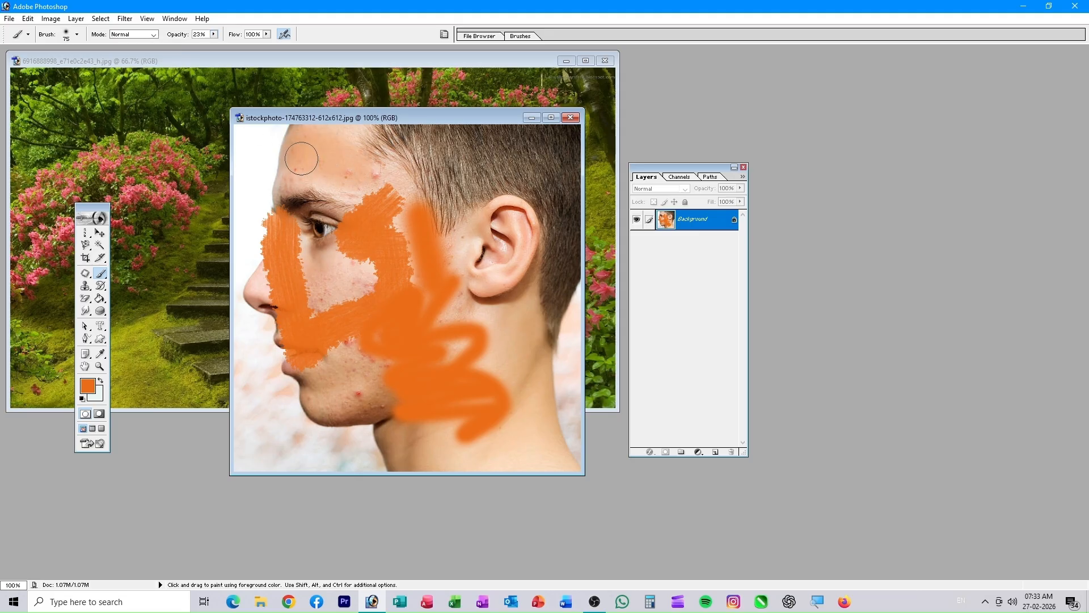
click(267, 34)
mouse_move(311, 169)
mouse_down()
mouse_move(340, 194)
mouse_move(311, 173)
mouse_move(300, 181)
mouse_up()
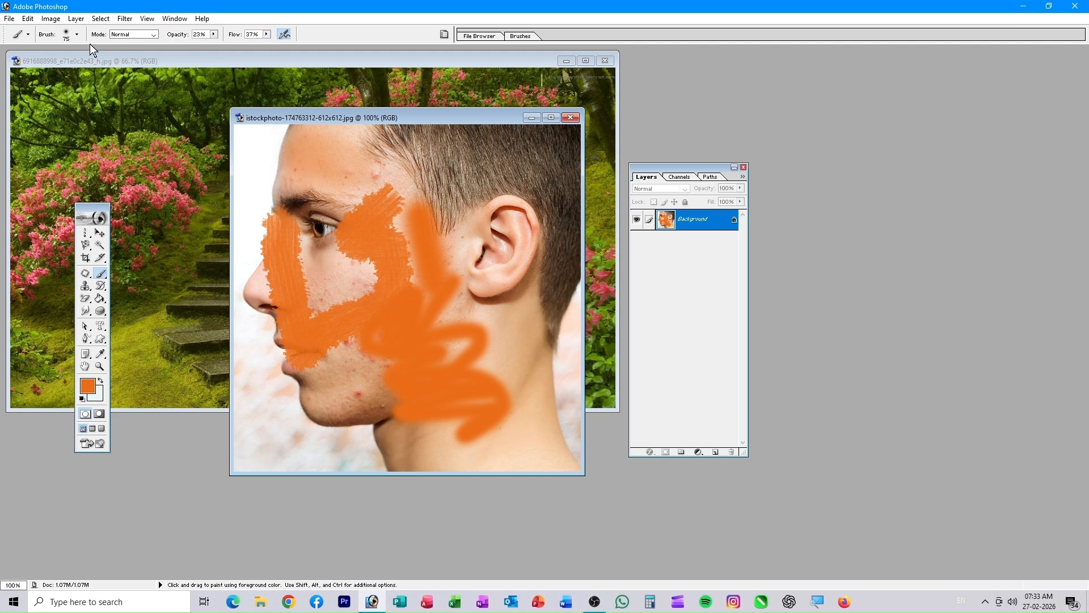
key(ctrl+alt+z)
key(ctrl+alt+z)
key(ctrl+alt+z)
key(ctrl+alt+z)
key(ctrl+alt+z)
key(ctrl+alt+z)
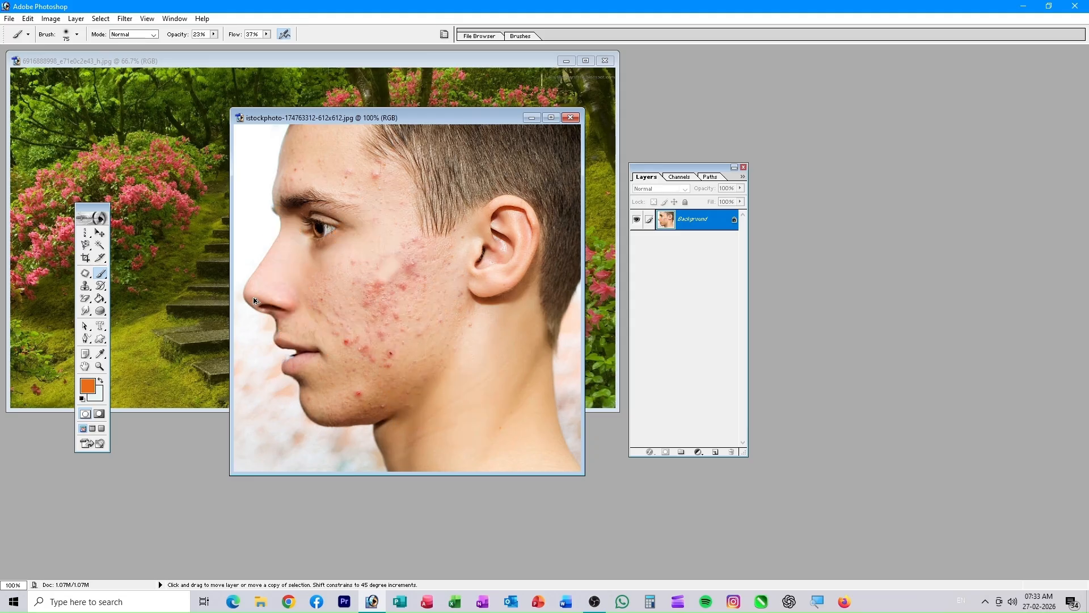
key(ctrl+alt+z)
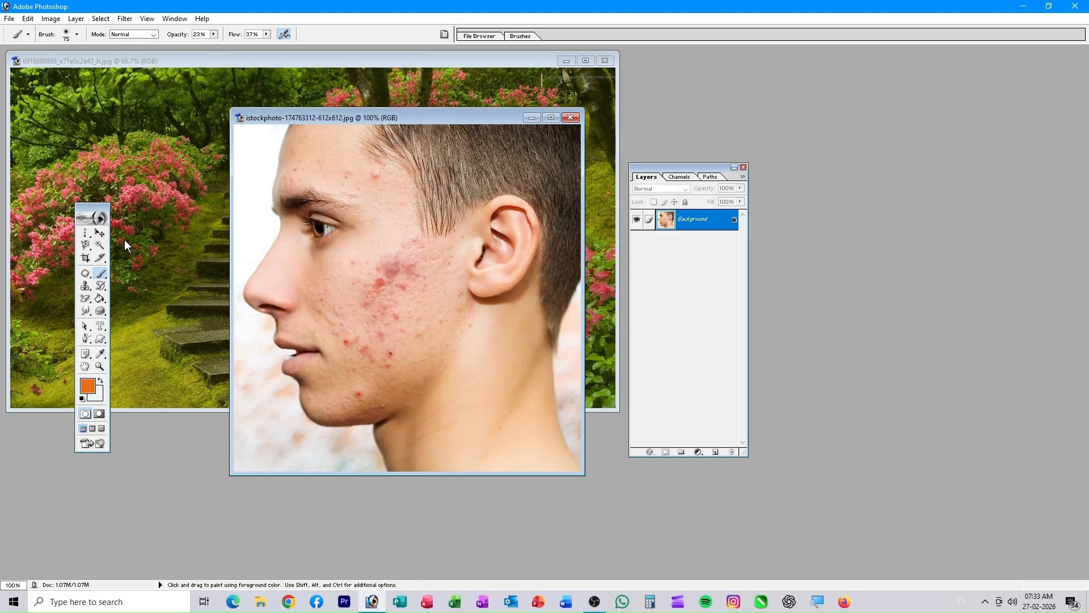
- Switch to the Pencil tool and draw an orange line across the cheek
right_click(100, 274)
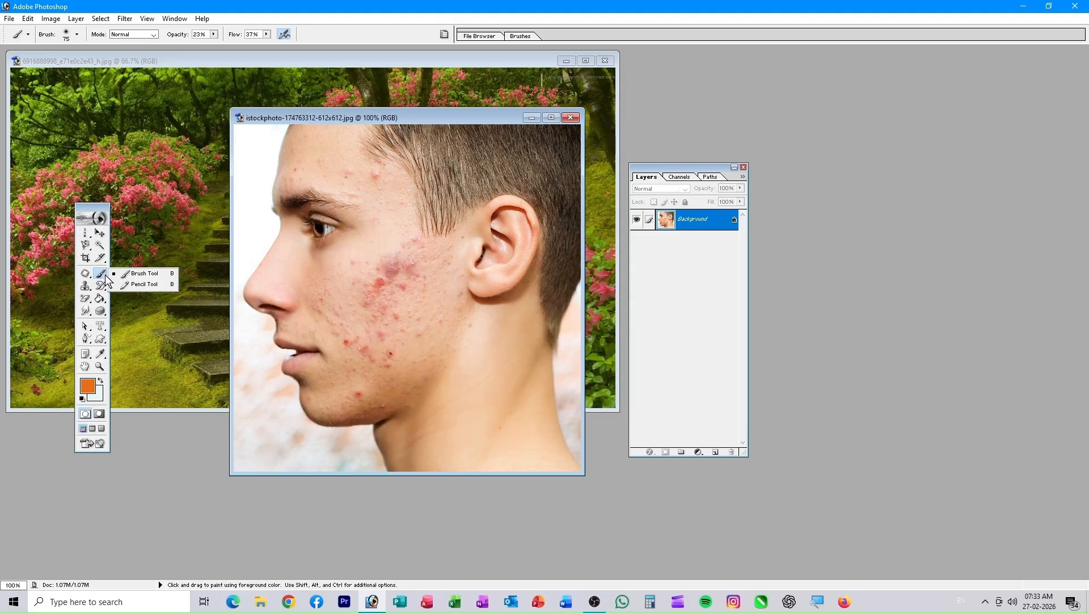
click(137, 286)
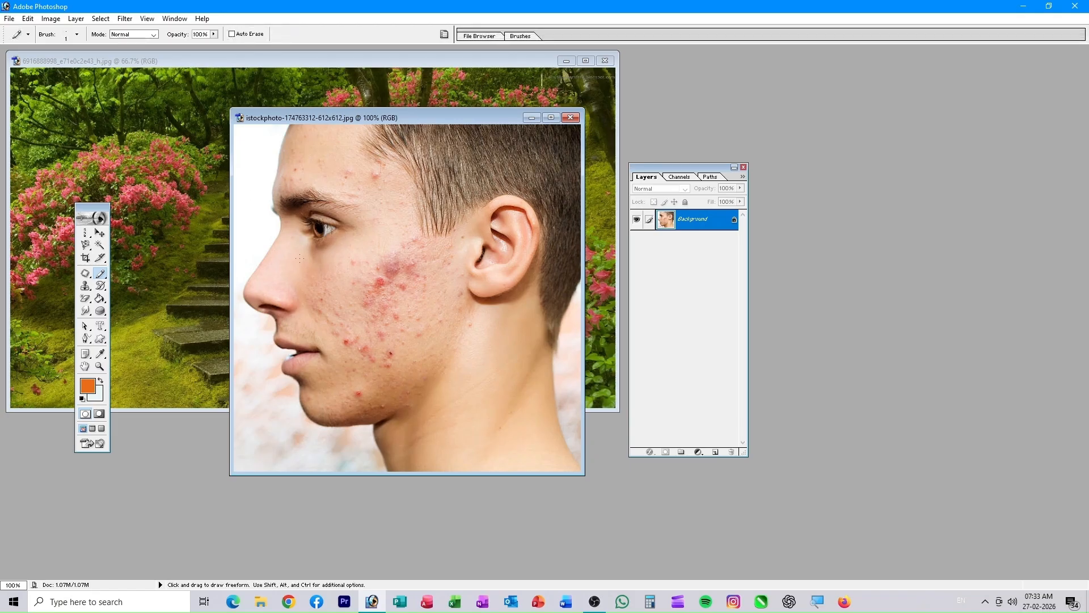
mouse_move(280, 232)
mouse_down()
mouse_move(339, 307)
mouse_move(329, 339)
mouse_up()
- Set the foreground to dark brown #372315, draw a forehead-to-neck pencil line, then undo the lines
click(87, 385)
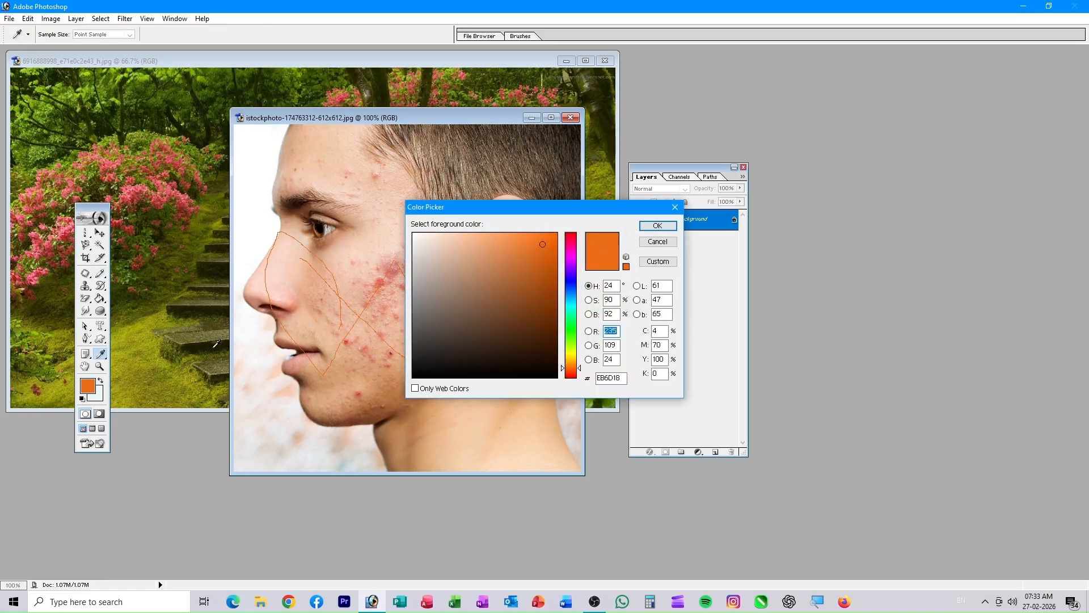
click(528, 245)
click(503, 346)
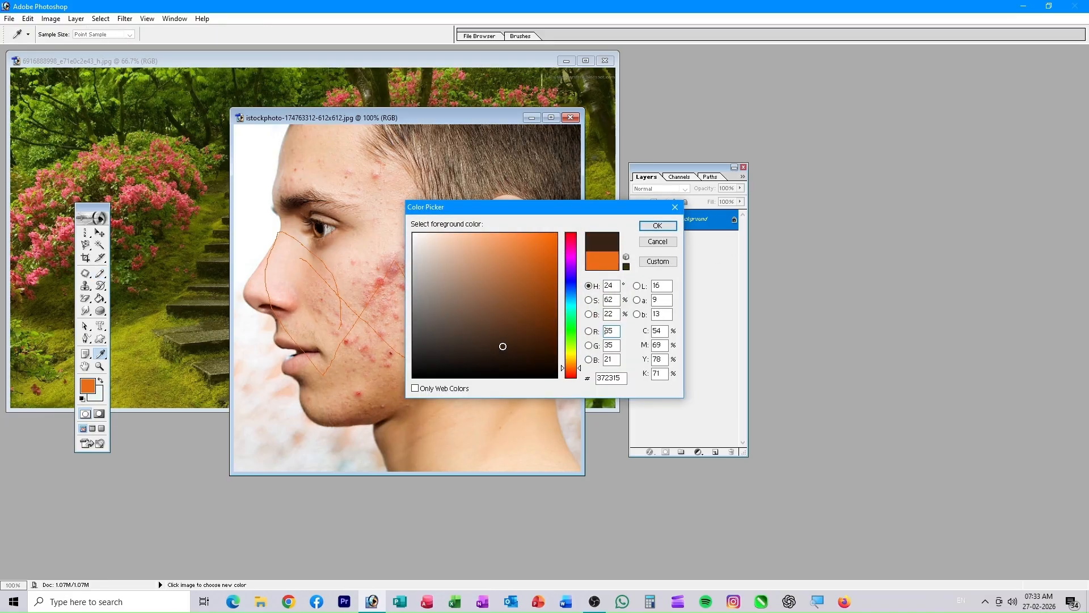
click(657, 225)
mouse_move(343, 188)
mouse_down()
mouse_move(411, 260)
mouse_move(527, 429)
mouse_move(493, 304)
mouse_move(391, 409)
mouse_up()
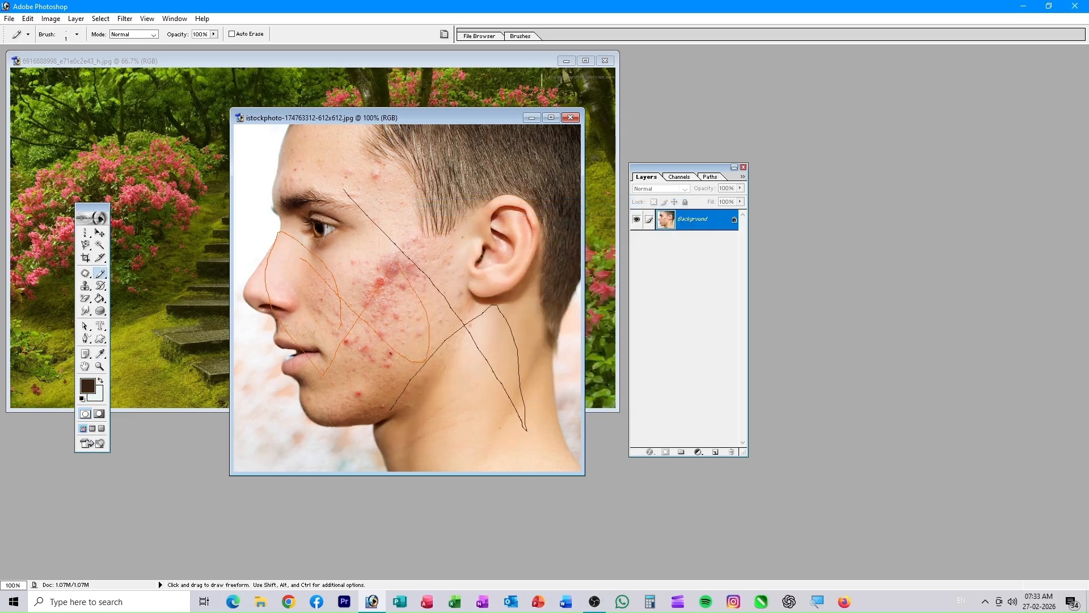
key(ctrl+alt+z)
key(ctrl+alt+z)
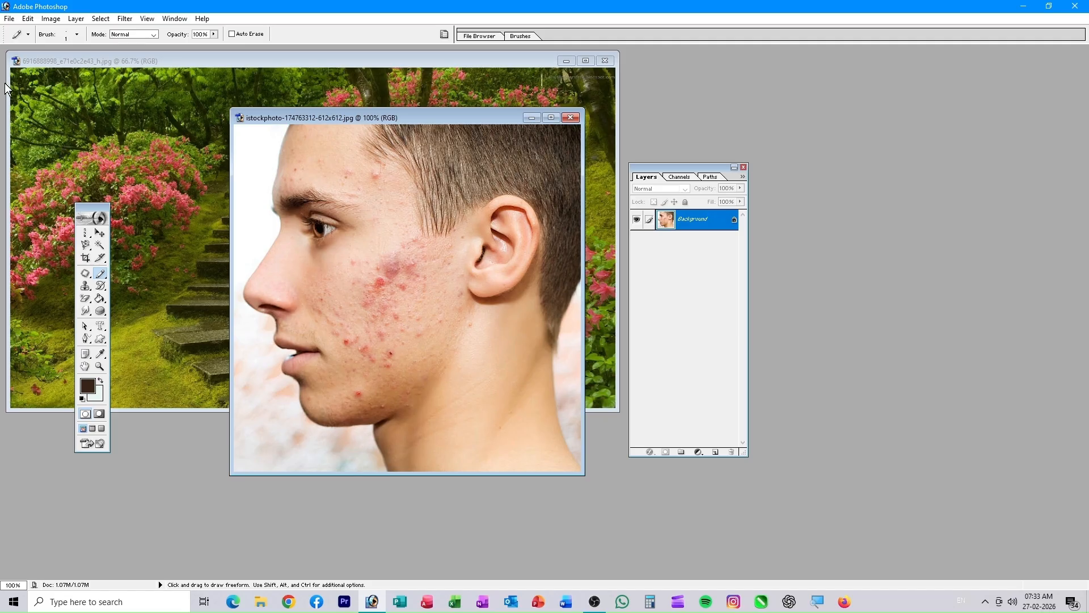
click(75, 35)
- Choose the 29 px star brush and stamp dark stars on the forehead, beside the eye and on the neck
mouse_move(128, 106)
mouse_down()
mouse_move(140, 165)
mouse_move(135, 138)
mouse_up()
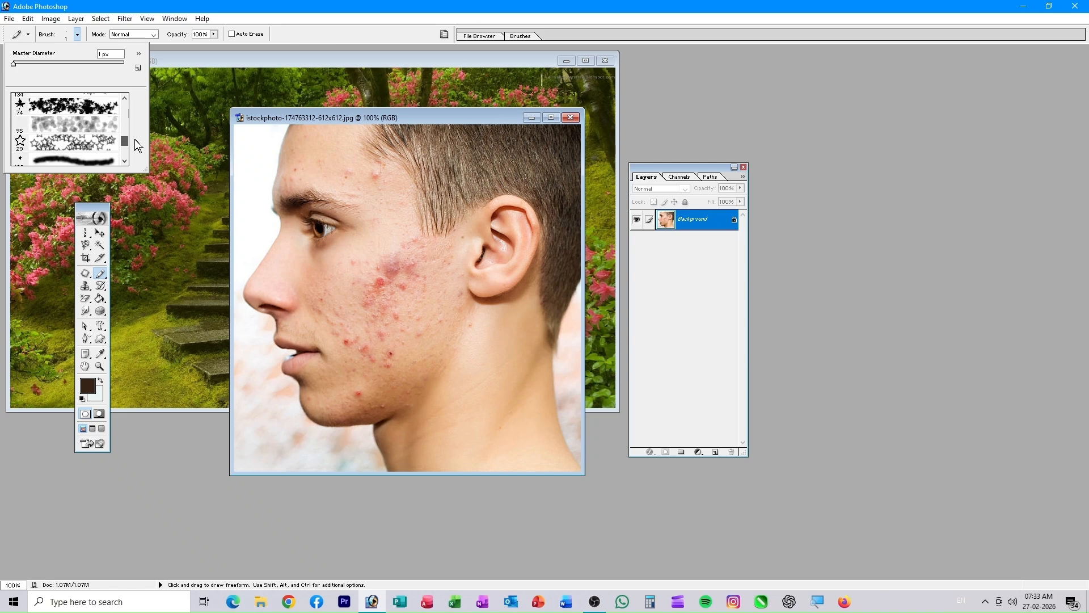
click(85, 143)
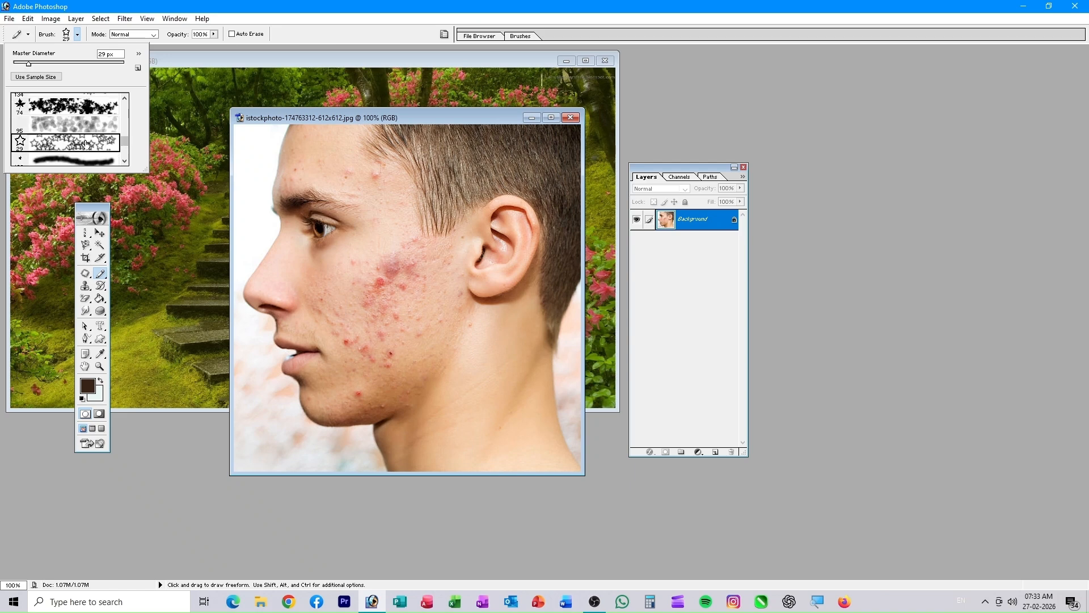
click(353, 206)
click(361, 231)
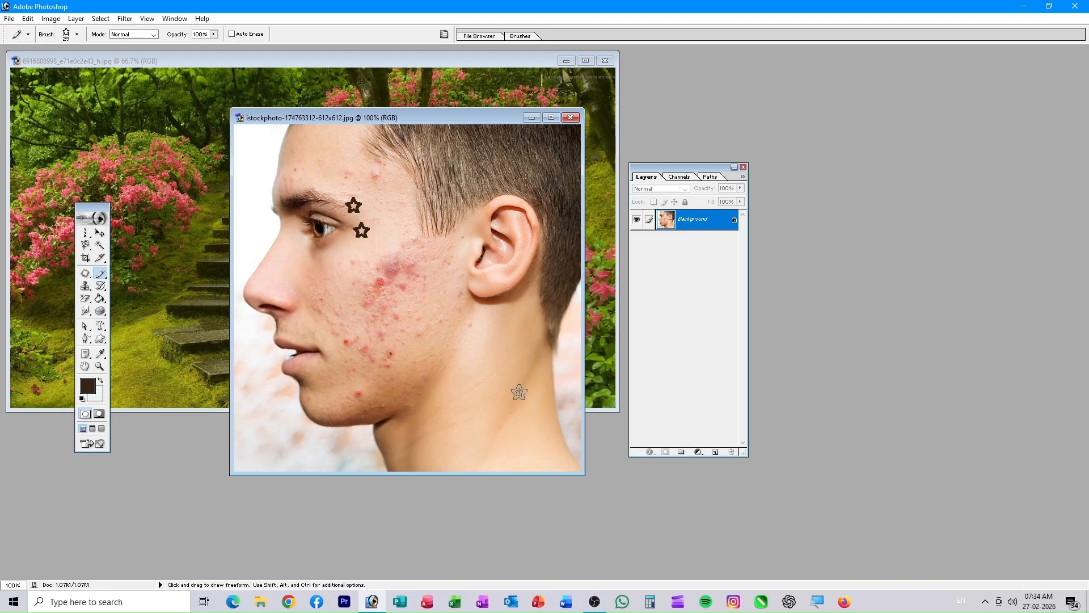
click(503, 402)
click(505, 418)
click(512, 440)
- Set the foreground colour to vivid orange F86603
click(88, 386)
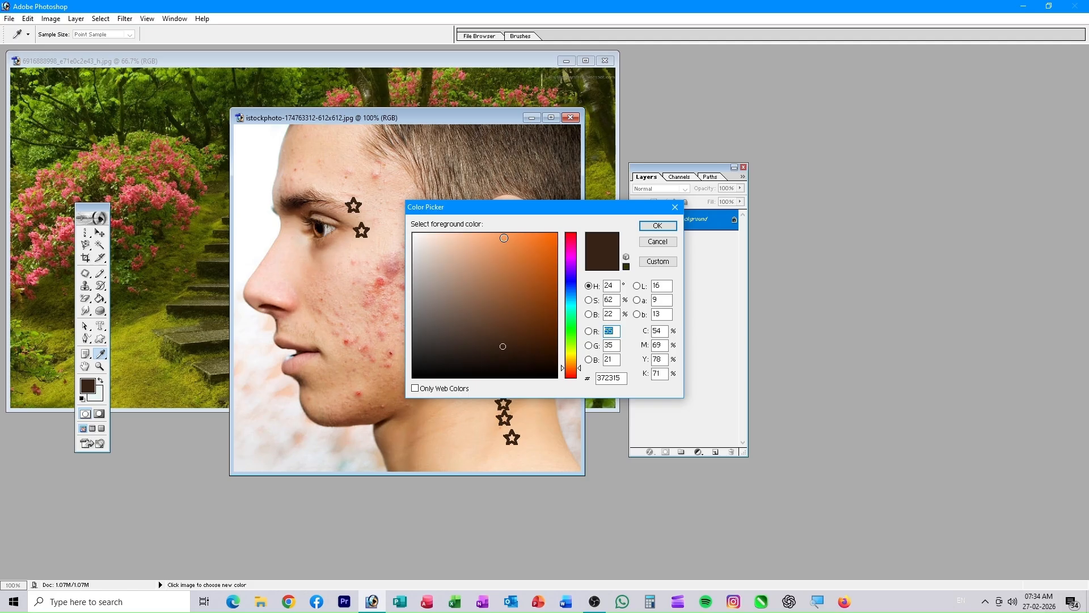
click(514, 242)
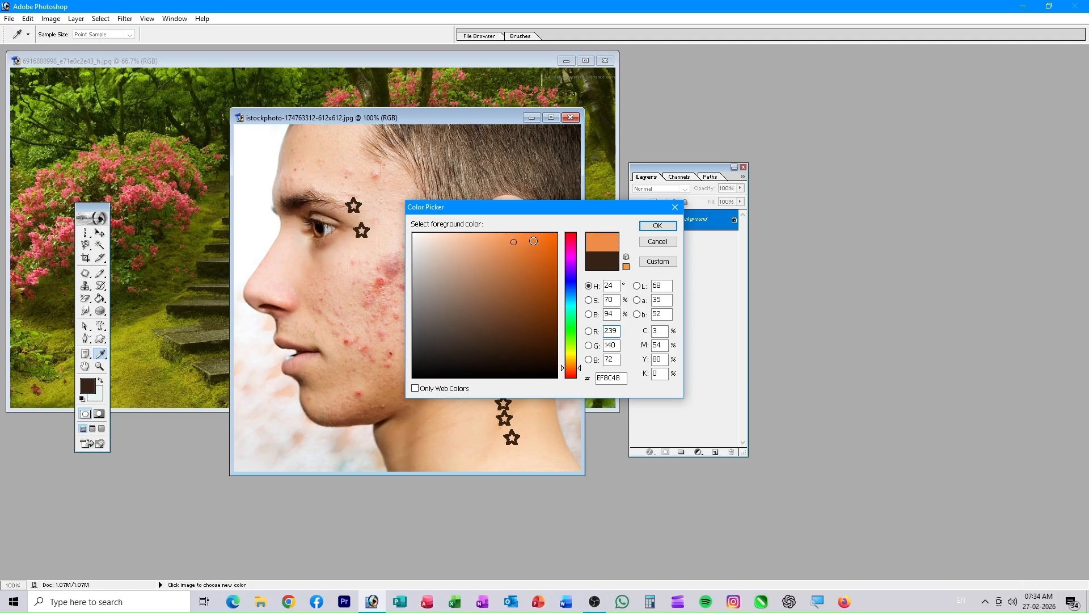
click(539, 239)
click(556, 237)
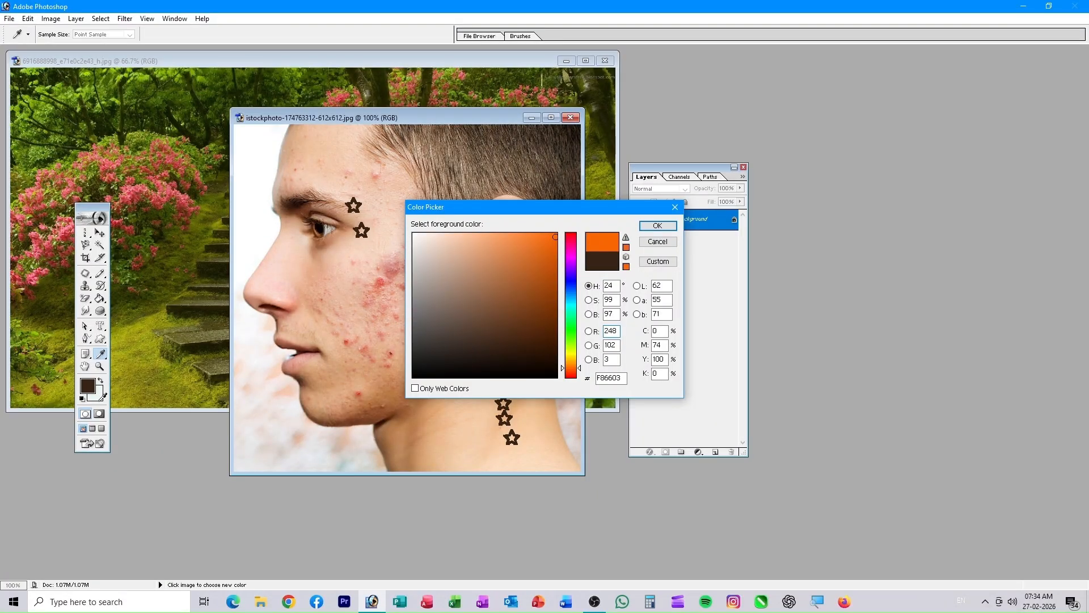
key(Return)
key(b)
- Set the background colour to golden yellow FAC610
key(i)
click(99, 395)
click(574, 359)
click(550, 237)
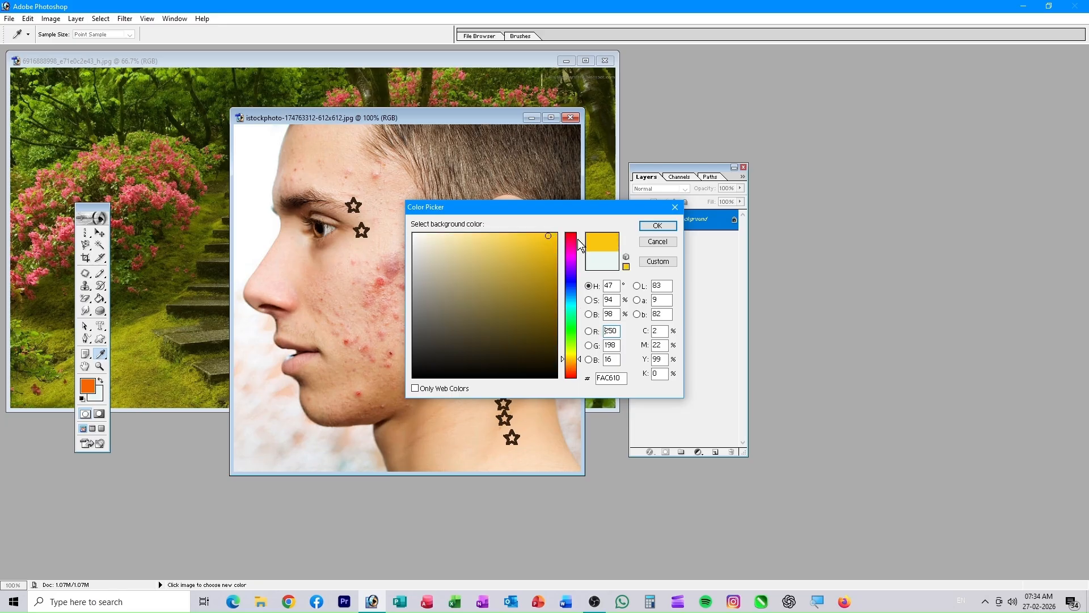
click(657, 226)
key(b)
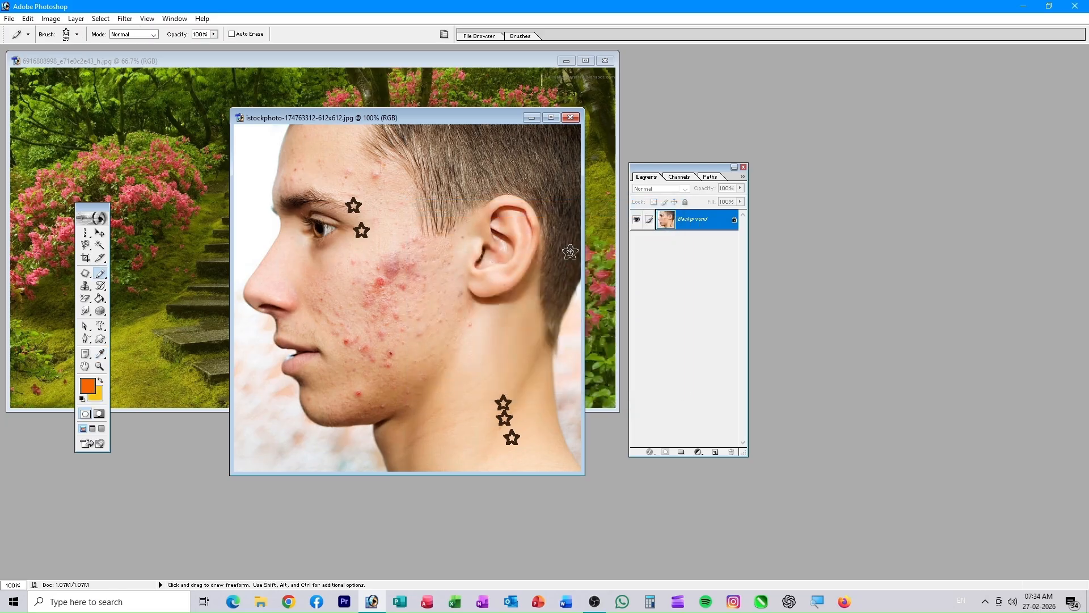
- Choose the 74 px leaf brush and scatter orange and yellow leaves over the garden-steps photo
click(77, 34)
click(57, 111)
mouse_move(438, 121)
mouse_down()
mouse_move(732, 292)
mouse_move(783, 274)
mouse_up()
click(302, 287)
mouse_move(210, 272)
mouse_down()
mouse_move(274, 279)
mouse_move(204, 352)
mouse_move(449, 315)
mouse_move(538, 255)
mouse_move(153, 278)
mouse_move(165, 170)
mouse_move(261, 102)
mouse_move(363, 125)
mouse_move(504, 372)
mouse_move(471, 340)
mouse_up()
- Open the couple-on-a-bench photo and paint leaf clusters and a leaf swirl around the pair
key(ctrl+o)
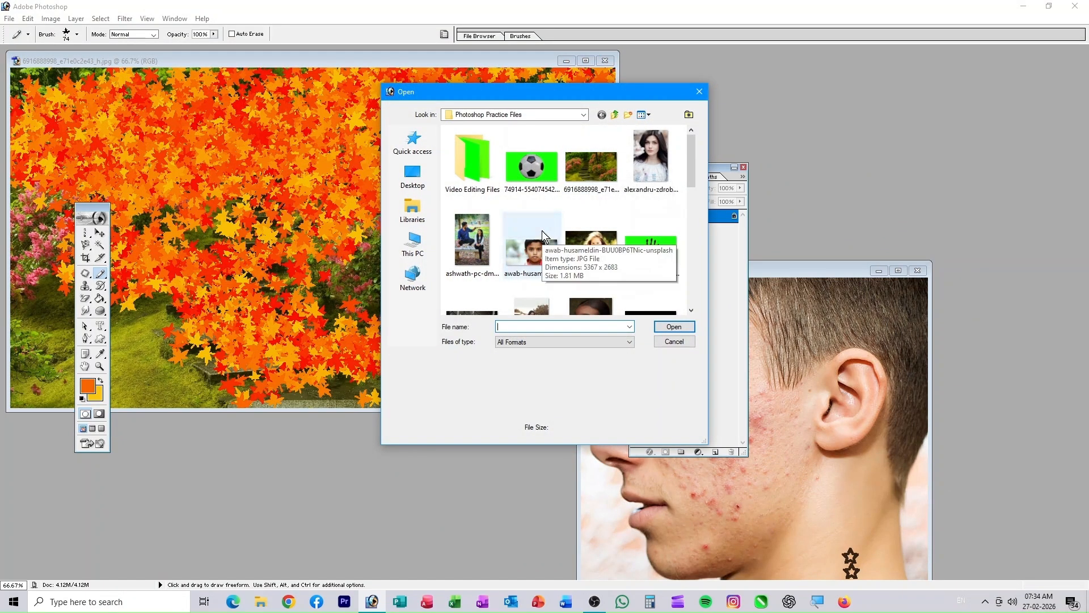
click(471, 239)
click(675, 327)
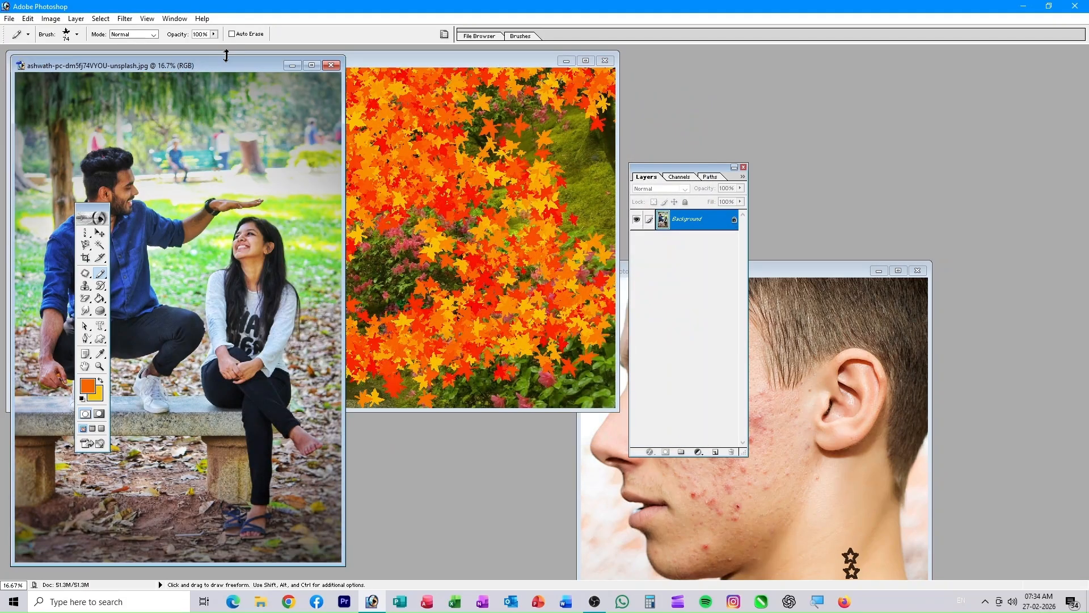
drag(222, 64, 515, 55)
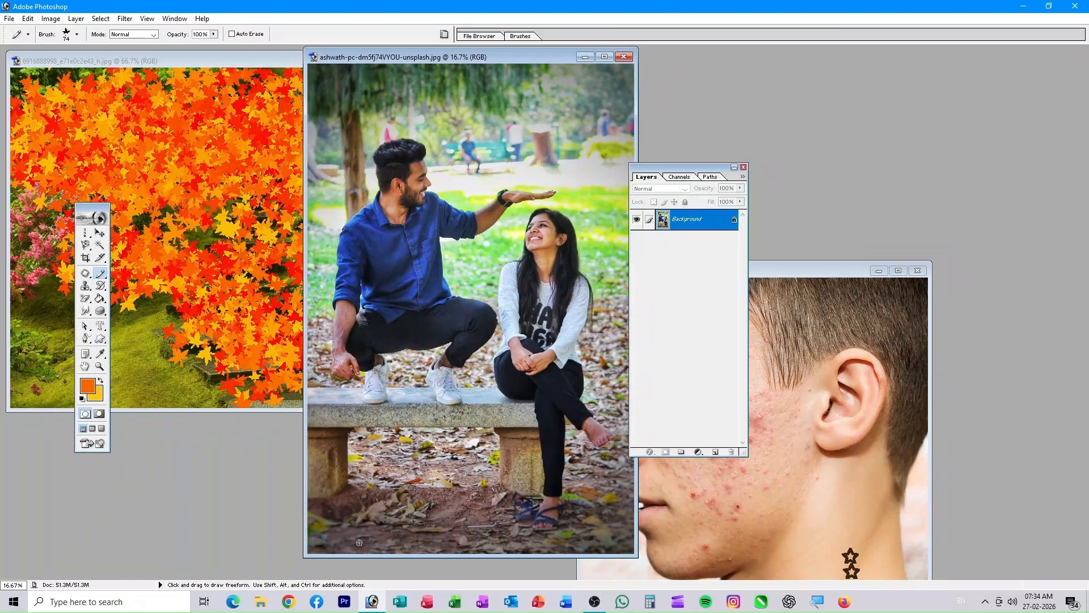
drag(357, 539, 407, 537)
drag(493, 539, 529, 526)
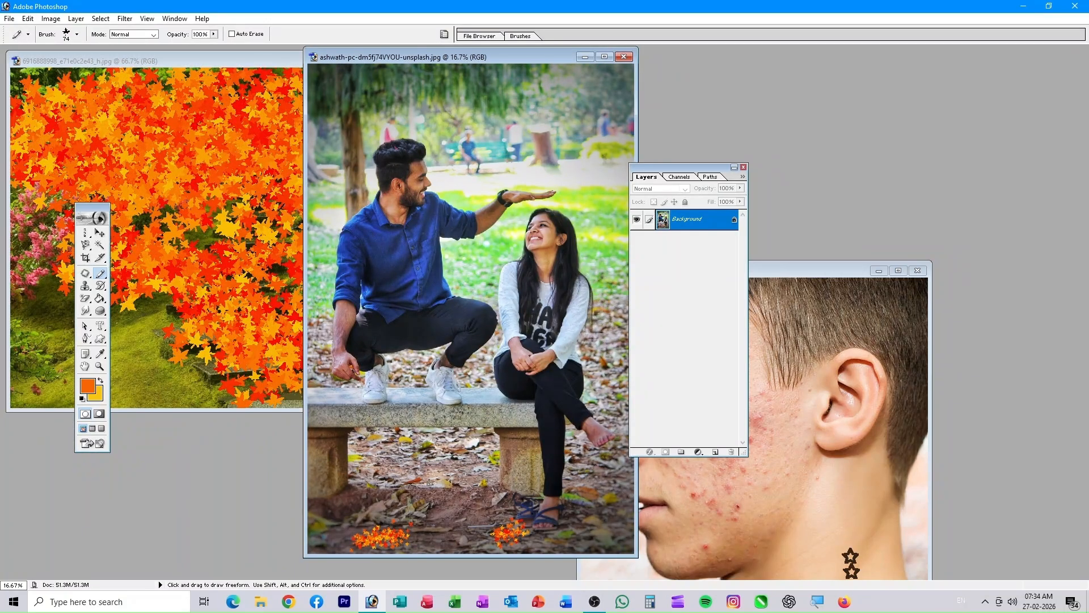
mouse_move(596, 463)
mouse_down()
mouse_move(610, 499)
mouse_move(495, 537)
mouse_move(310, 488)
mouse_move(378, 314)
mouse_move(499, 149)
mouse_move(425, 86)
mouse_move(312, 154)
mouse_up()
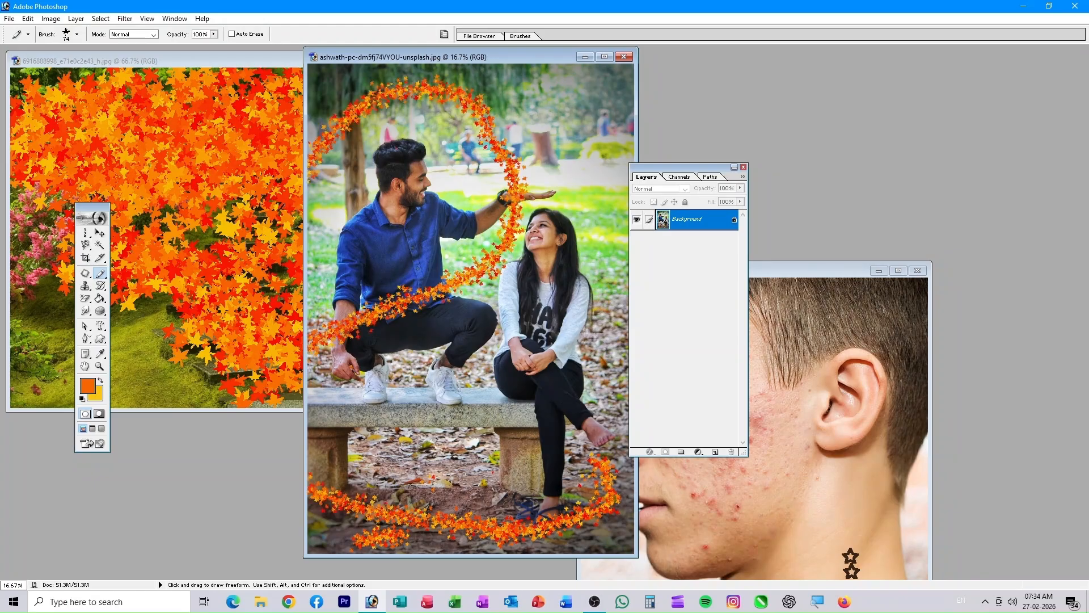
- Switch to the 95 px soft brush preset and browse the preset list again
click(77, 35)
click(73, 124)
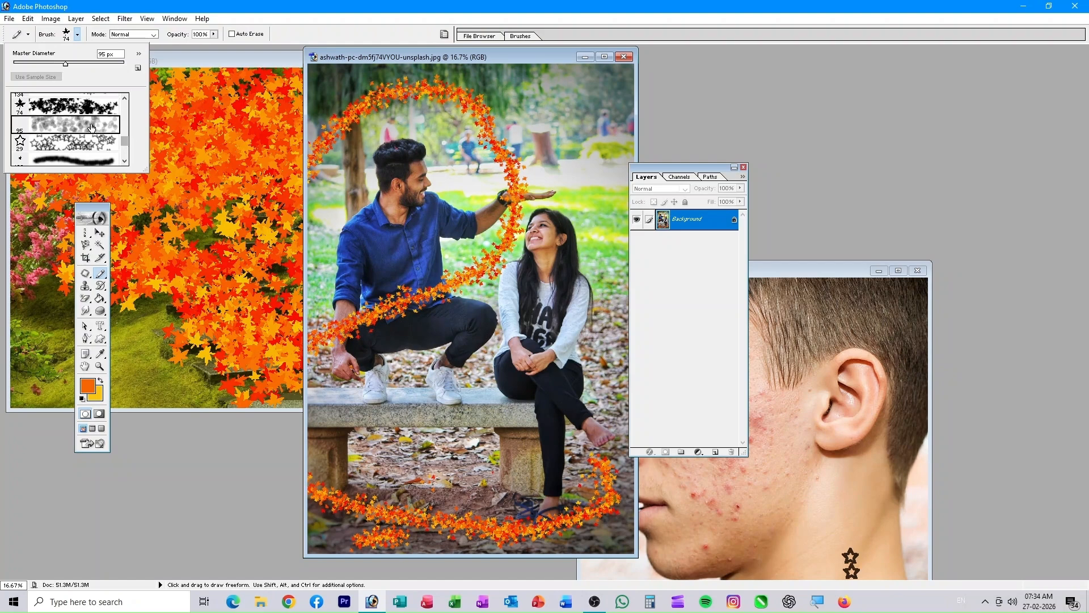
click(555, 335)
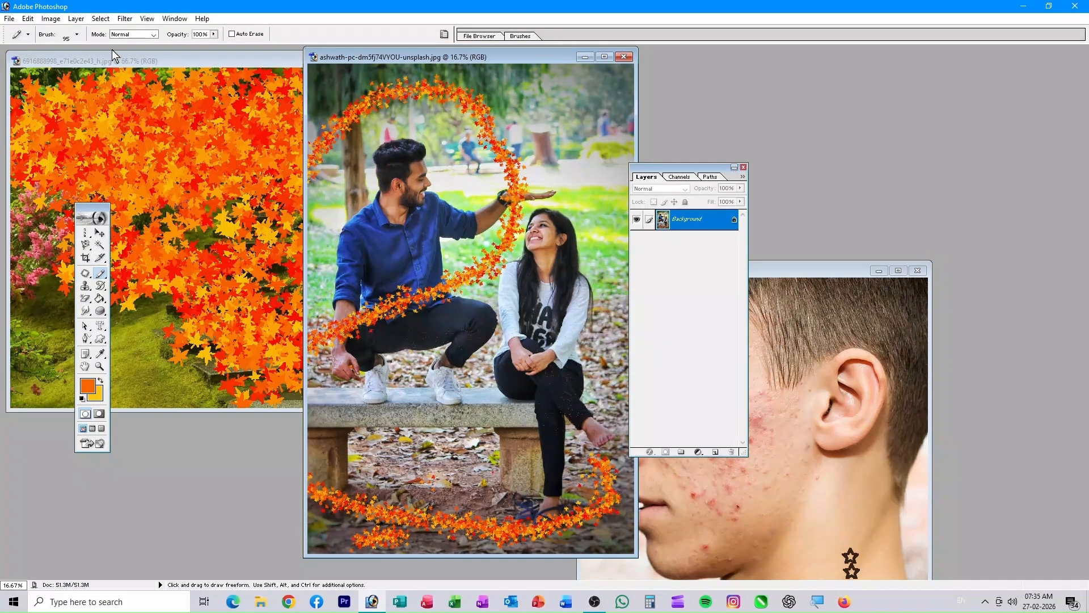
click(77, 36)
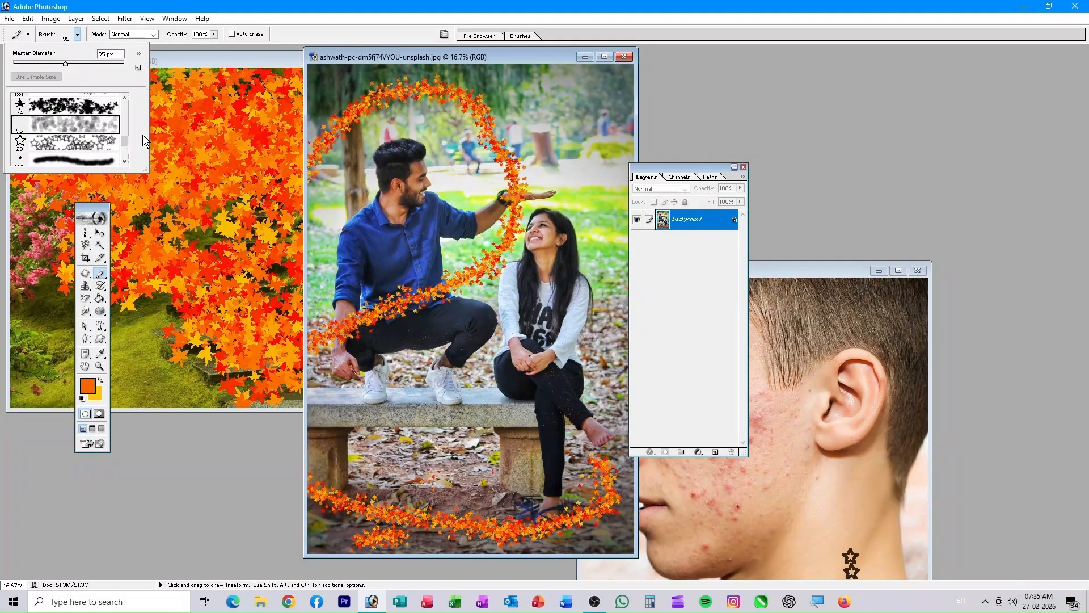
drag(126, 145, 120, 102)
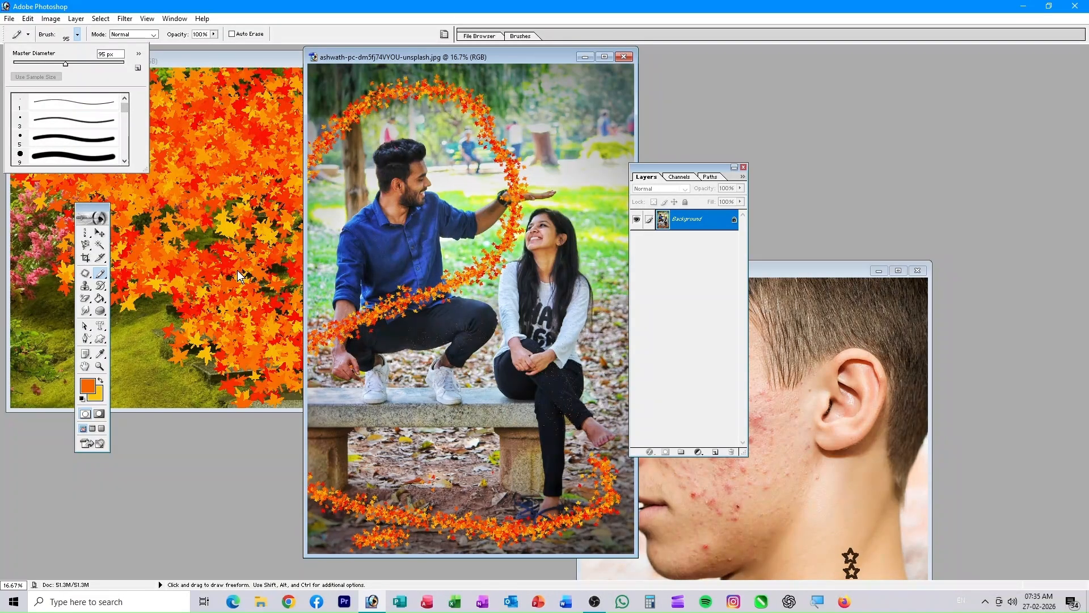
- Bring the face photo to the front and select the Clone Stamp Tool
click(86, 287)
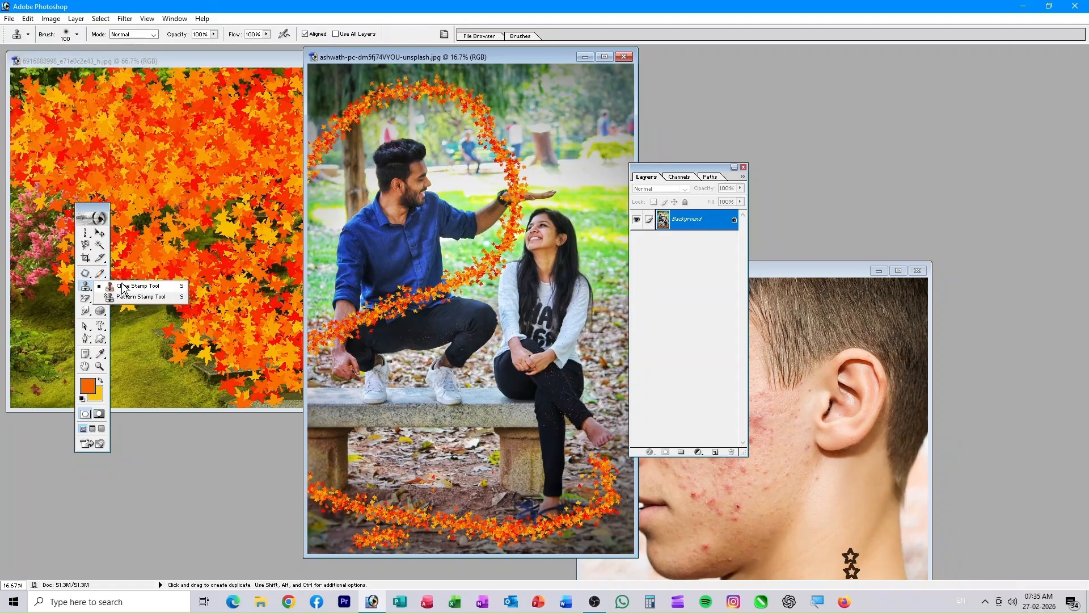
drag(823, 272, 515, 138)
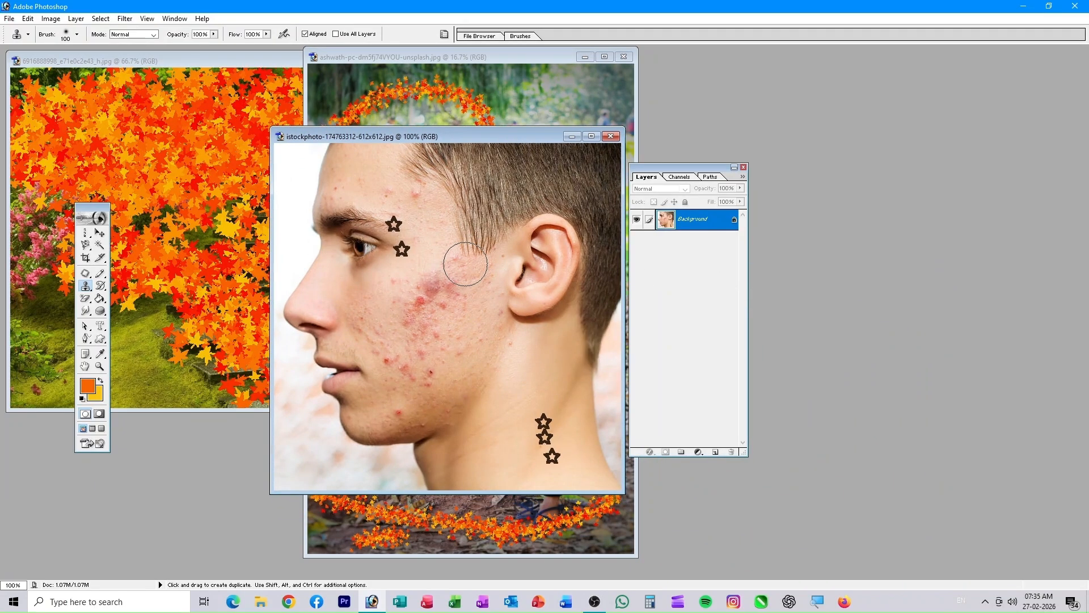
click(86, 286)
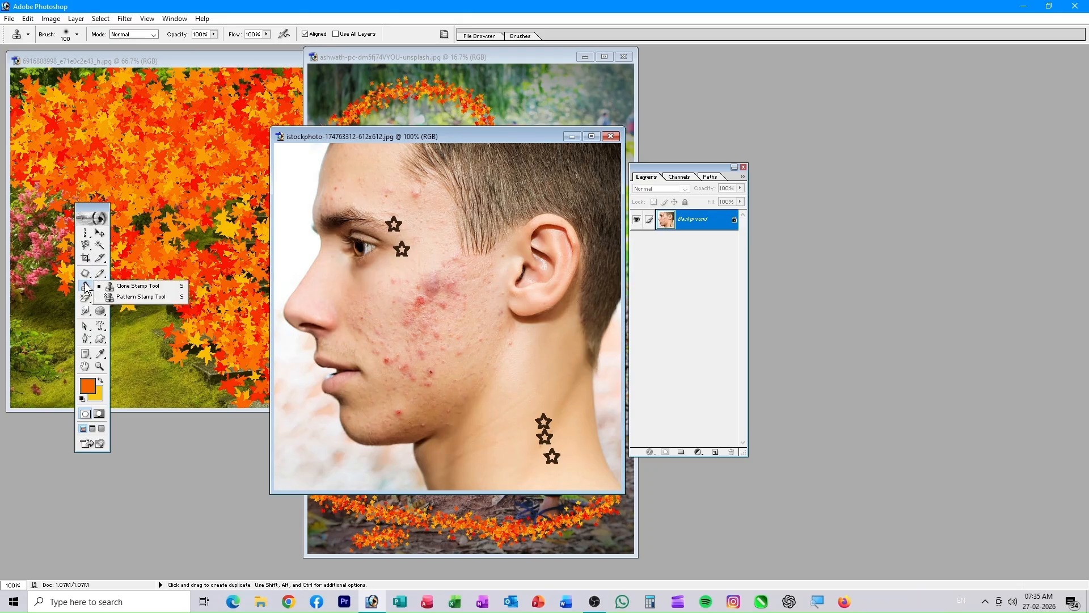
click(137, 286)
- Alt-sample clear skin and clone it over the cheek acne and blemishes
key(alt)
alt+click(421, 265)
mouse_move(445, 276)
mouse_down()
mouse_move(416, 303)
mouse_move(465, 293)
mouse_move(460, 305)
mouse_move(416, 332)
mouse_move(473, 296)
mouse_move(476, 333)
mouse_move(426, 357)
mouse_move(465, 313)
mouse_move(430, 320)
mouse_move(421, 336)
mouse_move(547, 313)
mouse_move(484, 302)
mouse_move(461, 335)
mouse_move(502, 313)
mouse_move(418, 323)
mouse_up()
alt+click(524, 364)
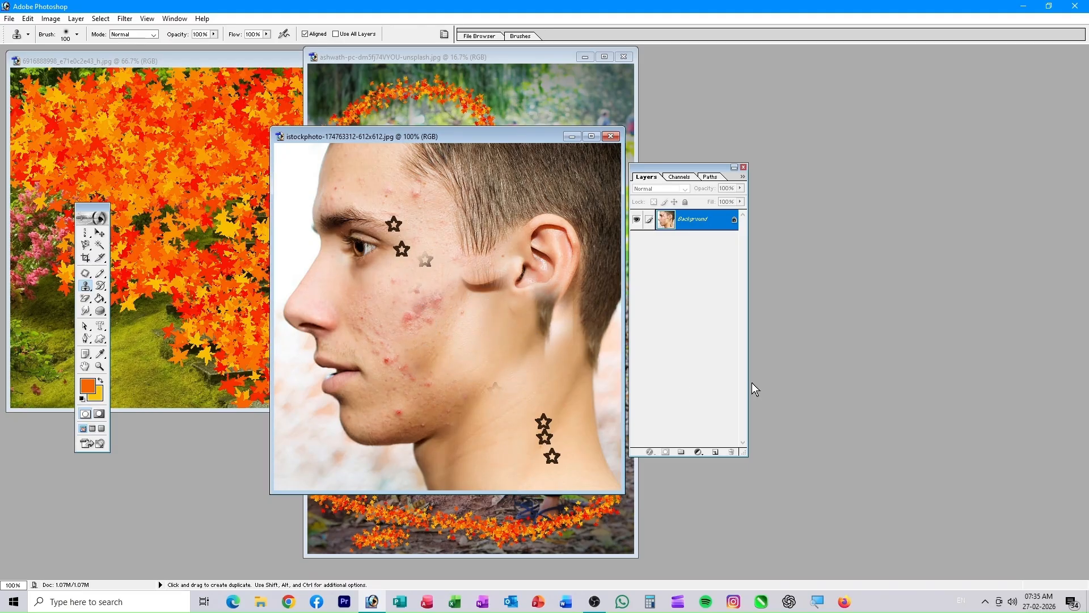
key(ctrl+o)
- Open the boy portrait and clone his eye onto the forehead with a 149 px brush
click(532, 249)
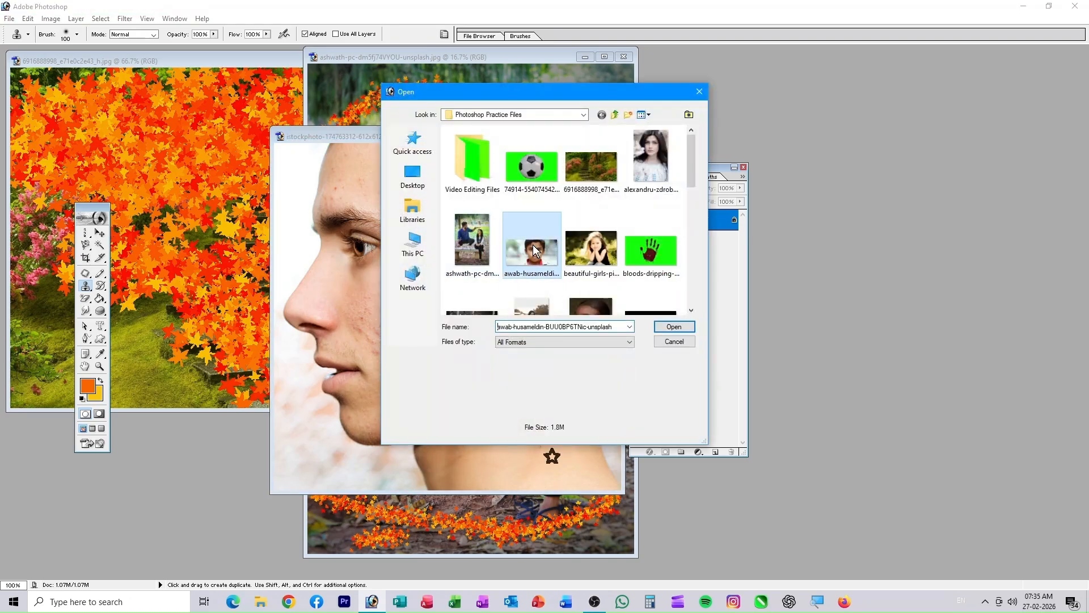
click(661, 326)
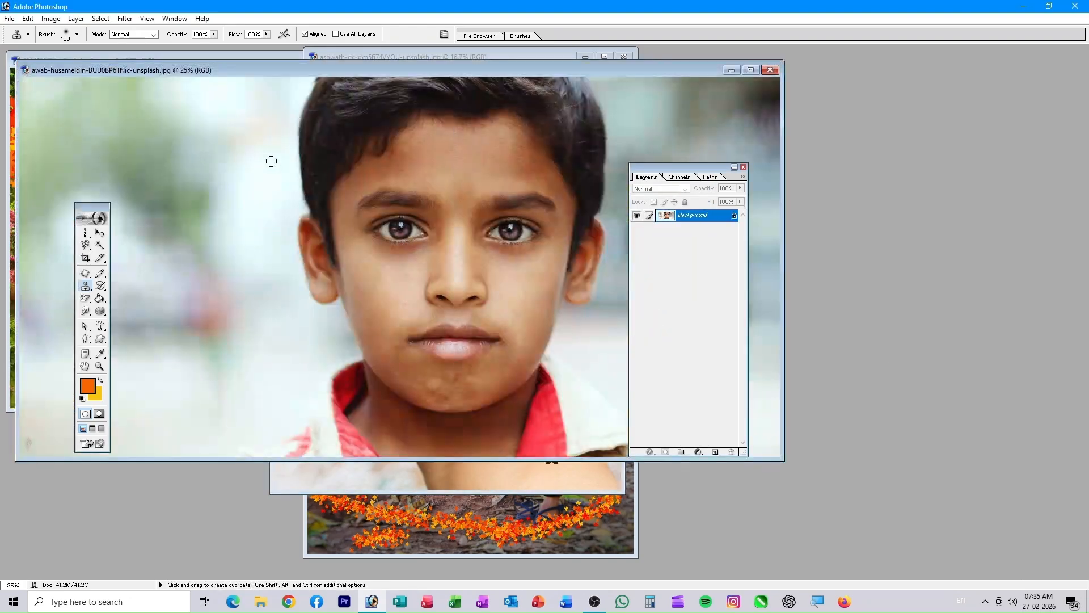
alt+click(401, 229)
right_click(452, 189)
drag(523, 210, 533, 213)
click(474, 184)
mouse_move(460, 184)
mouse_down()
mouse_move(488, 183)
mouse_move(487, 174)
mouse_move(502, 179)
mouse_move(488, 183)
mouse_move(509, 181)
mouse_move(465, 179)
mouse_move(510, 182)
mouse_up()
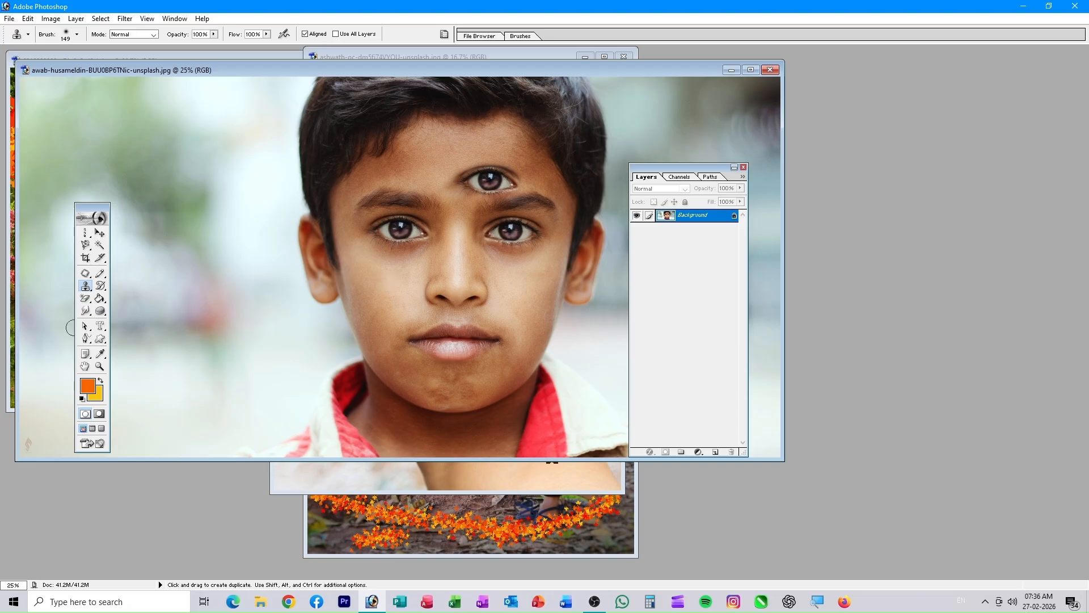
- Move the boy portrait to the lower right and bring the garden-steps photo forward
click(510, 522)
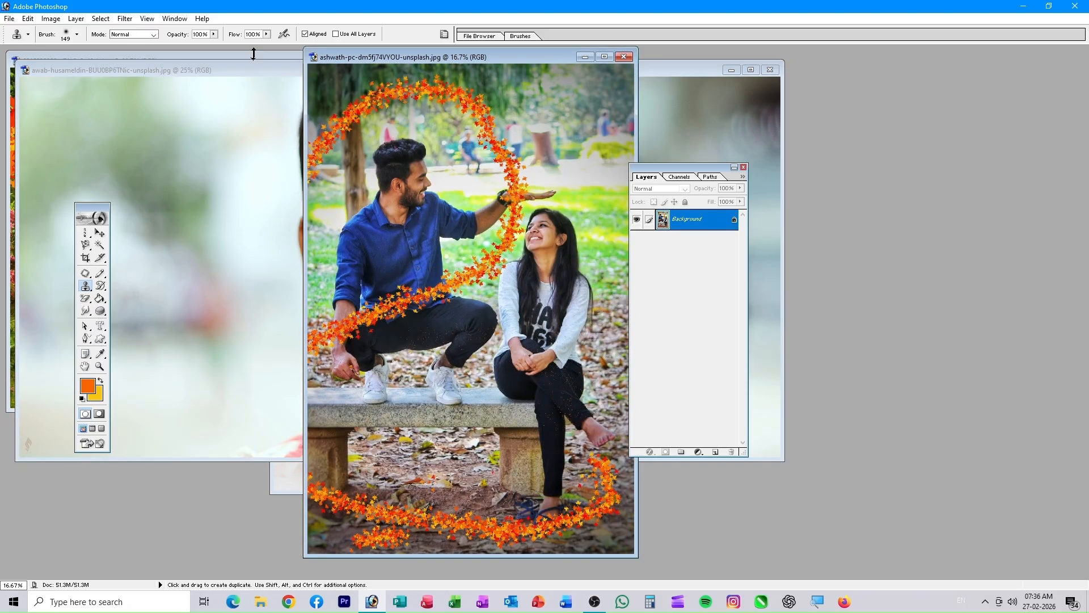
drag(192, 66, 717, 186)
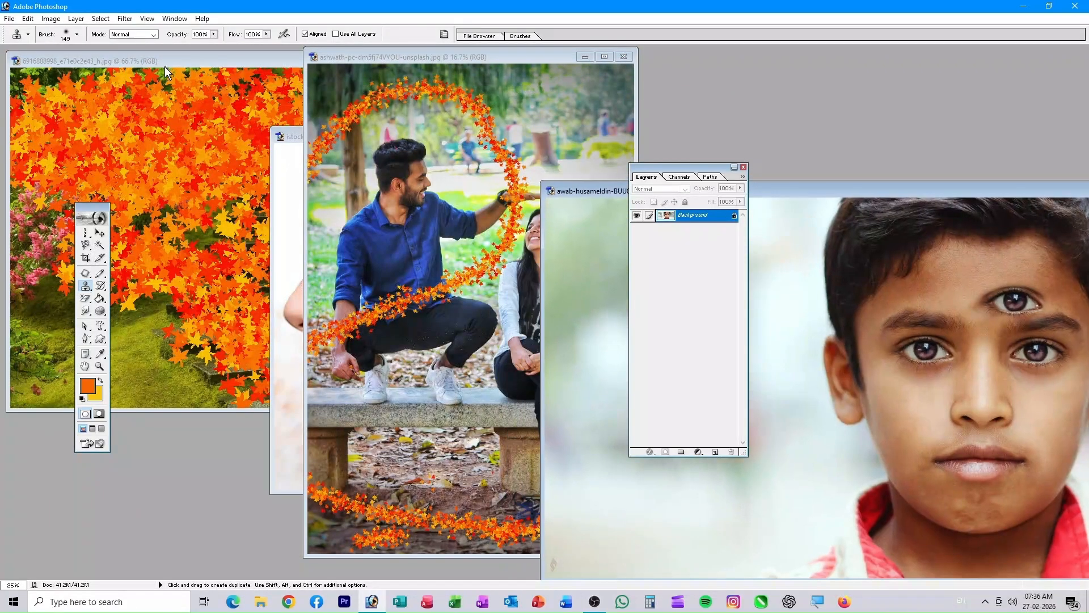
click(166, 63)
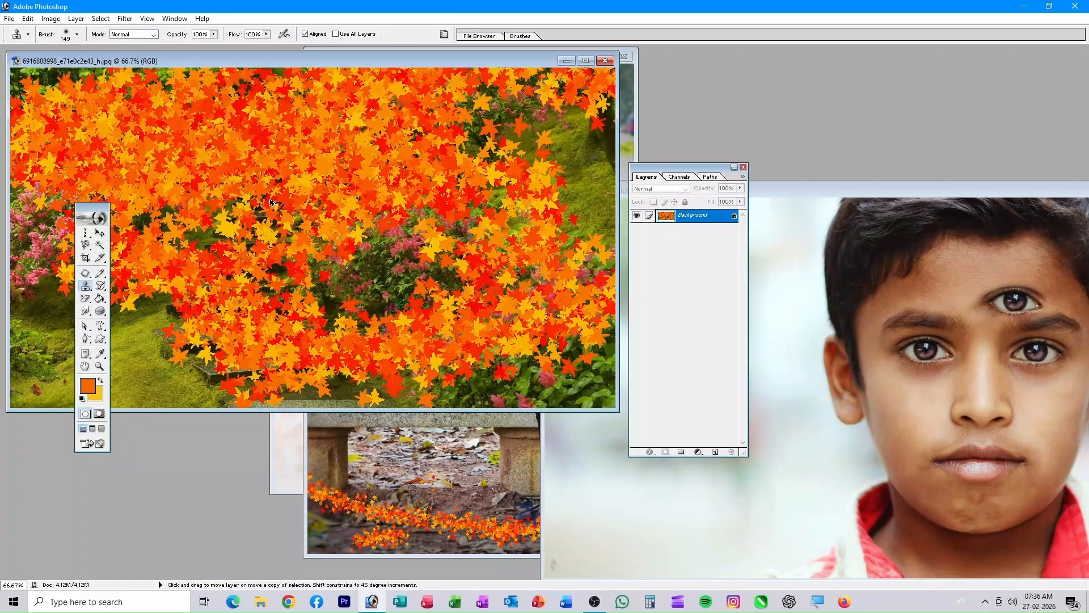
- Undo the leaves, then clone tree texture near the top and flowers over the lower-left moss
key(ctrl+alt+z)
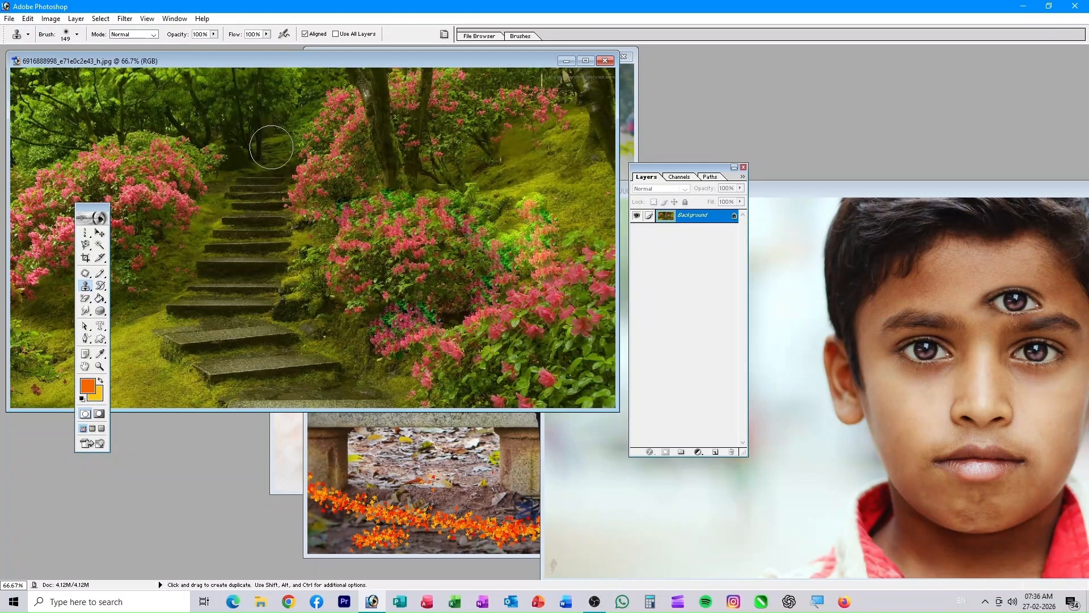
key(alt)
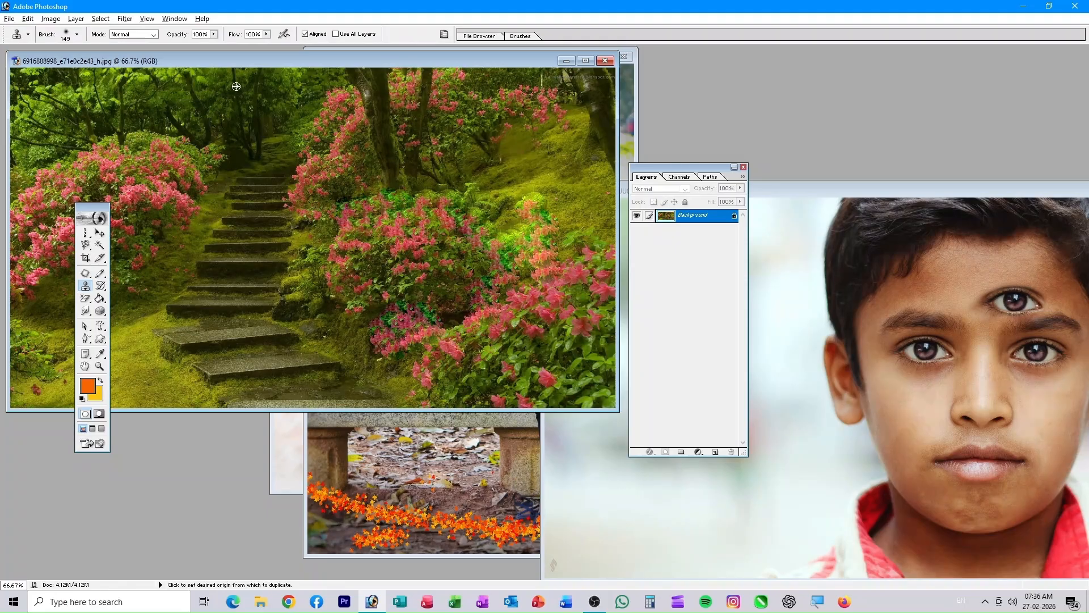
alt+click(239, 68)
mouse_move(510, 92)
mouse_down()
mouse_move(494, 113)
mouse_move(511, 102)
mouse_move(520, 162)
mouse_move(502, 81)
mouse_move(464, 102)
mouse_move(478, 160)
mouse_move(434, 94)
mouse_move(462, 164)
mouse_move(440, 89)
mouse_move(524, 130)
mouse_move(538, 164)
mouse_move(536, 113)
mouse_move(563, 107)
mouse_move(590, 133)
mouse_move(575, 79)
mouse_up()
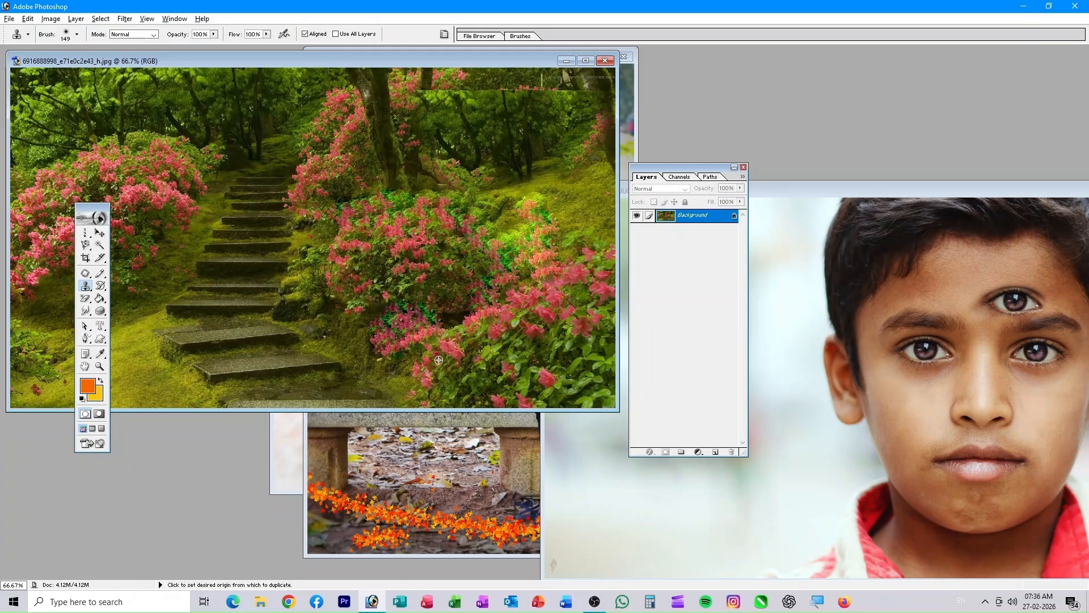
mouse_move(128, 360)
mouse_down()
mouse_move(138, 391)
mouse_move(141, 361)
mouse_move(160, 390)
mouse_move(156, 362)
mouse_move(175, 381)
mouse_move(142, 328)
mouse_move(145, 297)
mouse_move(150, 312)
mouse_move(140, 266)
mouse_move(138, 399)
mouse_up()
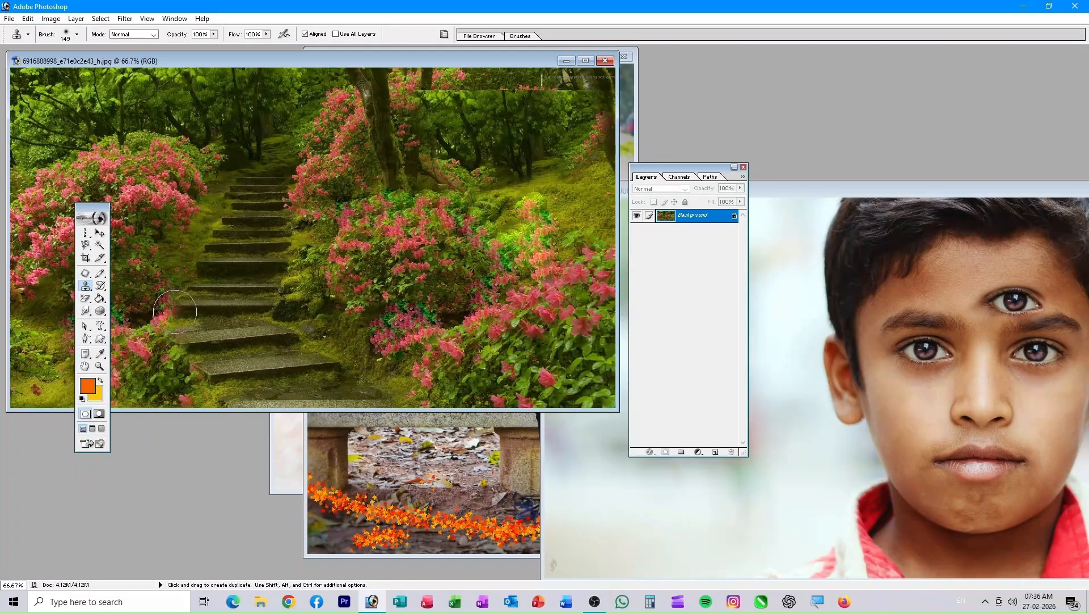
click(87, 298)
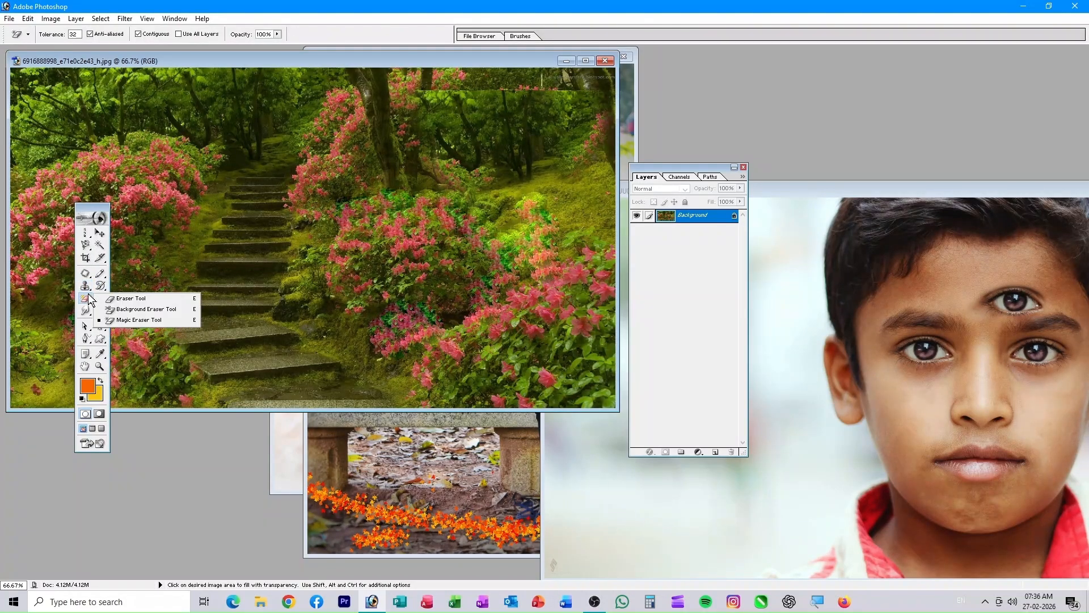
- Paint a glossy bubble pattern over the stairs with the Pattern Stamp Tool
click(85, 286)
click(143, 297)
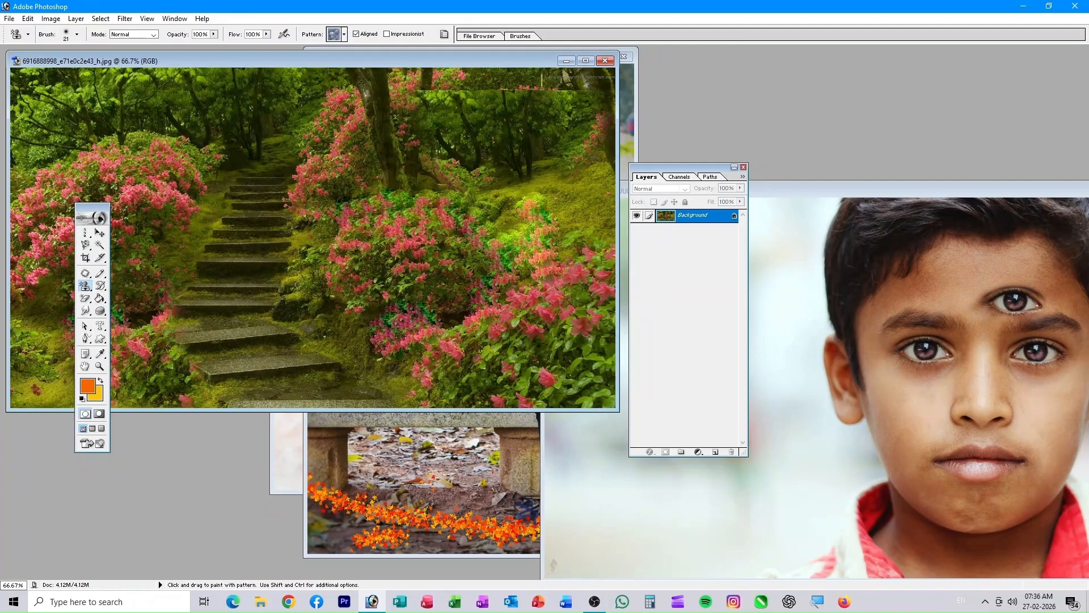
mouse_move(275, 199)
mouse_down()
mouse_move(363, 340)
mouse_move(187, 273)
mouse_move(420, 306)
mouse_move(441, 287)
mouse_move(385, 295)
mouse_up()
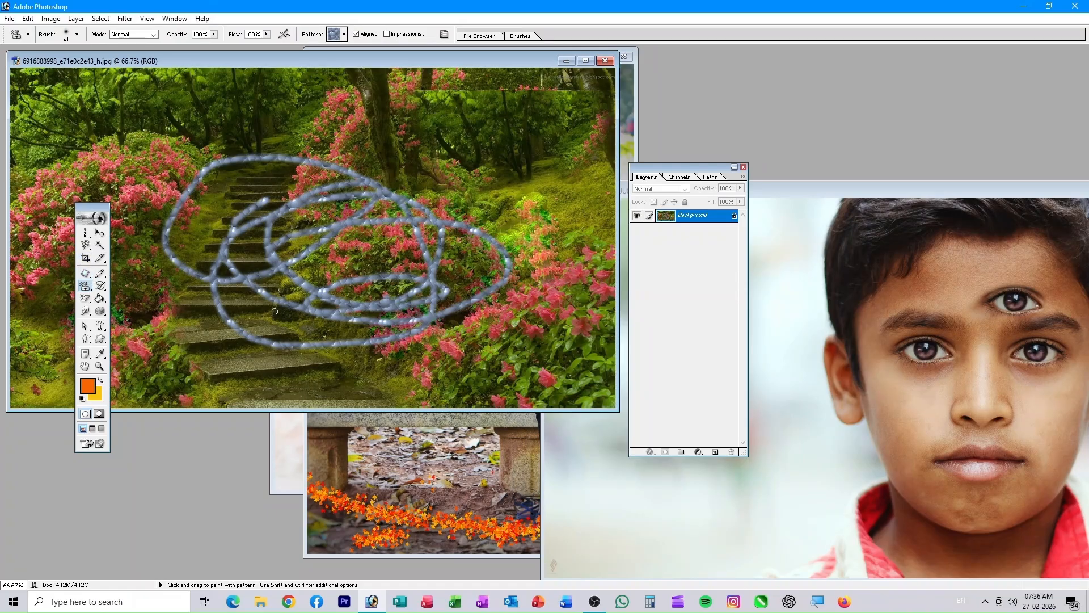
drag(102, 288, 160, 297)
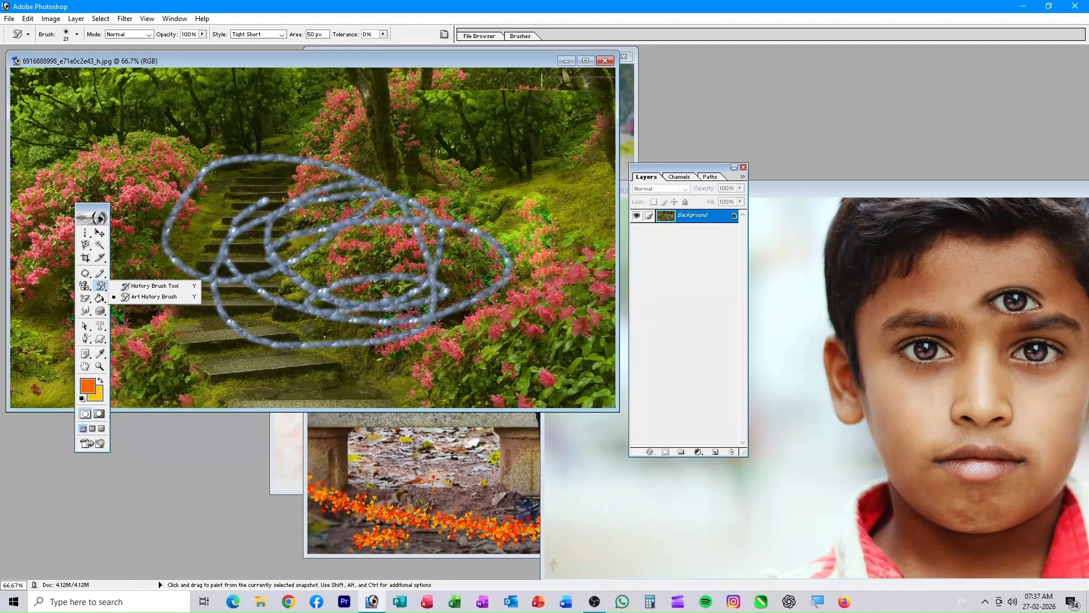
- With a 157 px History Brush, restore the garden photo's scribbled area and remove the boy's third eye
click(162, 286)
right_click(278, 202)
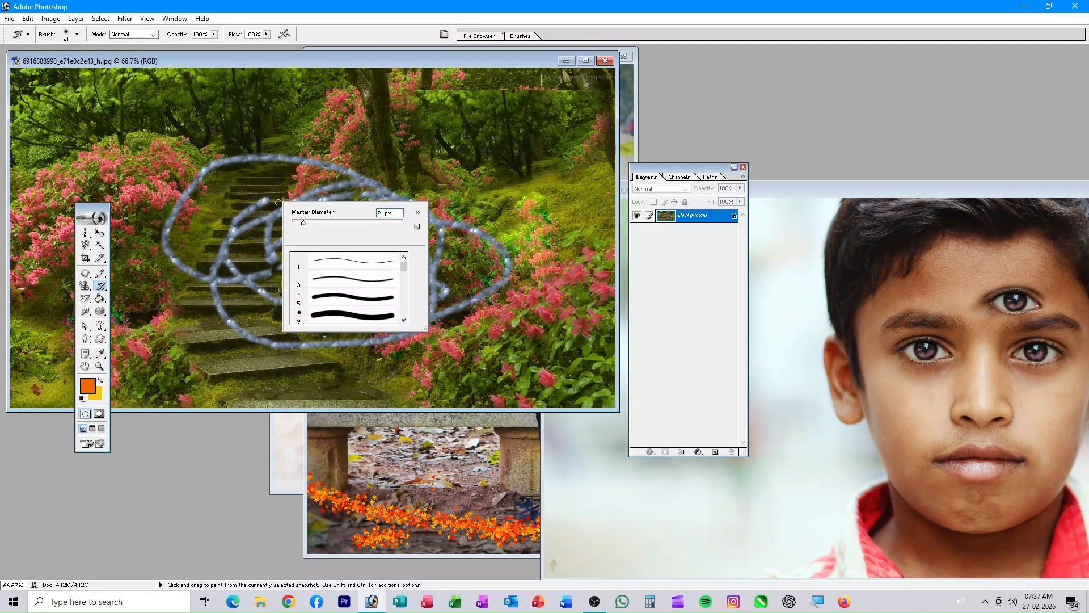
drag(304, 224, 364, 223)
mouse_move(335, 153)
mouse_down()
mouse_move(293, 221)
mouse_move(409, 267)
mouse_move(295, 334)
mouse_move(237, 340)
mouse_move(267, 152)
mouse_move(207, 176)
mouse_move(448, 136)
mouse_move(498, 291)
mouse_move(391, 196)
mouse_up()
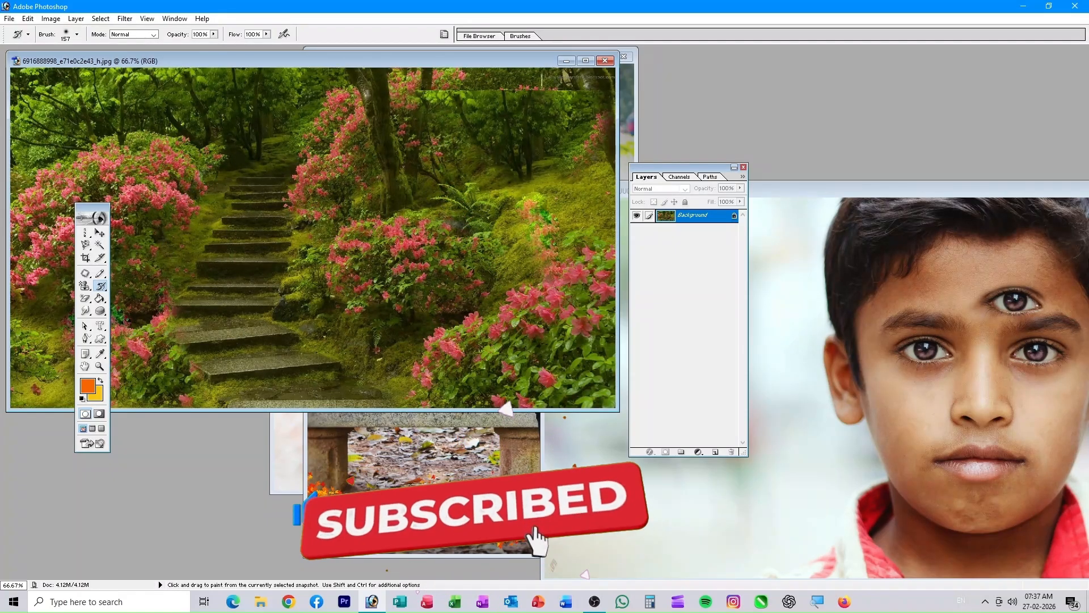
click(1024, 305)
mouse_move(1025, 305)
mouse_down()
mouse_move(990, 301)
mouse_move(1040, 294)
mouse_move(1010, 321)
mouse_move(1007, 281)
mouse_up()
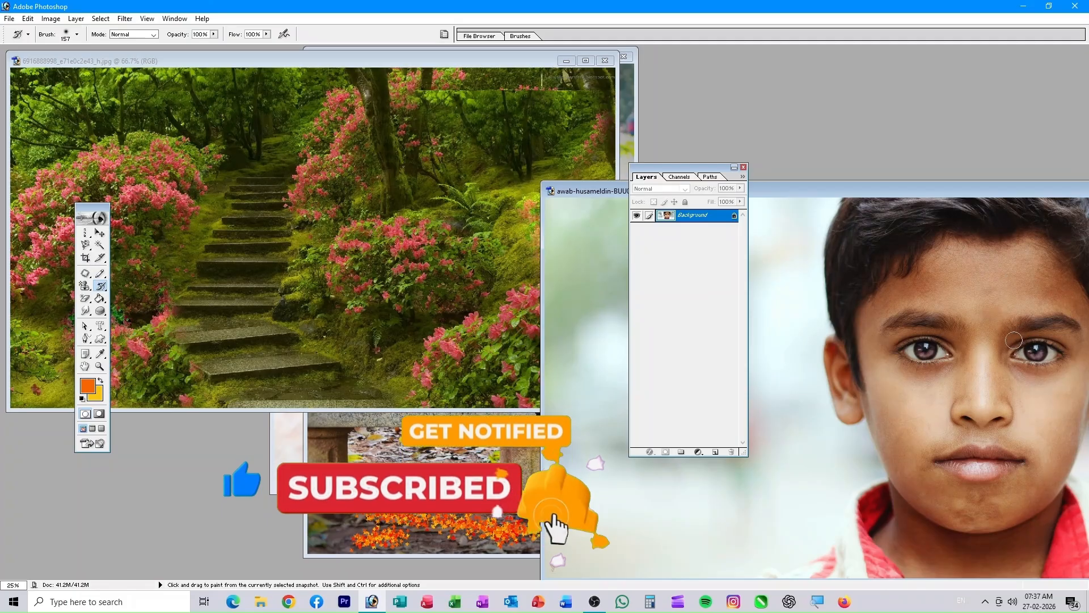
- Clear orange leaves around the man's hand in the couple photo and select the Art History Brush
click(428, 461)
mouse_move(462, 319)
mouse_down()
mouse_move(508, 264)
mouse_move(519, 294)
mouse_move(515, 207)
mouse_move(513, 243)
mouse_up()
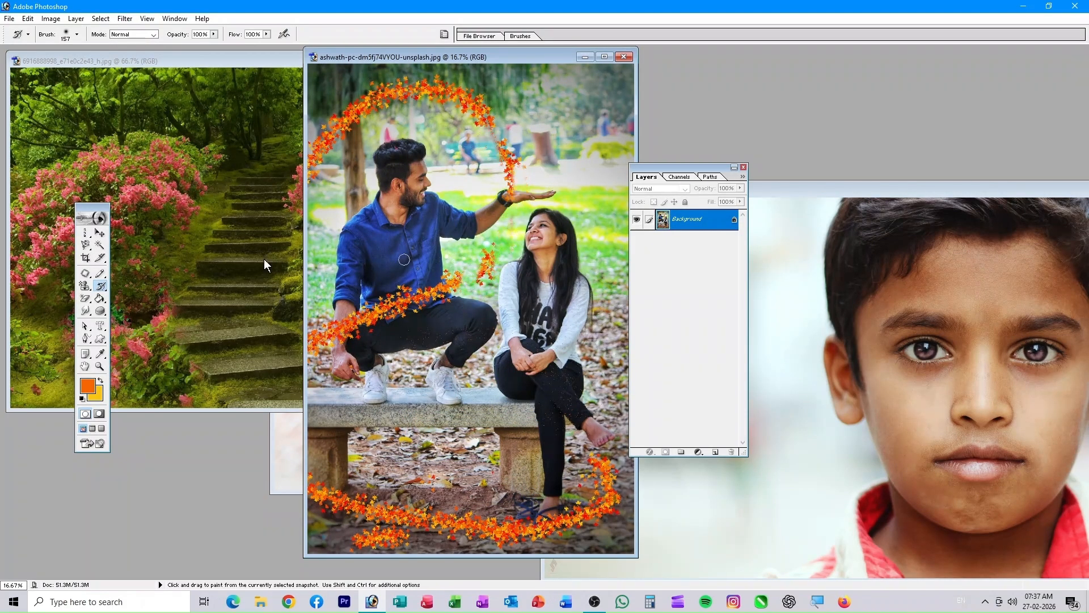
click(102, 287)
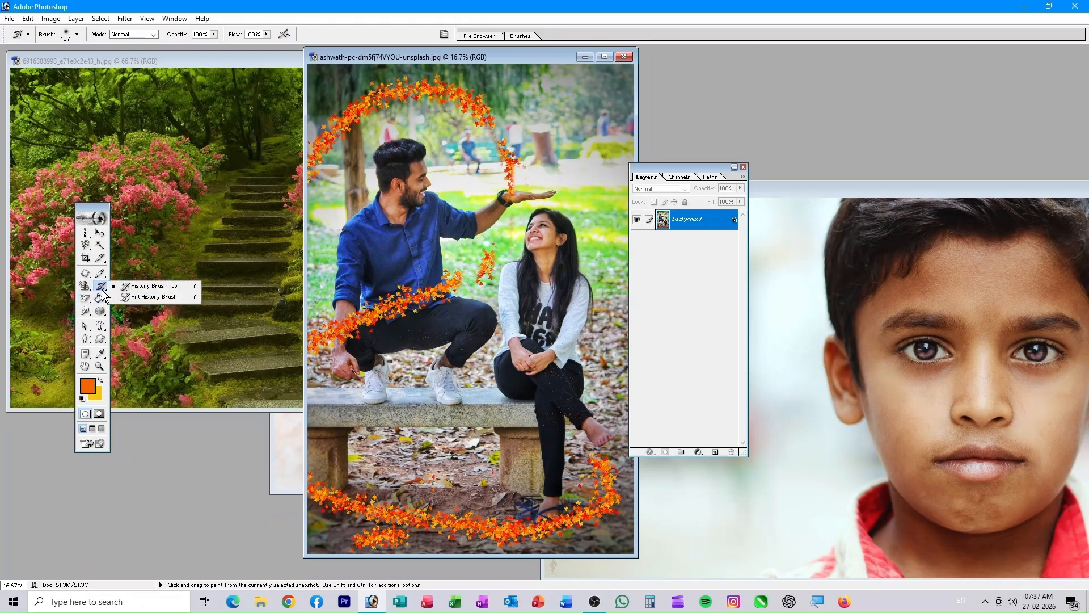
click(154, 297)
- Bring the boy's portrait forward and set the Art History Brush diameter to 312 px
drag(911, 196, 326, 70)
right_click(366, 161)
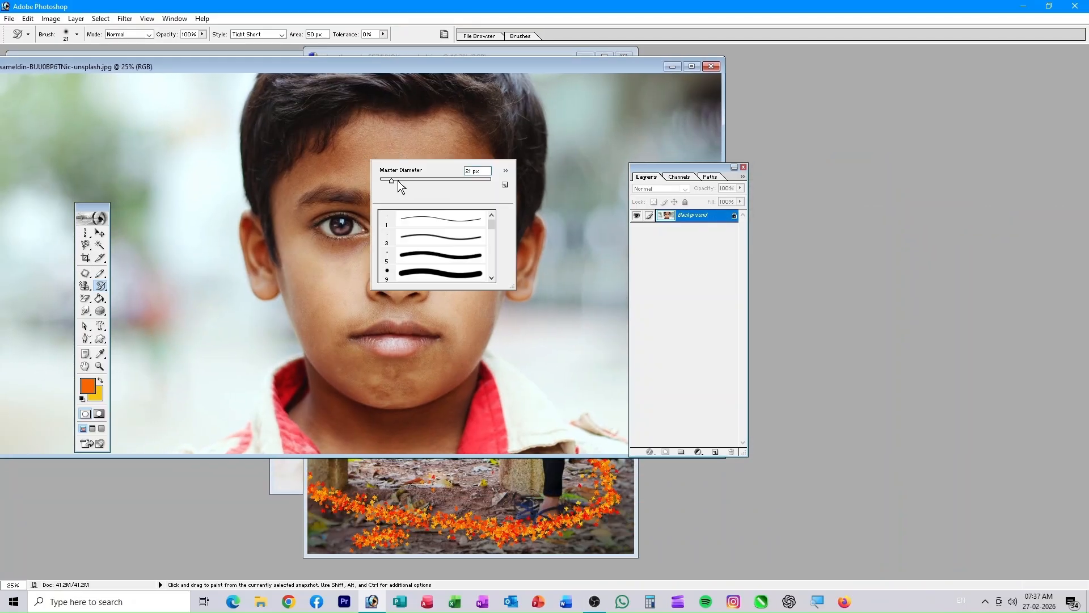
drag(392, 181, 425, 179)
click(418, 136)
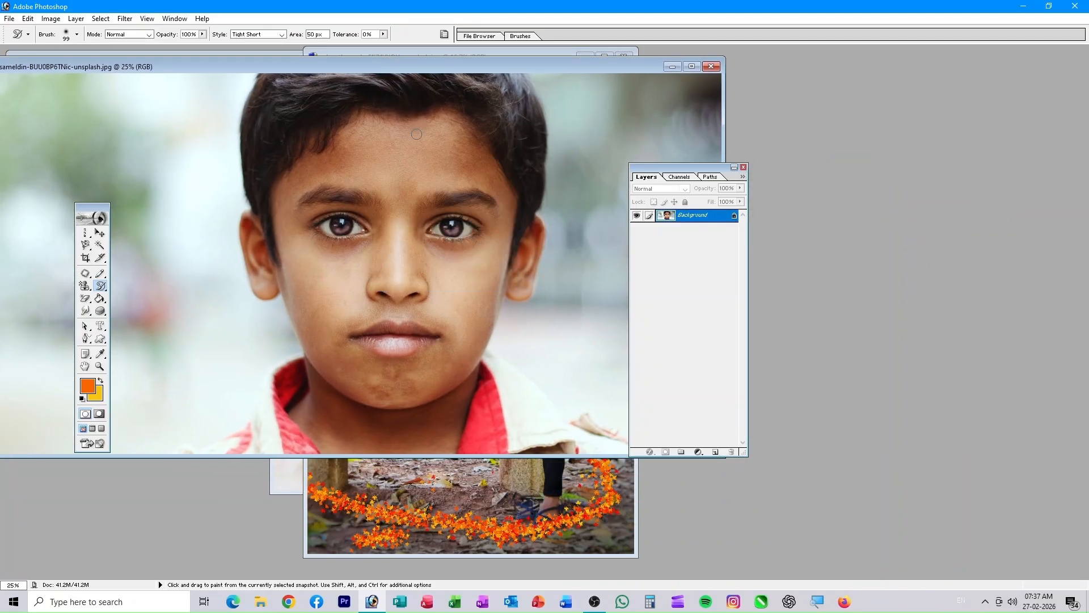
right_click(382, 181)
drag(453, 202, 487, 201)
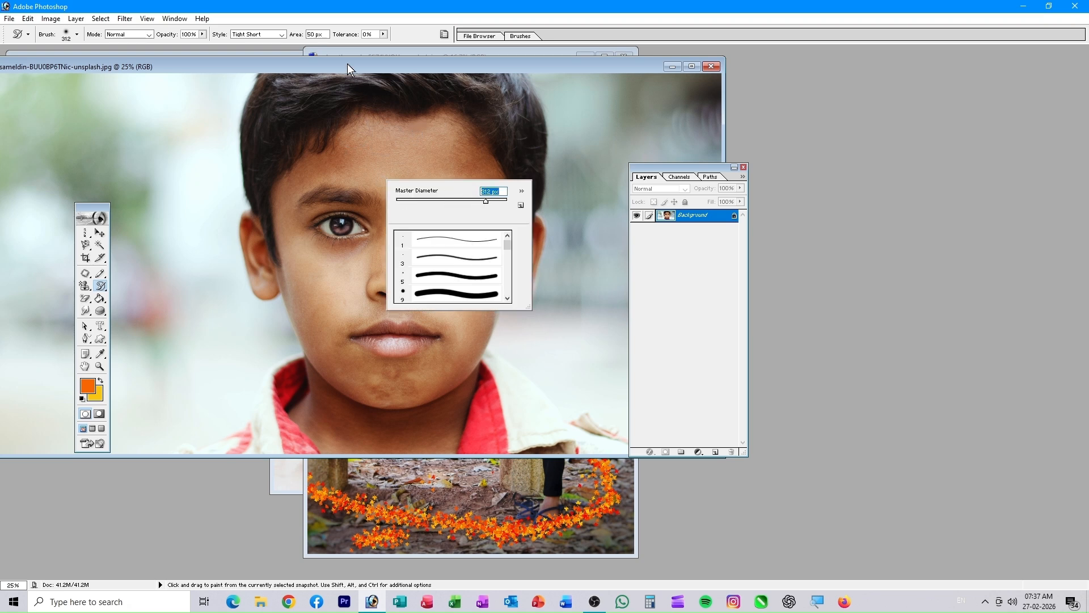
click(380, 147)
- Paint test strokes over the boy's face and collar, set opacity to 39%, then undo them
mouse_move(396, 151)
mouse_down()
mouse_move(411, 236)
mouse_move(397, 363)
mouse_move(425, 122)
mouse_move(335, 221)
mouse_move(406, 360)
mouse_up()
drag(318, 388, 243, 377)
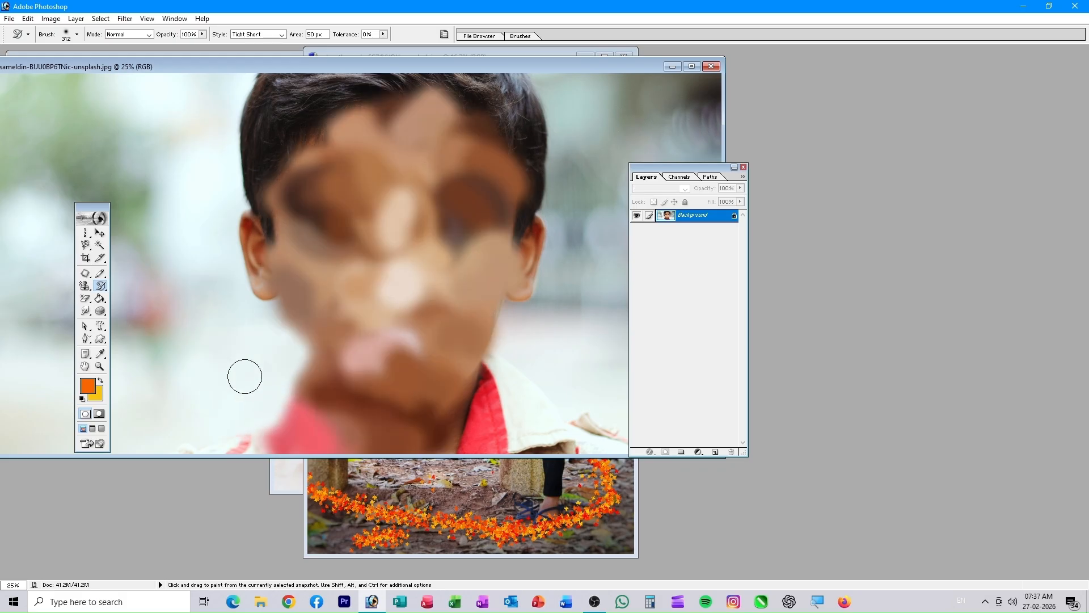
click(203, 34)
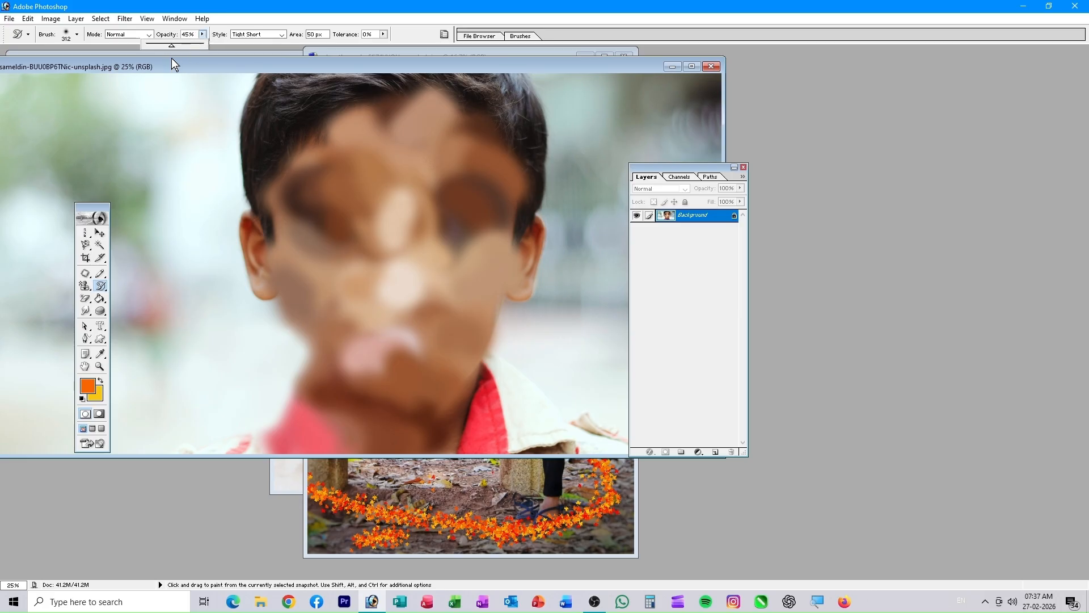
key(ctrl+alt+z)
key(ctrl+alt+z)
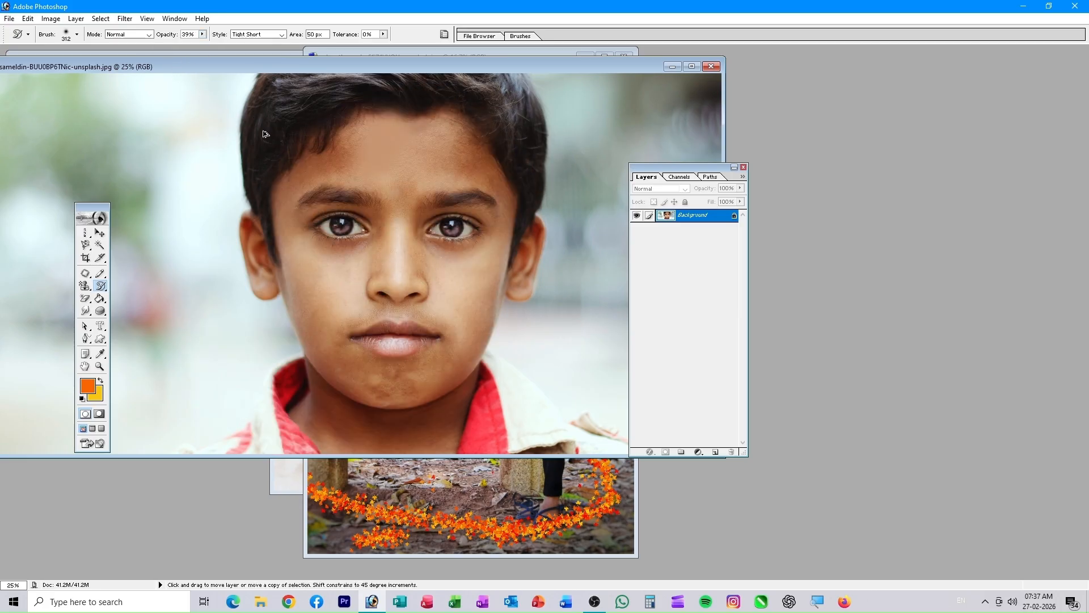
- Blur the boy's face with Art History strokes, setting tolerance and area to 30
mouse_move(345, 188)
mouse_down()
mouse_move(432, 236)
mouse_move(346, 258)
mouse_move(491, 178)
mouse_move(312, 313)
mouse_move(462, 367)
mouse_move(544, 223)
mouse_up()
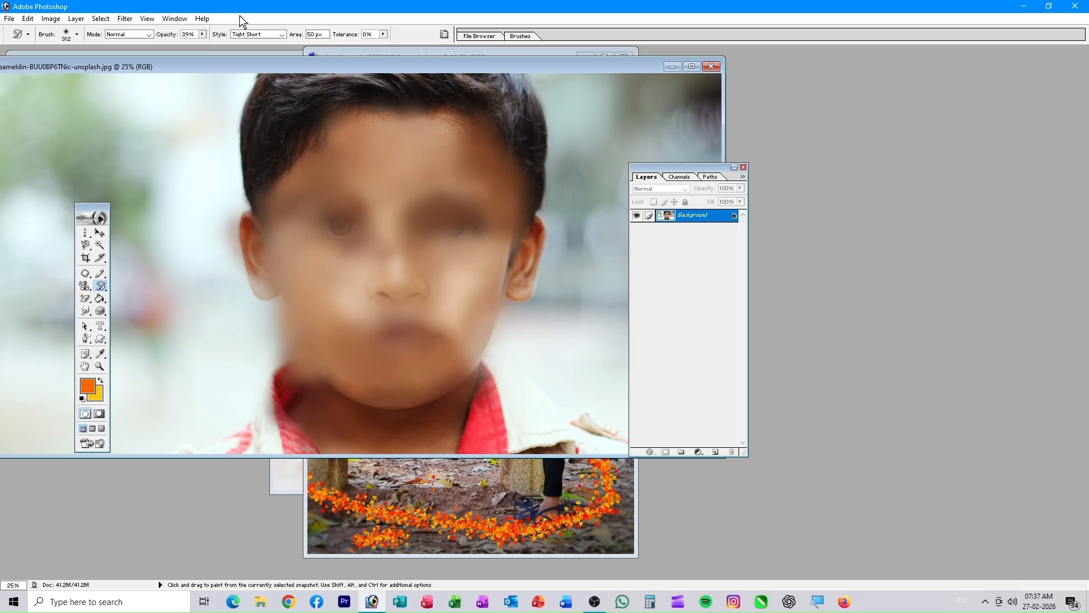
drag(386, 36, 393, 45)
mouse_move(405, 196)
mouse_down()
mouse_move(381, 263)
mouse_move(377, 204)
mouse_move(352, 269)
mouse_up()
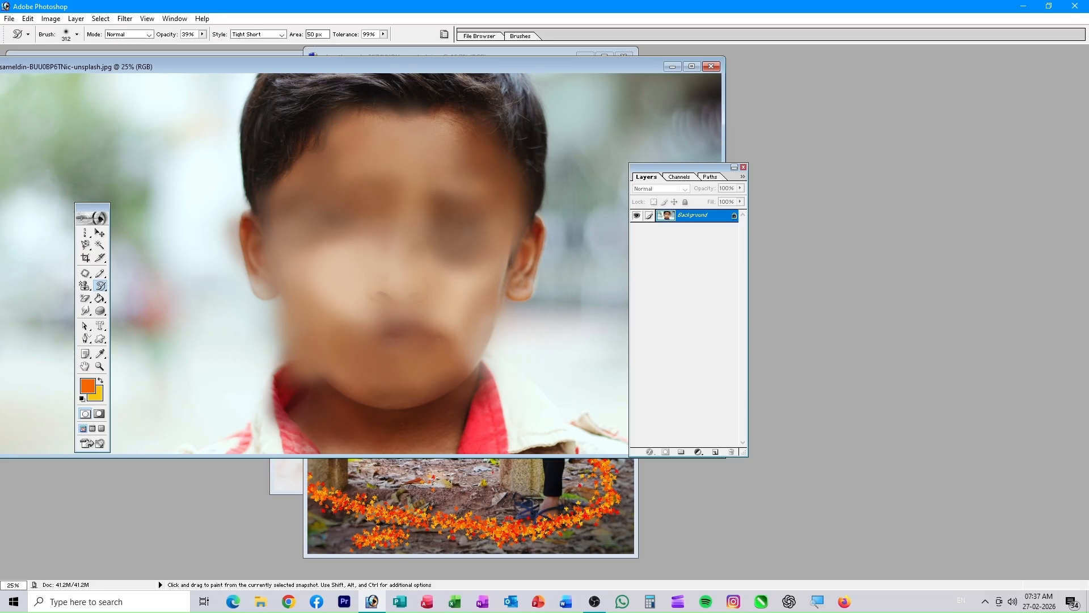
text(30)
key(ctrl+alt+z)
key(ctrl+alt+z)
mouse_move(410, 177)
mouse_down()
mouse_move(409, 166)
mouse_move(448, 227)
mouse_move(500, 392)
mouse_move(313, 360)
mouse_move(448, 122)
mouse_move(409, 238)
mouse_move(363, 162)
mouse_move(295, 420)
mouse_up()
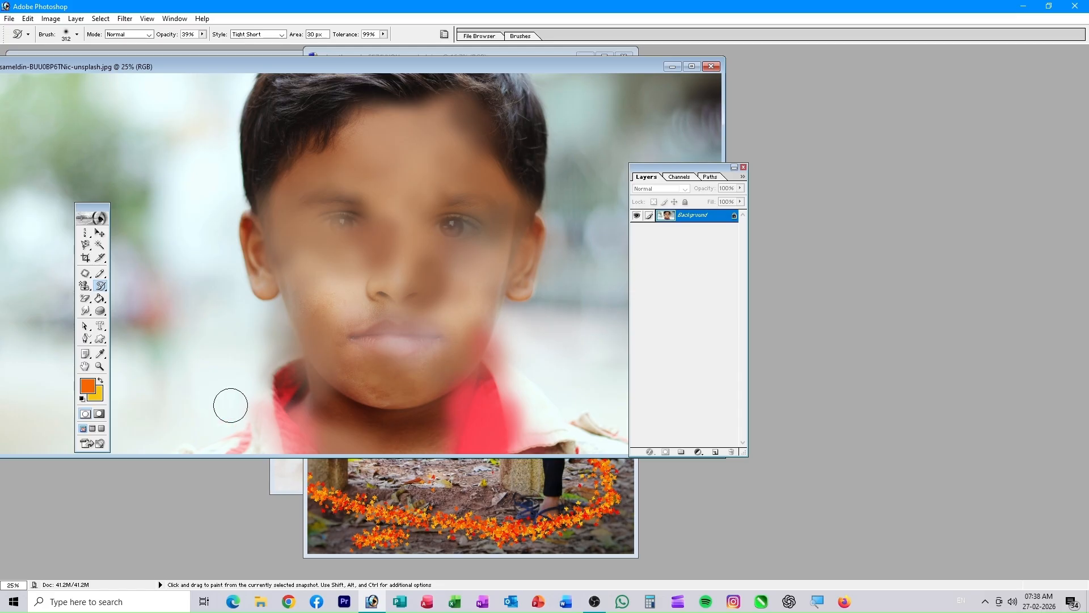
- Dab small light strokes from cheek to nose with a 5 px brush, then pick the 82 px Eraser
click(77, 35)
click(55, 143)
mouse_move(275, 247)
mouse_down()
mouse_move(269, 267)
mouse_move(442, 274)
mouse_up()
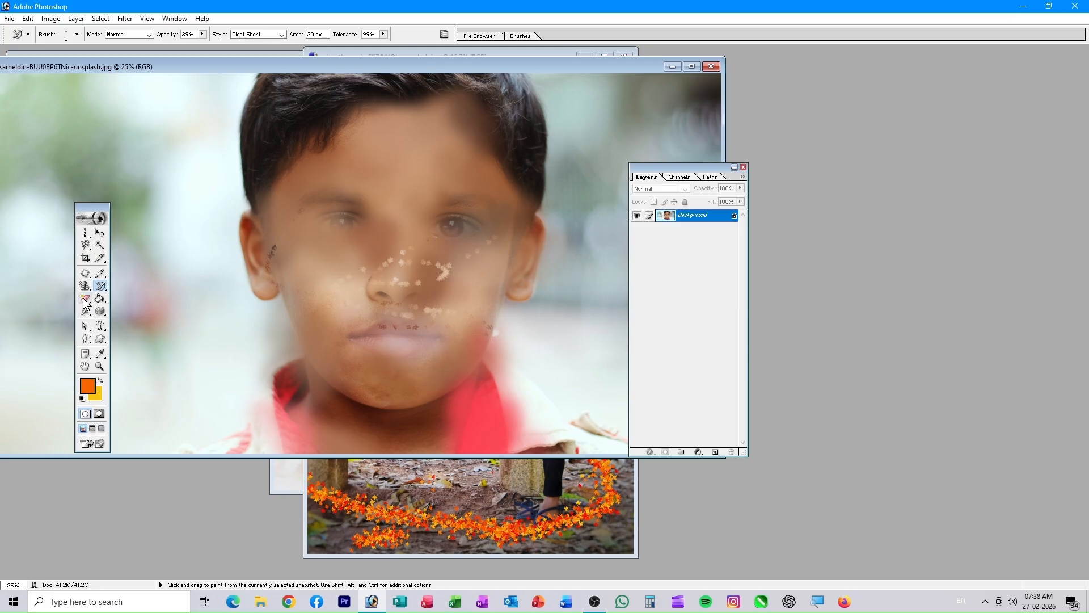
drag(84, 298, 126, 299)
right_click(441, 227)
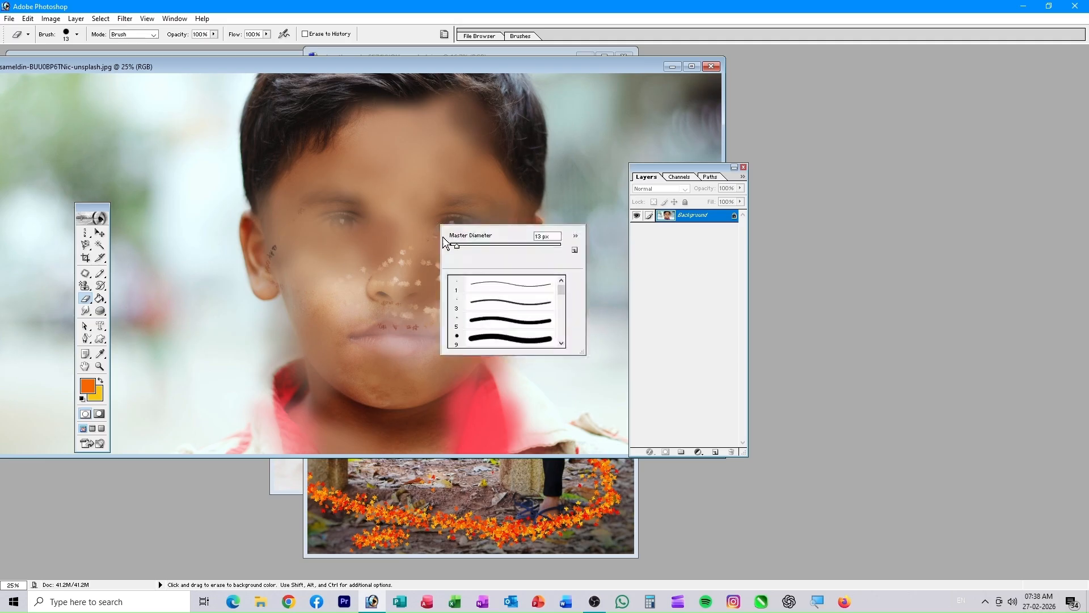
- Erase a zigzag across the boy's face, then Background-Erase around his cheek and mouth
key(Return)
click(330, 206)
mouse_move(362, 200)
mouse_down()
mouse_move(405, 230)
mouse_move(285, 283)
mouse_move(360, 353)
mouse_move(390, 275)
mouse_move(311, 359)
mouse_up()
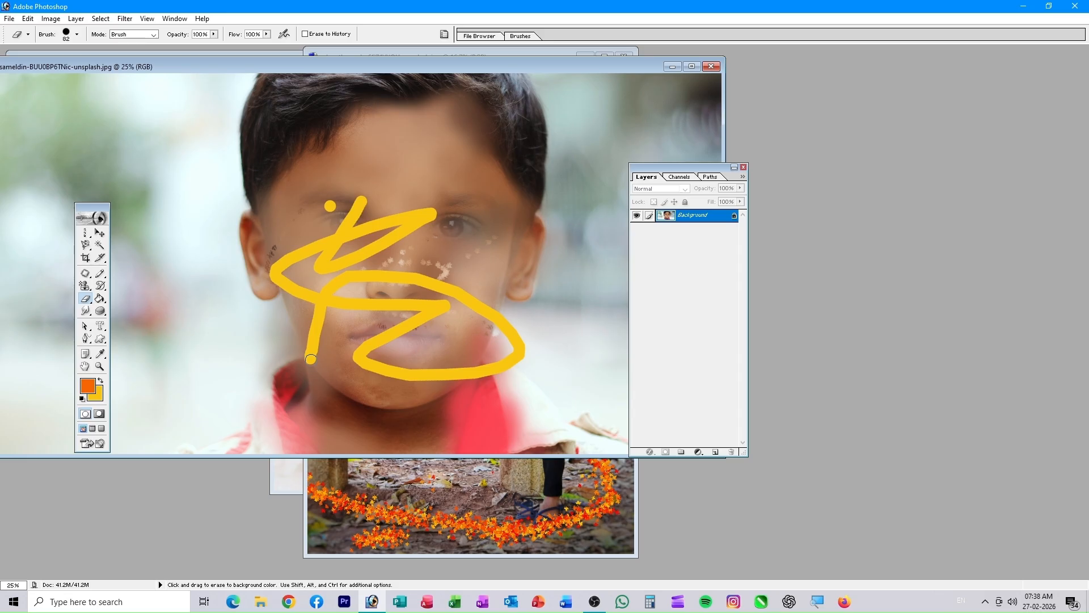
mouse_move(85, 299)
mouse_down()
mouse_move(155, 322)
mouse_move(149, 311)
mouse_move(249, 328)
mouse_up()
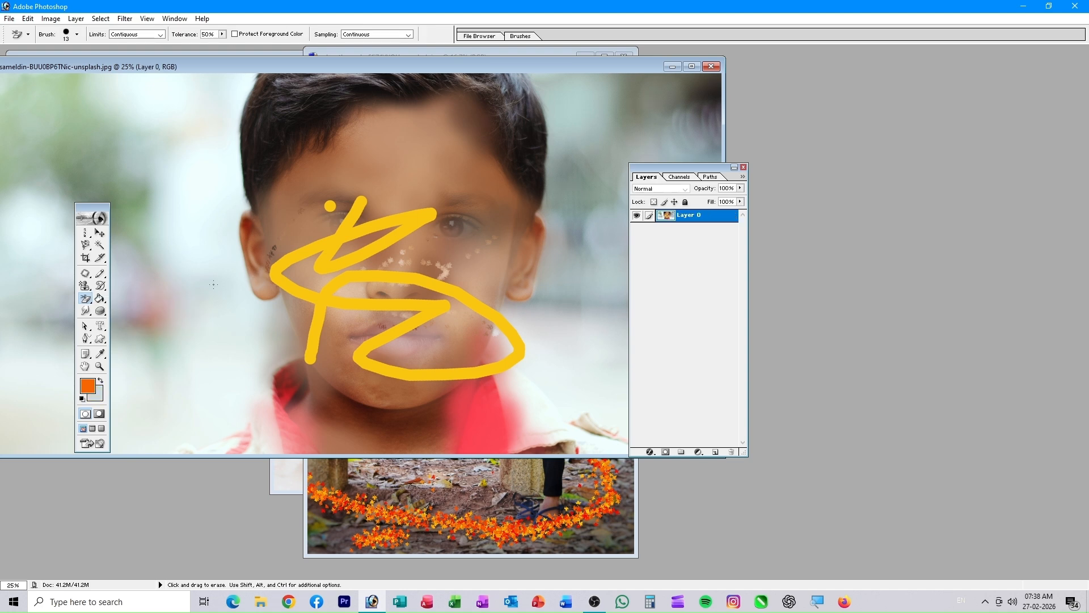
drag(171, 344, 371, 329)
- Bring the couple photo forward and erase background streaks under the bench
click(491, 534)
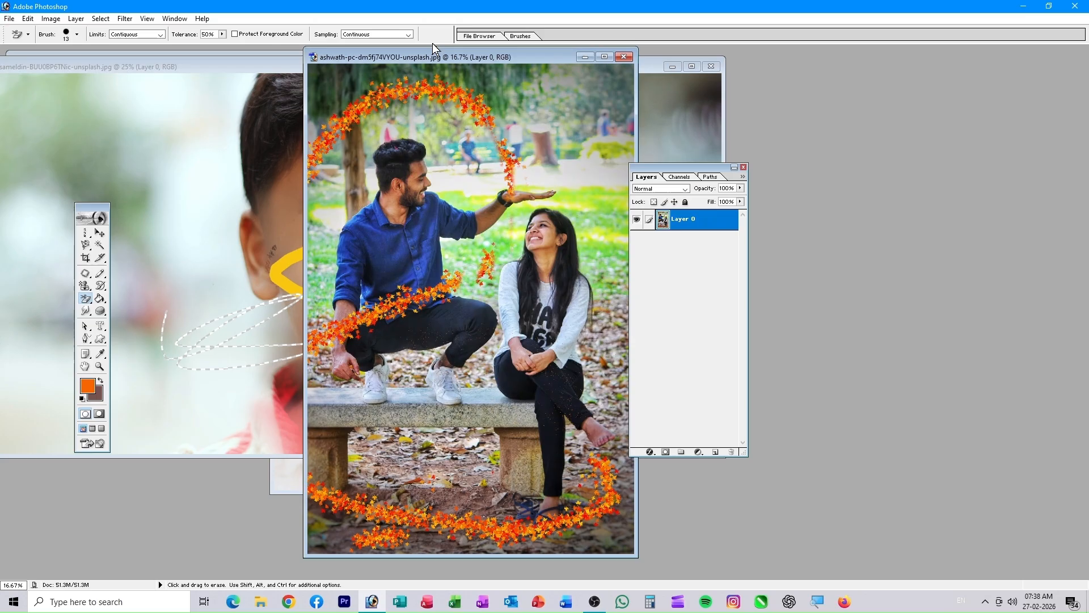
drag(433, 56, 318, 101)
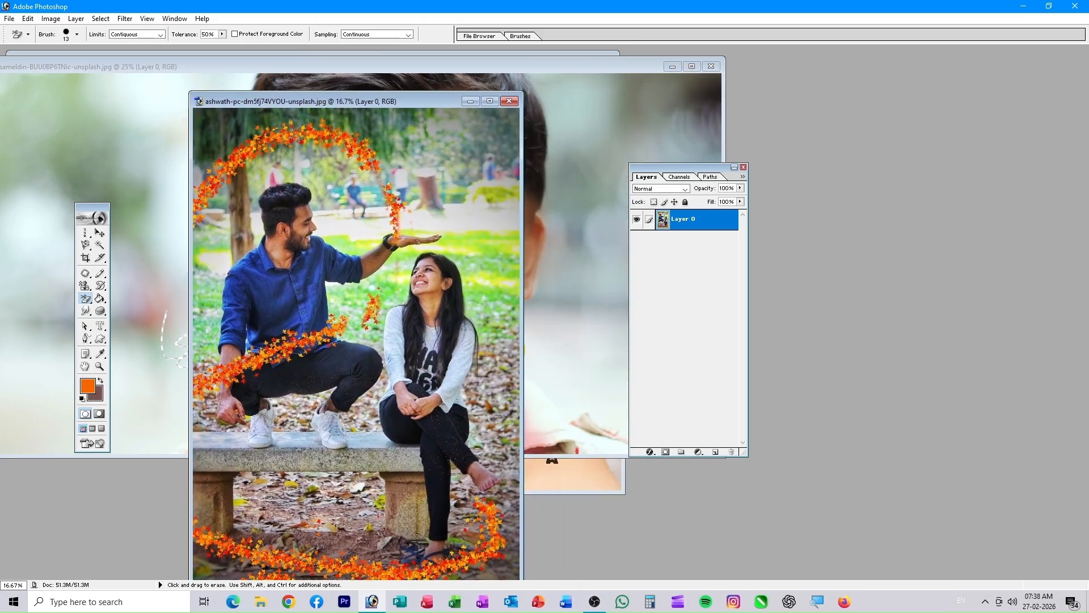
drag(368, 561, 382, 473)
mouse_move(315, 513)
mouse_down()
mouse_move(369, 484)
mouse_move(346, 472)
mouse_move(419, 451)
mouse_up()
- Erase round spots under the bench with a 138 px eraser, then select the soccer-ball file to open
right_click(346, 472)
key(Return)
click(329, 509)
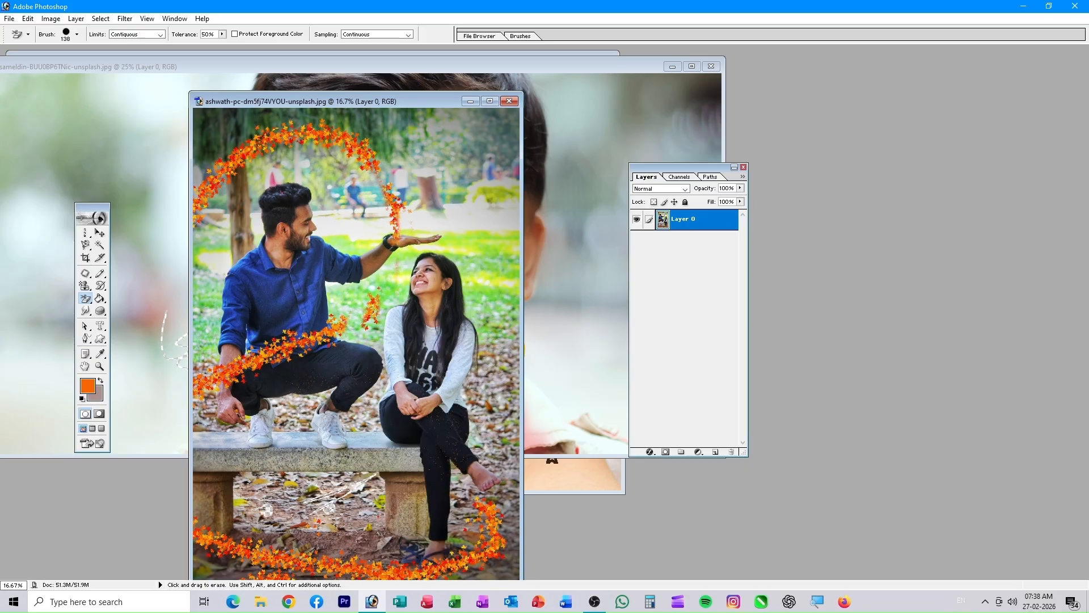
click(400, 481)
click(405, 504)
key(ctrl+o)
click(531, 166)
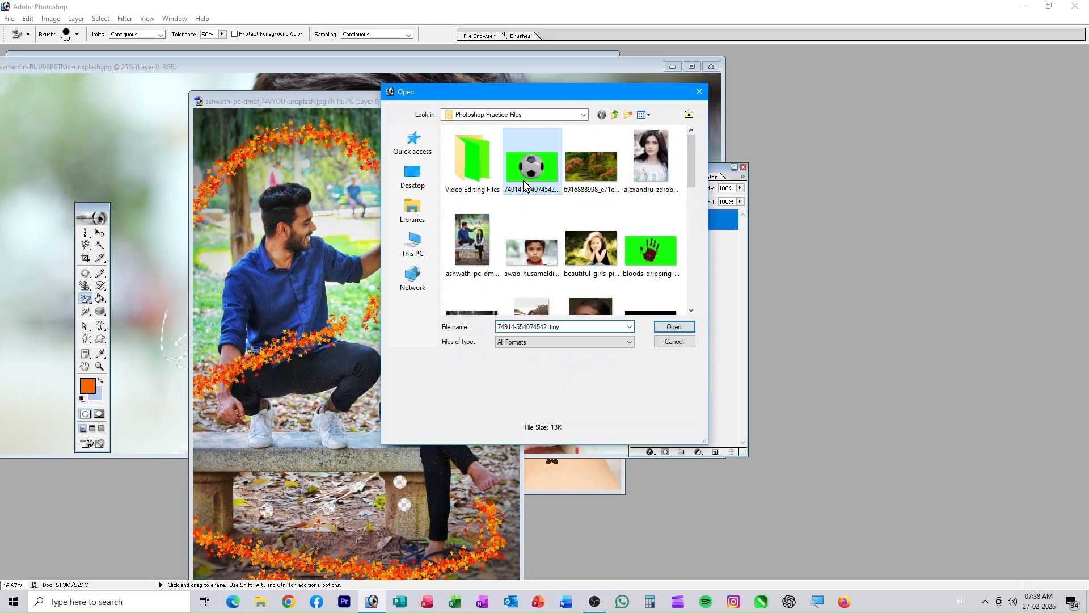
- Open the soccer-ball image and dab away its green background with the Background Eraser
click(671, 327)
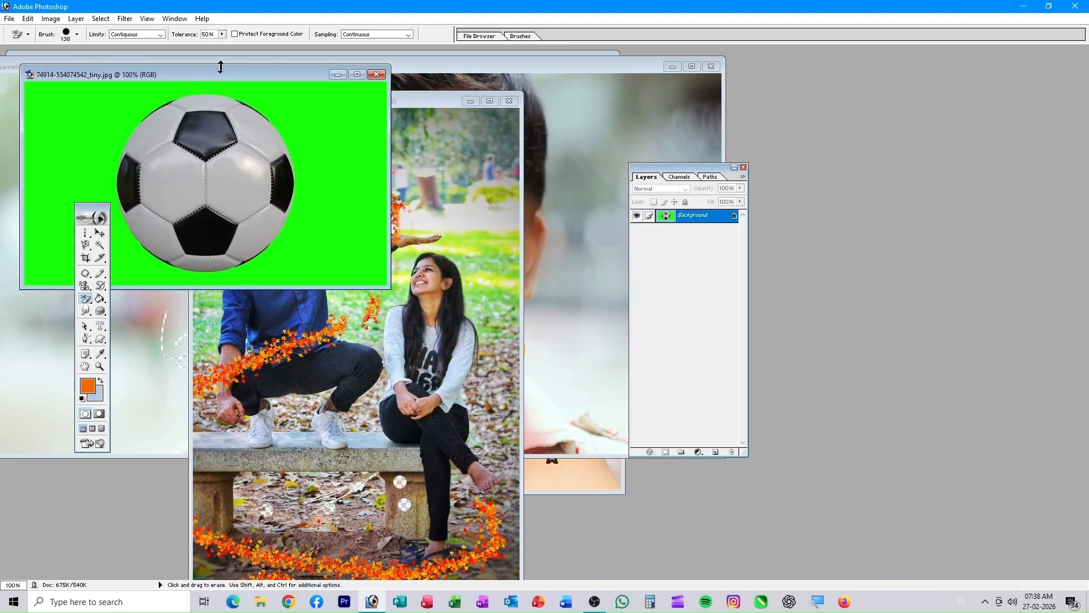
drag(220, 75, 499, 122)
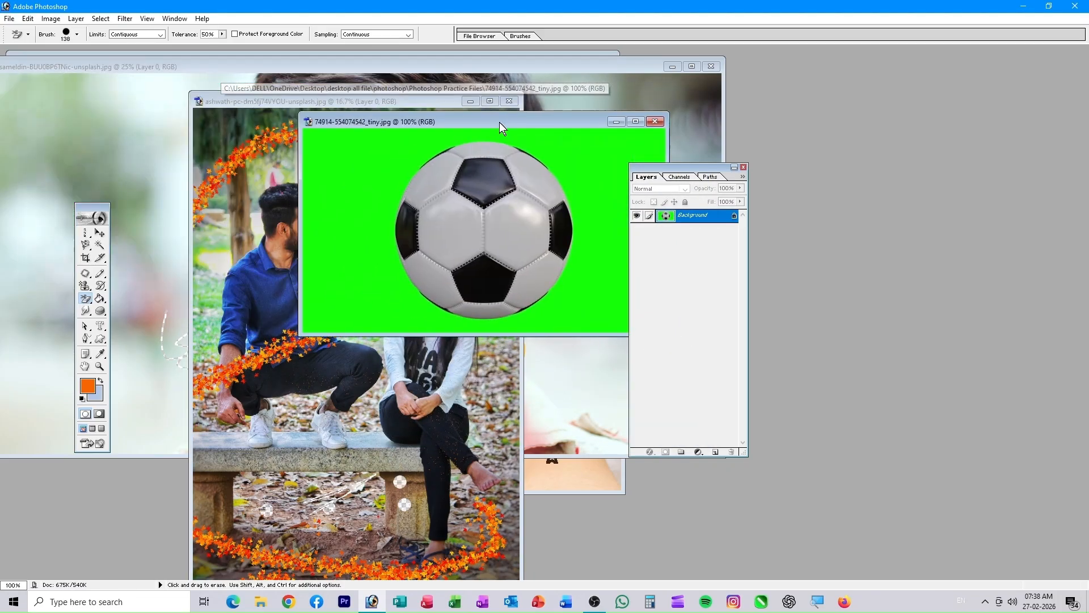
click(363, 170)
click(366, 265)
click(337, 234)
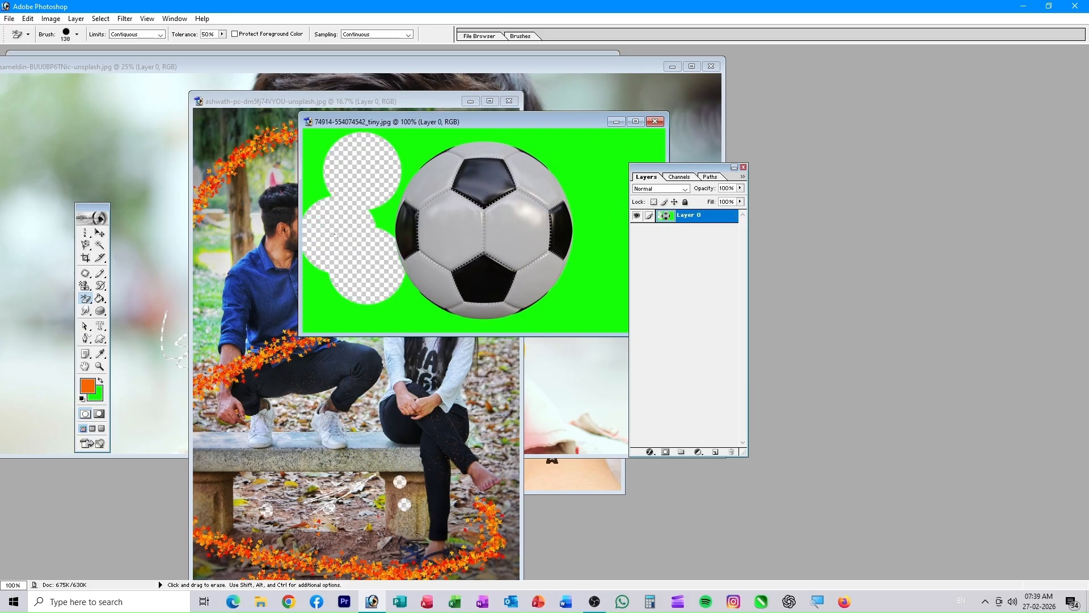
click(384, 213)
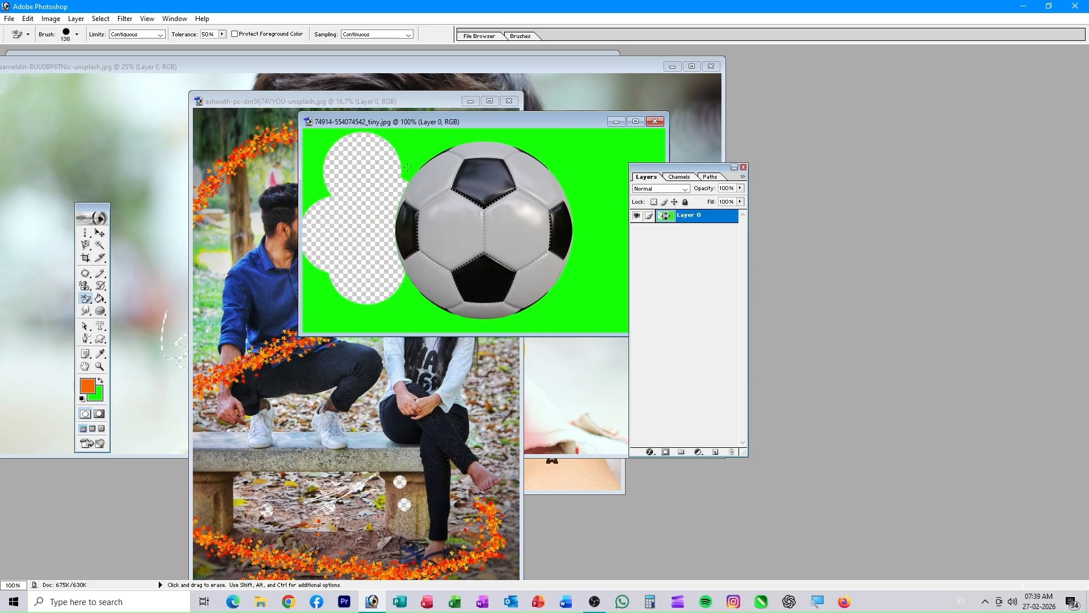
click(422, 139)
click(315, 139)
click(305, 201)
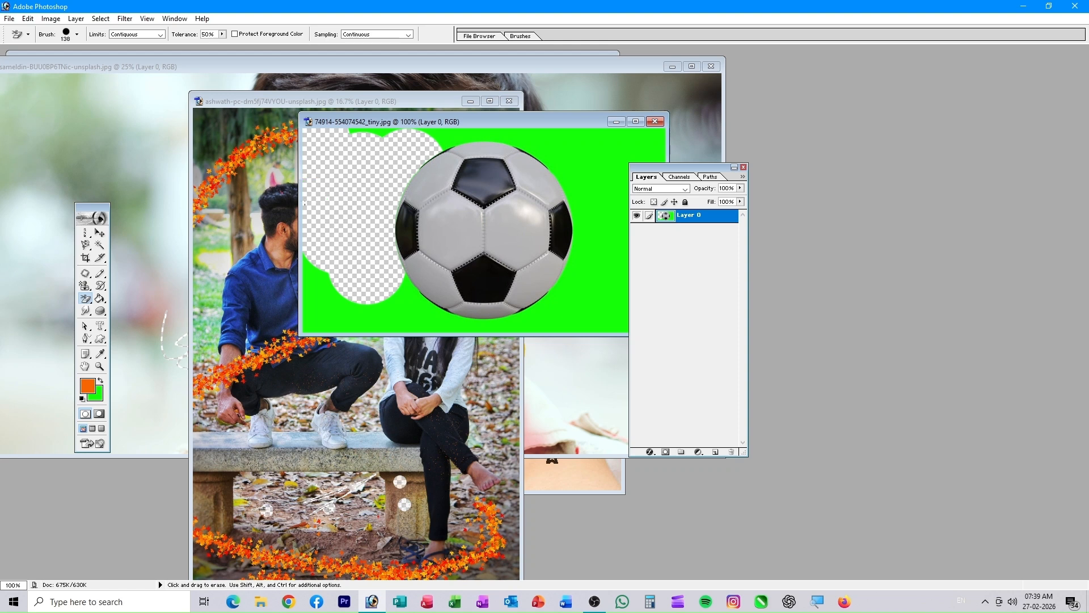
click(398, 314)
click(326, 305)
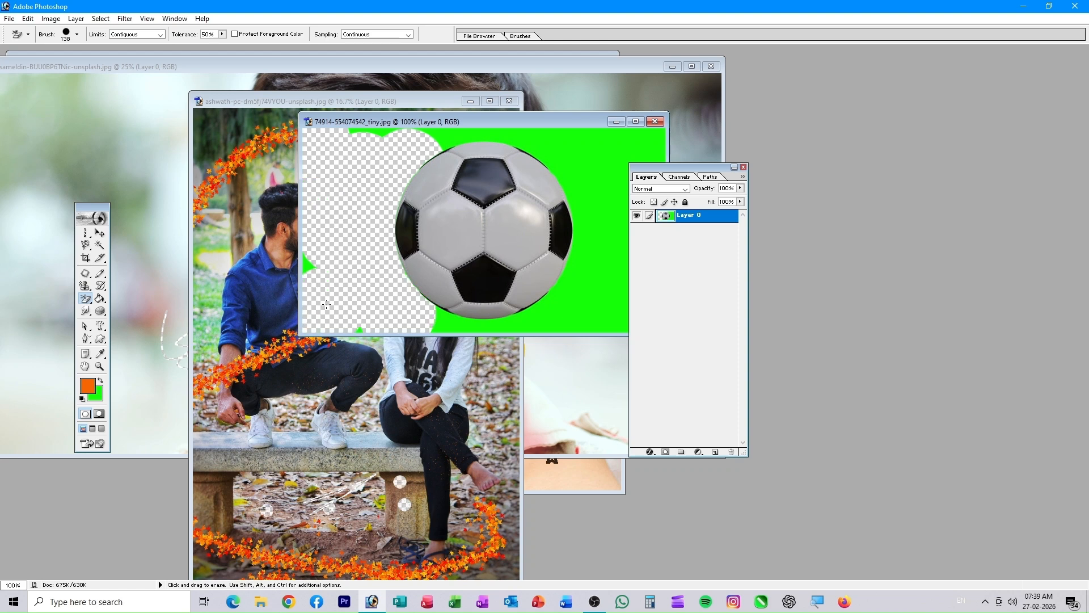
- Remove the remaining green with the Magic Eraser and make the strip above the couple's bench transparent
mouse_move(89, 305)
mouse_down()
mouse_move(134, 325)
mouse_move(182, 325)
mouse_up()
click(618, 189)
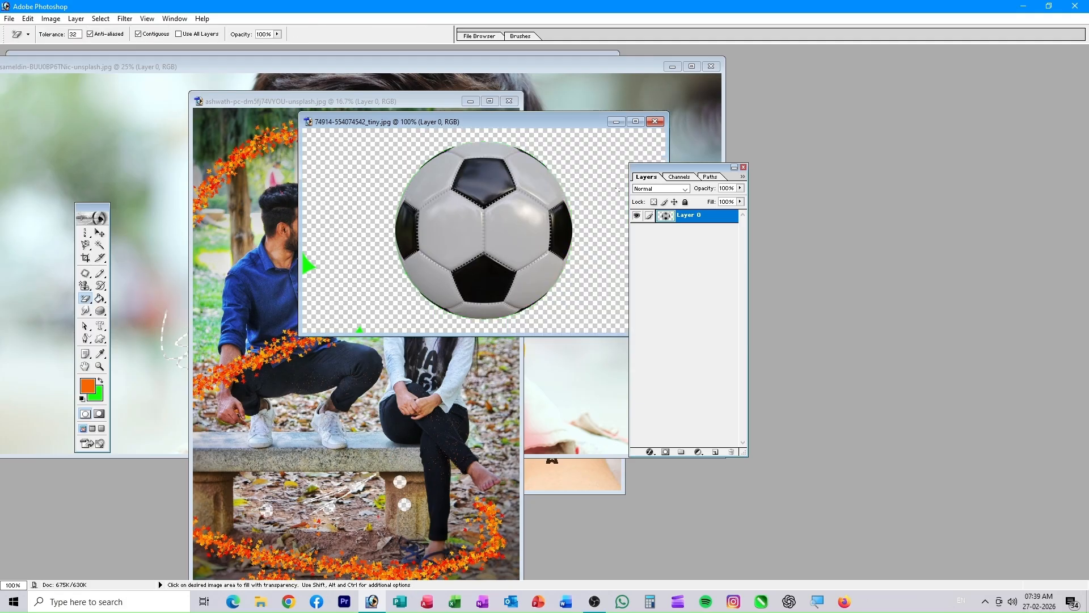
click(359, 450)
click(366, 445)
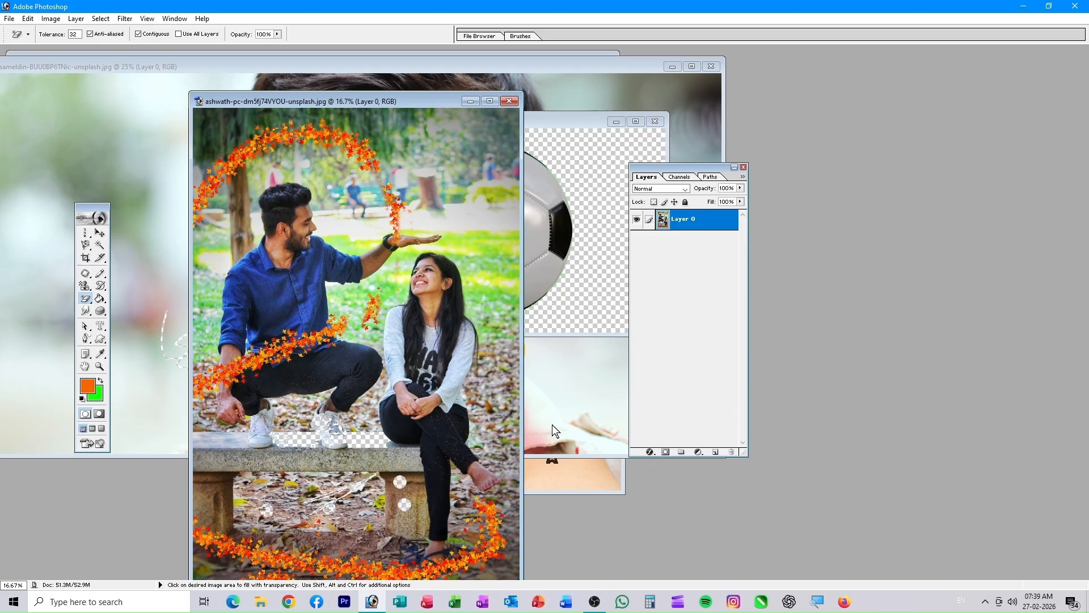
- Erase skin areas of the boy's face to transparency with Magic Eraser and Eraser
click(569, 472)
click(497, 340)
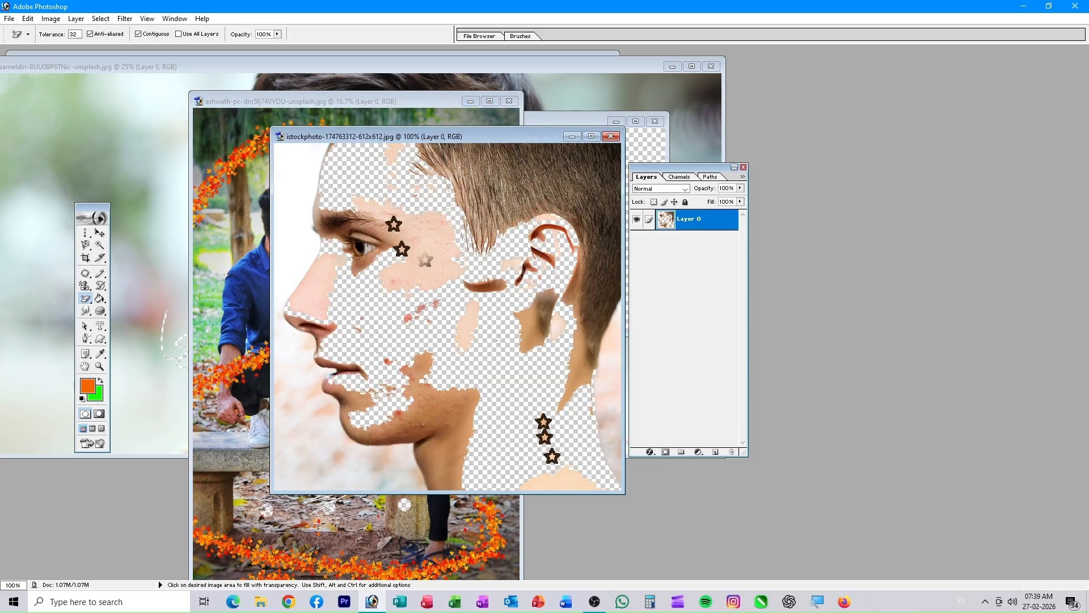
click(85, 299)
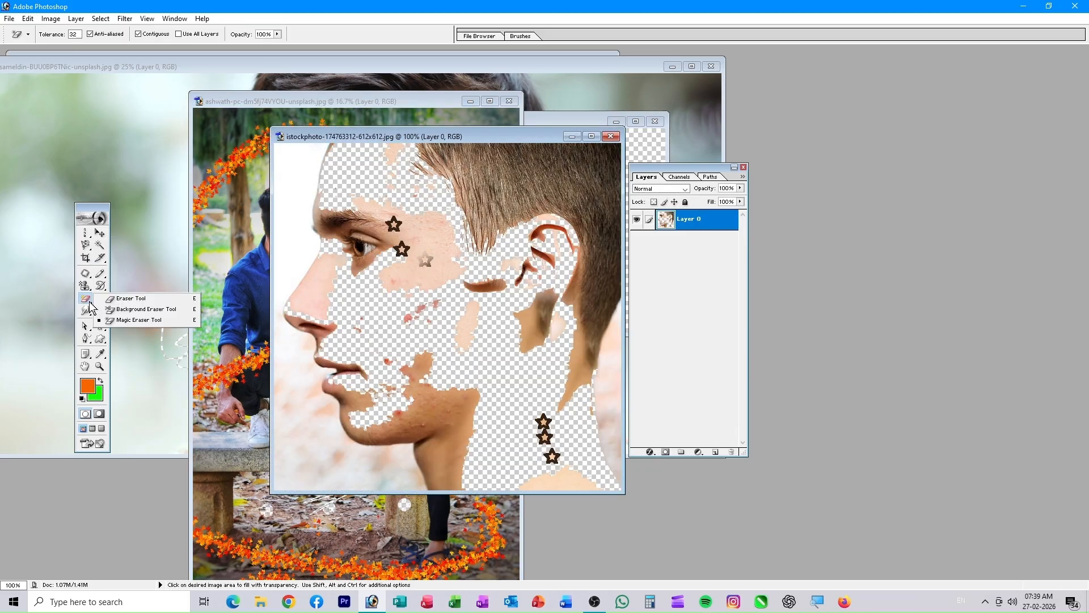
click(132, 298)
mouse_move(425, 259)
mouse_down()
mouse_move(417, 363)
mouse_move(363, 255)
mouse_move(385, 336)
mouse_up()
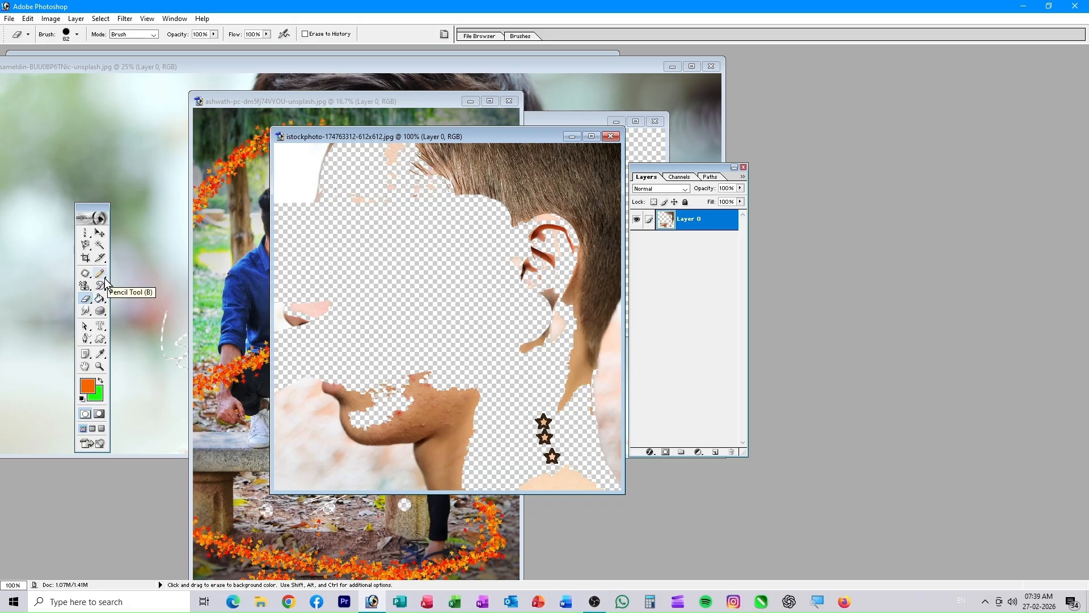
- Paint the original face back over the erased areas with the History Brush
drag(105, 290, 130, 287)
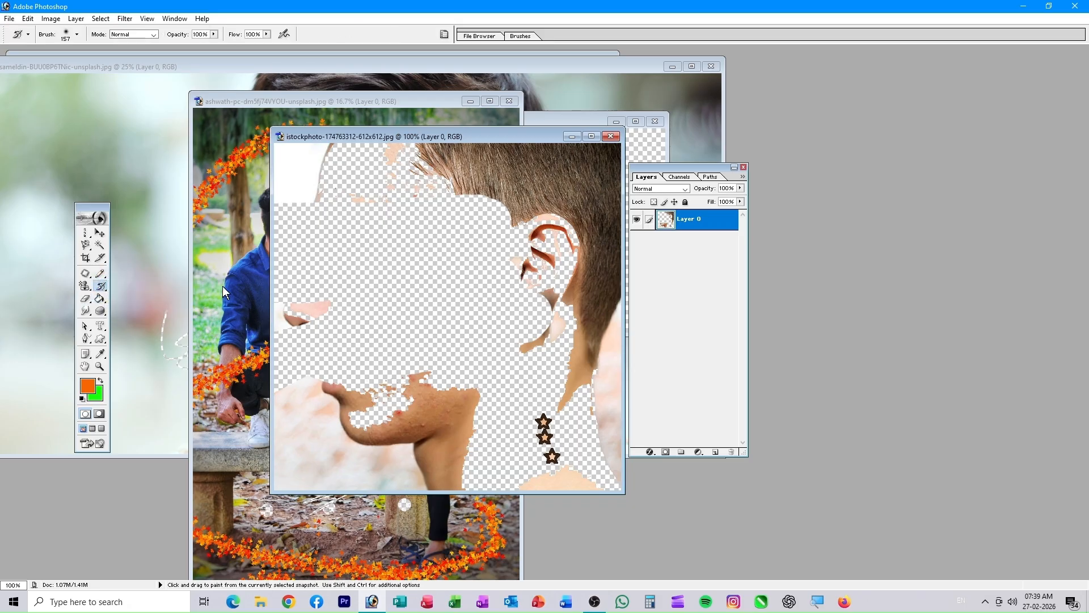
mouse_move(419, 209)
mouse_down()
mouse_move(502, 228)
mouse_move(347, 246)
mouse_move(547, 386)
mouse_move(499, 340)
mouse_move(527, 448)
mouse_move(573, 448)
mouse_move(548, 397)
mouse_move(431, 454)
mouse_move(307, 306)
mouse_move(363, 193)
mouse_move(318, 324)
mouse_up()
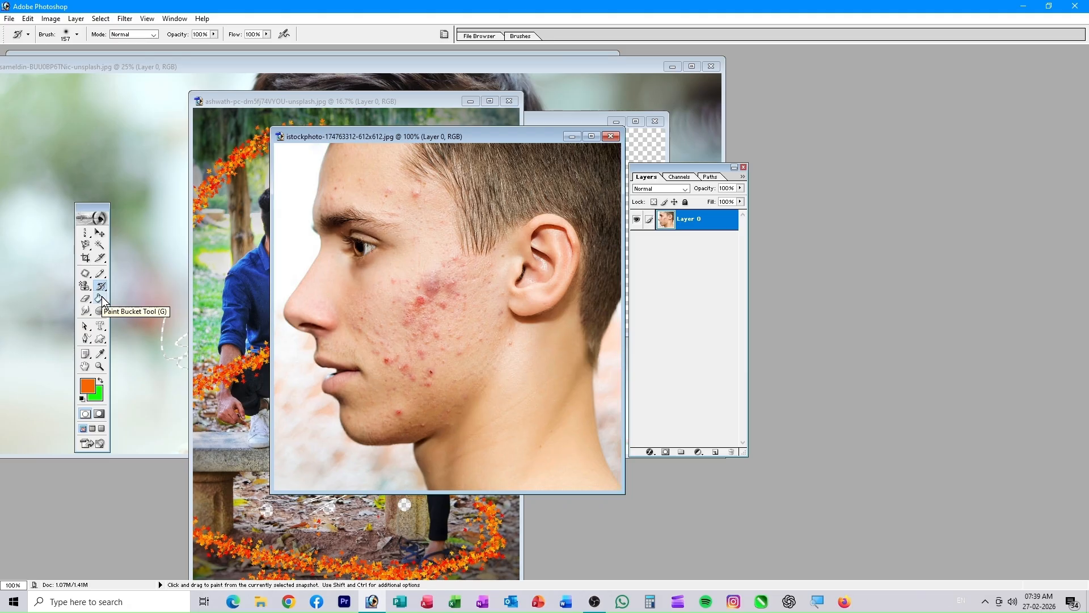
drag(102, 299, 161, 298)
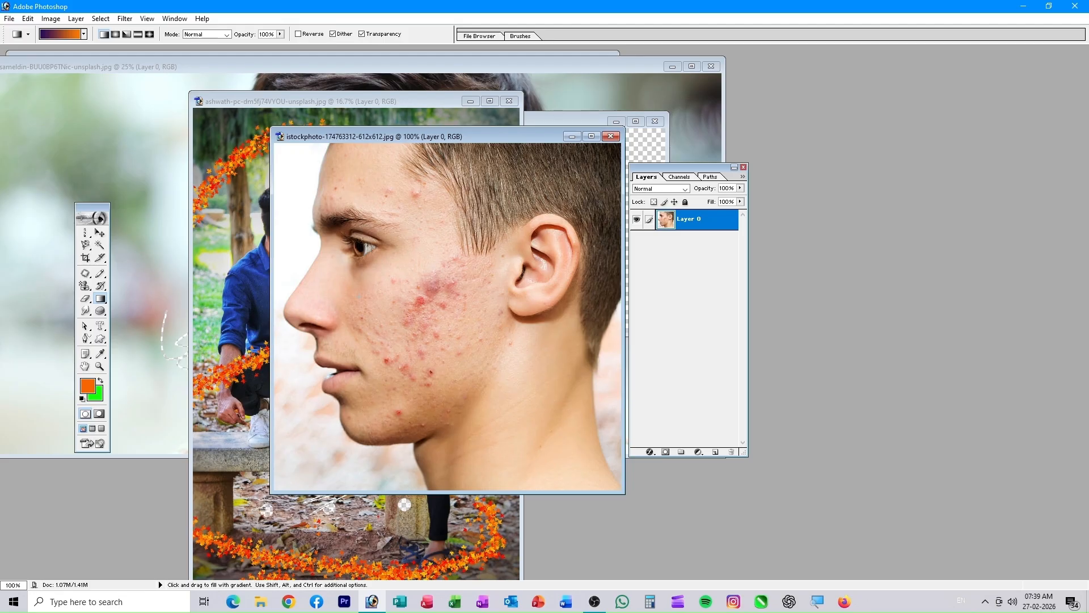
- Fill the face canvas with a diagonal purple-to-orange gradient, then start a new 2400×3000 px document
drag(358, 294, 521, 399)
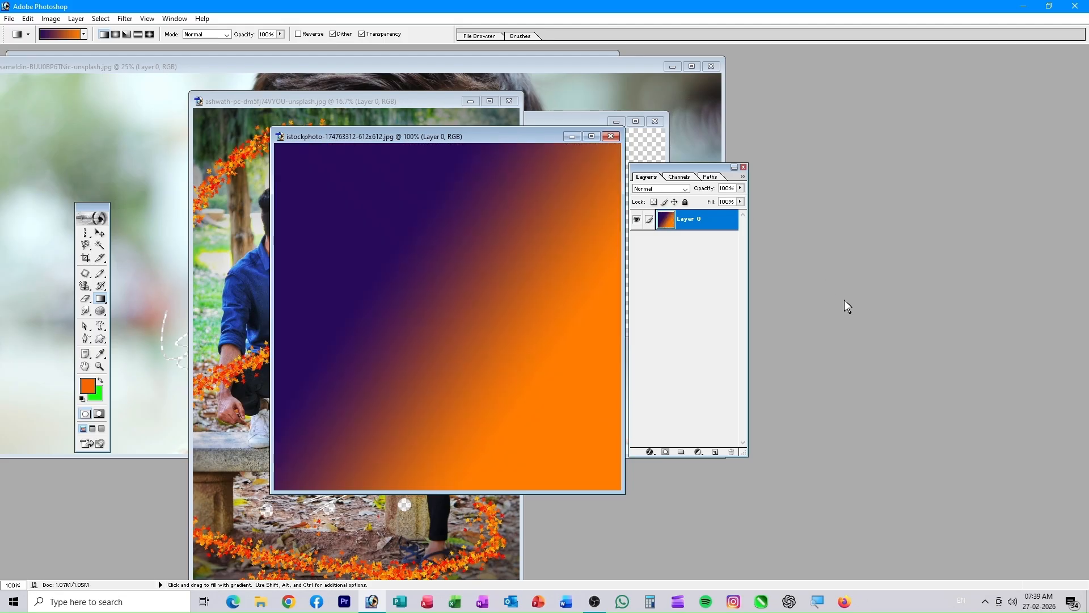
key(ctrl+o)
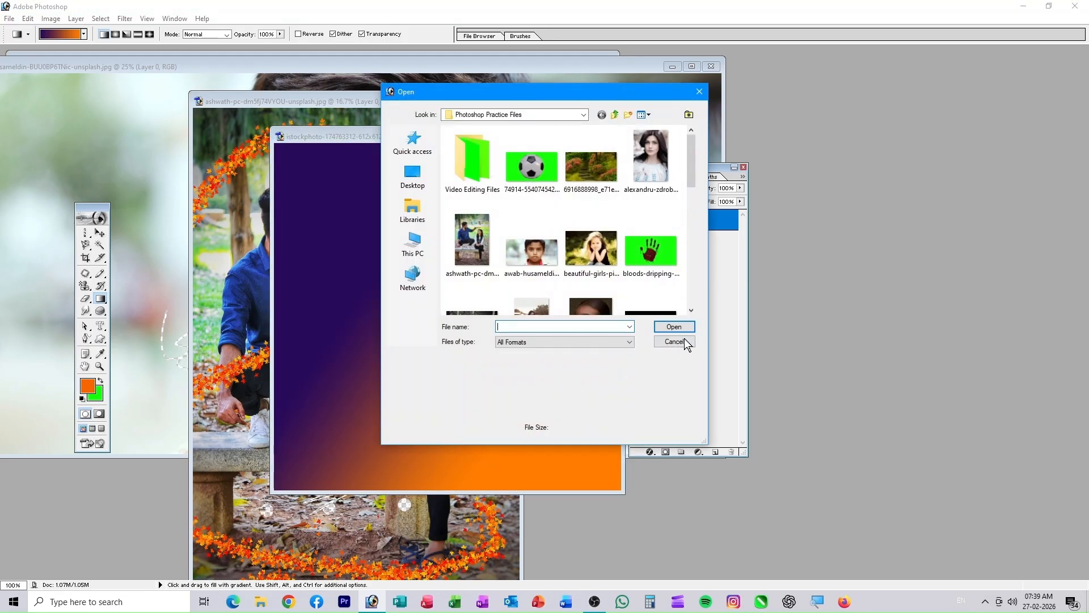
click(685, 342)
key(ctrl+n)
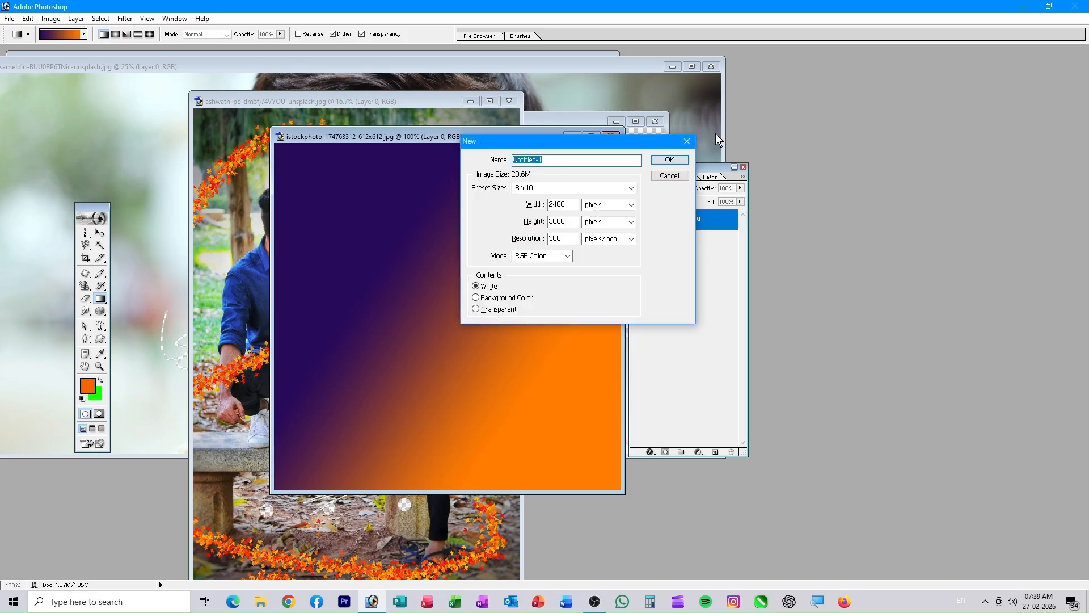
- Create the blank Untitled-1 document, centre its window, and set gradient opacity to 52%
click(674, 161)
drag(175, 82, 474, 77)
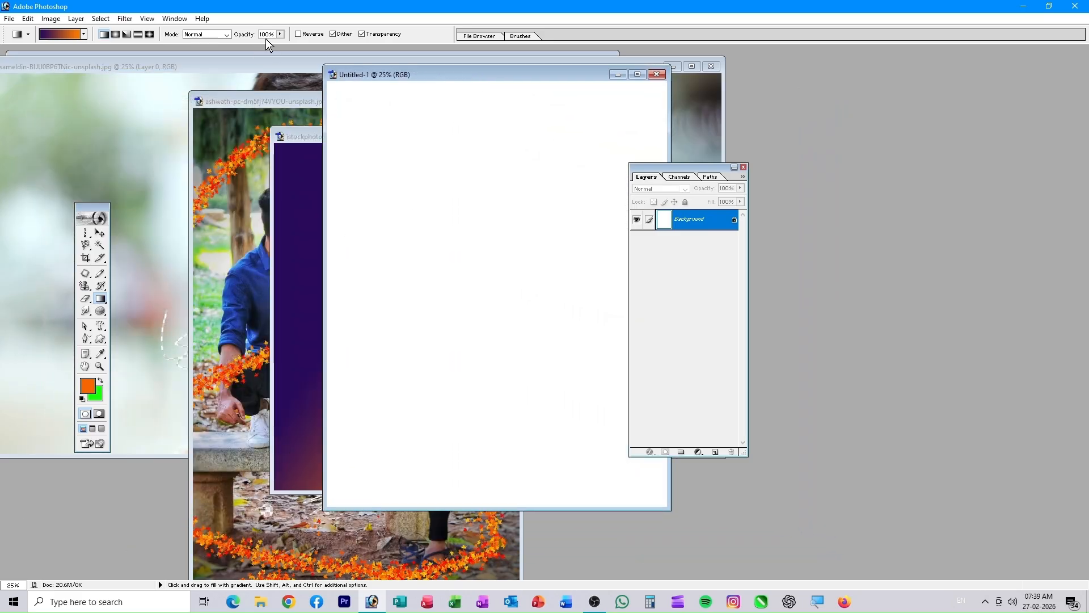
click(280, 34)
drag(242, 51, 253, 54)
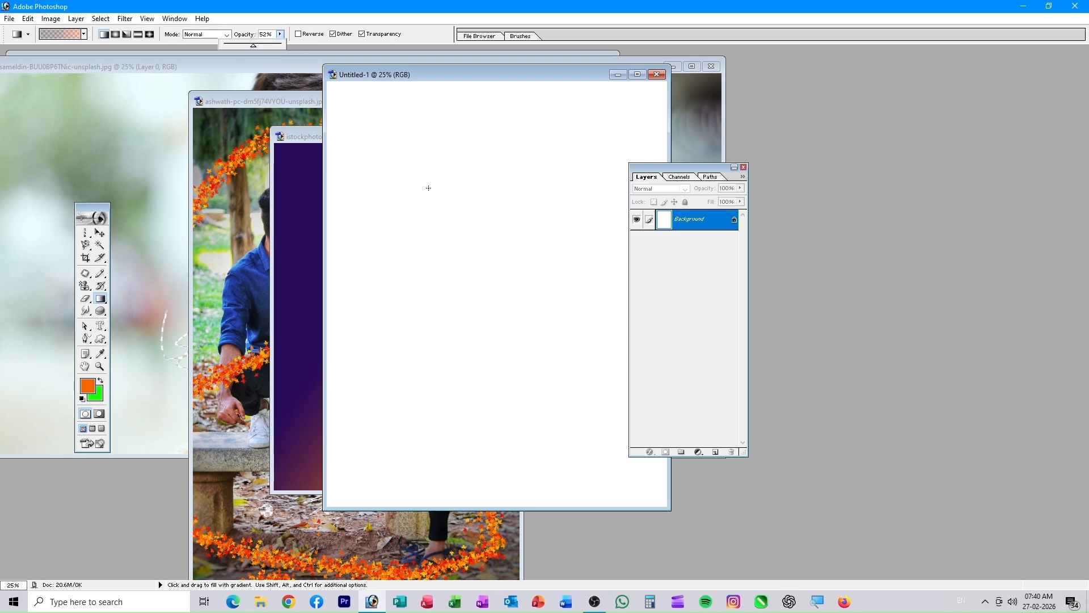
- Draw linear and radial purple-to-orange gradients repeatedly across Untitled-1
drag(414, 171, 446, 231)
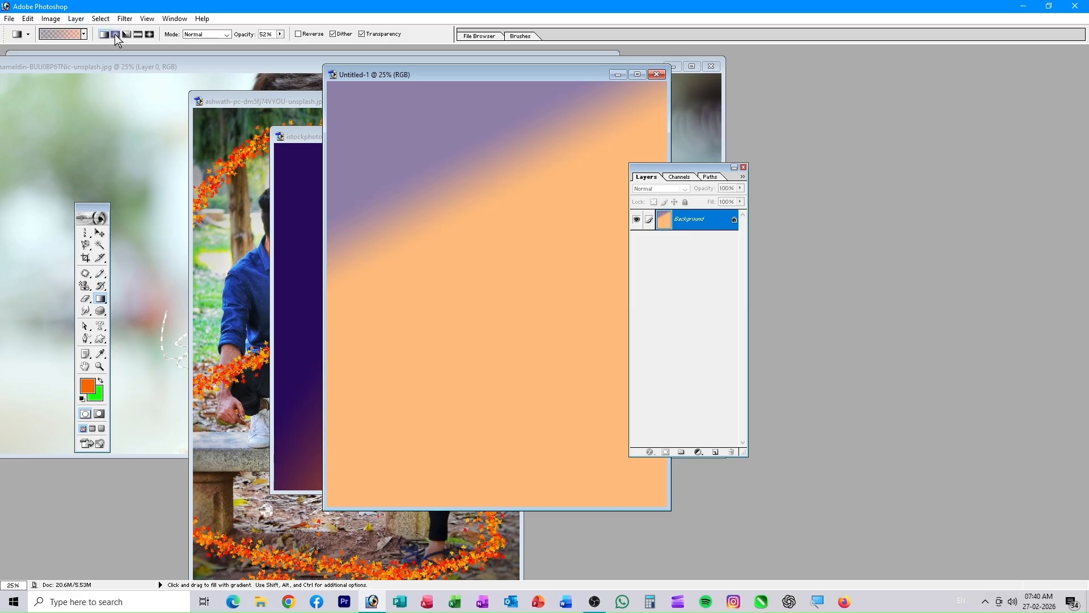
drag(476, 179, 522, 305)
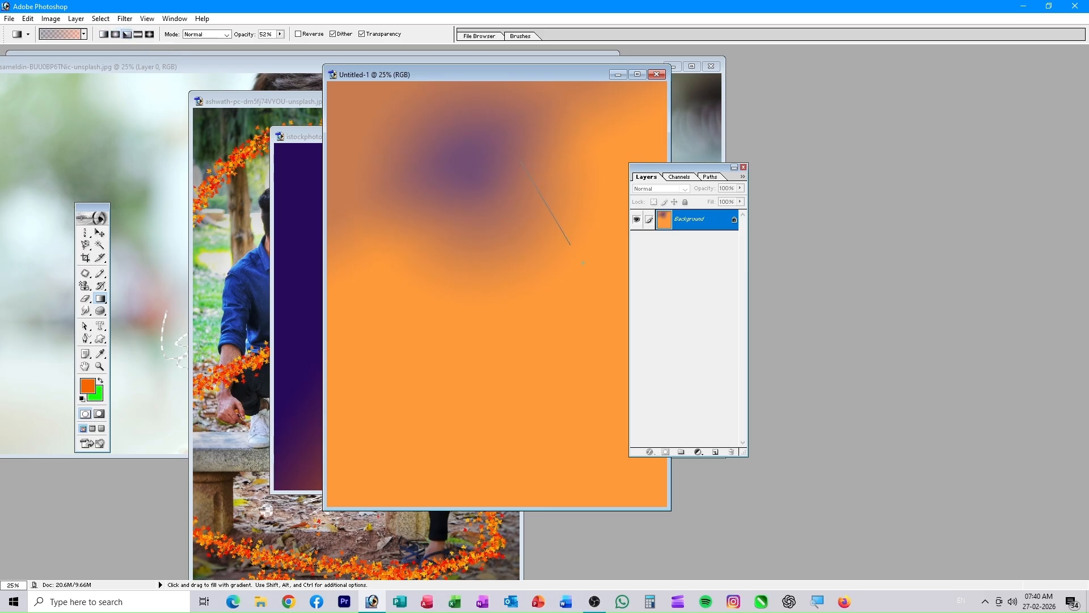
drag(570, 245, 582, 263)
drag(453, 240, 496, 310)
drag(407, 314, 468, 364)
drag(410, 389, 487, 457)
drag(408, 442, 437, 478)
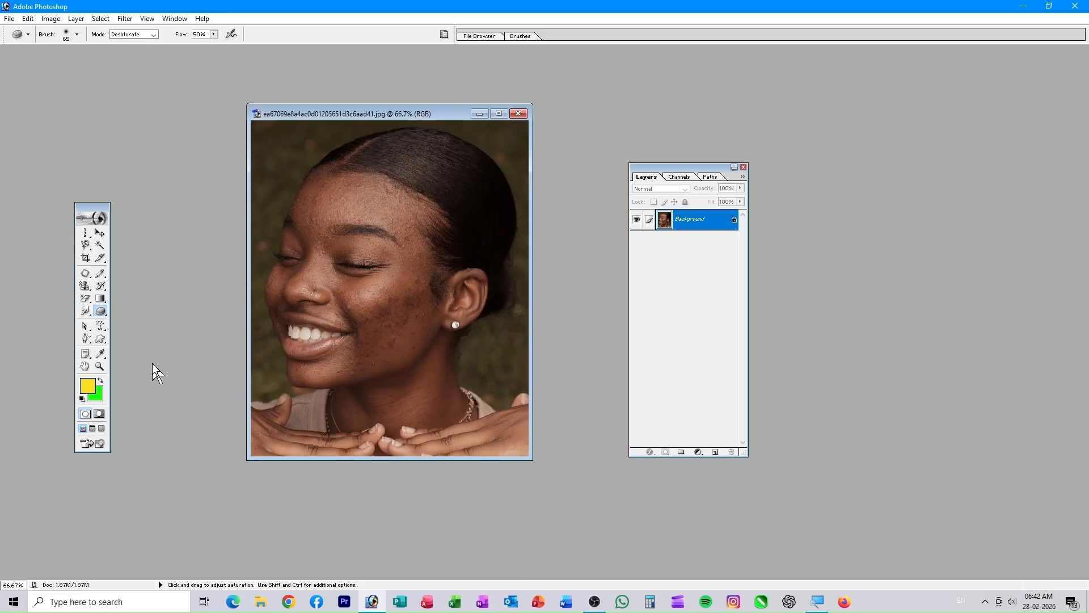
- Browse the Smudge tool, the Filter > Blur menu and the Sponge tool without applying anything
click(85, 311)
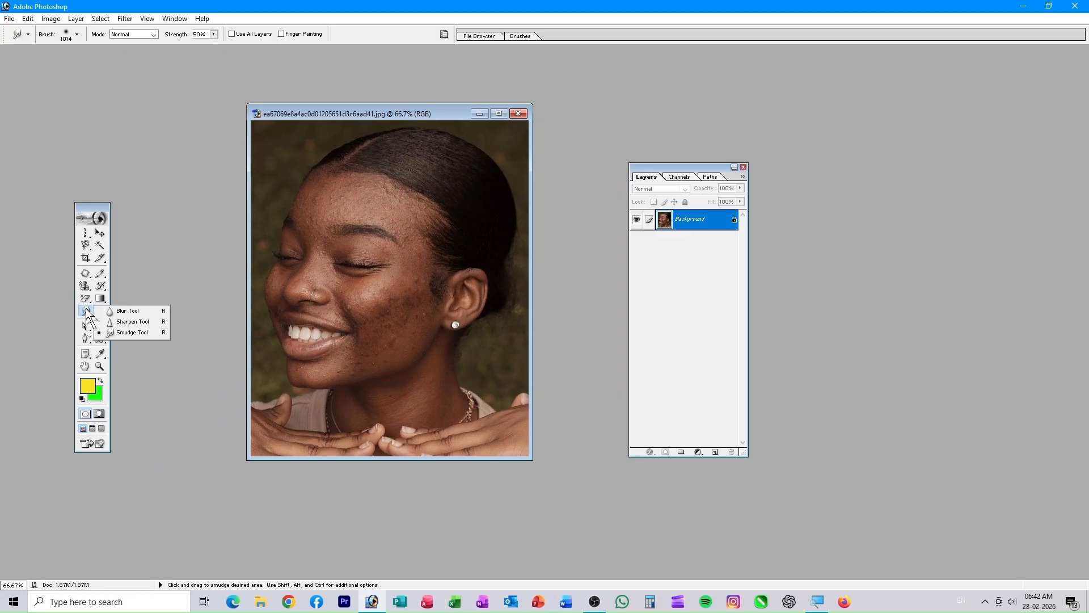
click(125, 18)
mouse_move(149, 103)
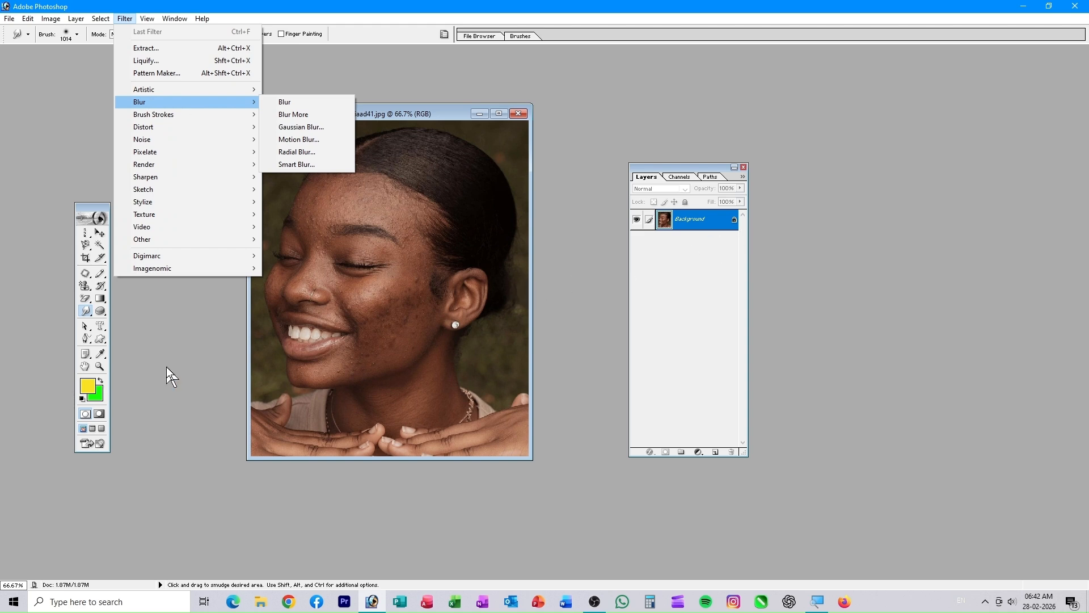
click(128, 329)
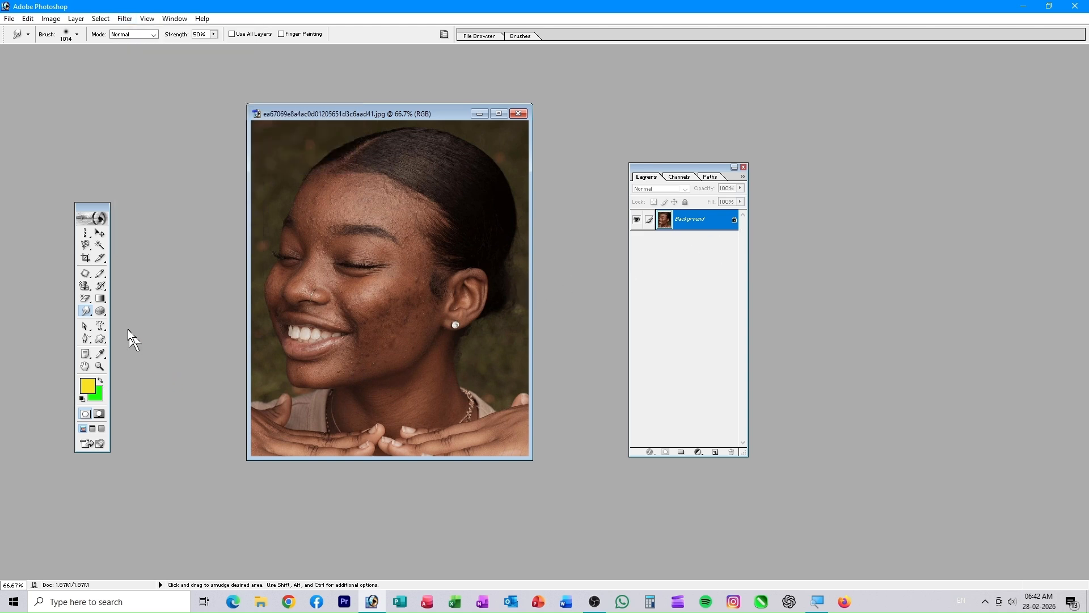
click(100, 312)
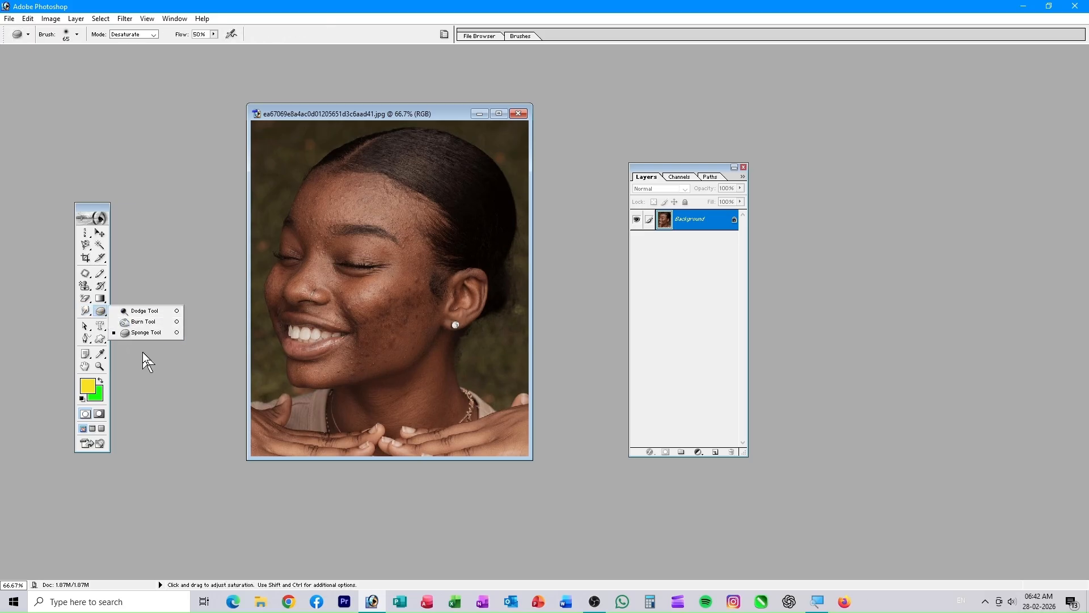
click(159, 359)
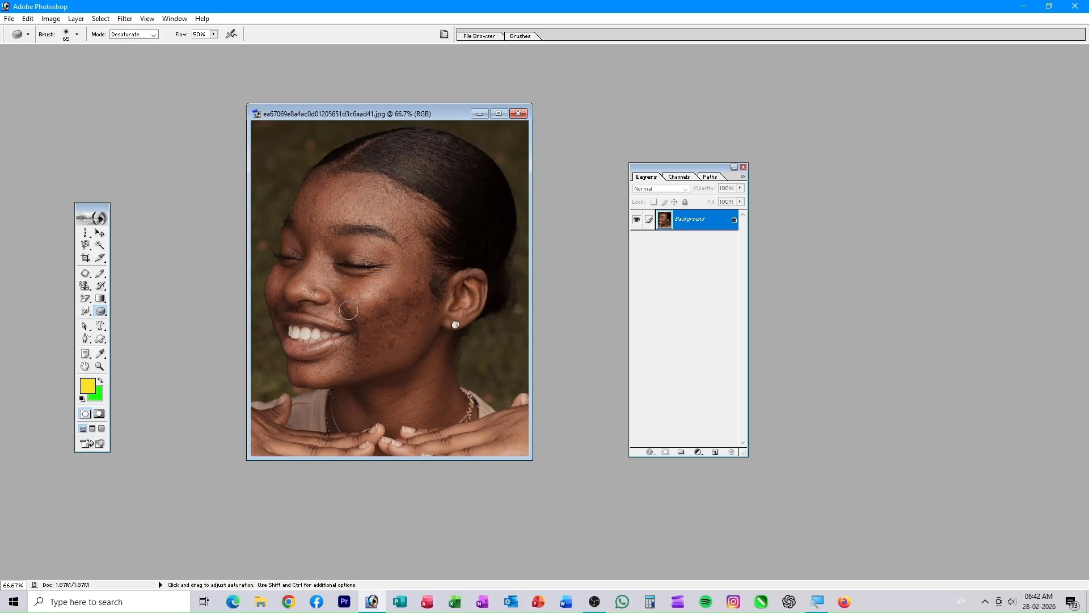
- Lighten the woman's cheek below the eye with the Dodge tool
click(100, 312)
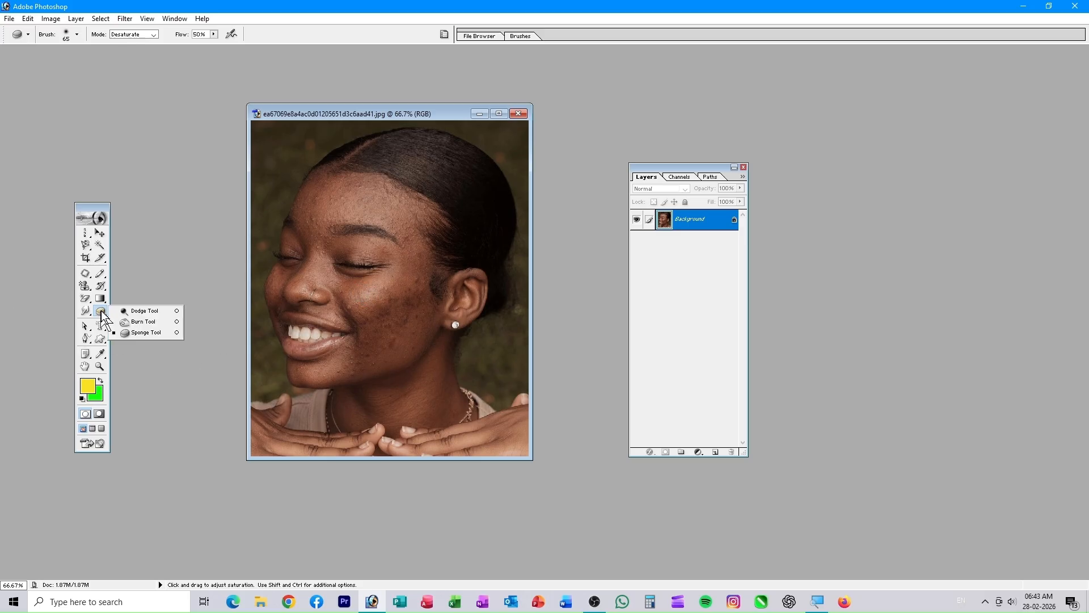
click(129, 313)
mouse_move(390, 277)
mouse_down()
mouse_move(372, 327)
mouse_move(394, 337)
mouse_move(415, 303)
mouse_move(397, 362)
mouse_move(405, 345)
mouse_move(385, 346)
mouse_move(366, 372)
mouse_move(384, 341)
mouse_move(352, 350)
mouse_move(433, 334)
mouse_move(432, 345)
mouse_move(420, 279)
mouse_move(380, 309)
mouse_move(415, 283)
mouse_move(393, 317)
mouse_up()
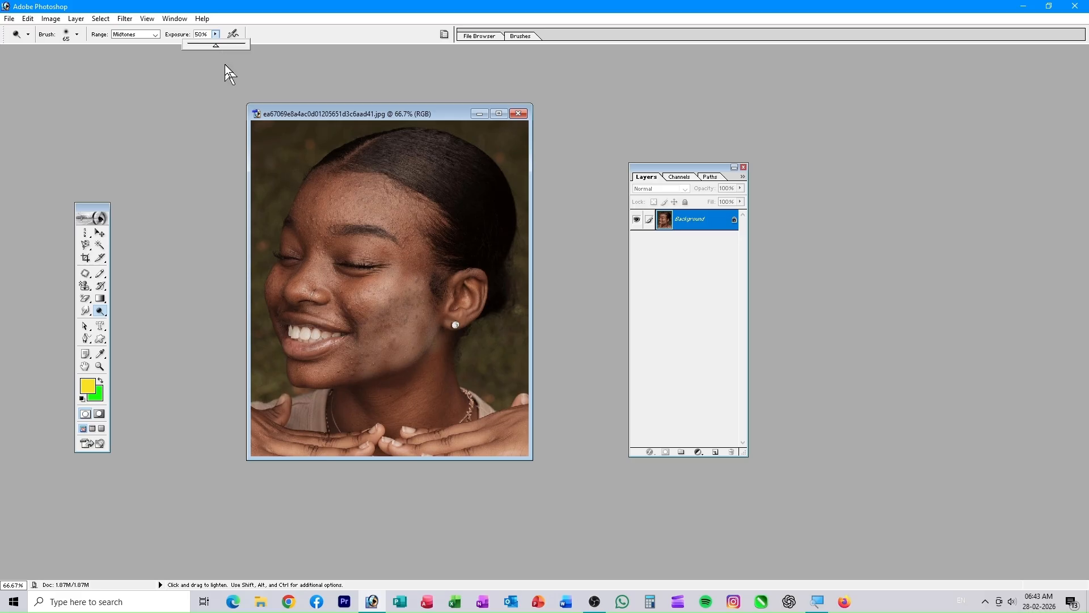
- Brighten the forehead with Dodge, then darken the jaw edge and cheek with Burn
mouse_move(368, 202)
mouse_down()
mouse_move(342, 201)
mouse_move(384, 200)
mouse_move(332, 190)
mouse_move(362, 196)
mouse_move(336, 229)
mouse_up()
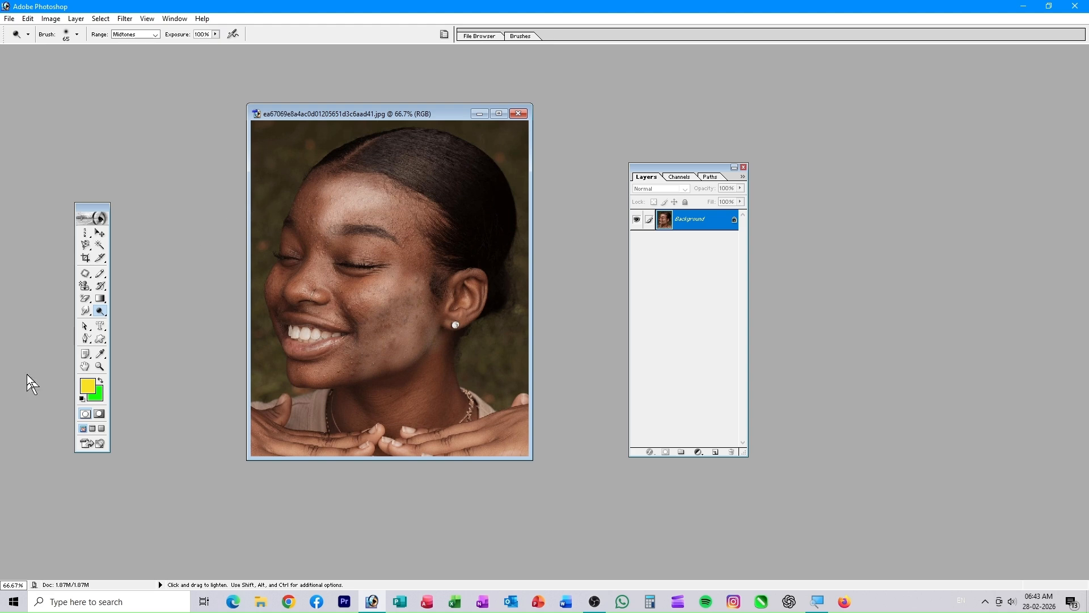
click(103, 315)
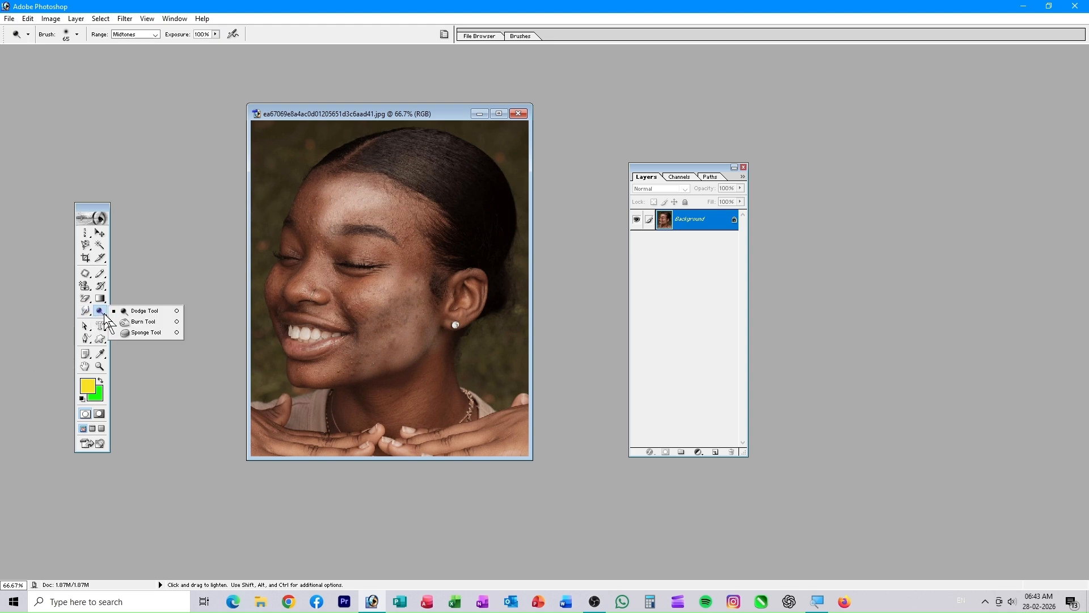
click(141, 322)
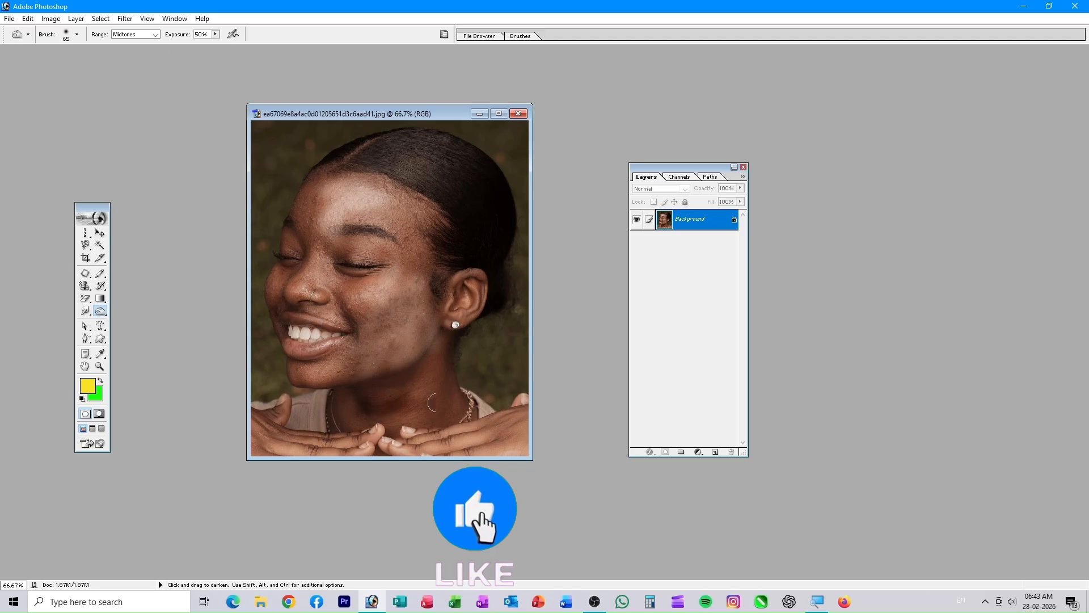
mouse_move(436, 341)
mouse_down()
mouse_move(442, 375)
mouse_move(400, 359)
mouse_move(392, 331)
mouse_move(415, 314)
mouse_move(416, 297)
mouse_move(388, 313)
mouse_move(379, 293)
mouse_move(401, 284)
mouse_move(398, 310)
mouse_move(379, 308)
mouse_move(375, 321)
mouse_move(409, 353)
mouse_move(308, 362)
mouse_move(436, 349)
mouse_move(449, 332)
mouse_move(433, 291)
mouse_up()
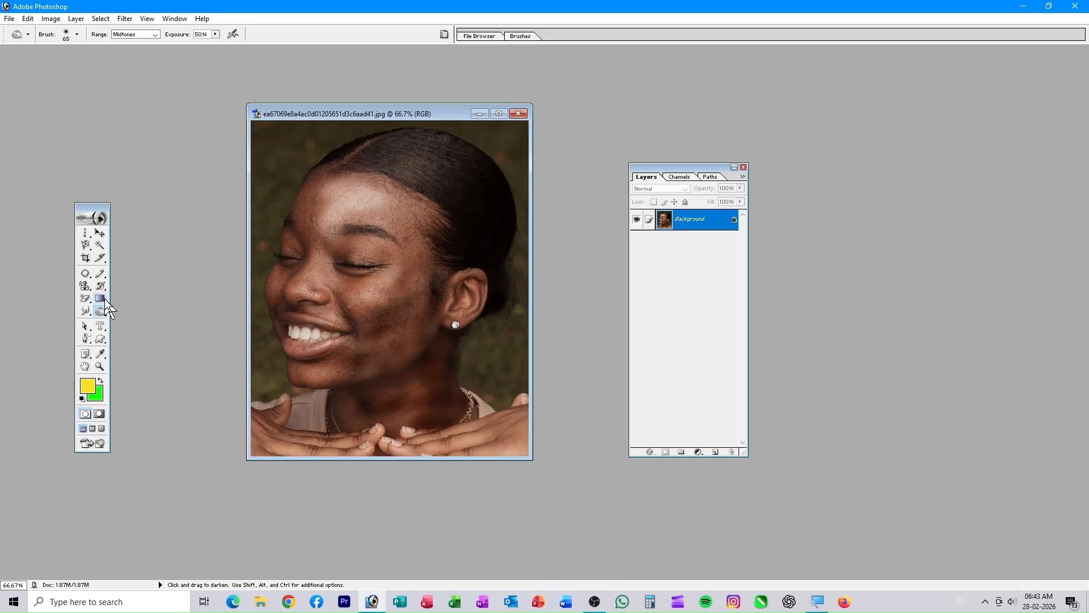
- Desaturate the nose, cheek and chin with the Sponge tool
drag(100, 311, 137, 337)
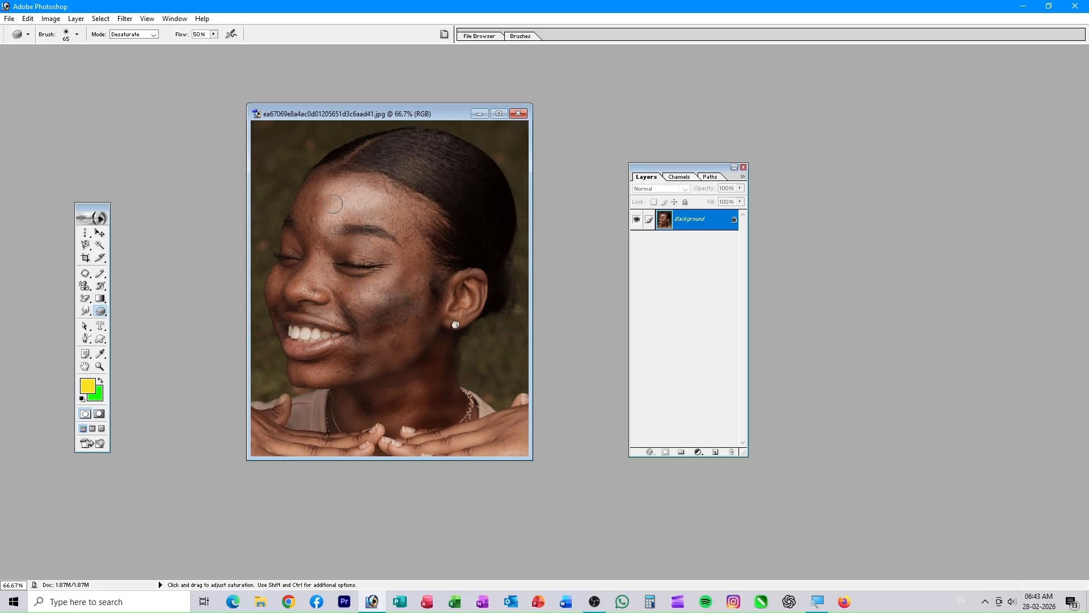
drag(304, 283, 274, 295)
mouse_move(301, 373)
mouse_down()
mouse_move(319, 371)
mouse_move(287, 373)
mouse_move(290, 346)
mouse_up()
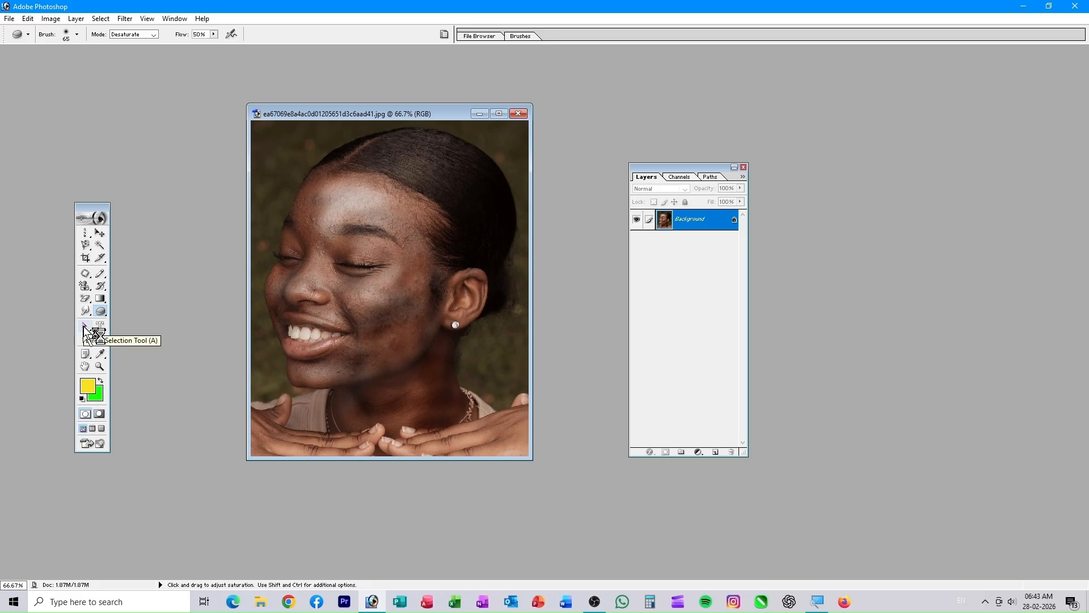
- Switch through the selection tools to the Move tool
drag(85, 330, 170, 345)
drag(328, 198, 432, 288)
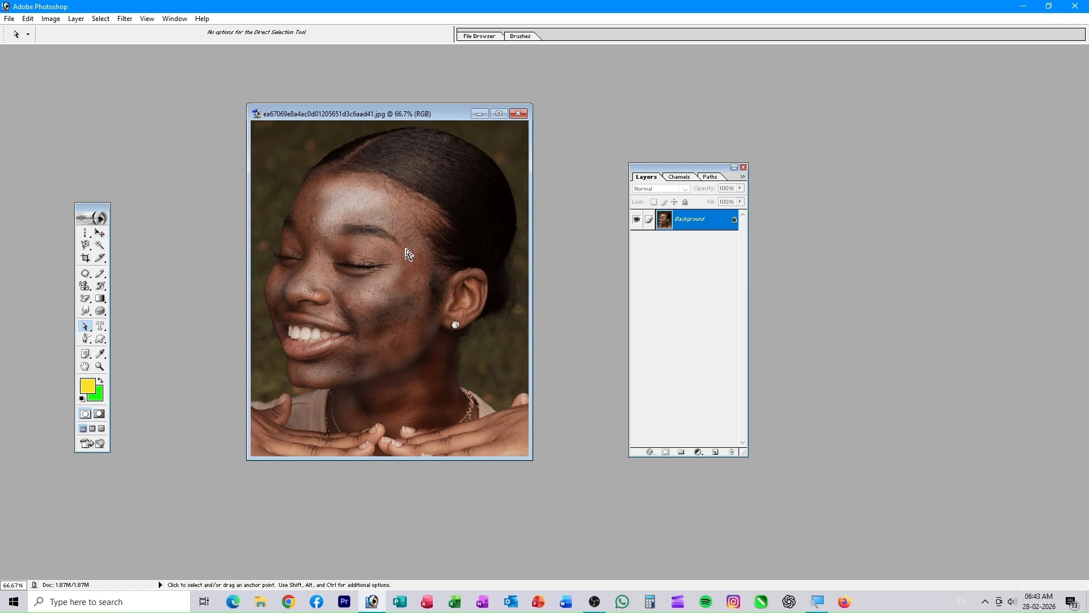
drag(85, 232, 122, 250)
click(99, 232)
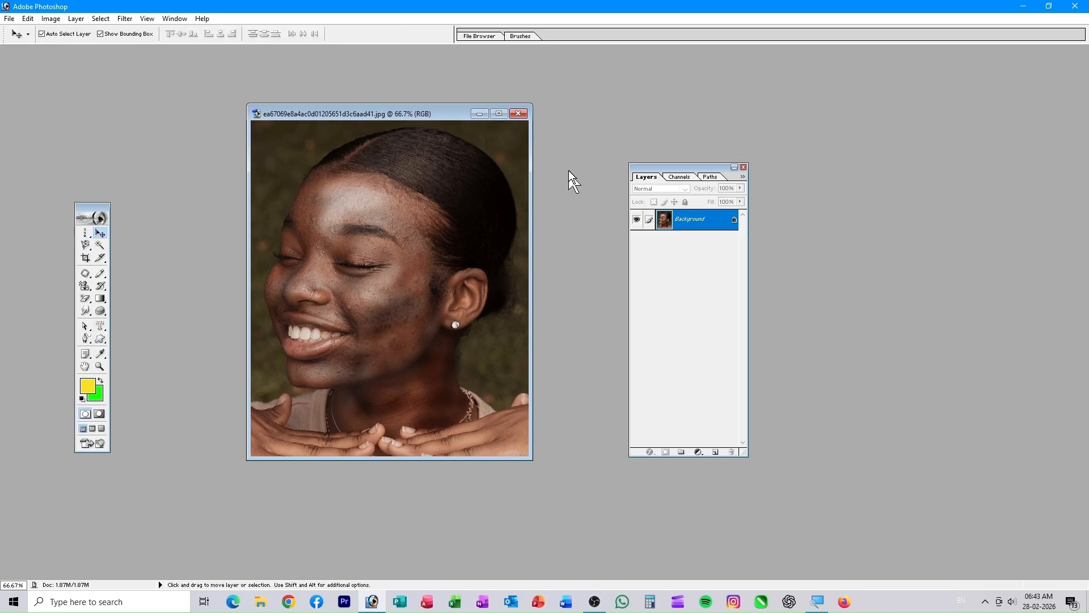
- Close the portrait without saving and open the garden-steps JPEG, centring its window
click(518, 114)
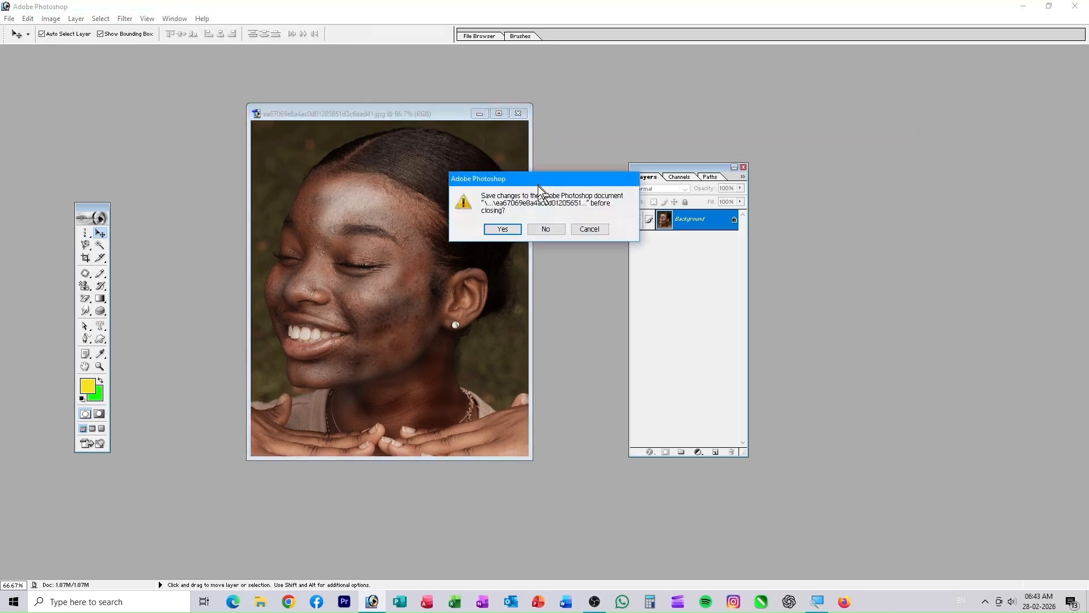
click(546, 230)
double_click(447, 260)
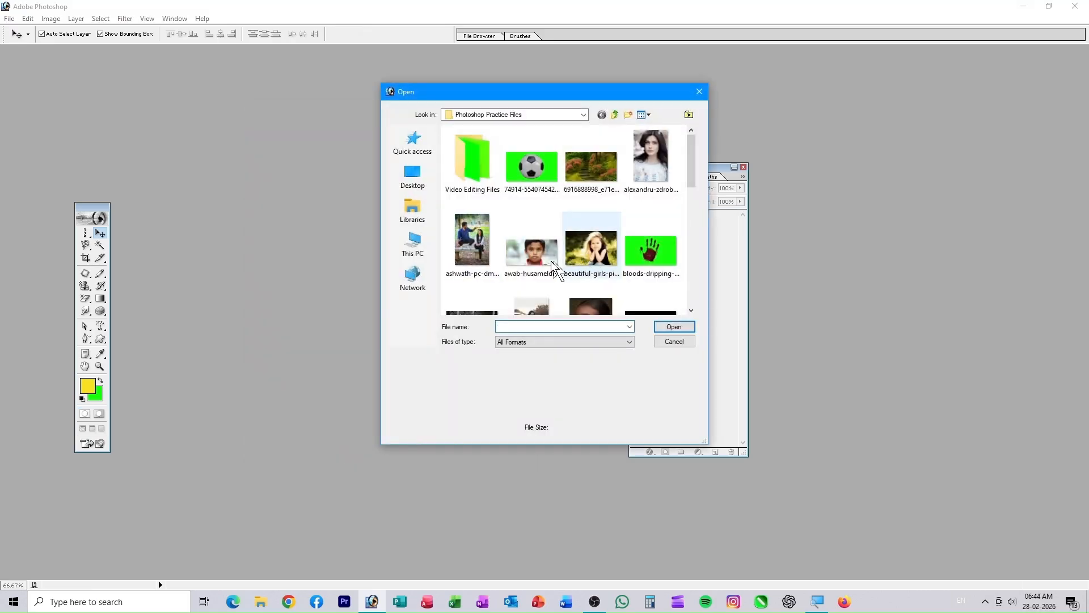
click(587, 162)
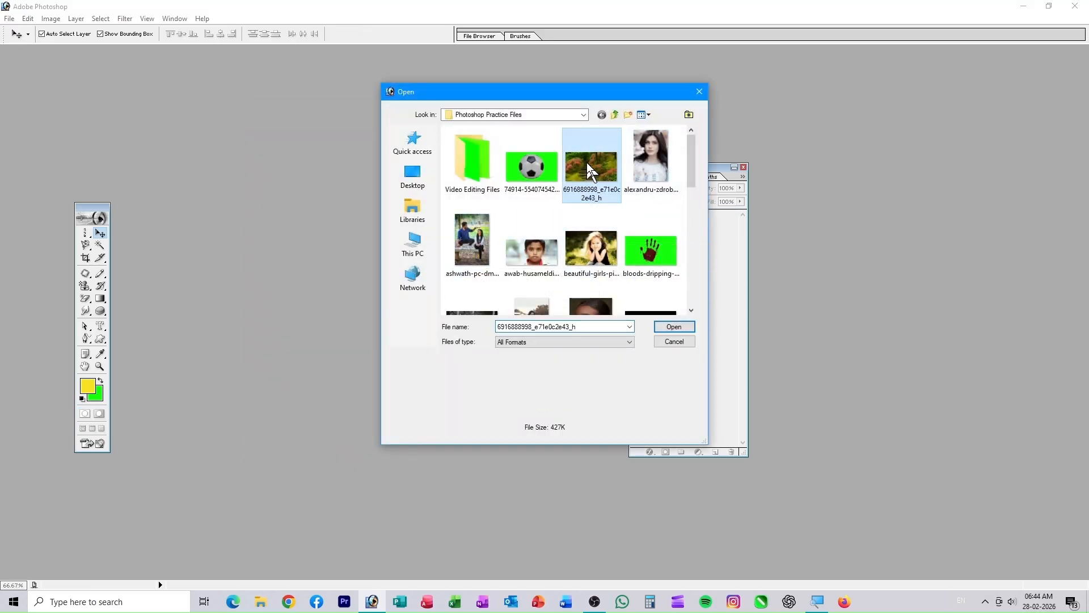
click(673, 328)
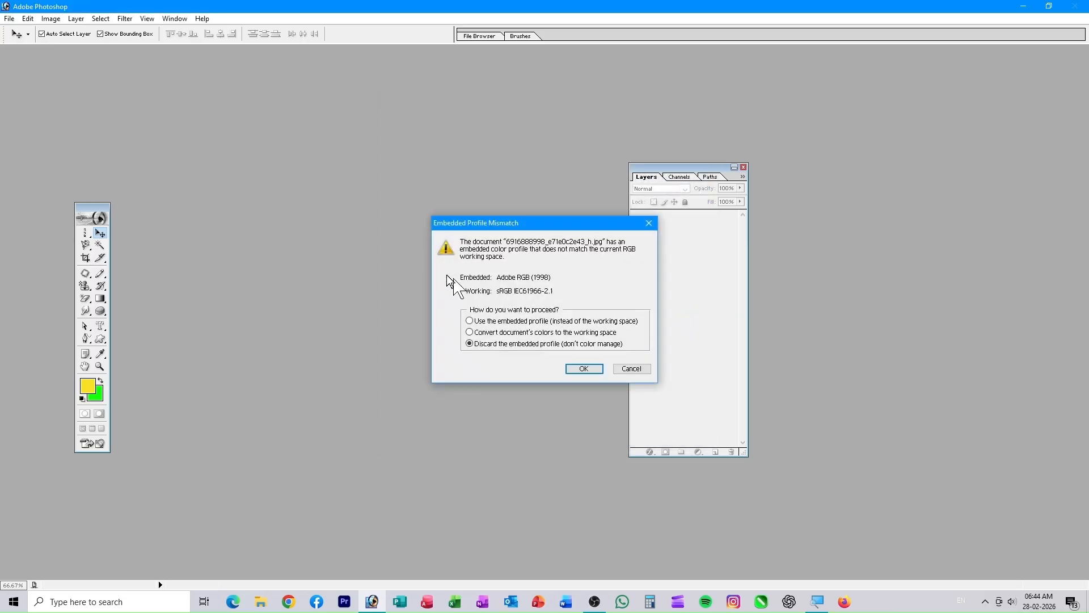
click(583, 369)
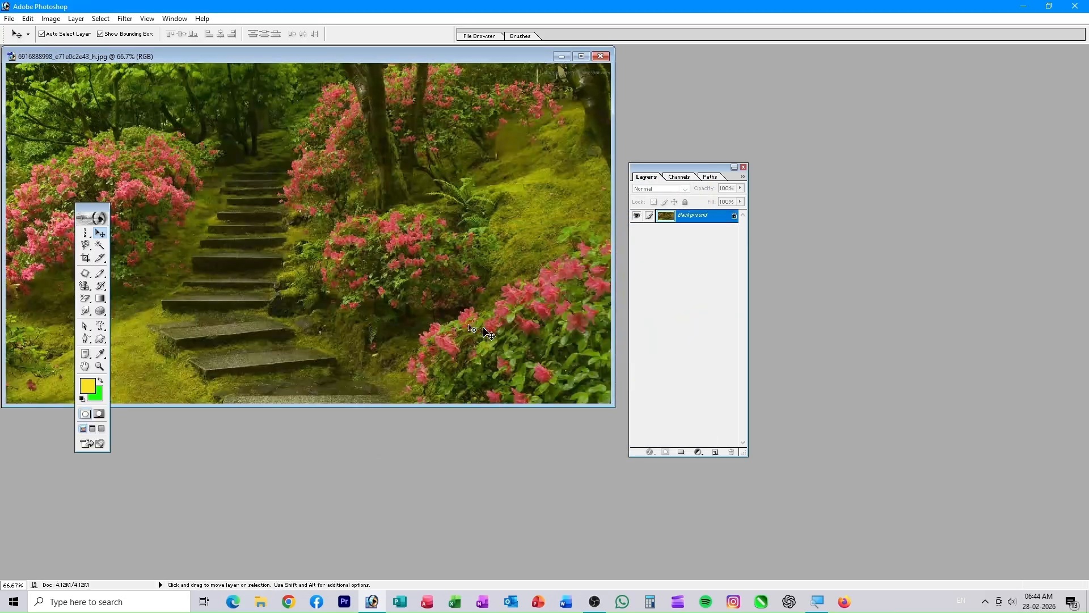
drag(237, 60, 432, 106)
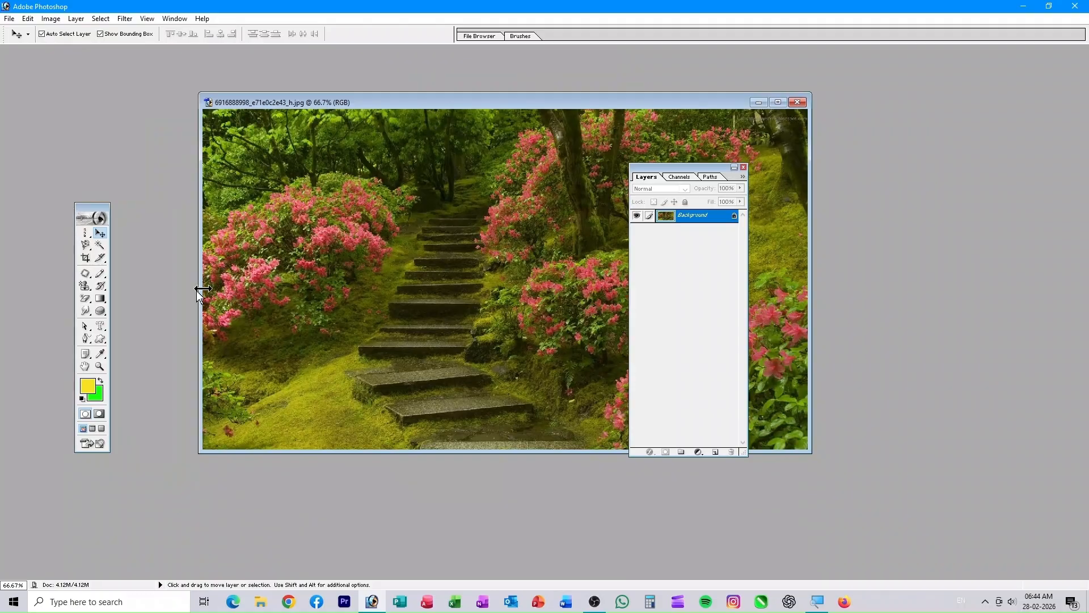
click(101, 327)
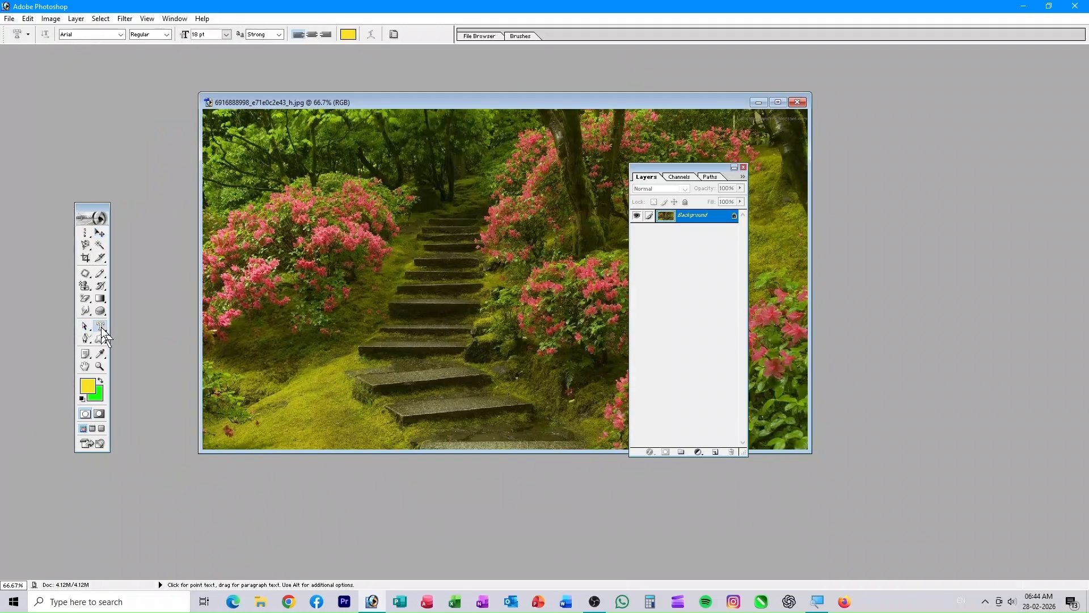
- Discard a horizontal text box and type 'Technical' in a vertical text box over the steps
click(105, 333)
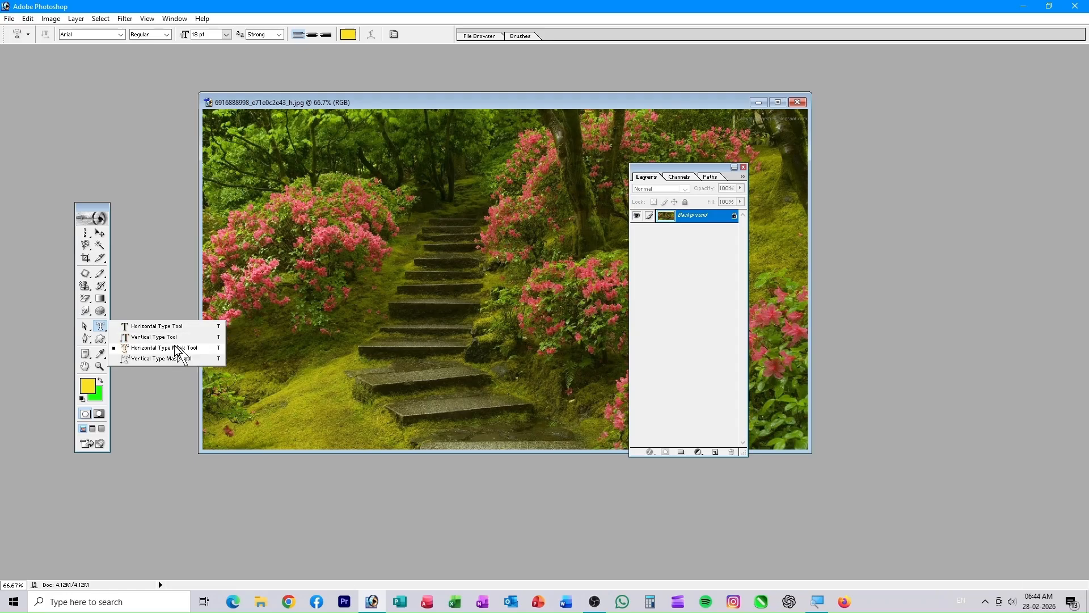
click(152, 327)
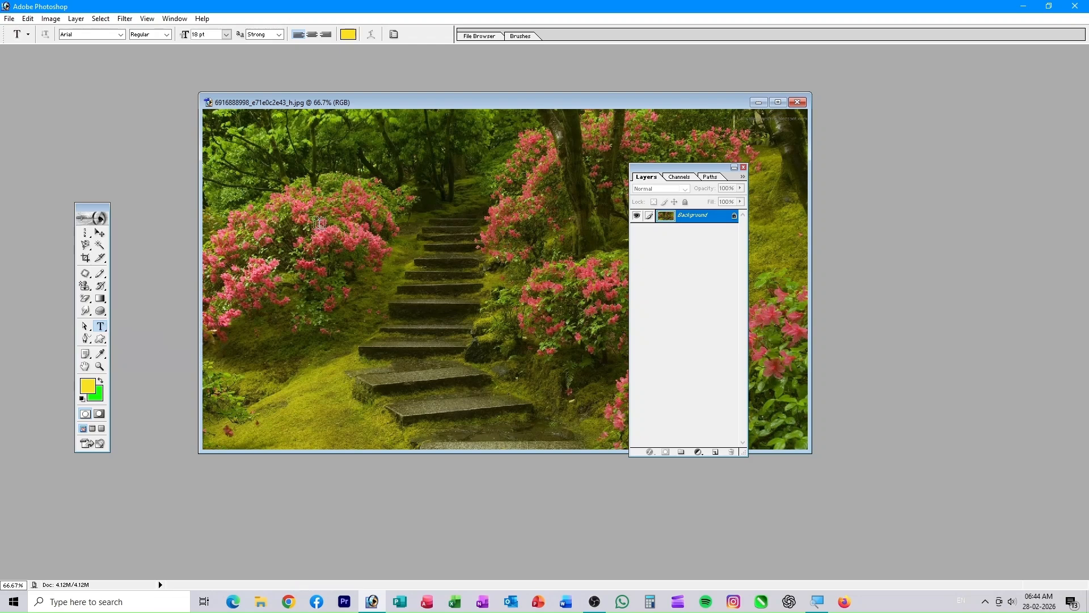
drag(754, 279, 754, 280)
drag(691, 167, 966, 226)
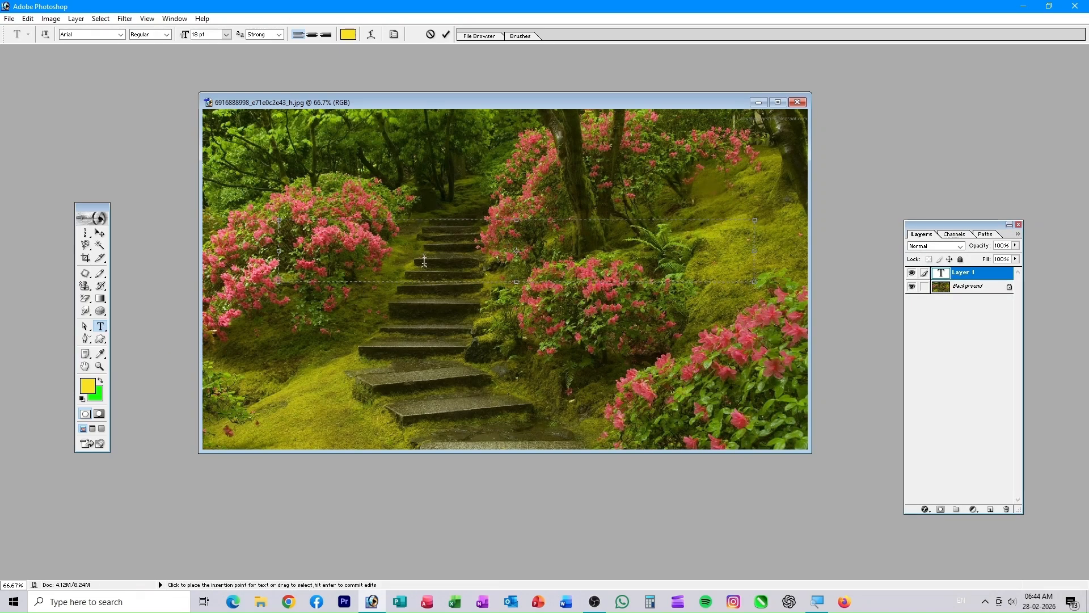
click(431, 34)
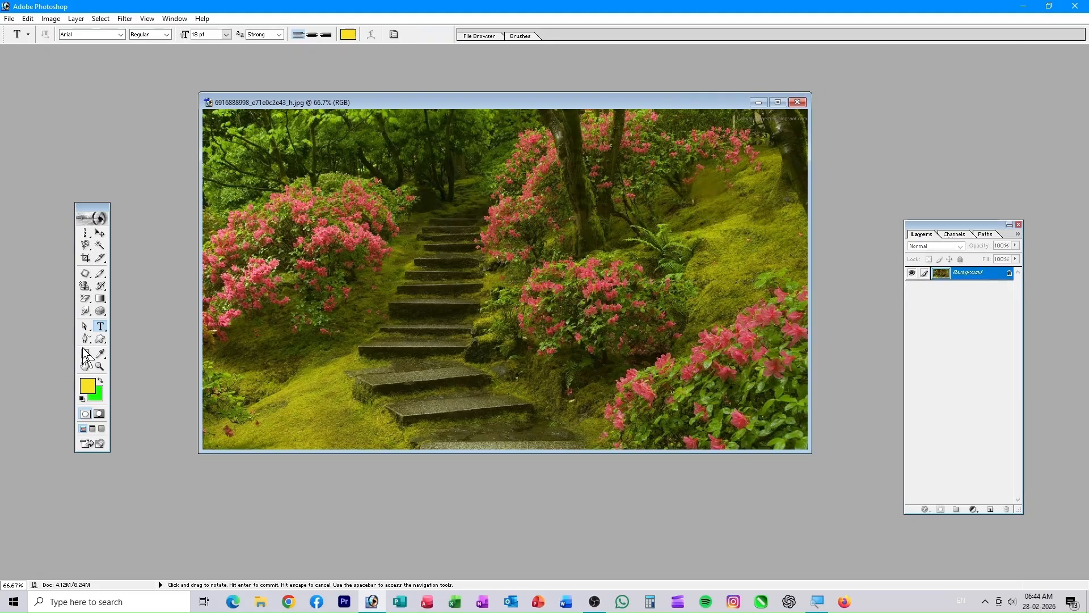
drag(109, 330, 147, 338)
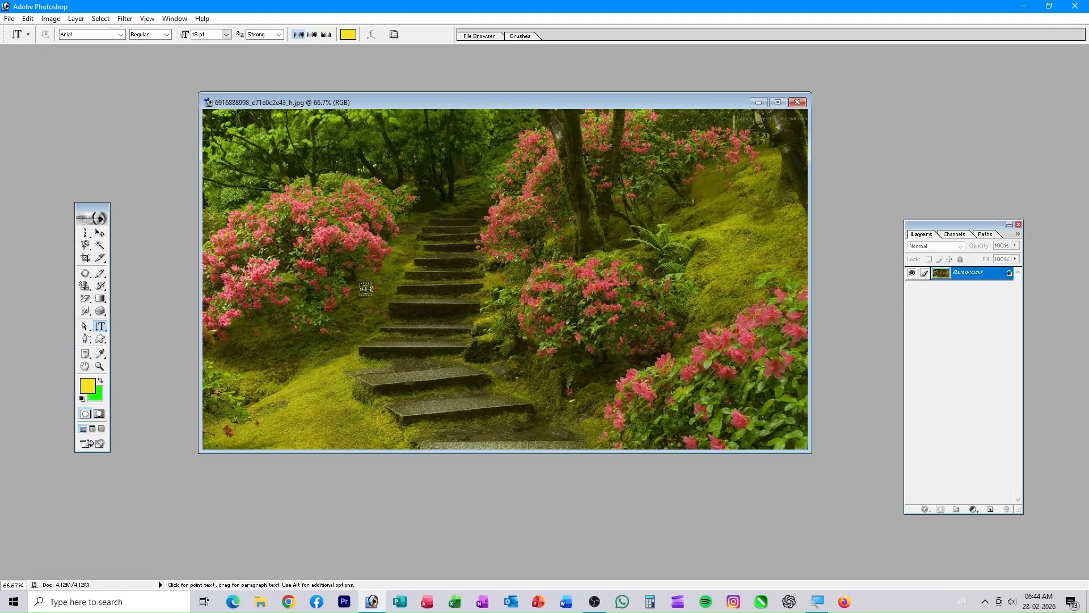
drag(313, 163, 414, 405)
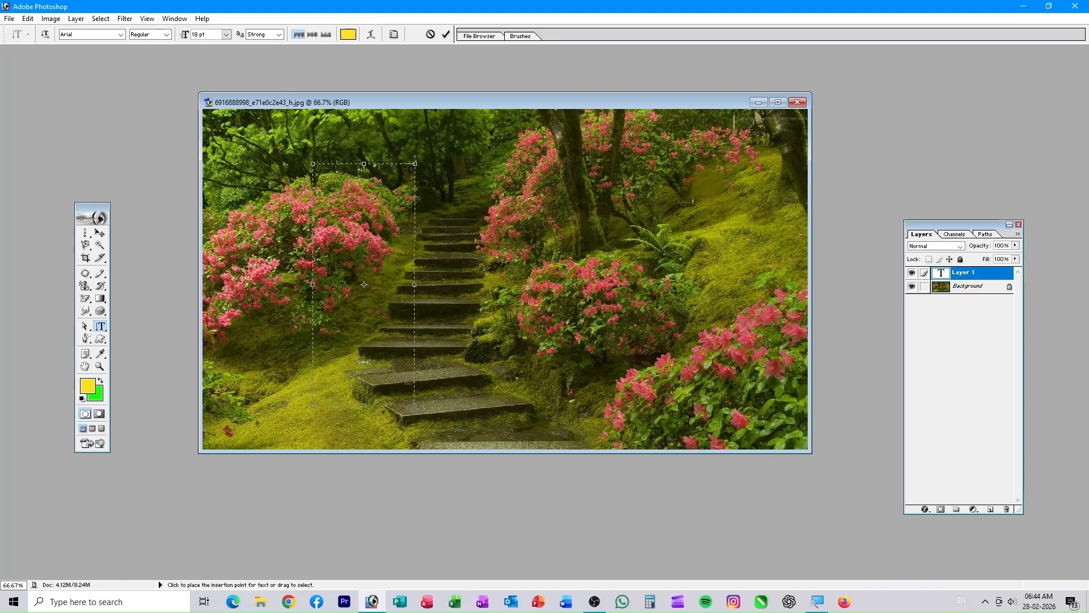
text(Technical)
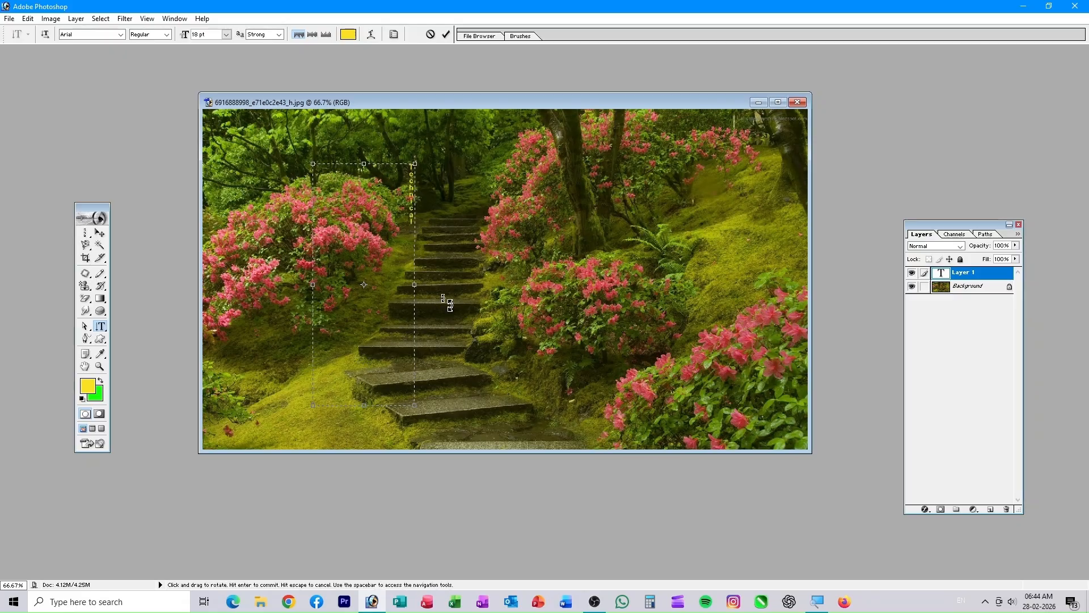
- Set the selected Technical text to 72 pt Bold
drag(411, 228, 411, 164)
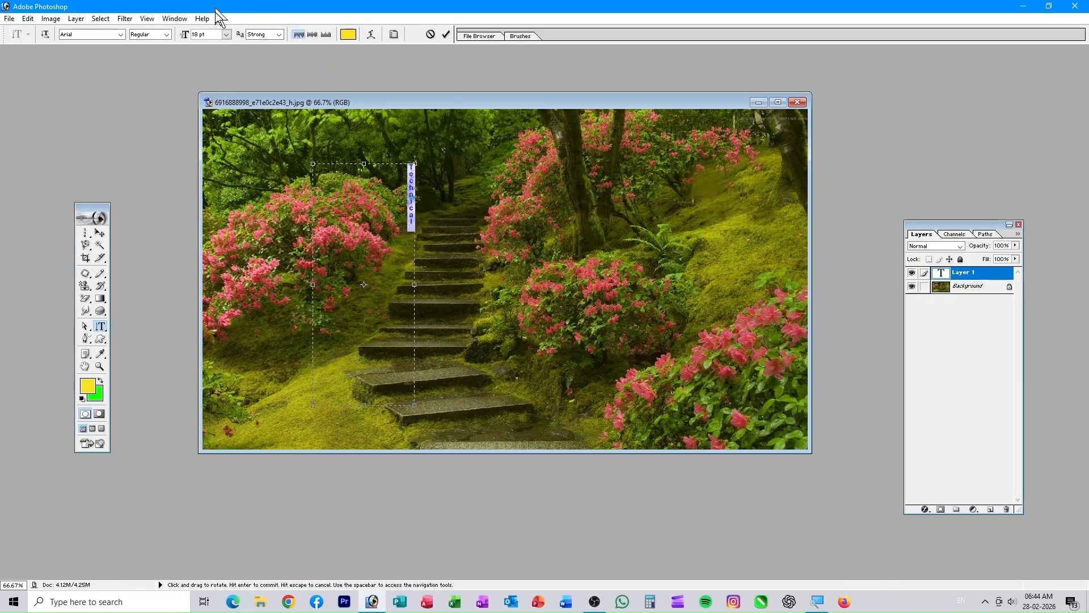
click(226, 35)
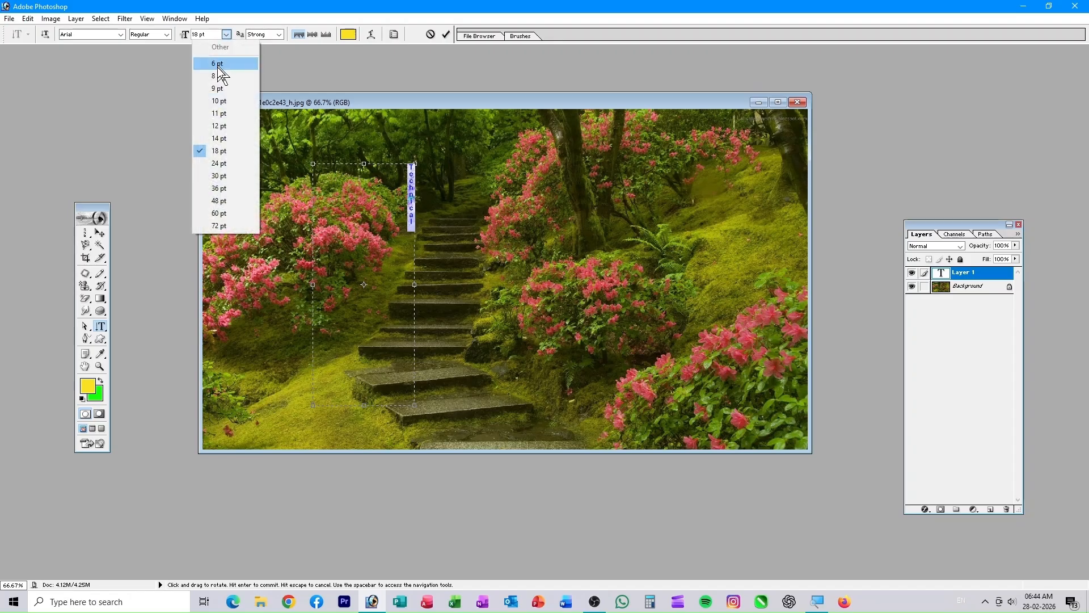
click(216, 226)
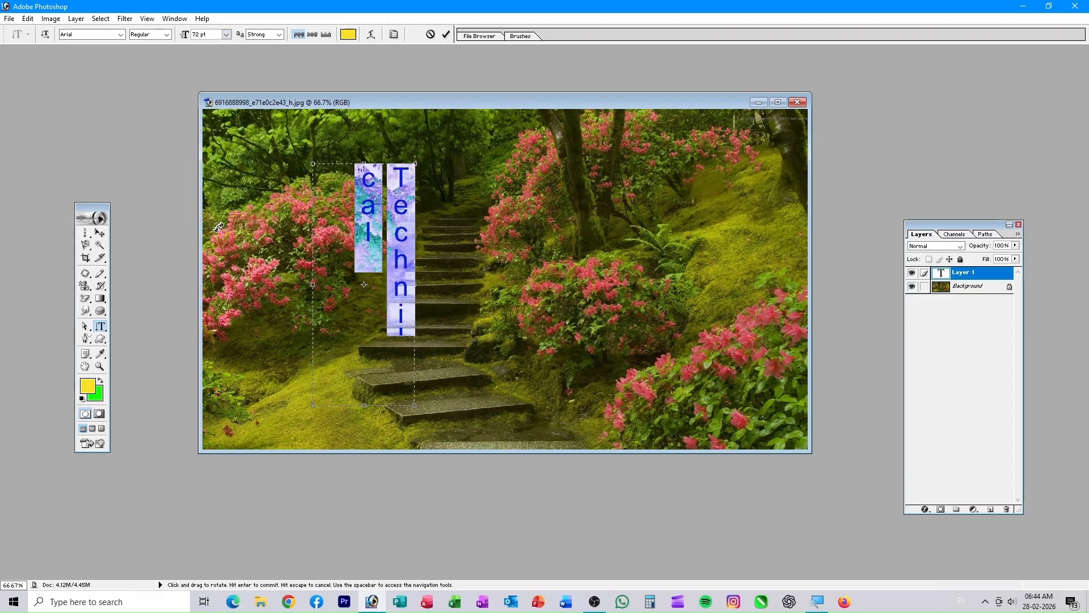
click(166, 36)
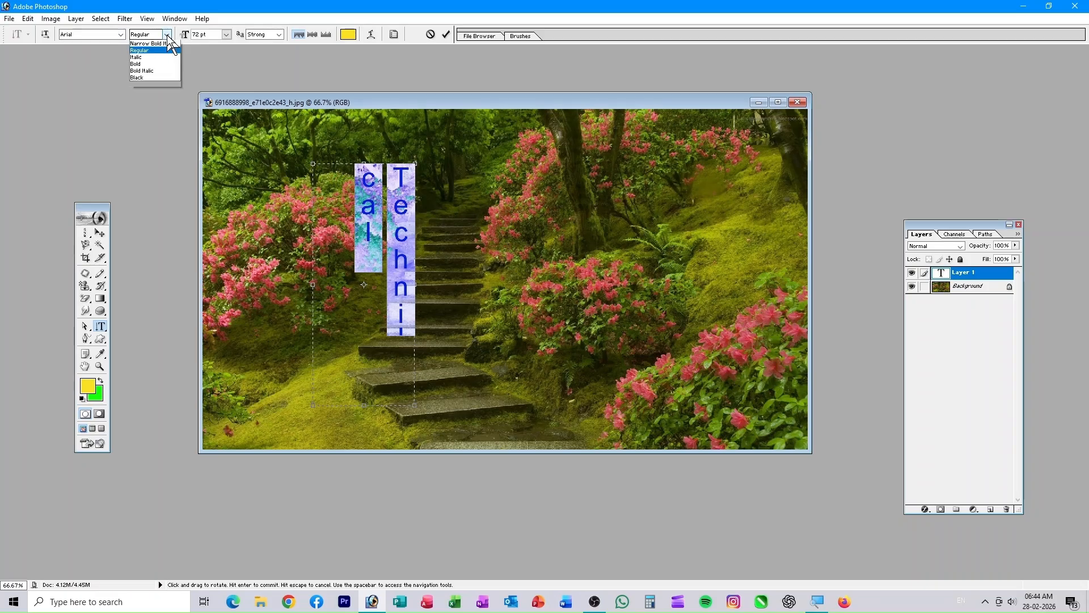
click(137, 85)
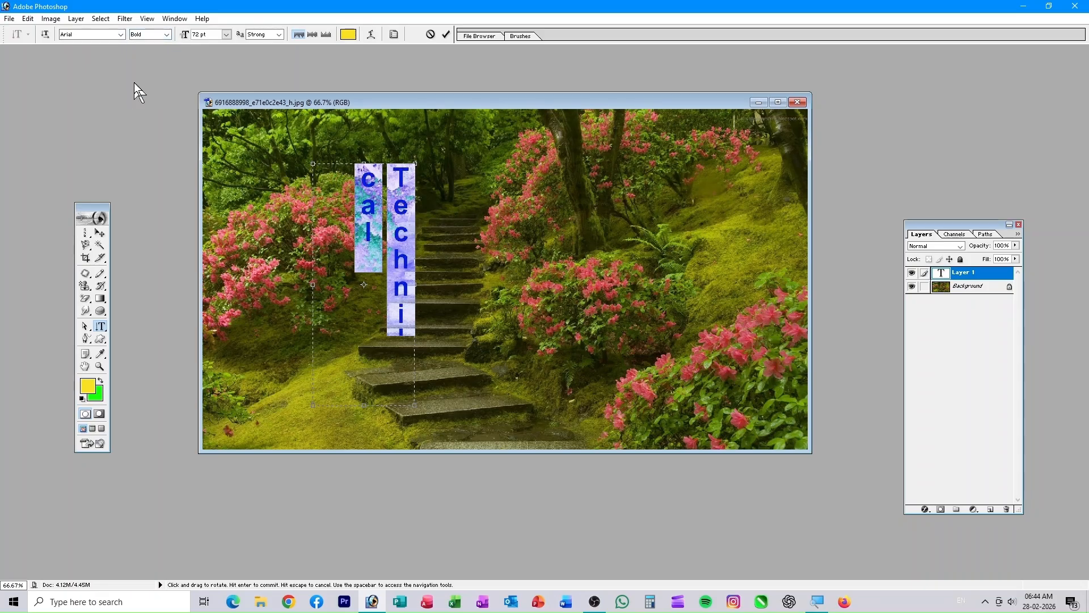
click(72, 33)
- Step through fonts to Viner Hand ITC for the Technical text and commit
key(Up)
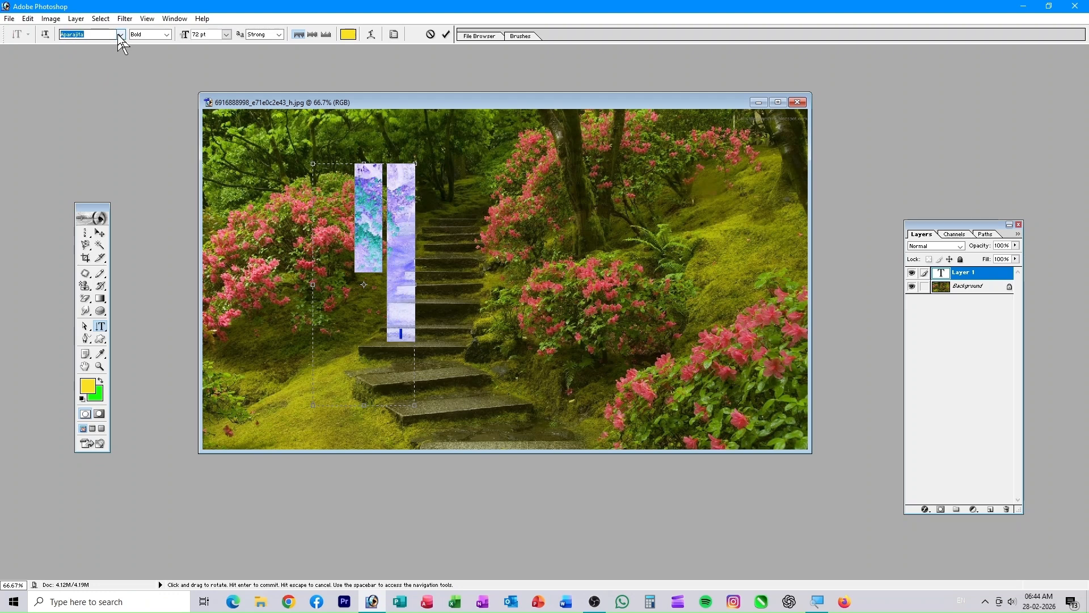
key(Up)
key(Up)
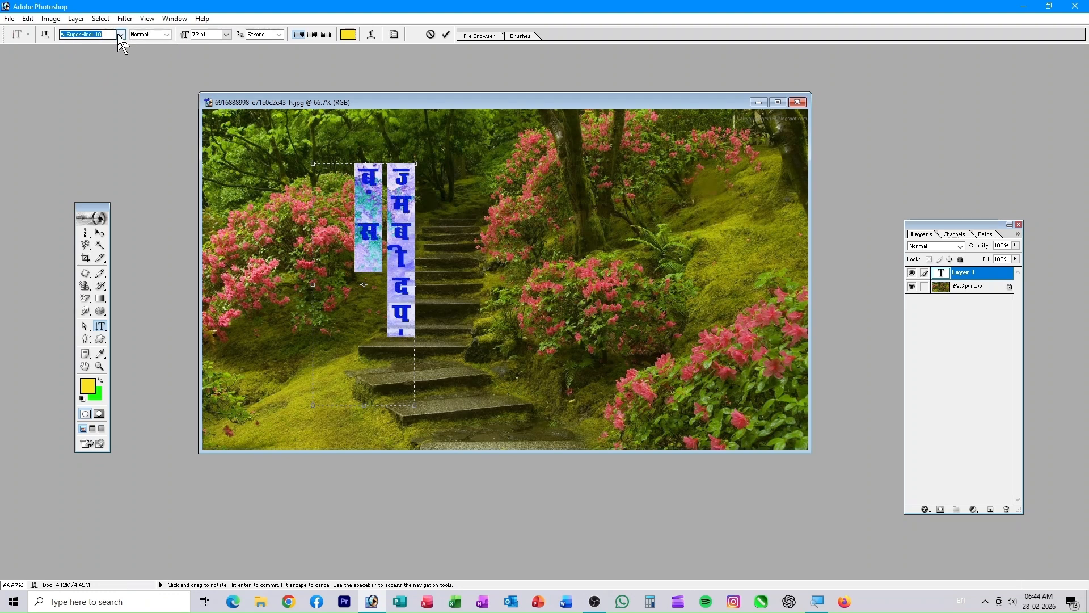
click(120, 34)
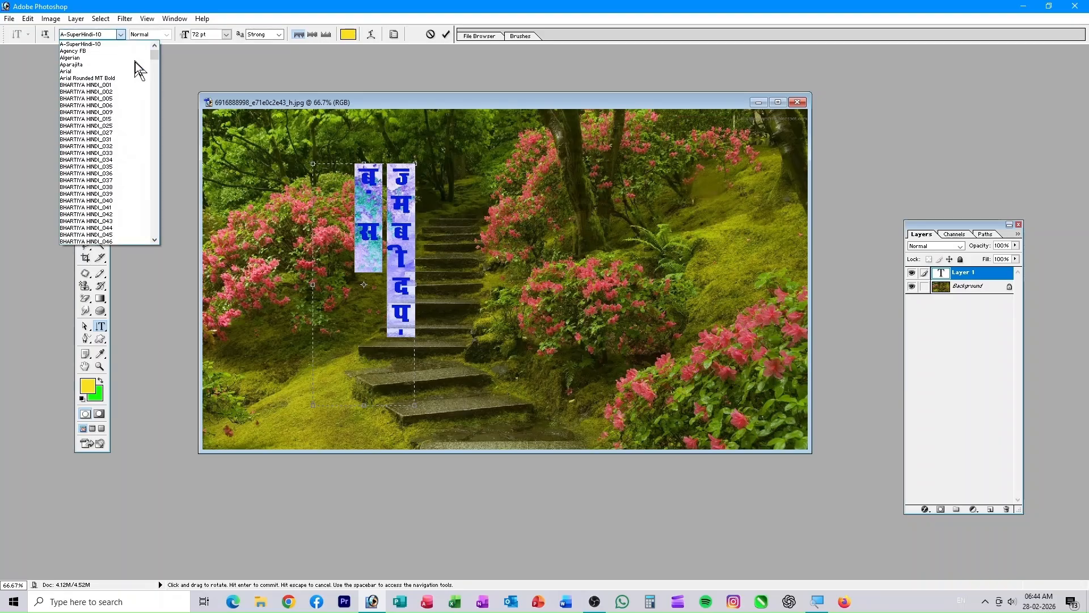
drag(155, 53, 161, 222)
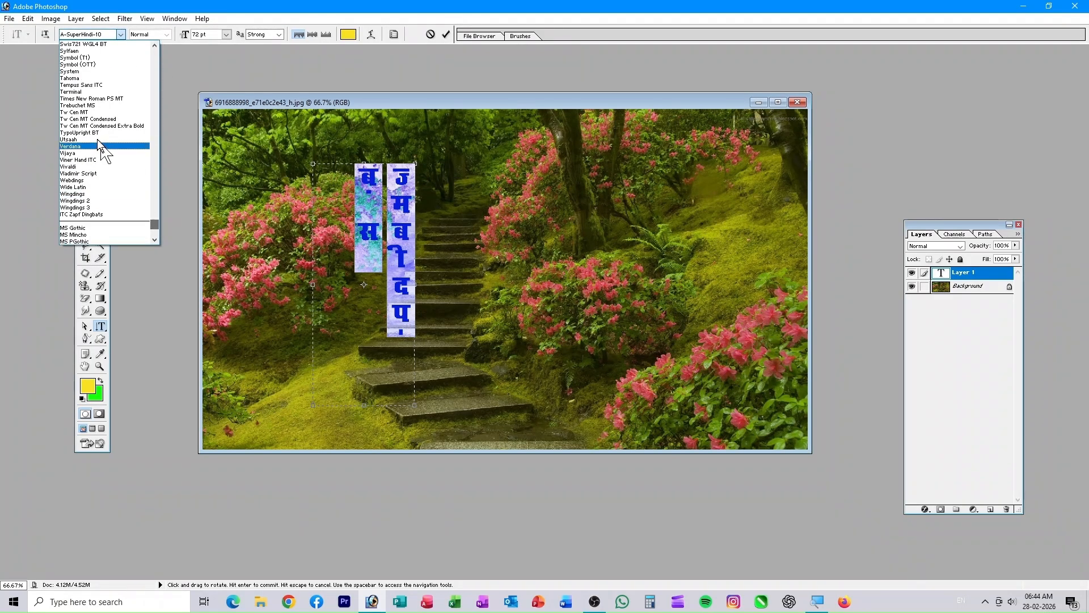
click(84, 99)
key(Down)
key(Down)
key(Down)
key(Down)
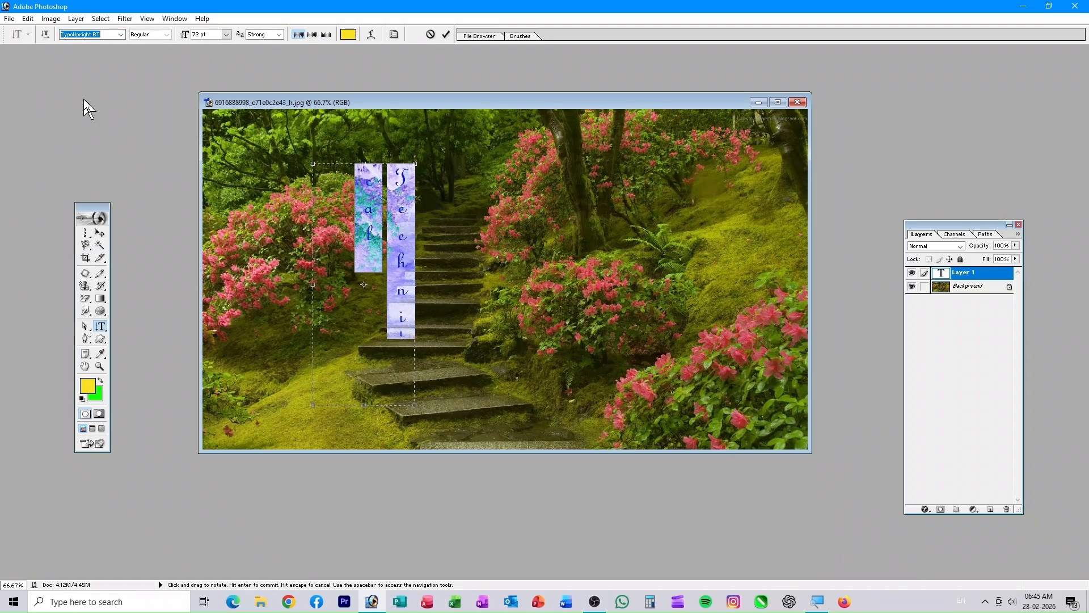
key(Down)
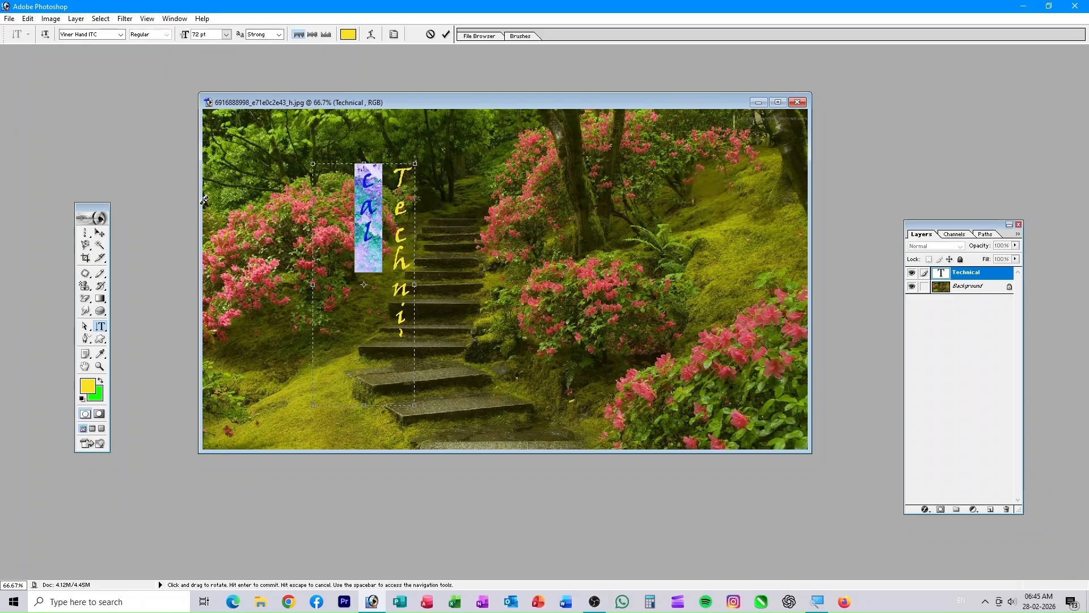
click(446, 34)
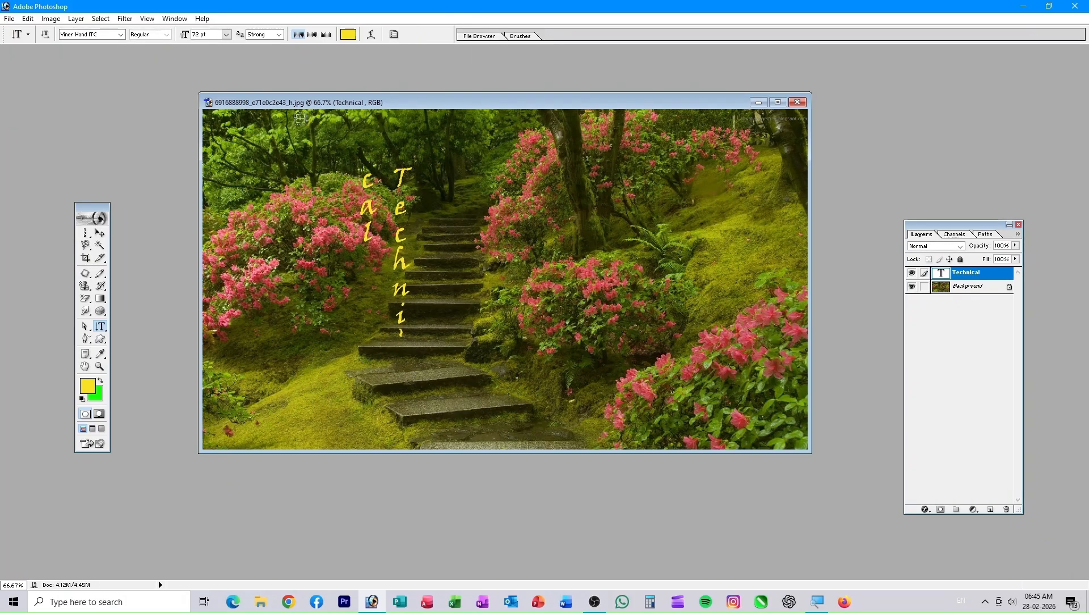
- Move the Technical text over the left flower bushes and reselect all of it
click(100, 233)
drag(389, 214, 271, 309)
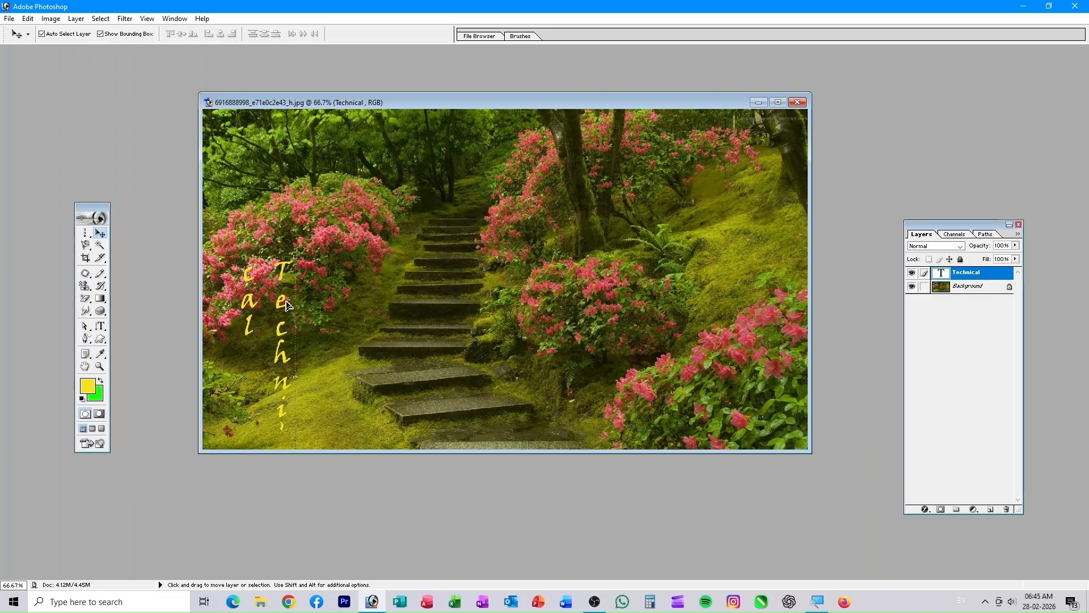
click(100, 325)
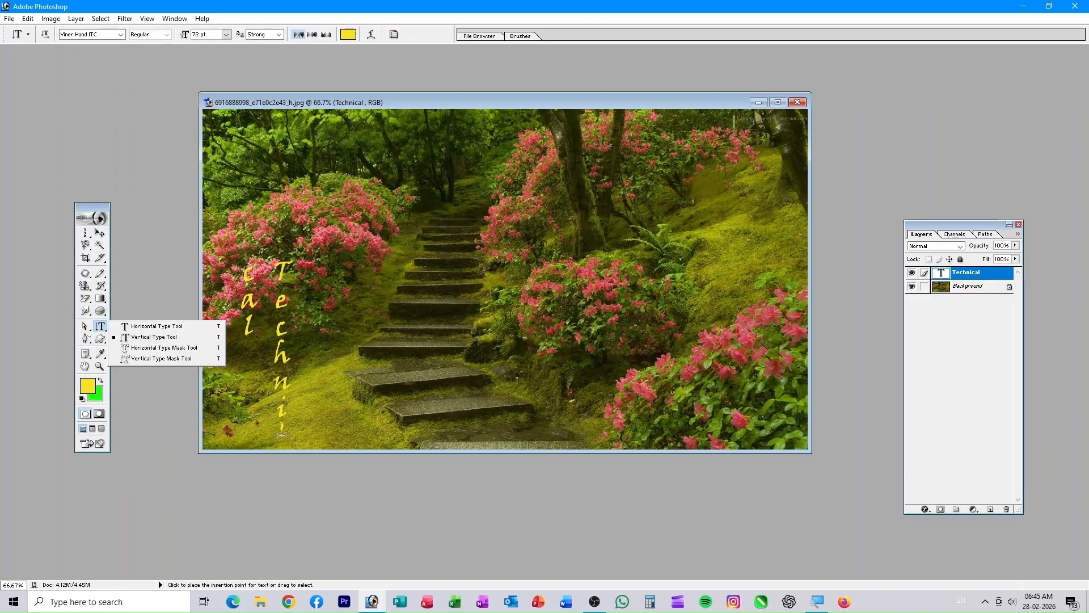
drag(284, 434, 279, 284)
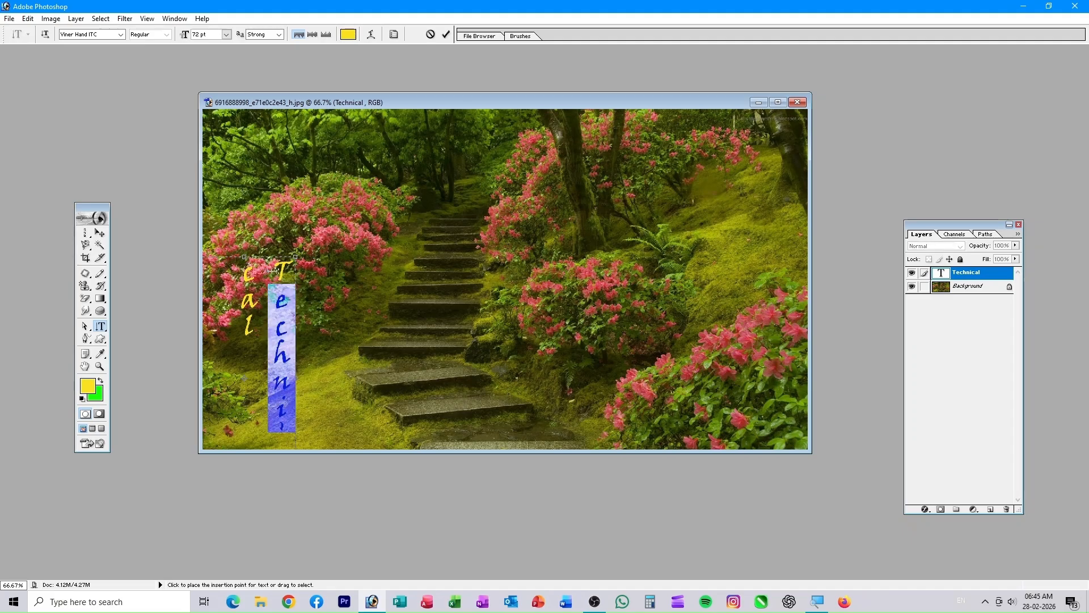
key(ctrl+a)
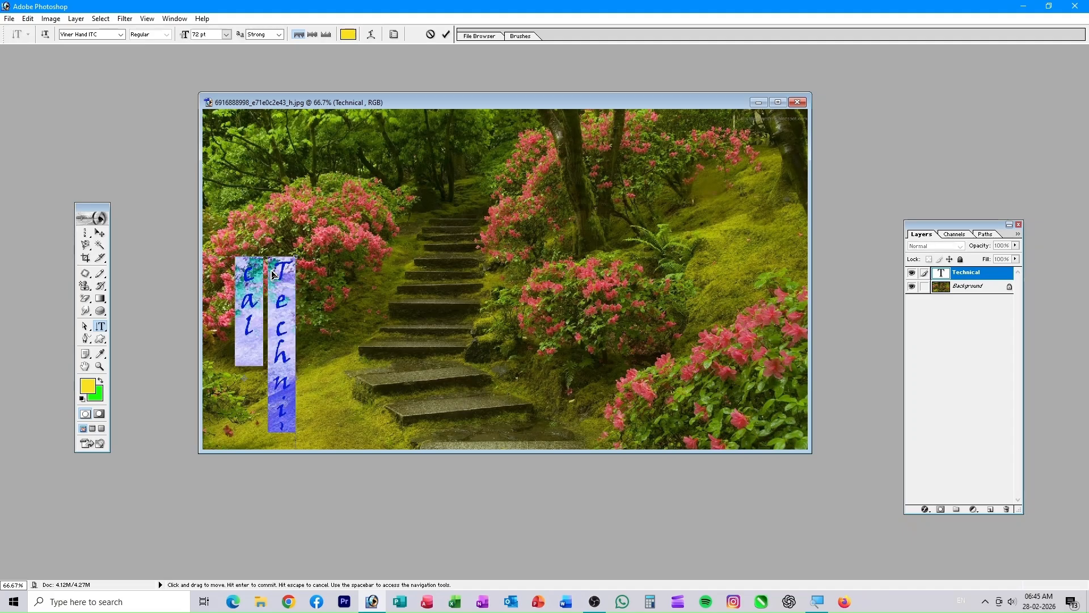
- Change the Technical text colour to white and commit it
click(350, 34)
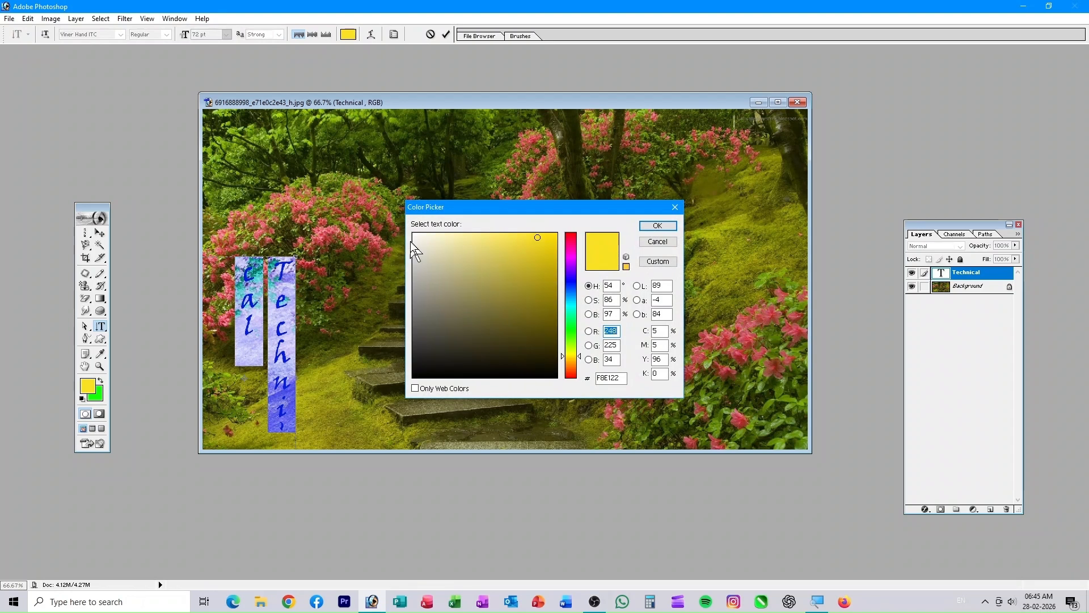
click(415, 236)
click(658, 225)
click(446, 34)
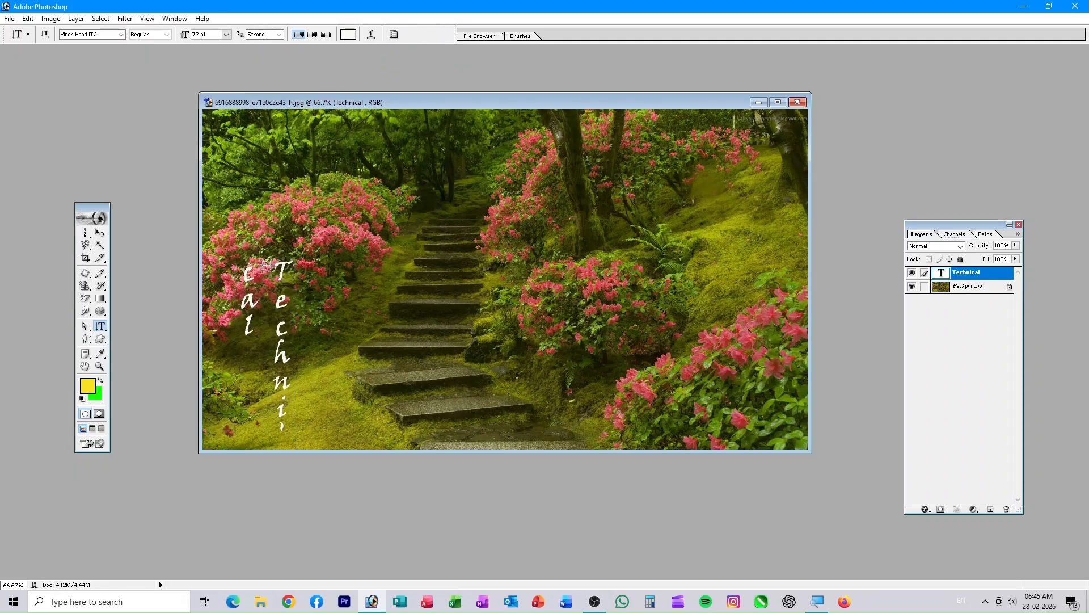
- Widen the text box into one column and move the text to the photo's right edge
click(243, 362)
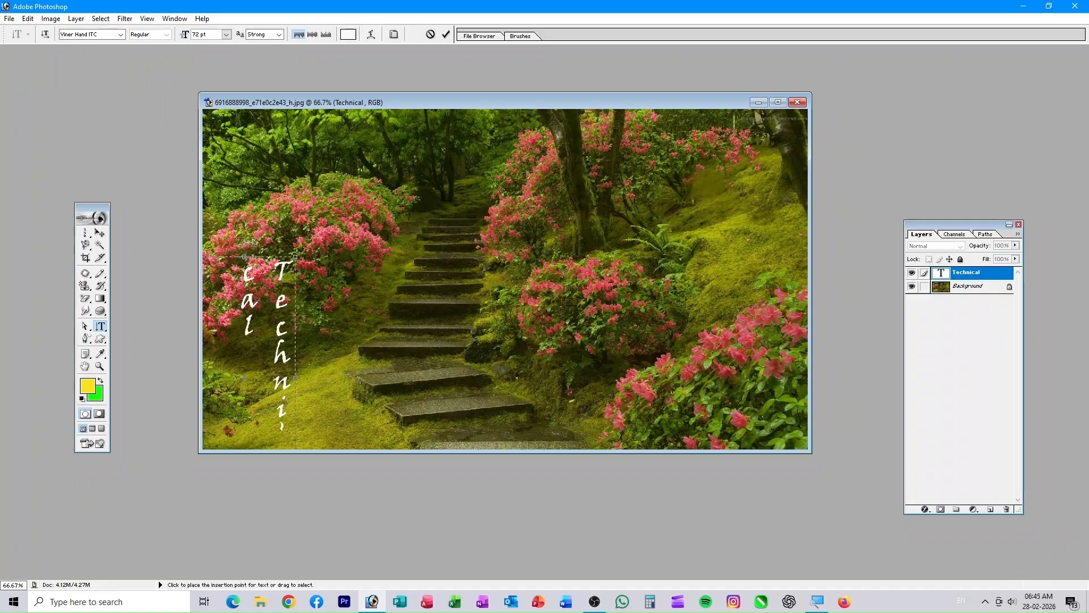
drag(295, 257, 372, 160)
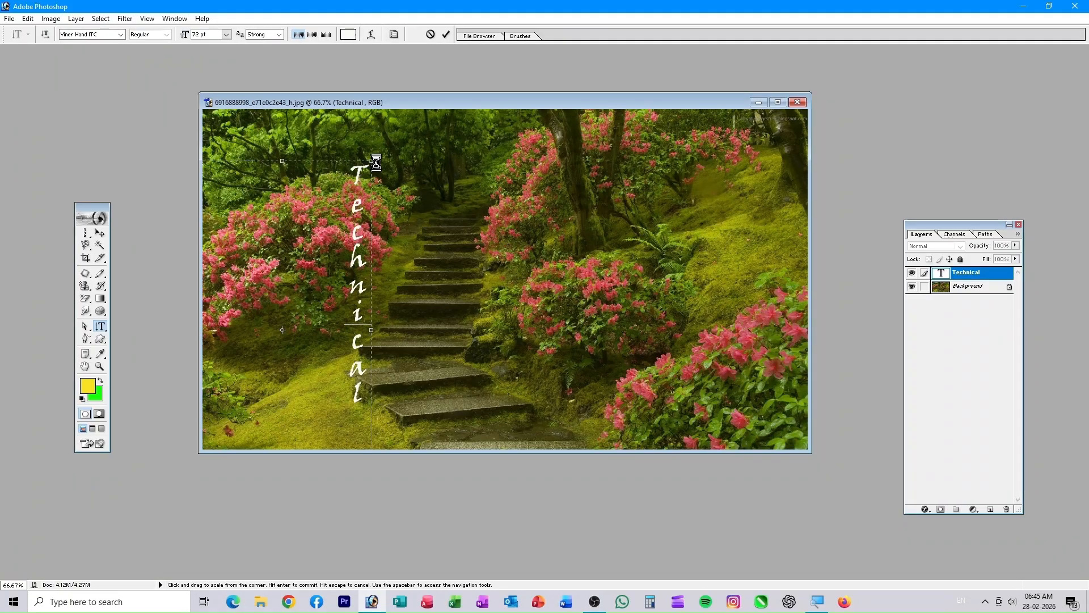
click(446, 34)
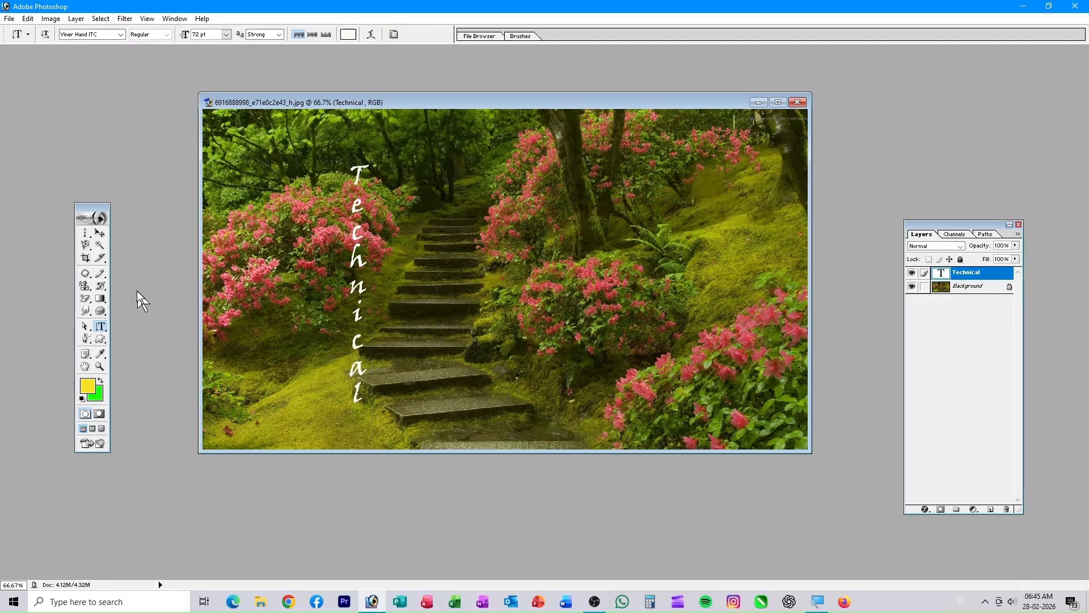
click(100, 233)
drag(357, 253, 781, 218)
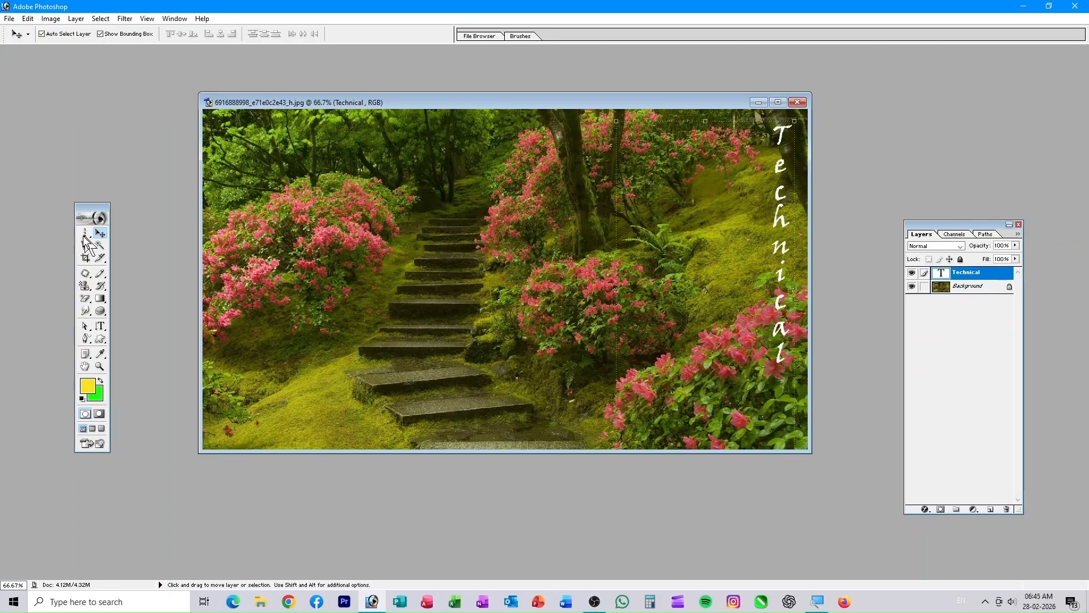
- Type the person's name in a new horizontal text box over the steps
click(100, 327)
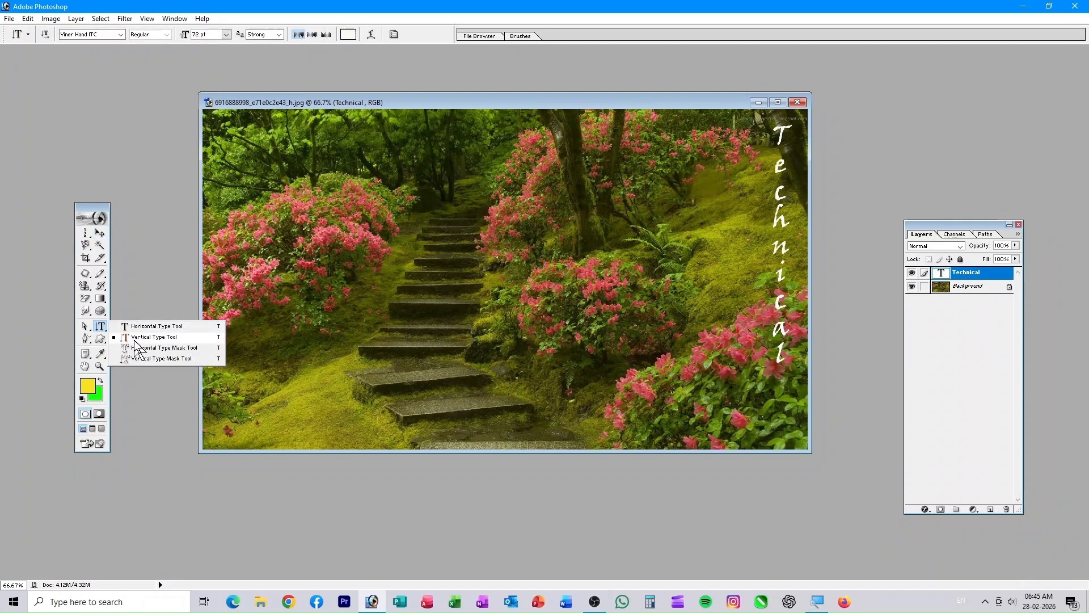
click(149, 326)
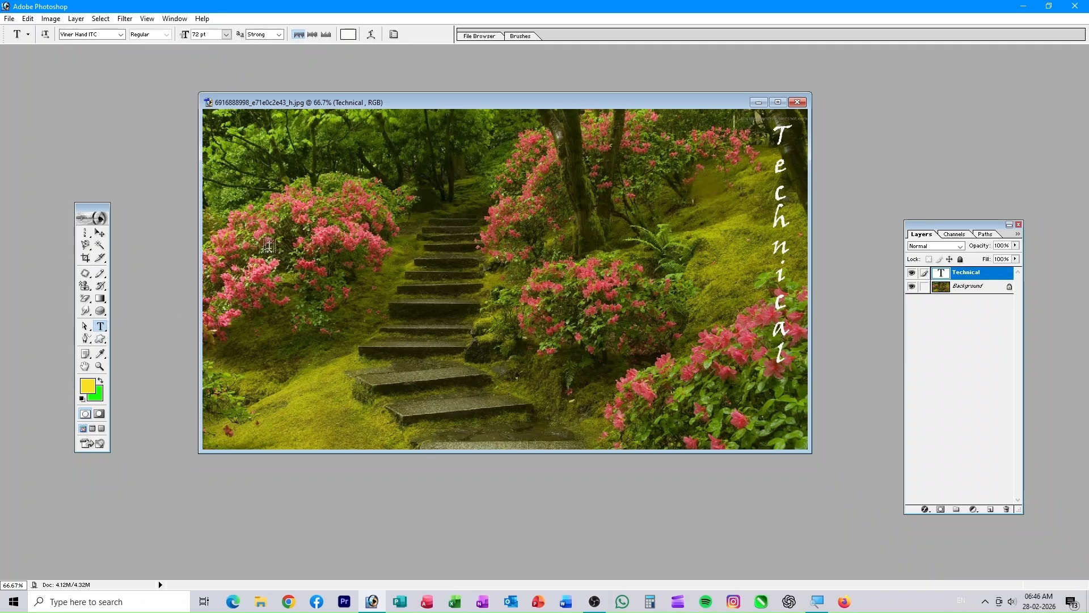
drag(347, 266, 675, 341)
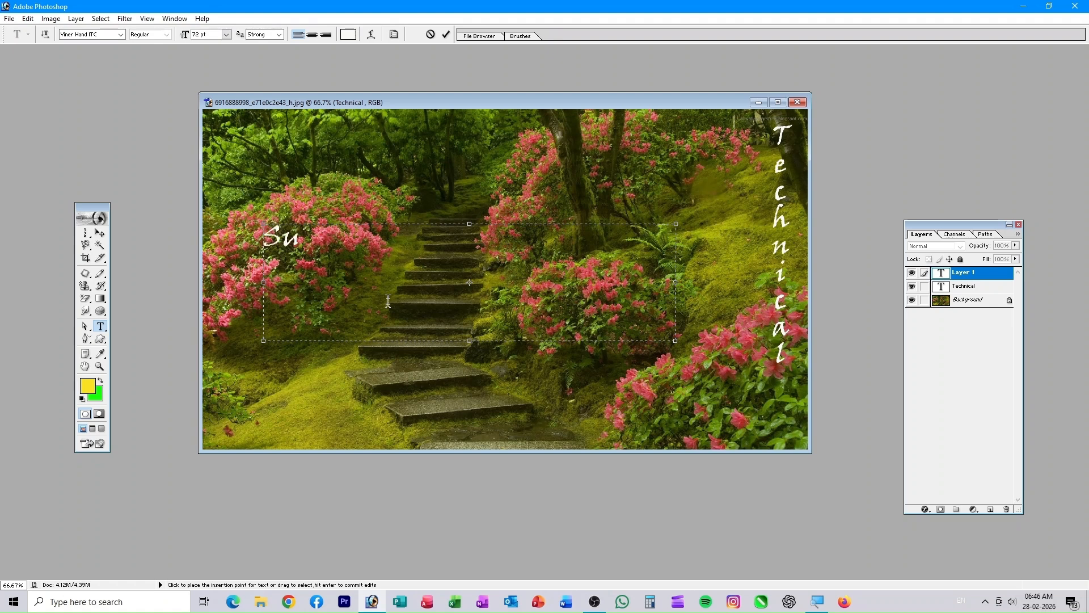
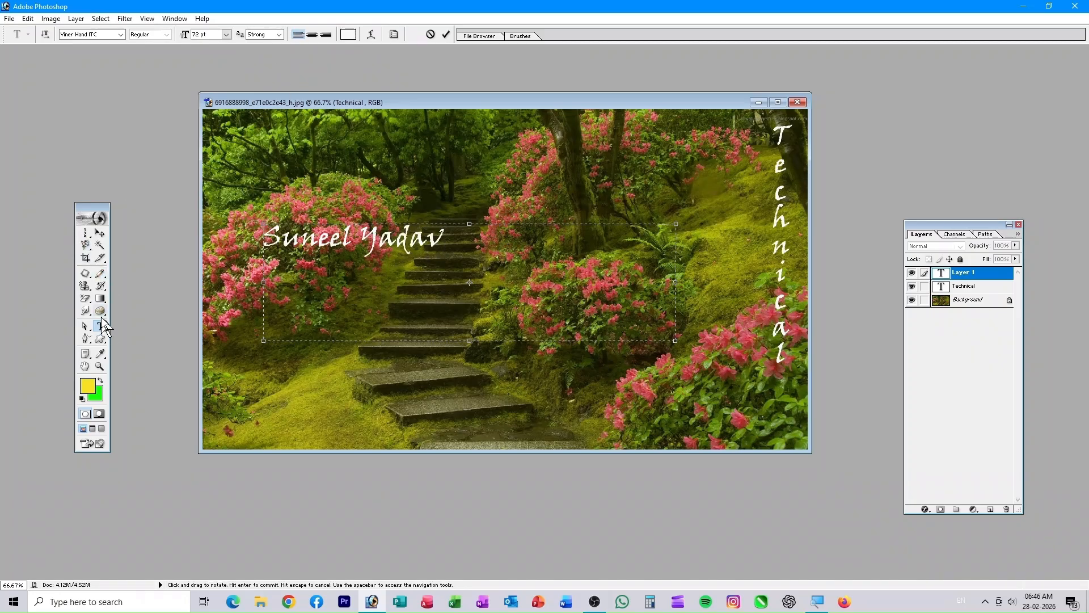
- Change the name text's font to Vladimir Script
click(90, 35)
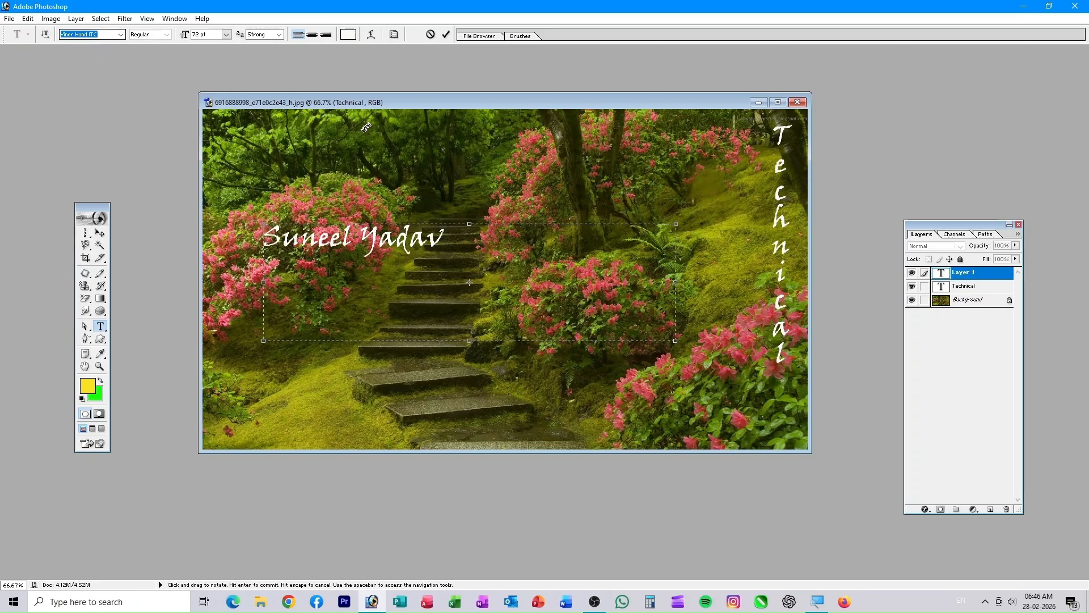
drag(443, 247, 250, 236)
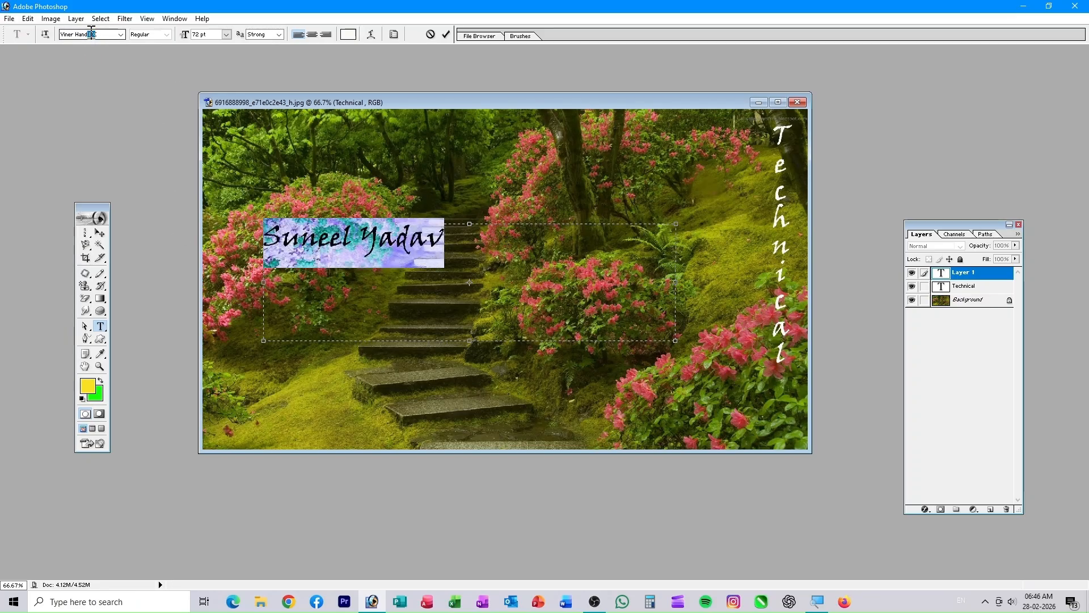
key(Down)
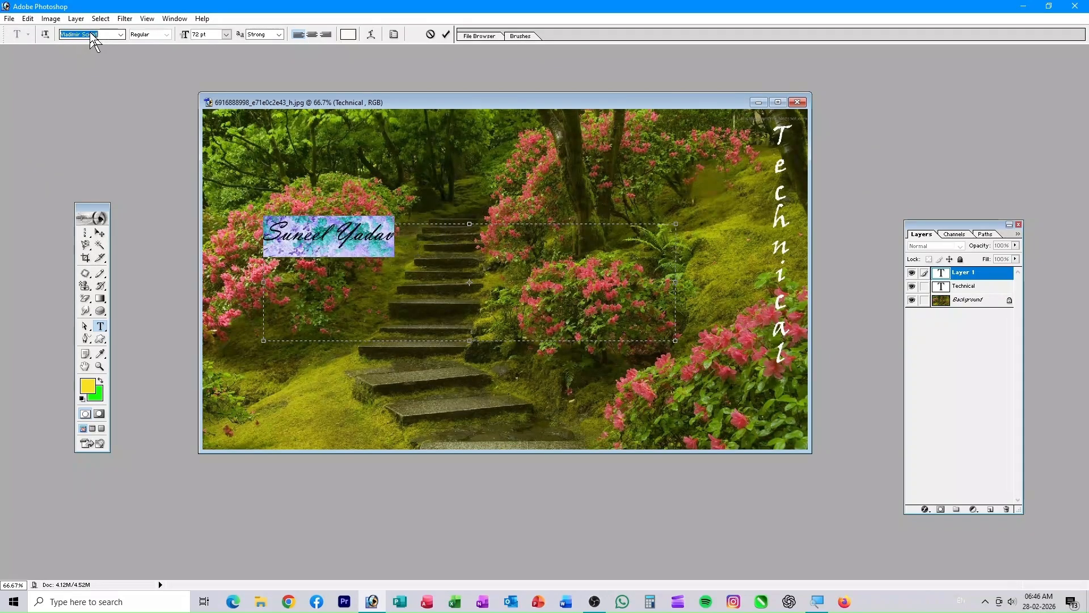
key(Down)
- Set the name to 90 pt, try centre, right and left alignment, and commit
click(226, 34)
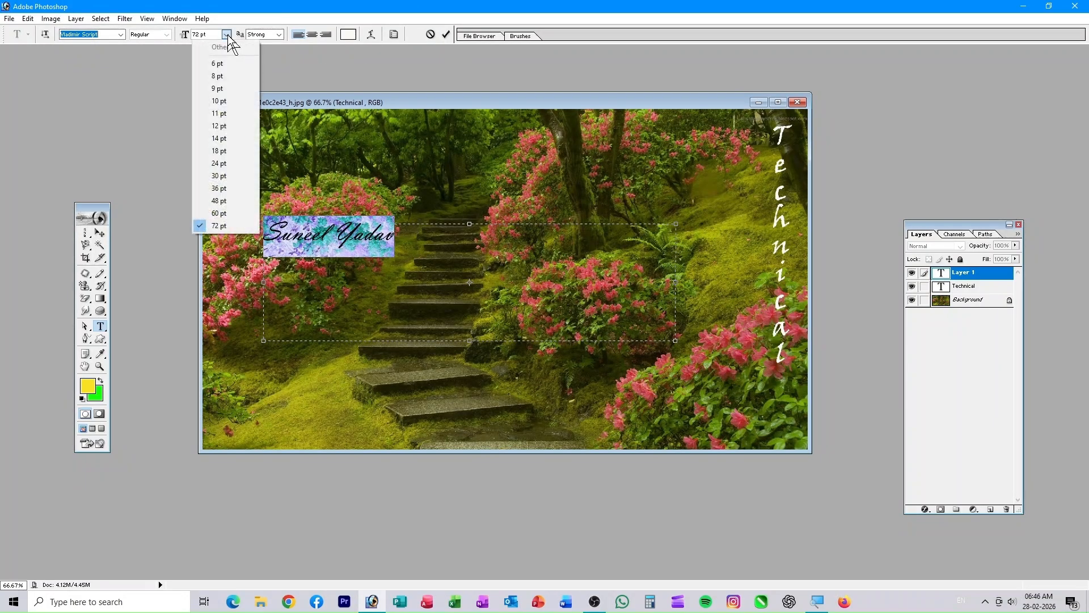
click(199, 35)
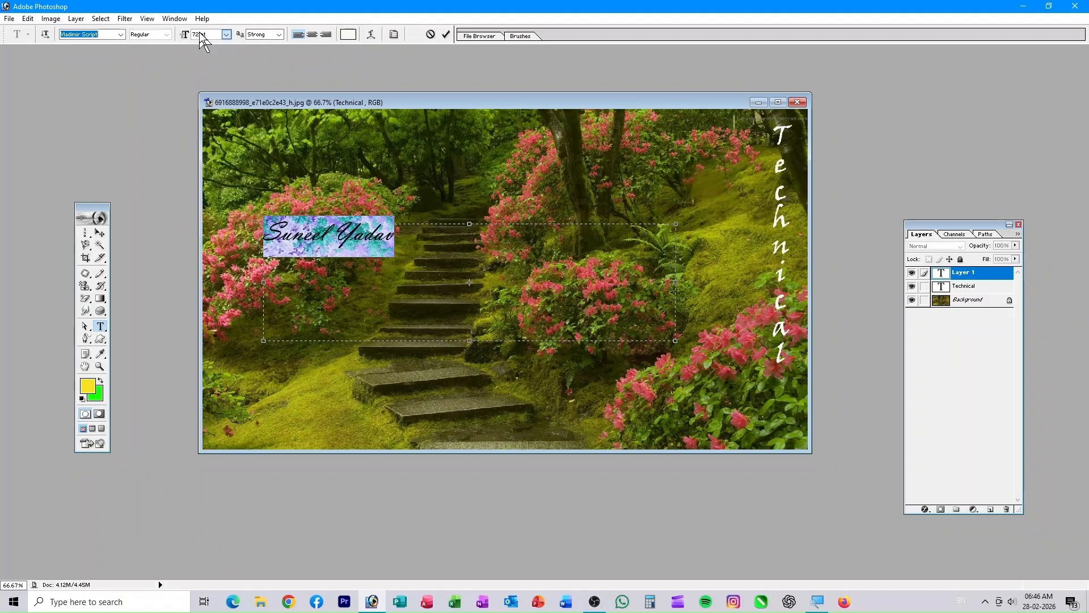
drag(198, 34, 179, 35)
text(90)
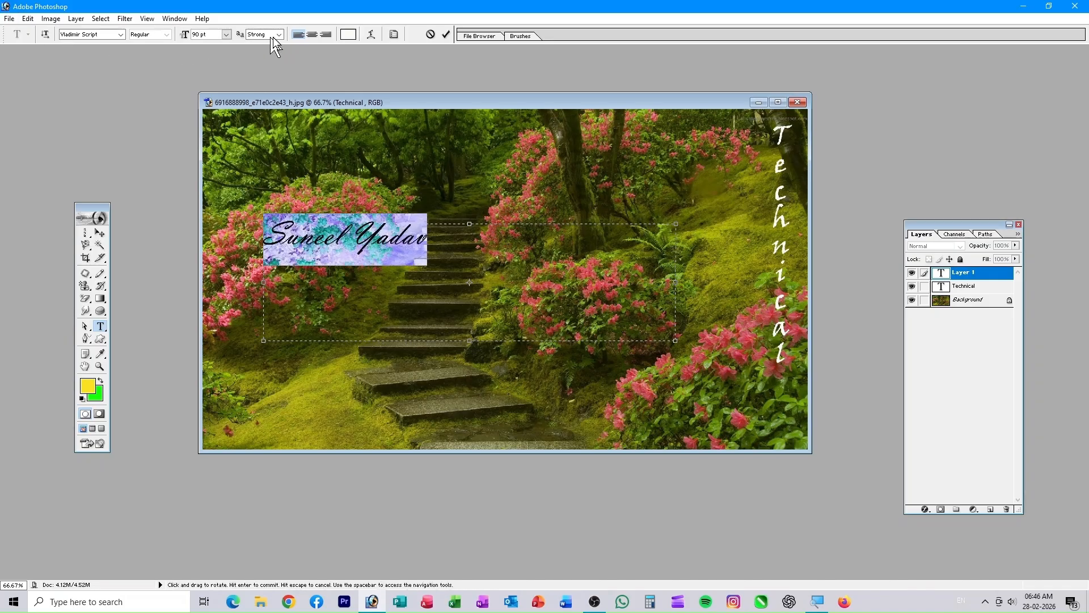
click(312, 35)
click(325, 35)
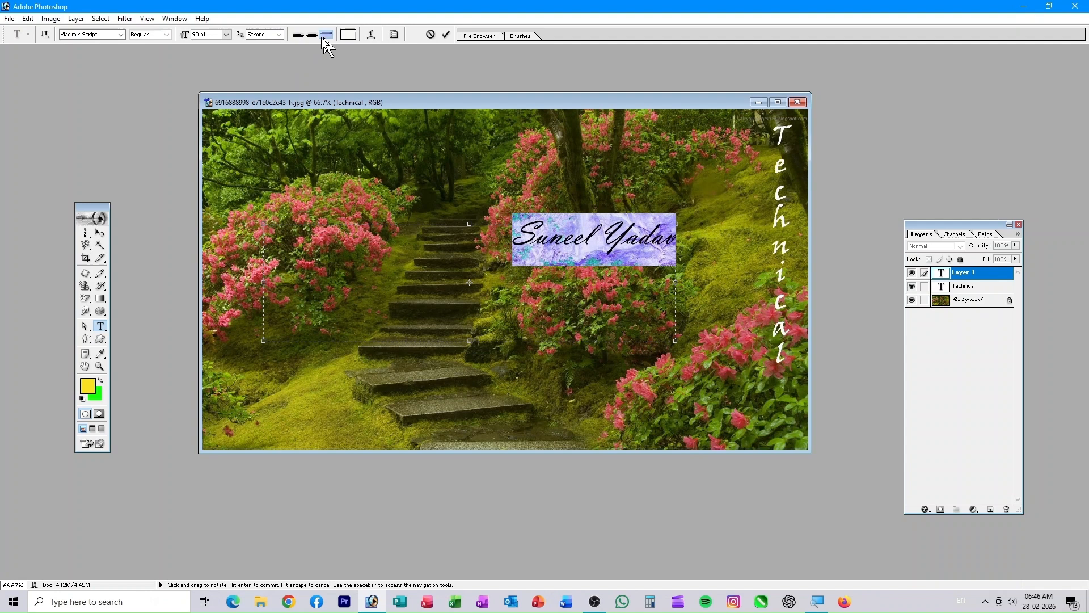
click(297, 35)
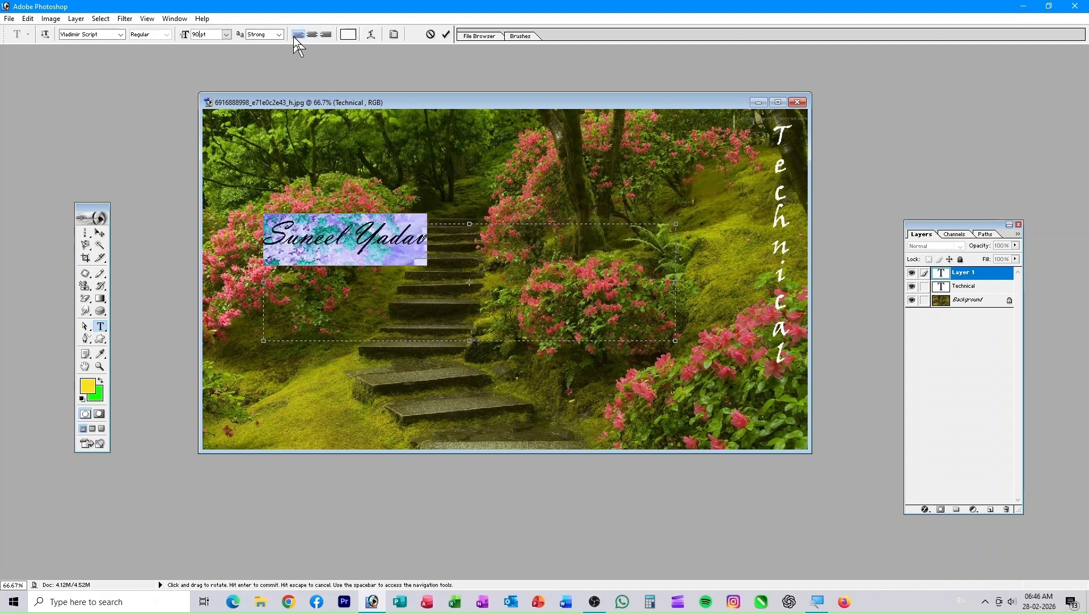
click(446, 35)
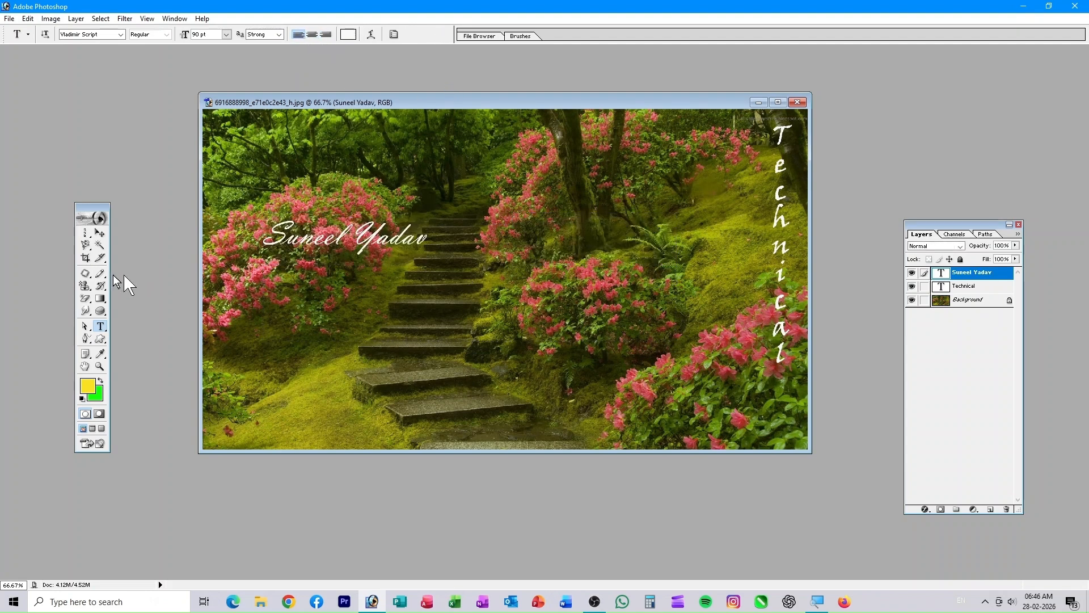
- Drag the name text toward the bottom-left corner, then back up to mid-image
click(100, 234)
drag(418, 237, 365, 426)
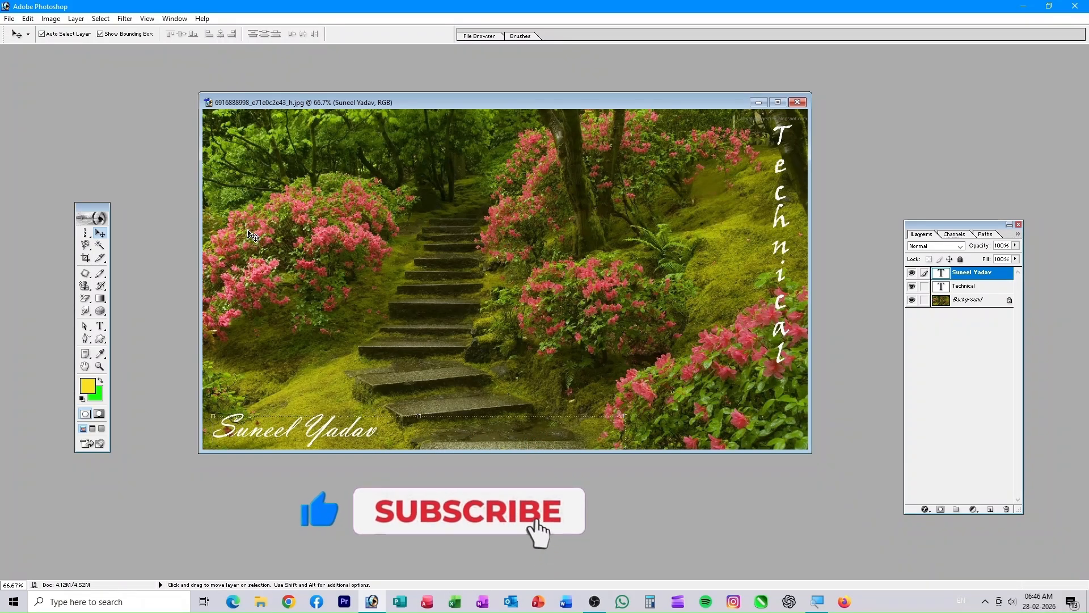
mouse_move(320, 445)
mouse_down()
mouse_move(398, 339)
mouse_move(353, 449)
mouse_move(327, 448)
mouse_up()
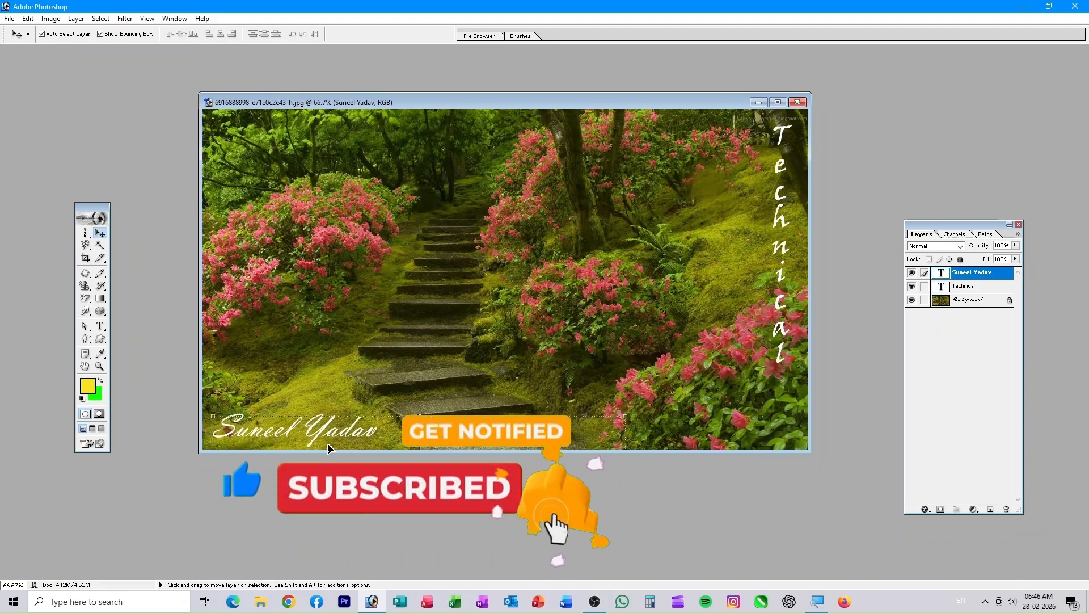
click(77, 21)
mouse_move(115, 116)
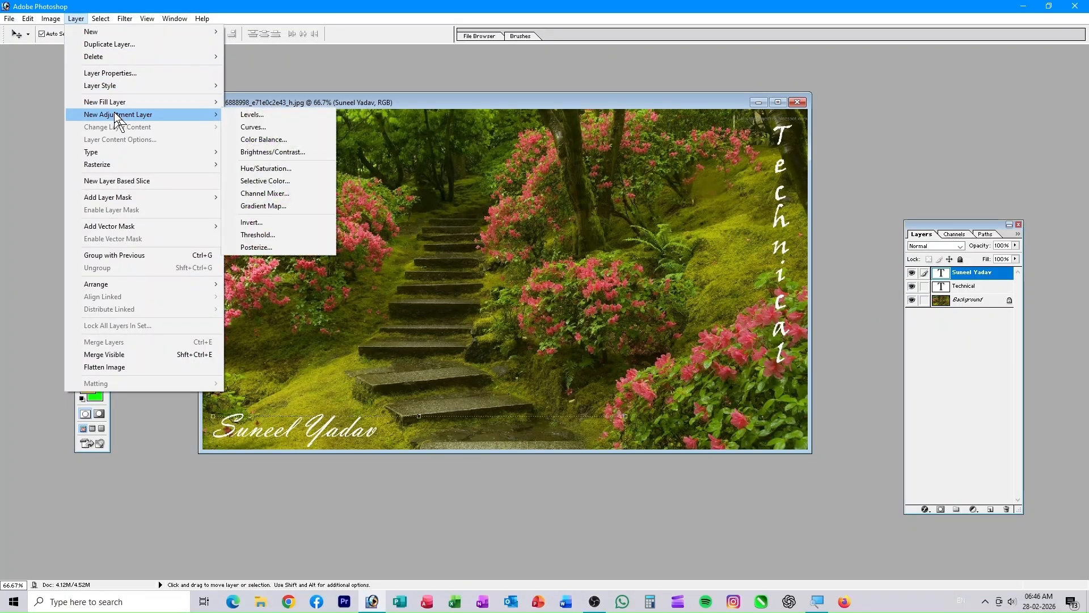
click(328, 441)
drag(328, 441, 428, 337)
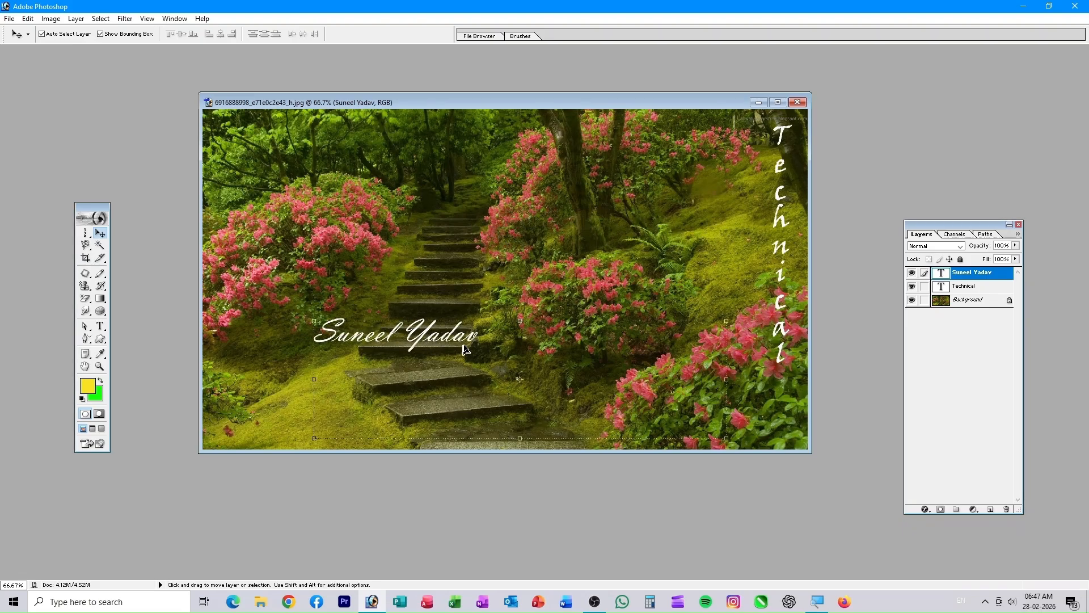
- Enlarge the name text to 120 pt and move it over the lower steps
click(100, 326)
click(100, 328)
drag(478, 340, 253, 331)
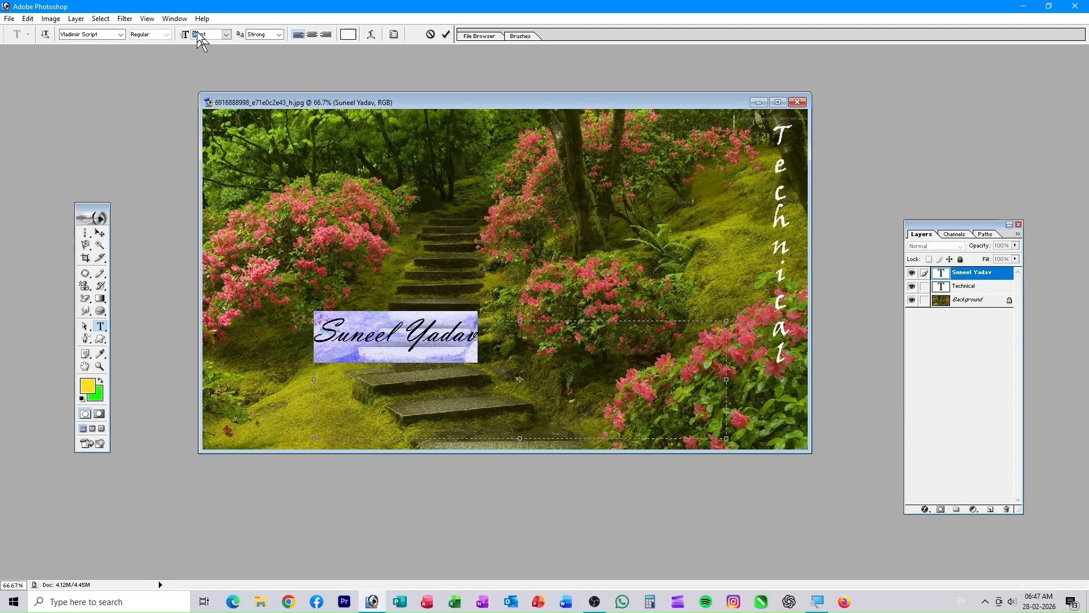
text(120)
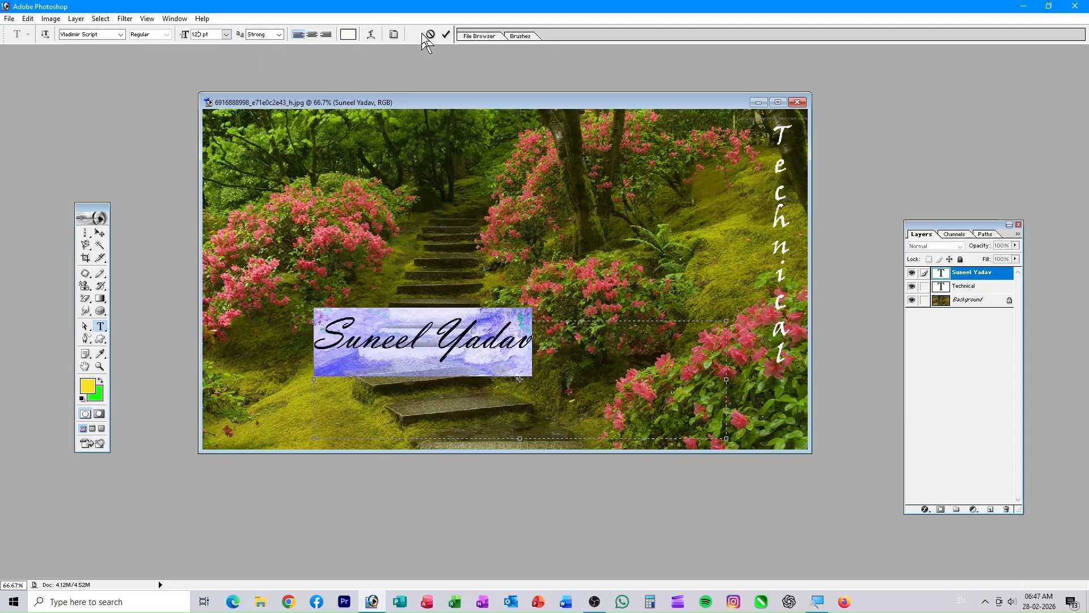
click(446, 34)
click(102, 233)
mouse_move(497, 355)
mouse_down()
mouse_move(527, 293)
mouse_move(487, 388)
mouse_move(497, 375)
mouse_up()
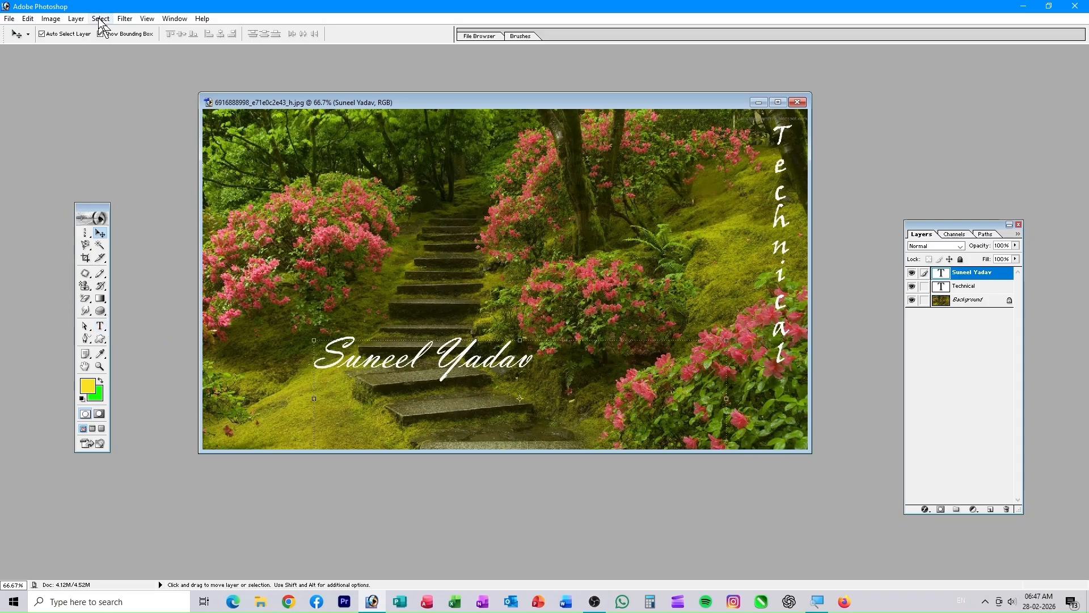
- Show the Layer menu's Layer Style submenu, pointing at Color Overlay
click(76, 18)
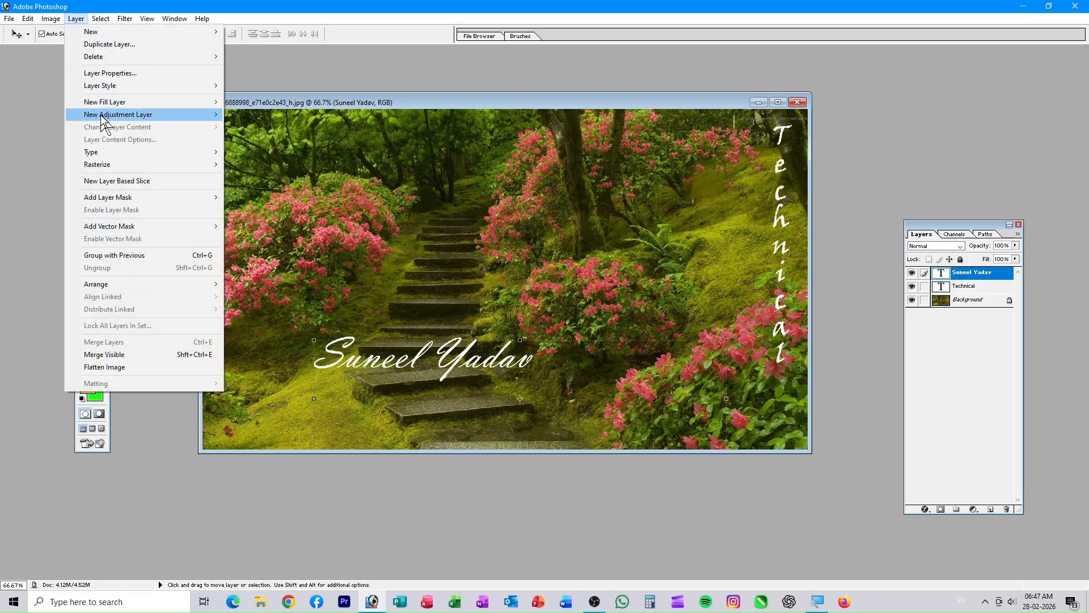
mouse_move(115, 153)
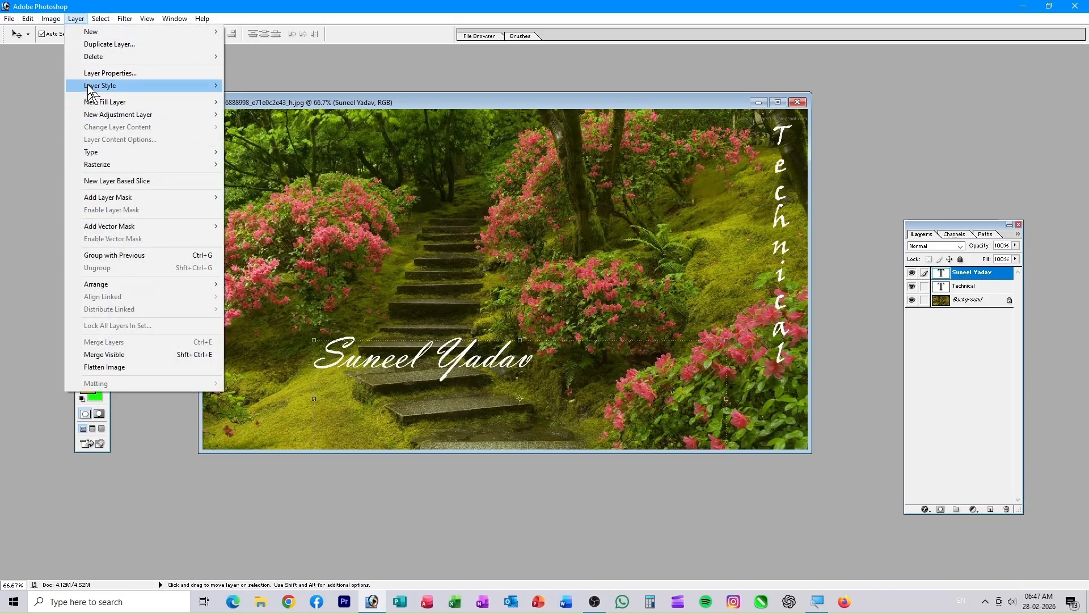
mouse_move(126, 87)
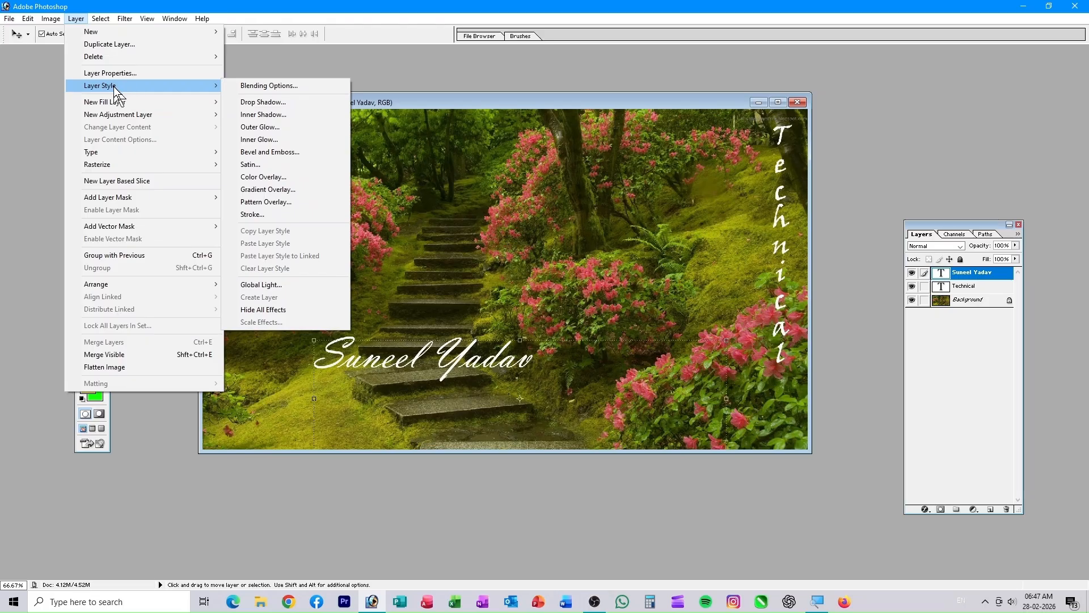
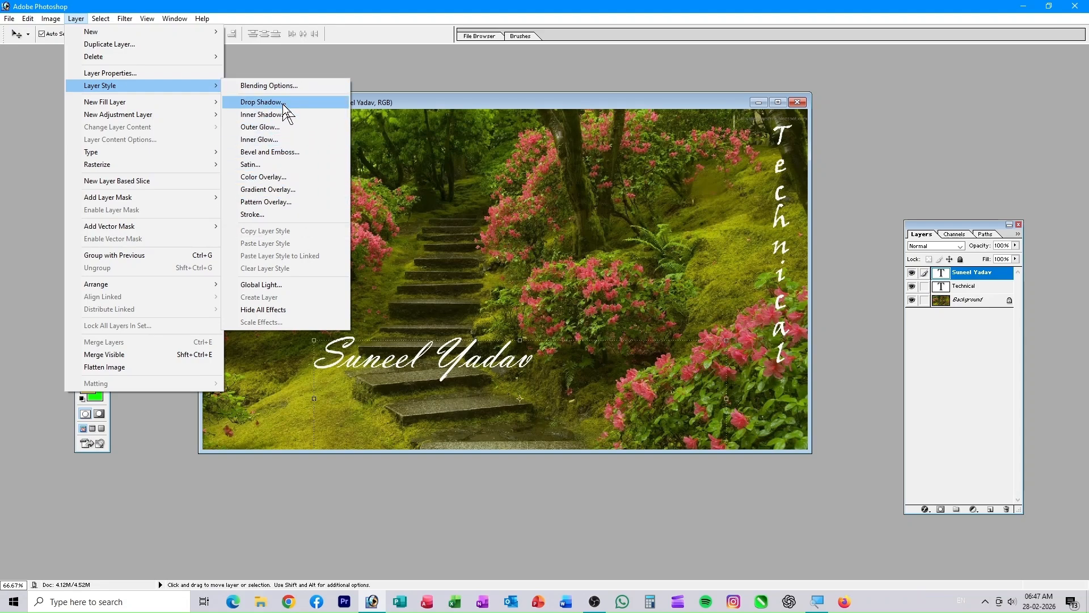
- Give the name text a full-opacity drop shadow with distance 12, spread 66 and noise 100
click(283, 103)
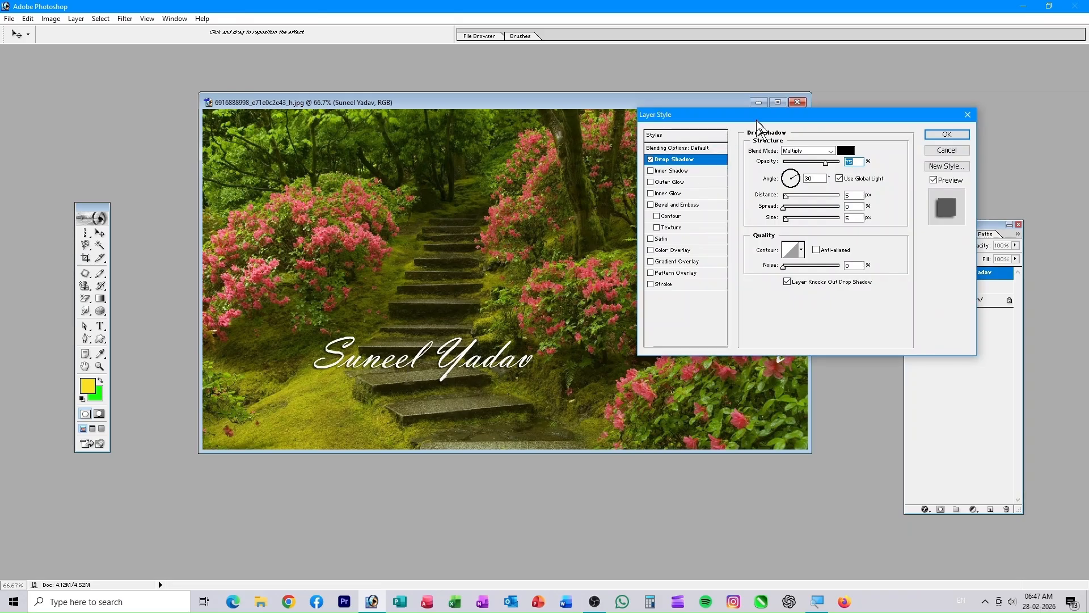
drag(759, 117, 790, 150)
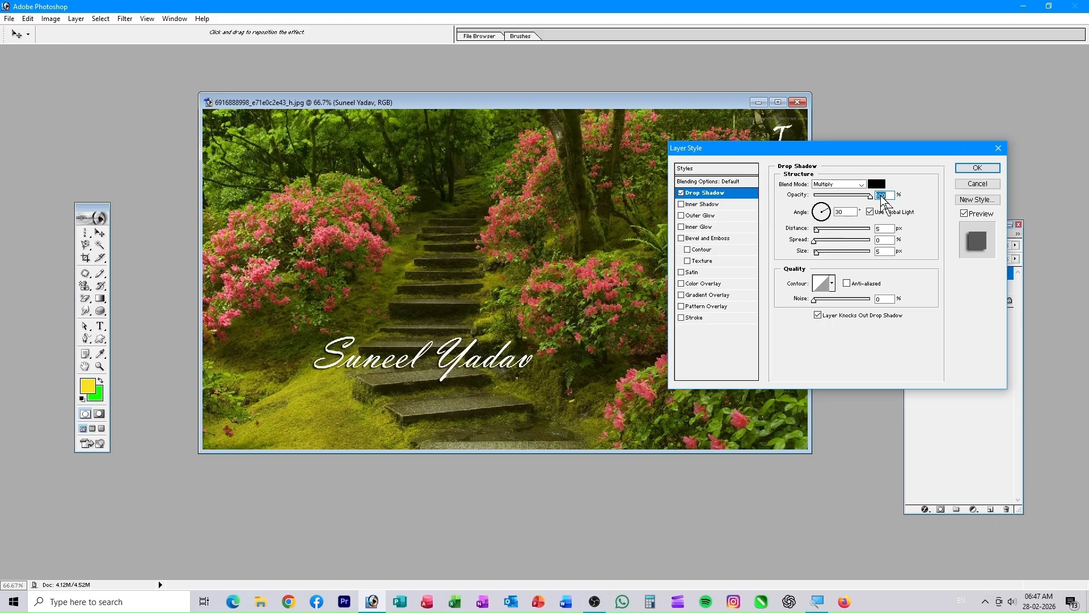
drag(881, 195, 819, 213)
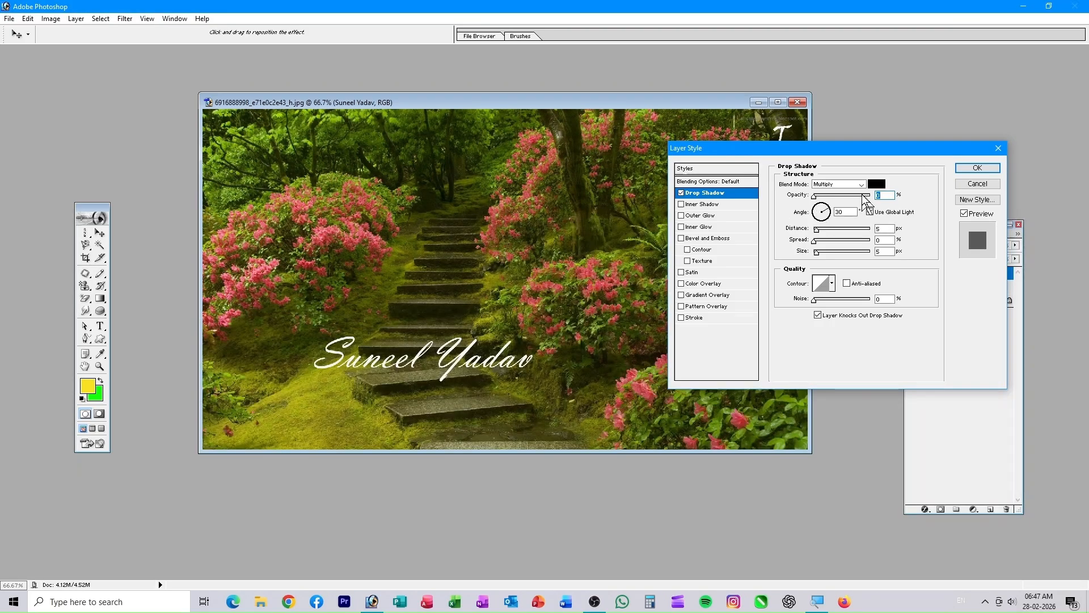
drag(815, 198, 896, 215)
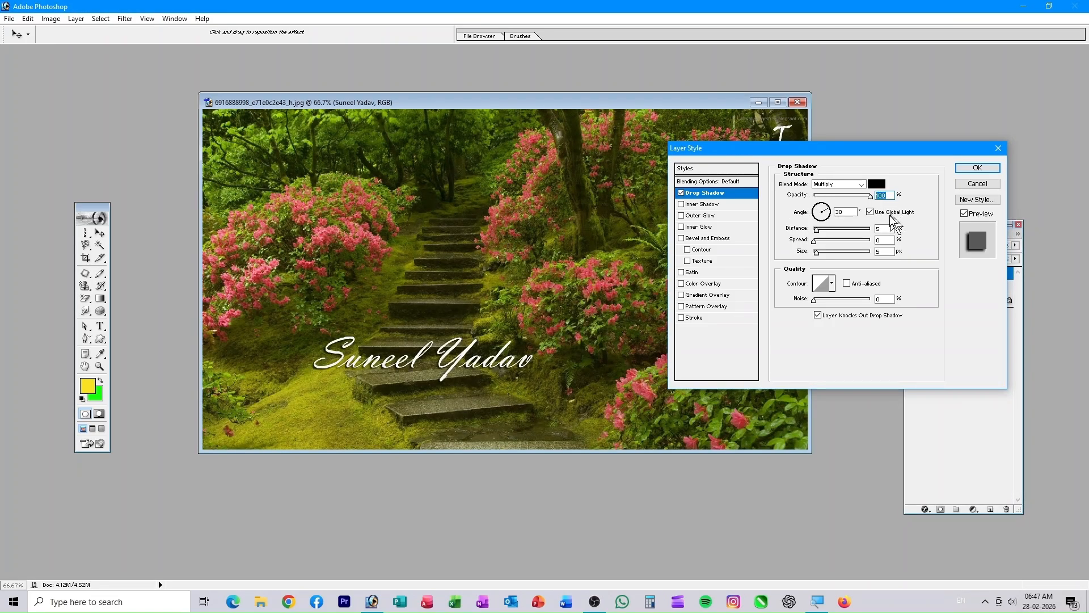
drag(820, 229, 821, 256)
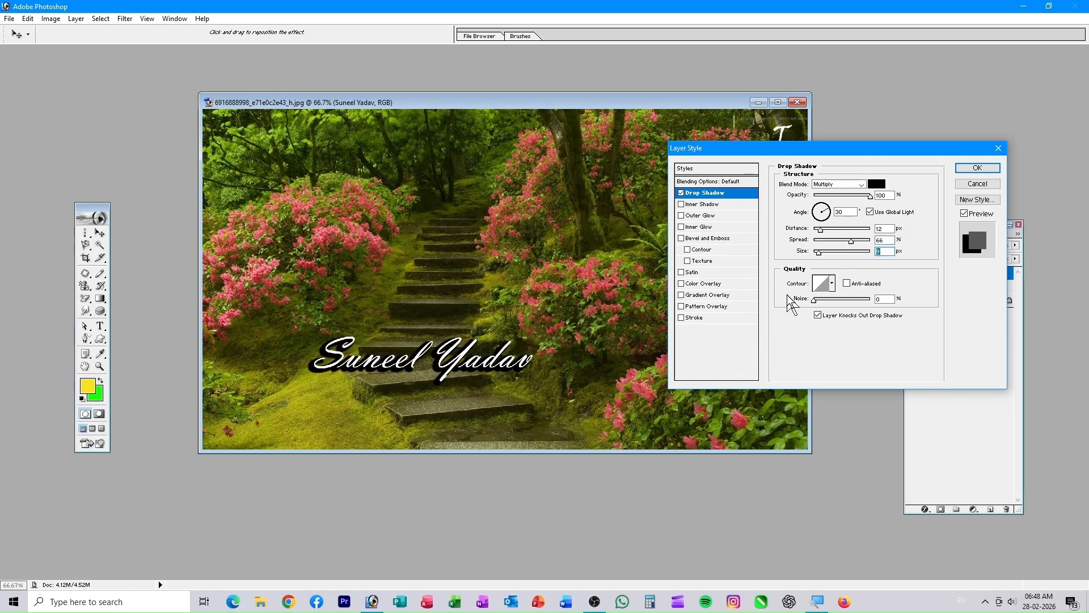
drag(814, 300, 799, 322)
- Add red stroke, inner shadow, outer glow and satin effects, then move the text lower-left
click(682, 317)
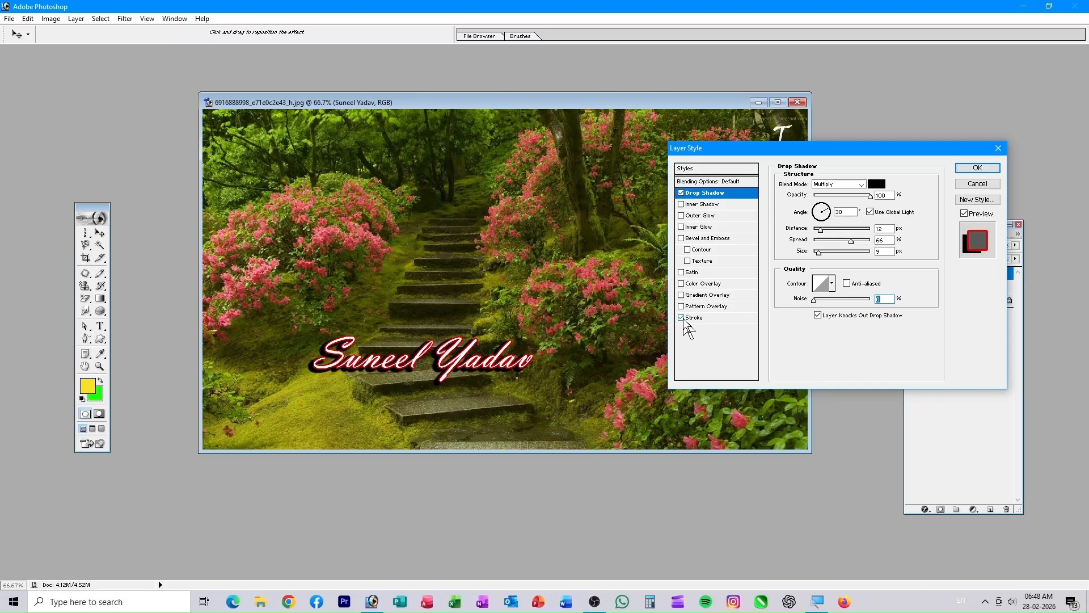
click(682, 204)
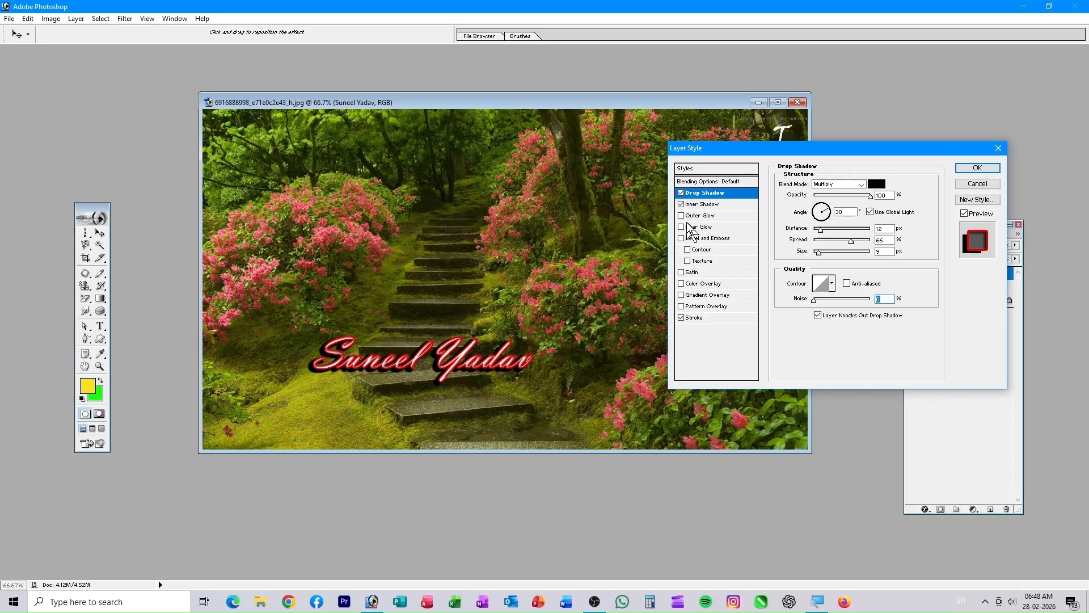
click(682, 216)
click(682, 271)
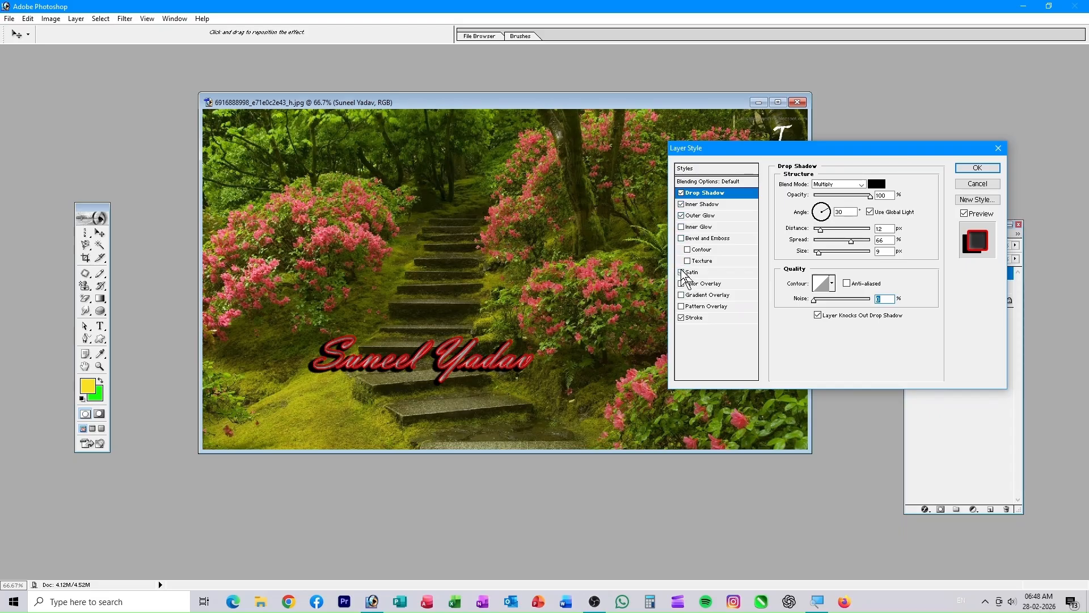
click(974, 168)
drag(487, 355, 400, 413)
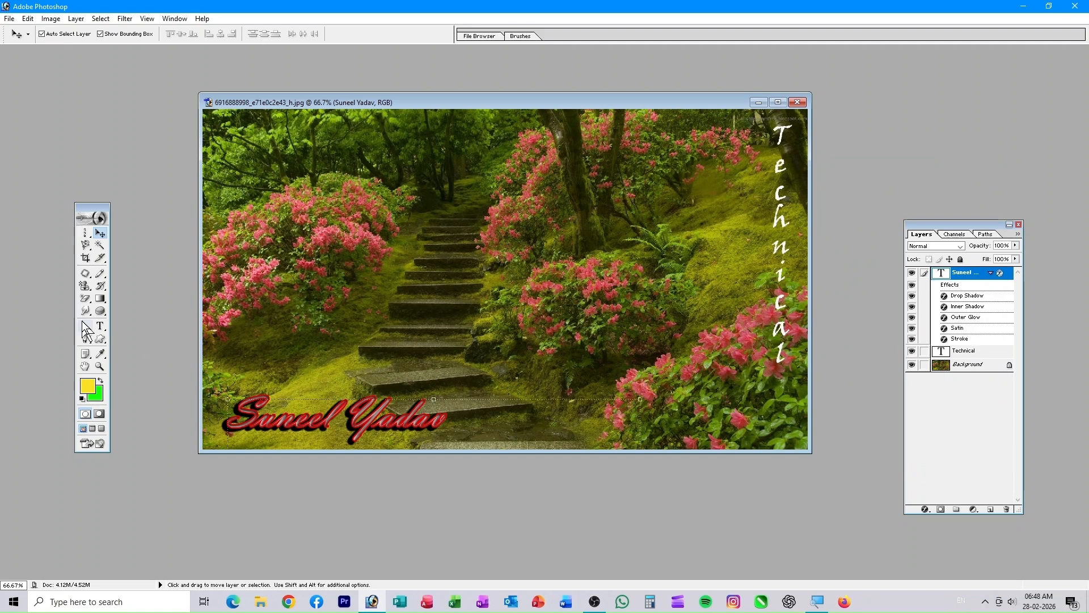
- Browse the toning and type tool choices, keeping the Horizontal Type tool
click(100, 310)
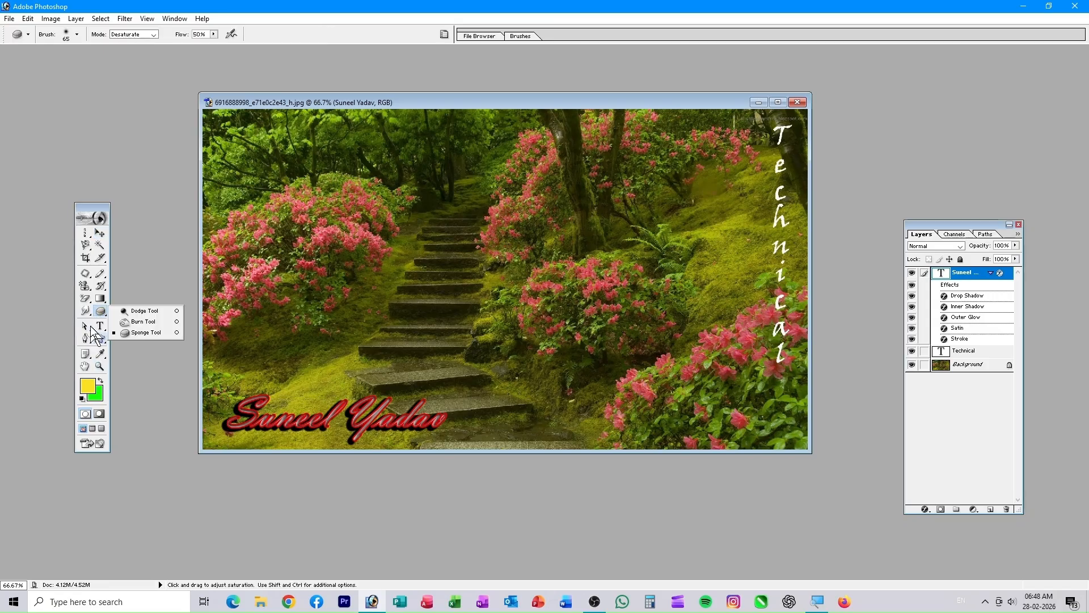
click(100, 326)
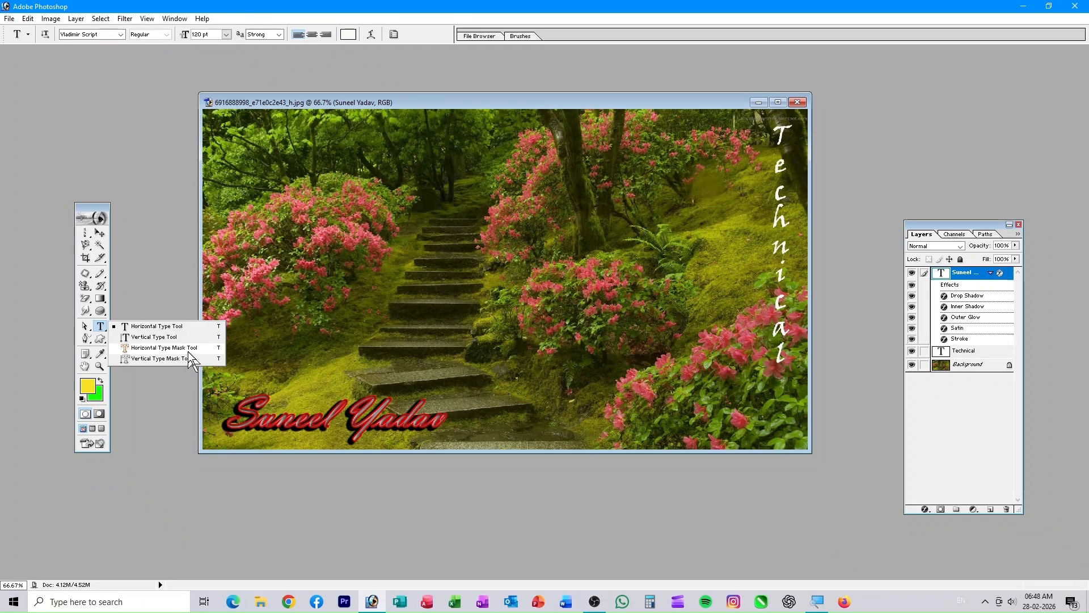
click(476, 519)
- Open the boy's portrait awab-husameldin-BUU0BP6TNic-unsplash.jpg from Photoshop Practice Files
double_click(884, 182)
click(546, 253)
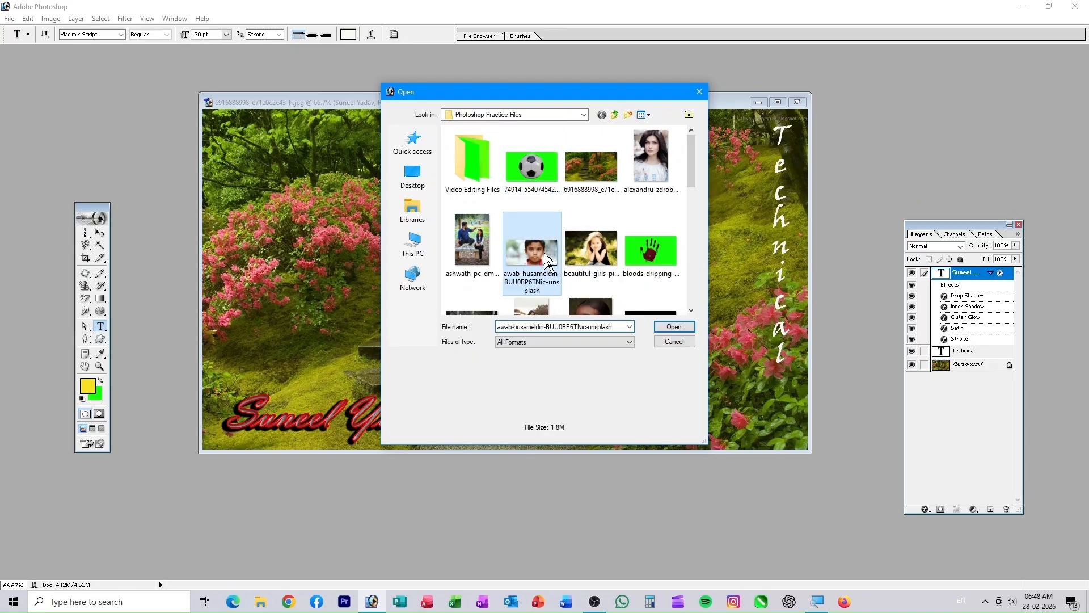
click(674, 327)
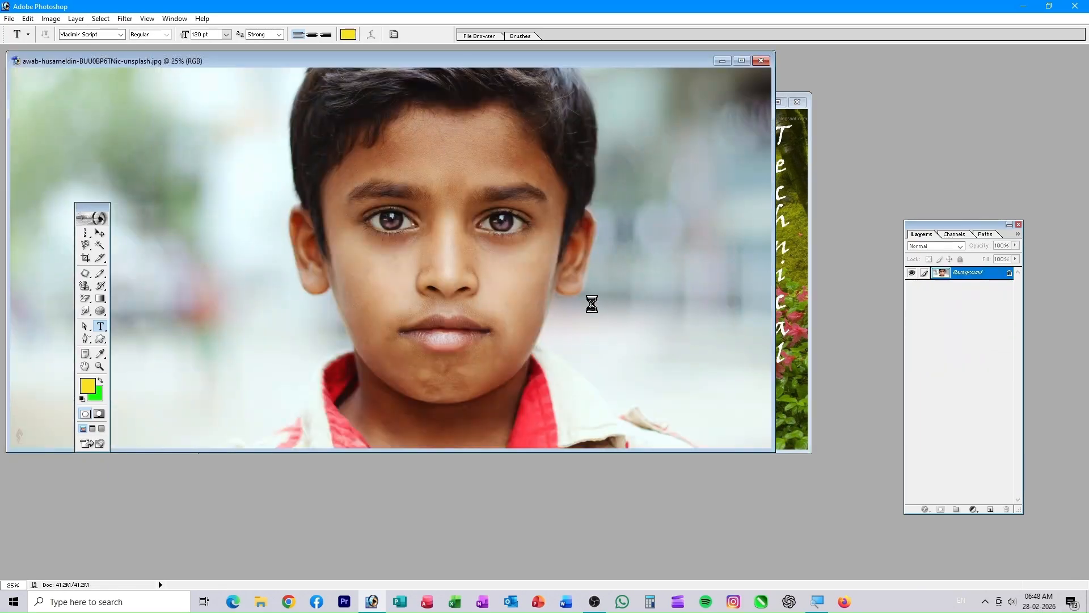
- Create a 300 pt Horizontal Type Mask selection of the name across the boy's face
right_click(103, 330)
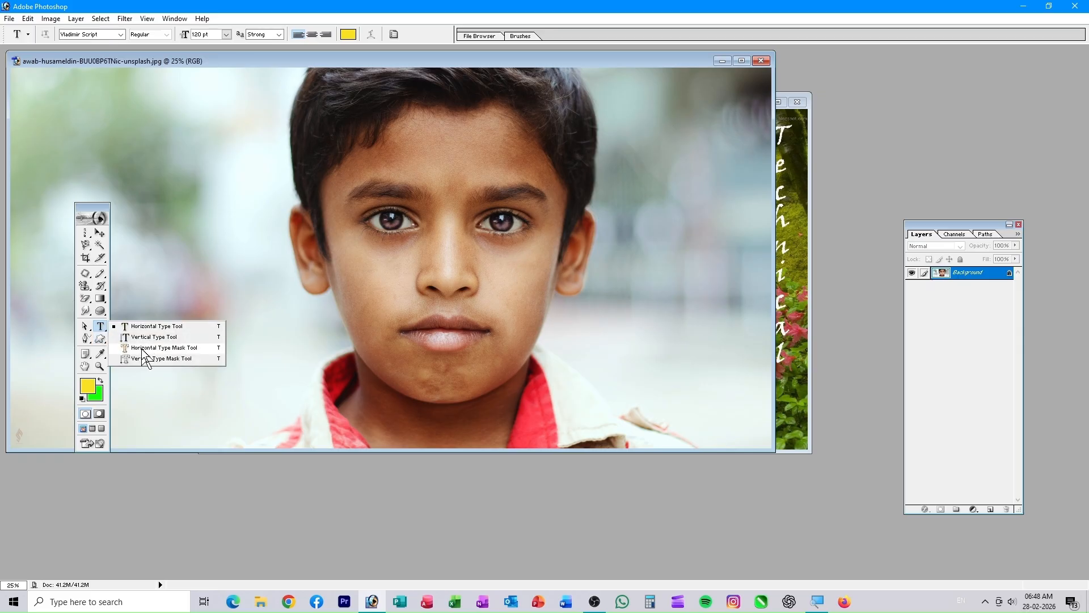
click(159, 348)
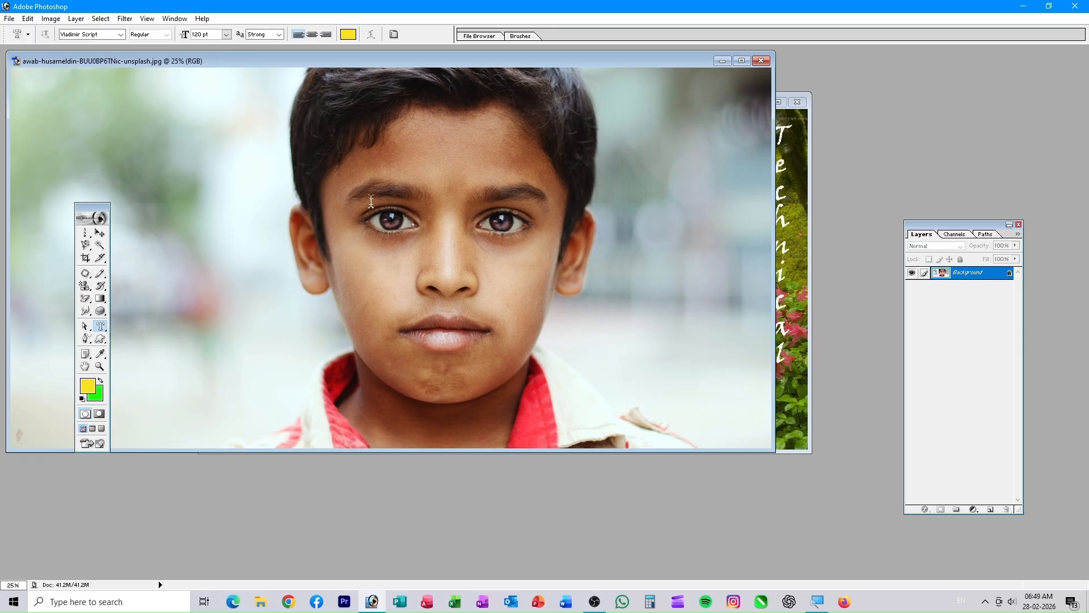
drag(562, 224, 569, 270)
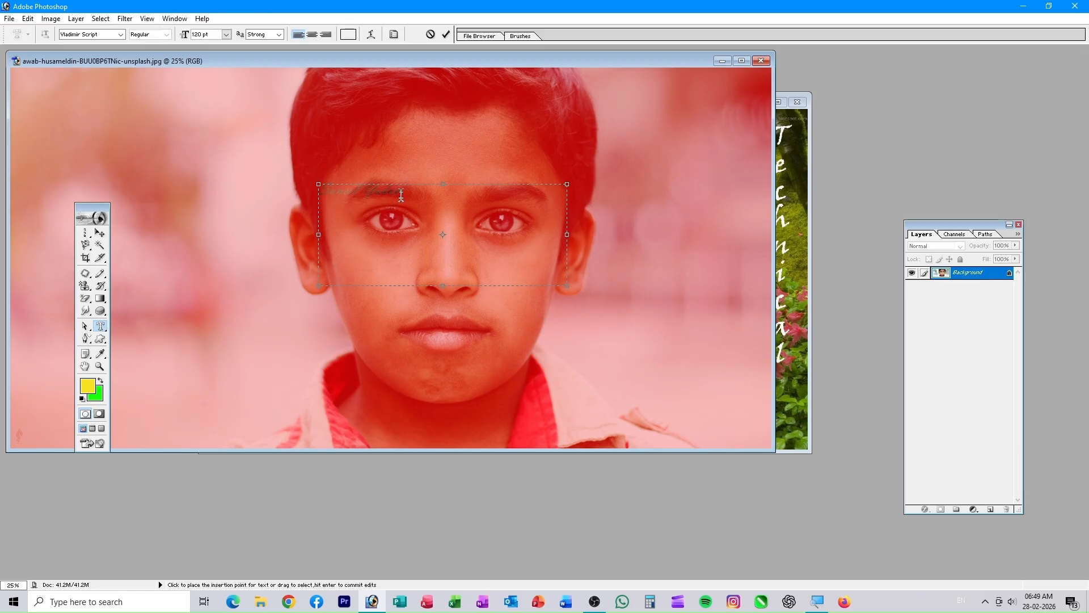
drag(411, 196, 317, 194)
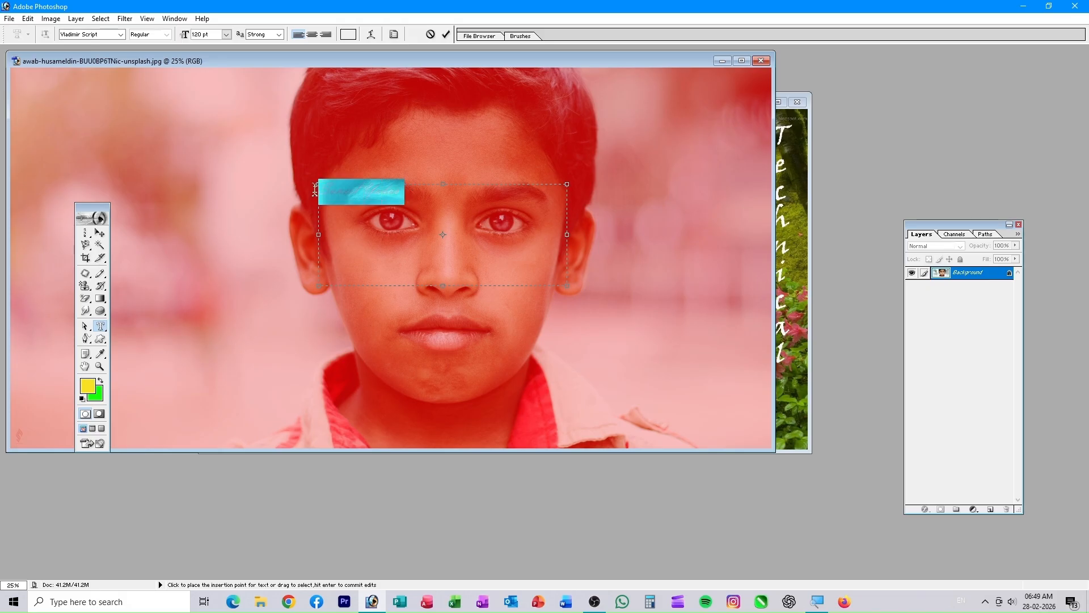
click(227, 34)
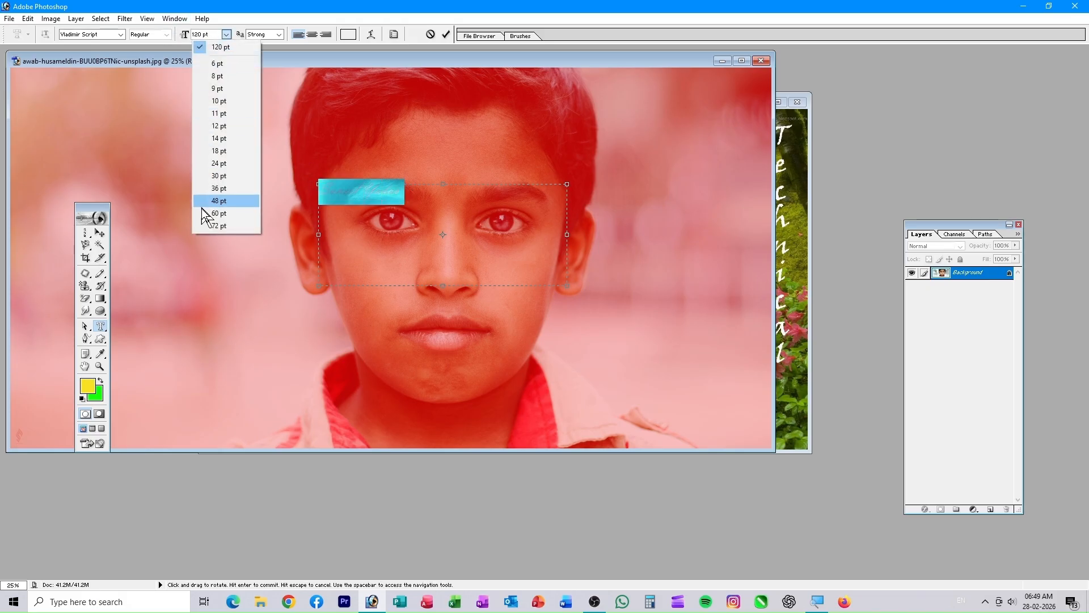
click(211, 224)
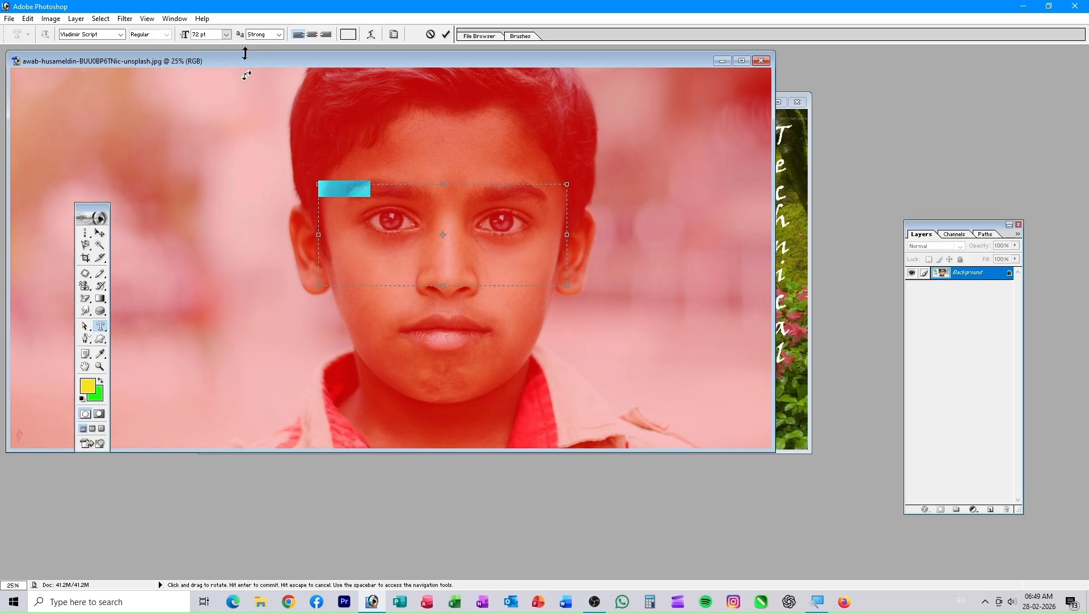
text(200)
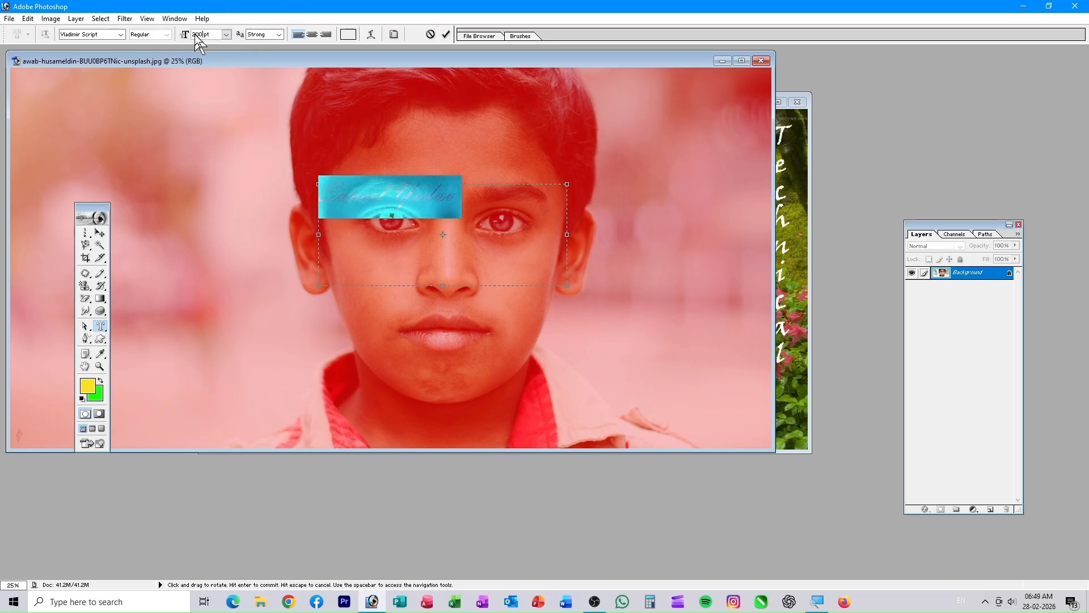
drag(204, 35, 180, 38)
text(300)
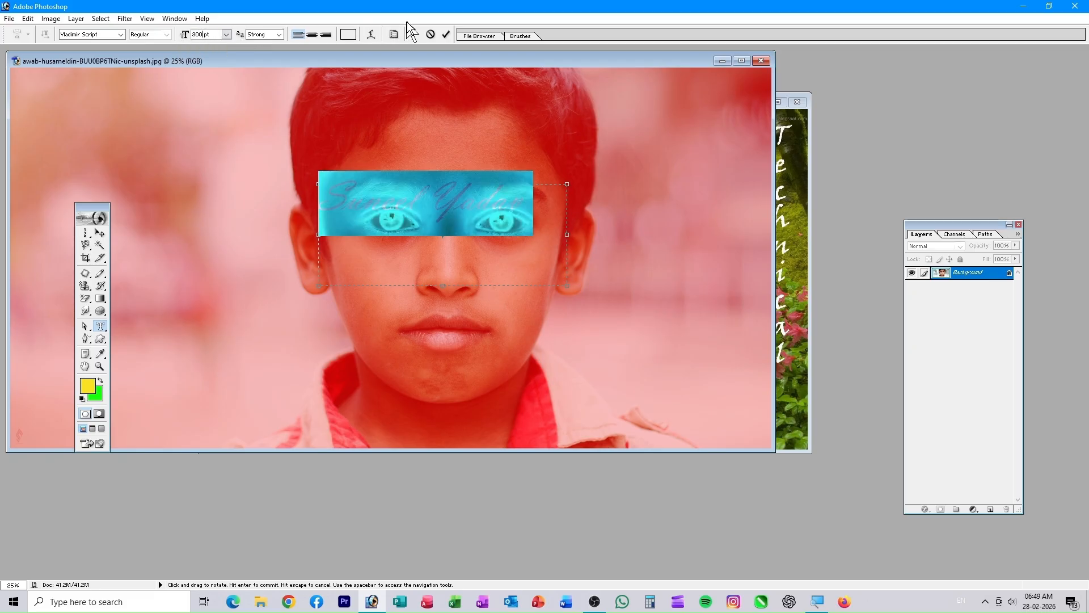
click(447, 35)
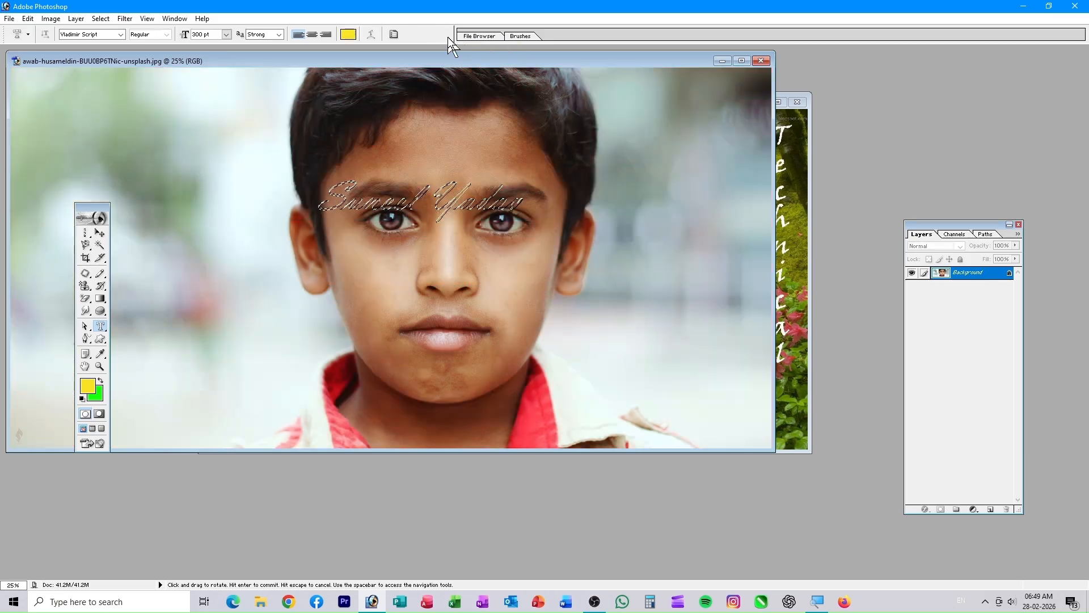
- Try moving the text-shaped pixels to the upper-left, then undo and return to the garden image
click(99, 233)
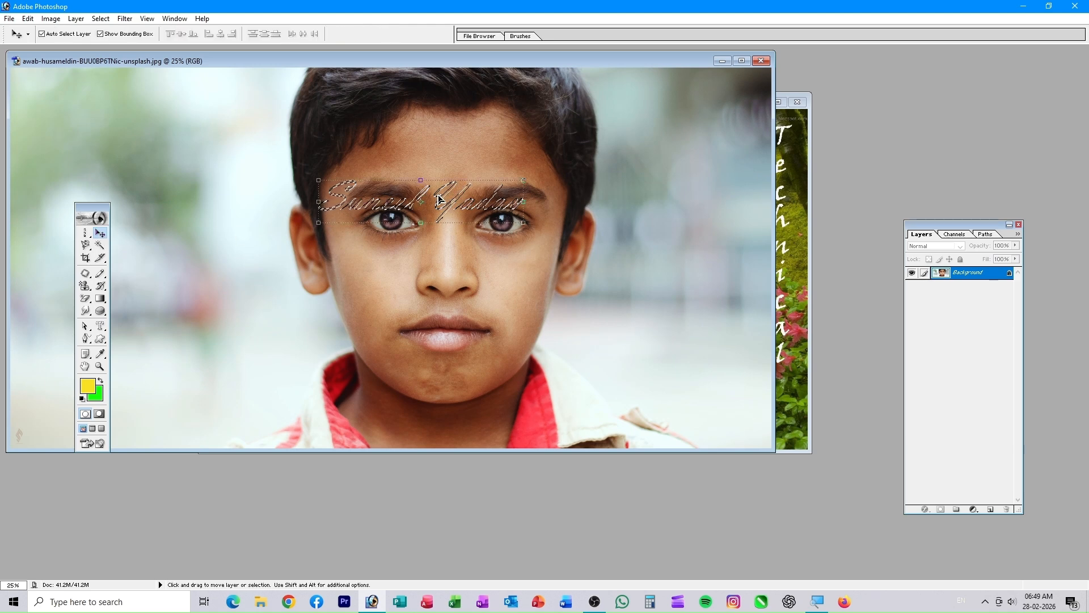
drag(445, 195, 458, 229)
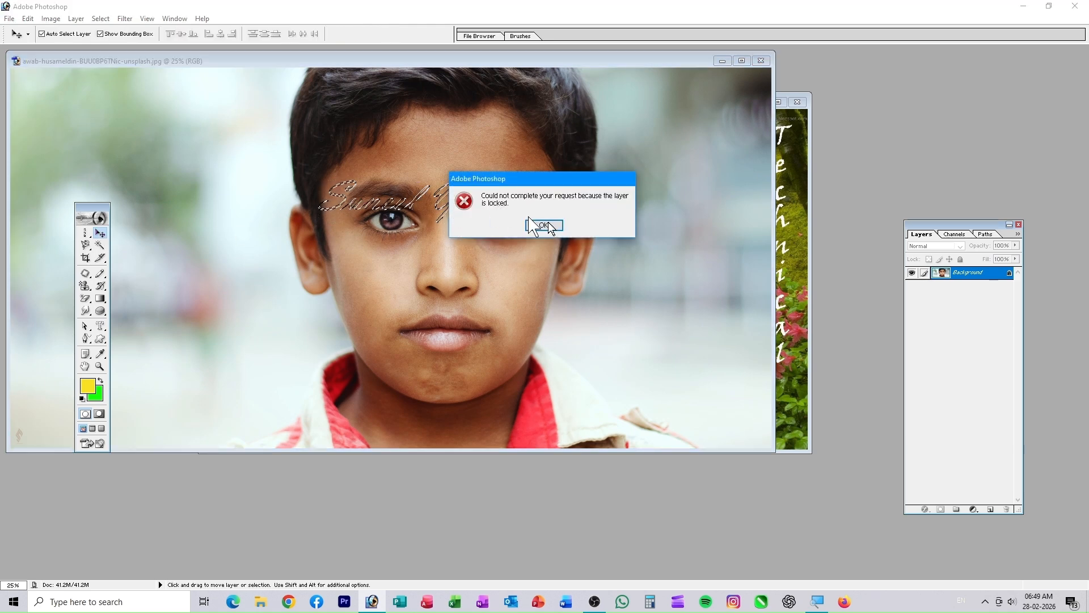
click(538, 227)
drag(477, 212, 172, 152)
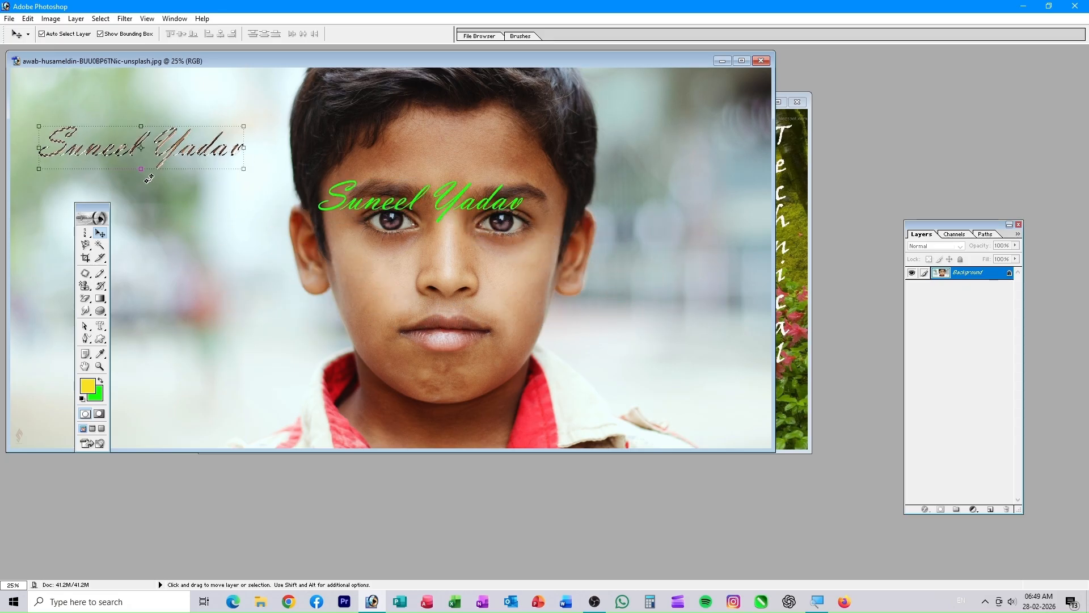
key(ctrl+d)
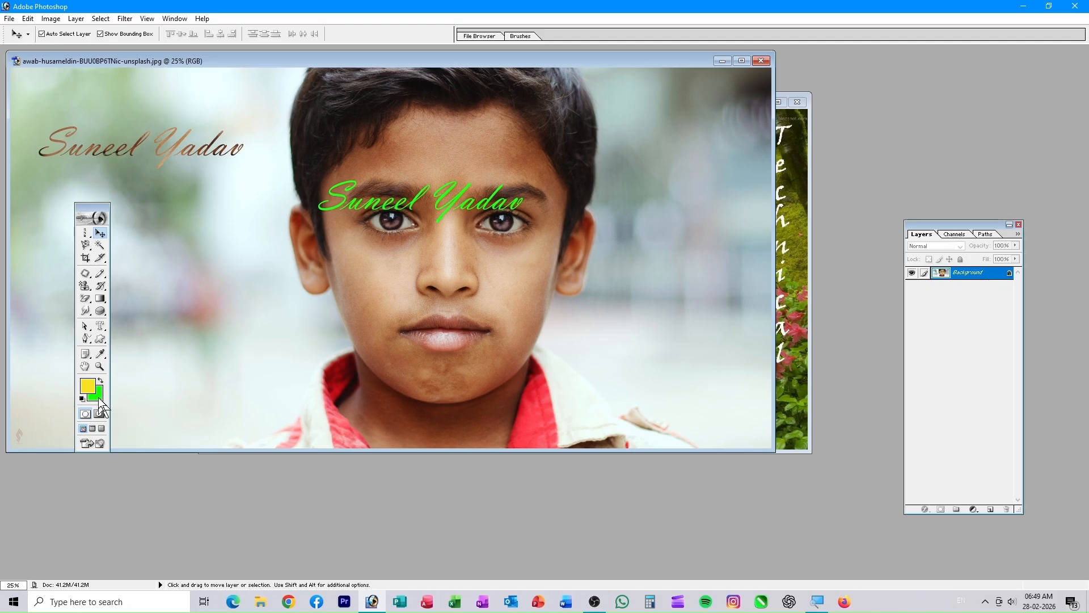
key(ctrl+alt+z)
key(ctrl+alt+z)
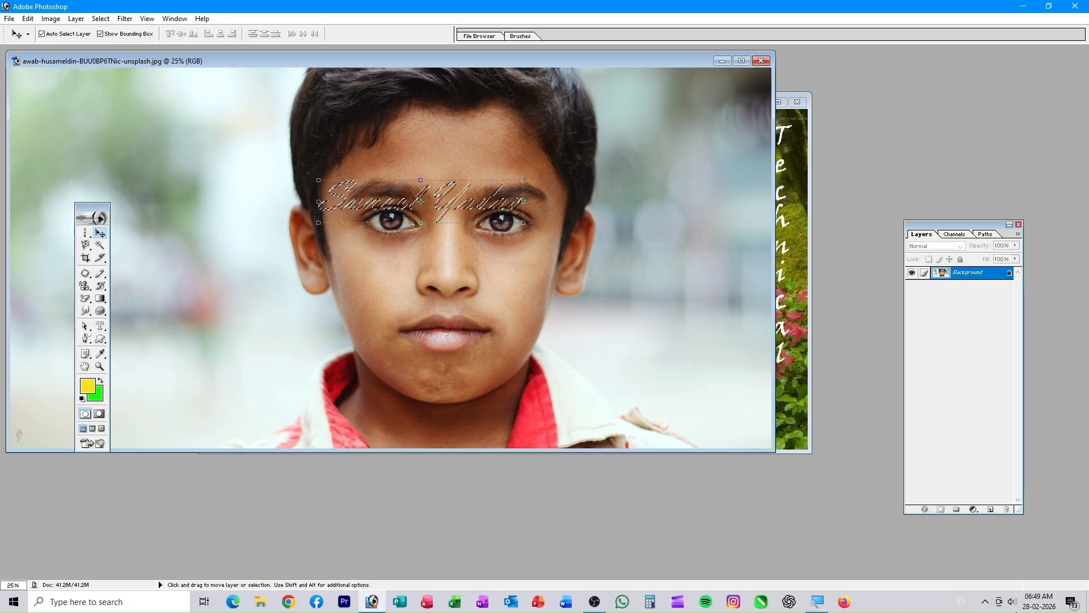
click(796, 401)
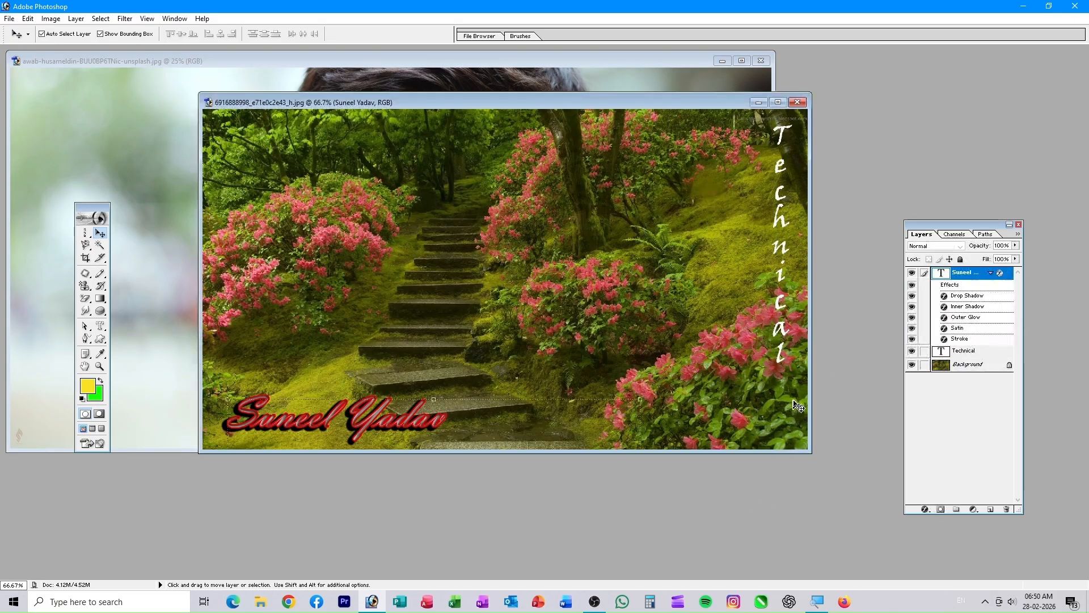
- Bring the boy's portrait forward and drag the text-shaped piece of the face down-right
drag(472, 101, 552, 331)
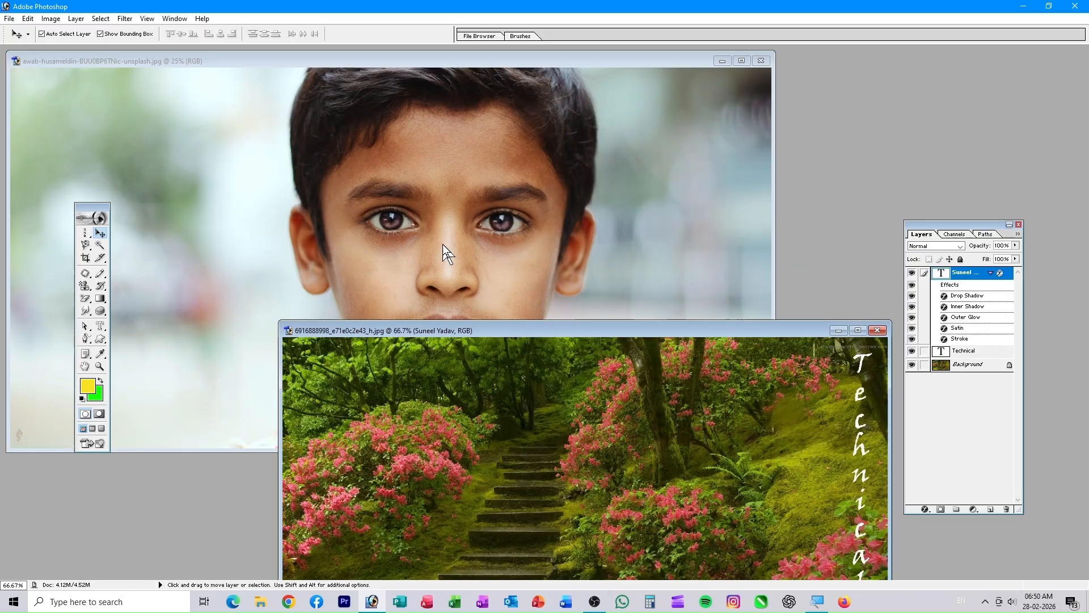
click(458, 59)
drag(449, 209, 695, 546)
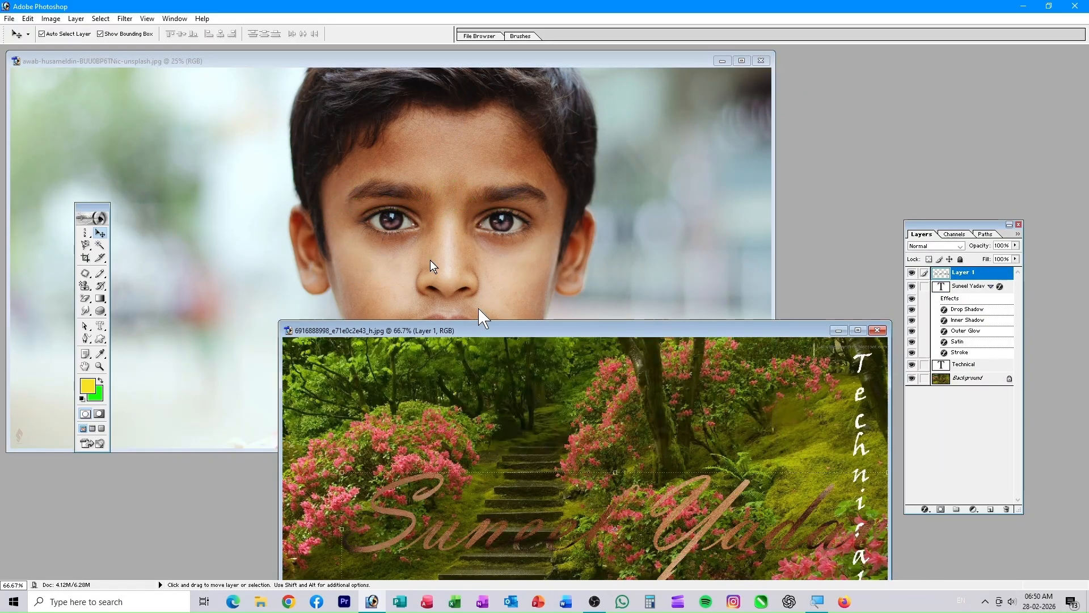
- Reposition the faded script name text up and then back down over the garden steps
drag(558, 329, 466, 135)
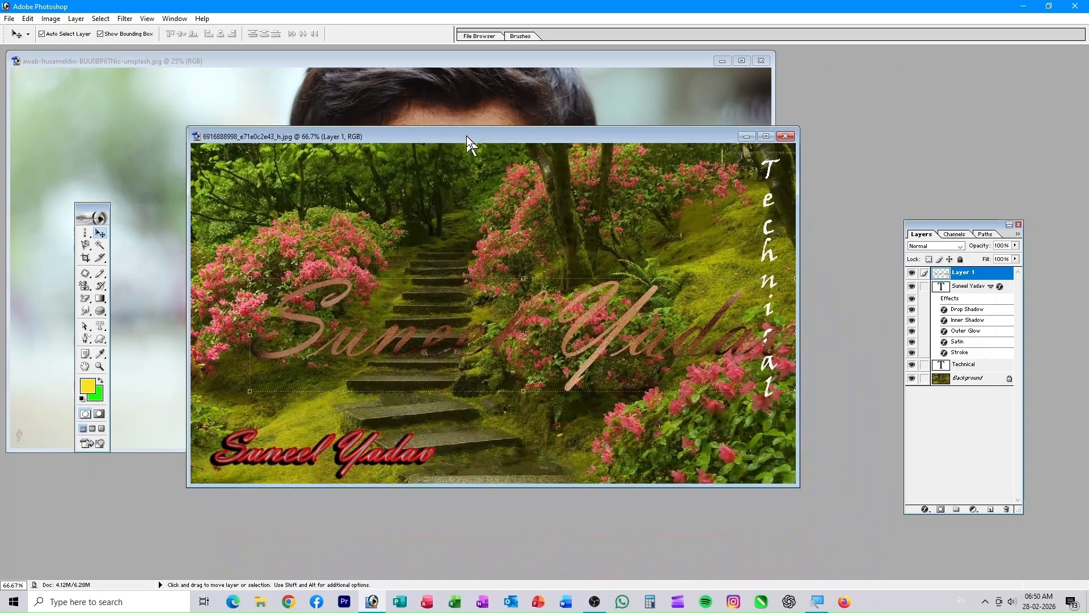
drag(417, 330, 397, 248)
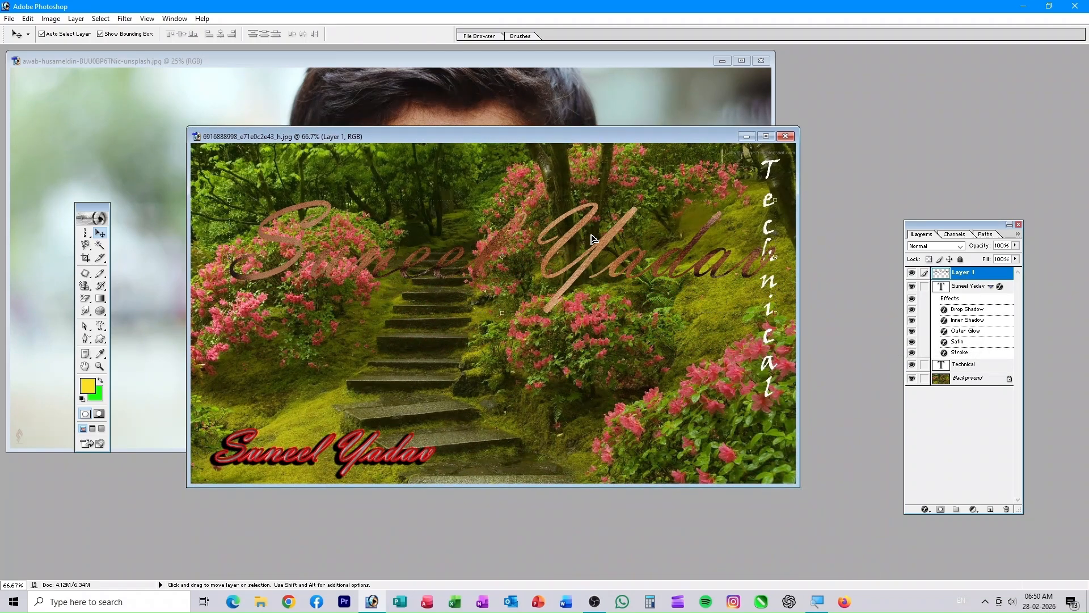
drag(589, 250, 587, 294)
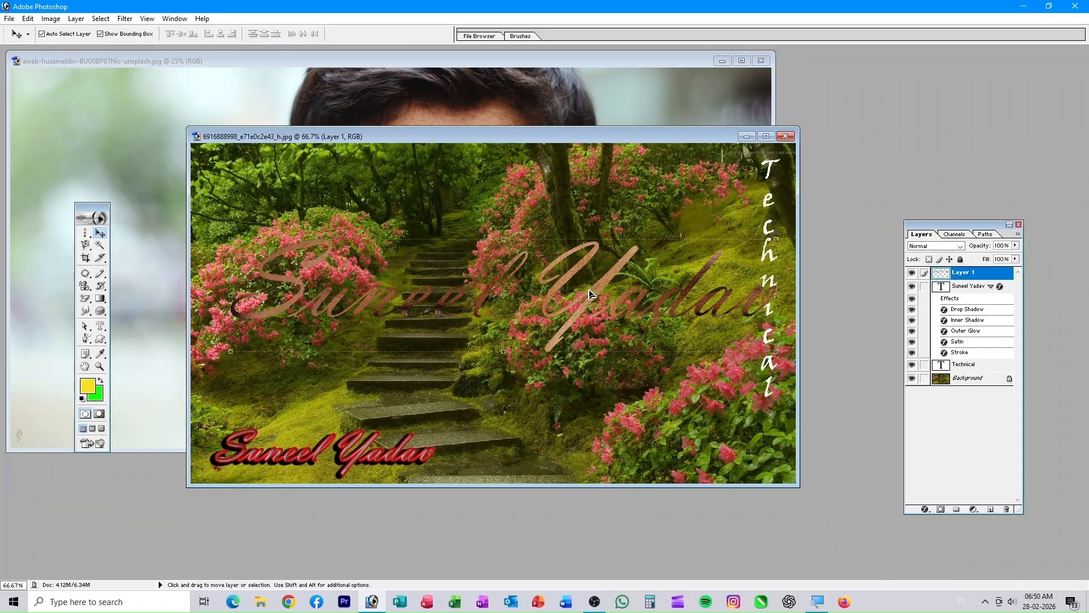
drag(518, 137, 537, 244)
key(ctrl+o)
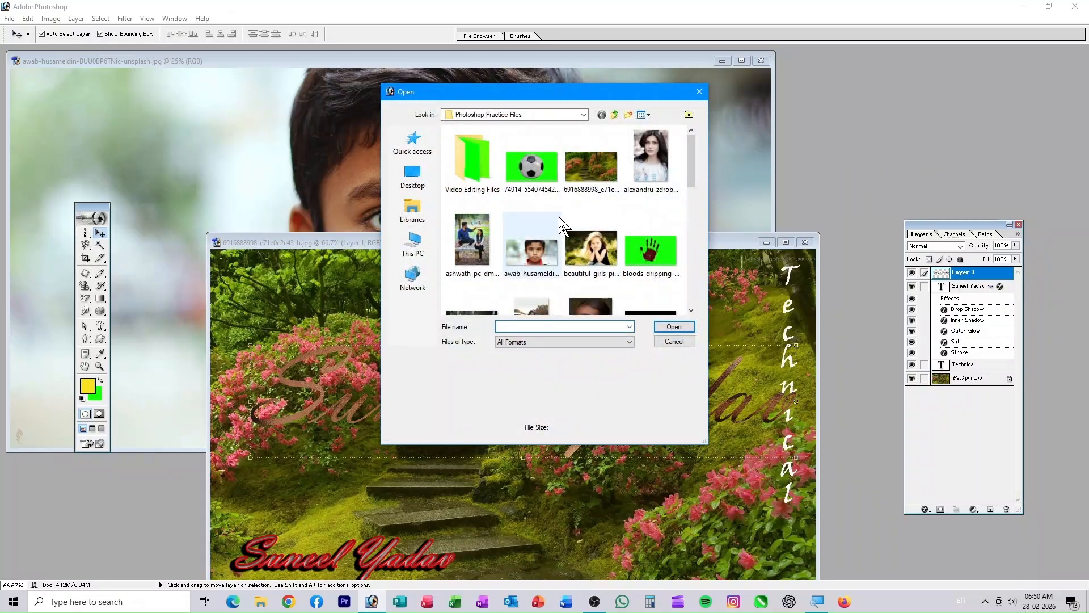
- Open nikhil-uttam-zbr_TrlhUH4-unsplash.jpg, the woman in orange, after dismissing the locked-layer alert
scroll(559, 244, down, 5)
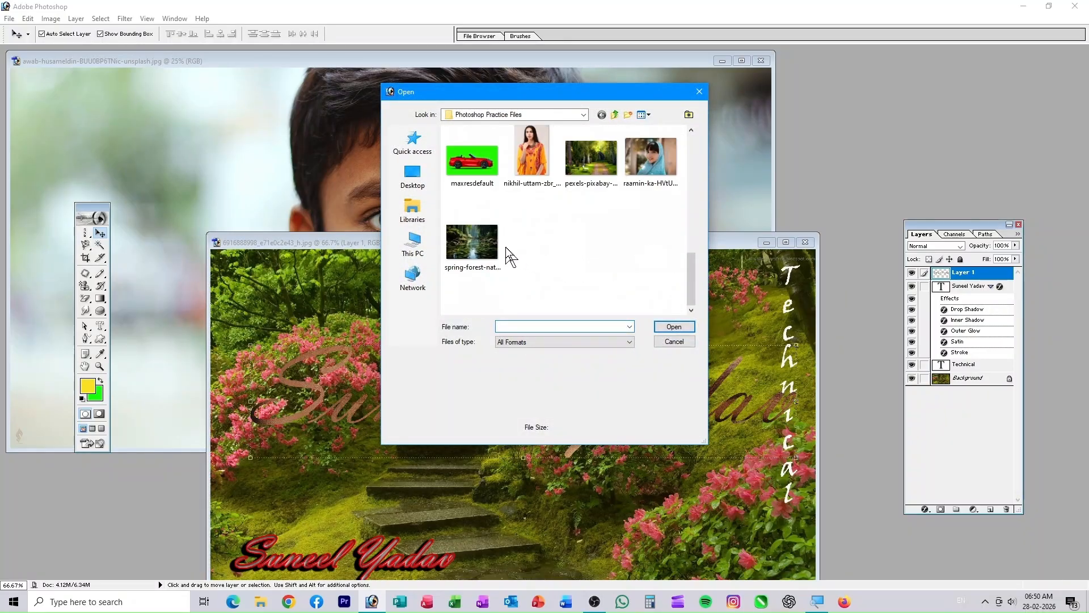
scroll(508, 256, up, 5)
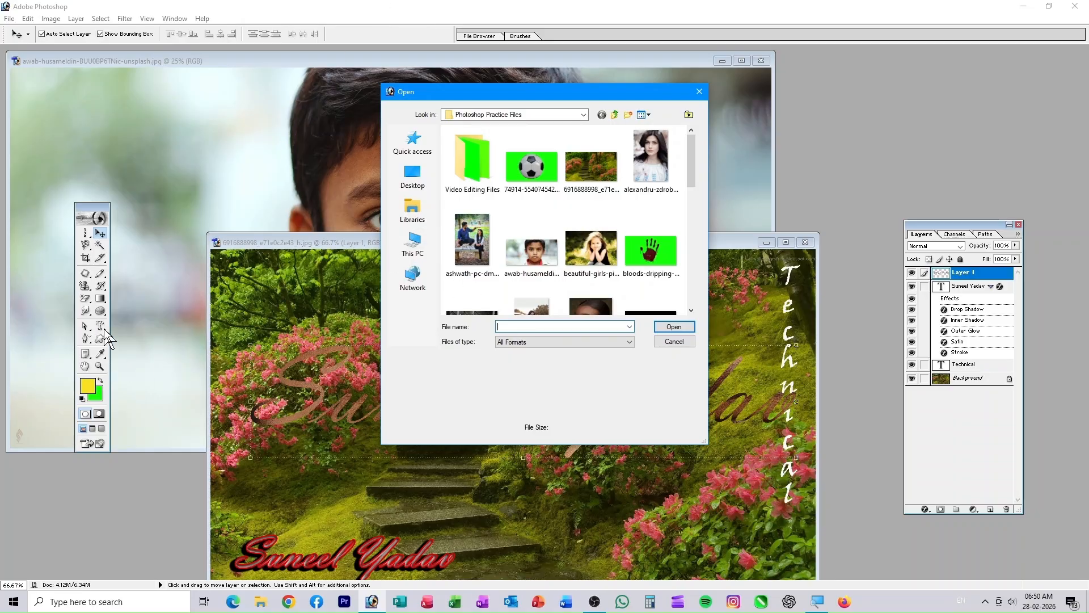
click(681, 340)
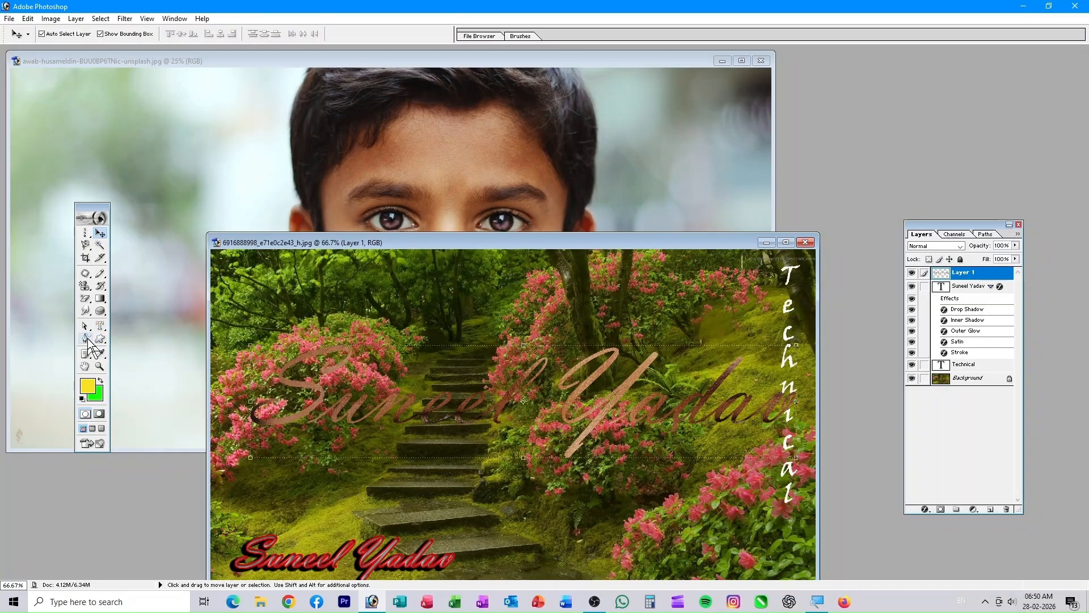
click(459, 255)
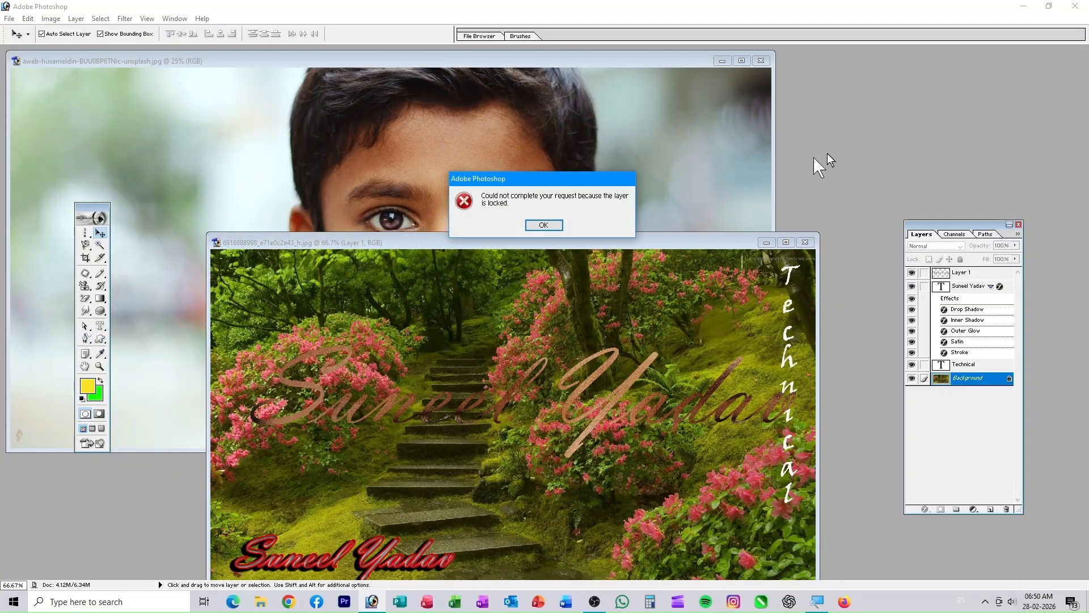
click(542, 224)
key(ctrl+o)
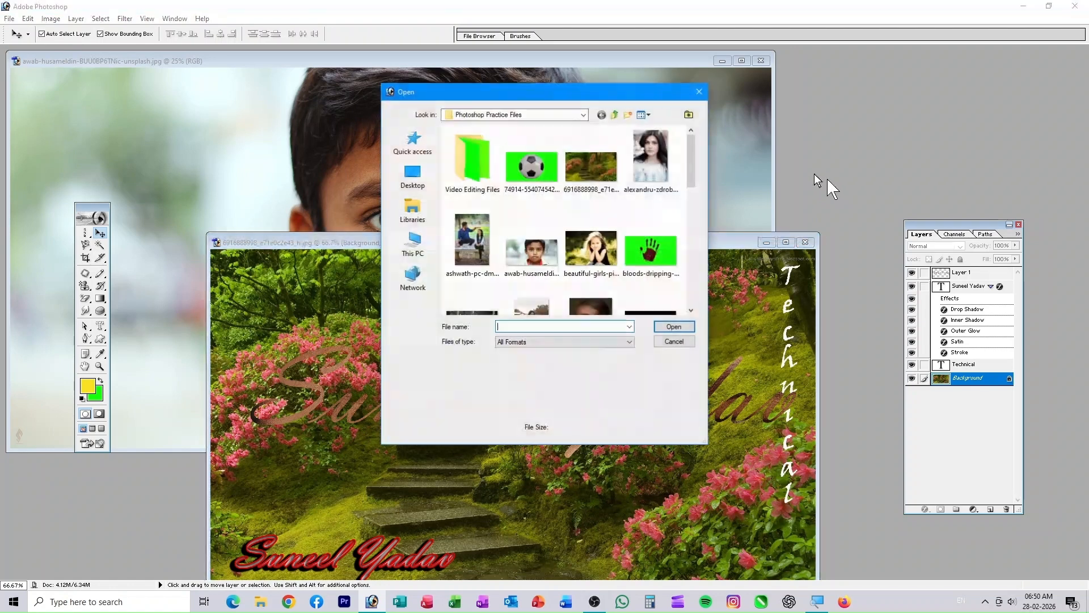
scroll(582, 216, down, 5)
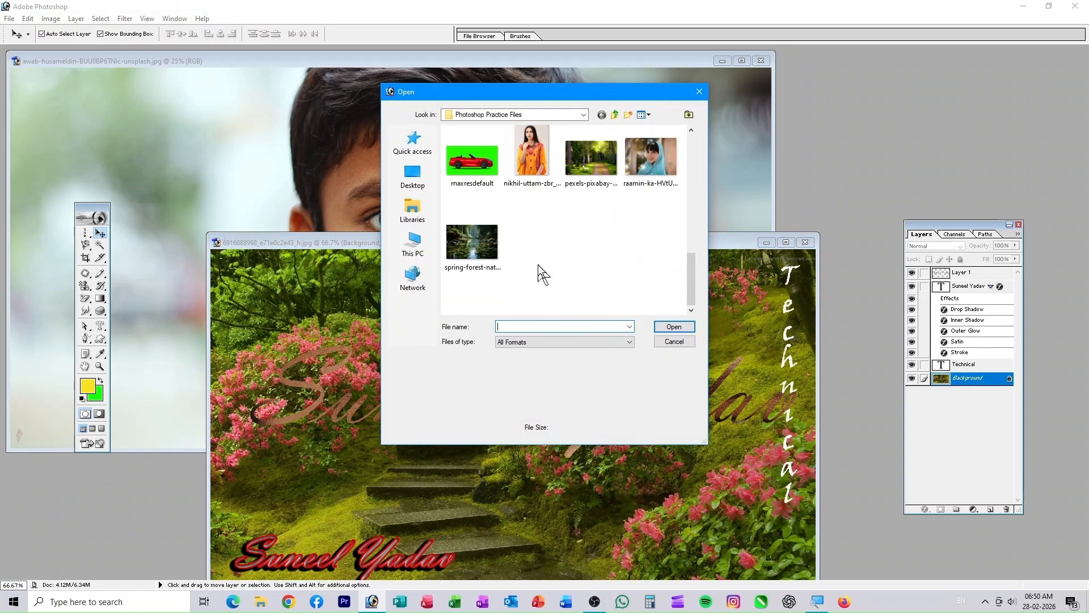
click(542, 164)
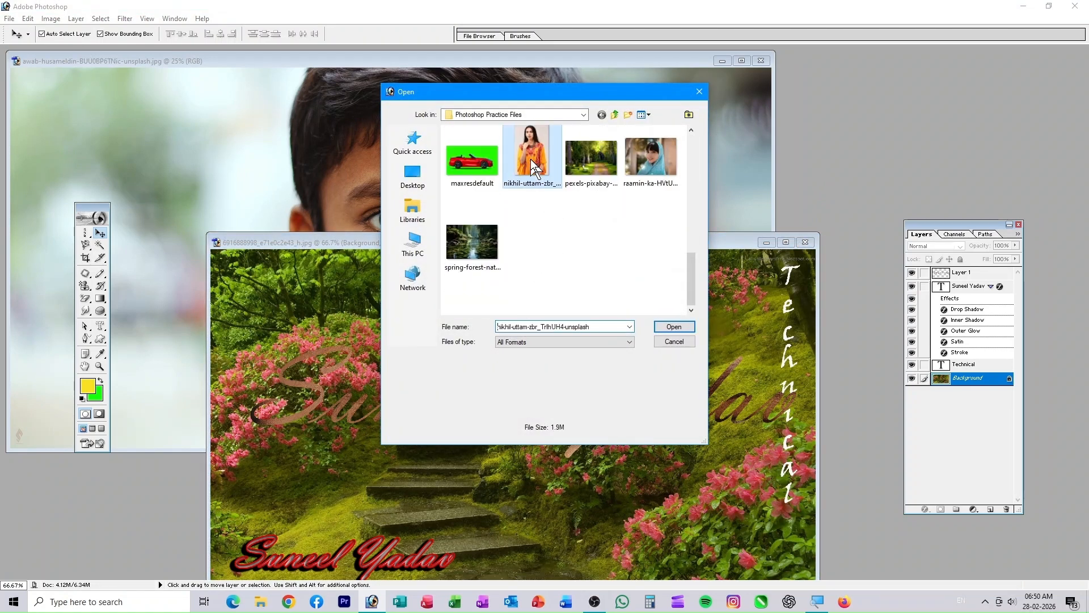
click(675, 328)
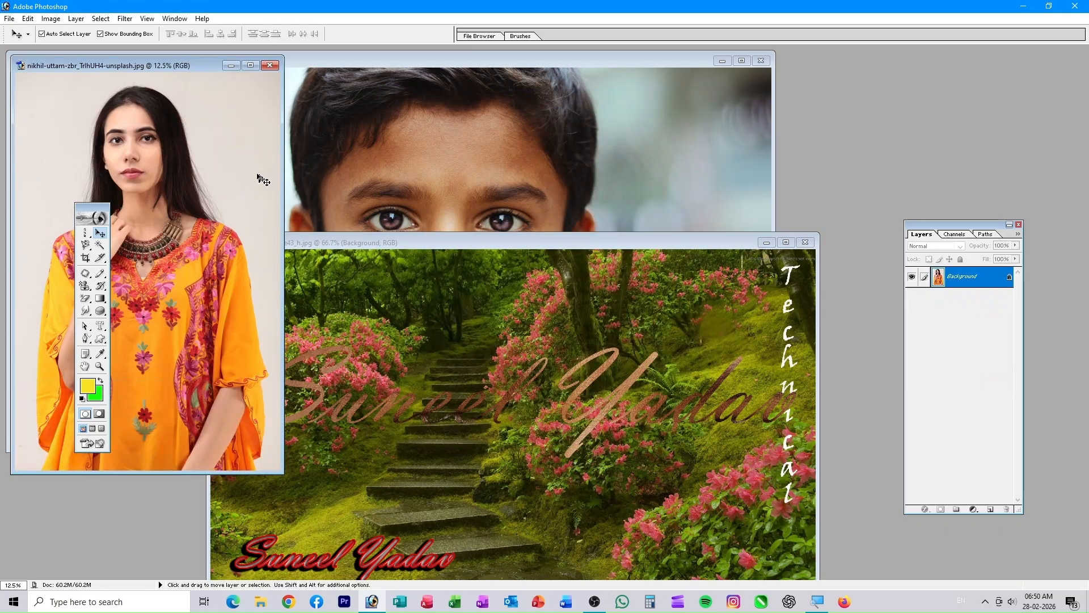
- Center the new photo's window and select the Pen Tool from the toolbox
drag(164, 73, 475, 128)
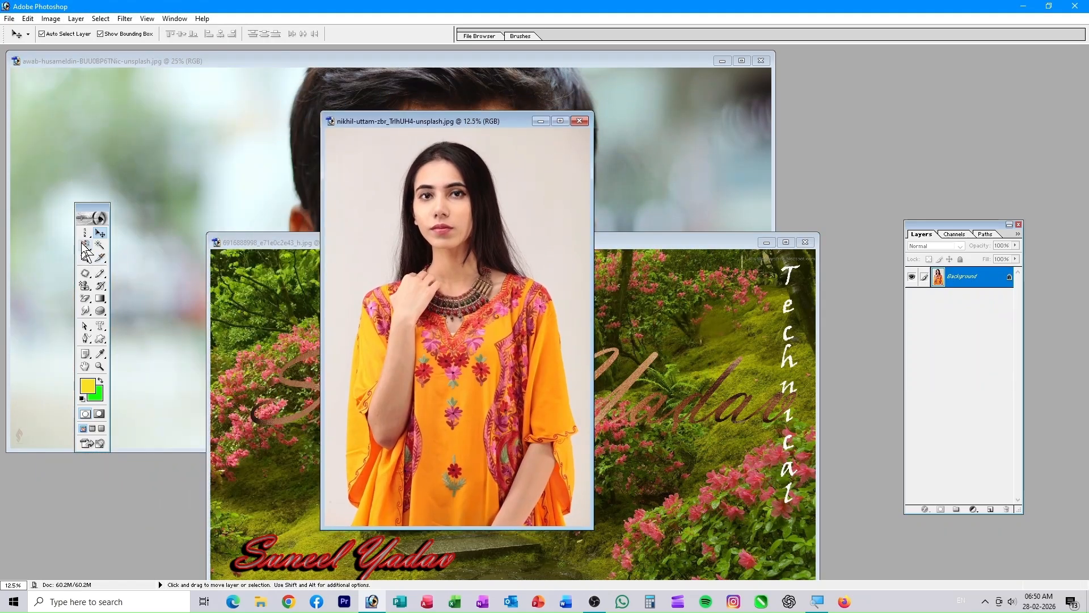
click(86, 246)
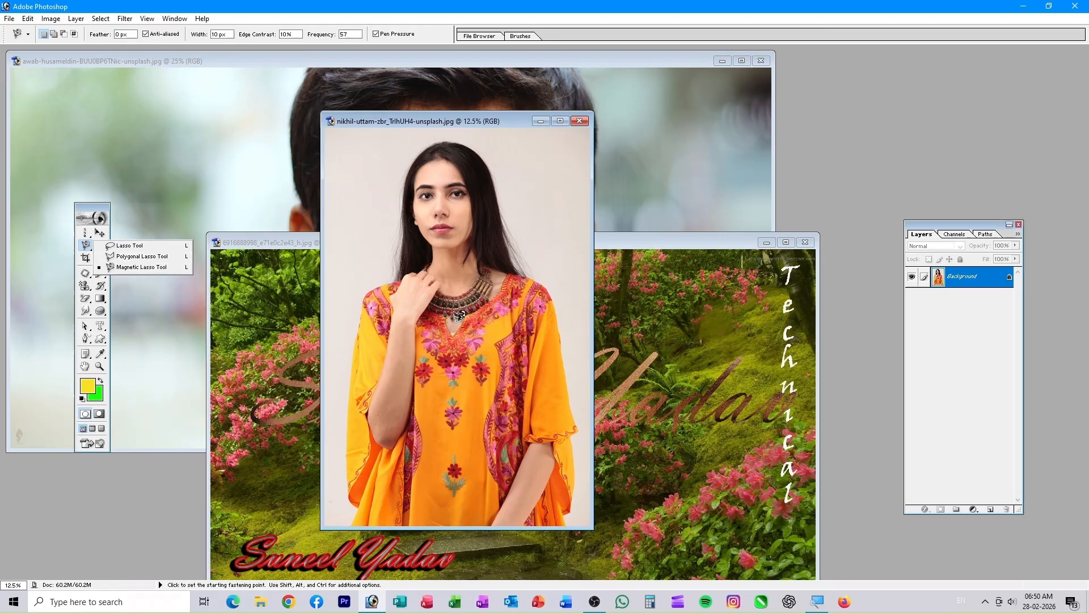
click(86, 339)
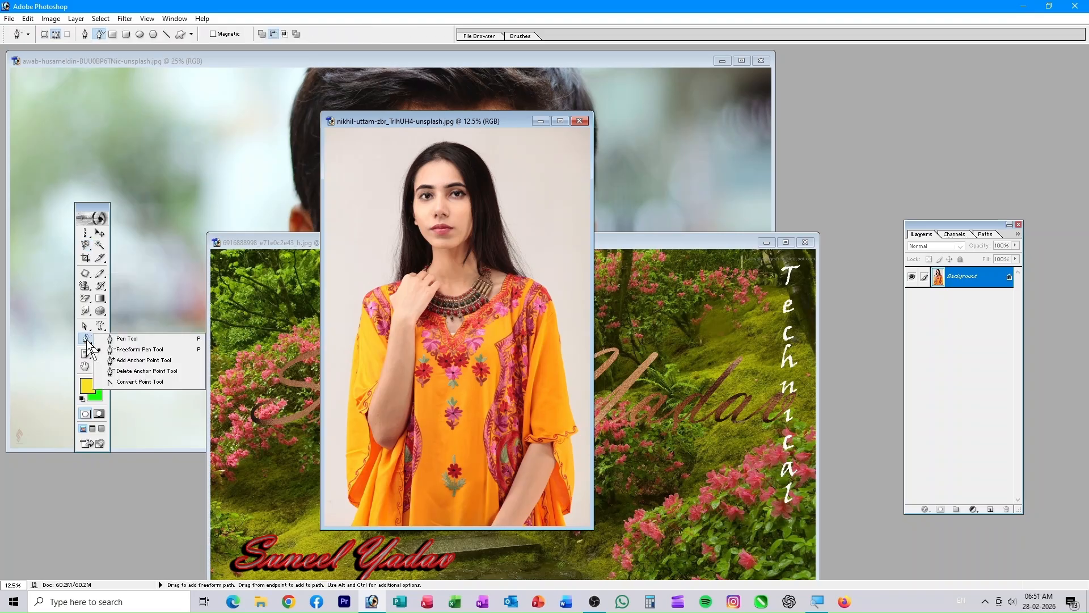
click(145, 339)
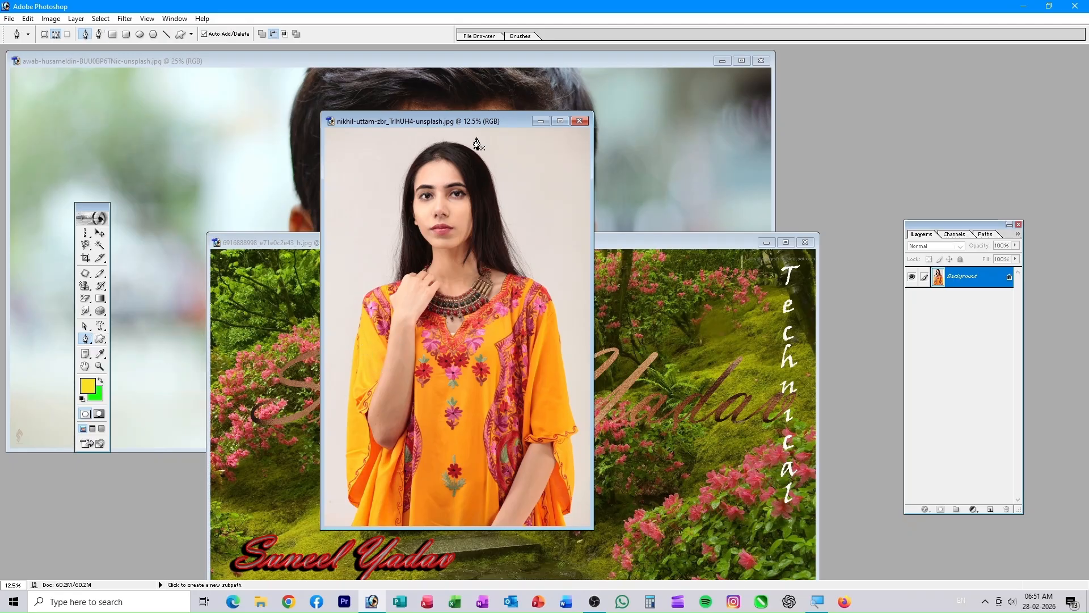
- Maximize the photo and zoom to about 200% on the woman's hair and embroidered shoulder
key(ctrl+plus)
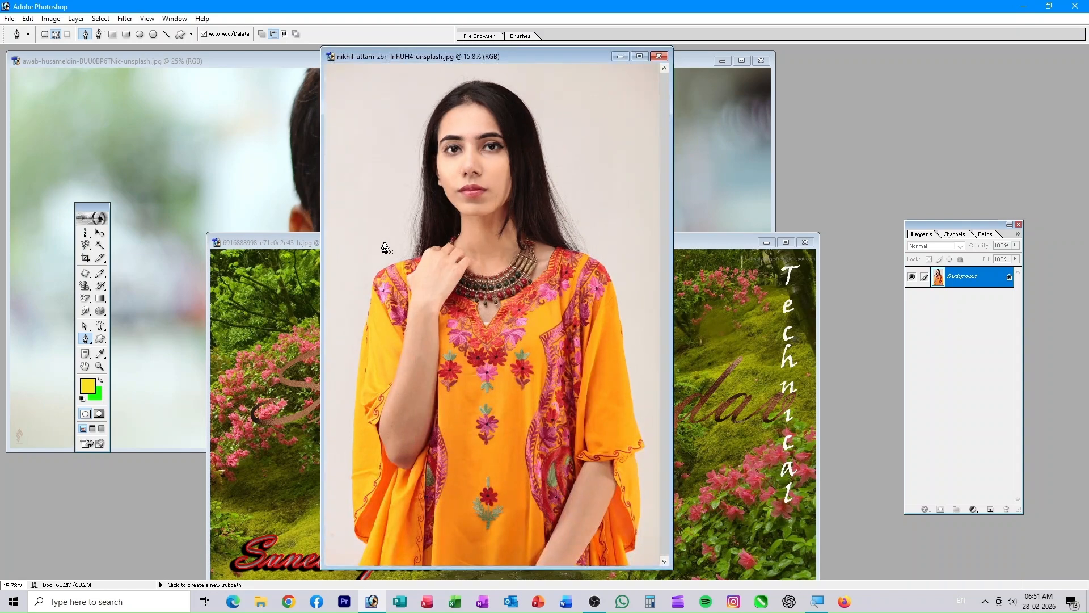
click(639, 56)
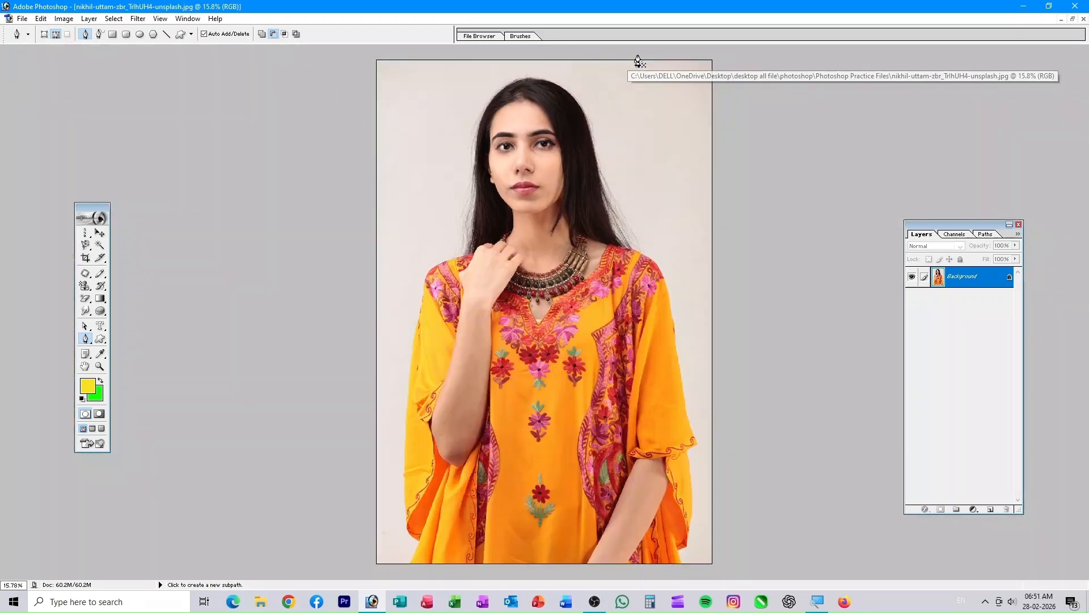
key(ctrl+plus)
key(ctrl+plus)
key(ctrl+plus)
key(ctrl+plus)
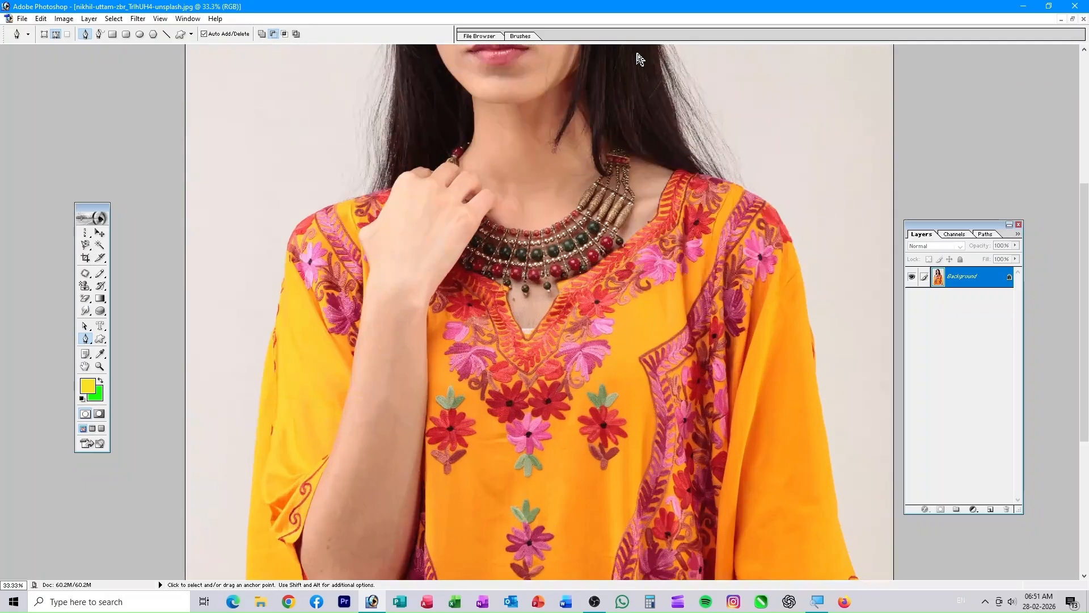
key(ctrl+plus)
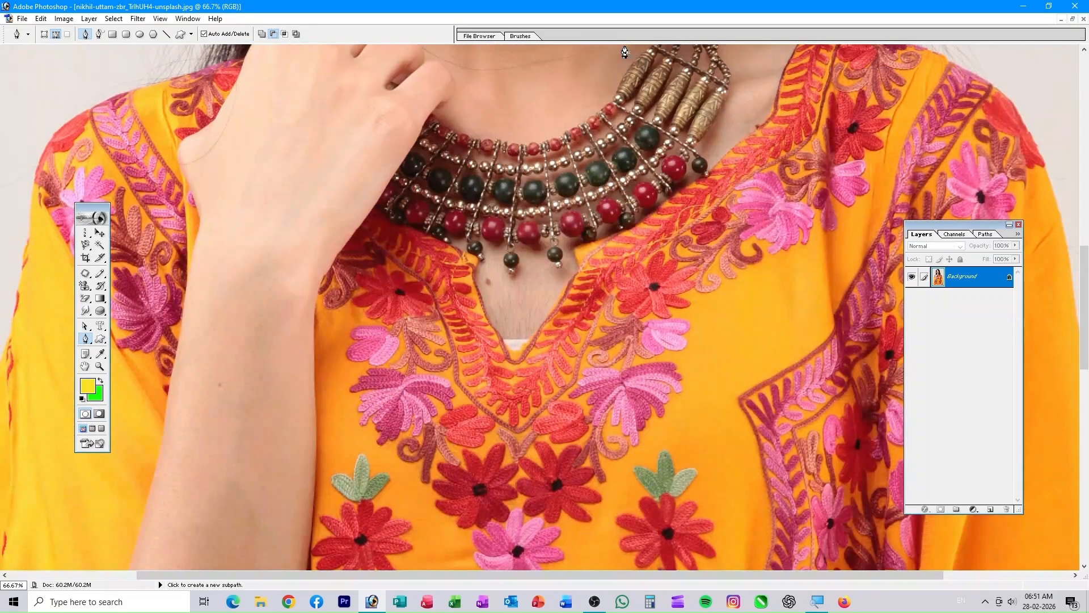
drag(249, 191, 440, 395)
key(ctrl+plus)
key(ctrl+plus)
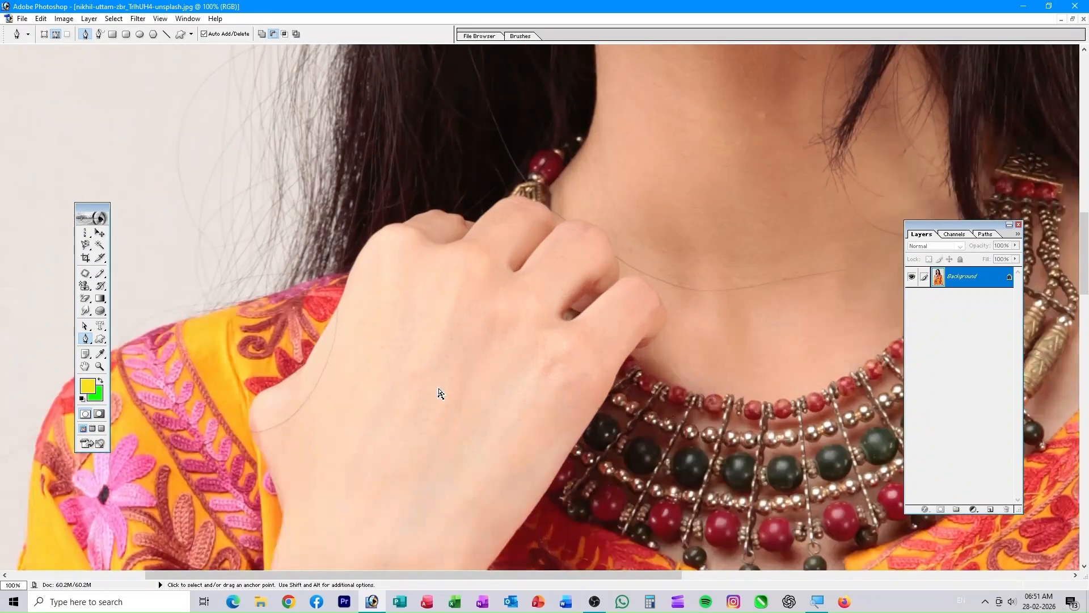
drag(406, 363, 804, 232)
drag(282, 379, 612, 236)
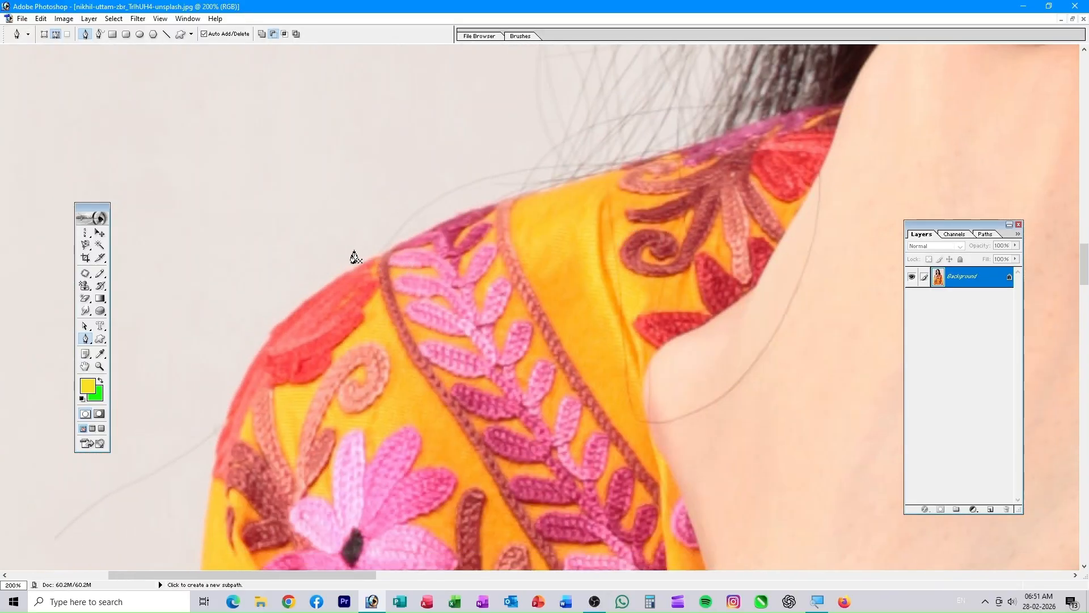
- Start the pen path at the shoulder and place anchors up around the hair outline
click(346, 273)
click(625, 167)
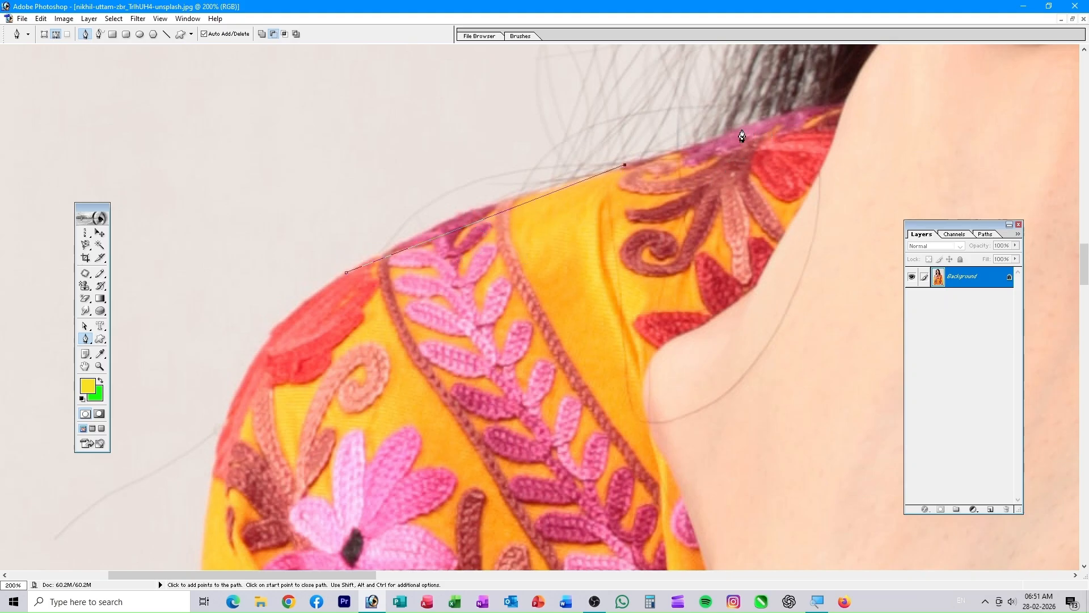
drag(776, 122, 596, 359)
click(603, 264)
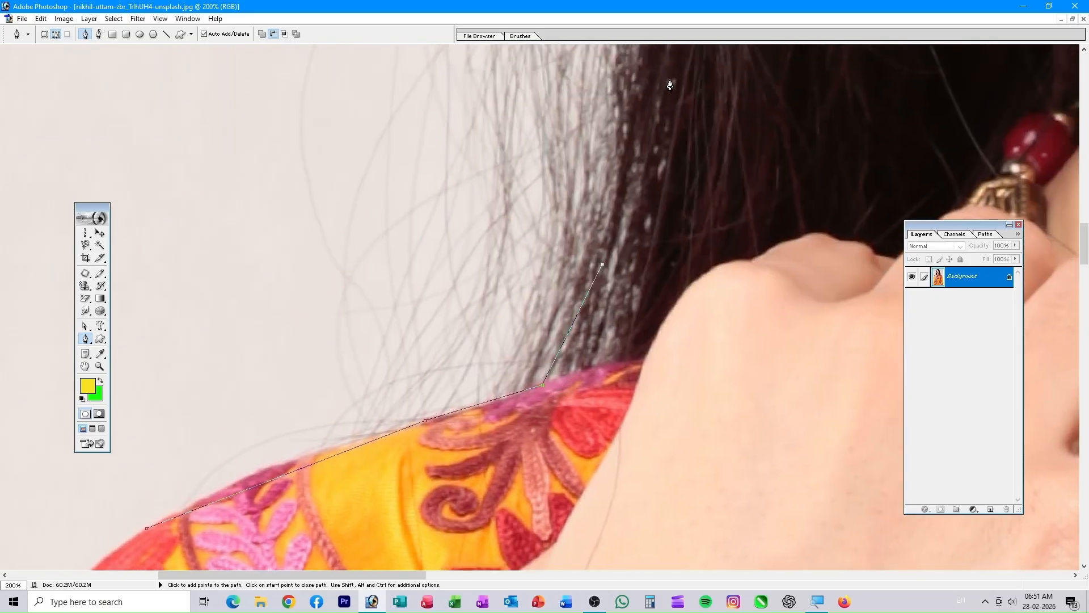
drag(668, 80, 552, 199)
click(535, 146)
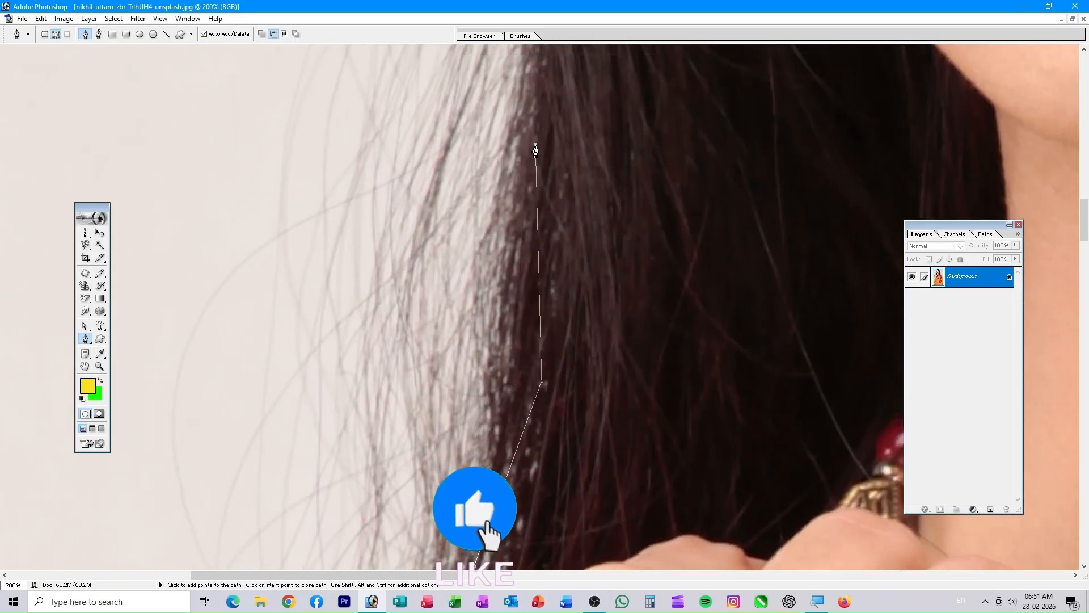
drag(626, 224, 533, 533)
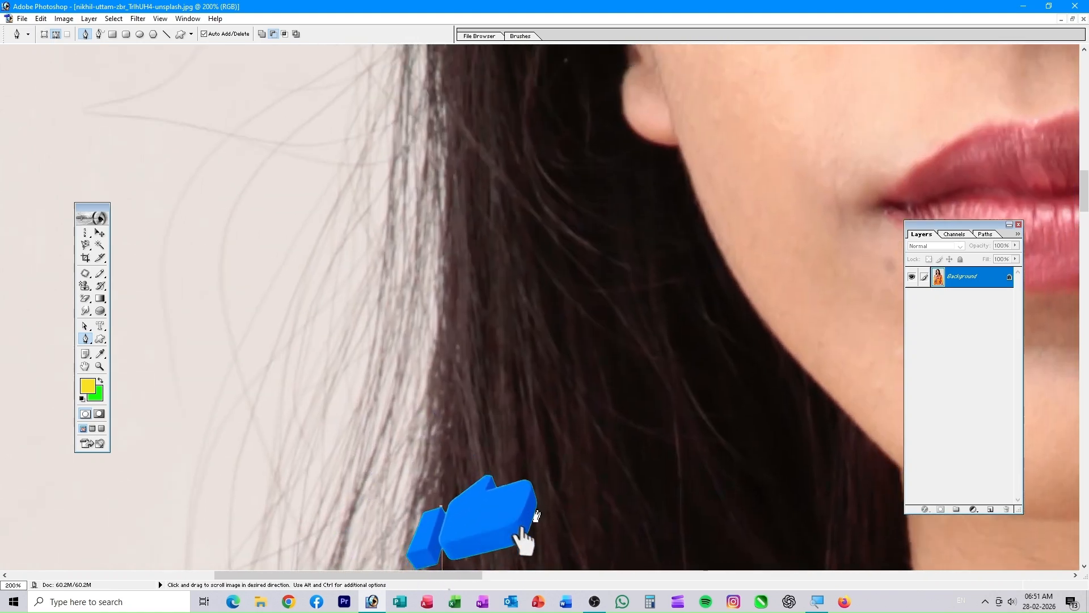
click(456, 175)
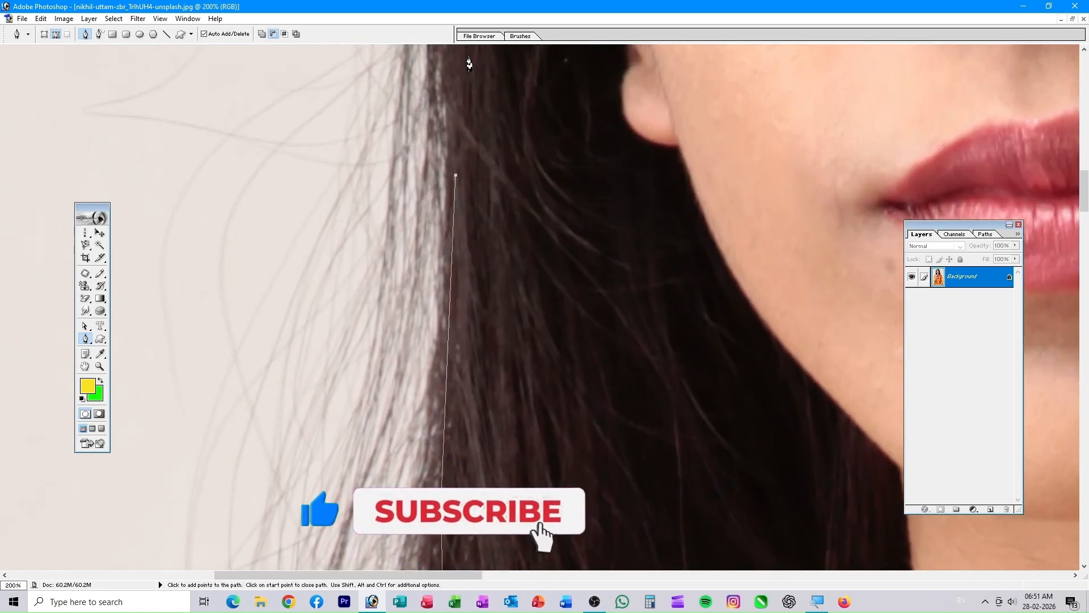
drag(478, 95, 487, 535)
click(467, 102)
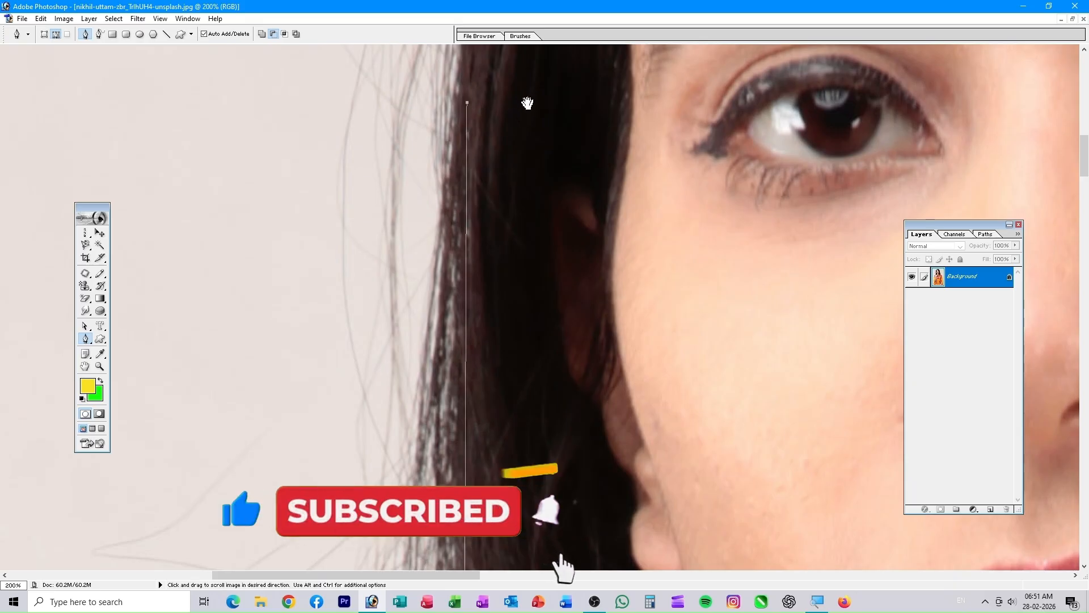
drag(529, 106, 468, 522)
click(518, 212)
drag(608, 114, 317, 170)
click(377, 122)
drag(579, 316, 477, 114)
click(479, 335)
drag(479, 335, 397, 74)
click(413, 74)
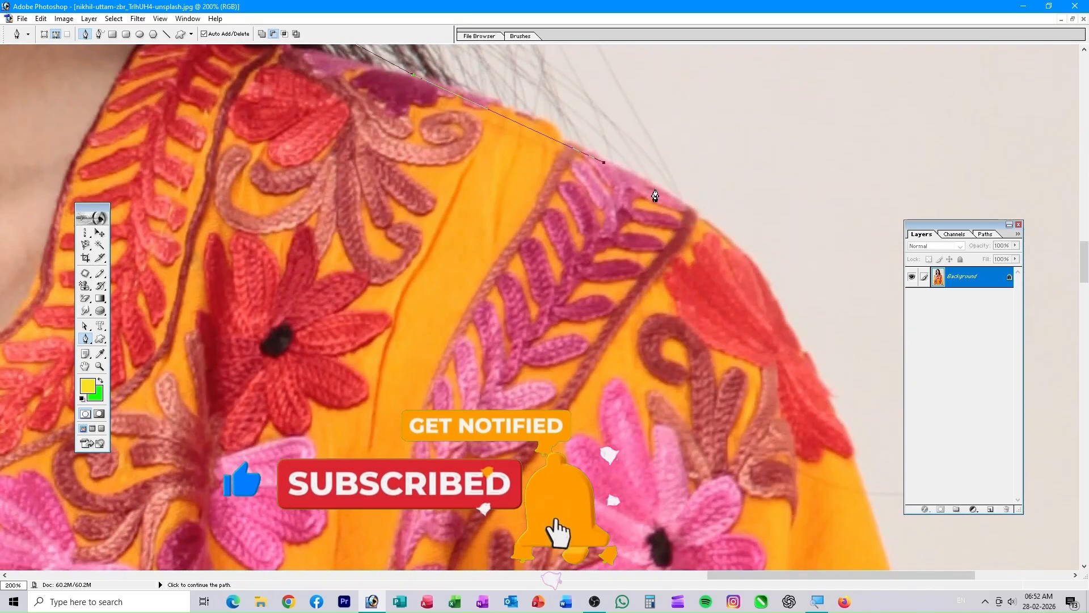
- Continue placing anchors down one sleeve, around its tip and along the opposite sleeve
click(693, 209)
drag(840, 454, 618, 160)
click(697, 440)
drag(571, 395, 562, 7)
click(774, 161)
click(895, 490)
click(824, 329)
drag(773, 516, 775, 318)
click(765, 534)
click(678, 525)
drag(700, 567, 290, 352)
click(302, 179)
drag(317, 113, 363, 511)
click(354, 295)
click(354, 124)
drag(382, 117, 374, 533)
click(340, 130)
mouse_move(392, 85)
mouse_down()
mouse_move(380, 527)
mouse_move(400, 531)
mouse_up()
click(345, 437)
click(390, 150)
click(419, 466)
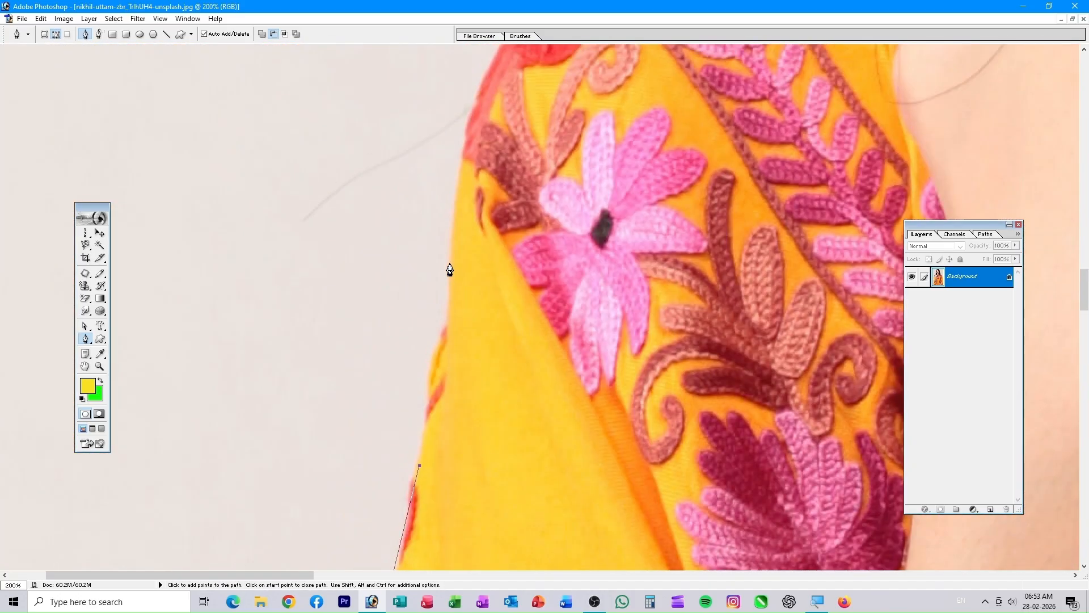
- Close the path at its start point, convert it to a selection, invert, then deselect
drag(512, 192, 455, 397)
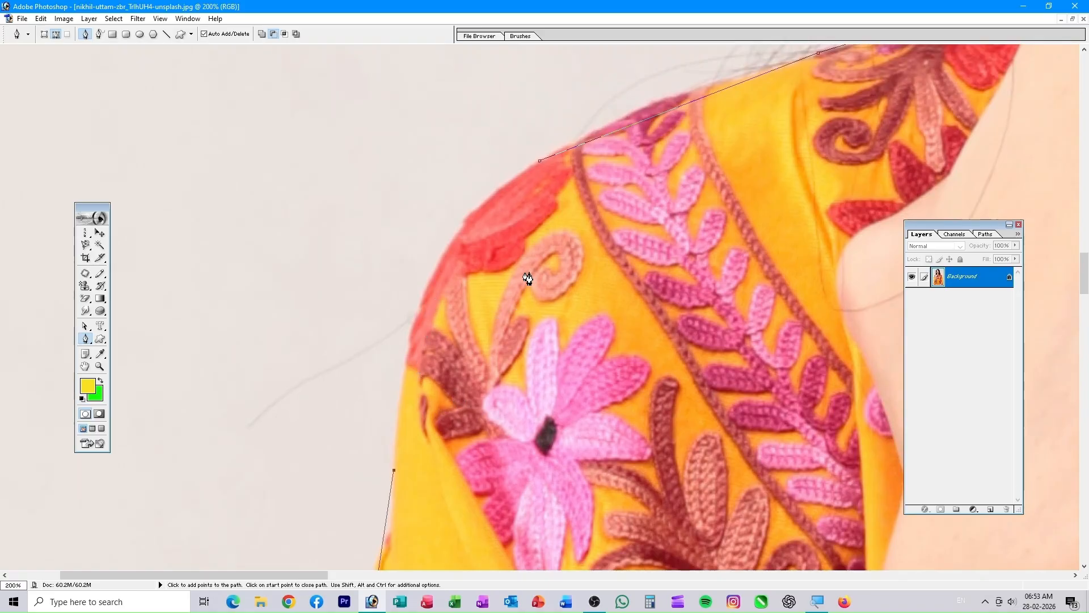
click(415, 322)
click(539, 162)
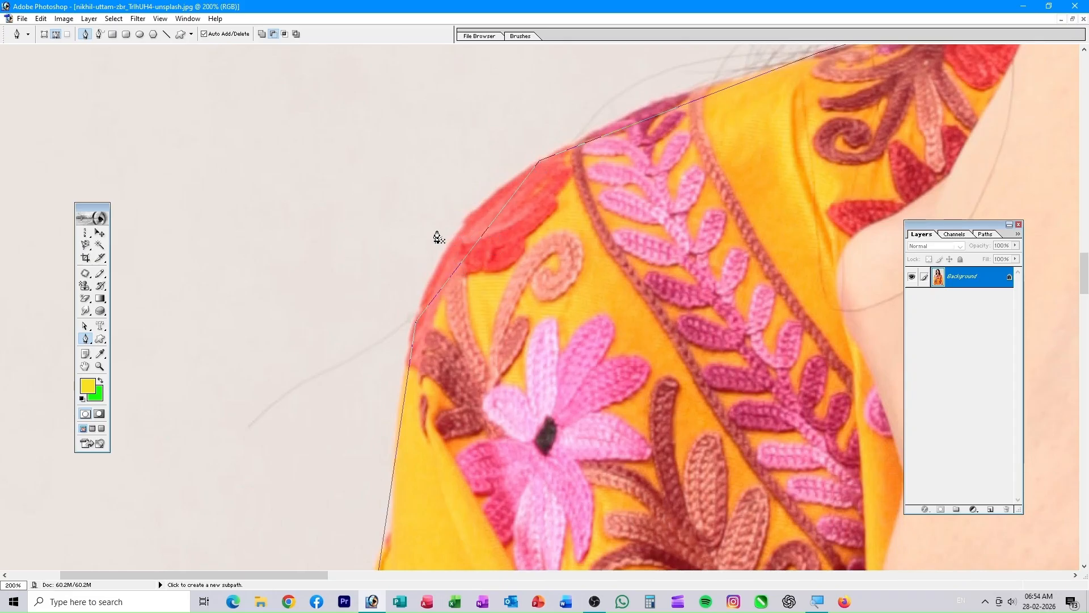
key(ctrl)
key(ctrl+Return)
key(ctrl+shift+i)
key(ctrl+d)
click(85, 340)
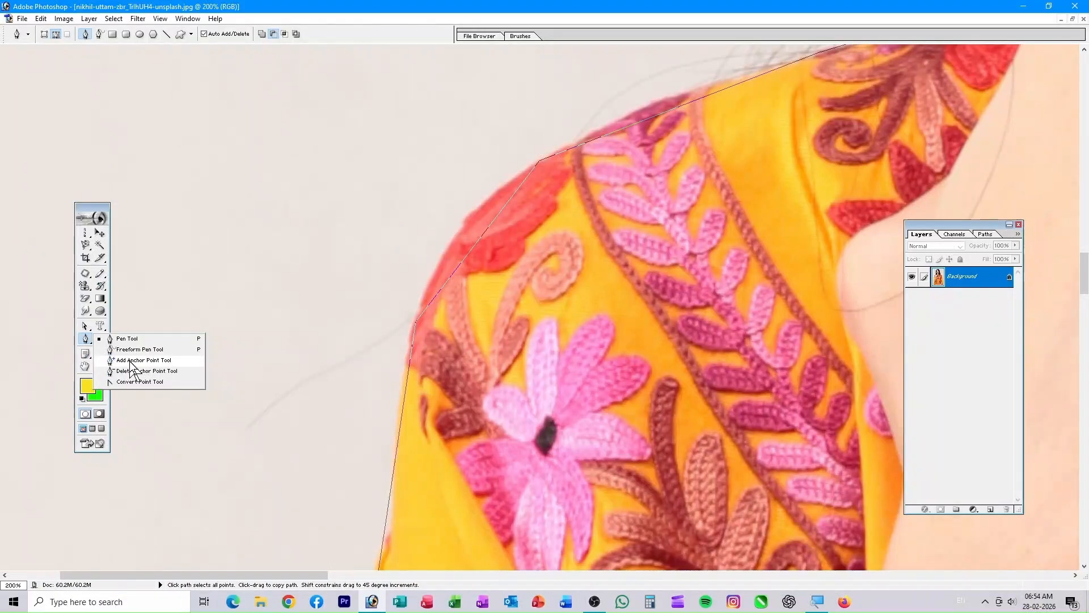
- Add an anchor on the shoulder segment and curve it along the sleeve edge
click(130, 361)
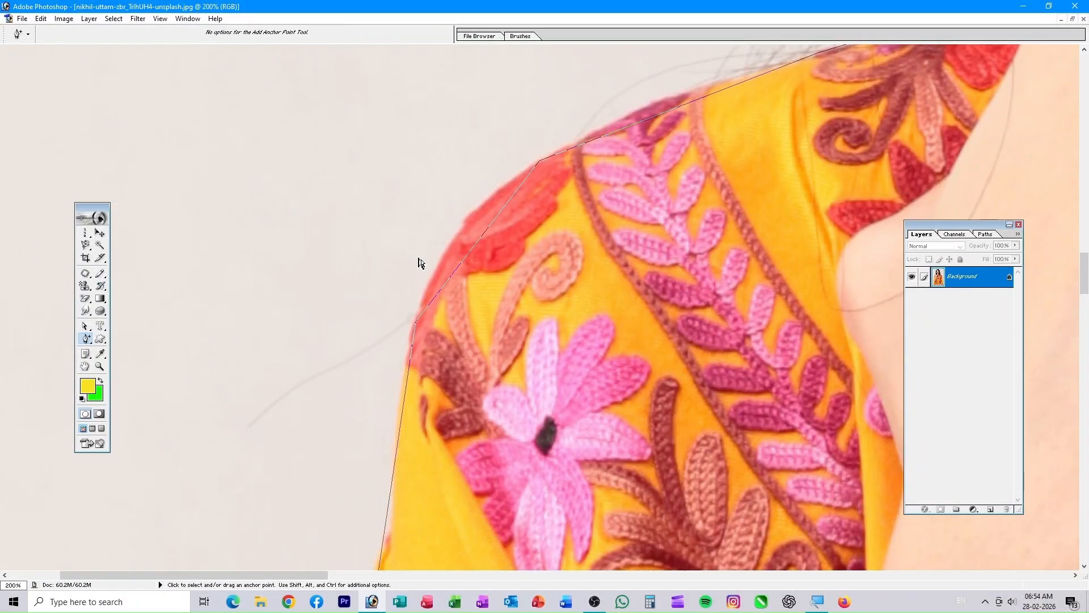
key(ctrl+plus)
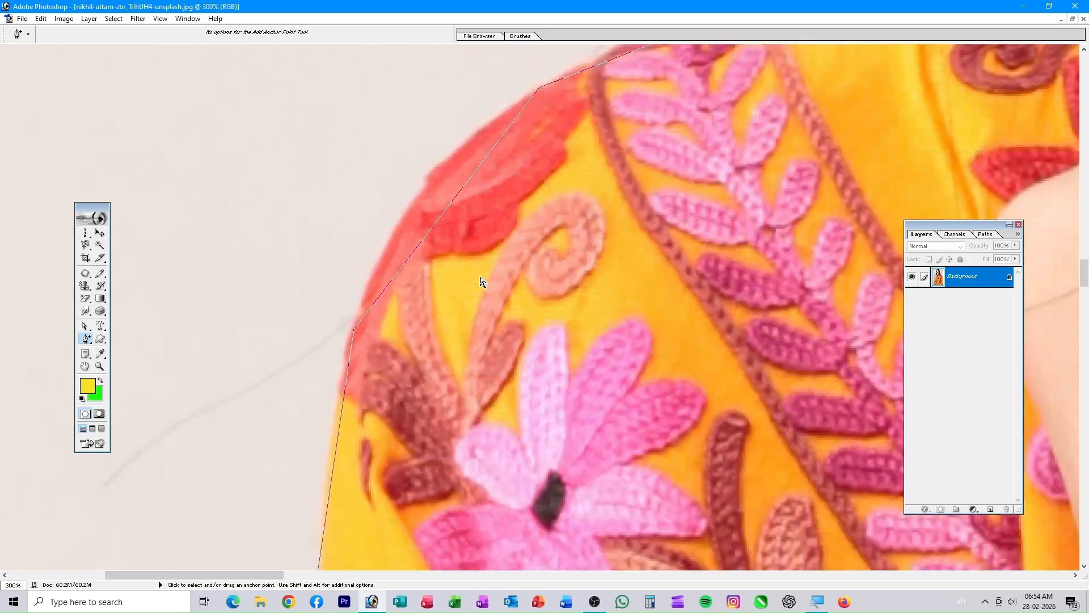
click(450, 208)
key(ctrl+plus)
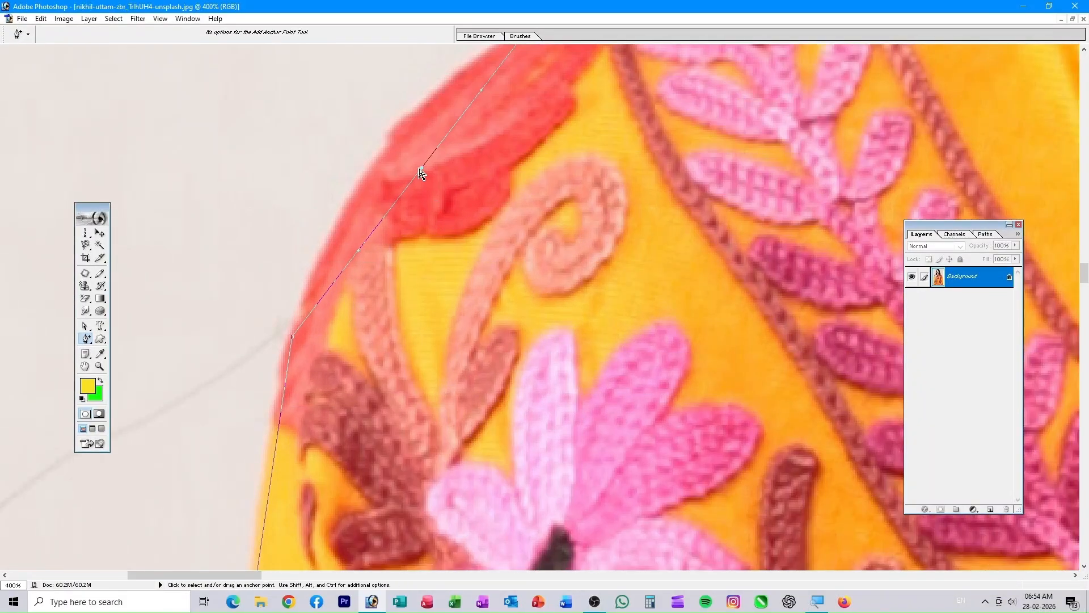
drag(422, 168, 396, 141)
- Add another anchor on the upper shoulder segment and pull it onto the edge
drag(537, 168, 386, 397)
drag(627, 232, 416, 357)
click(444, 263)
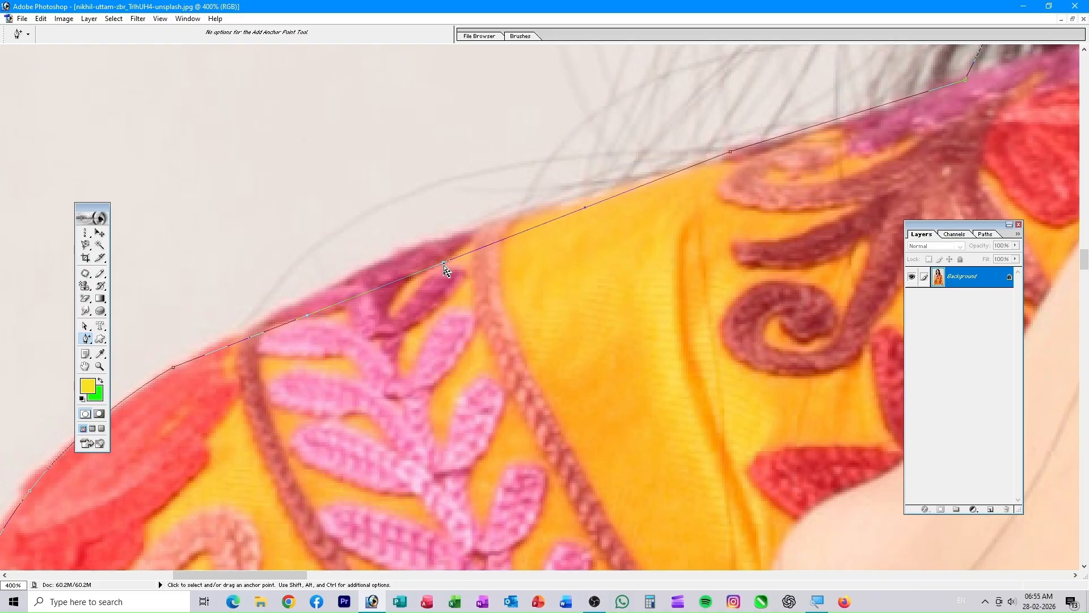
drag(443, 262, 436, 249)
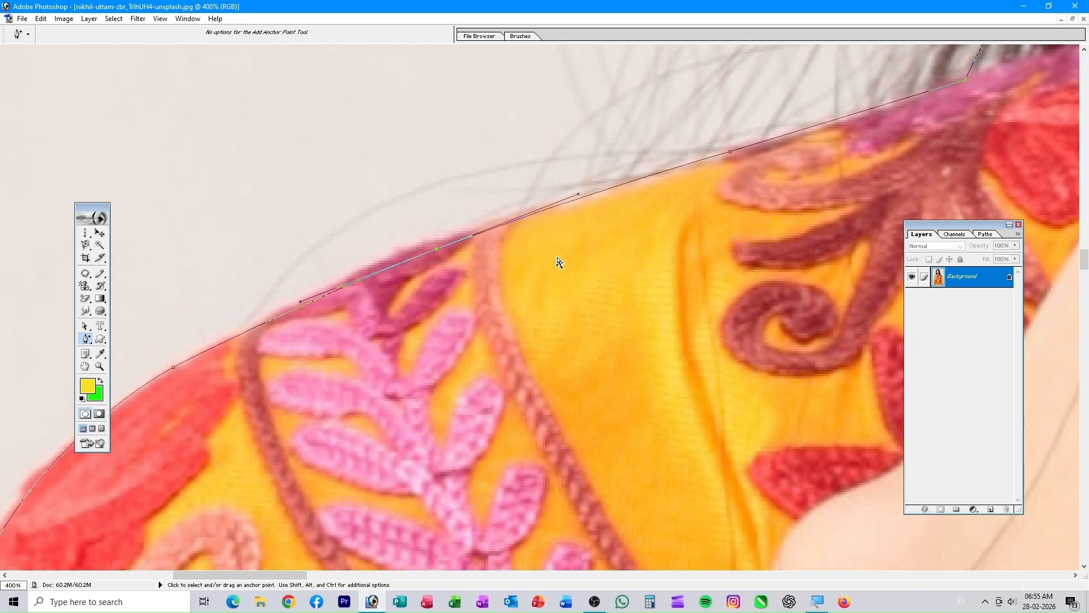
drag(618, 258, 236, 369)
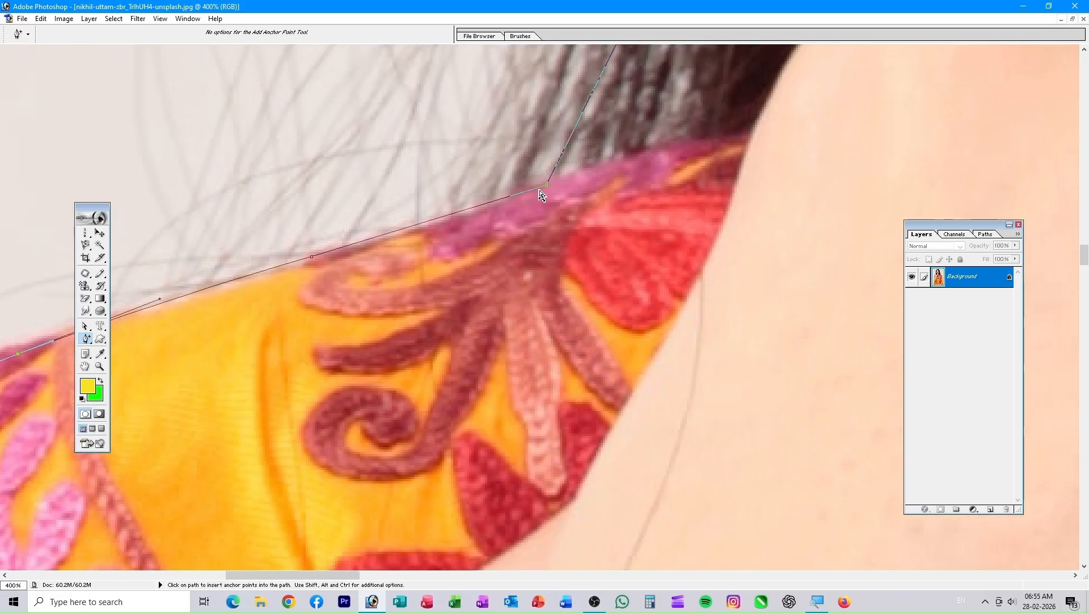
- Curve the shoulder anchor, lift one onto the neckline, and add a corner where shoulder meets hair
drag(548, 187, 682, 151)
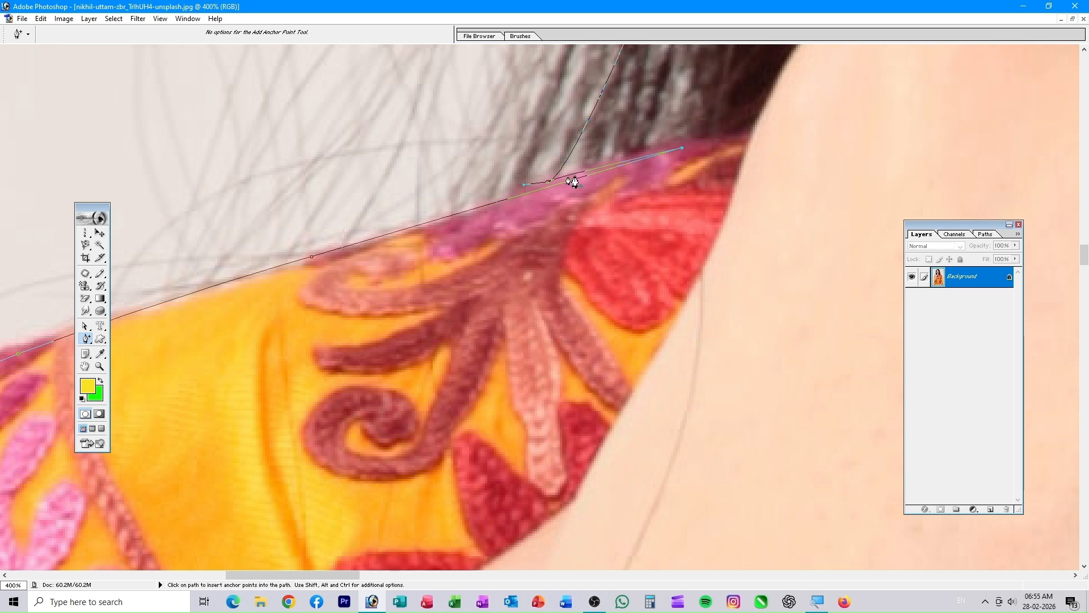
drag(550, 185, 590, 116)
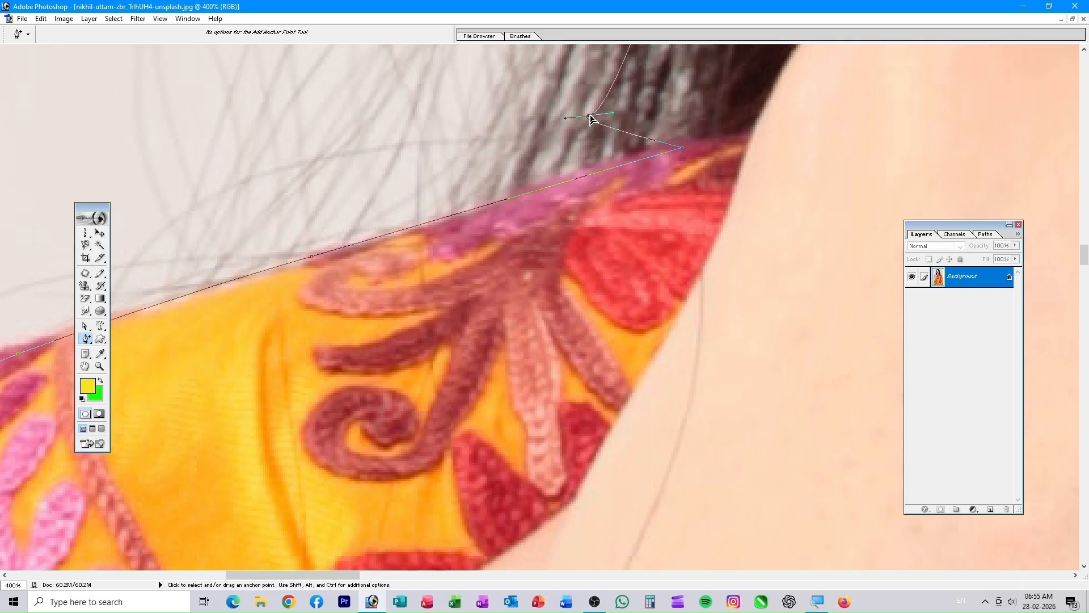
drag(641, 226, 421, 464)
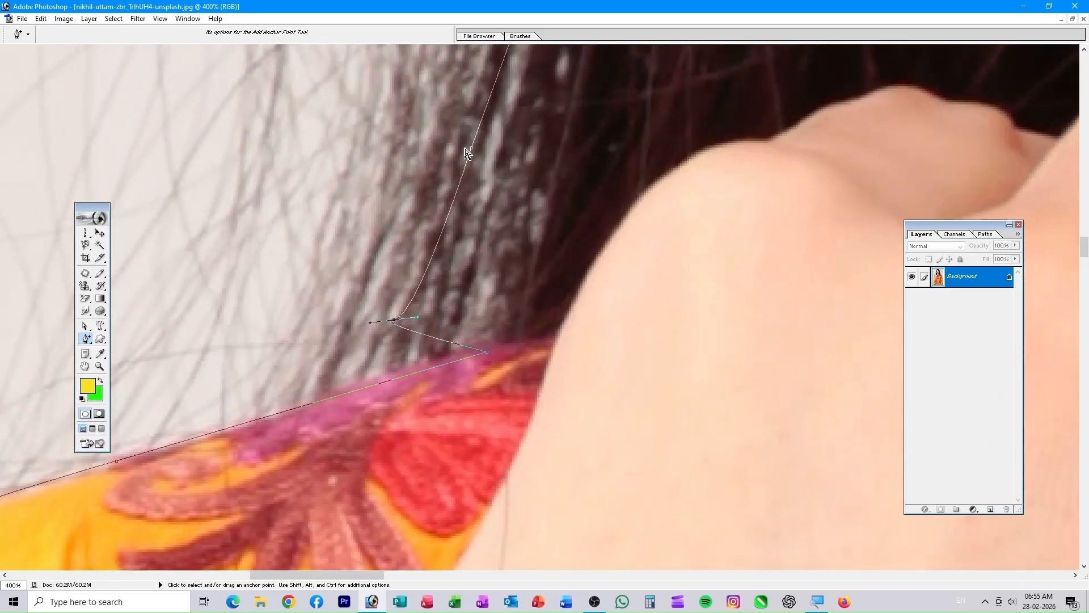
drag(474, 153, 556, 169)
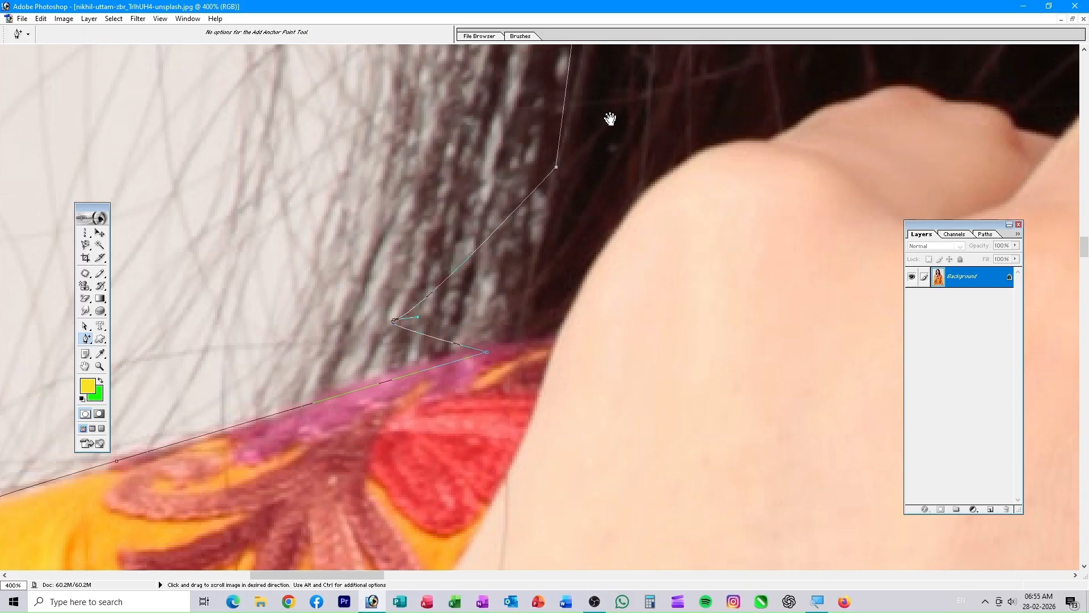
drag(611, 119, 437, 362)
drag(499, 185, 464, 364)
drag(501, 212, 464, 253)
drag(475, 365, 496, 136)
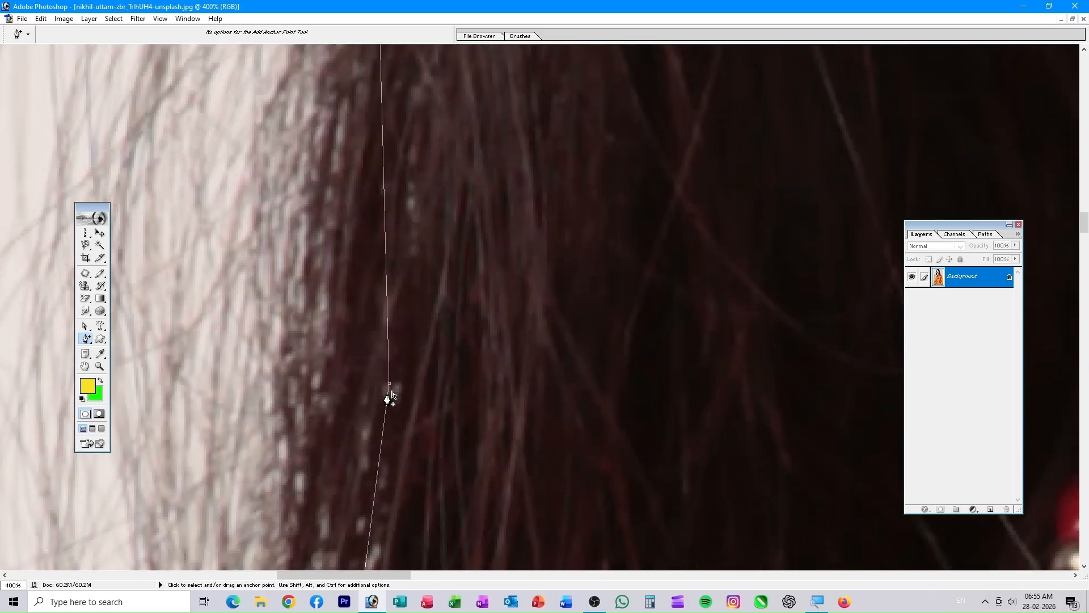
drag(391, 389, 339, 373)
- Curve the path along the hair edge from the top of the head down to the shoulder
drag(530, 225, 499, 169)
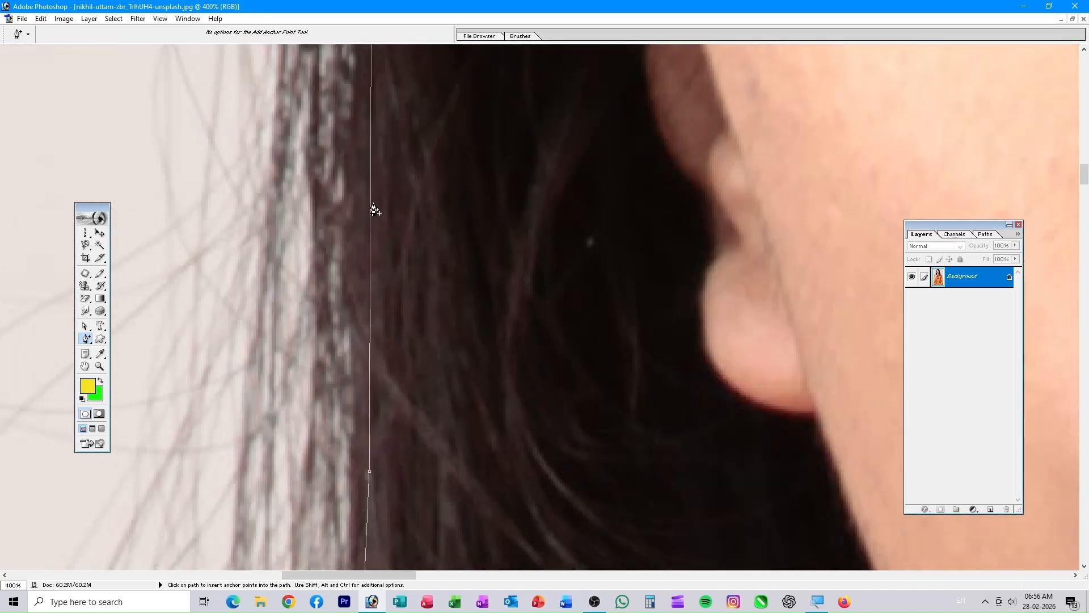
drag(372, 209, 328, 336)
drag(766, 295, 363, 227)
drag(484, 282, 497, 270)
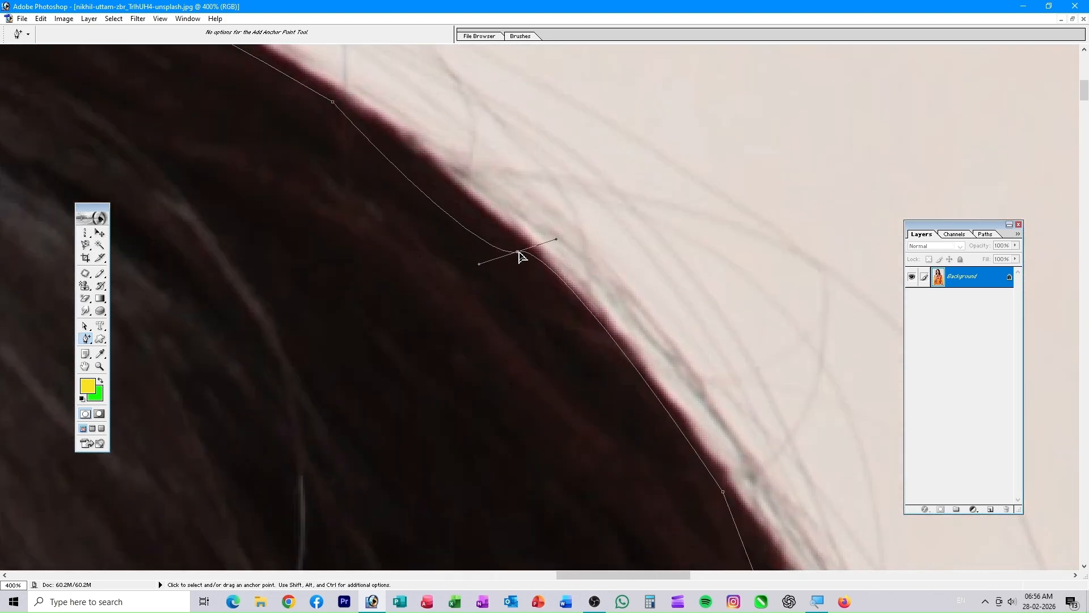
drag(568, 397, 460, 229)
drag(539, 359, 554, 351)
drag(590, 465, 488, 227)
drag(541, 335, 550, 327)
drag(544, 454, 435, 223)
drag(579, 483, 442, 198)
- Bend the path to follow the sleeve edge
drag(492, 459, 448, 222)
drag(535, 375, 543, 375)
drag(556, 465, 476, 227)
drag(631, 361, 639, 357)
drag(624, 476, 454, 227)
drag(462, 395, 472, 396)
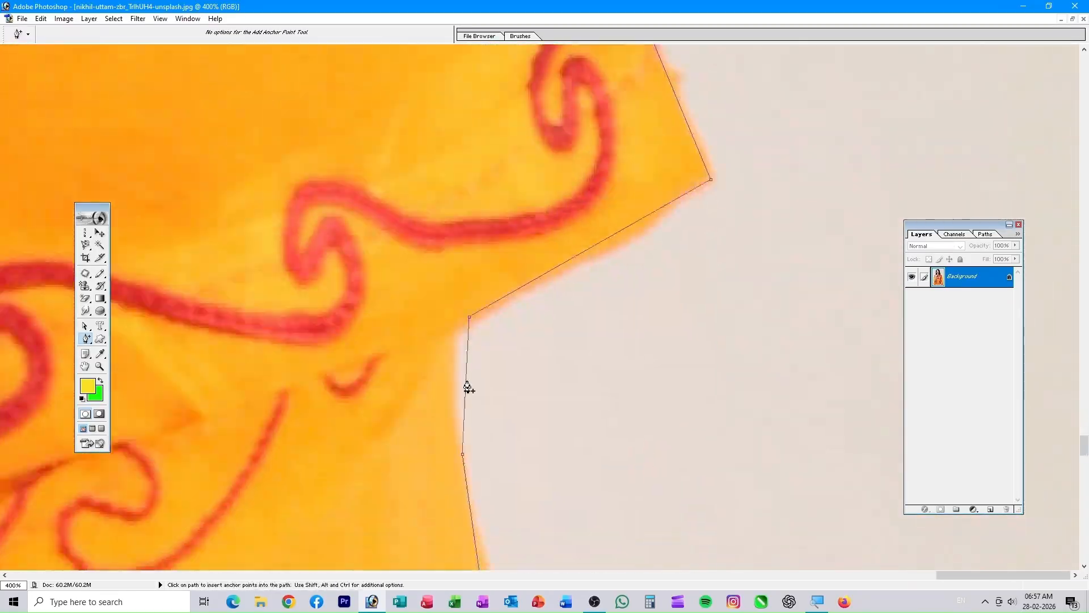
drag(482, 465, 436, 255)
- Fit the path along the garment's lower hem and up its left edge
drag(567, 471, 503, 287)
drag(284, 442, 822, 398)
drag(341, 465, 823, 465)
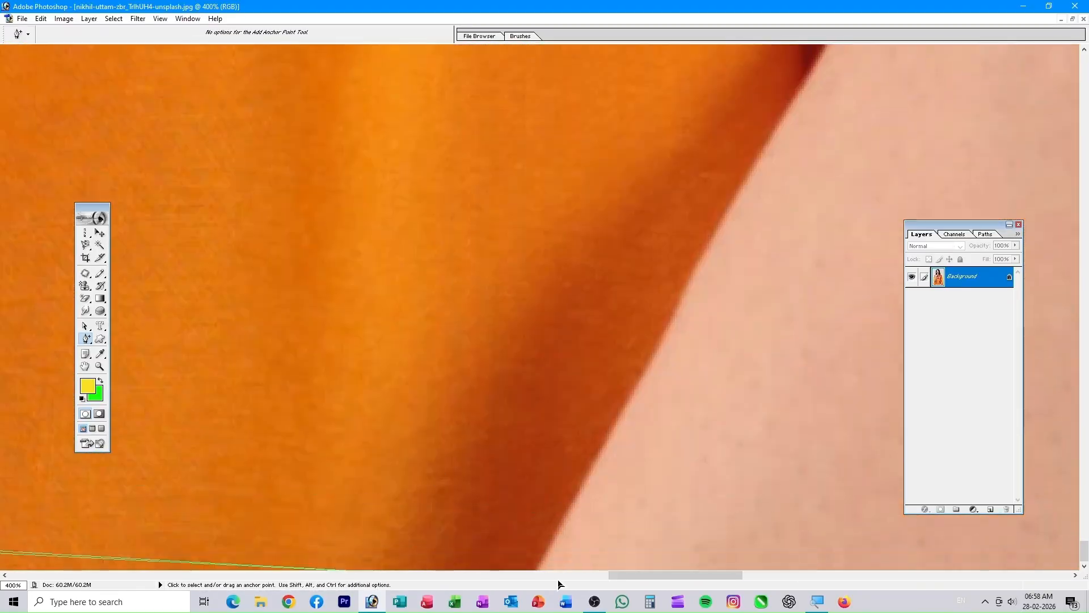
drag(284, 500, 823, 499)
drag(323, 502, 794, 499)
drag(284, 454, 794, 397)
drag(397, 227, 595, 425)
drag(545, 273, 540, 285)
drag(544, 198, 474, 454)
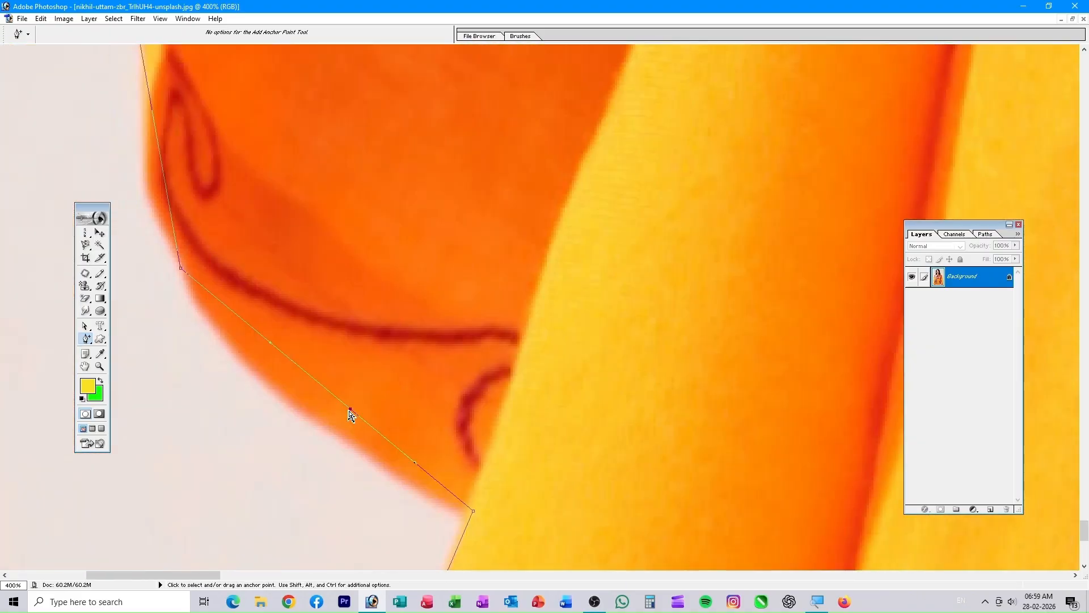
drag(343, 405, 338, 417)
drag(317, 182, 454, 453)
- Work along the embroidered shoulder toward the neck, adding anchors to refine the outline
drag(368, 176, 328, 414)
drag(317, 181, 295, 385)
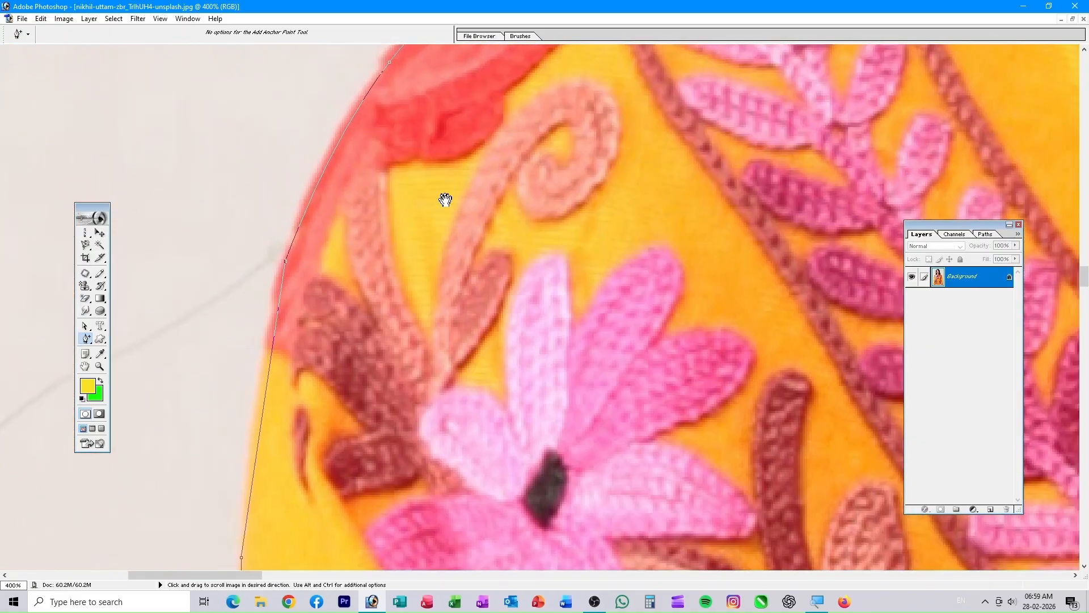
drag(445, 202, 411, 312)
drag(484, 239, 252, 385)
drag(655, 257, 344, 346)
drag(723, 212, 509, 293)
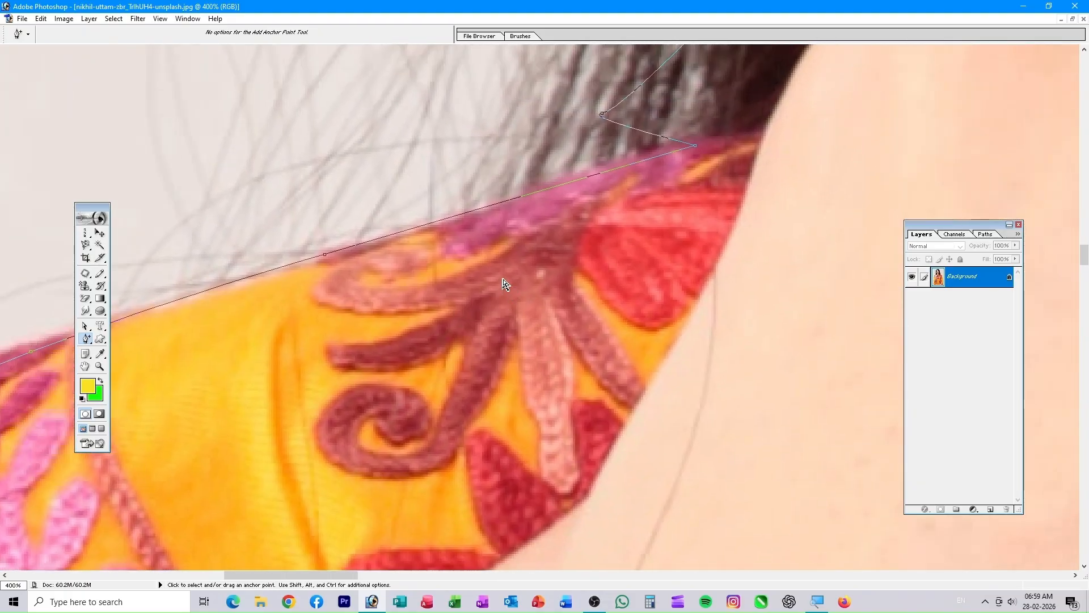
- Fit the photo on screen and load the outline path as a selection, undoing a test green fill
key(ctrl+0)
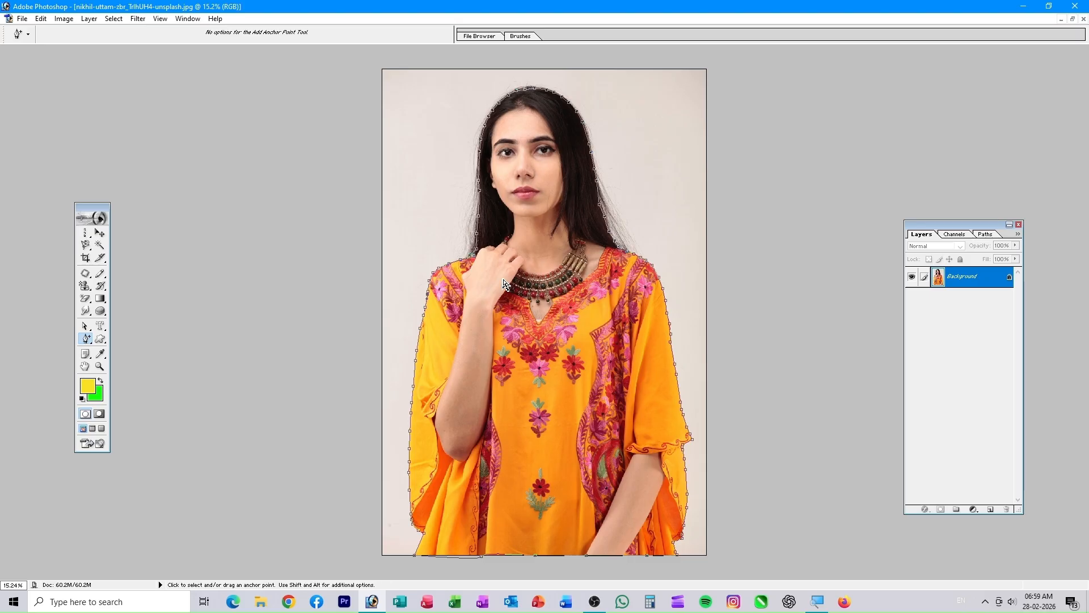
key(ctrl+Return)
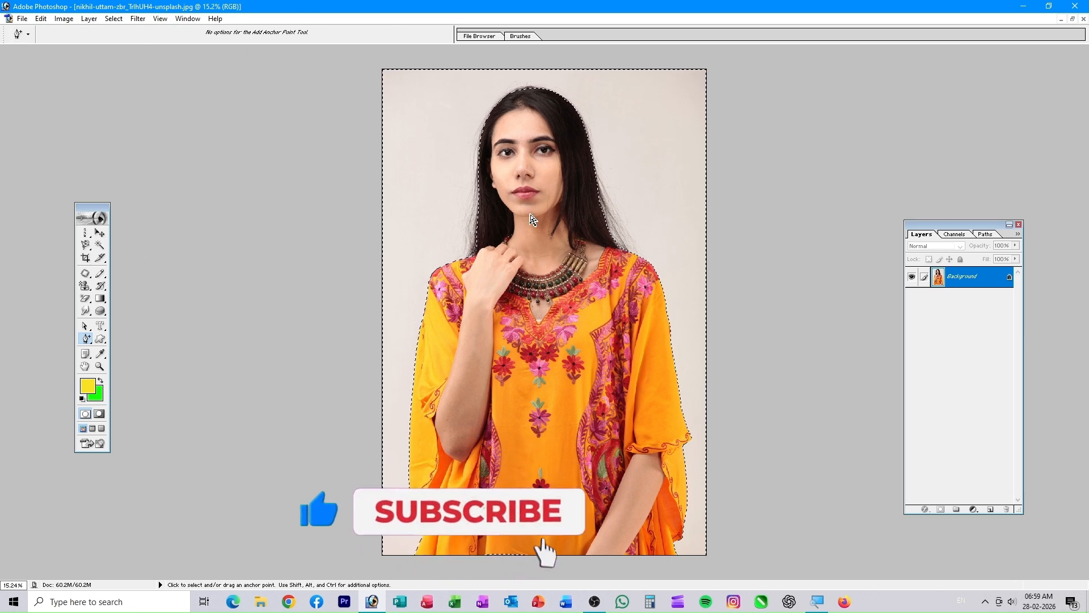
key(ctrl+BackSpace)
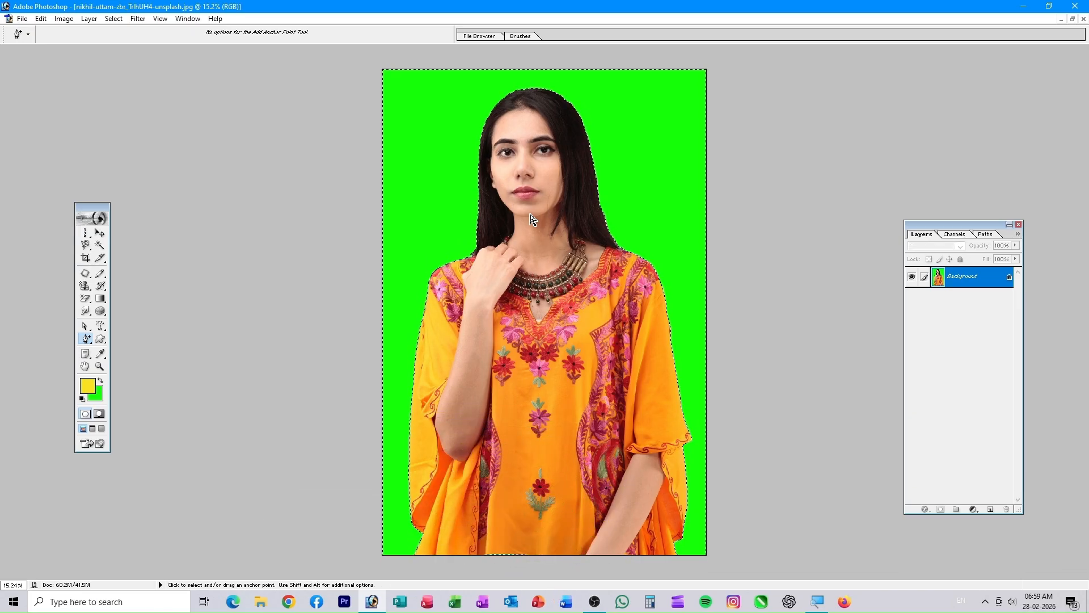
key(ctrl+z)
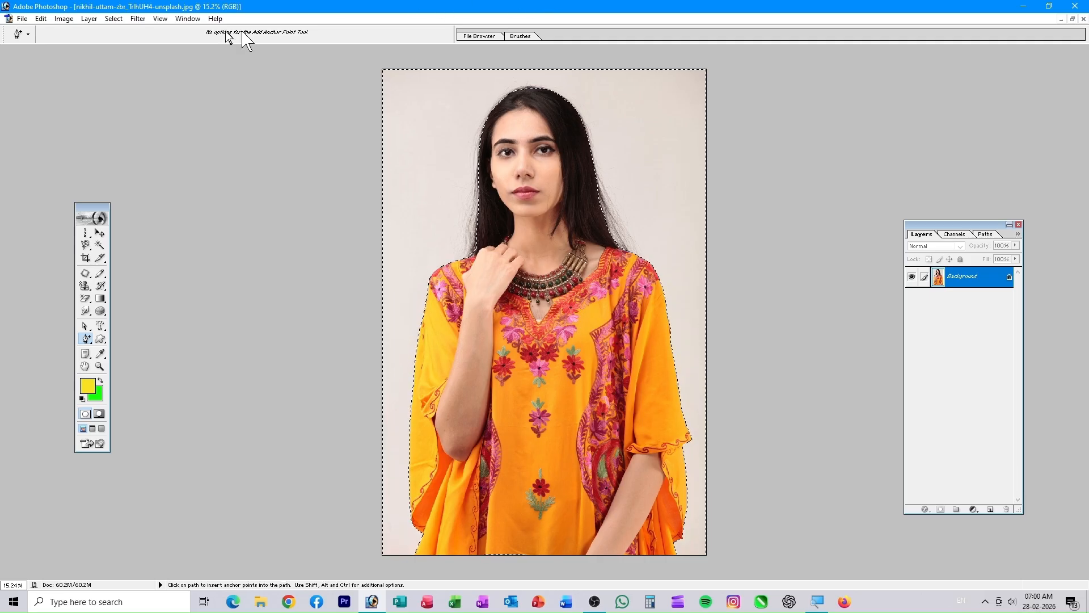
- Invert the selection with Select > Inverse
click(138, 19)
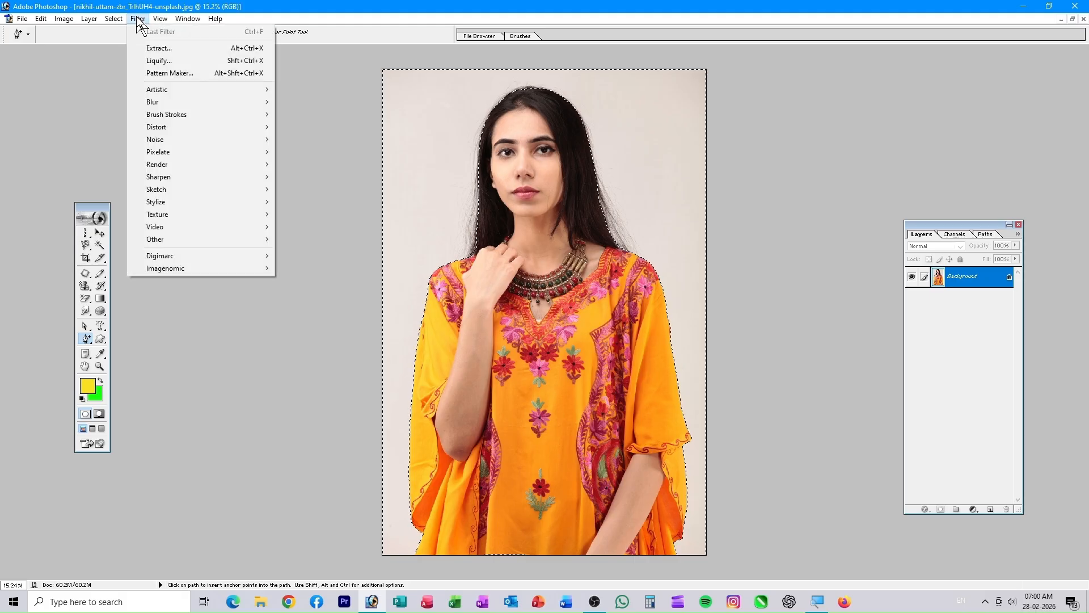
mouse_move(113, 18)
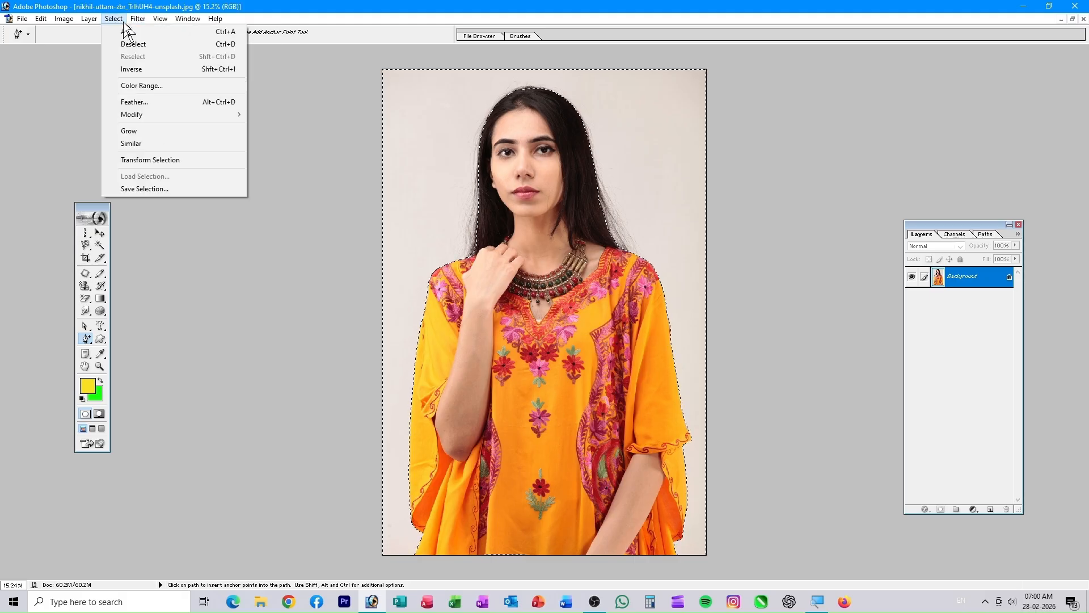
click(130, 69)
- Open the park photo pexels-pixabay-257360 from disk
click(1073, 18)
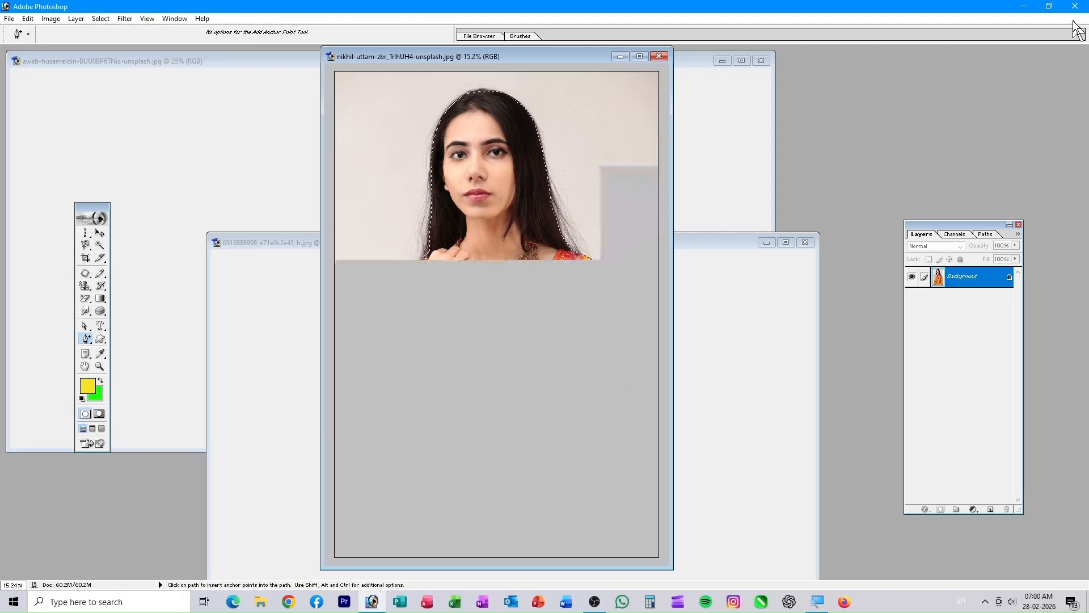
click(720, 248)
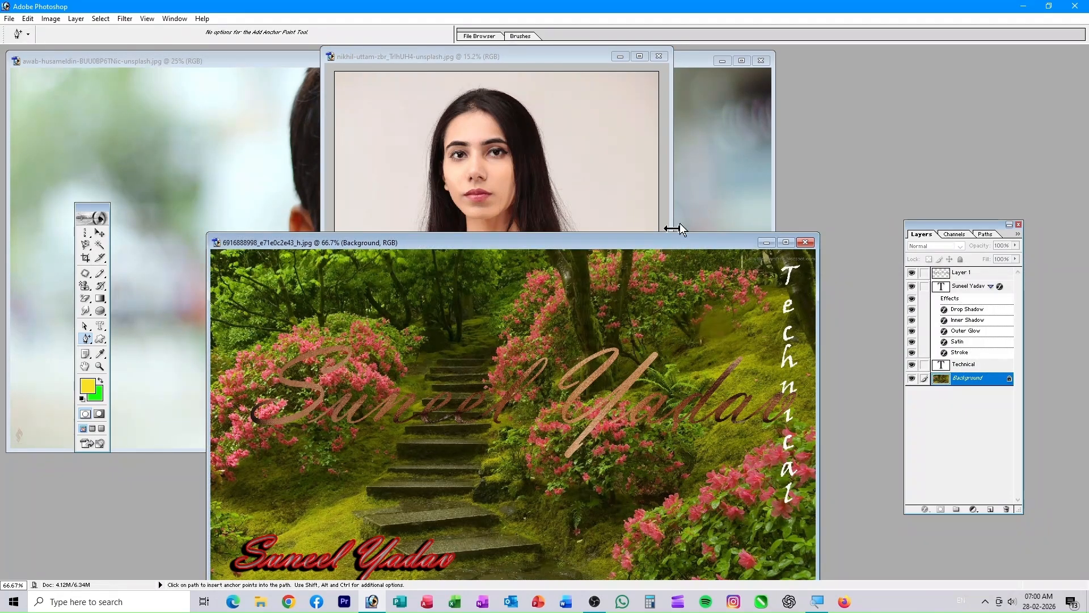
double_click(826, 149)
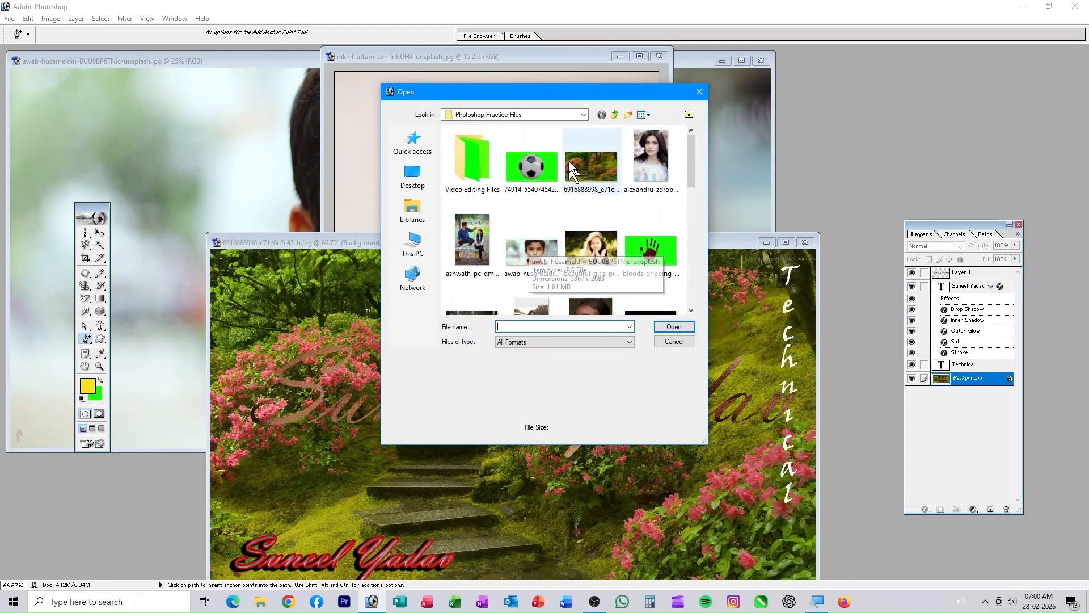
scroll(567, 238, down, 5)
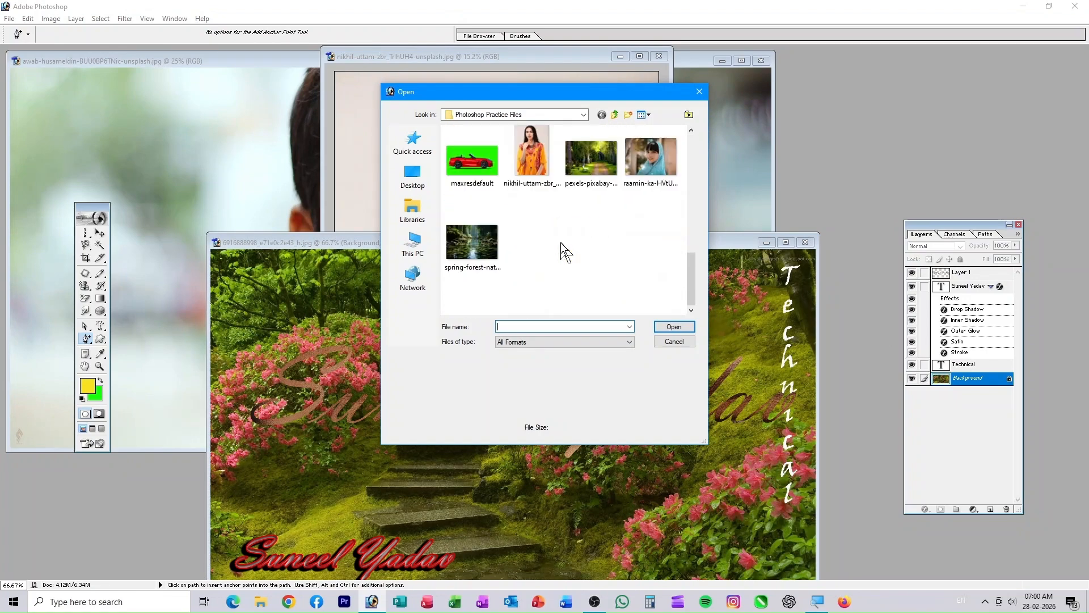
click(603, 168)
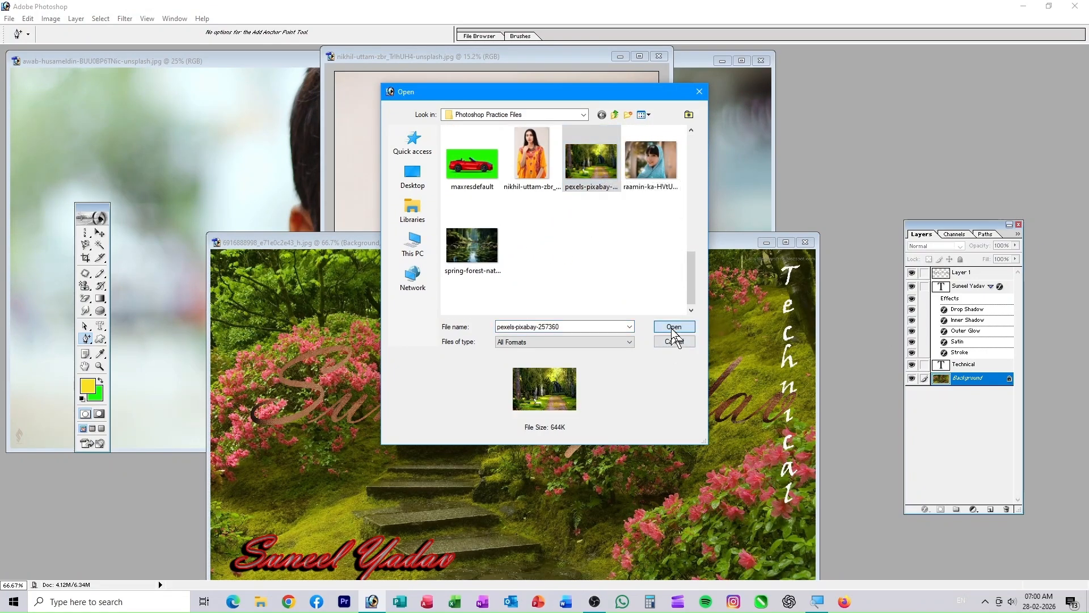
click(673, 327)
- Drag the selected woman into the park photo as Layer 1 and position her
click(636, 173)
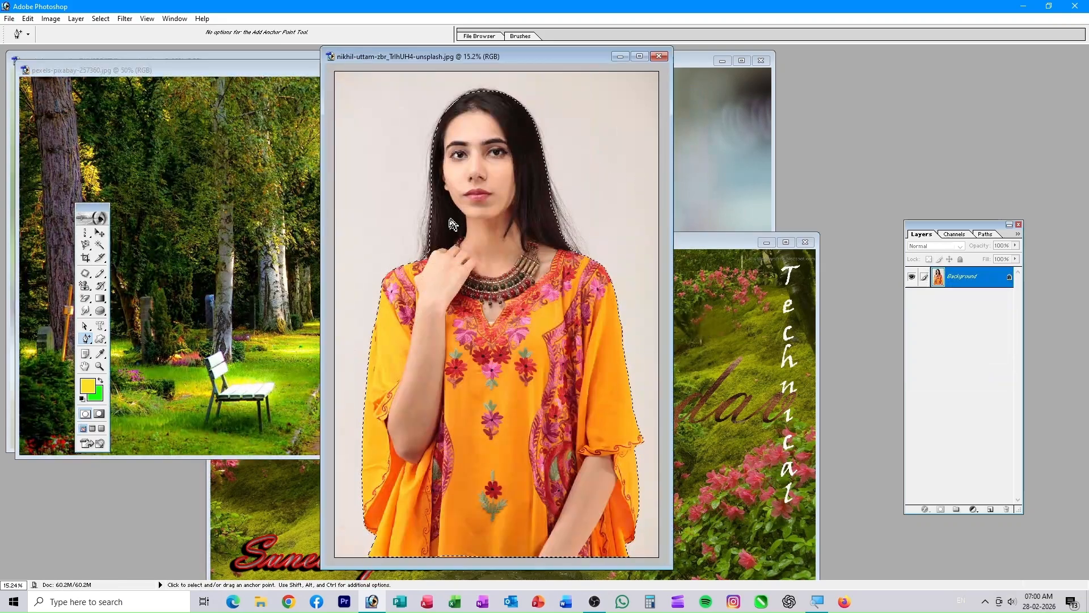
click(100, 233)
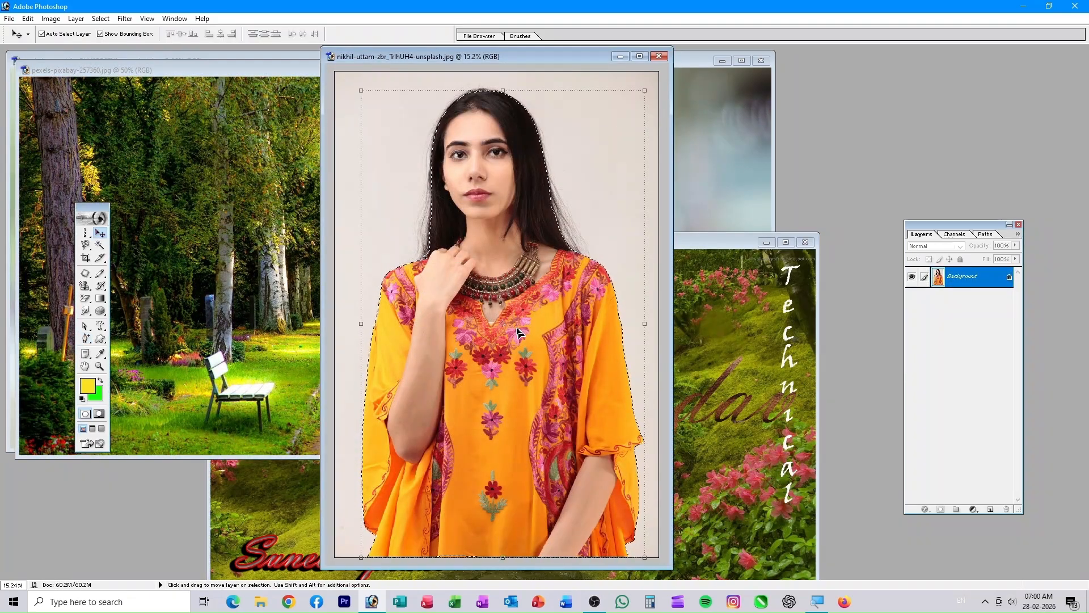
drag(518, 332, 170, 292)
drag(419, 67, 690, 67)
drag(573, 212, 629, 358)
key(ctrl+plus)
key(ctrl+plus)
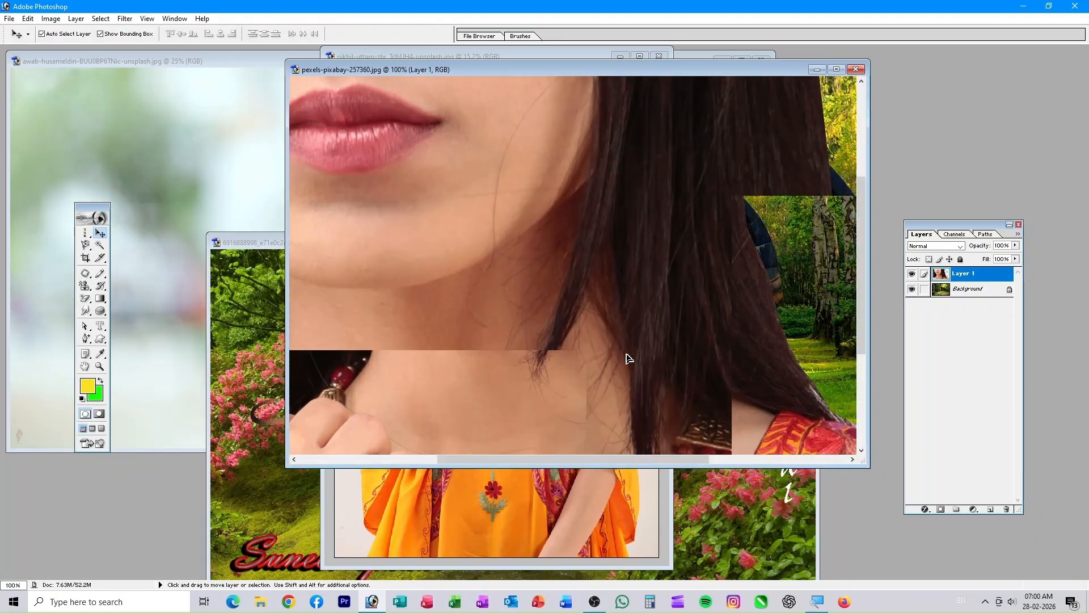
key(ctrl+minus)
key(ctrl+minus)
key(ctrl+minus)
key(ctrl+minus)
key(ctrl+minus)
key(ctrl+minus)
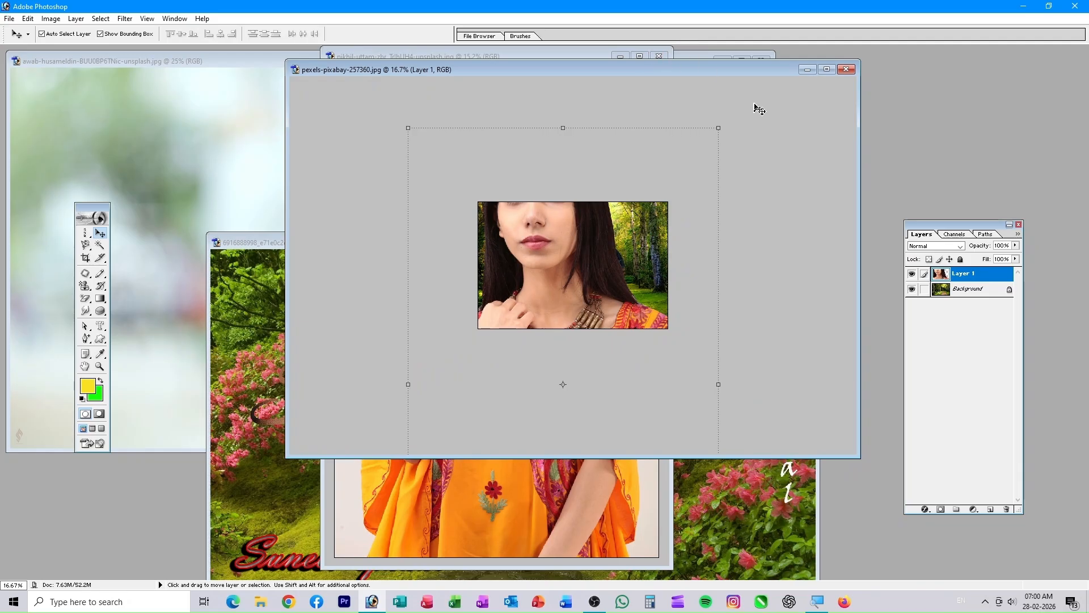
- Free Transform the woman down to 22.9%, commit the scaling, and fit the image on screen
drag(721, 126, 550, 404)
drag(502, 436, 610, 243)
drag(659, 210, 584, 328)
drag(551, 365, 599, 253)
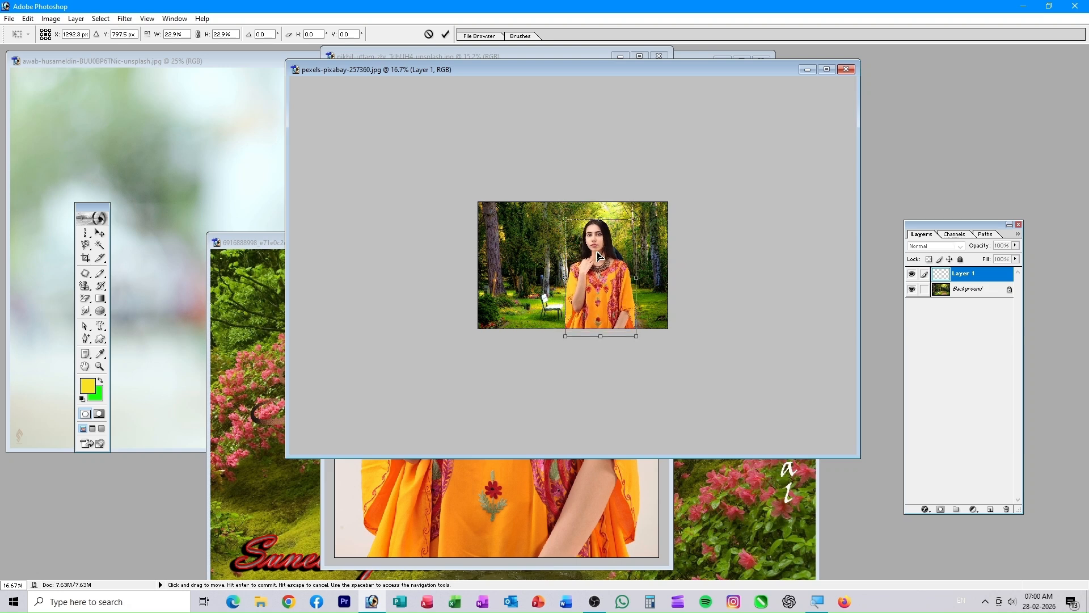
click(445, 34)
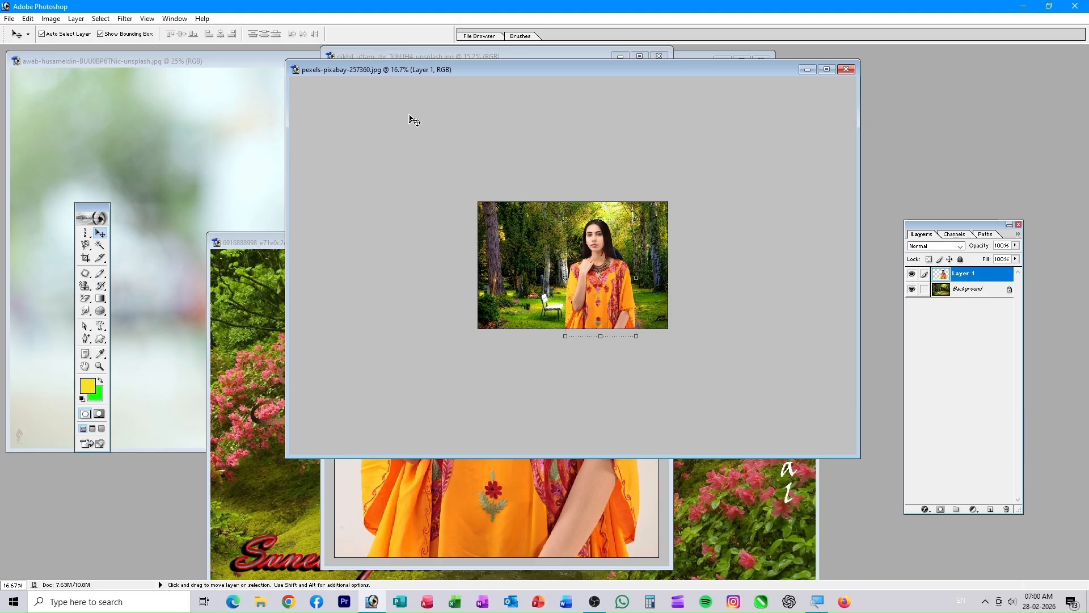
key(ctrl+0)
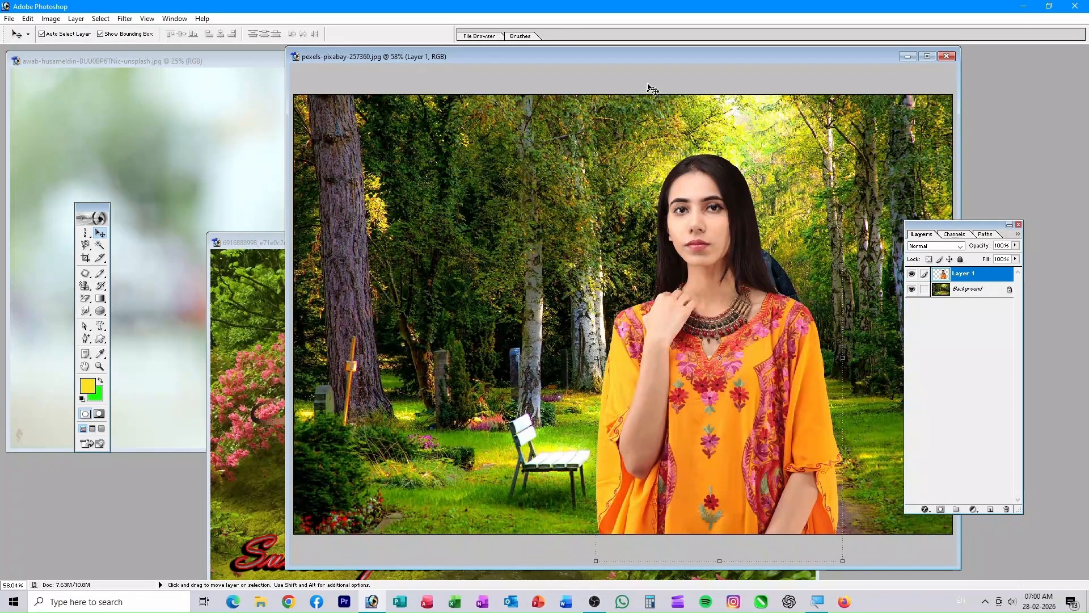
- Nudge the woman slightly left and up, then draw an ellipse path to her left
drag(660, 58, 534, 49)
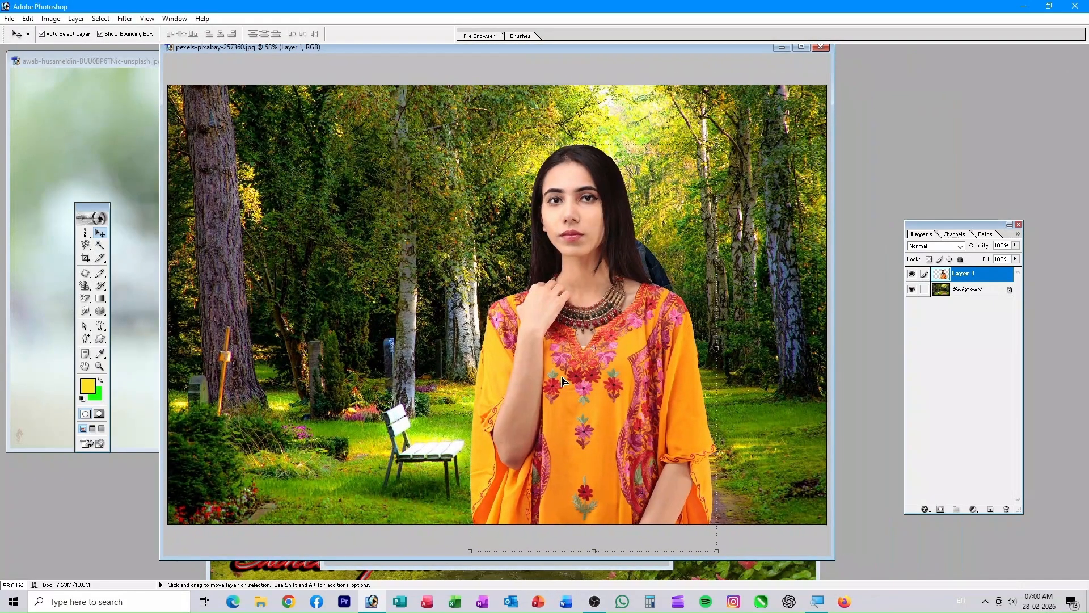
drag(548, 368, 517, 339)
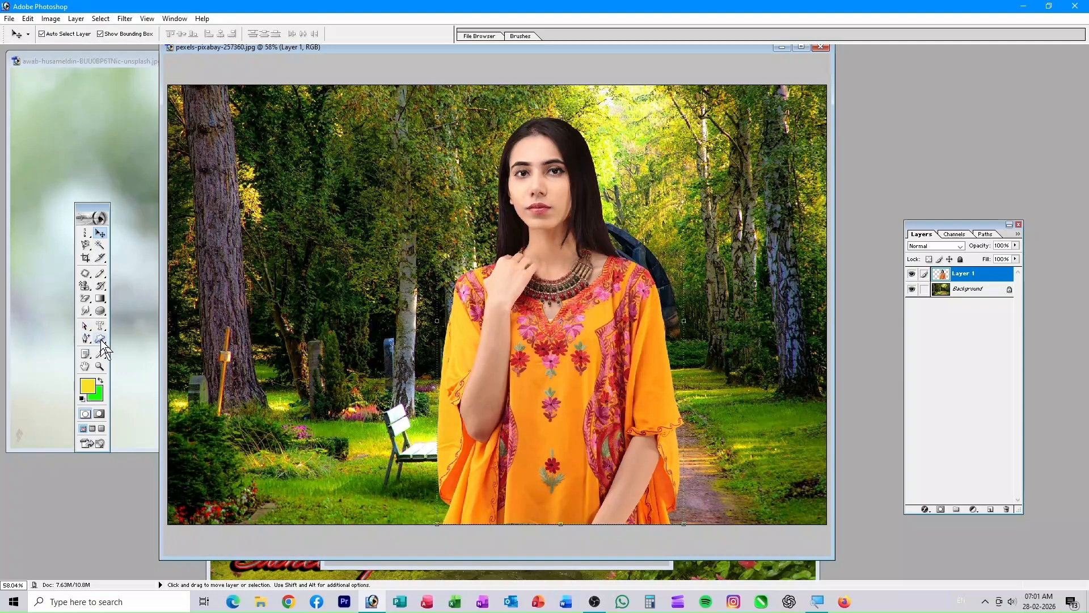
mouse_move(101, 340)
mouse_down()
mouse_move(149, 346)
mouse_move(166, 404)
mouse_move(160, 357)
mouse_up()
drag(248, 169, 380, 465)
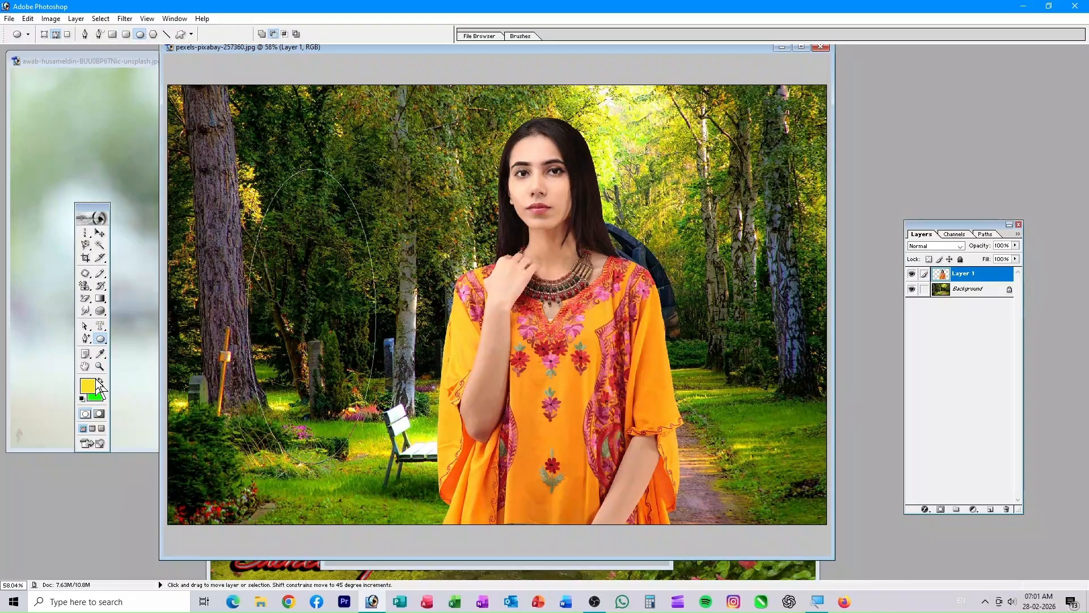
- Undo a test fill on the woman layer and add a new empty Layer 2 above it
key(ctrl+BackSpace)
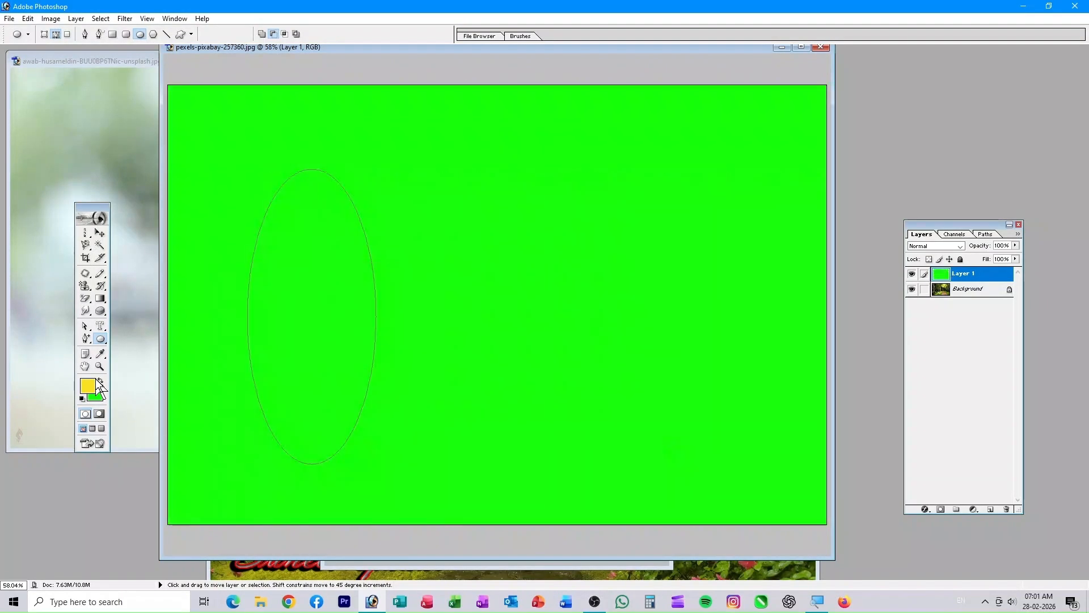
key(ctrl+z)
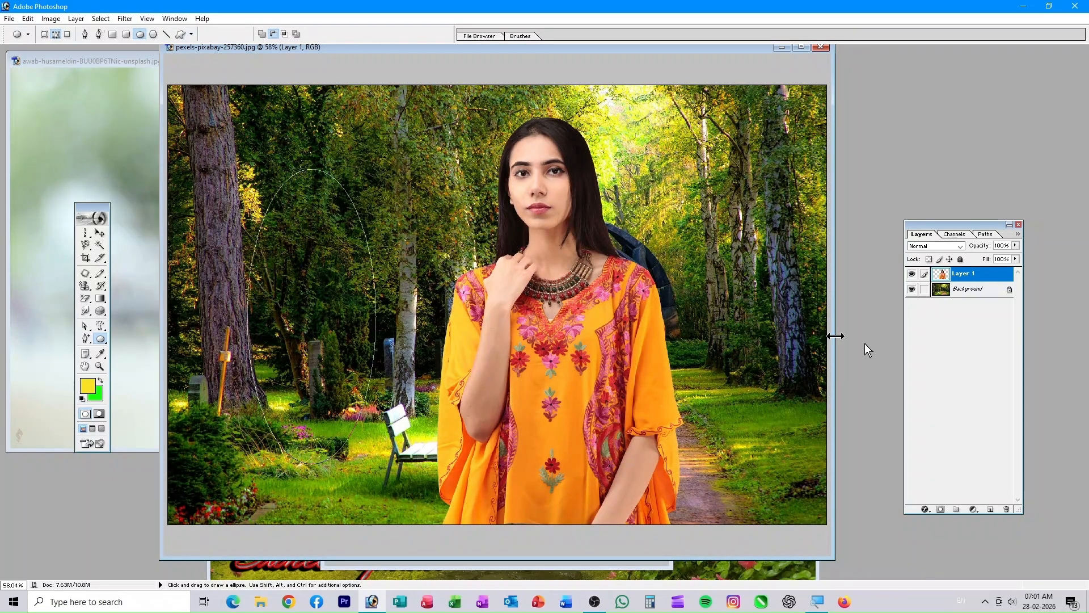
click(990, 509)
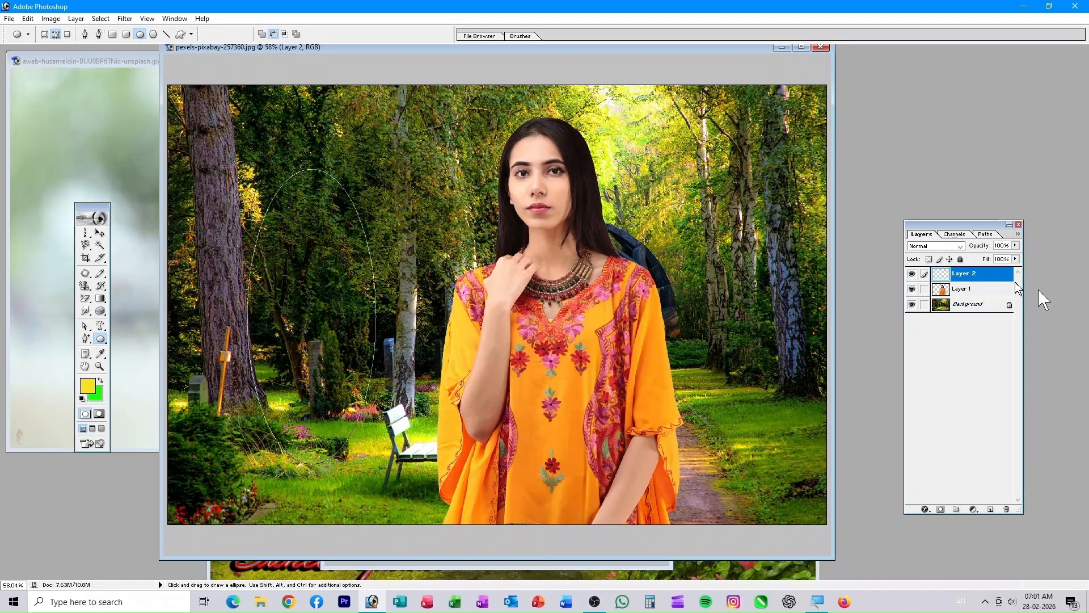
- Draw a small rounded-rectangle path among the upper-left trees, dismissing the locked-layer alert
click(104, 339)
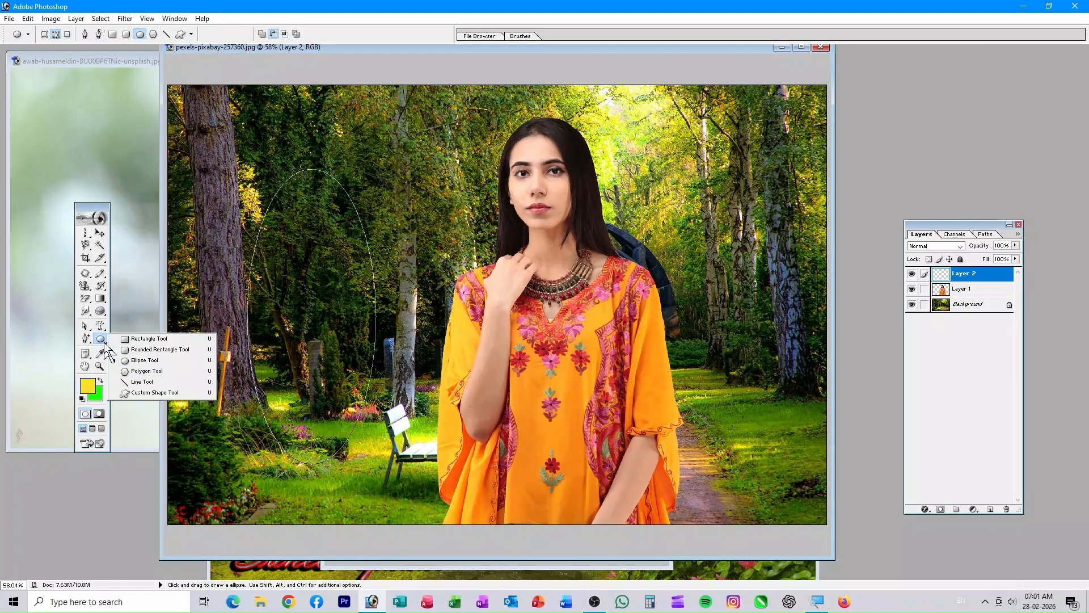
click(156, 350)
drag(356, 132, 428, 196)
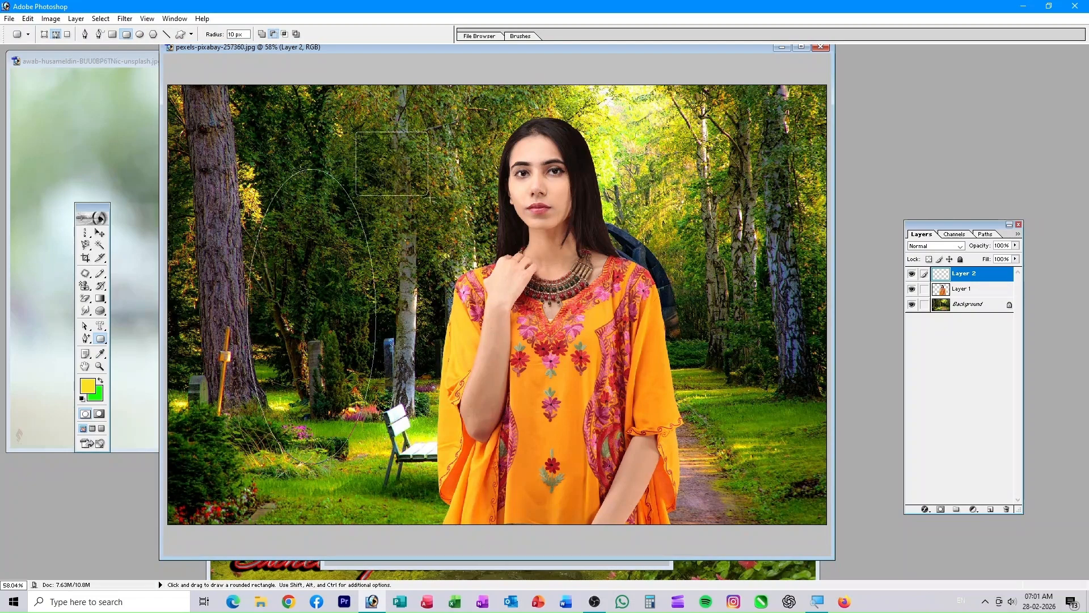
click(101, 229)
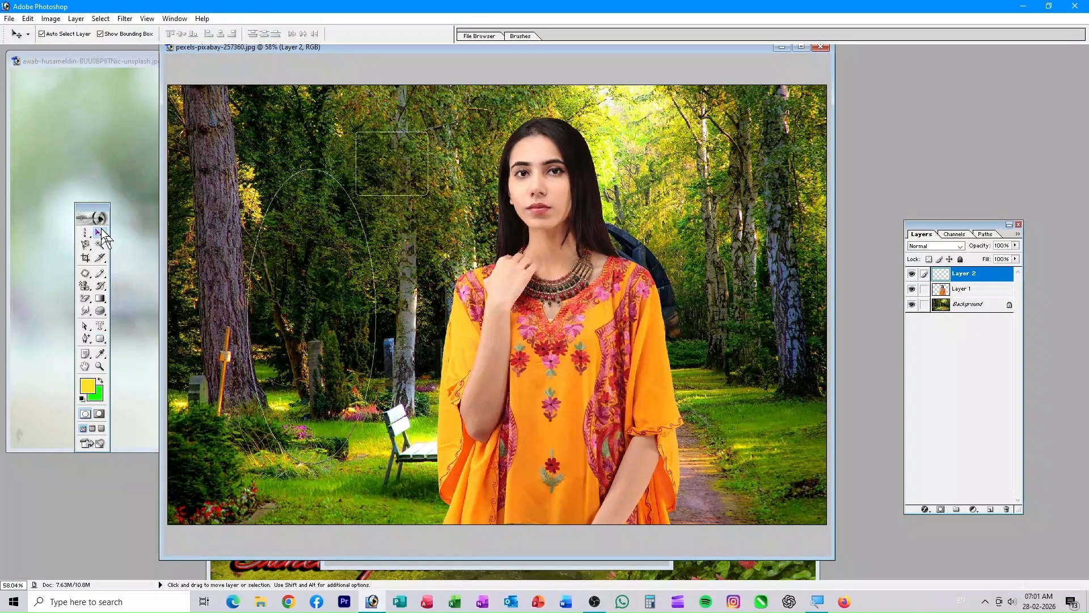
drag(389, 141, 409, 176)
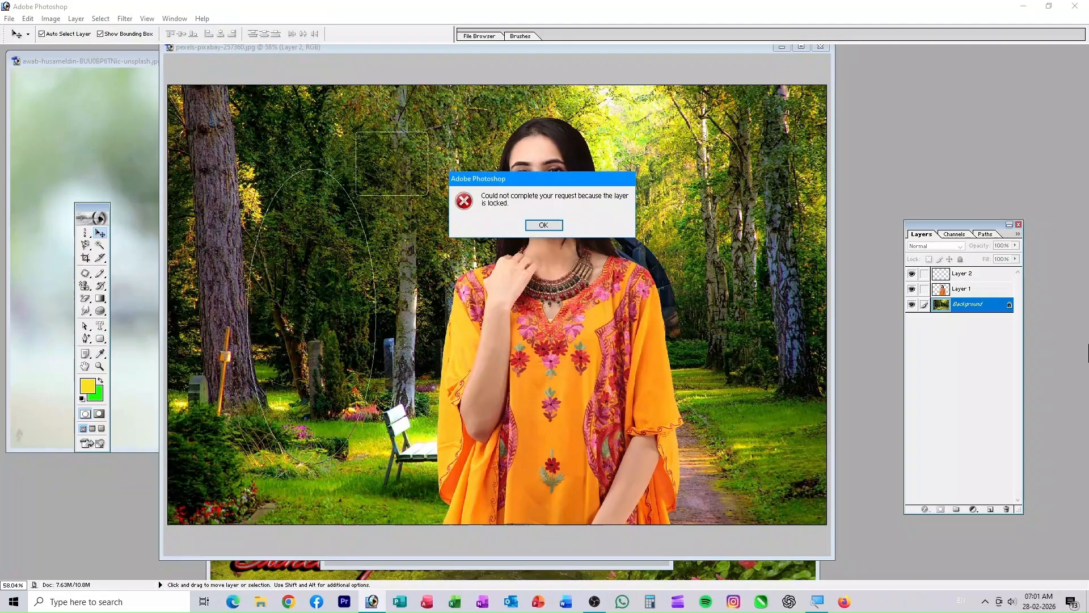
click(527, 224)
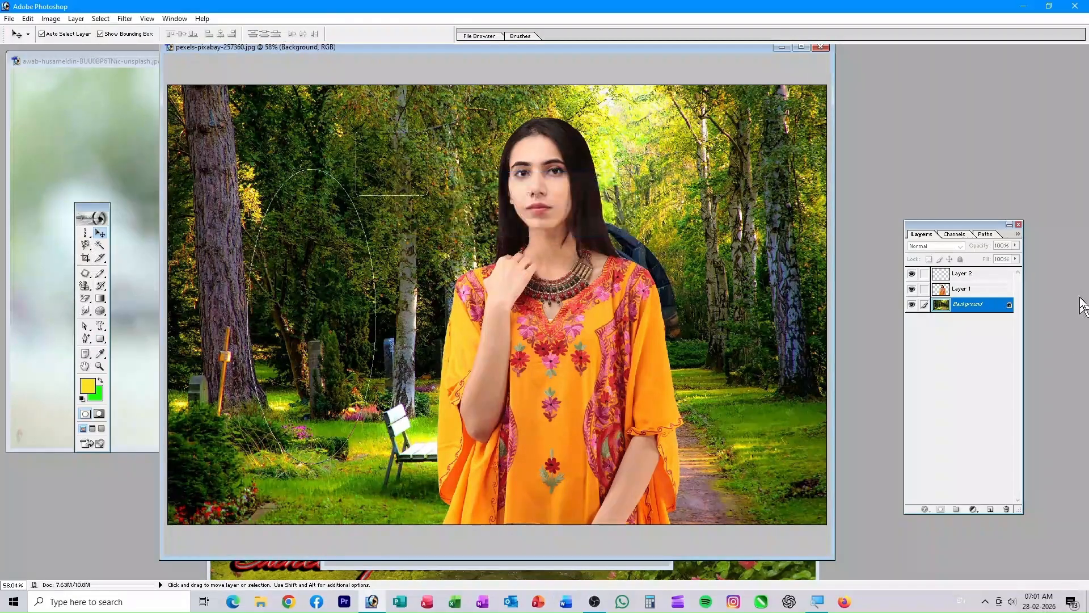
- Make Layer 2 active, undo a test green fill, and reselect the Rounded Rectangle tool
click(981, 275)
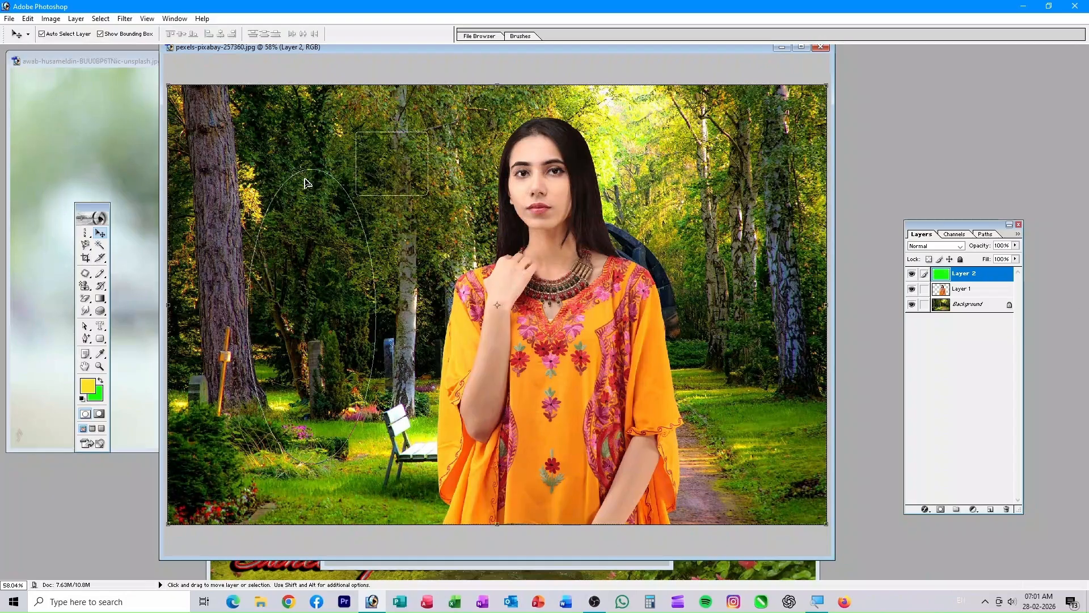
key(ctrl+BackSpace)
key(ctrl+z)
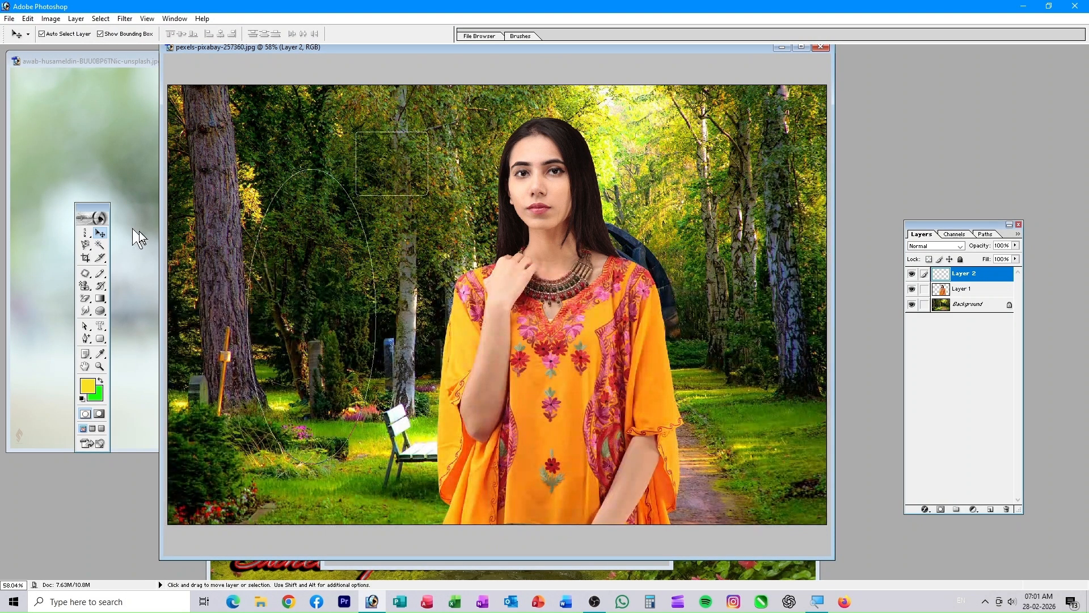
click(102, 341)
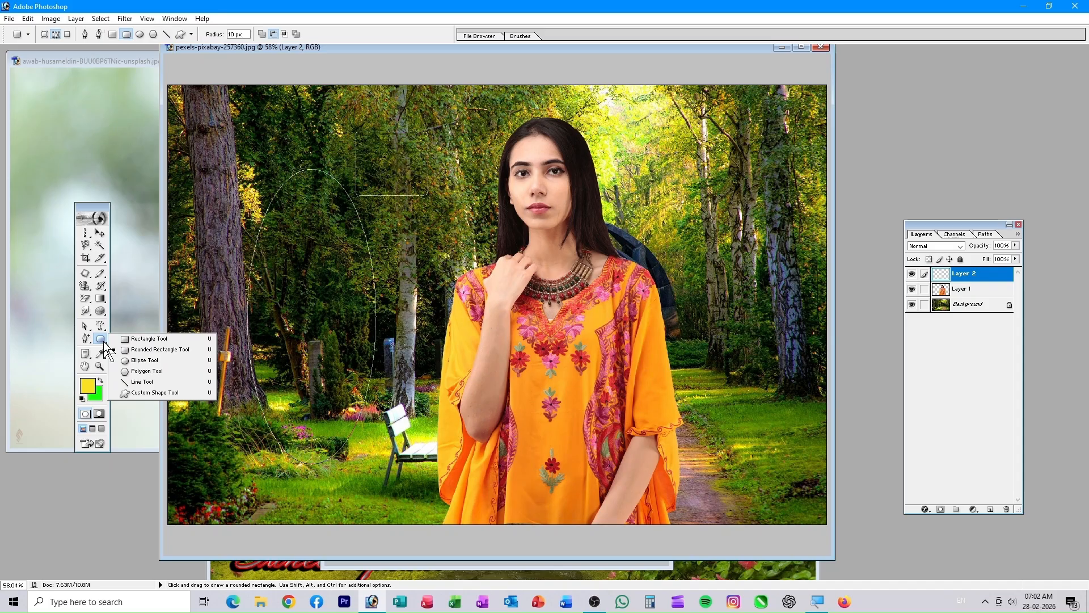
click(56, 37)
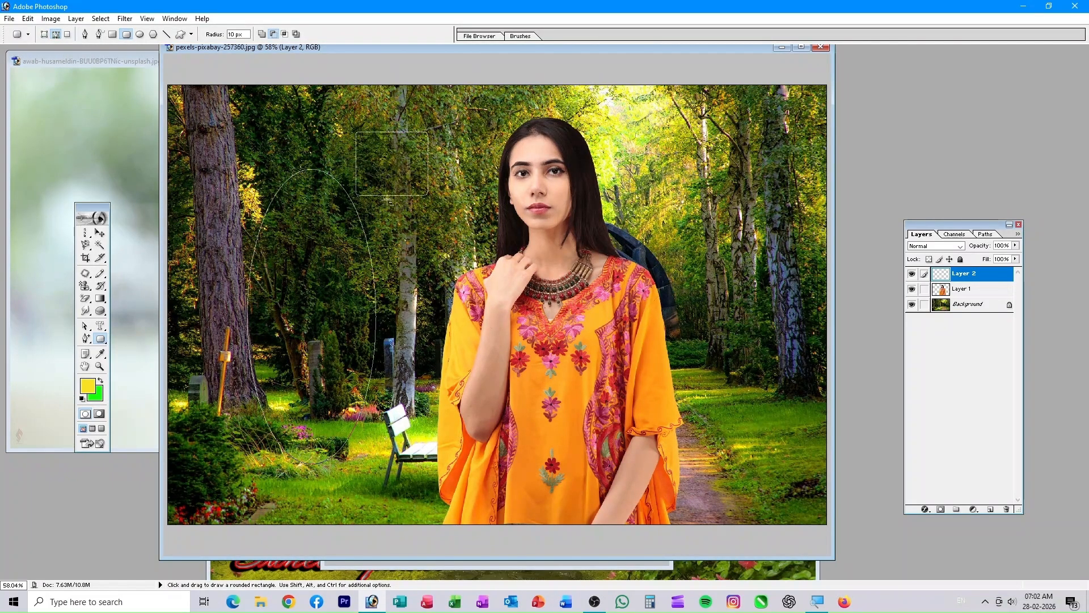
- Draw a filled yellow rounded-rectangle shape layer at the upper left
click(43, 34)
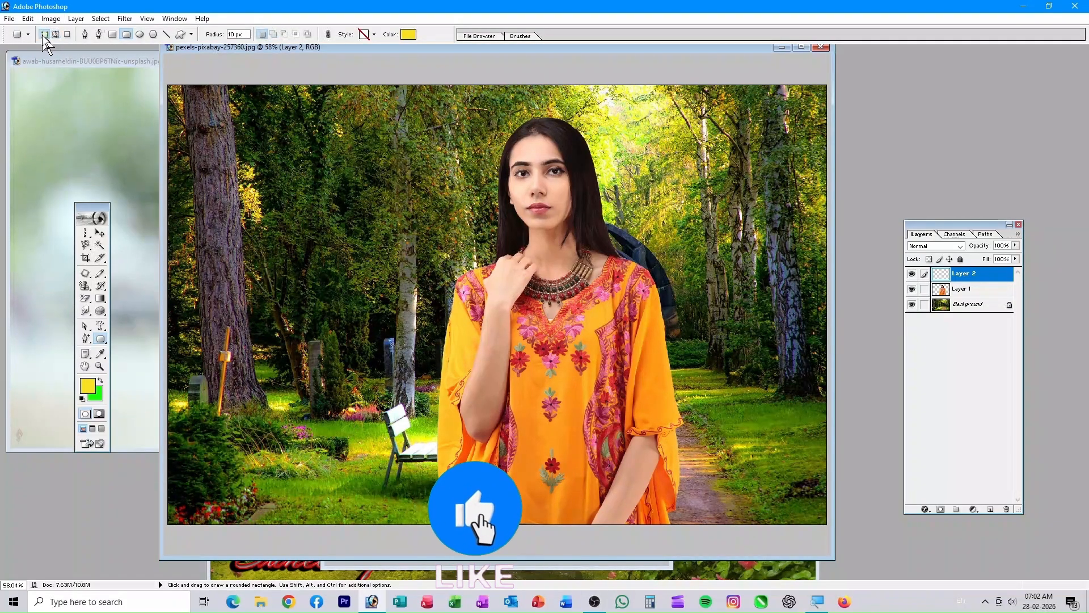
drag(259, 198, 381, 303)
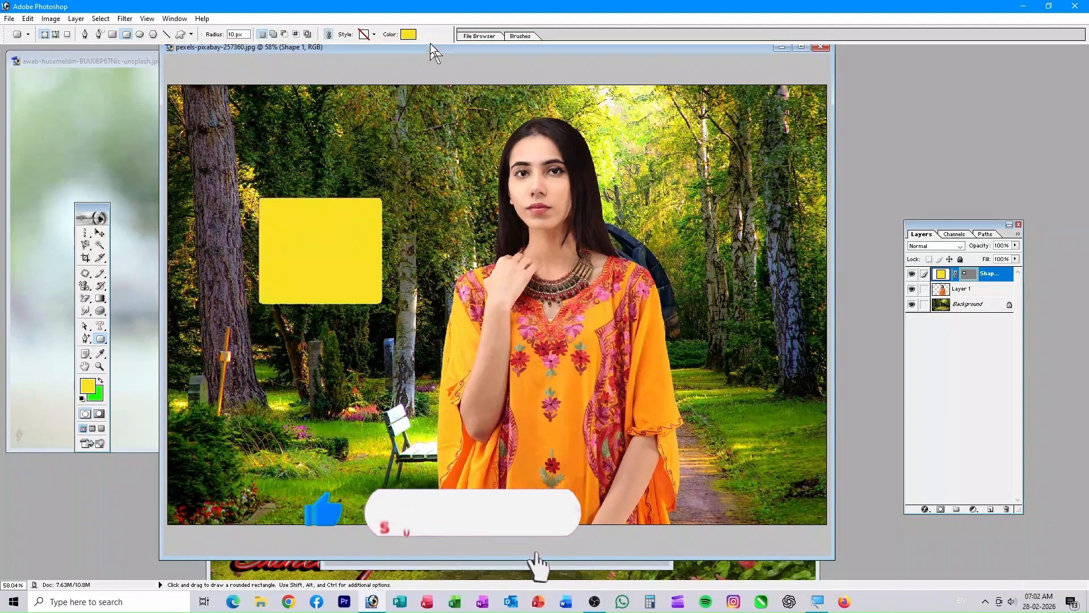
click(85, 34)
- Draw a wide angular yellow pen shape across the woman's face and open the Rubber Band options
click(312, 150)
click(383, 145)
click(398, 183)
click(336, 184)
click(299, 170)
click(700, 182)
click(741, 242)
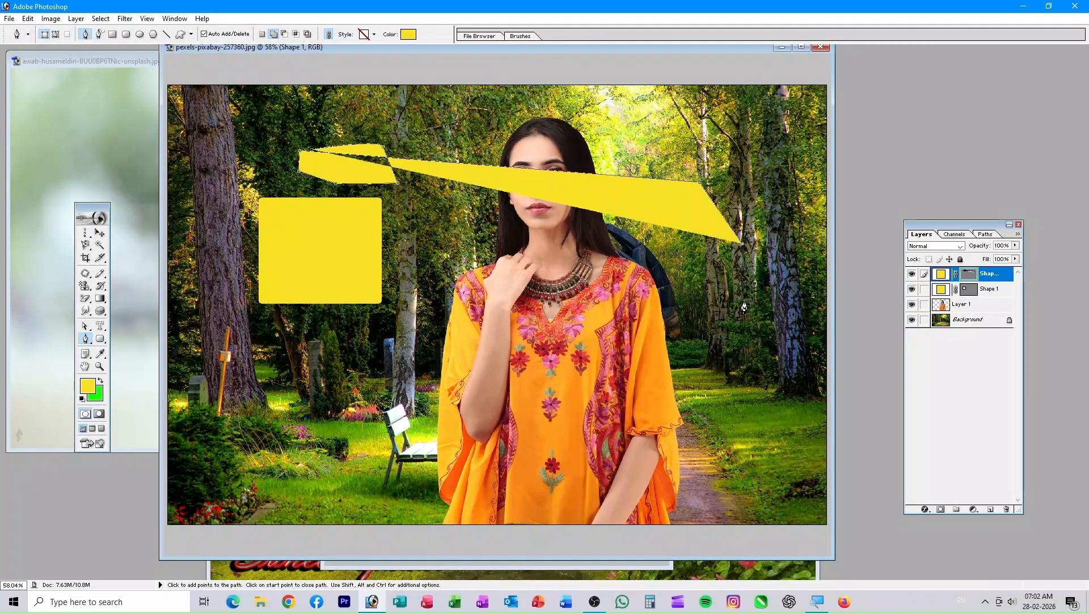
click(744, 302)
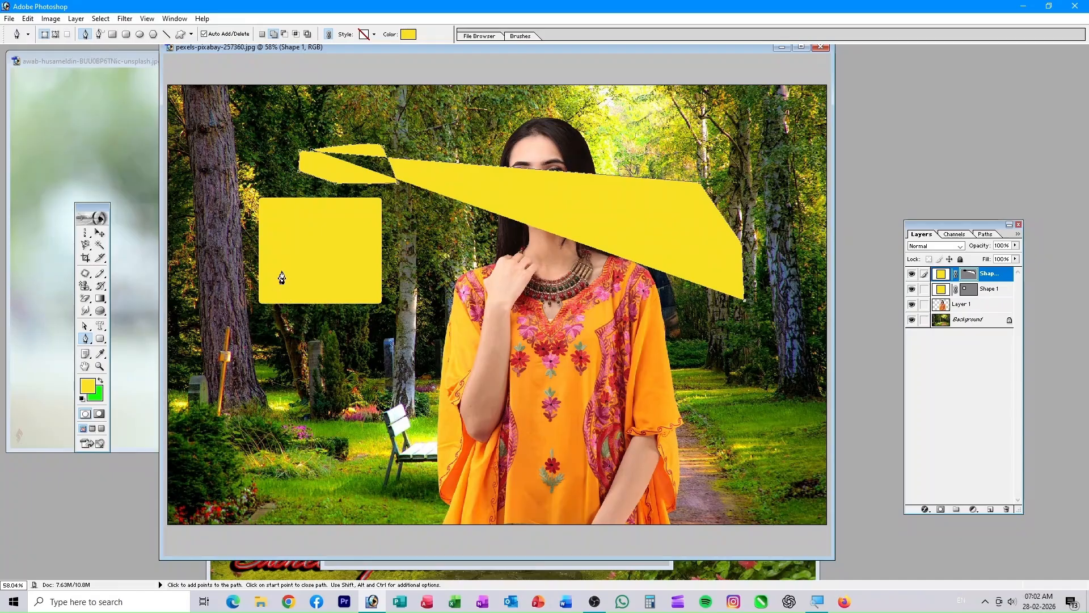
click(191, 34)
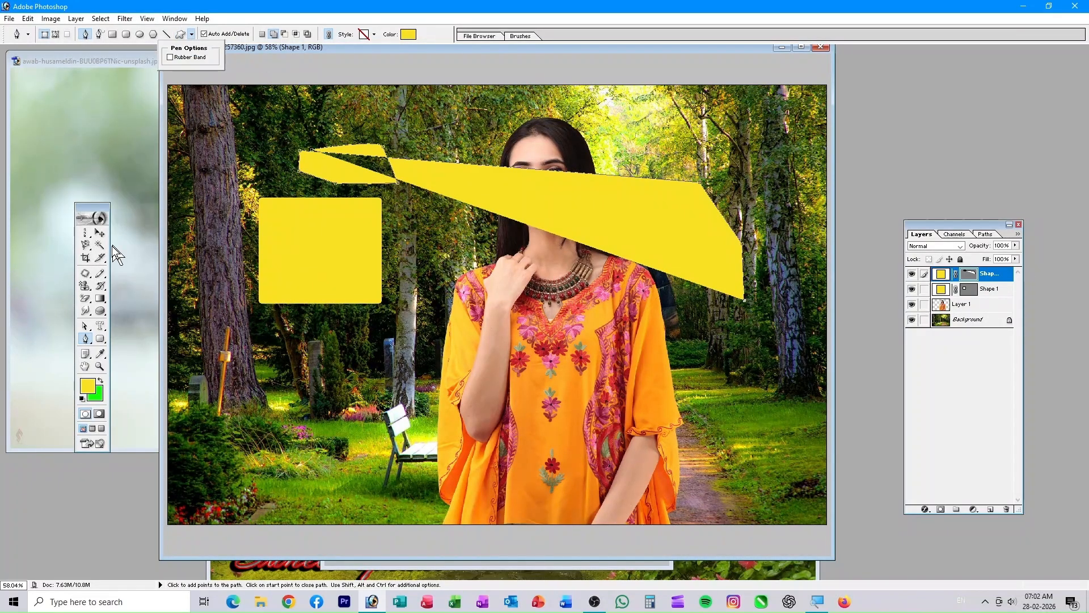
- Bring the boy portrait forward, move its window right, and clear its selection
click(137, 112)
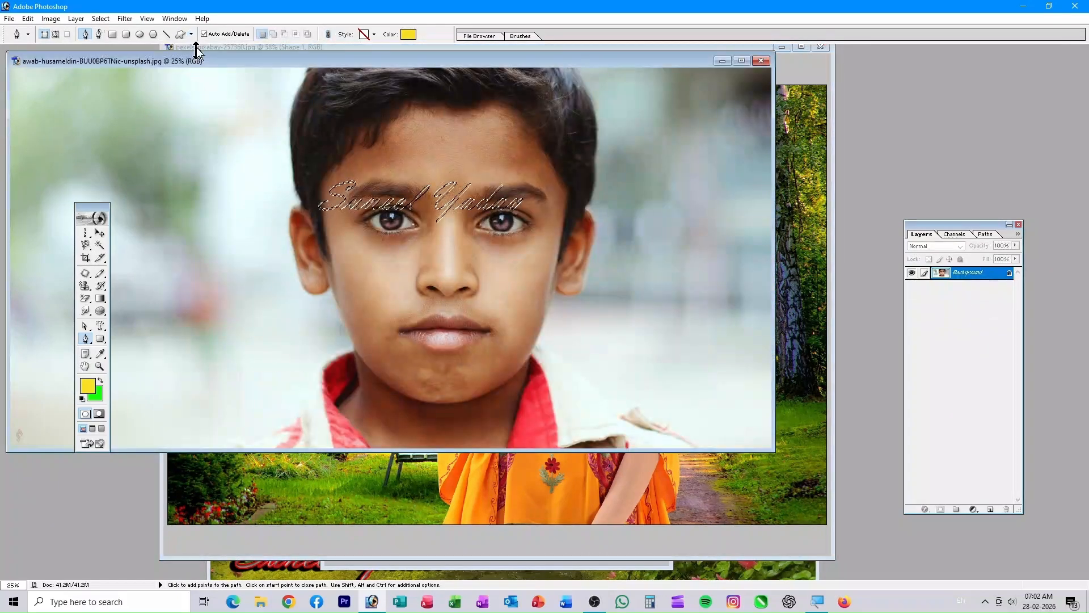
drag(355, 58, 602, 152)
key(ctrl+d)
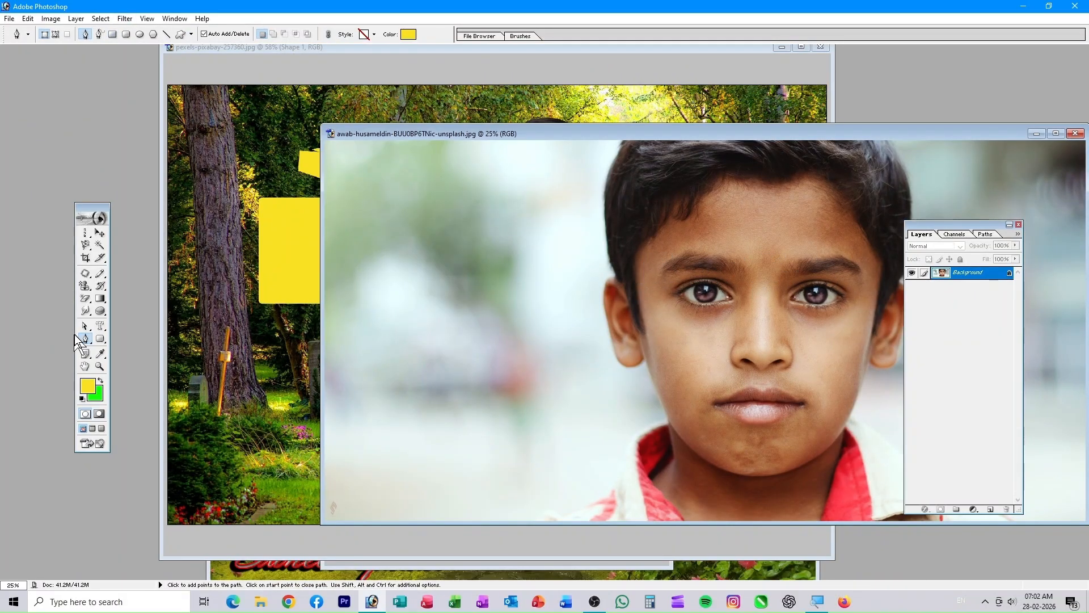
- Draw two yellow speech-bubble custom shapes at the portrait's top left and below it
drag(100, 342, 149, 349)
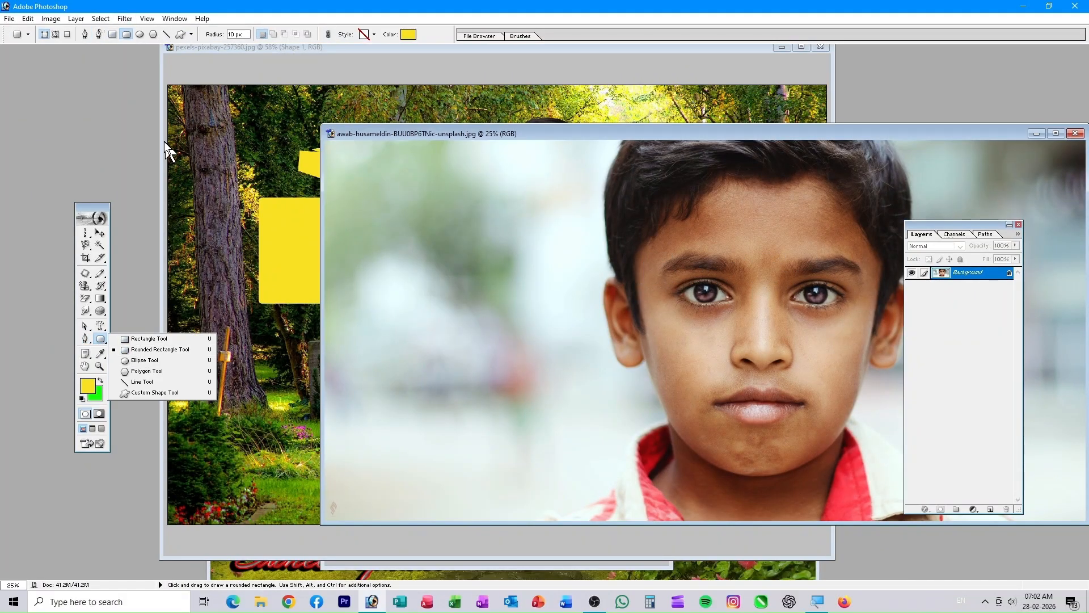
click(180, 34)
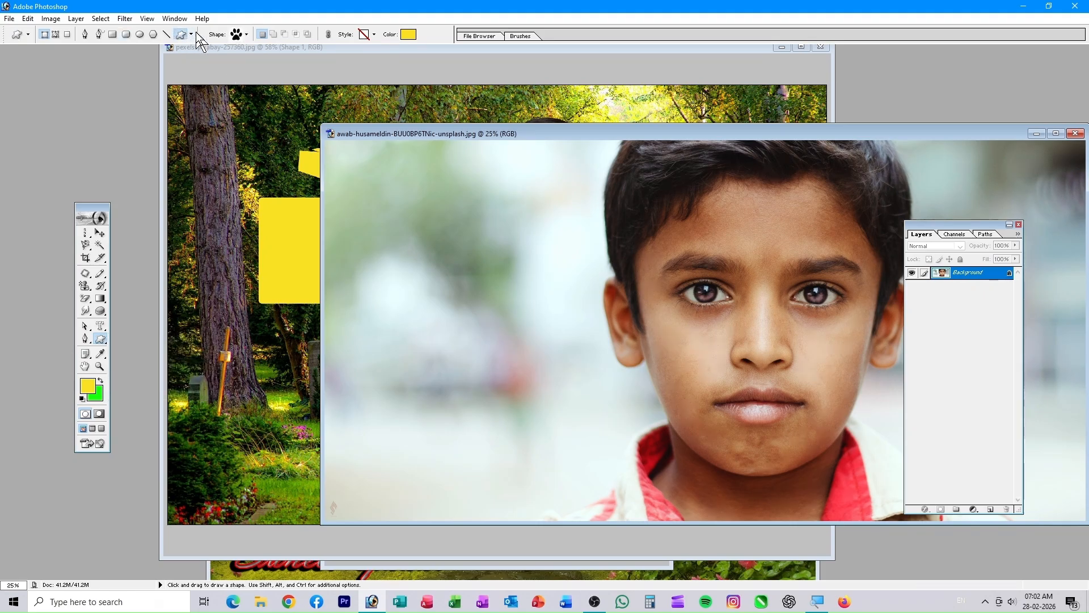
click(248, 35)
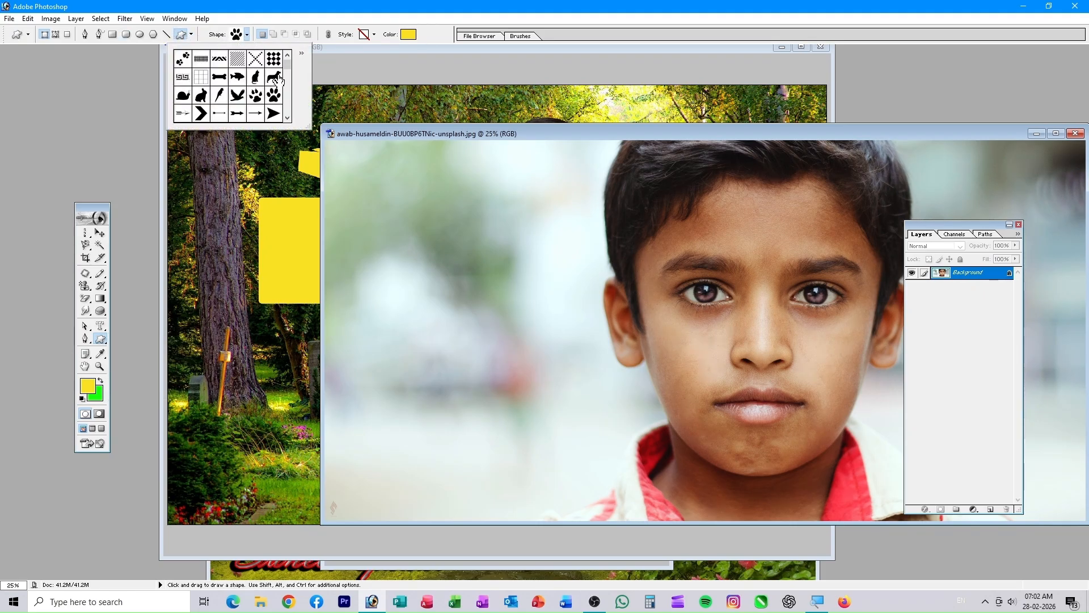
drag(288, 63, 294, 107)
click(272, 79)
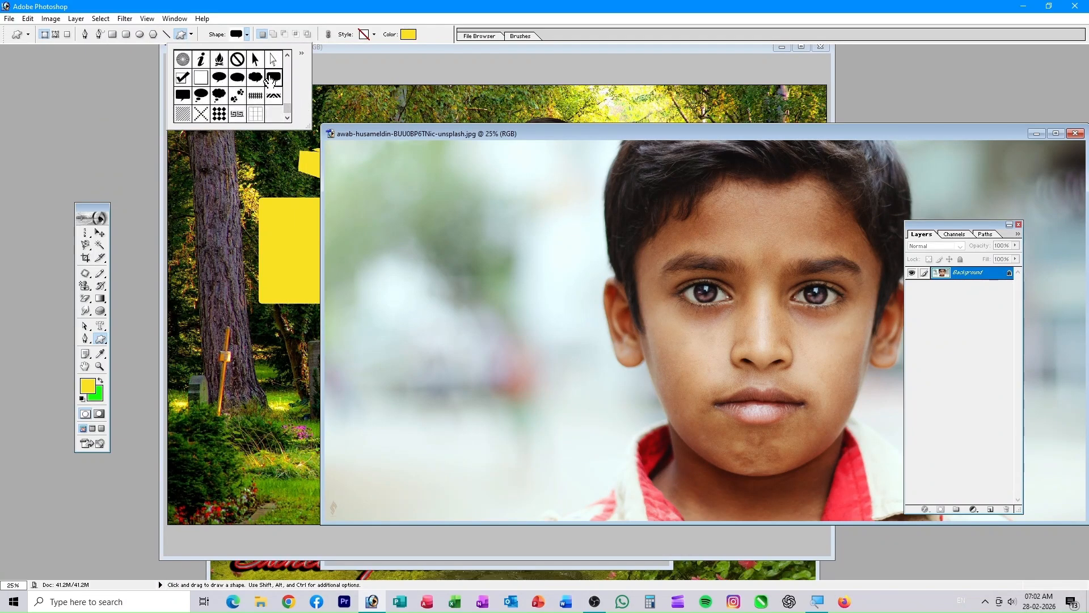
drag(326, 153, 444, 248)
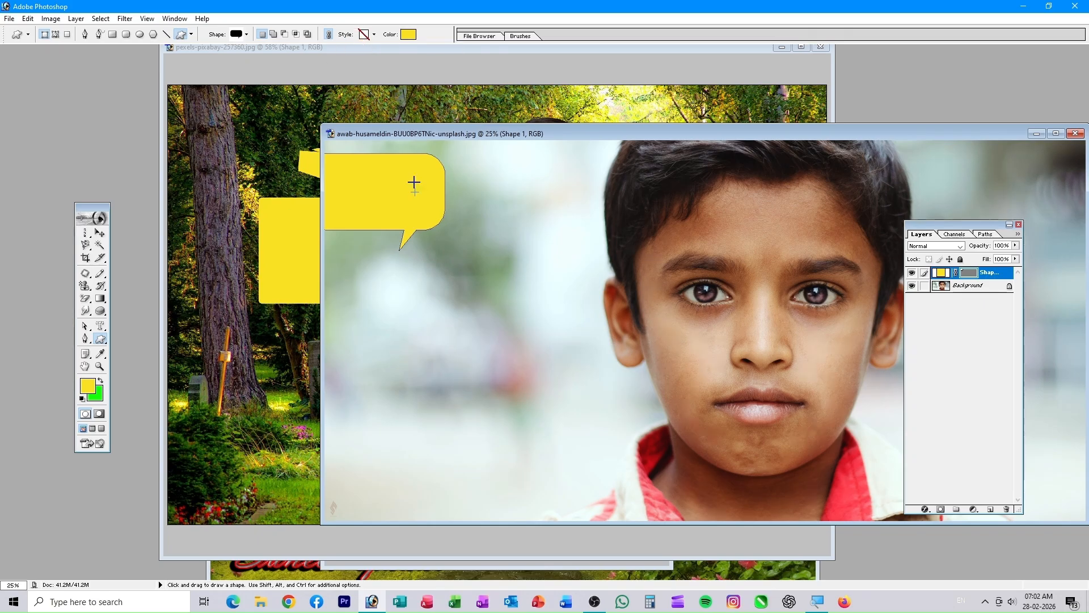
drag(395, 350, 467, 418)
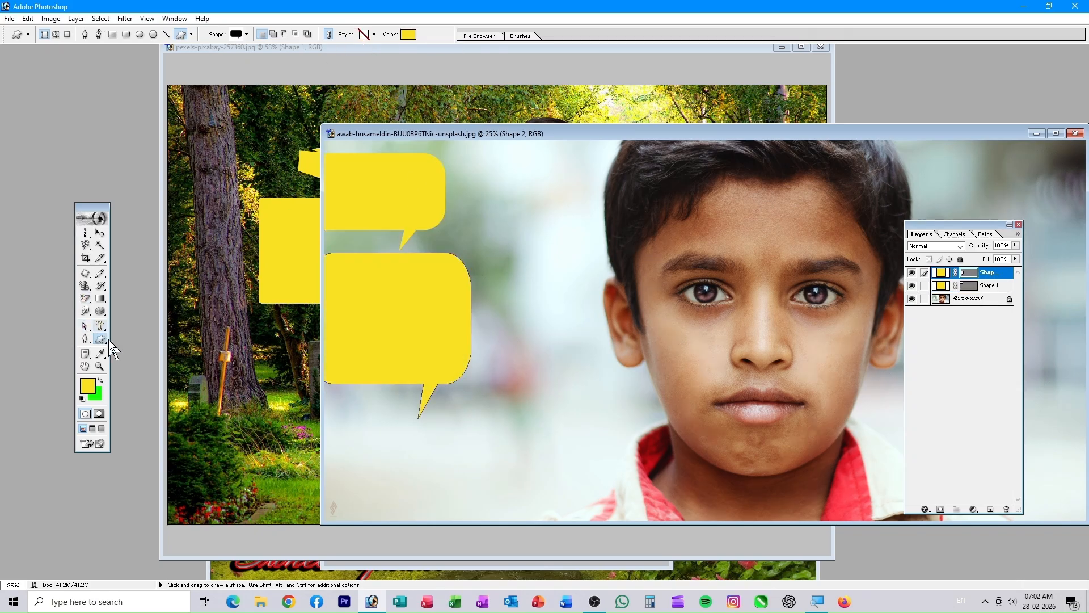
- Draw three thin lines across the lower portrait with the Line tool and check arrowhead settings
drag(101, 339, 147, 382)
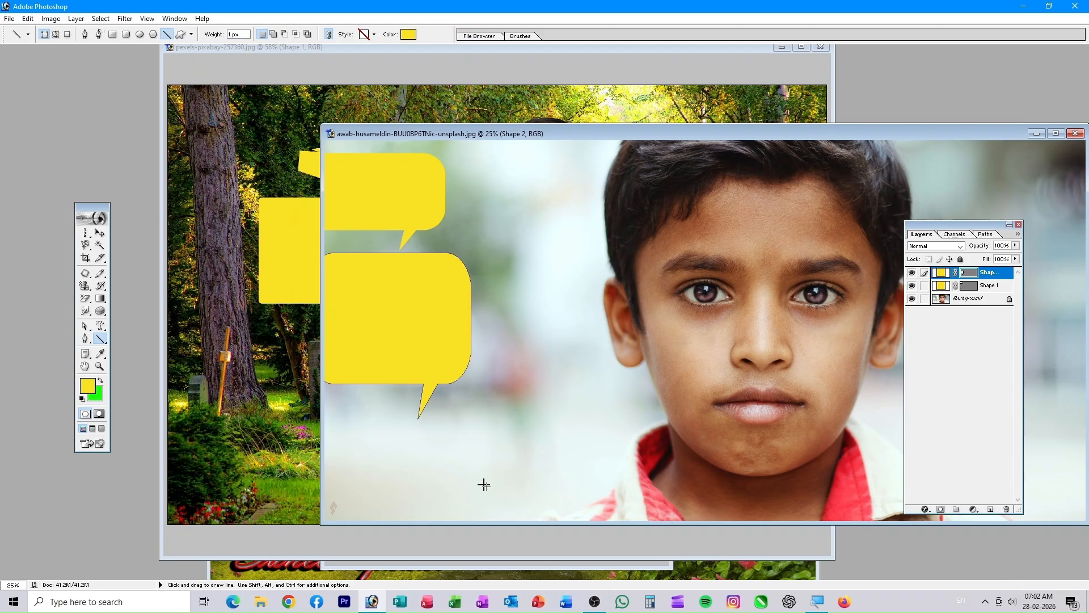
drag(393, 466, 578, 492)
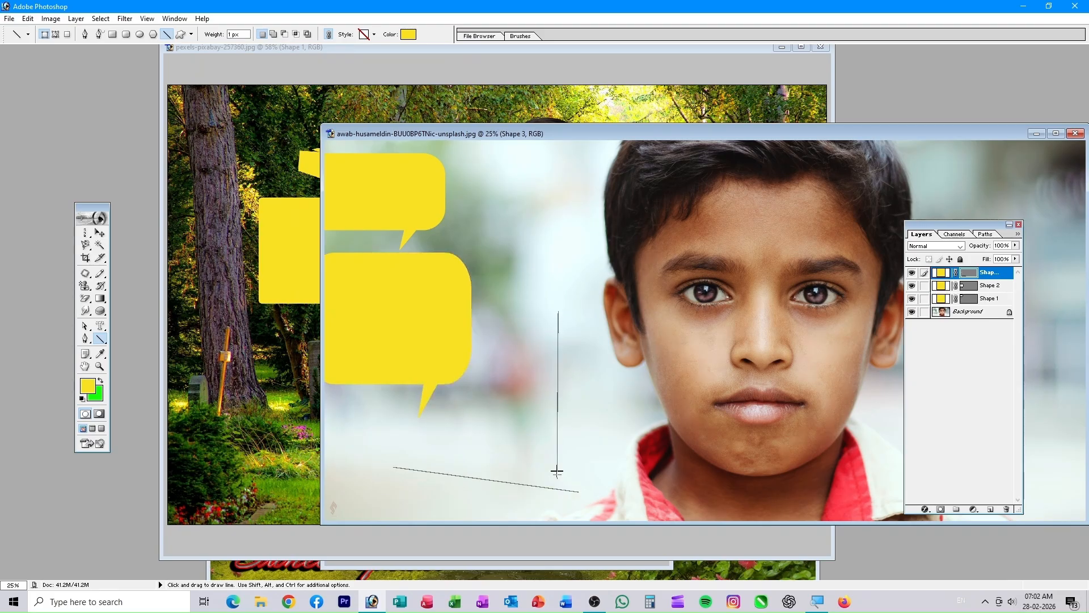
drag(558, 408, 558, 483)
drag(474, 414, 650, 446)
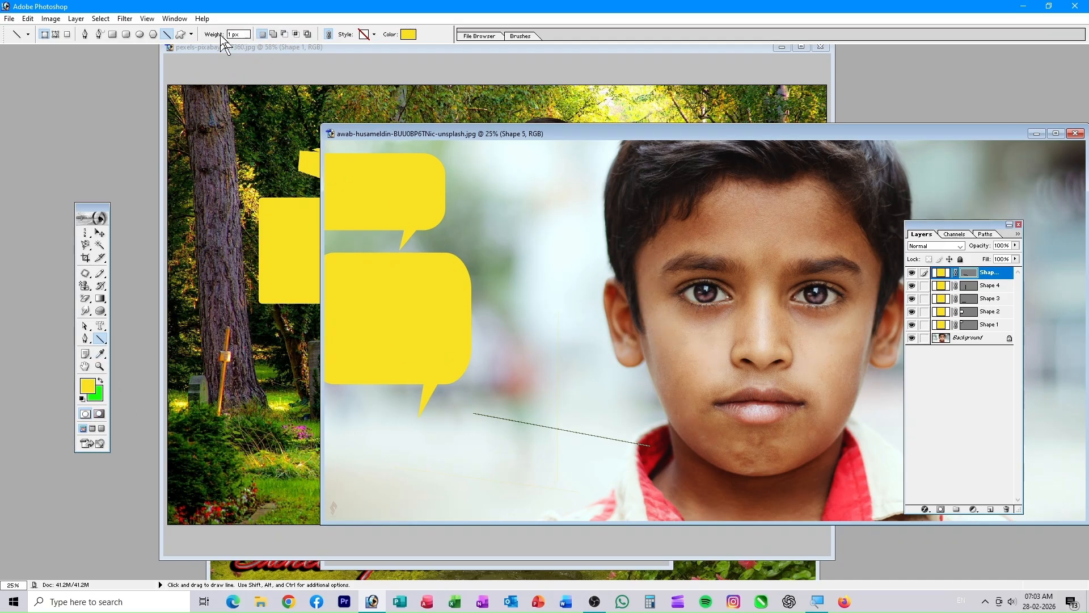
click(192, 34)
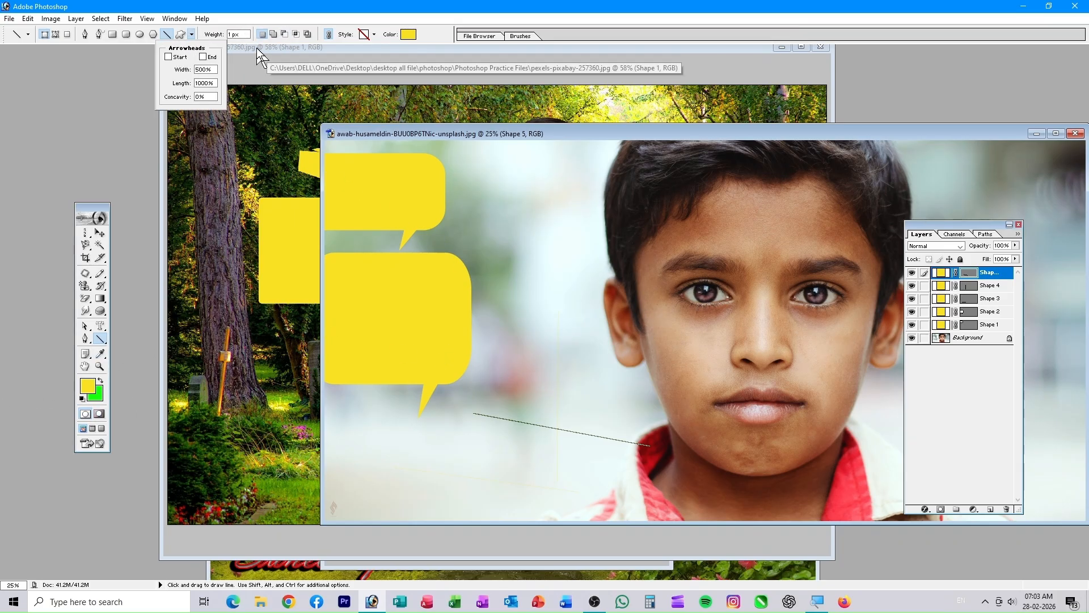
- Bring the forest composite back to the front and choose the Color Sampler tool
click(214, 207)
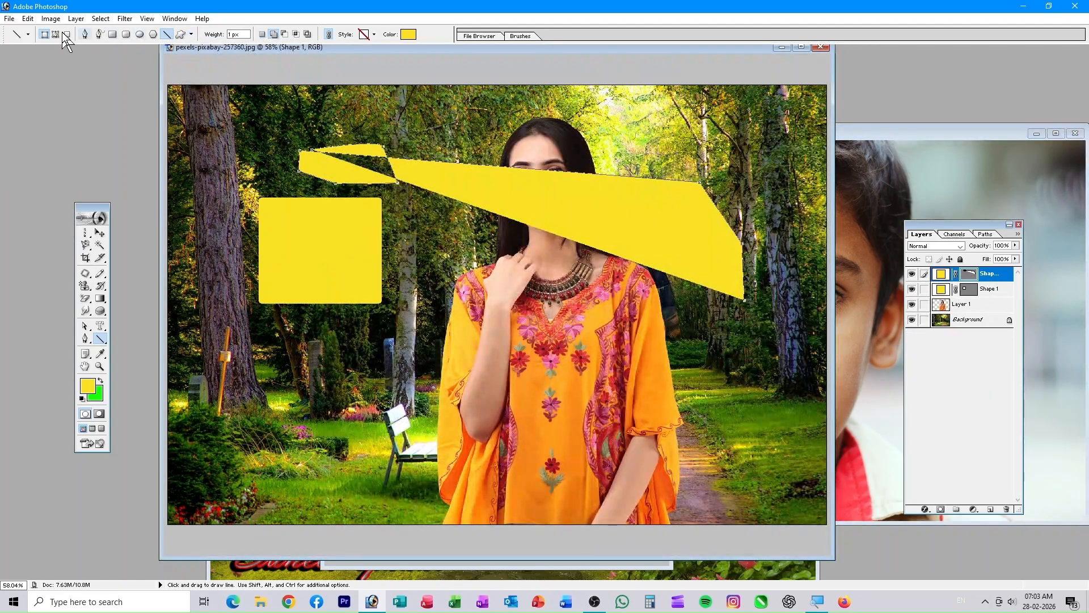
click(103, 363)
click(142, 368)
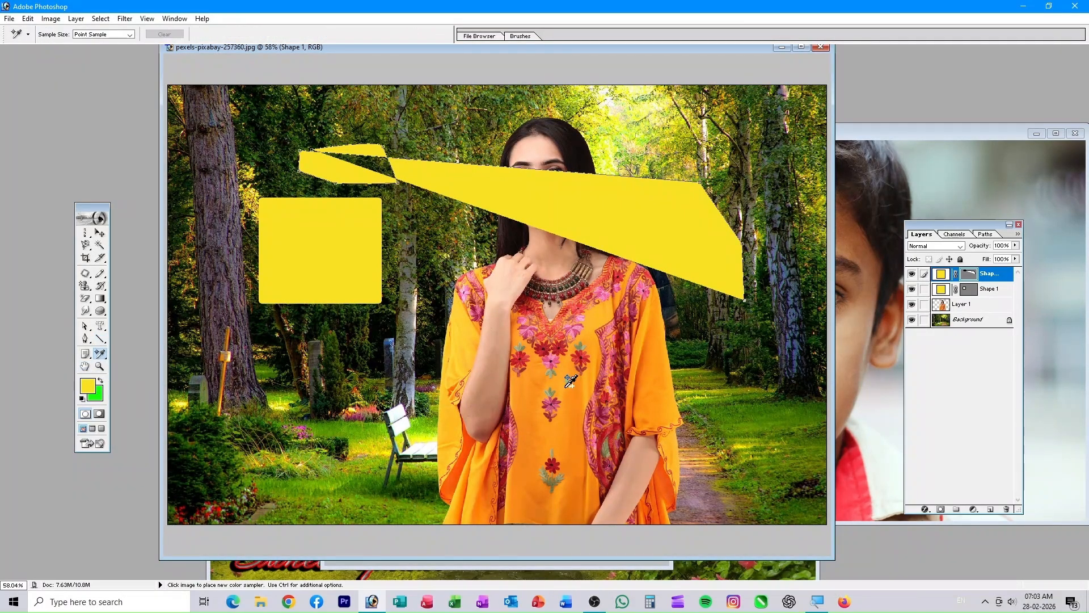
- Place a colour sampler on the woman's hand
click(504, 288)
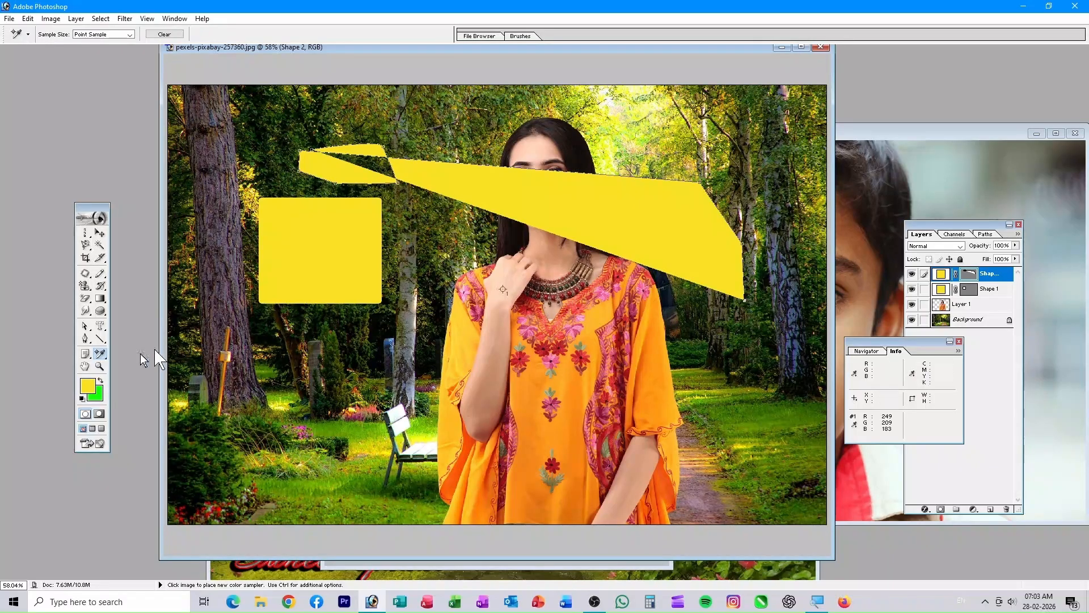
click(100, 352)
click(160, 355)
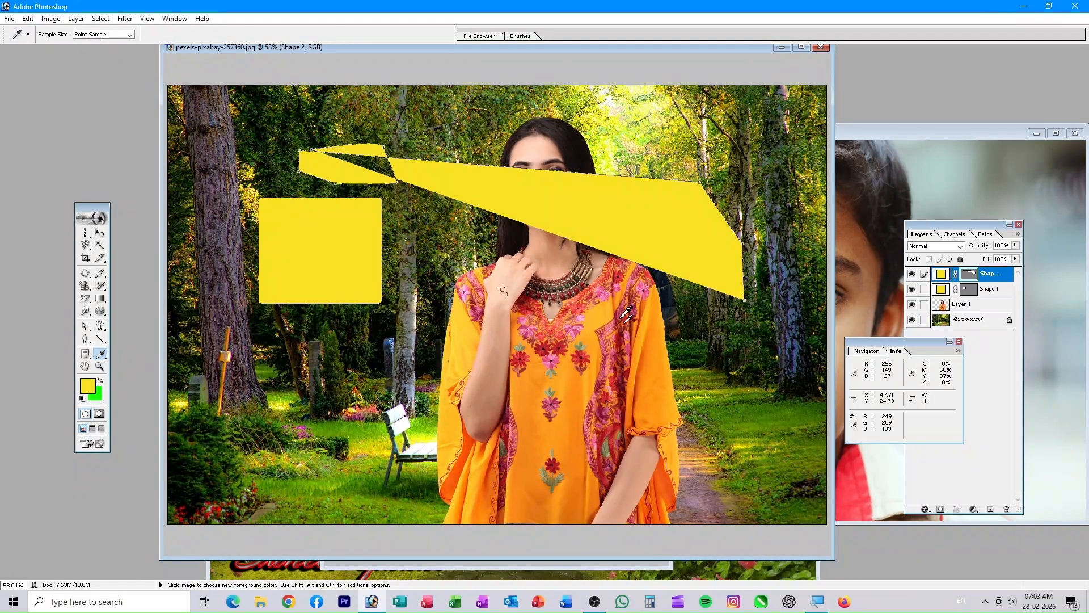
- Eyedrop sleeve, skin and hair colours, settling on the necklace's dark brown (R 90, G 31, B 25)
click(633, 396)
click(653, 400)
click(641, 355)
click(488, 404)
click(491, 318)
click(563, 126)
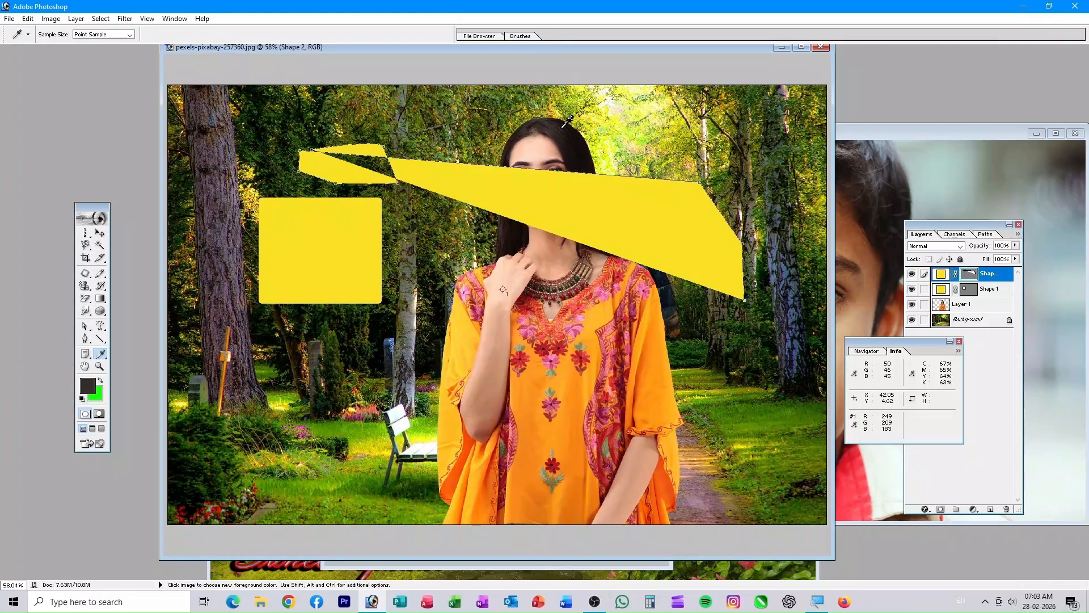
click(517, 267)
click(586, 285)
- Attach a note at the composite's lower left and type placeholder text into it
click(87, 354)
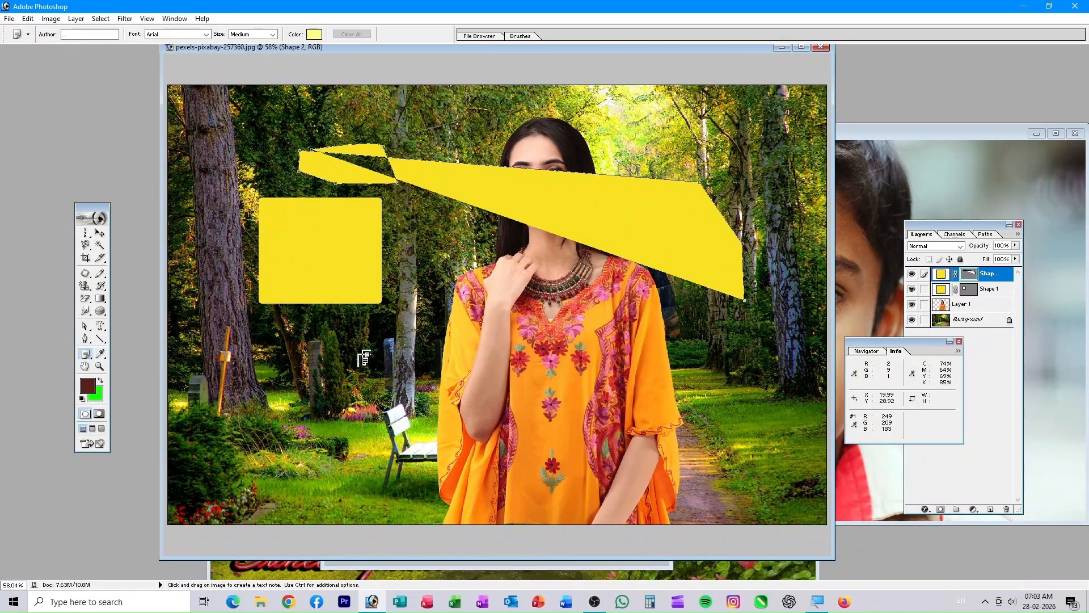
drag(255, 372, 348, 459)
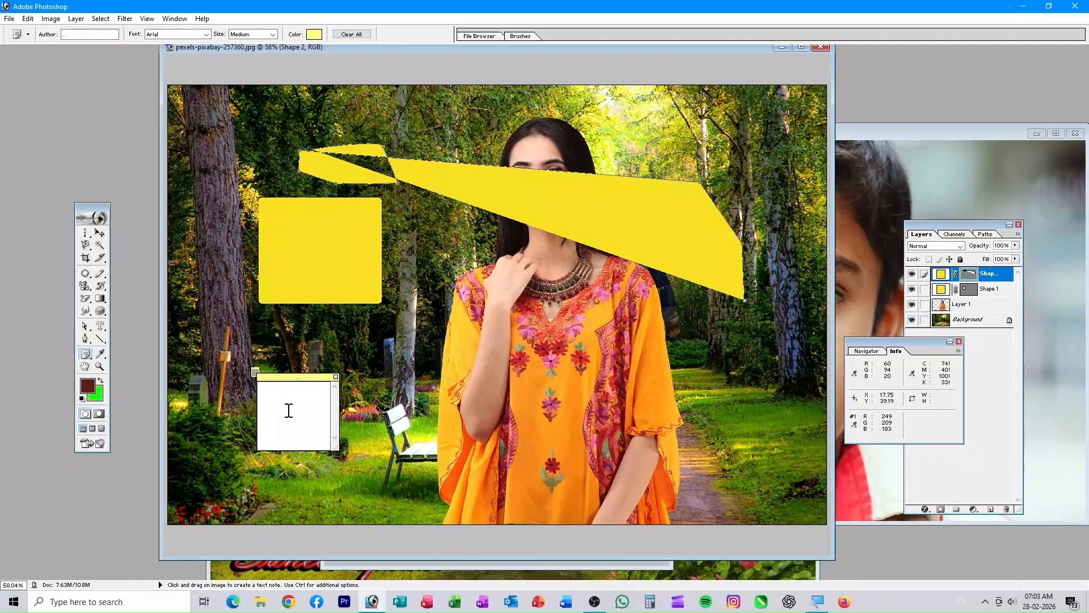
text(fjmskfjaskfj safjksaf)
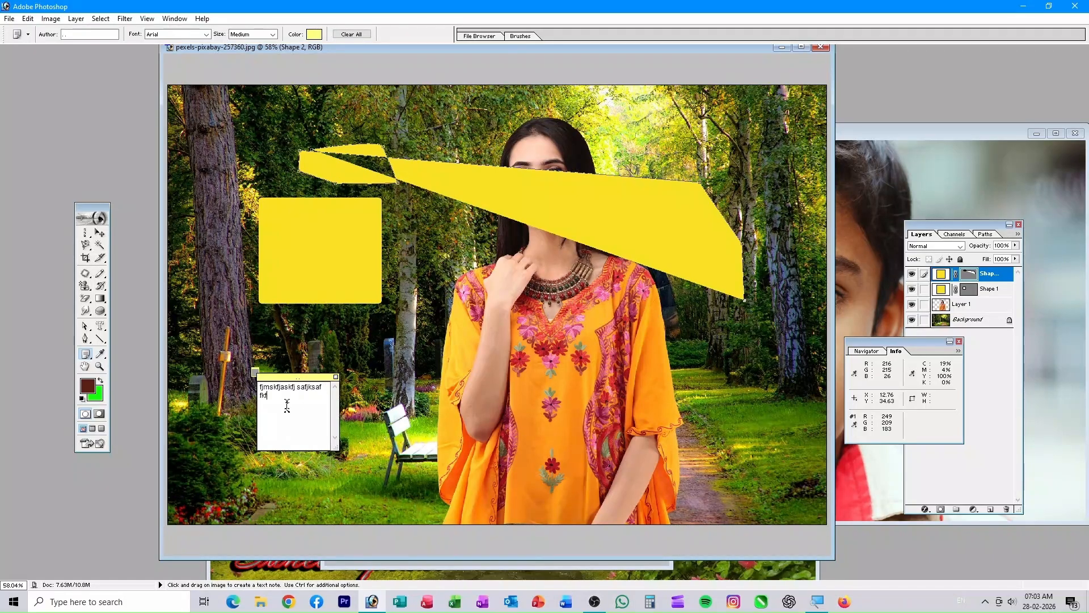
text(srnjsafjas)
click(100, 366)
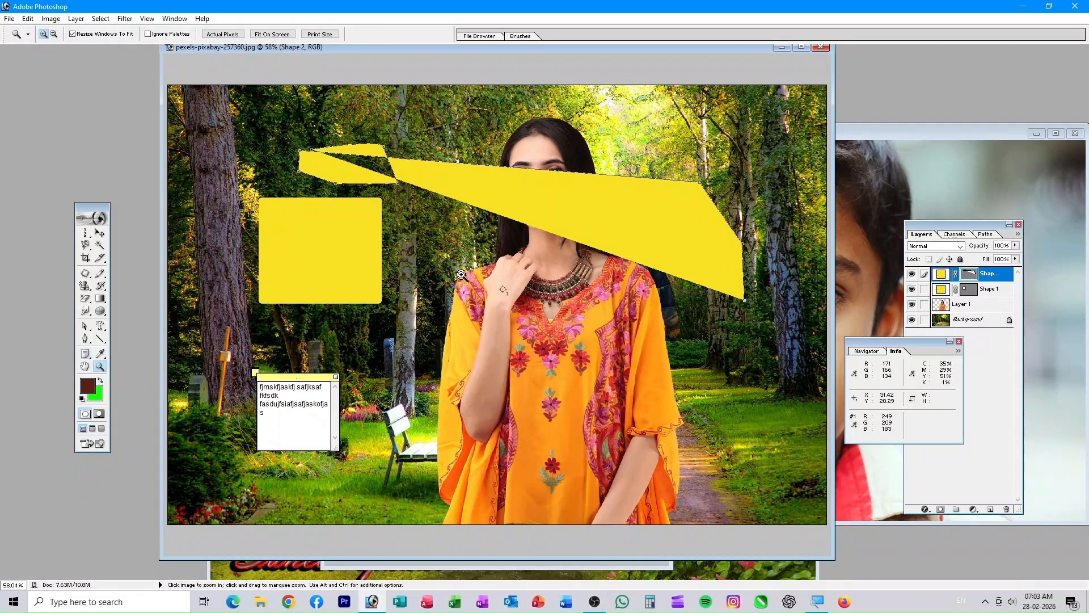
- Zoom into the forest composite and the boy's eyes, centre the right eye, then fit the portrait
click(567, 180)
click(1002, 141)
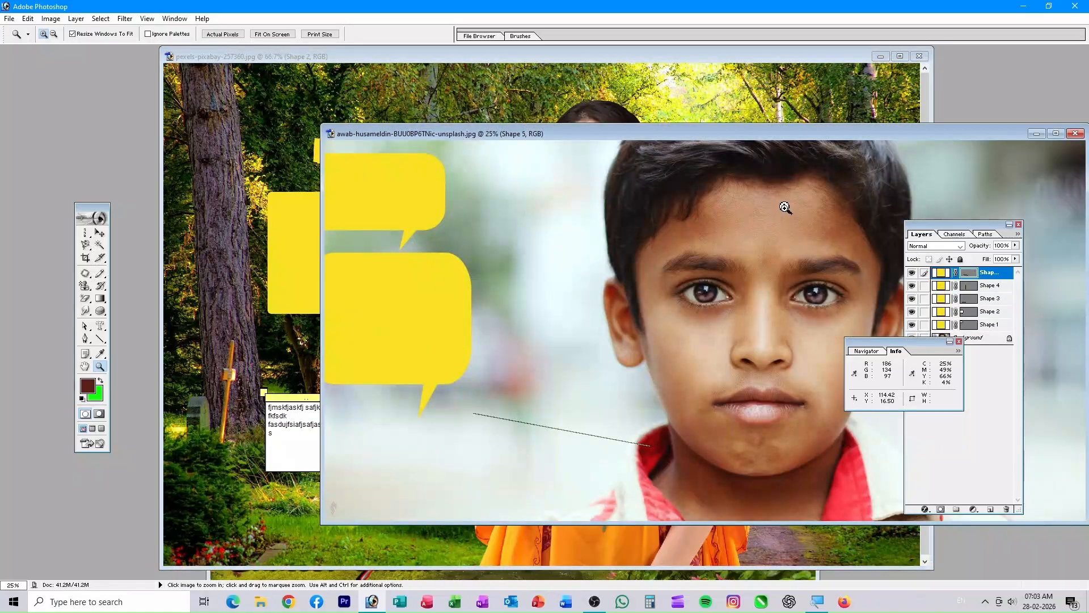
click(719, 228)
drag(328, 266, 644, 342)
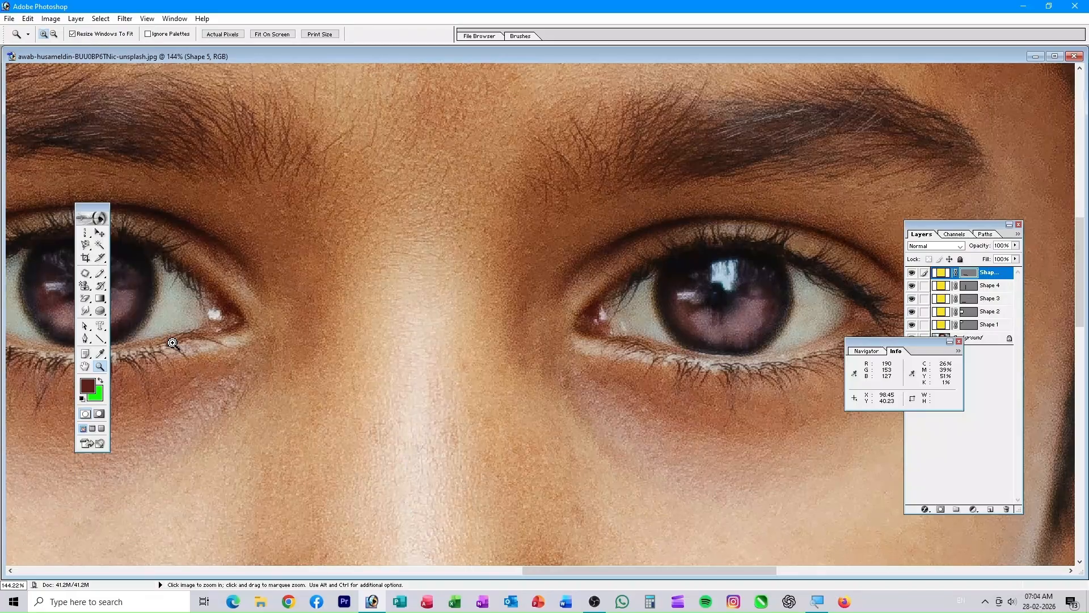
drag(250, 347, 499, 318)
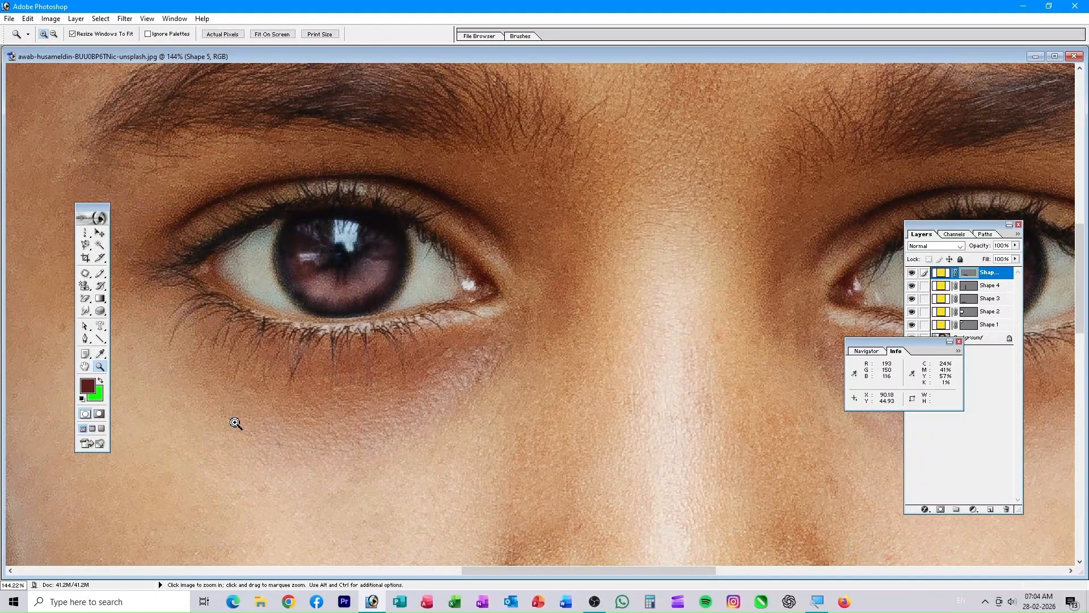
key(ctrl+0)
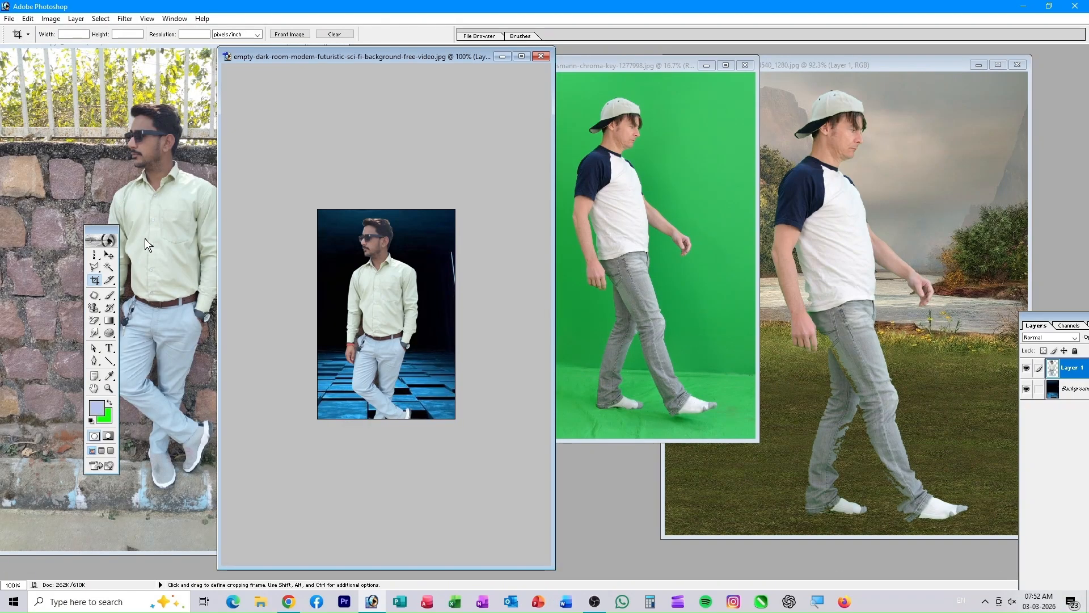
- Cycle through the open documents, then reposition the stone-wall portrait IMG20260213131101.jpg window toward the centre
click(121, 60)
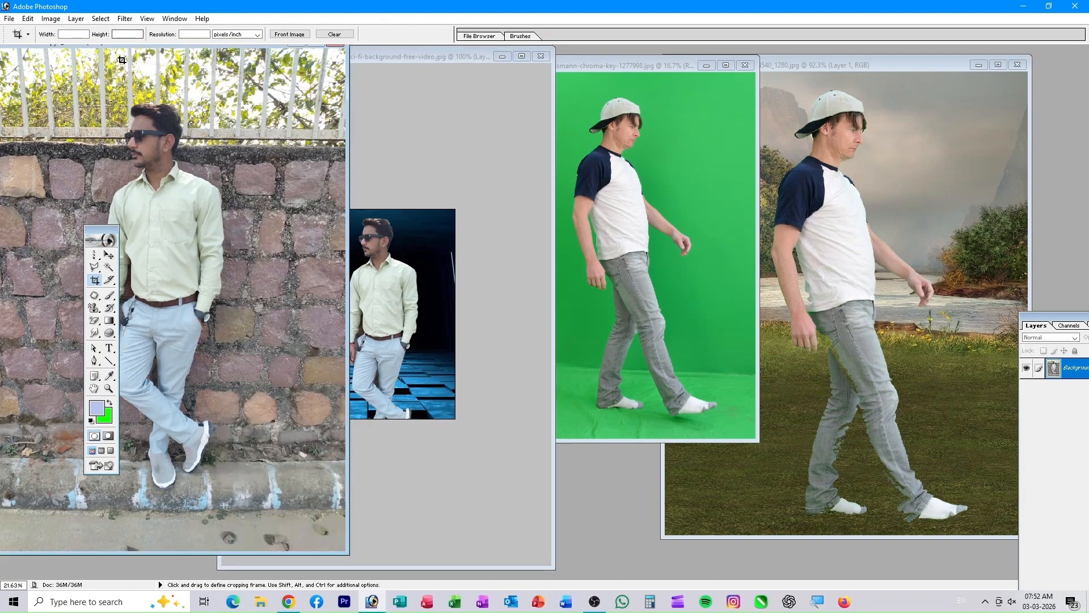
click(374, 202)
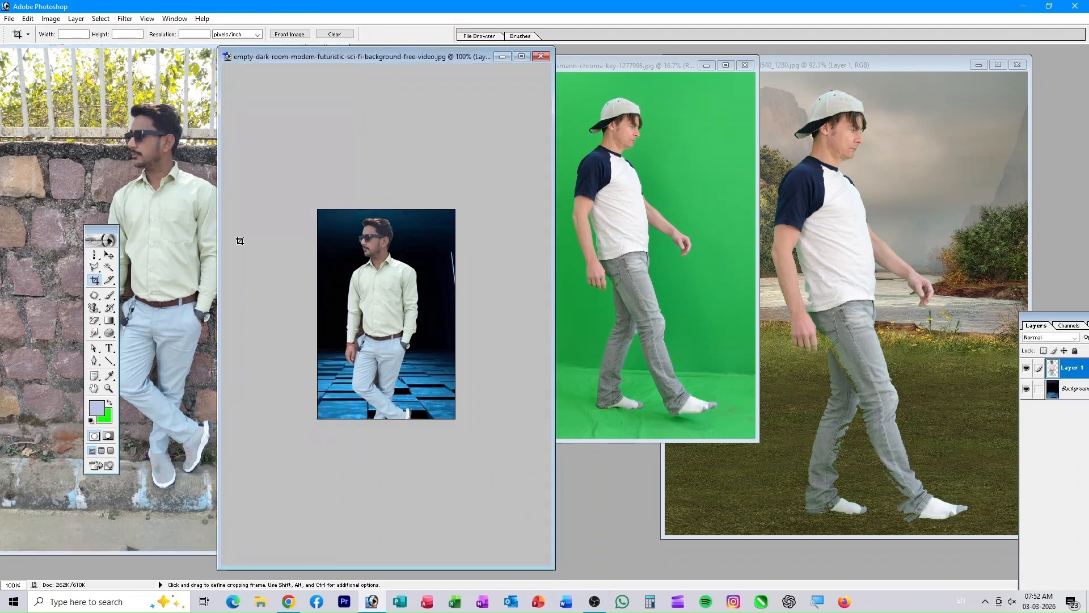
click(108, 254)
click(163, 171)
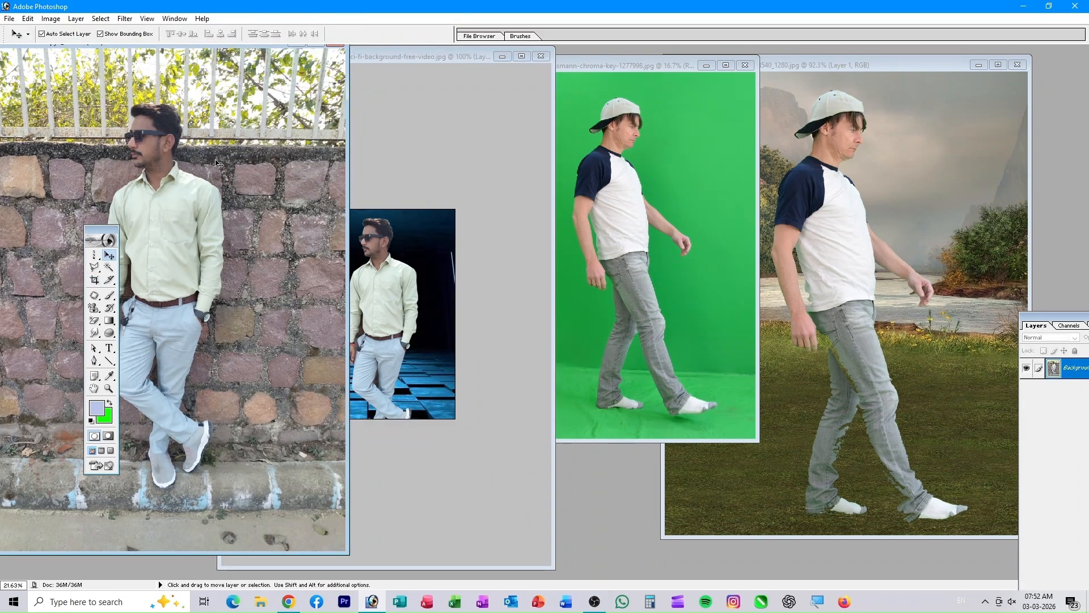
click(368, 305)
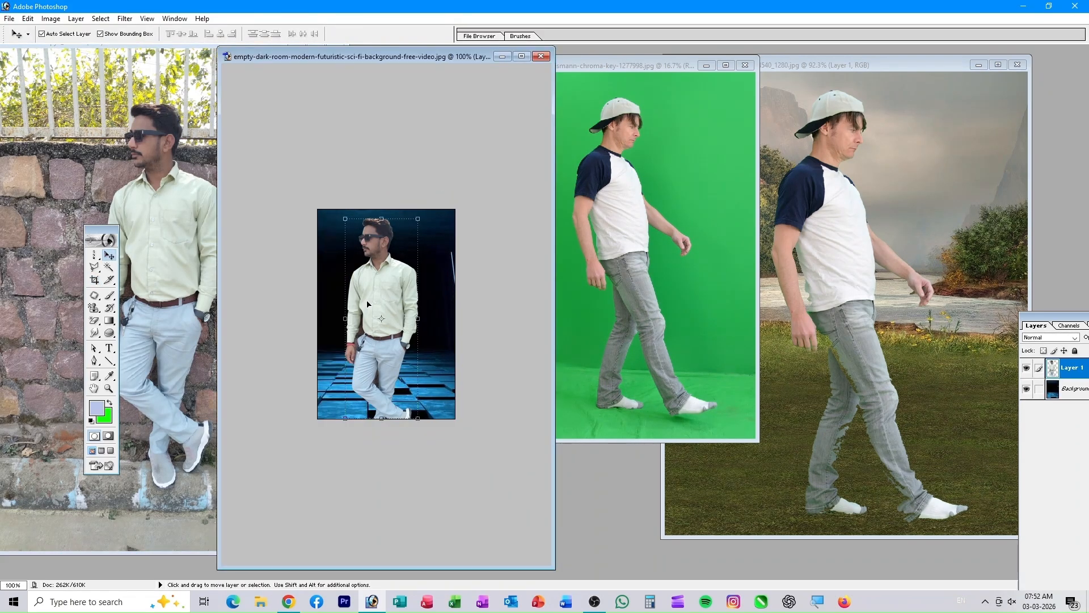
click(612, 70)
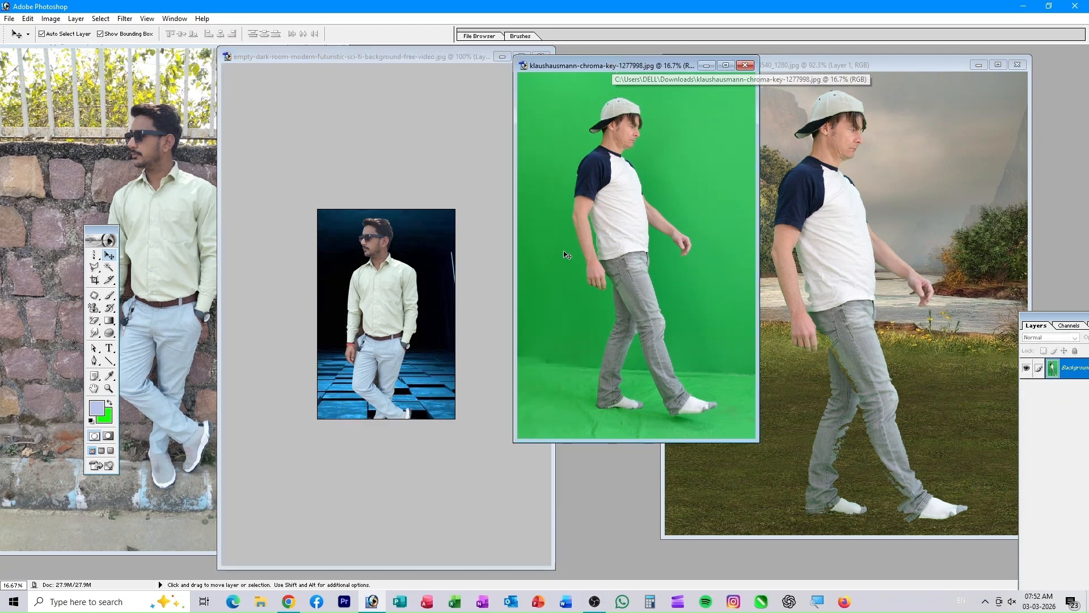
click(950, 213)
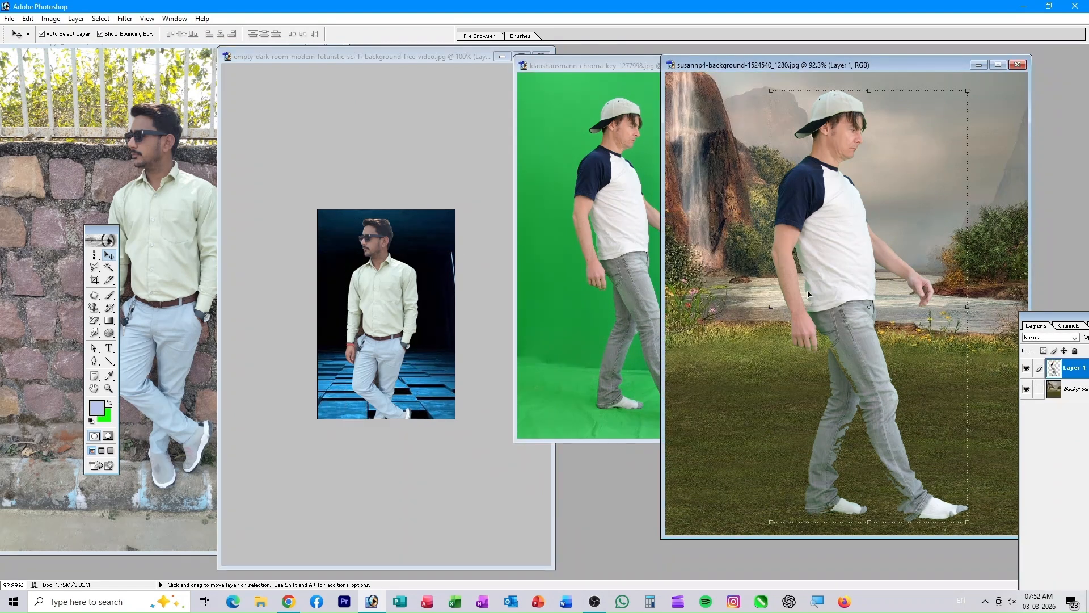
click(697, 272)
click(580, 308)
click(428, 353)
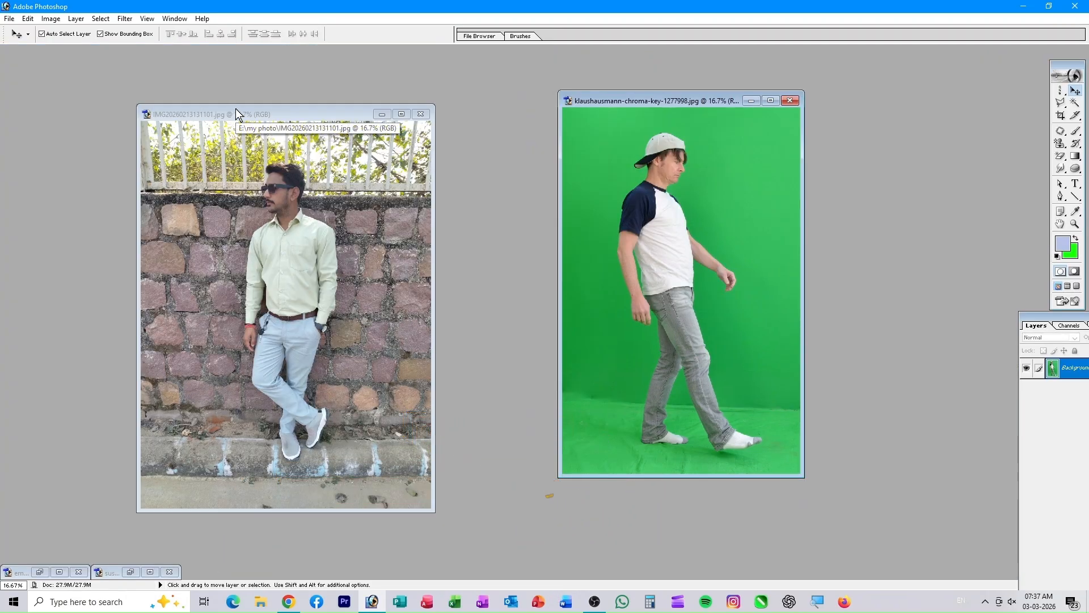
drag(236, 108, 257, 83)
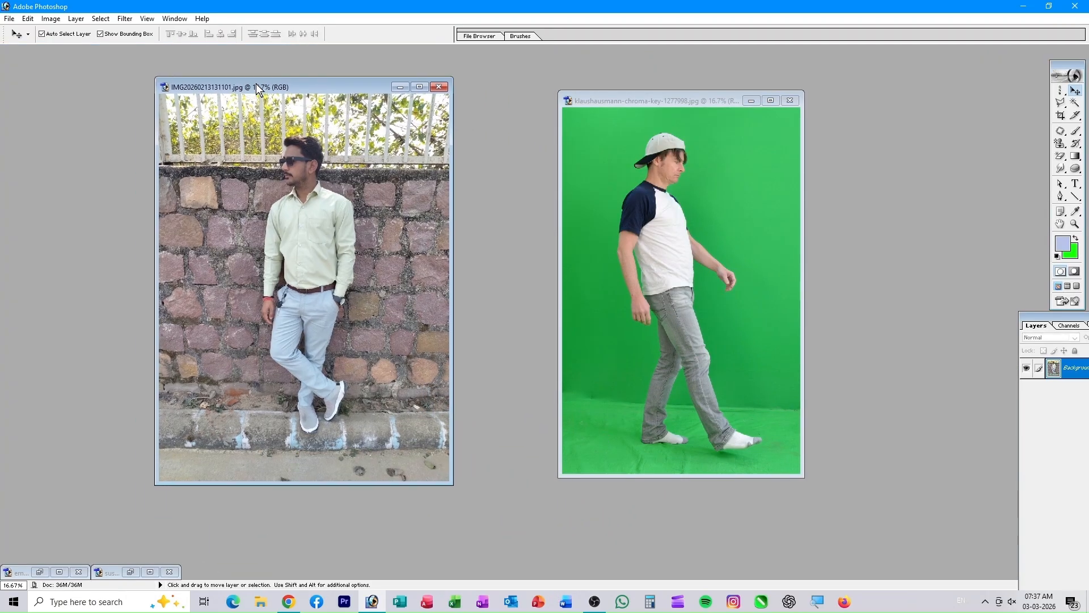
right_click(293, 86)
click(329, 91)
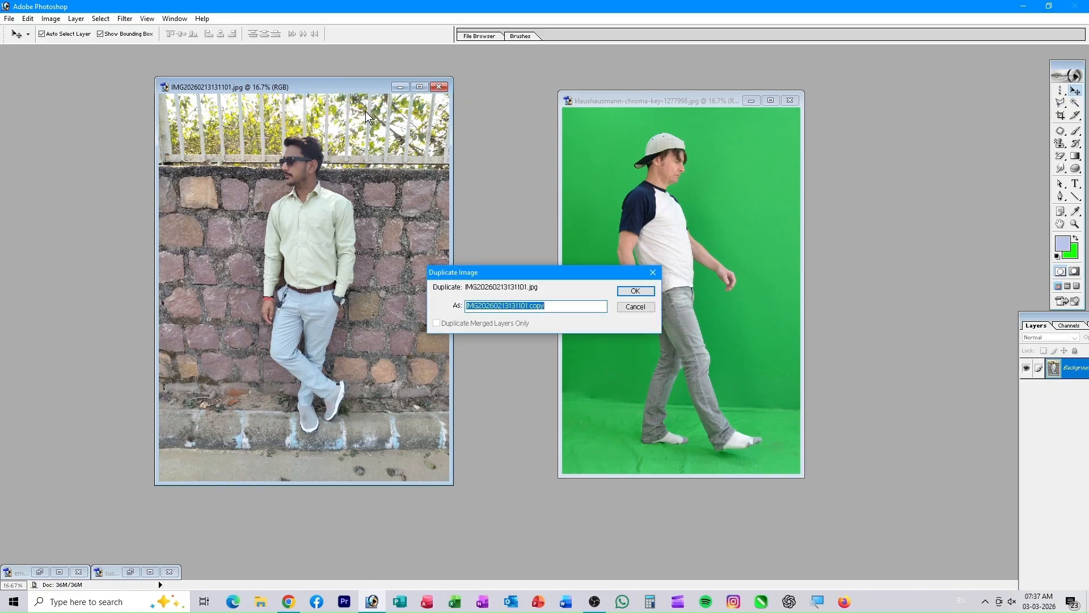
click(628, 290)
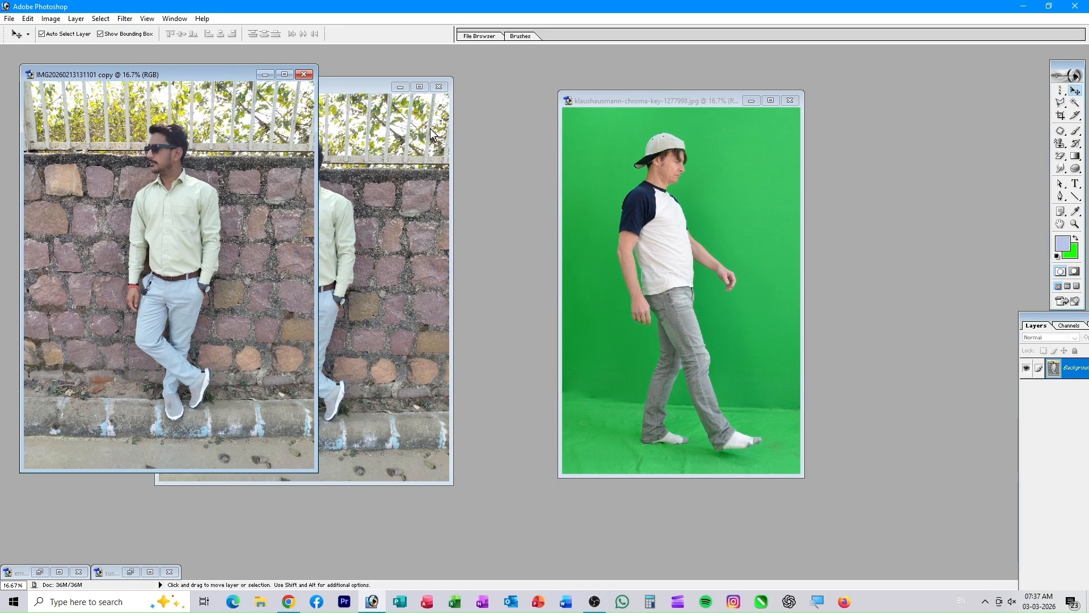
drag(355, 91, 381, 139)
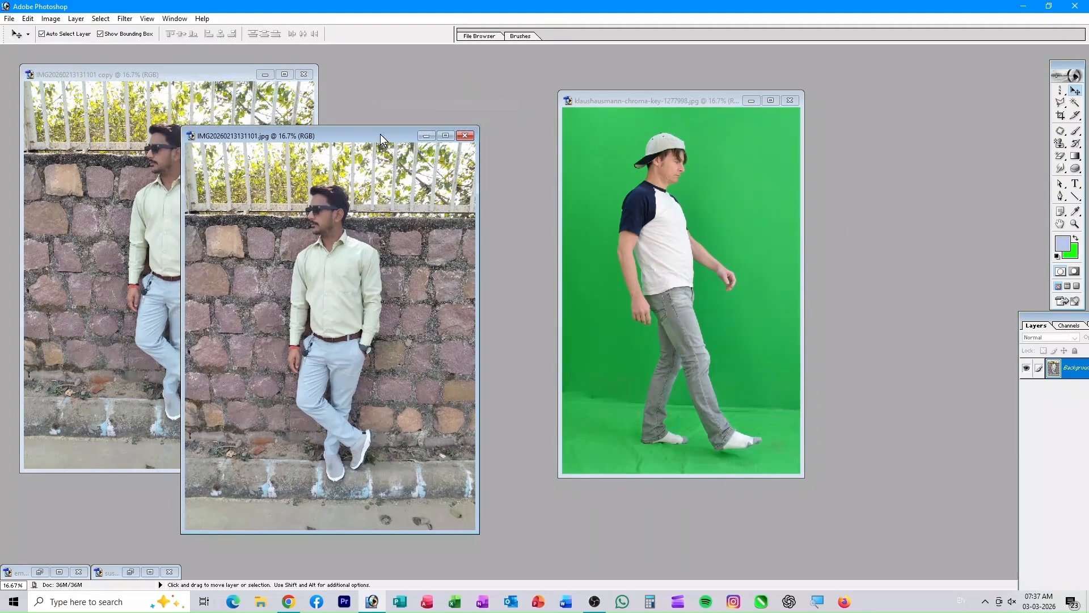
click(425, 137)
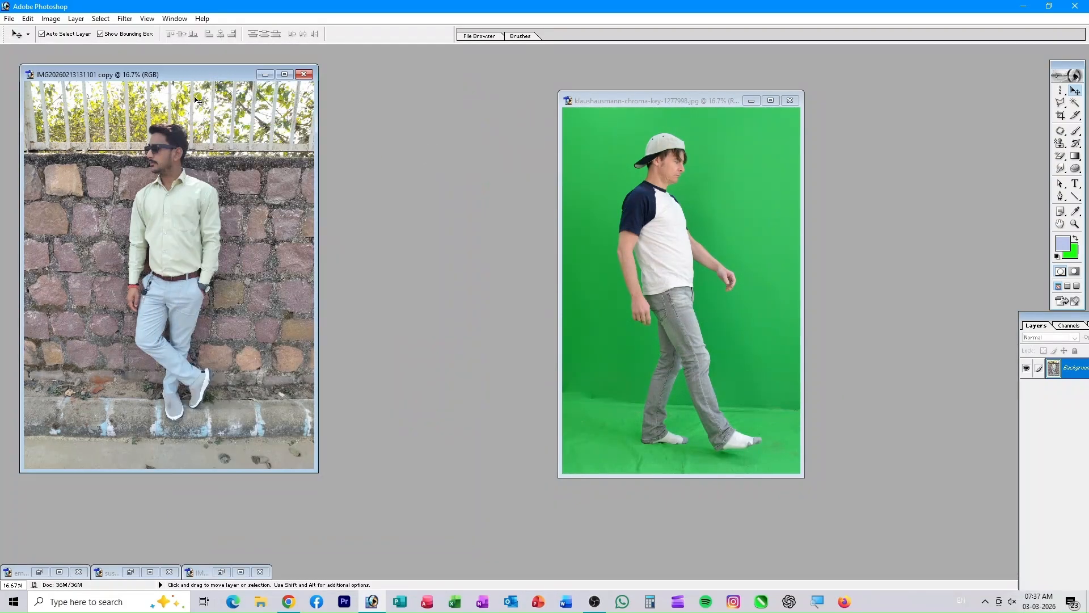
drag(193, 78, 492, 107)
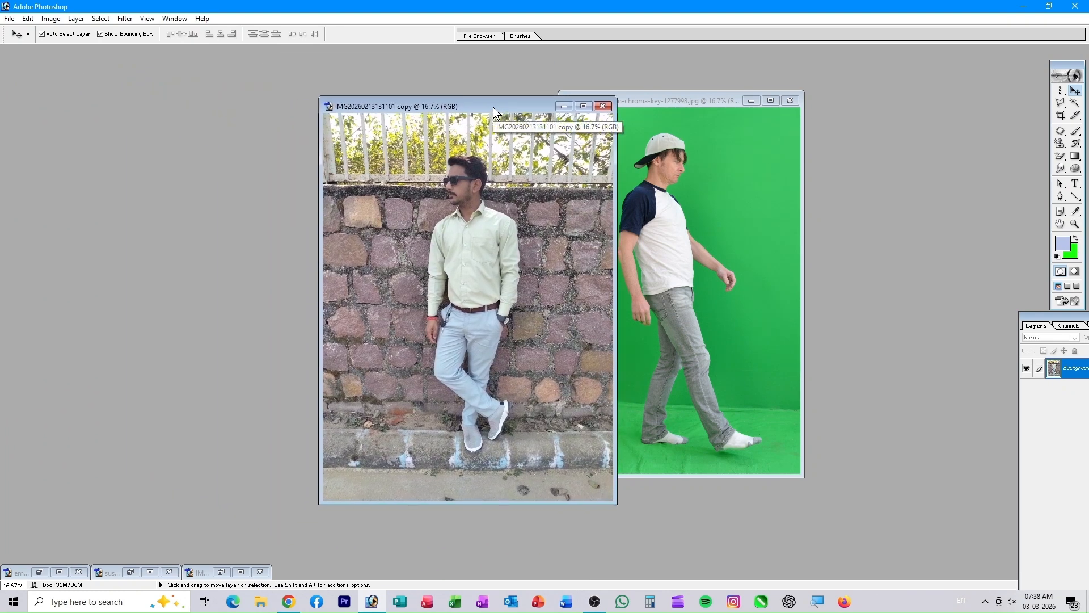
key(ctrl+0)
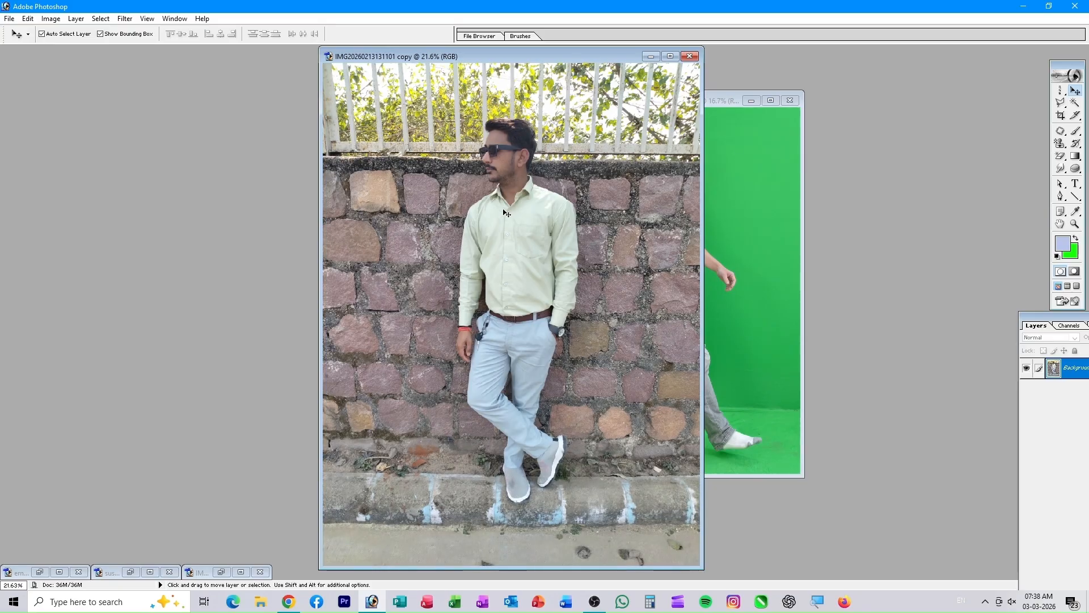
- Maximize the copy and zoom to 300% on the gap between the man's arm and shirt
click(672, 57)
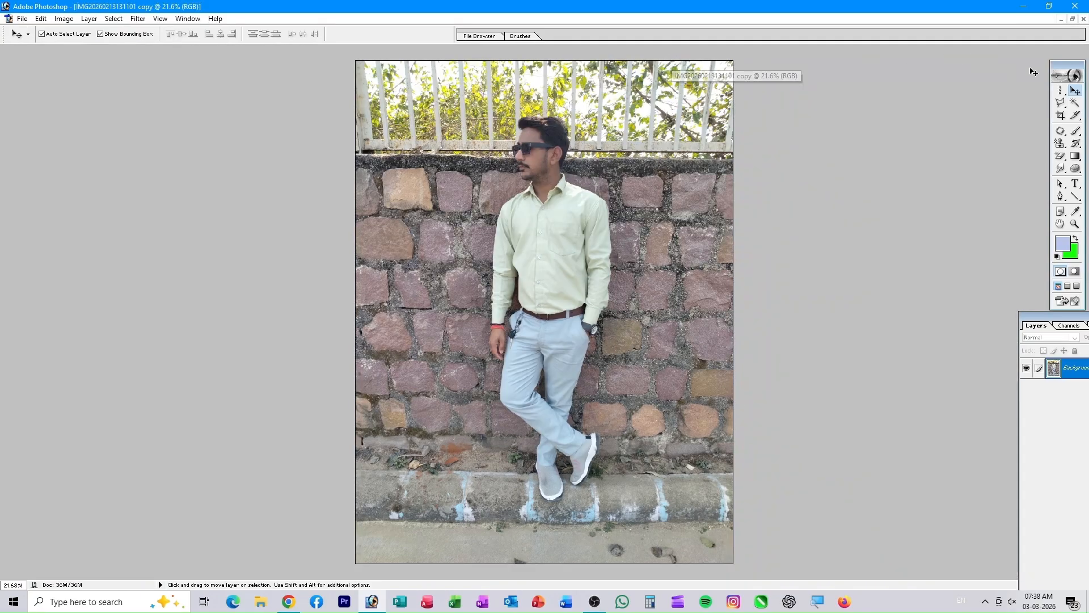
drag(233, 104, 204, 156)
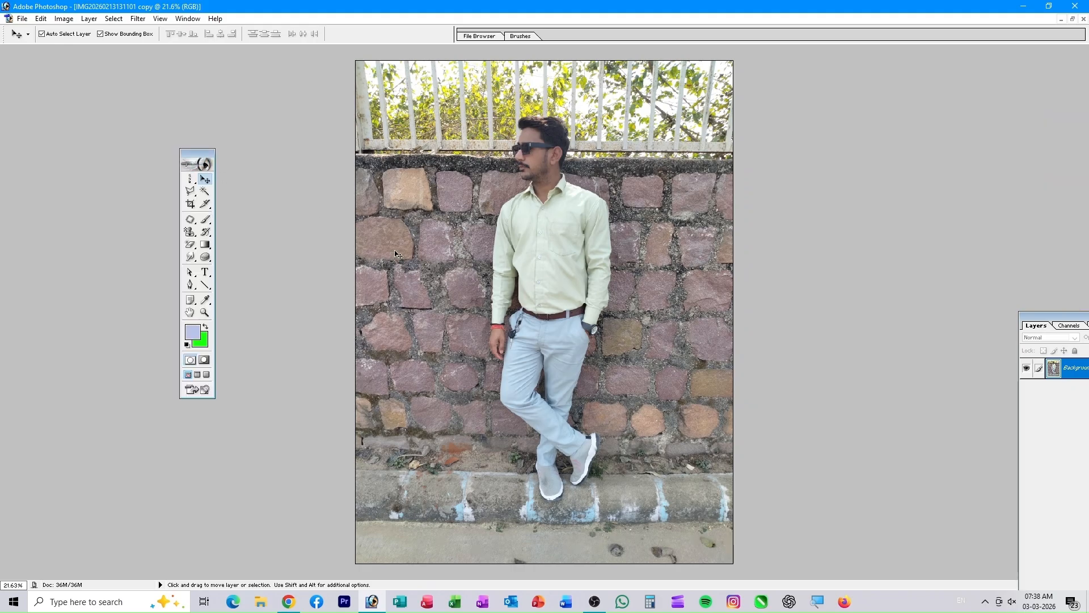
key(ctrl+plus)
key(ctrl+plus)
key(ctrl+plus)
key(ctrl+plus)
key(ctrl+plus)
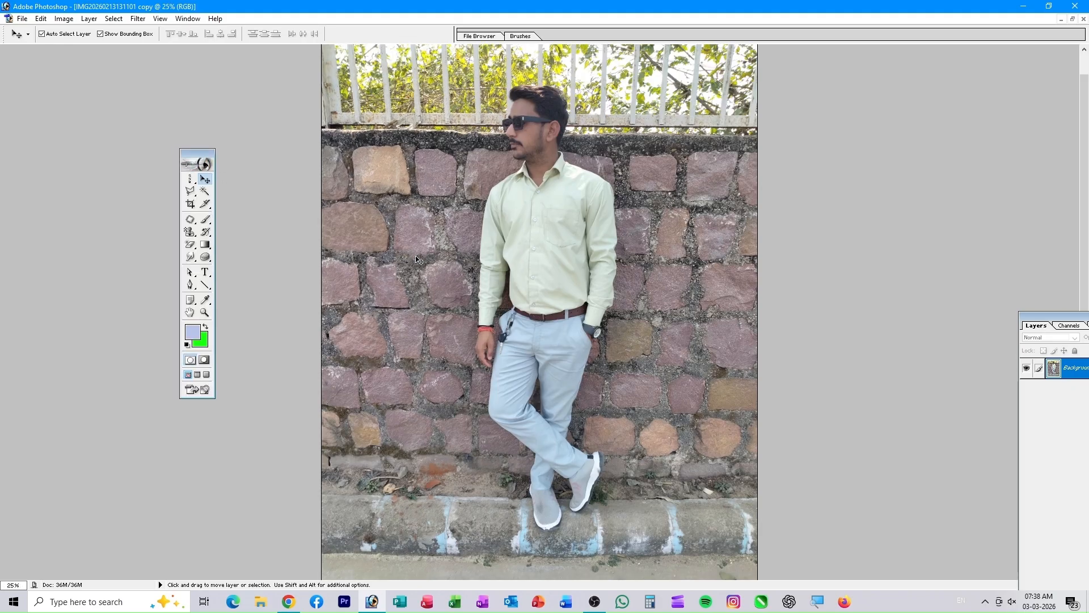
key(ctrl+plus)
key(ctrl+plus)
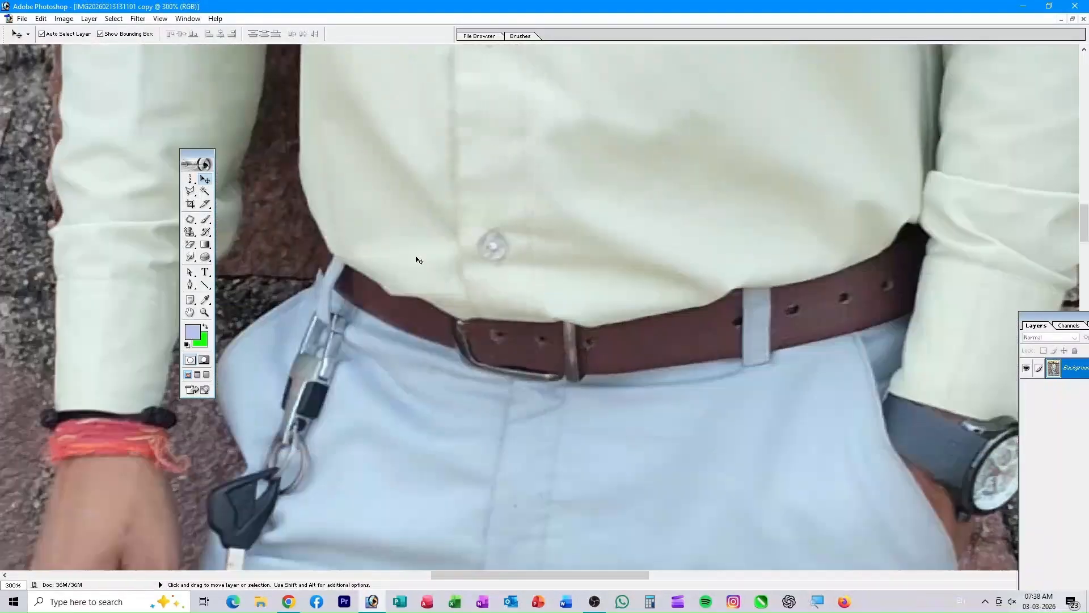
key(space)
drag(366, 133, 768, 465)
drag(750, 200, 758, 258)
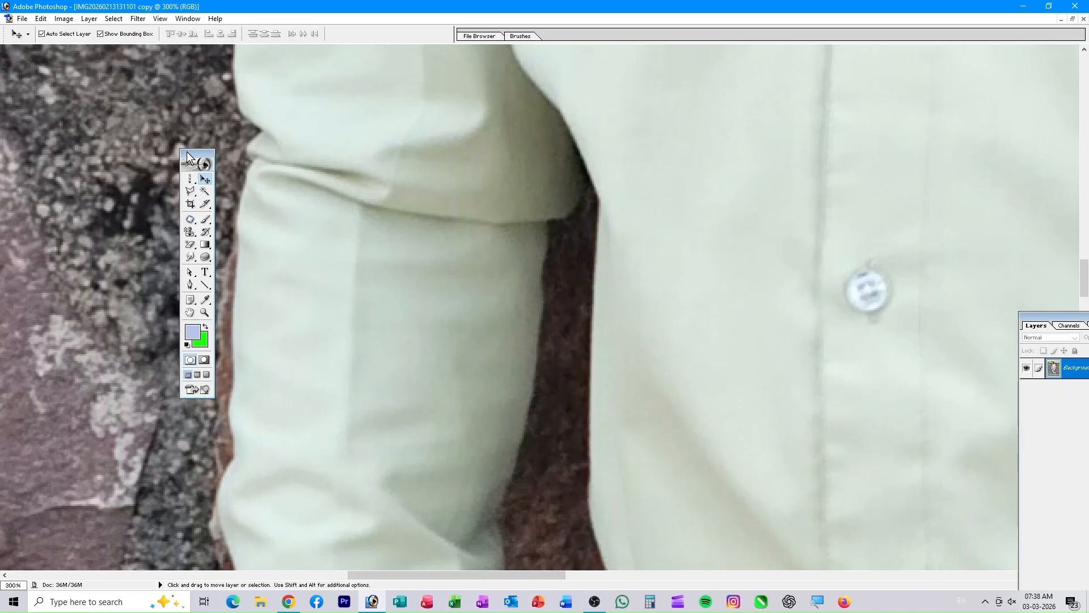
- Nudge the toolbox higher and dismiss the panel list without changes
drag(181, 133, 181, 130)
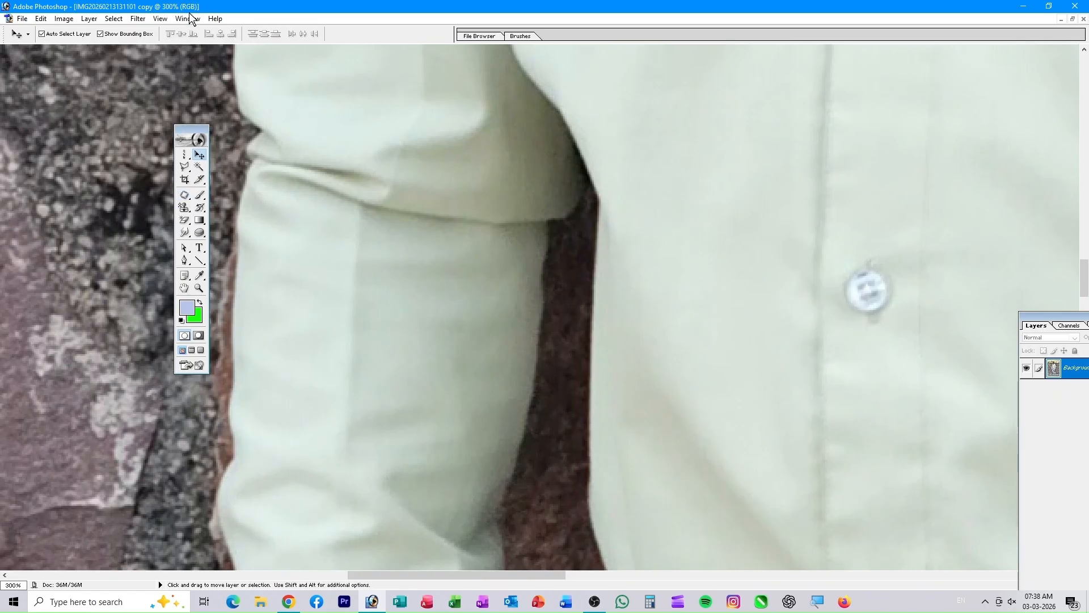
click(188, 19)
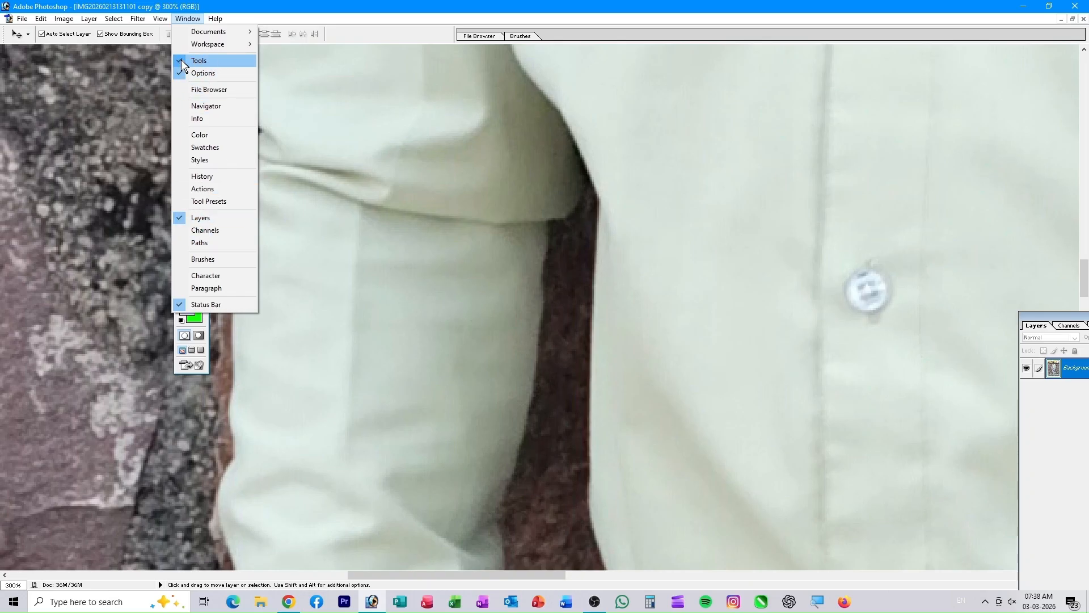
click(57, 207)
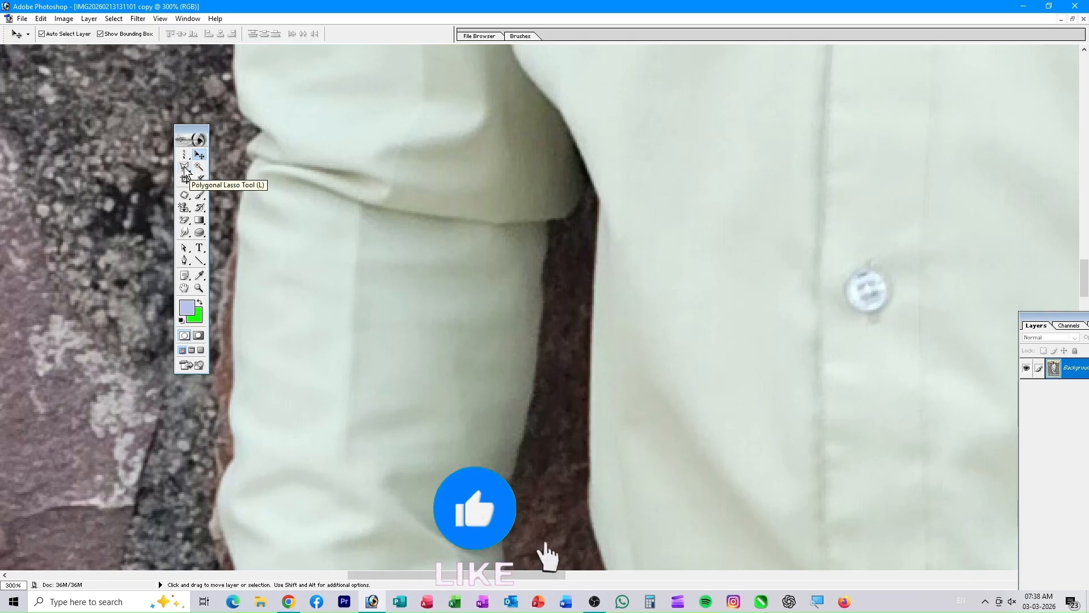
- With the Polygonal Lasso, outline the gap beside the arm down around the wrist and hand
drag(185, 169, 240, 180)
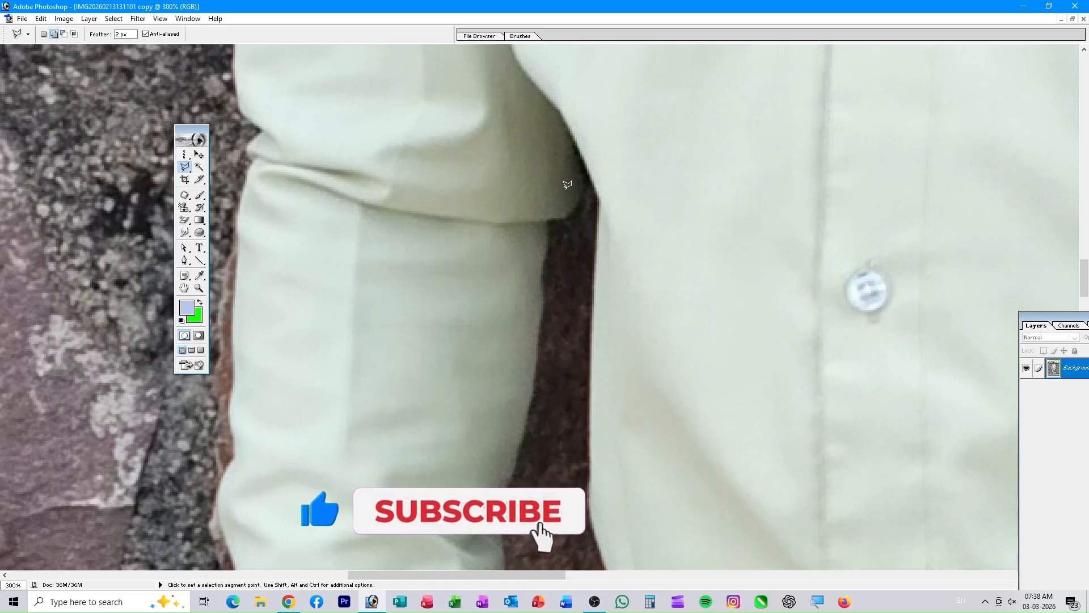
click(575, 204)
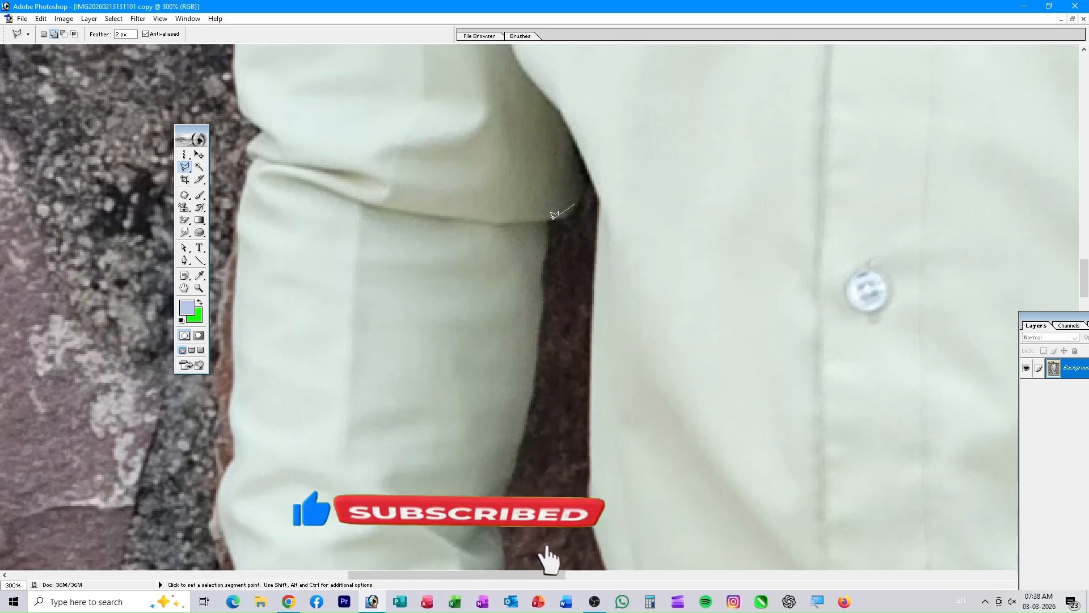
click(548, 217)
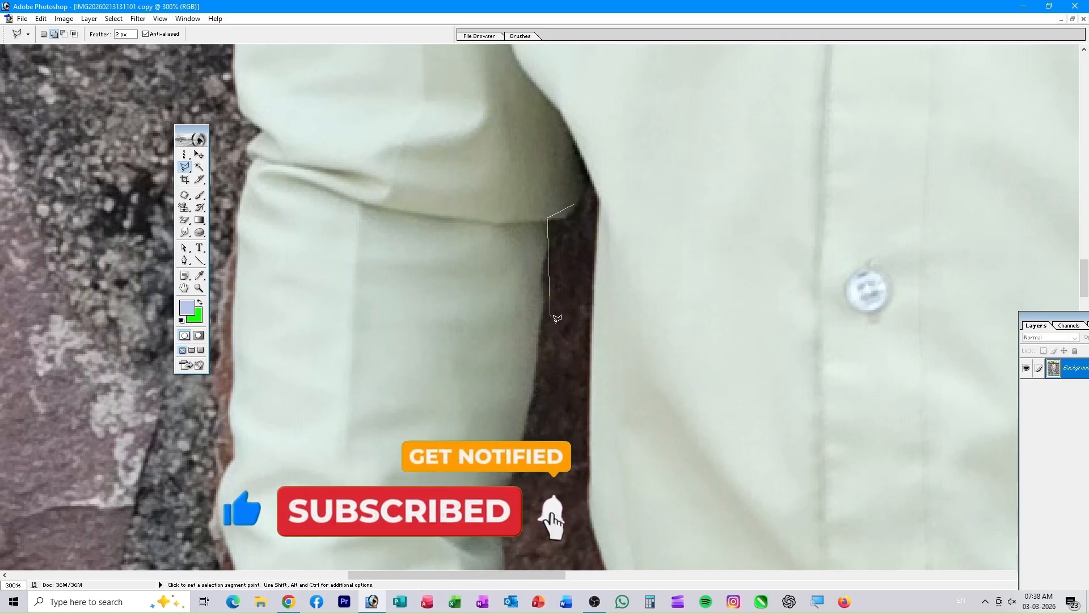
click(537, 347)
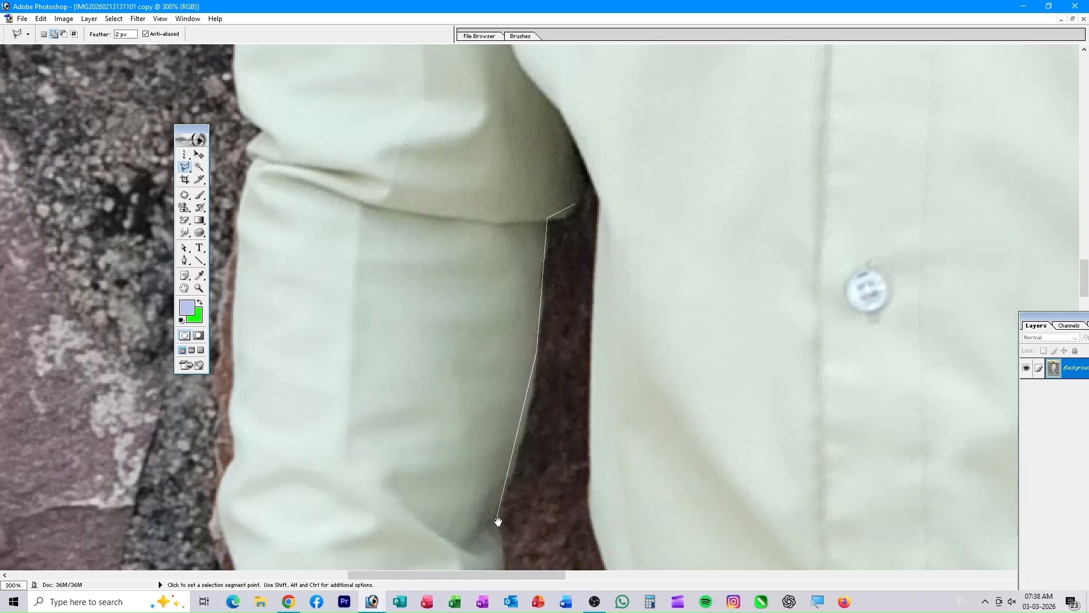
drag(496, 522, 497, 327)
click(504, 359)
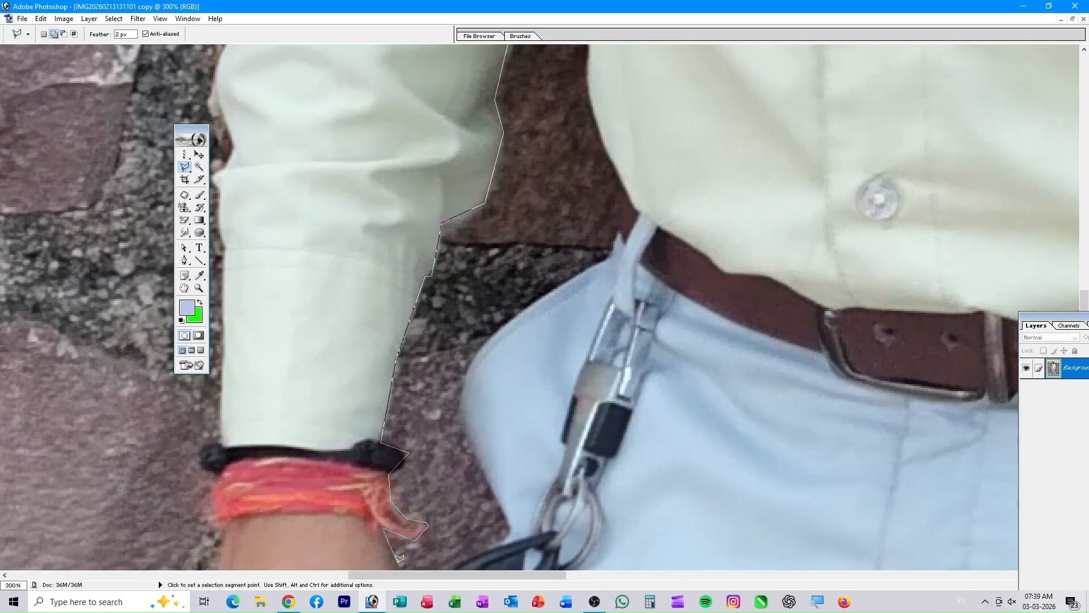
click(399, 562)
drag(399, 544, 341, 171)
click(355, 281)
click(320, 477)
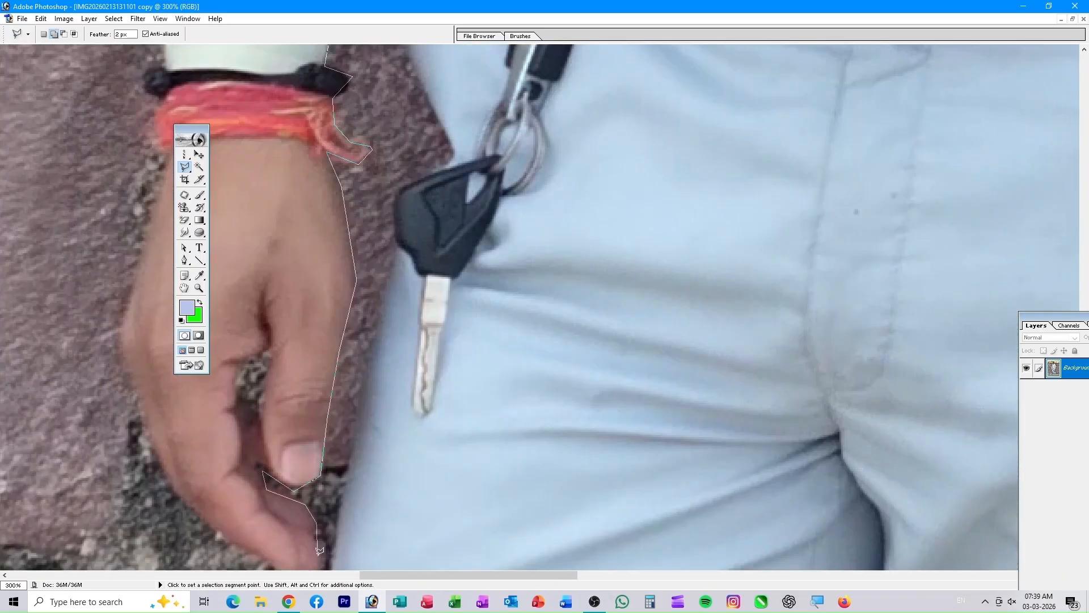
drag(318, 511, 322, 362)
- Continue the outline along the trouser edge, belt loop and shirt edge, closing the selection
click(329, 431)
drag(399, 103, 419, 341)
click(474, 255)
click(468, 208)
click(434, 128)
drag(440, 73, 418, 341)
click(556, 212)
click(566, 168)
drag(567, 159, 559, 535)
click(522, 448)
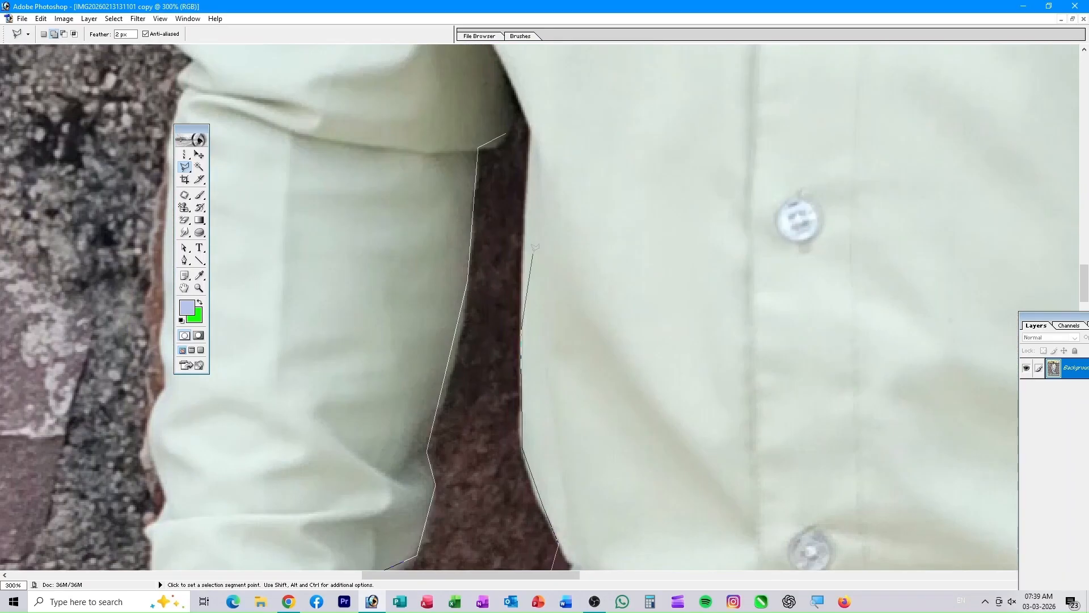
click(506, 121)
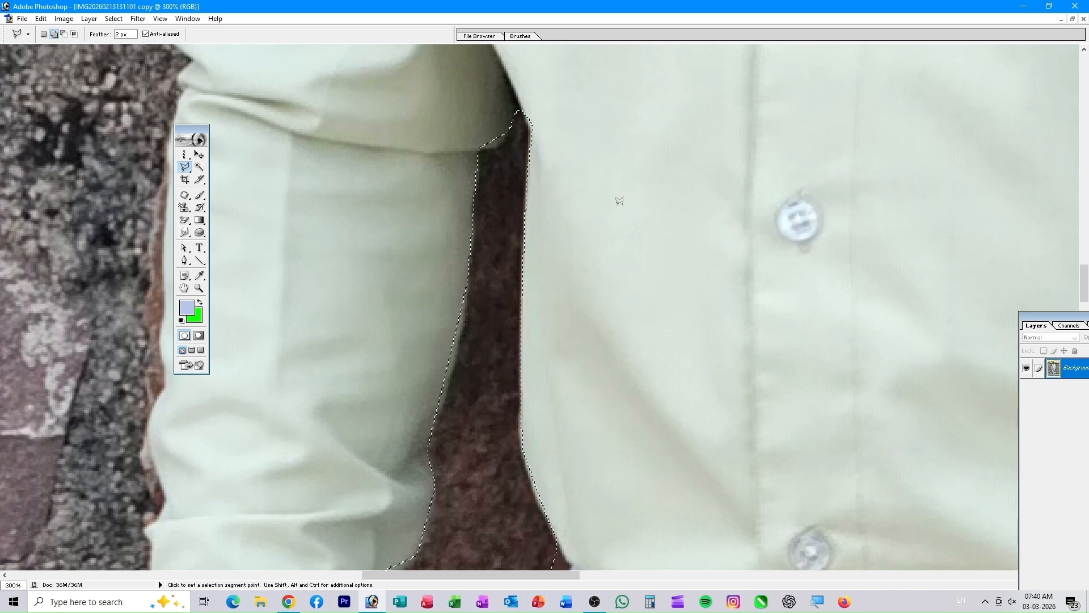
- Zoom out to 100%, set the lasso to Add to selection, and pan to the lower trousers
key(ctrl+minus)
key(ctrl+minus)
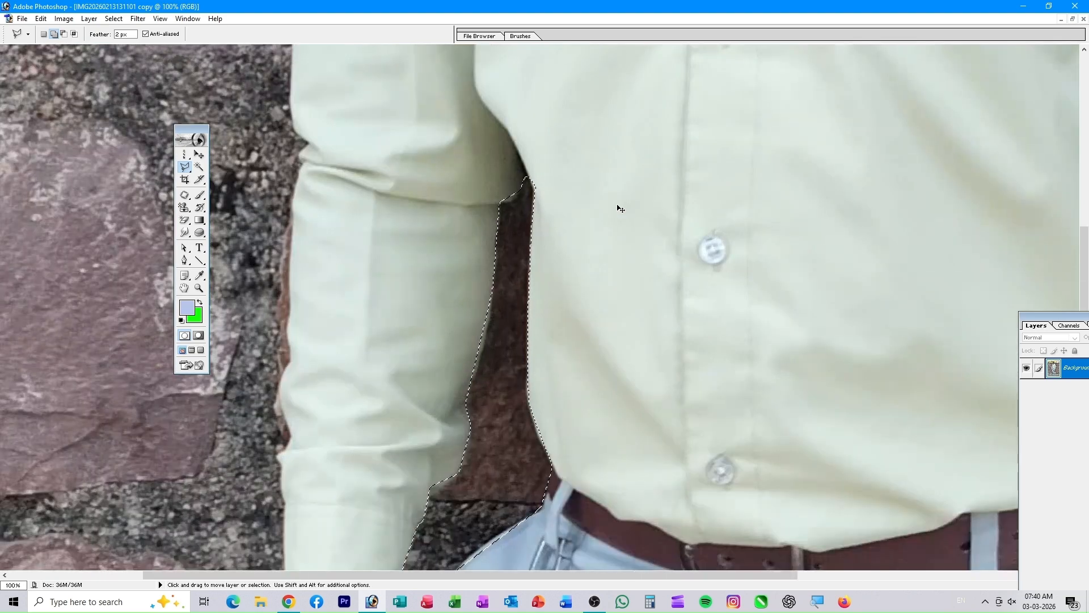
drag(710, 282, 706, 144)
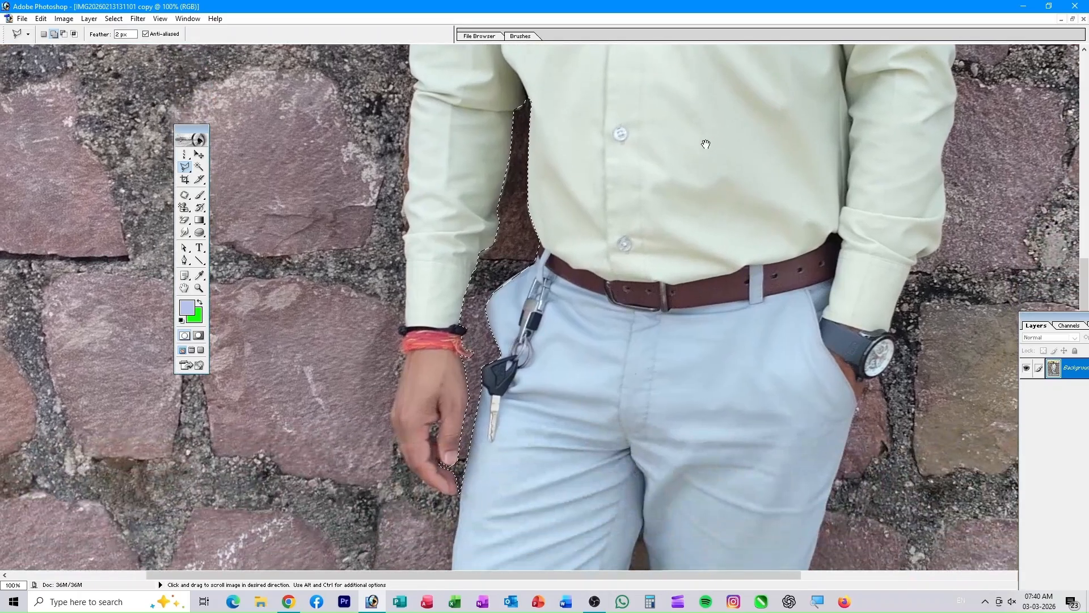
click(53, 34)
key(space)
drag(573, 444, 502, 109)
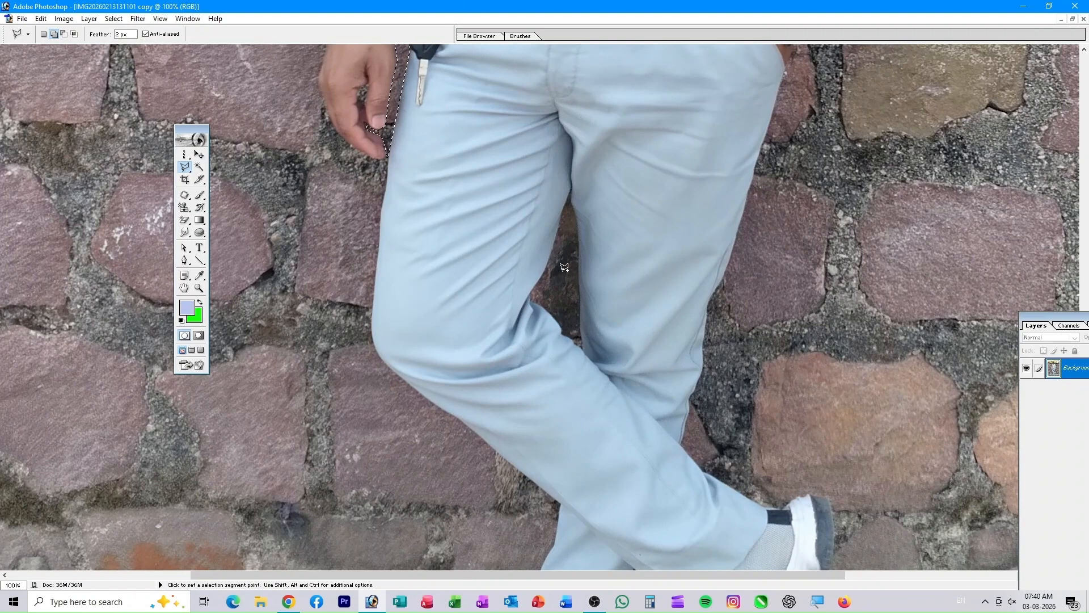
- Zoom in on the wall gap between the legs and trace the trouser edge beside it
key(ctrl+plus)
key(ctrl+plus)
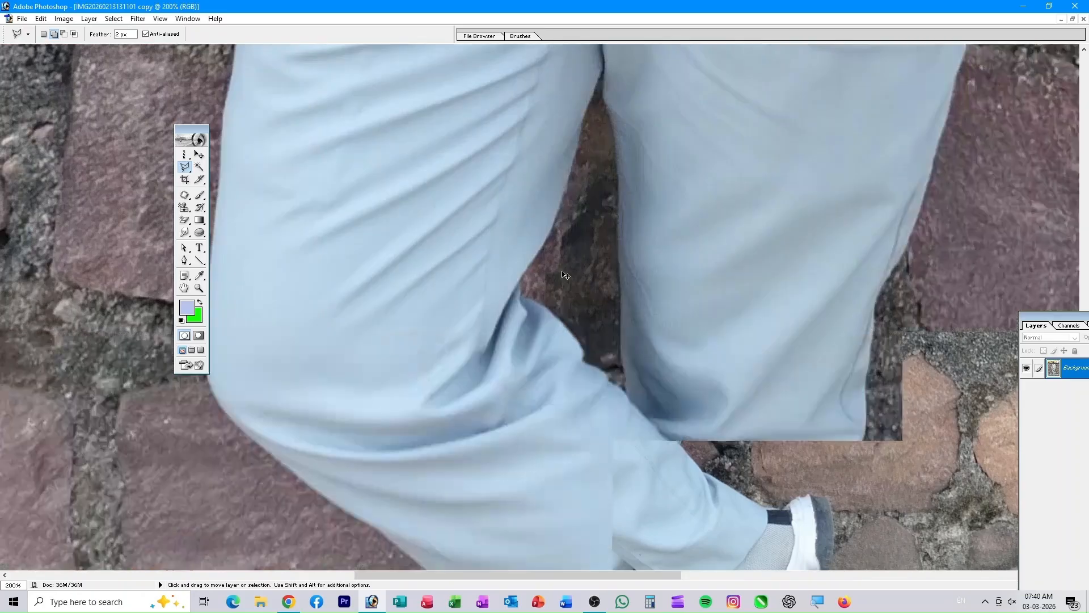
key(ctrl+plus)
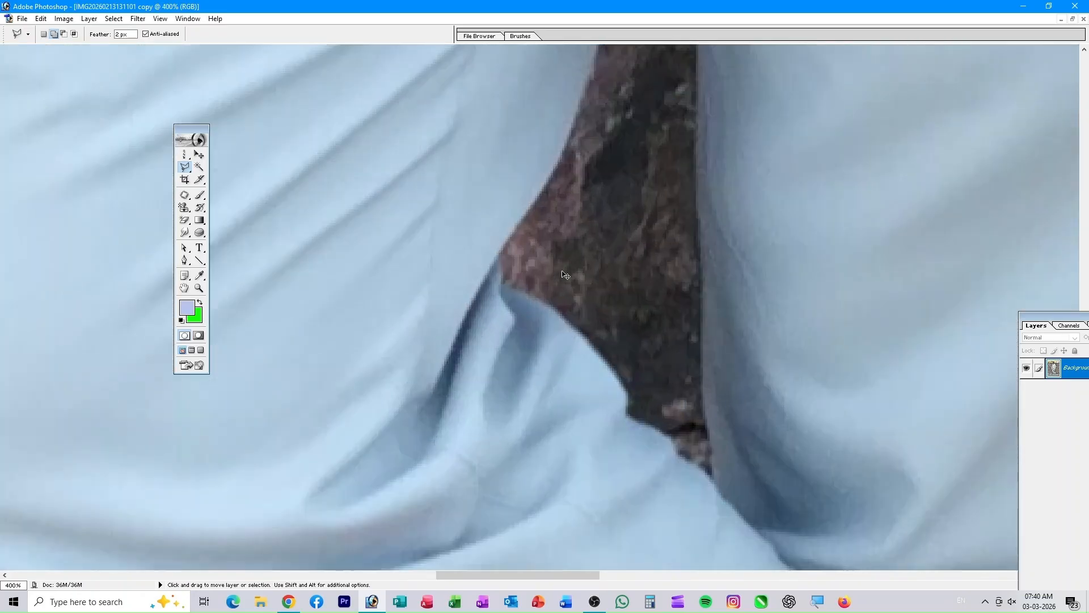
key(ctrl+plus)
drag(628, 329, 526, 265)
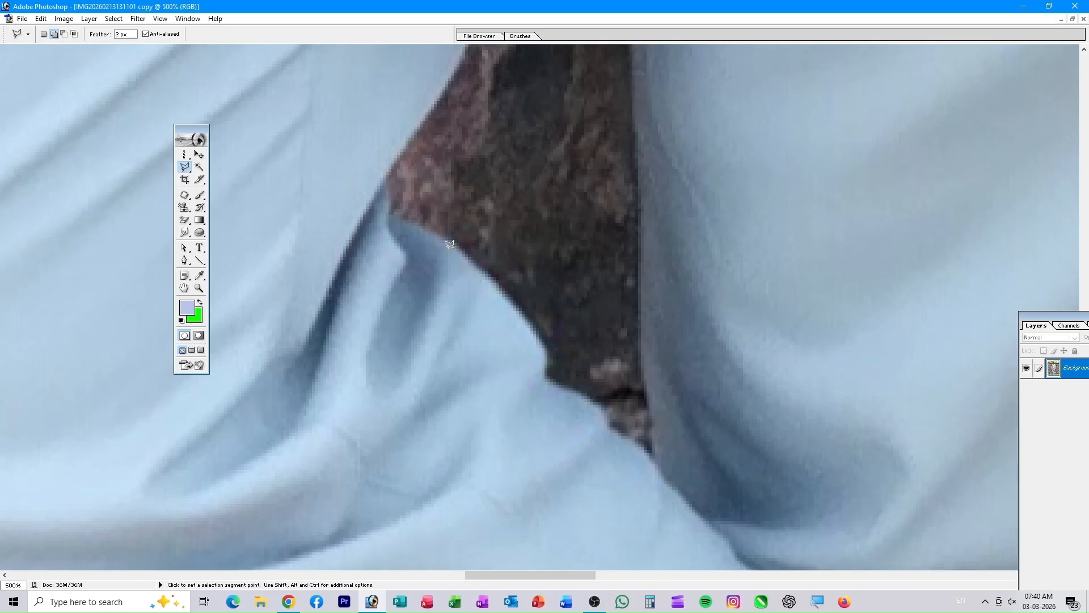
click(661, 464)
click(645, 336)
click(643, 187)
click(635, 104)
drag(637, 101, 600, 498)
click(599, 369)
click(591, 190)
- Trace down the rock's left edge to close the gap outline, then zoom to fit
click(563, 93)
click(515, 142)
click(478, 294)
click(413, 472)
click(370, 537)
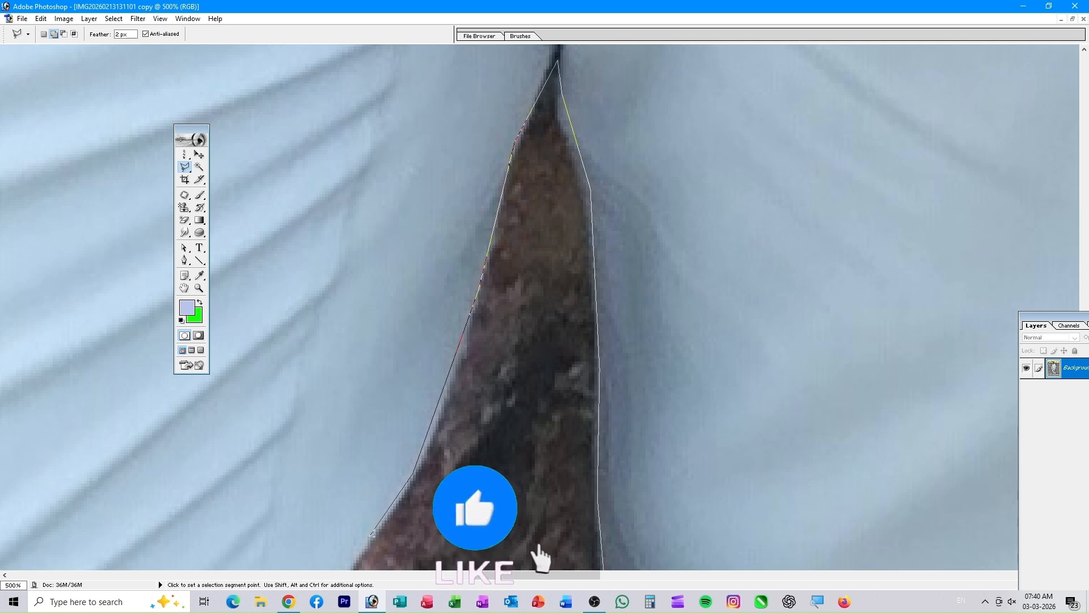
drag(369, 536, 532, 237)
click(499, 293)
click(512, 310)
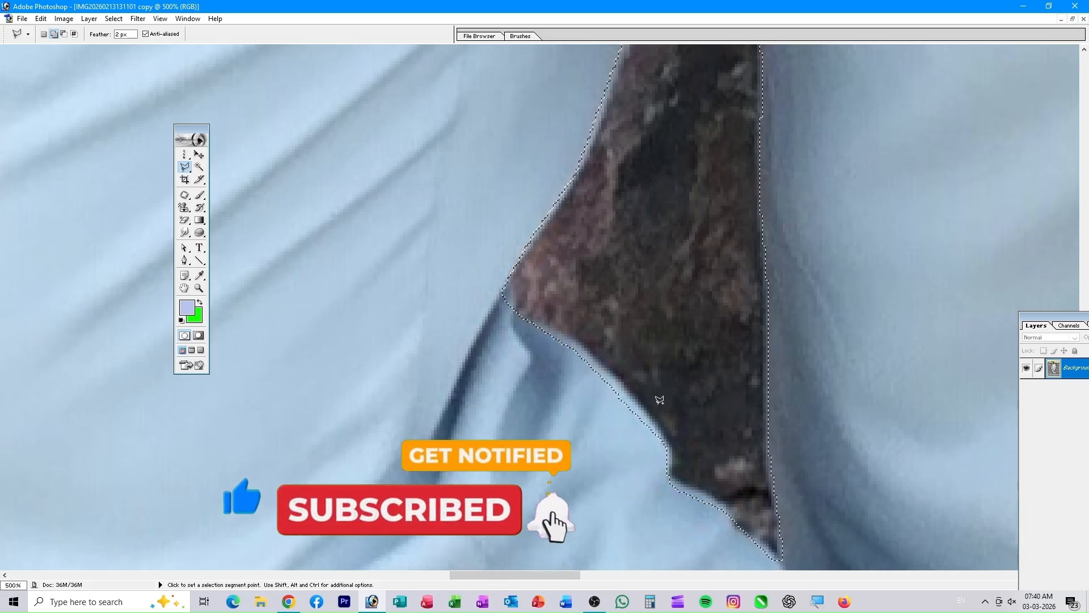
key(ctrl+0)
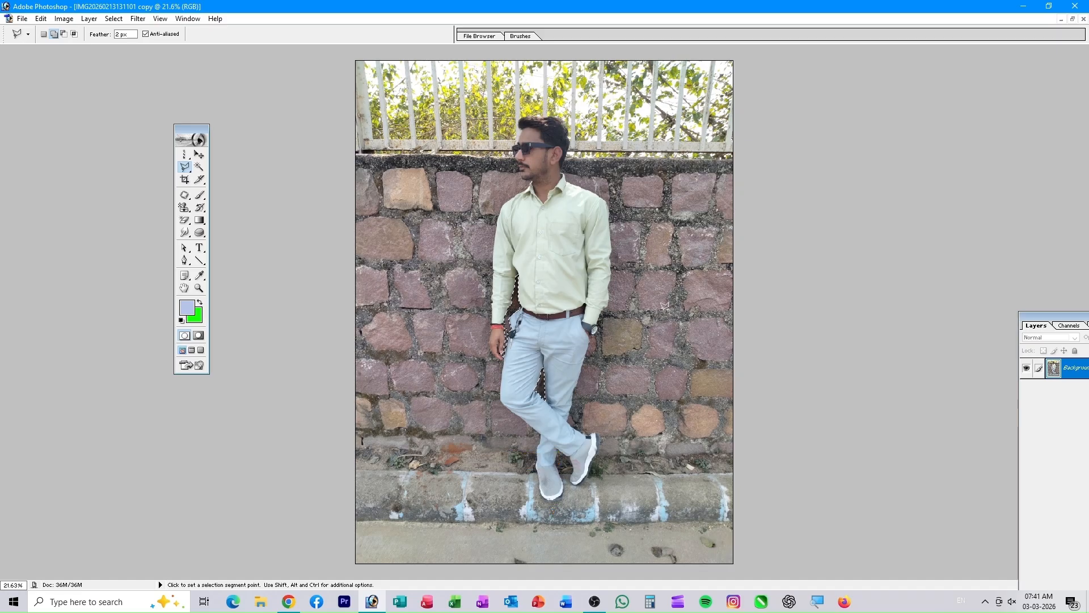
- Zoom to 400% near the belt and start outlining up the trouser and shirt edge
key(ctrl+plus)
key(ctrl+plus)
key(ctrl+plus)
key(ctrl+plus)
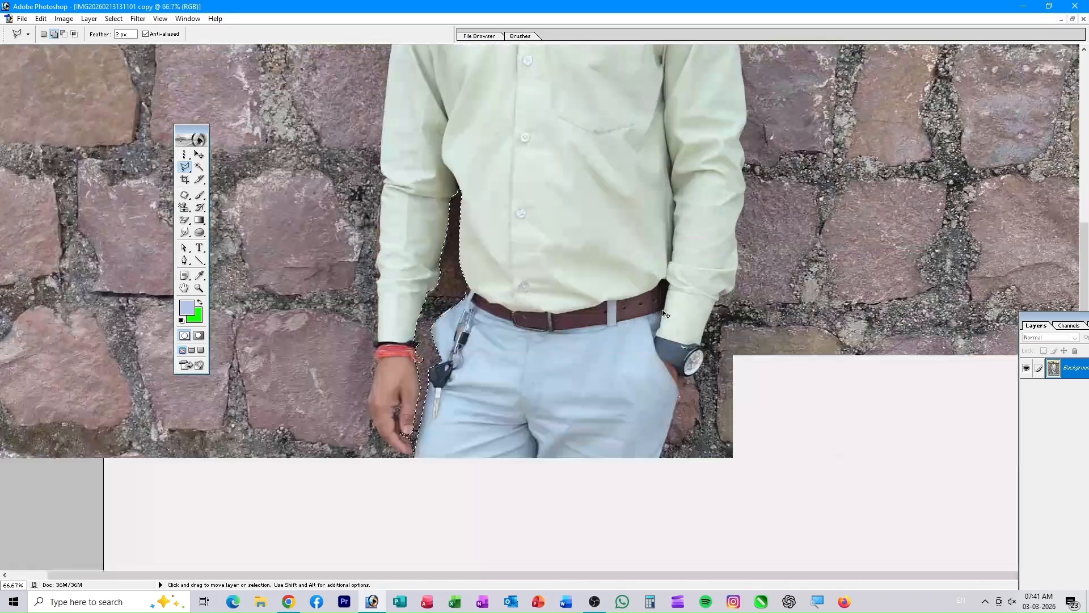
key(ctrl+plus)
key(ctrl+plus)
key(ctrl+plus)
key(ctrl+plus)
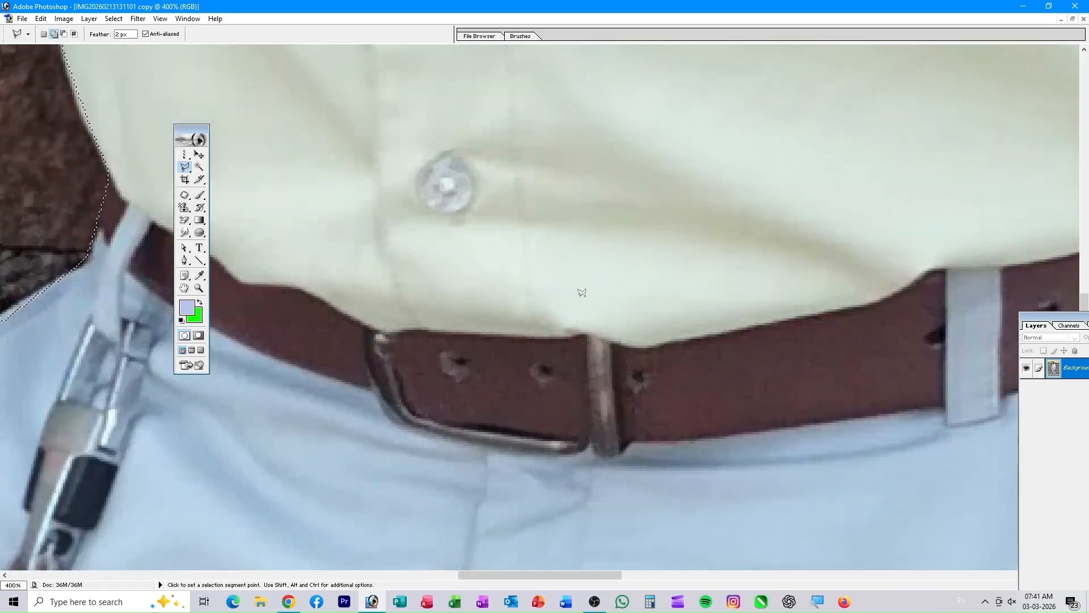
drag(560, 279, 1085, 533)
drag(330, 175, 773, 329)
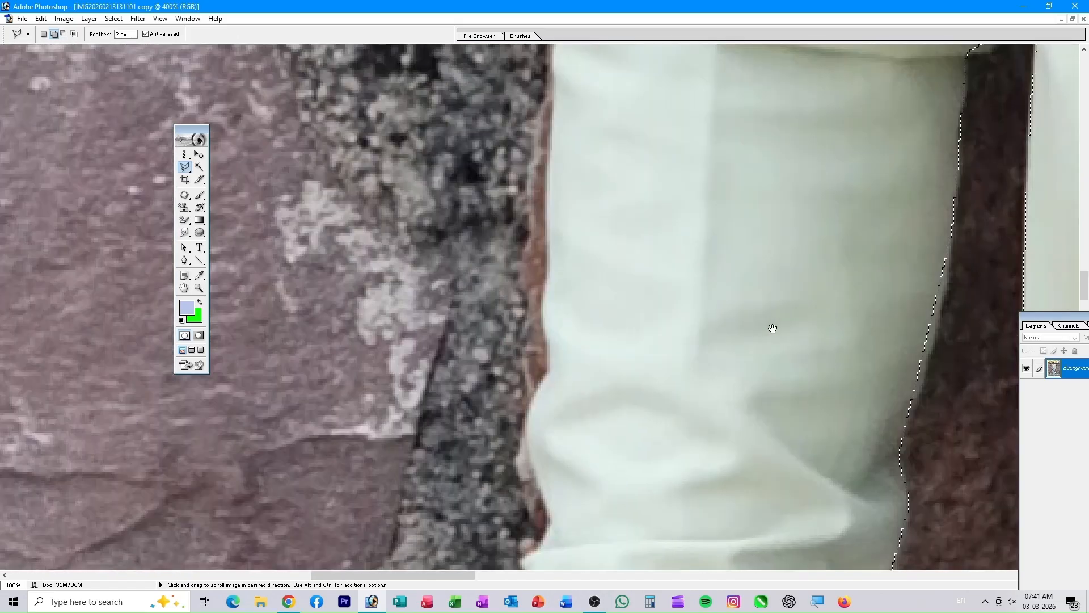
mouse_move(635, 318)
mouse_down()
mouse_move(523, 223)
mouse_move(534, 324)
mouse_up()
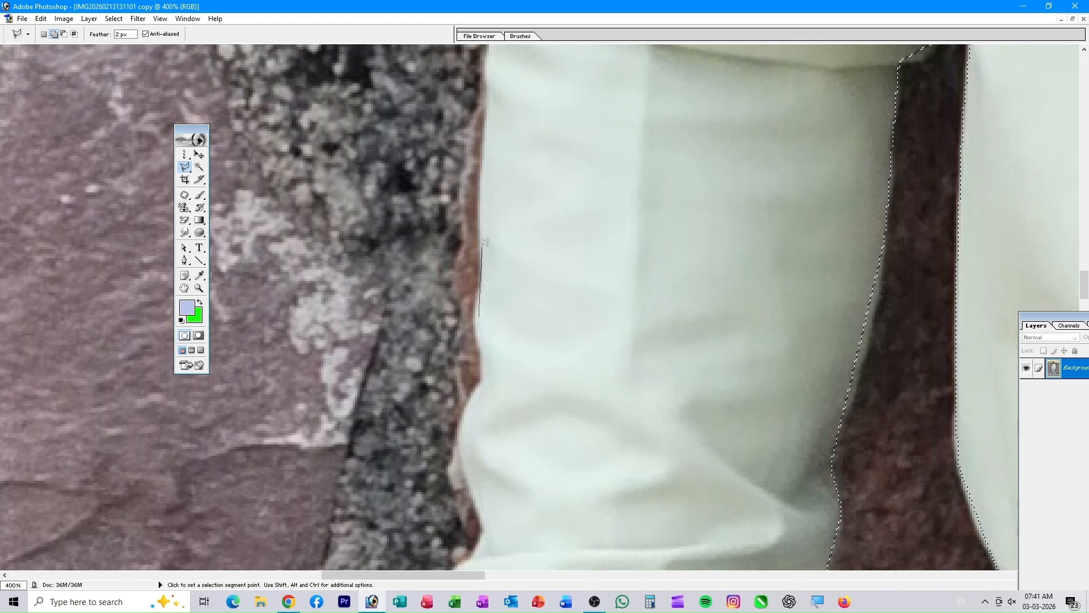
click(490, 98)
mouse_move(491, 98)
mouse_down()
mouse_move(486, 467)
mouse_move(465, 511)
mouse_up()
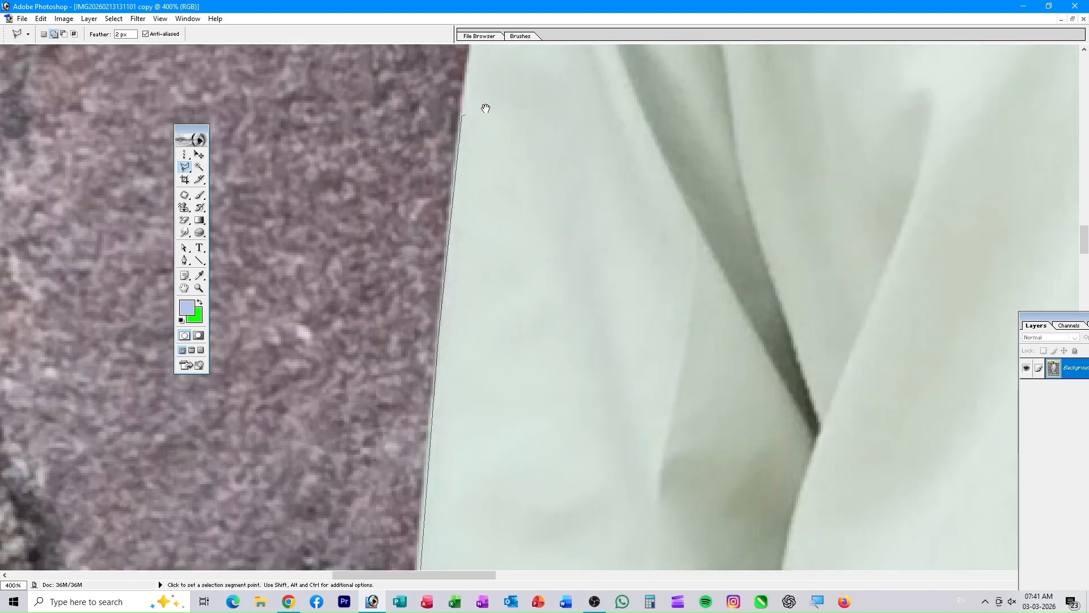
drag(466, 86, 442, 569)
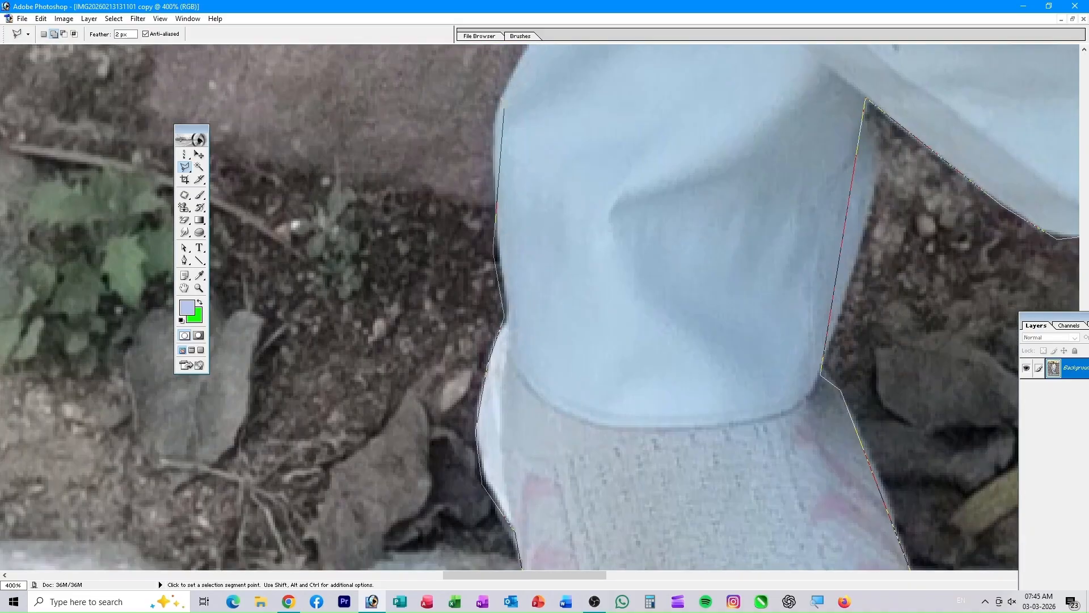
- Continue the outline along the garment's left edge and around the fingers of the hand
click(503, 108)
click(576, 227)
drag(603, 286, 709, 482)
click(527, 272)
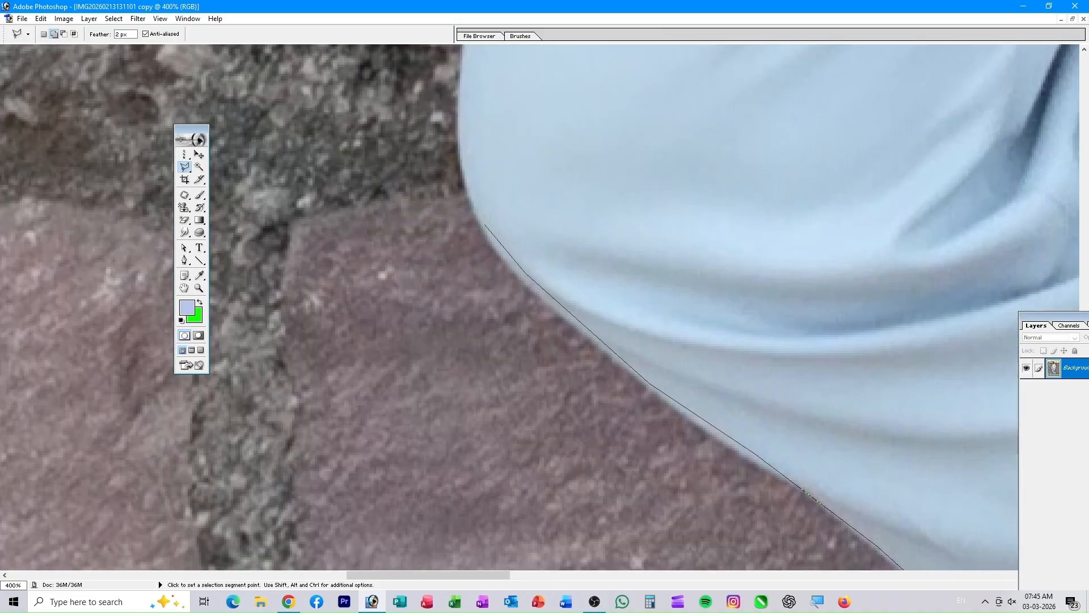
click(499, 363)
click(582, 399)
click(581, 326)
click(602, 219)
click(610, 105)
drag(613, 108, 823, 374)
click(713, 355)
click(654, 316)
click(587, 227)
drag(573, 170, 618, 539)
click(590, 492)
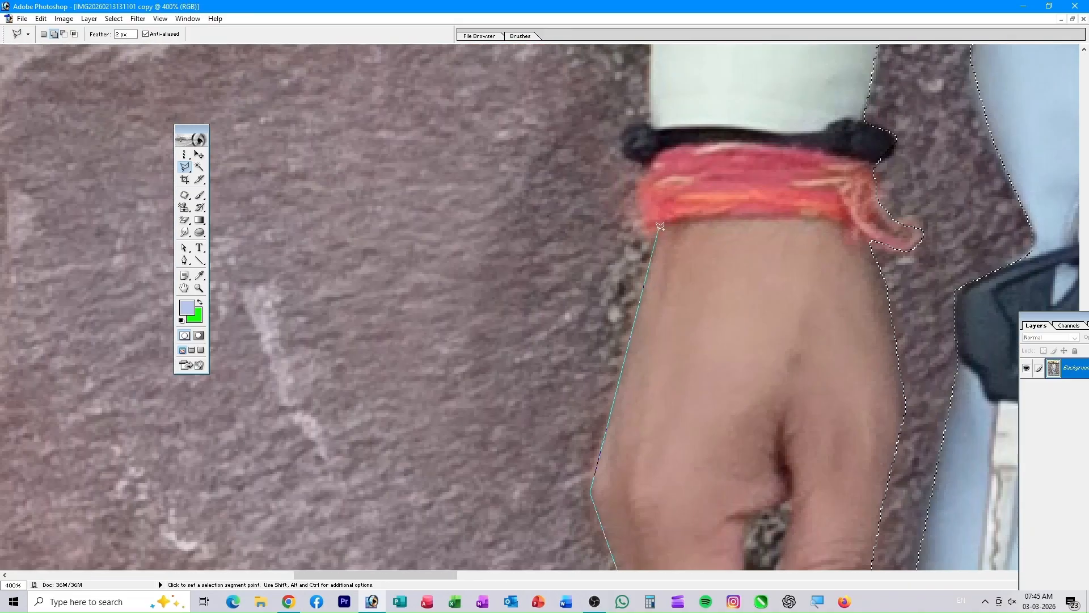
- Trace up the sleeve's left edge, close the selection, and zoom out to the whole photo
drag(654, 81, 638, 545)
click(654, 190)
click(632, 132)
click(537, 439)
drag(630, 125, 520, 544)
click(522, 509)
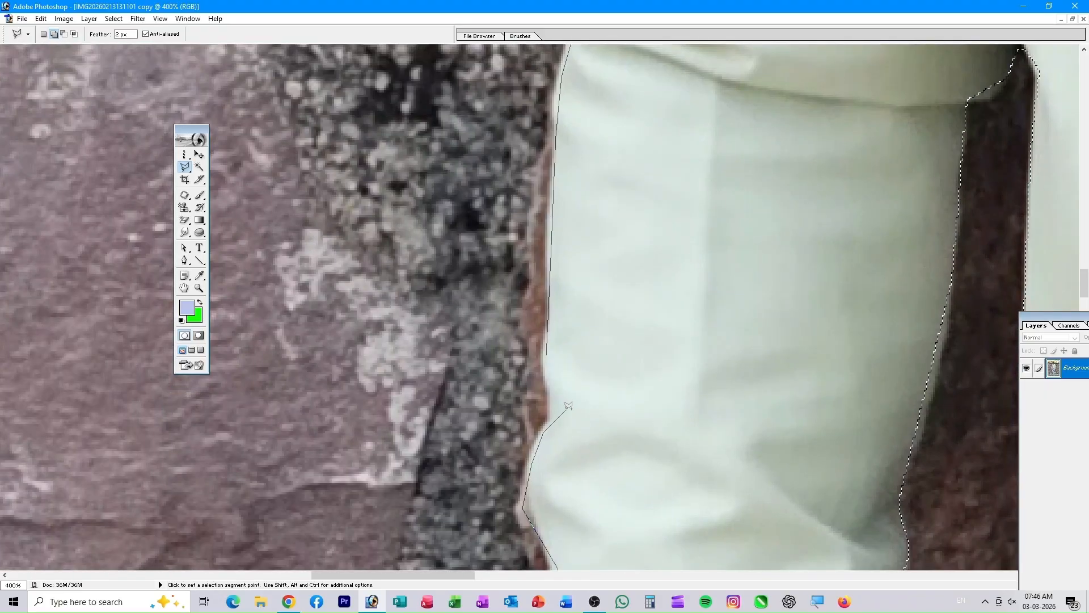
double_click(550, 352)
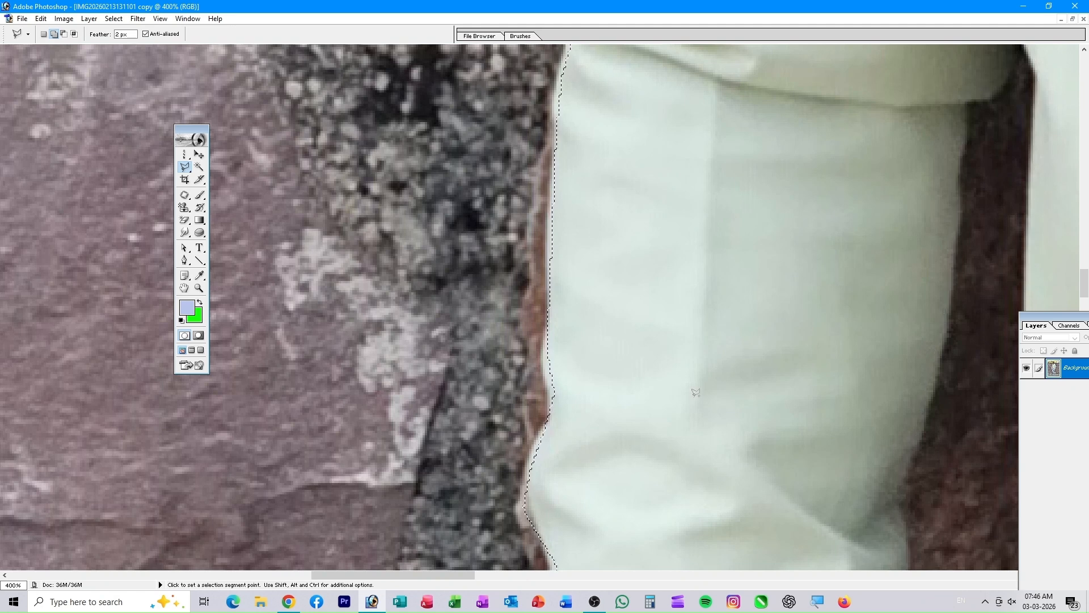
key(ctrl+0)
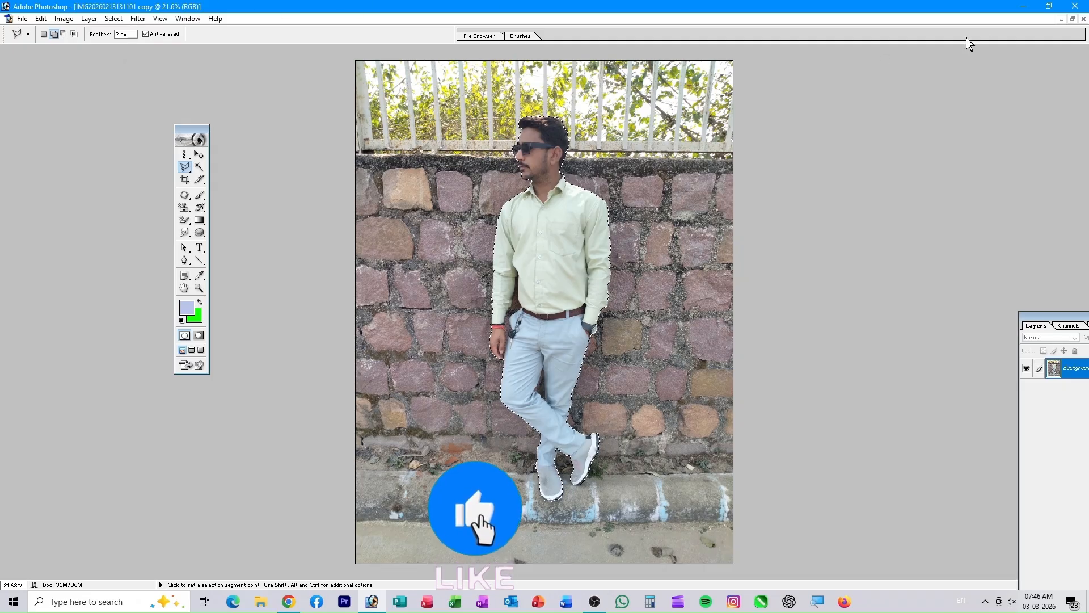
- Float the photo window and place the dark neon-room image window beside it
click(1072, 18)
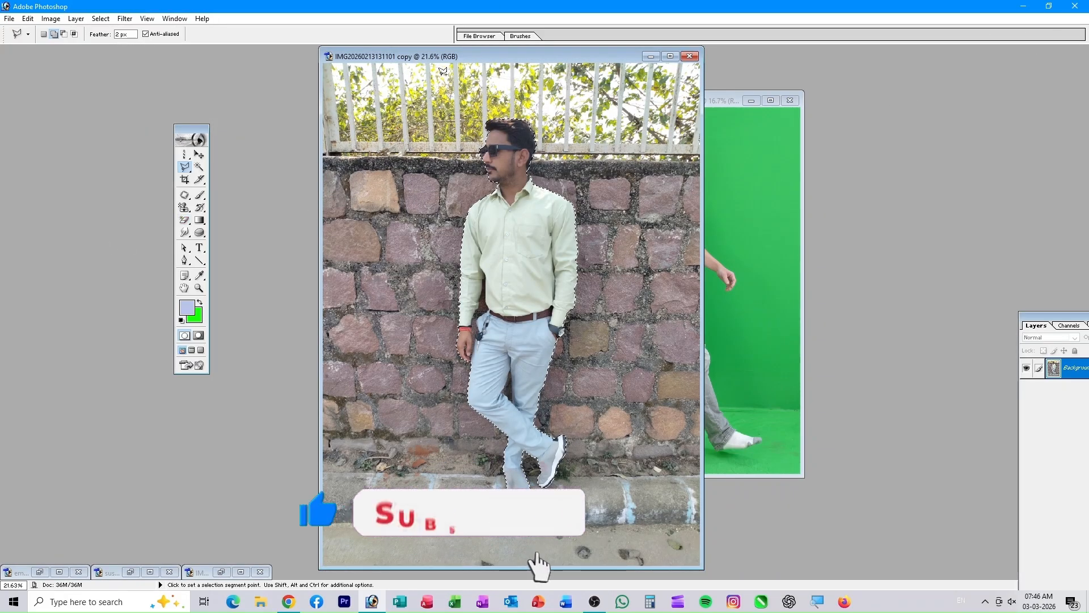
drag(529, 55, 316, 58)
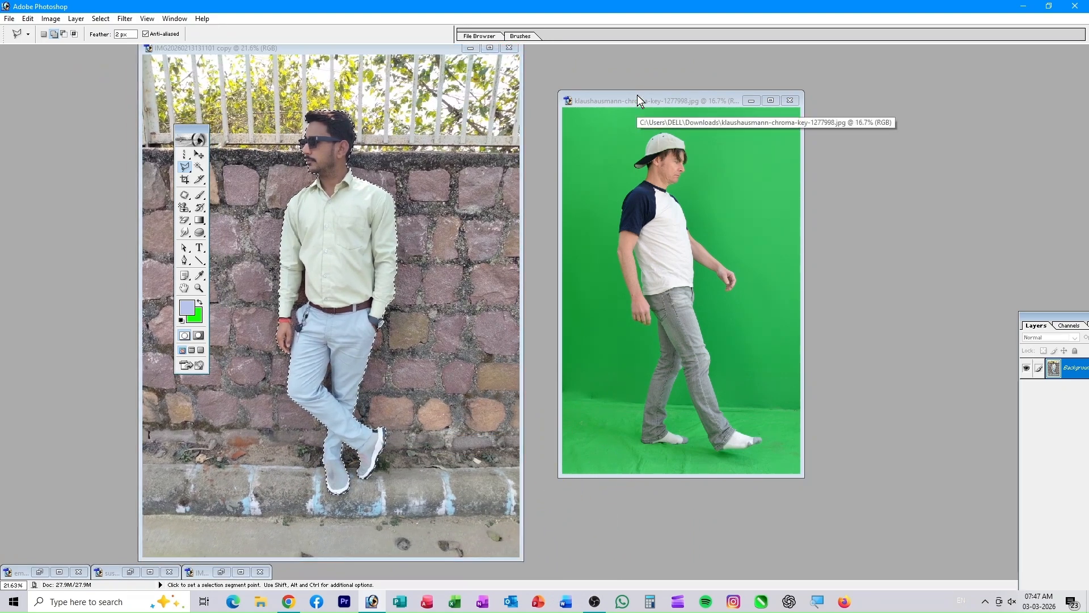
drag(637, 94, 658, 78)
click(61, 572)
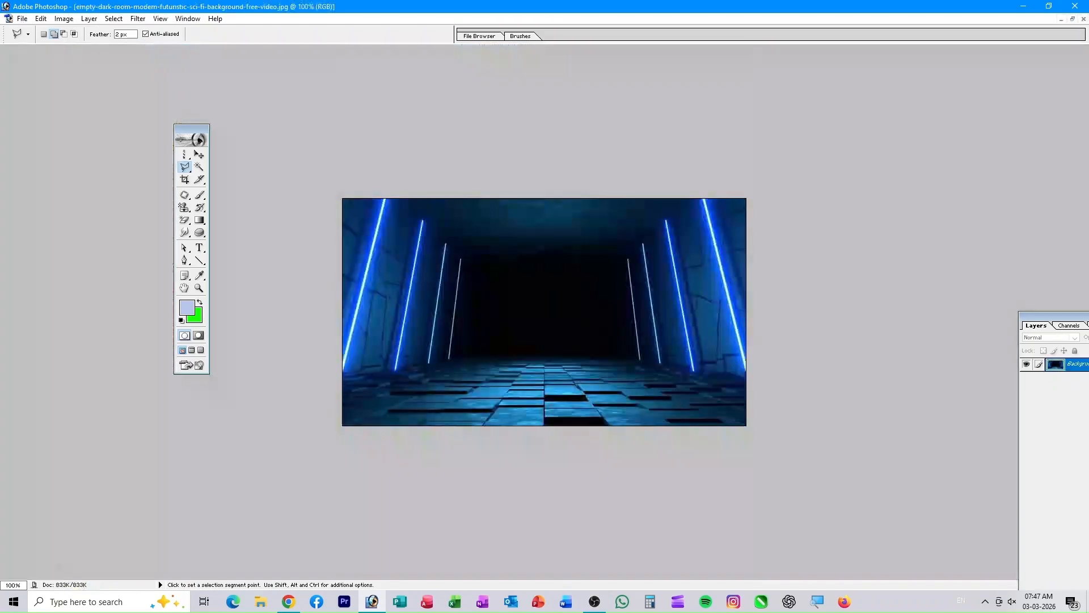
click(1072, 19)
drag(763, 356, 805, 146)
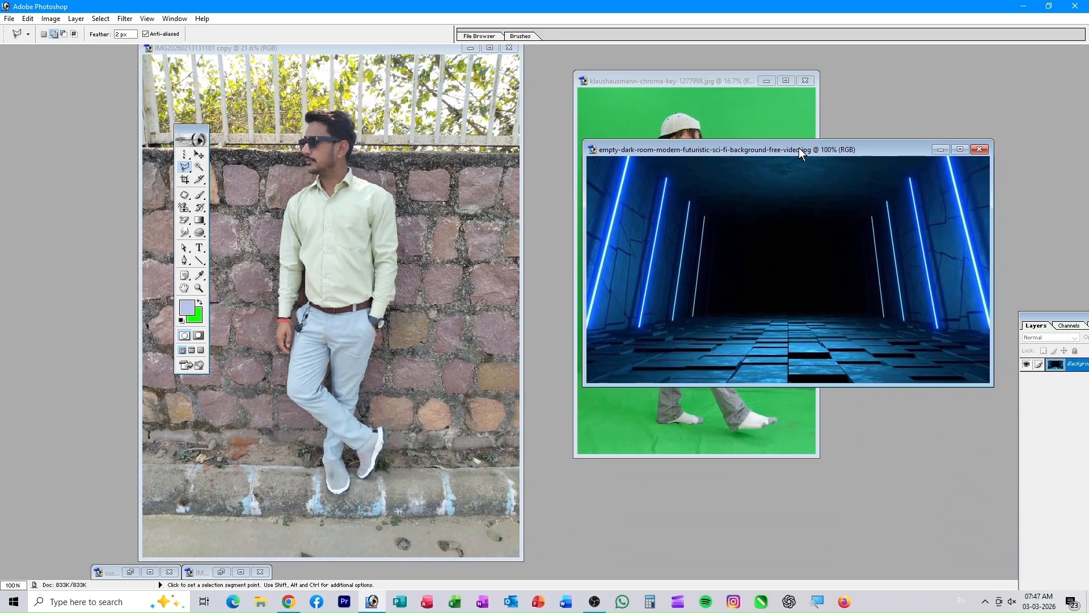
- Move-tool drag the selected man into the neon-room image as Layer 1
click(257, 49)
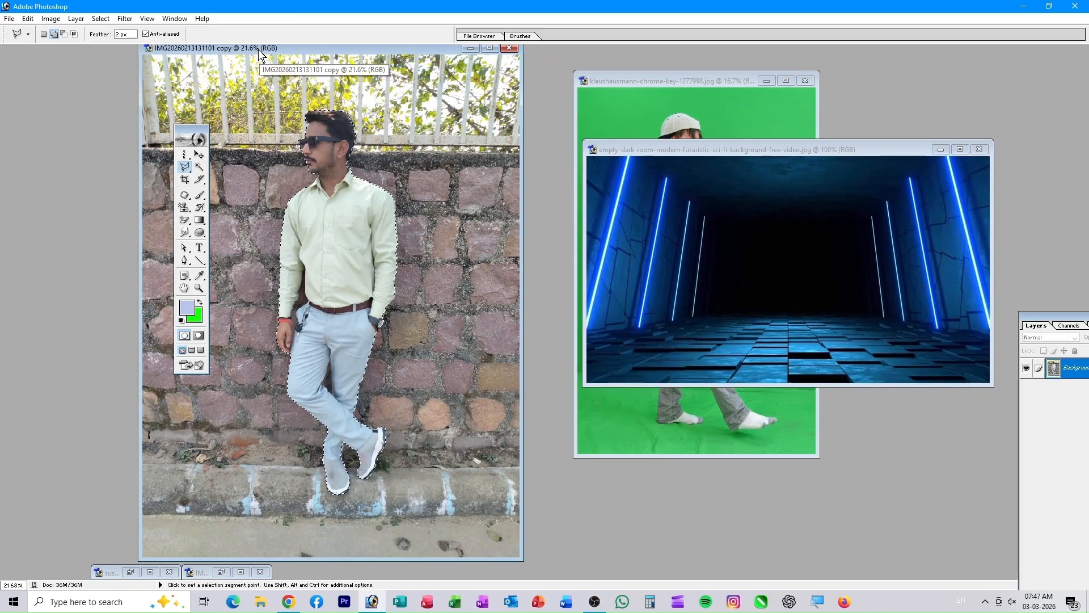
click(200, 154)
drag(341, 213, 787, 267)
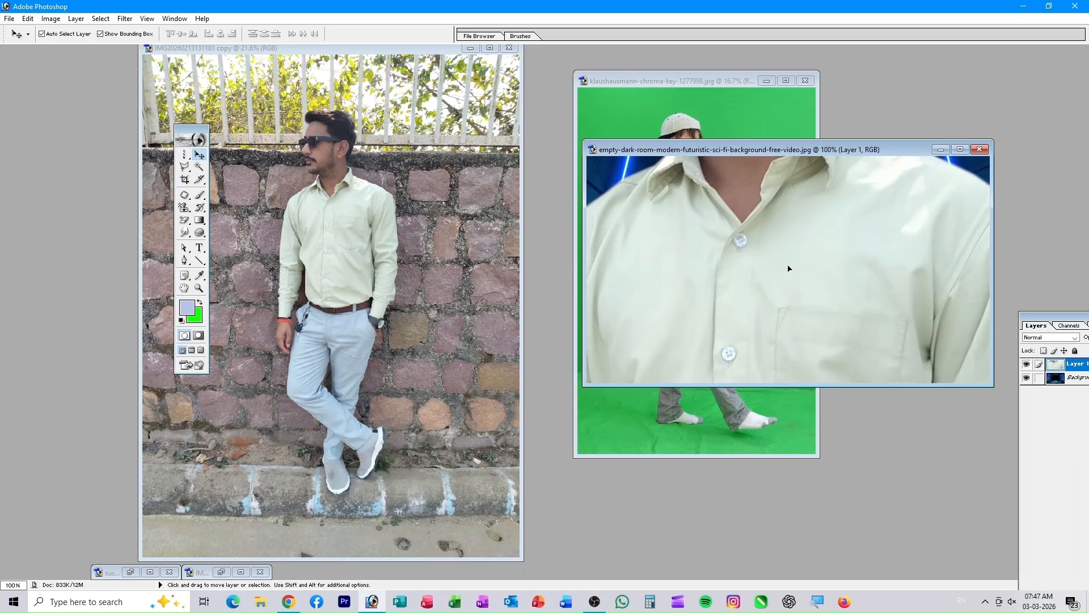
- Scale the pasted man to about half size and move the neon-room window right
key(ctrl+minus)
key(ctrl+minus)
key(ctrl+minus)
key(ctrl+minus)
key(ctrl+minus)
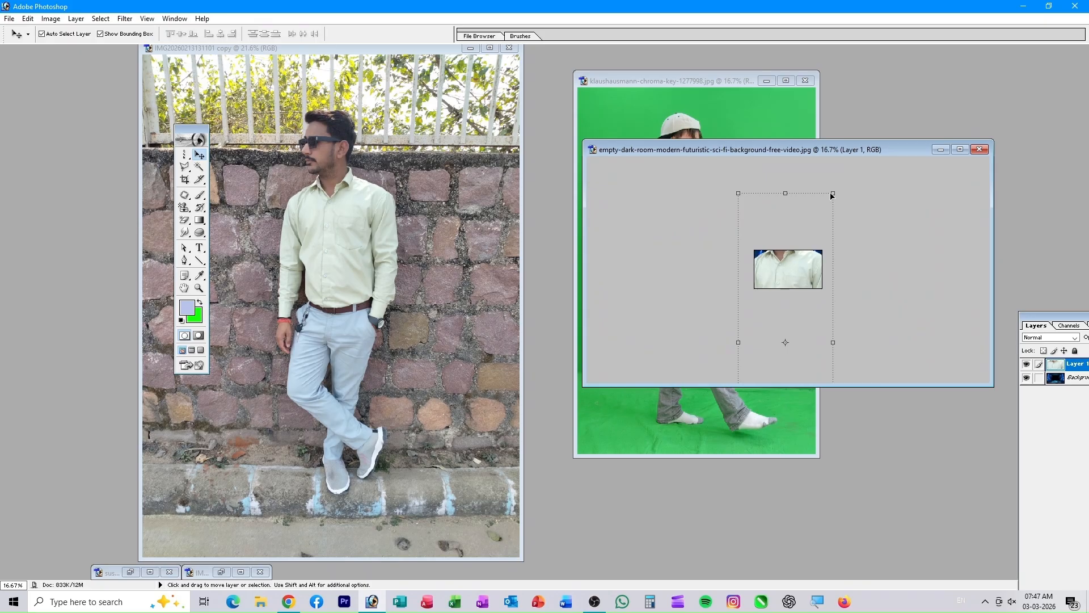
drag(832, 193, 804, 255)
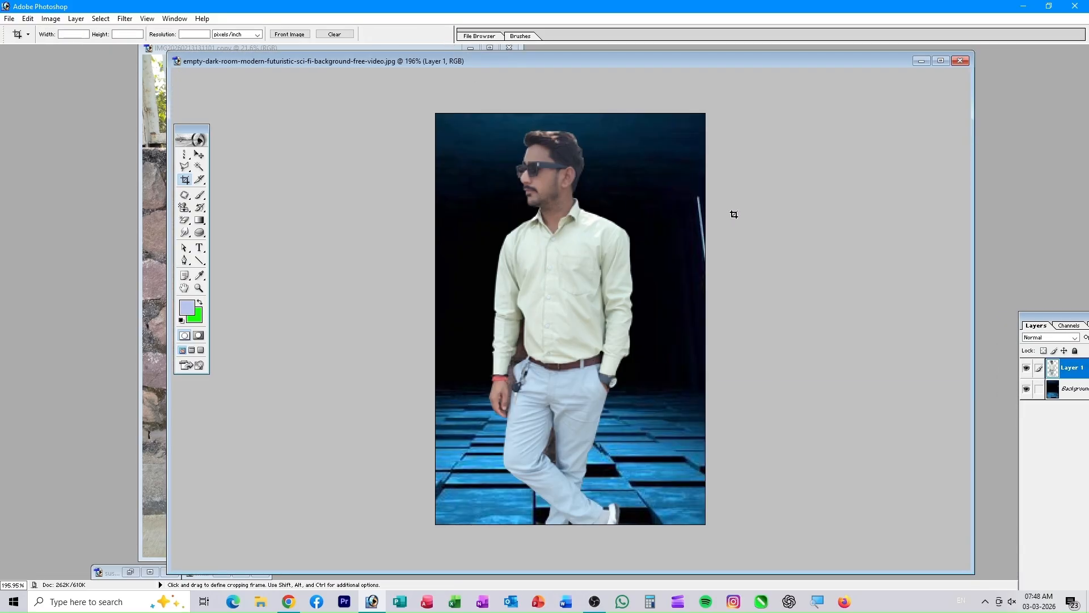
click(940, 61)
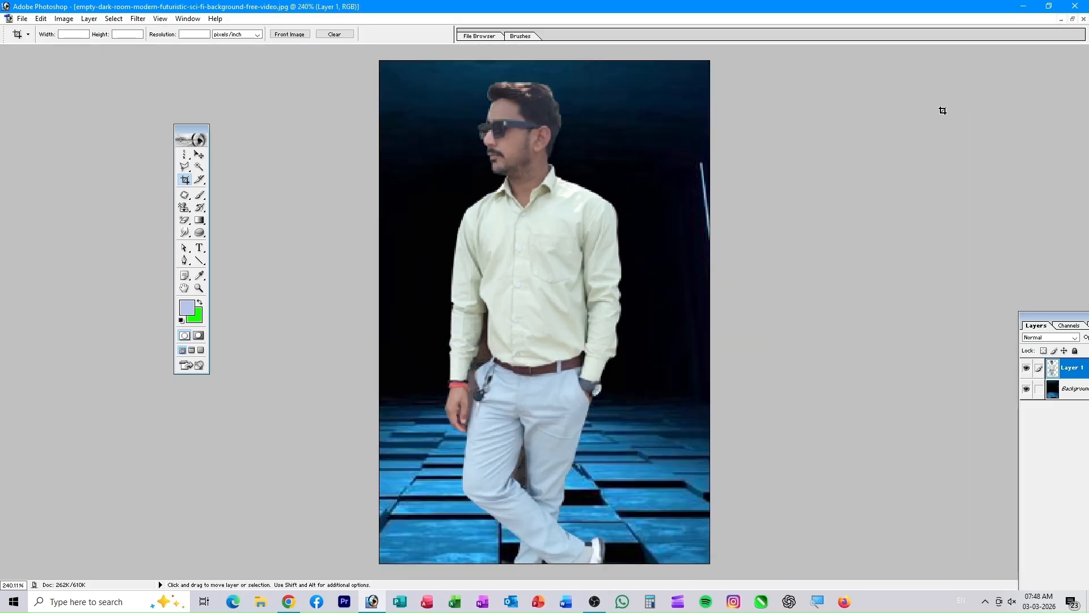
click(1072, 19)
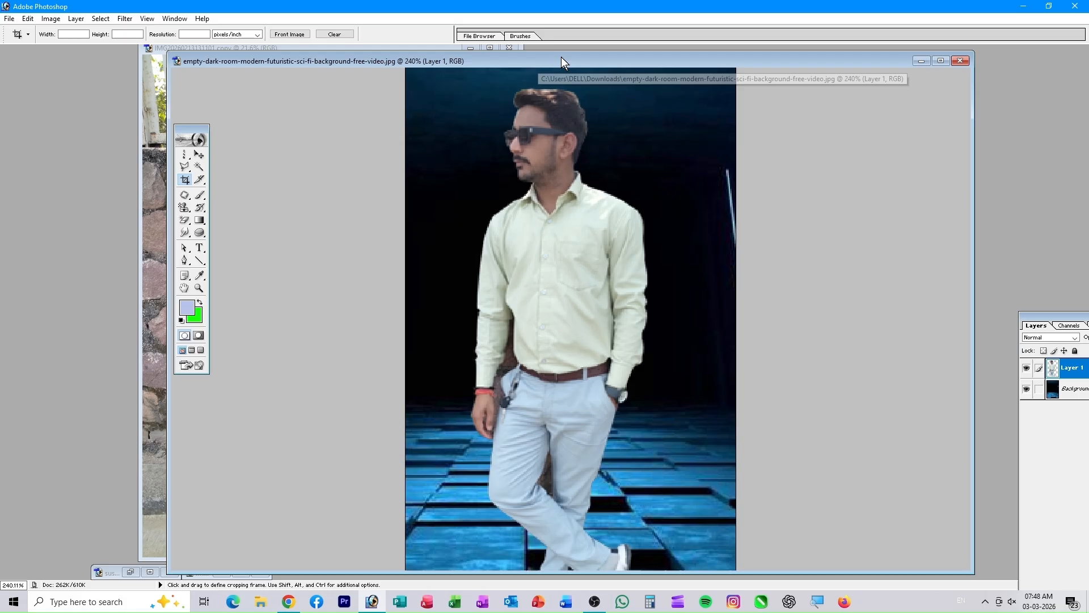
drag(557, 59, 711, 71)
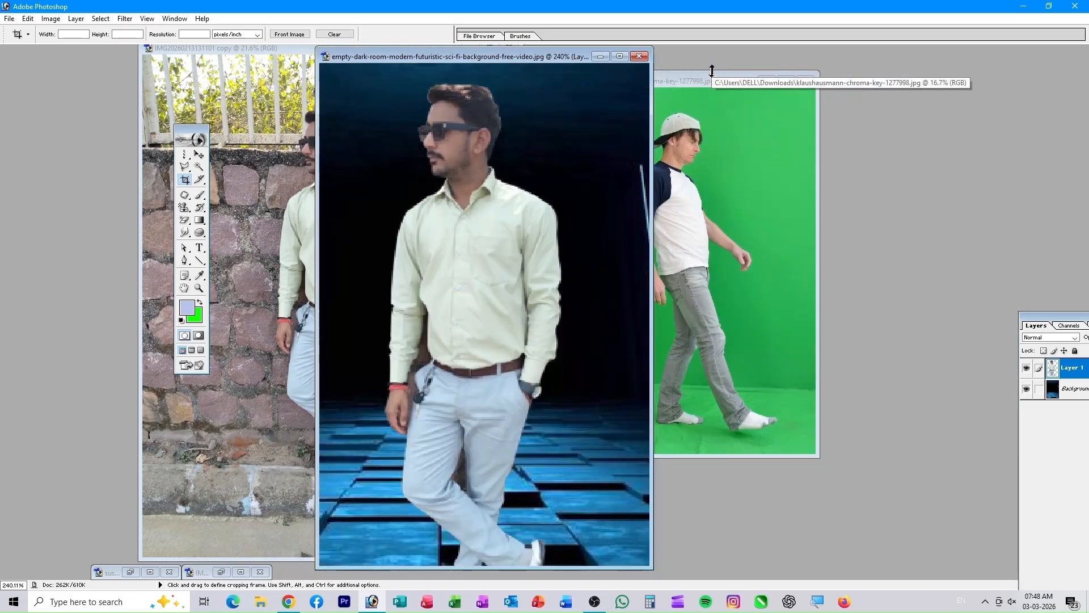
drag(494, 59, 753, 73)
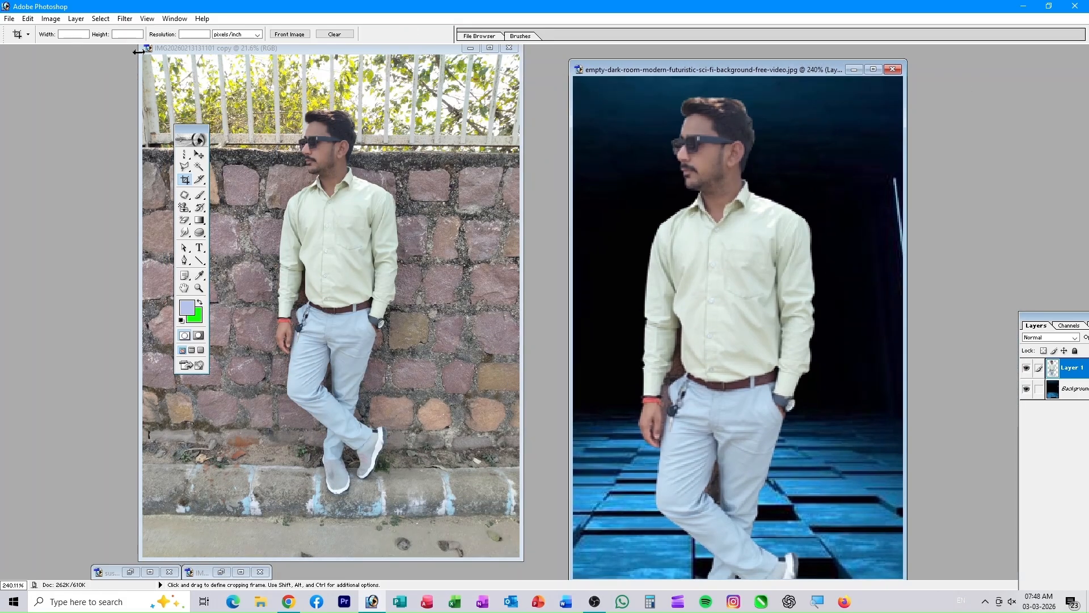
- Deselect the man, rearrange the photo windows, and minimize the dark-room composite
drag(348, 48, 411, 67)
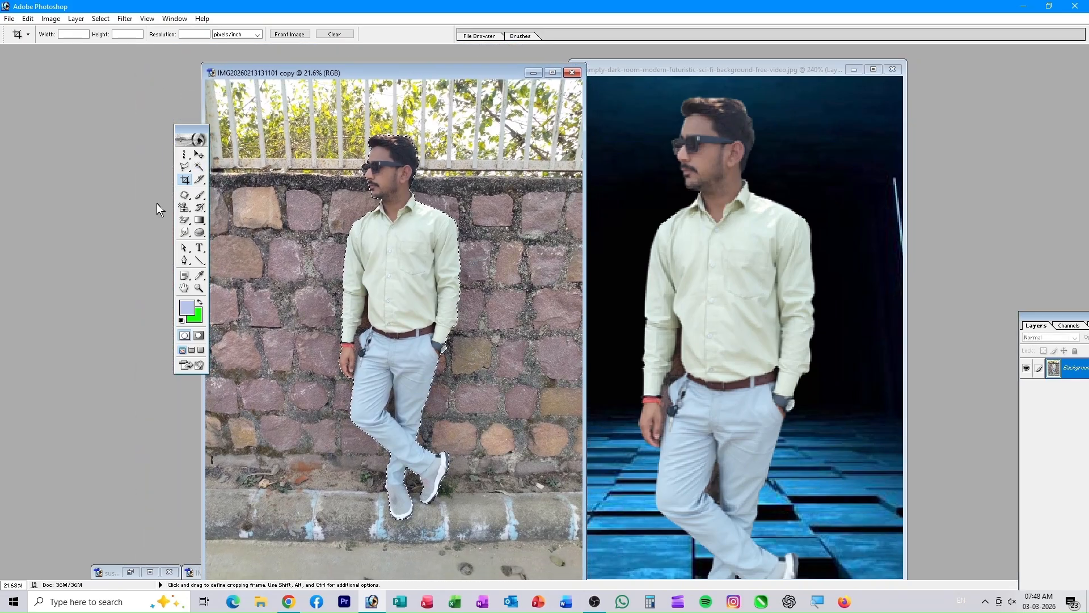
key(ctrl+d)
drag(369, 73, 265, 59)
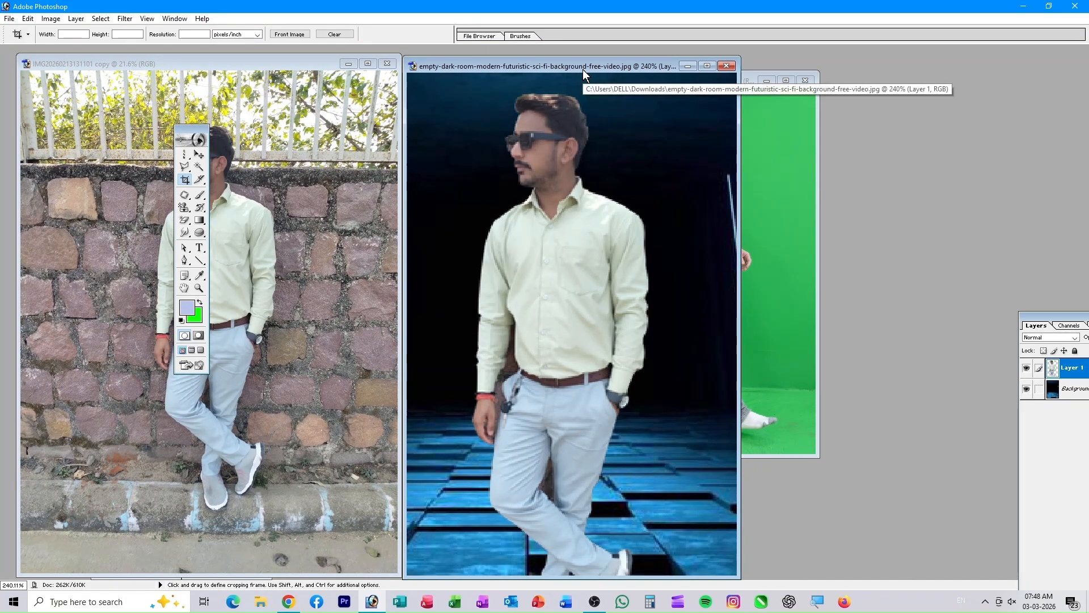
click(687, 67)
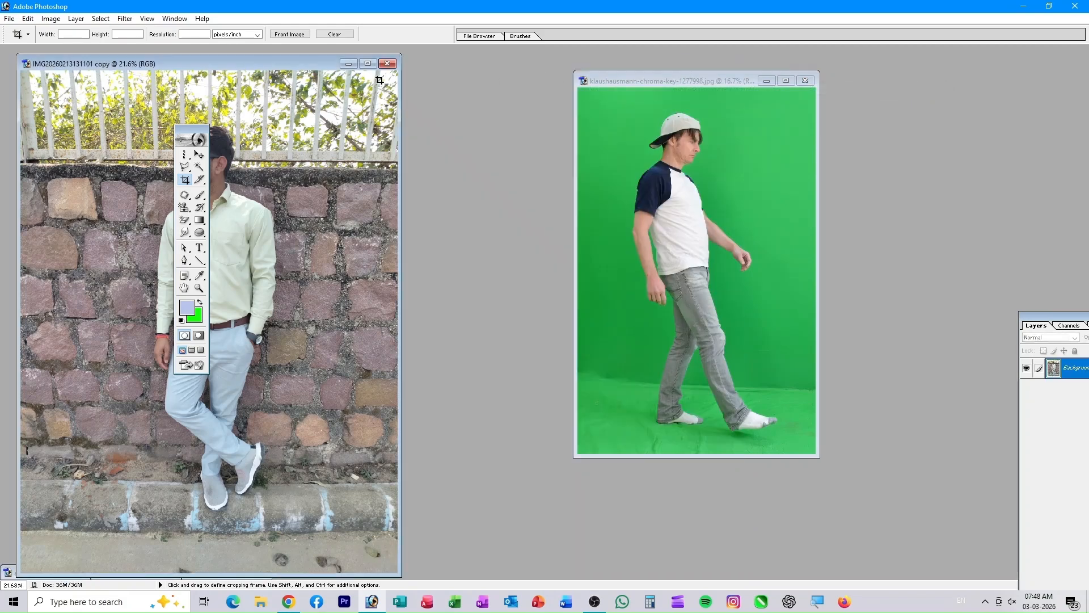
- Minimize the wall photo, Magic Wand the green backdrop, and Select > Inverse to isolate the walker
click(348, 64)
drag(668, 83, 461, 93)
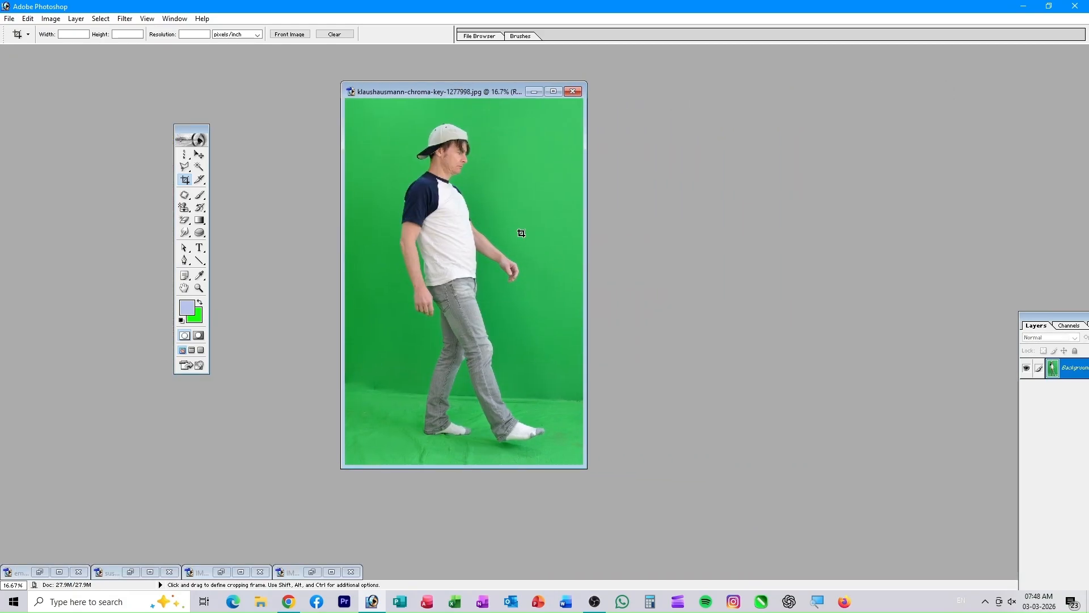
click(199, 168)
drag(458, 101, 372, 89)
click(440, 146)
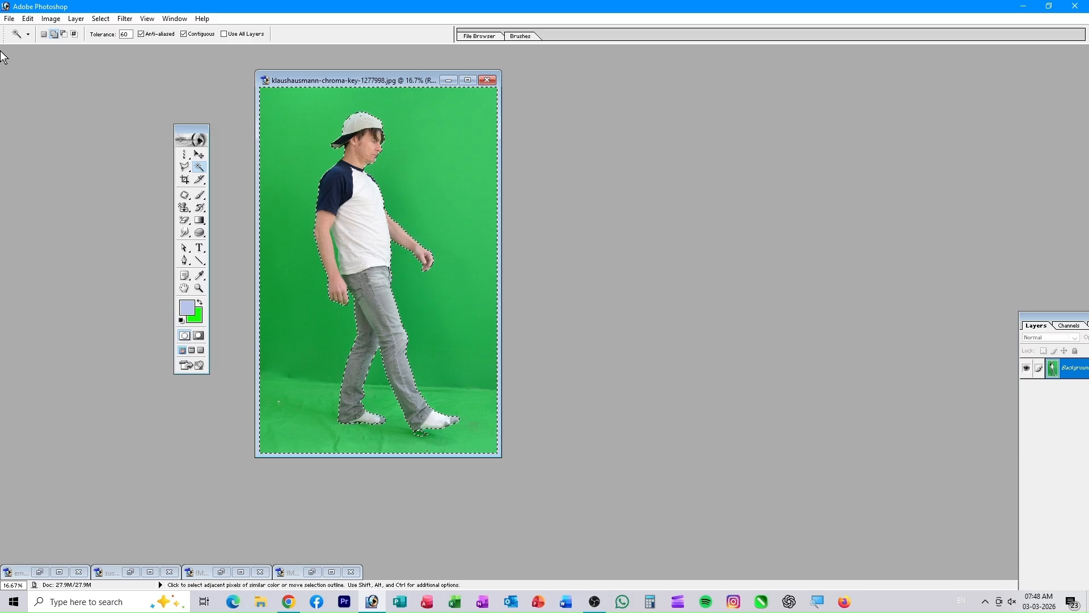
click(98, 19)
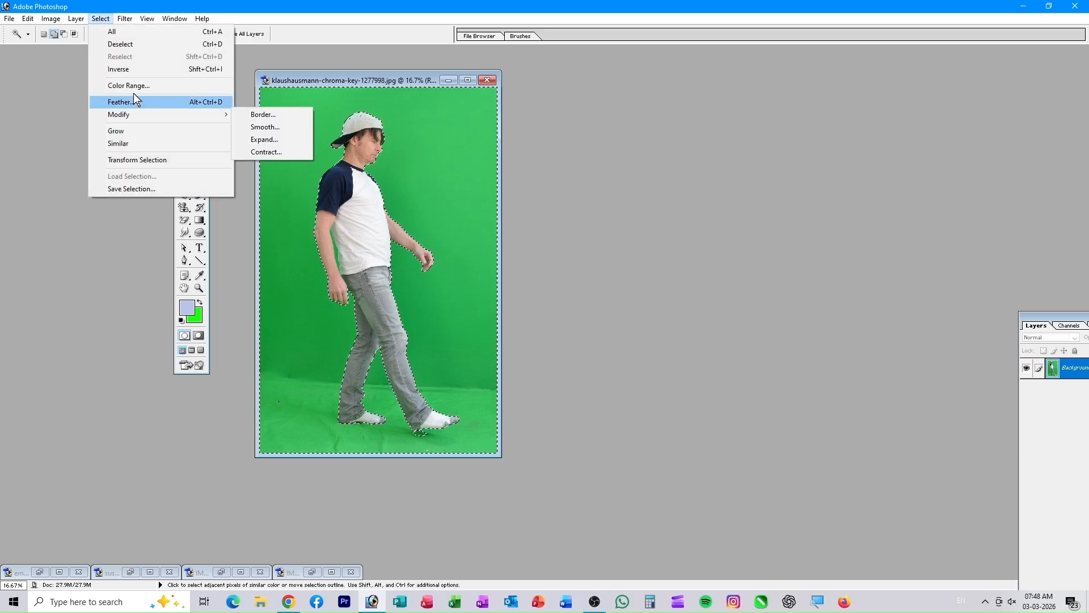
click(134, 69)
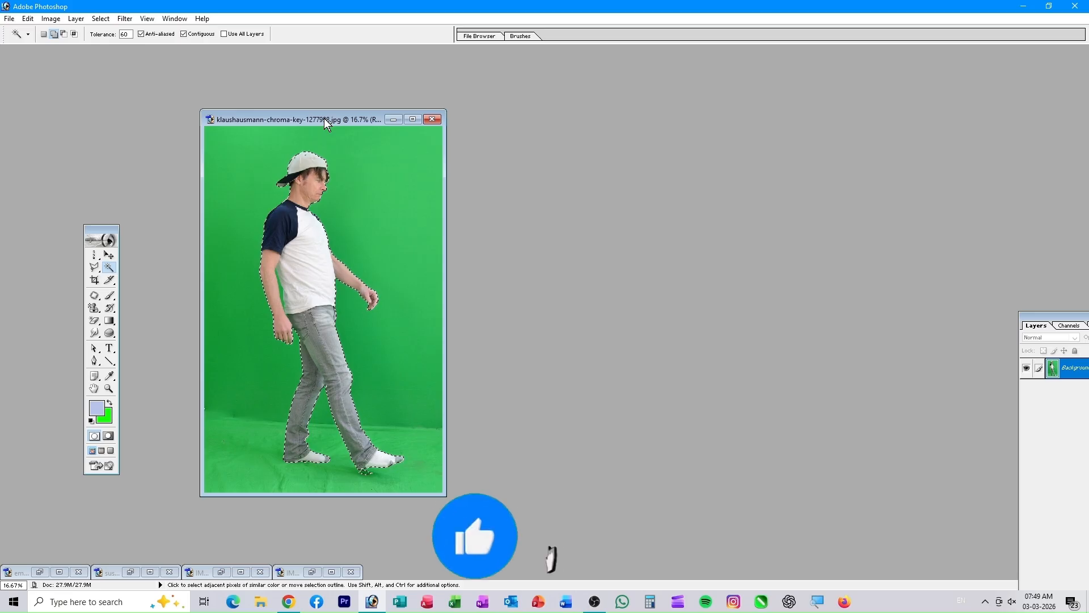
drag(311, 121, 282, 121)
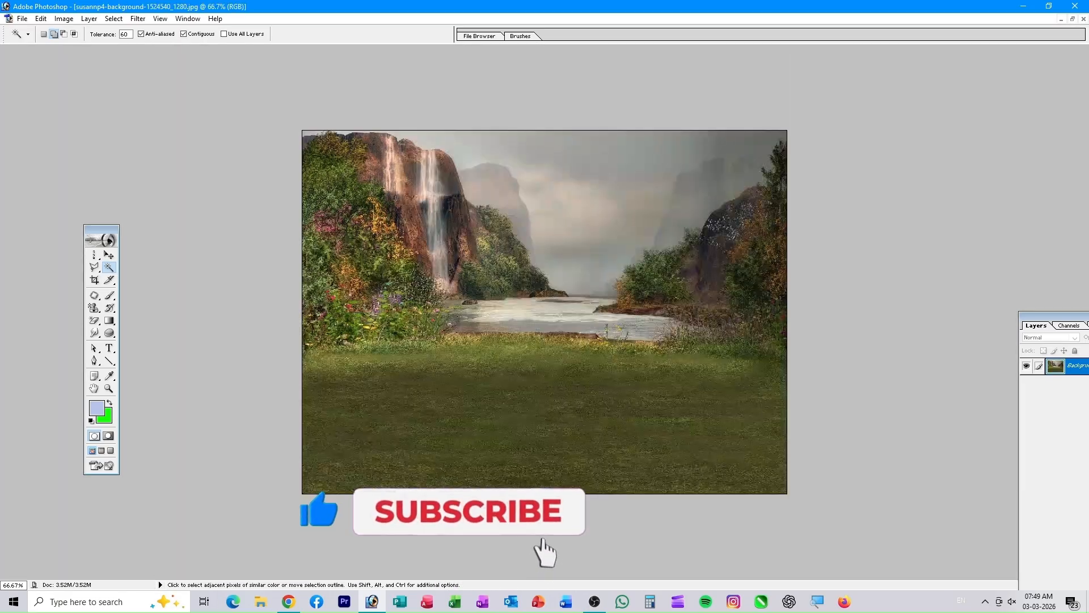
- Float the documents as separate windows, try dragging the man into the landscape, then undo it
click(1072, 18)
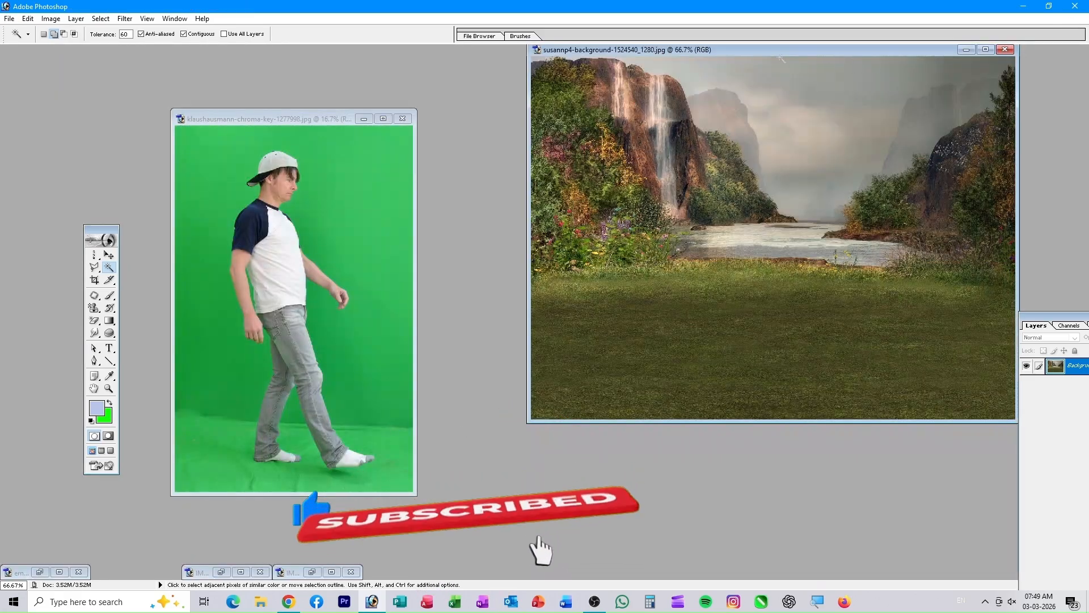
drag(777, 50, 753, 110)
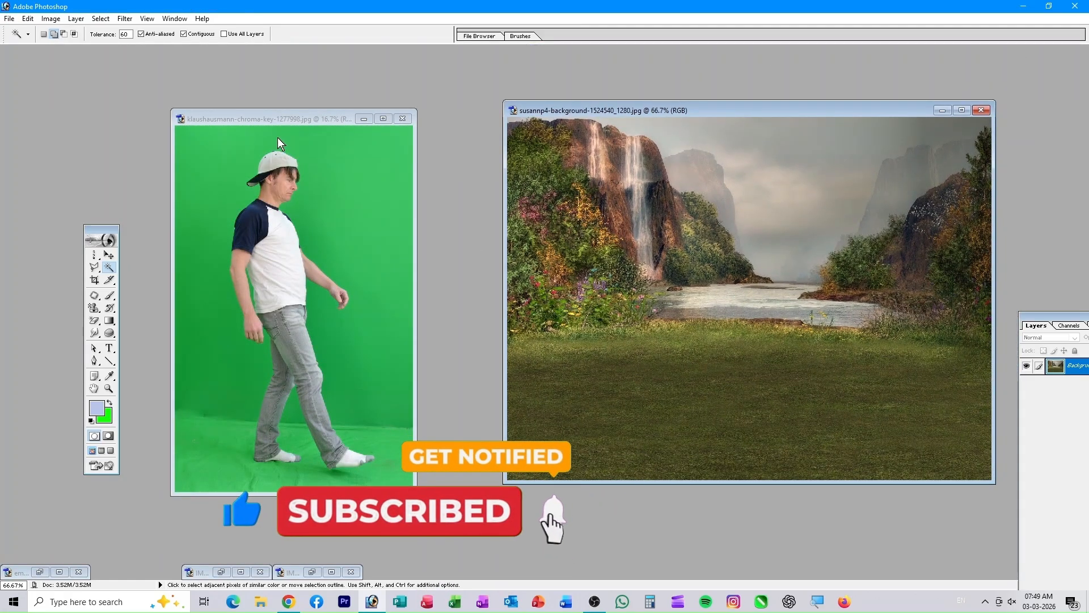
click(285, 122)
click(108, 256)
drag(270, 254, 637, 315)
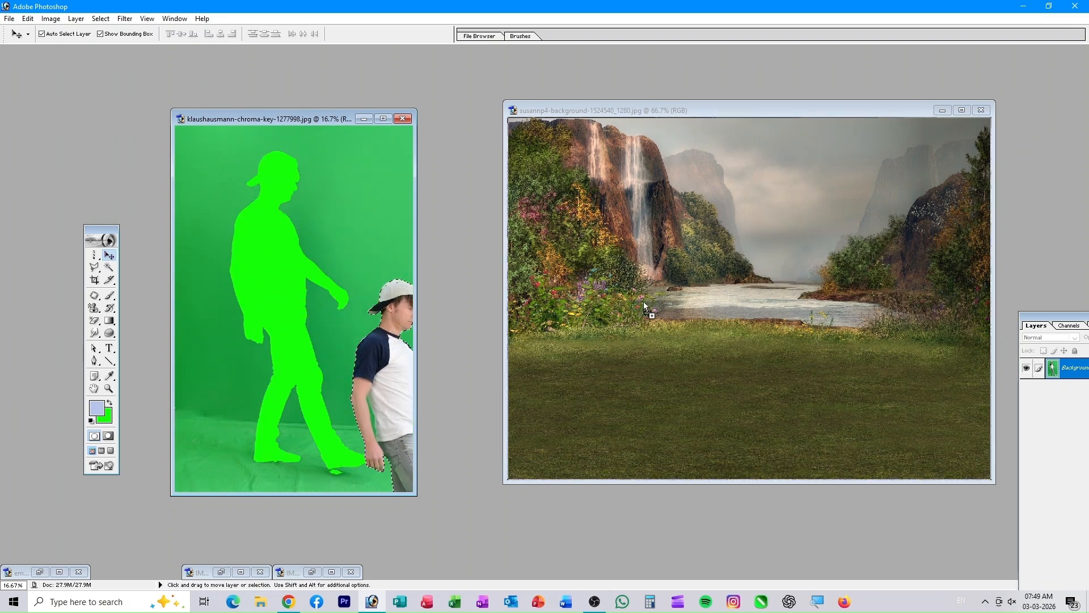
drag(670, 277, 661, 439)
key(ctrl+z)
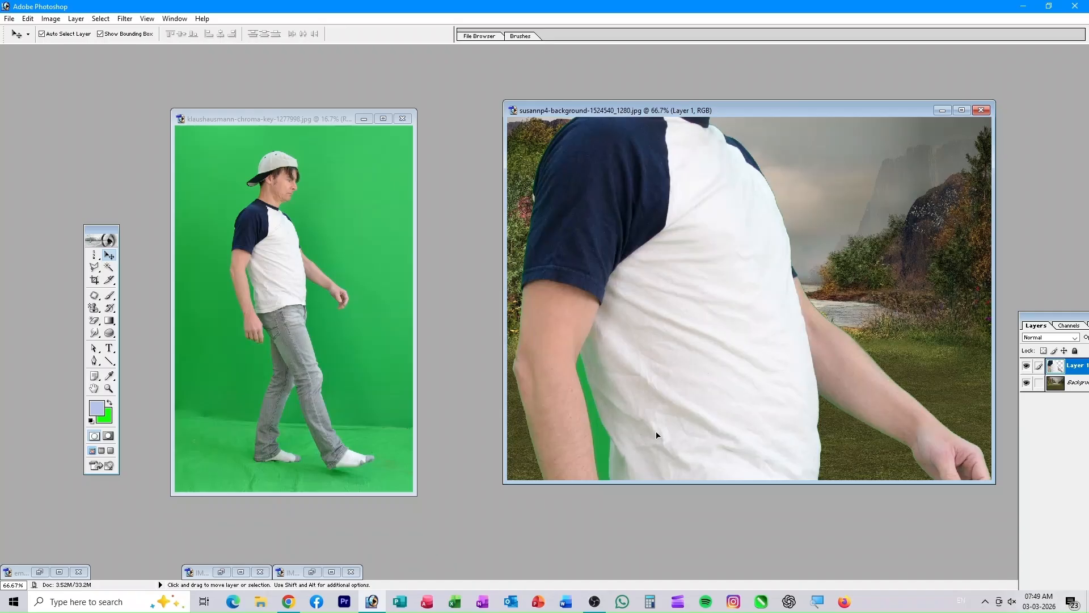
key(ctrl+alt+z)
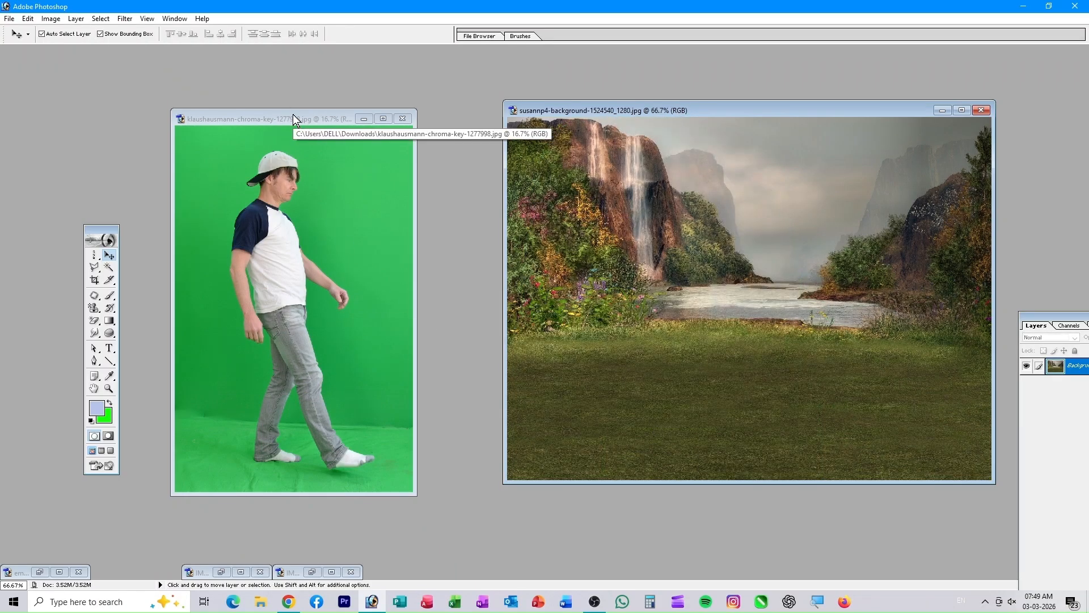
- Reselect the green backdrop with the Magic Wand and invert the selection to isolate the man
click(294, 115)
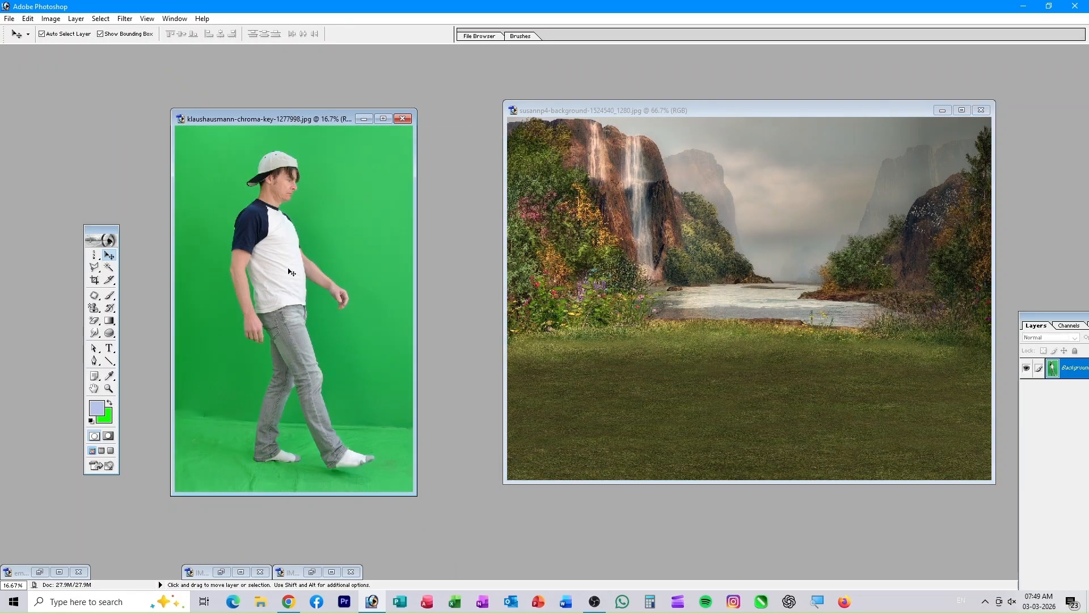
click(110, 268)
text(110)
click(357, 180)
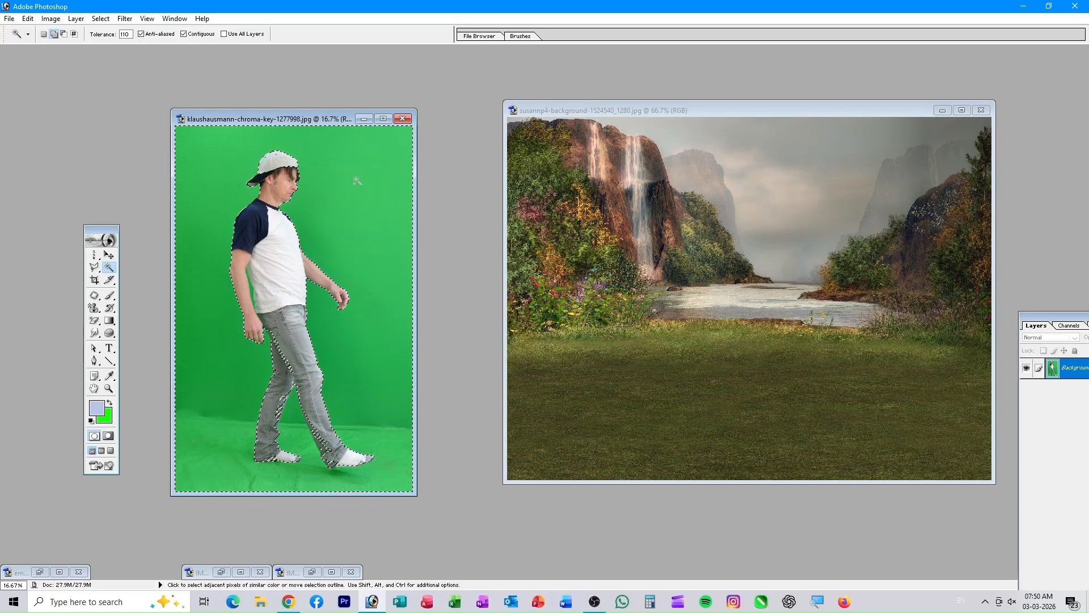
key(v)
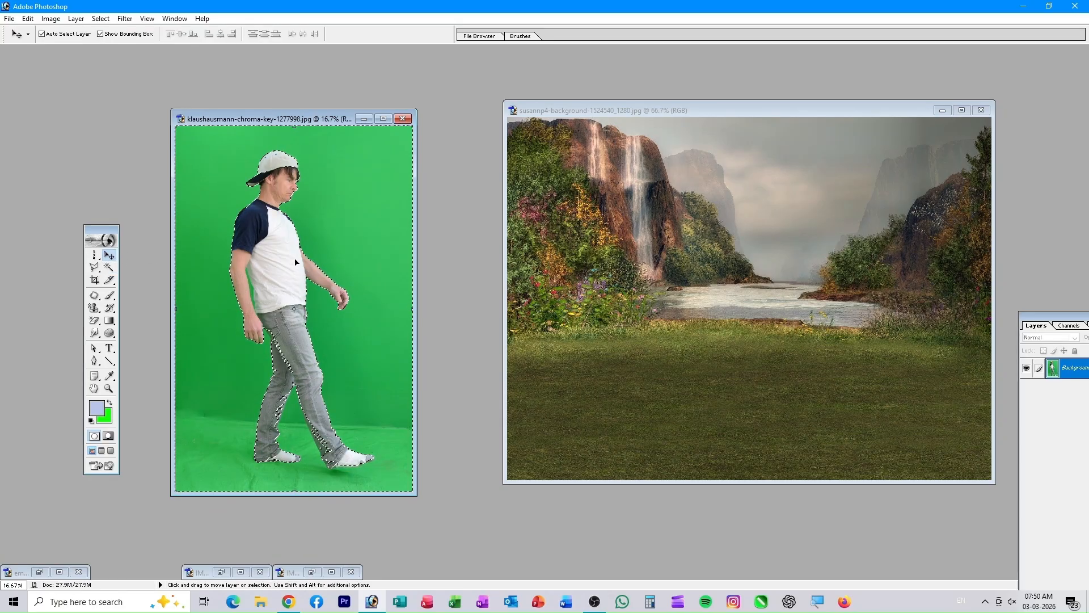
click(94, 20)
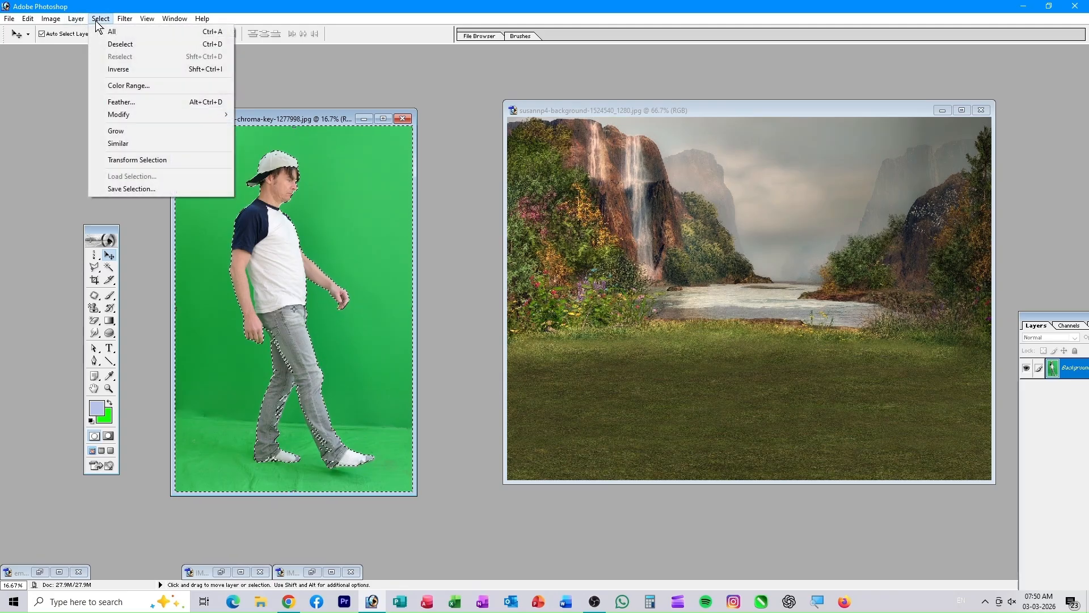
click(131, 70)
- Drag the selected man into the waterfall landscape as Layer 1 and move him into place
drag(279, 246, 730, 315)
drag(720, 275, 719, 461)
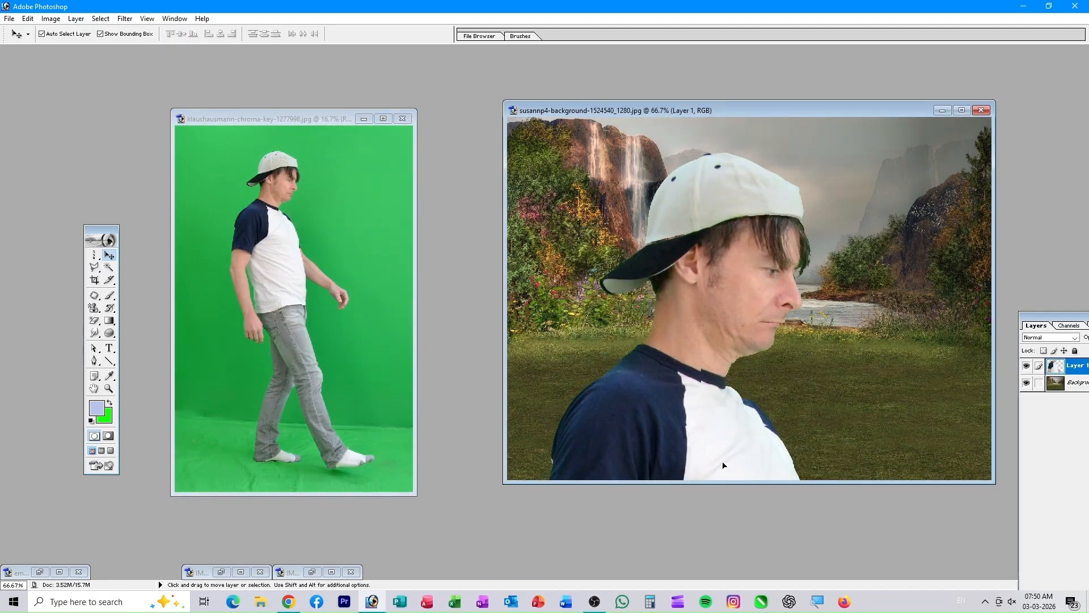
drag(726, 294, 754, 108)
key(ctrl+z)
drag(674, 422, 693, 269)
key(ctrl+minus)
key(ctrl+minus)
key(ctrl+minus)
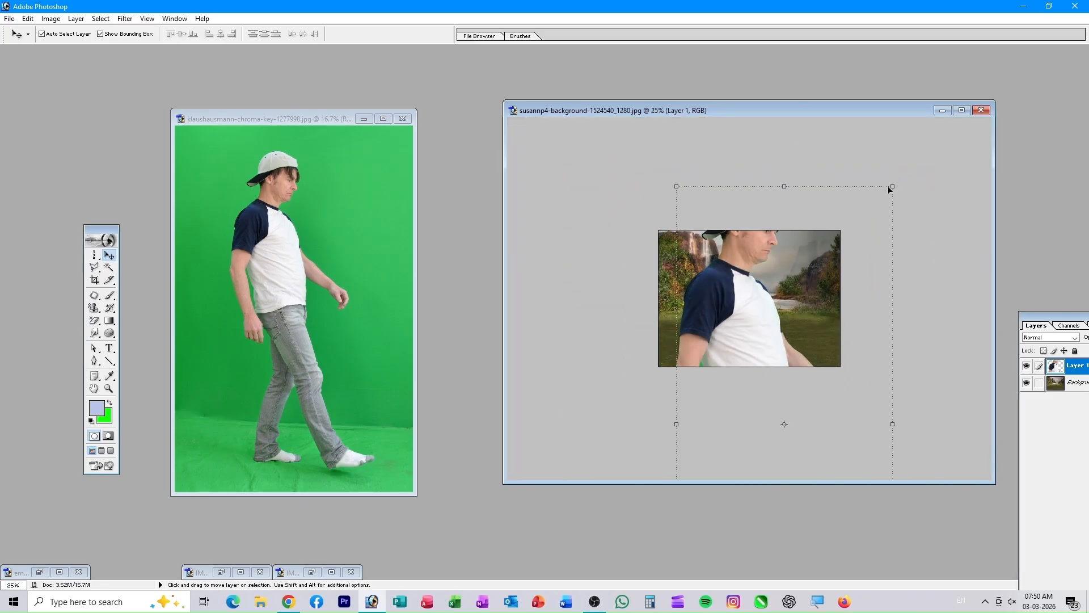
- Scale the man layer down to 24.6% so he stands full-length on the grass
drag(896, 188, 780, 386)
drag(750, 427, 763, 290)
drag(823, 260, 775, 310)
drag(720, 455, 749, 379)
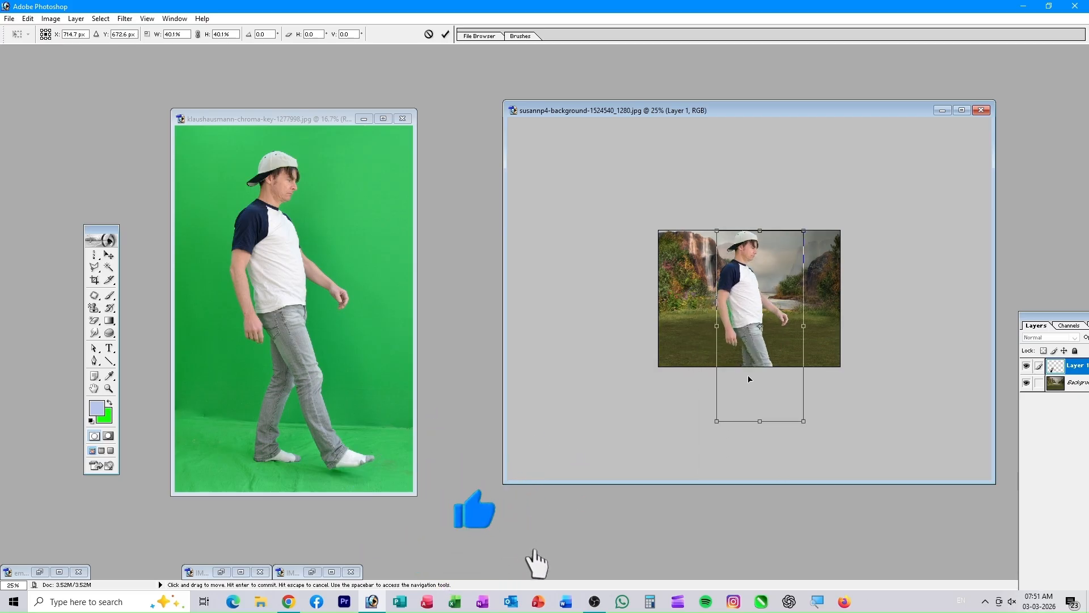
mouse_move(803, 231)
mouse_down()
mouse_move(750, 319)
mouse_move(752, 284)
mouse_move(796, 244)
mouse_up()
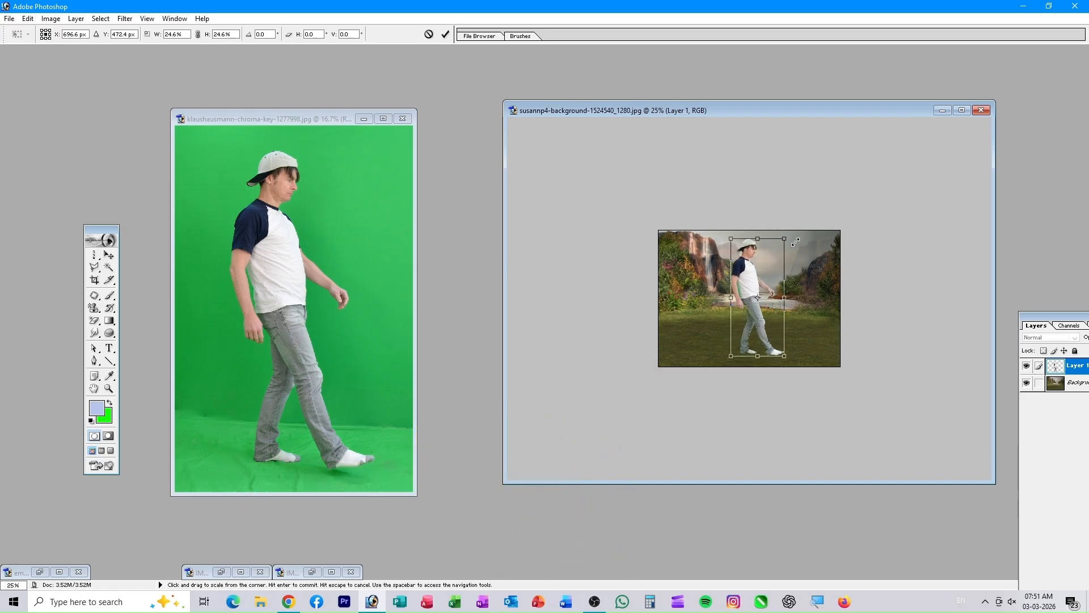
click(446, 36)
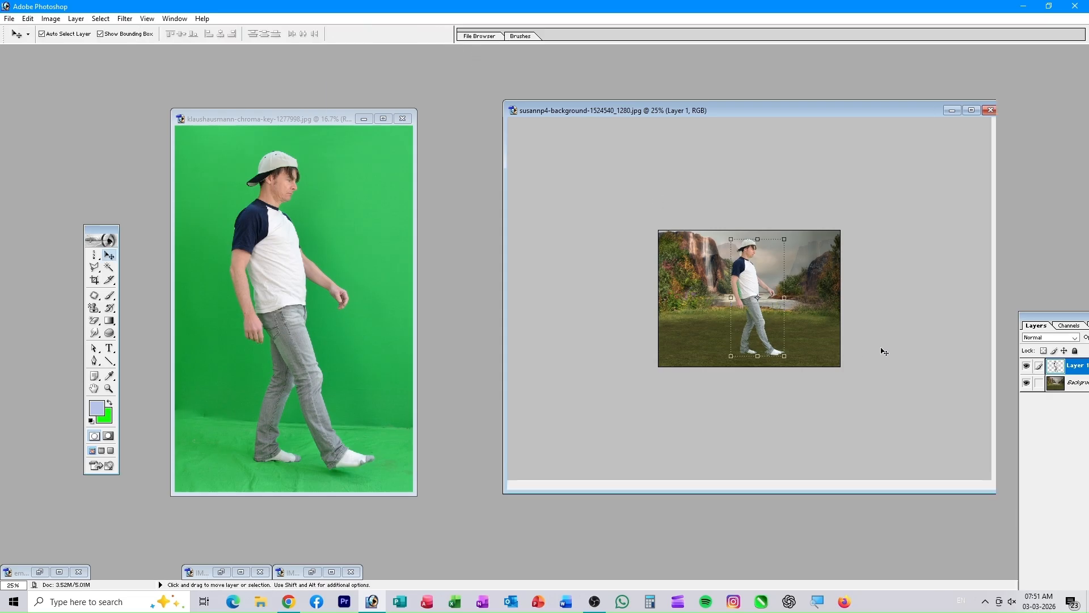
key(ctrl+0)
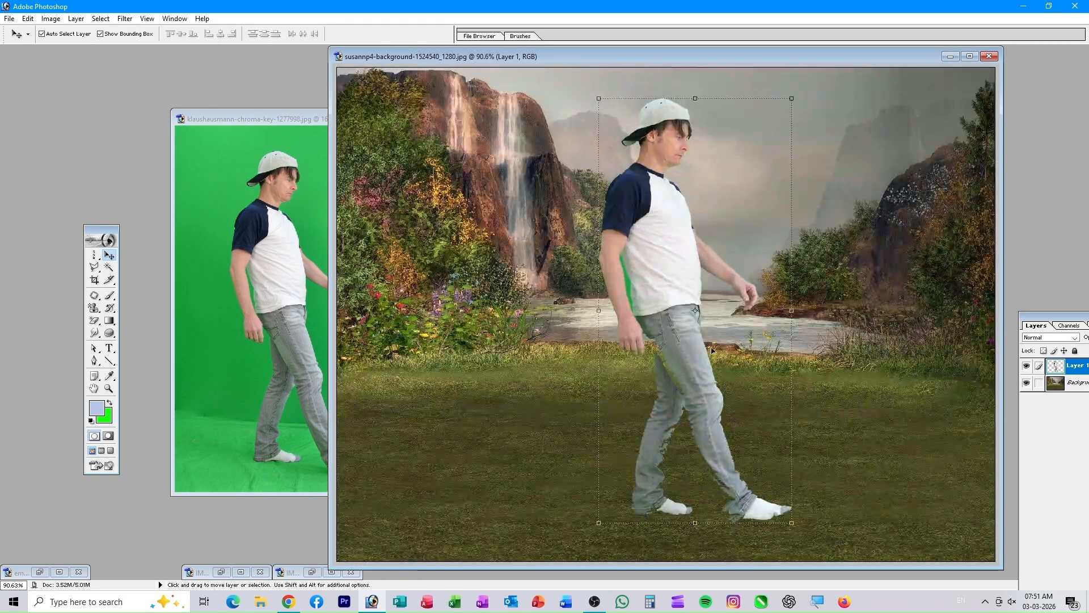
- Nudge the man slightly into position and clear the selection
mouse_move(668, 314)
mouse_down()
mouse_move(663, 330)
mouse_move(660, 299)
mouse_up()
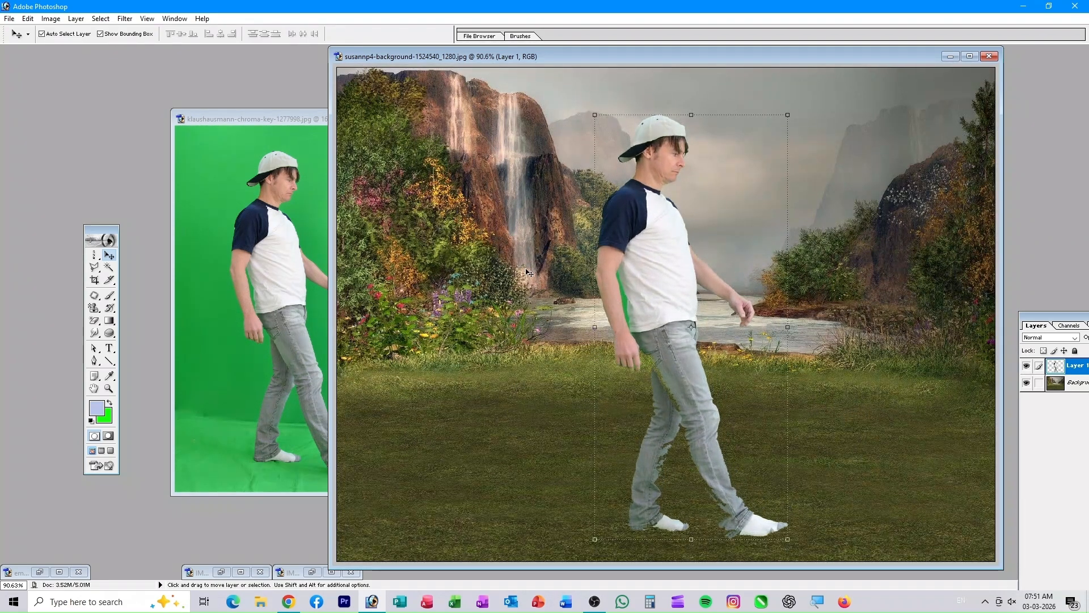
click(109, 268)
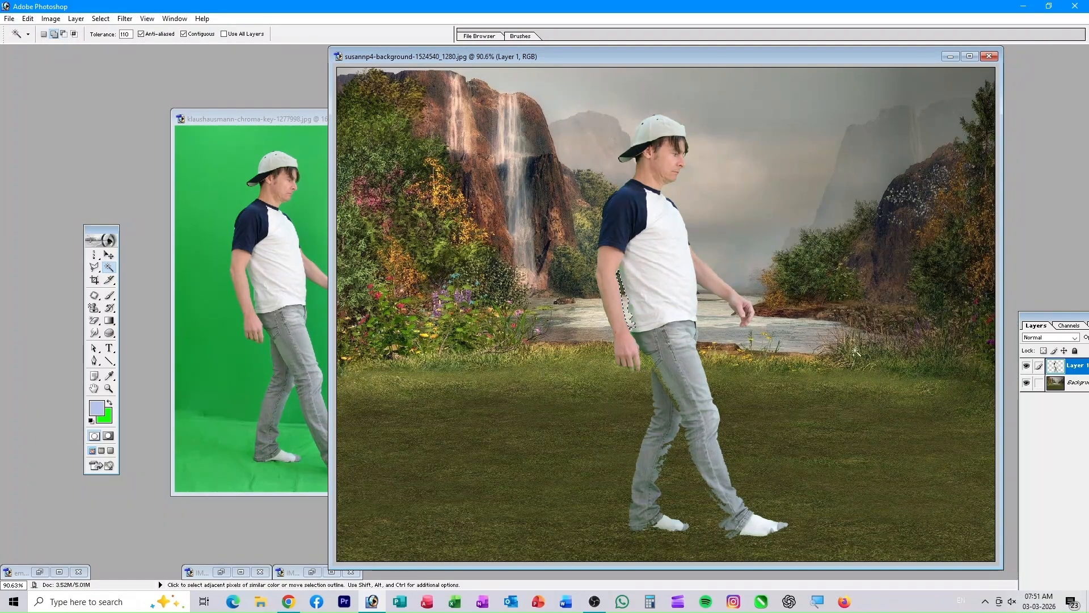
key(ctrl+d)
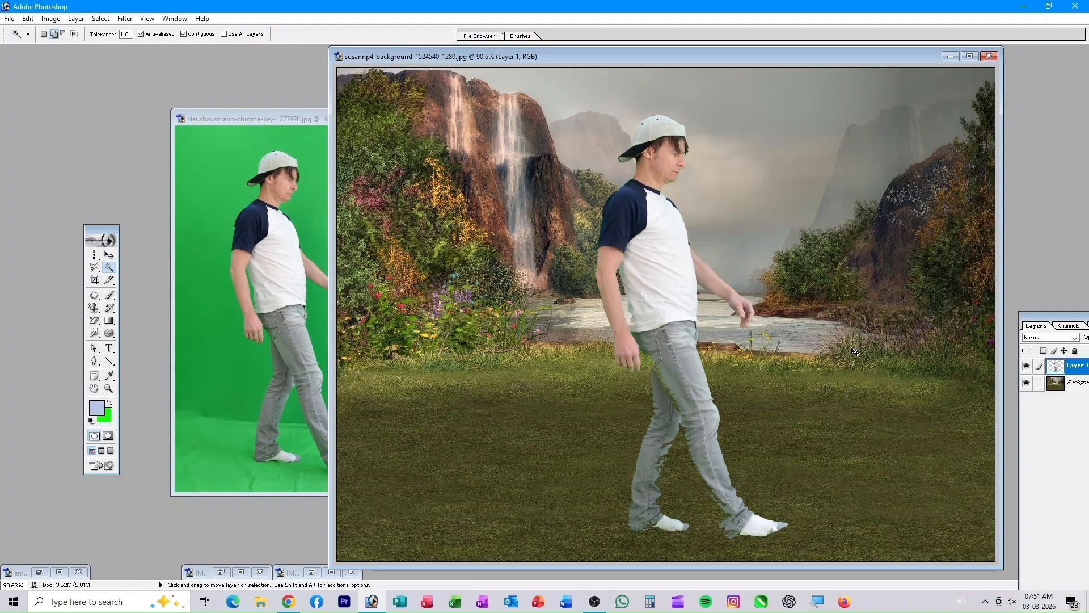
key(ctrl+0)
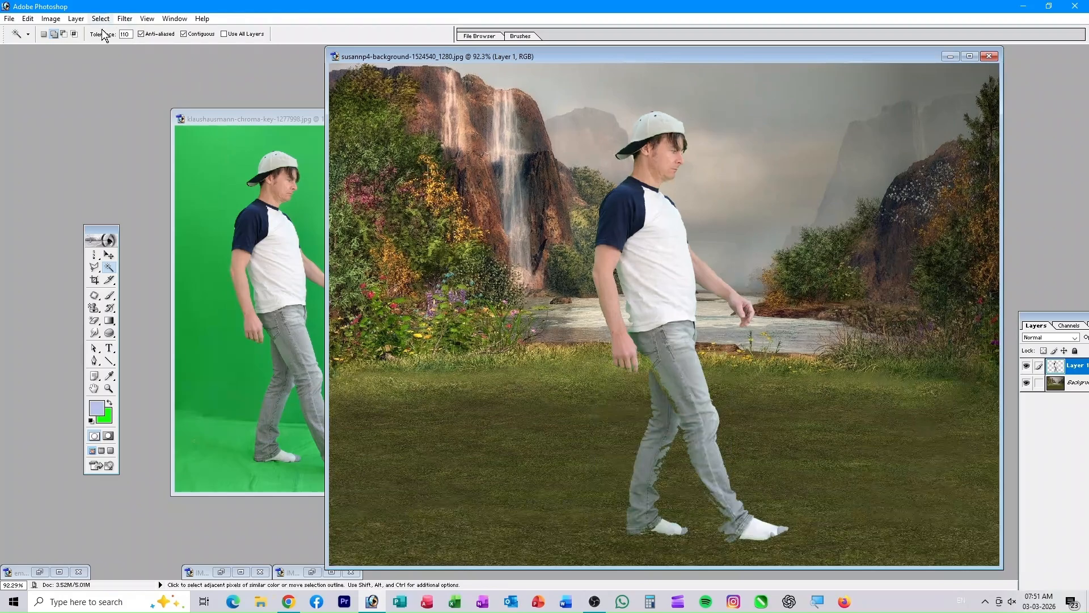
- Crop the composite to a tall frame around the man with the waterfall at left
click(98, 279)
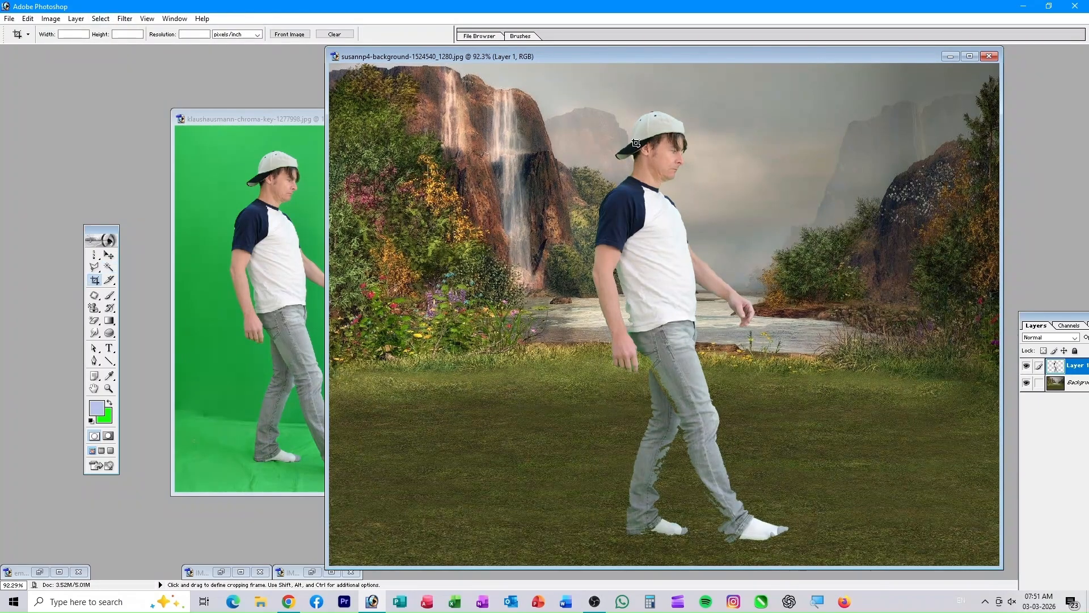
drag(487, 93, 849, 555)
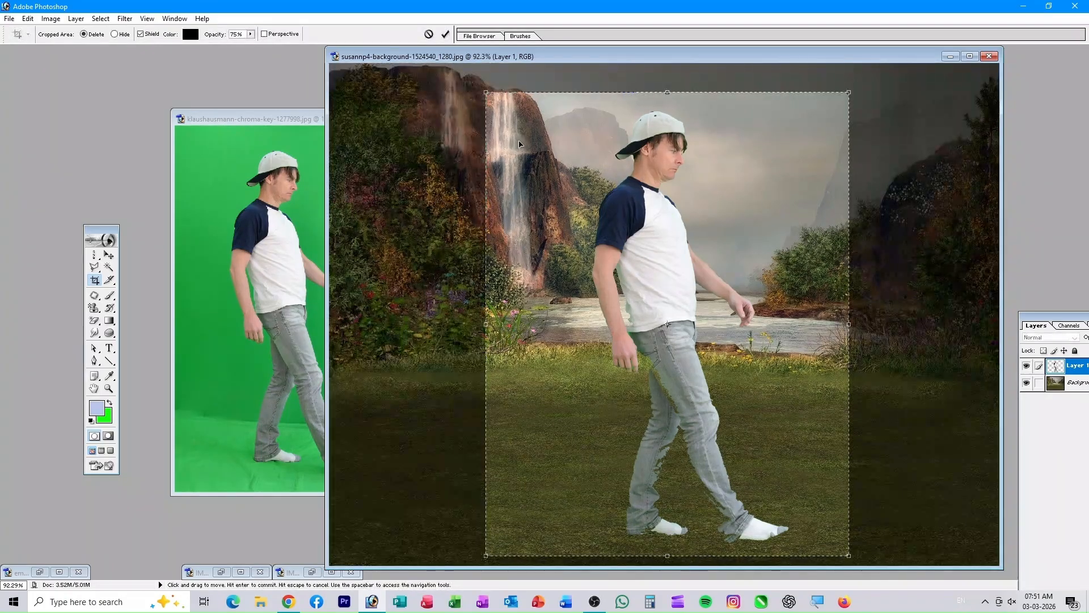
key(Return)
drag(482, 53, 739, 66)
drag(297, 123, 291, 90)
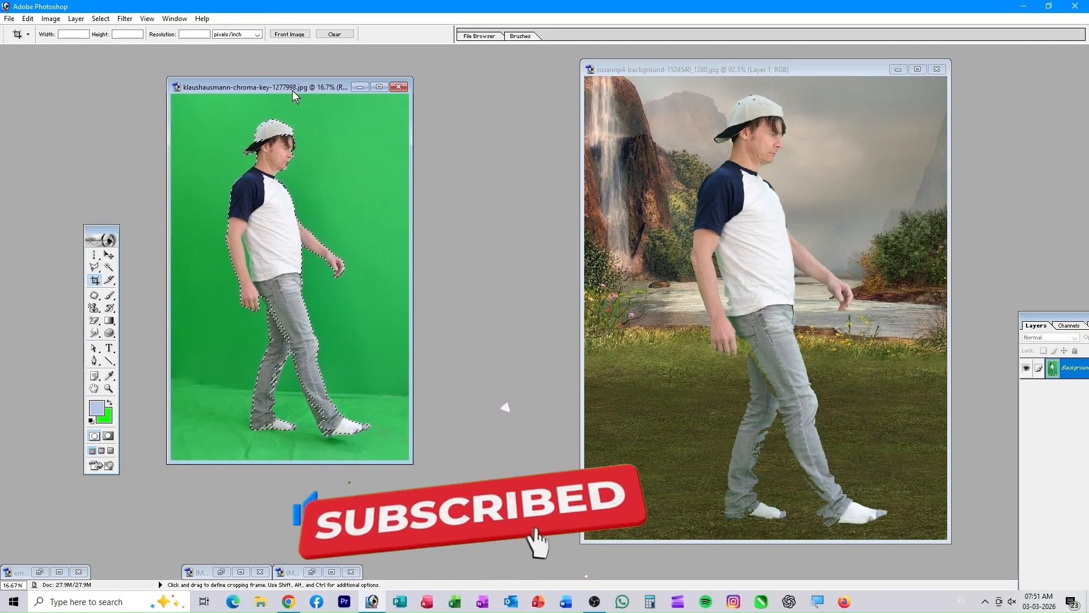
- Bring up the minimized wall photo, then launch Adobe Photoshop 7.0 from the taskbar
click(313, 572)
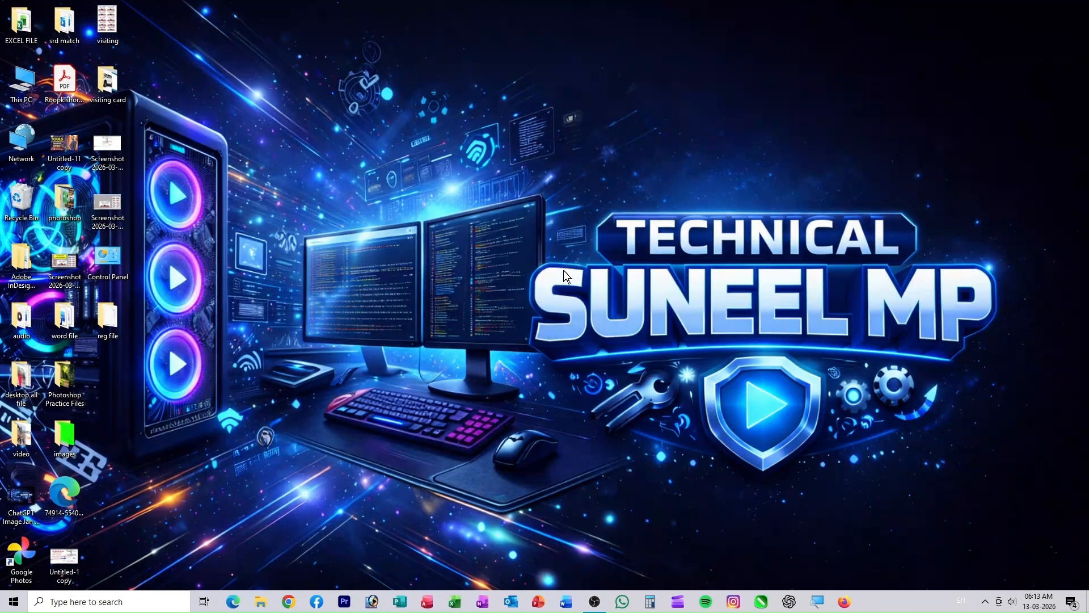
click(371, 602)
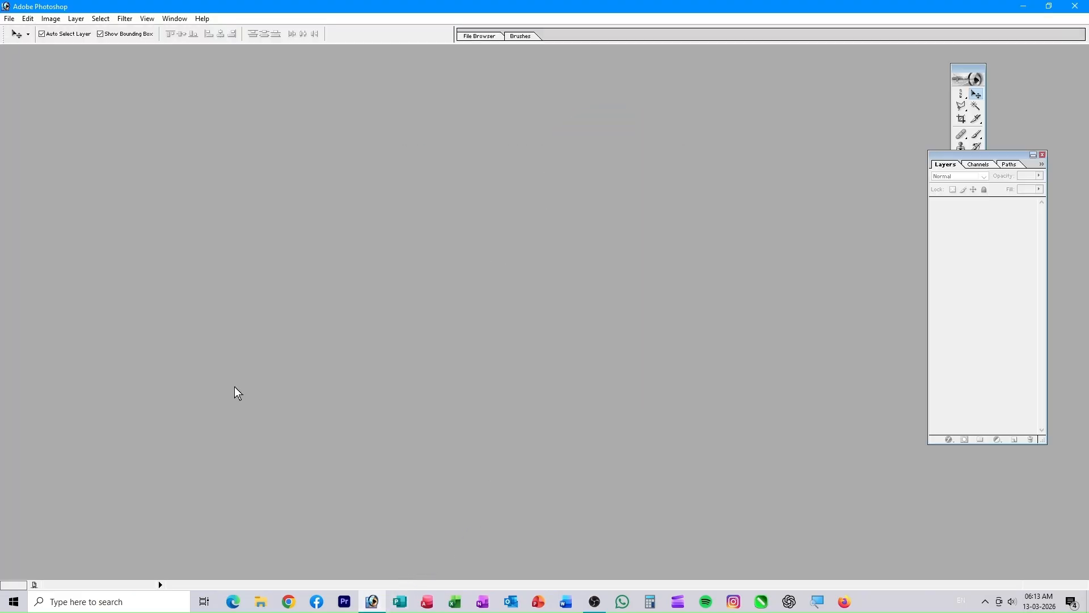
- Open the boy's portrait, awab-husameldin-BUU0BP6TNic-unsplash.jpg
key(ctrl+o)
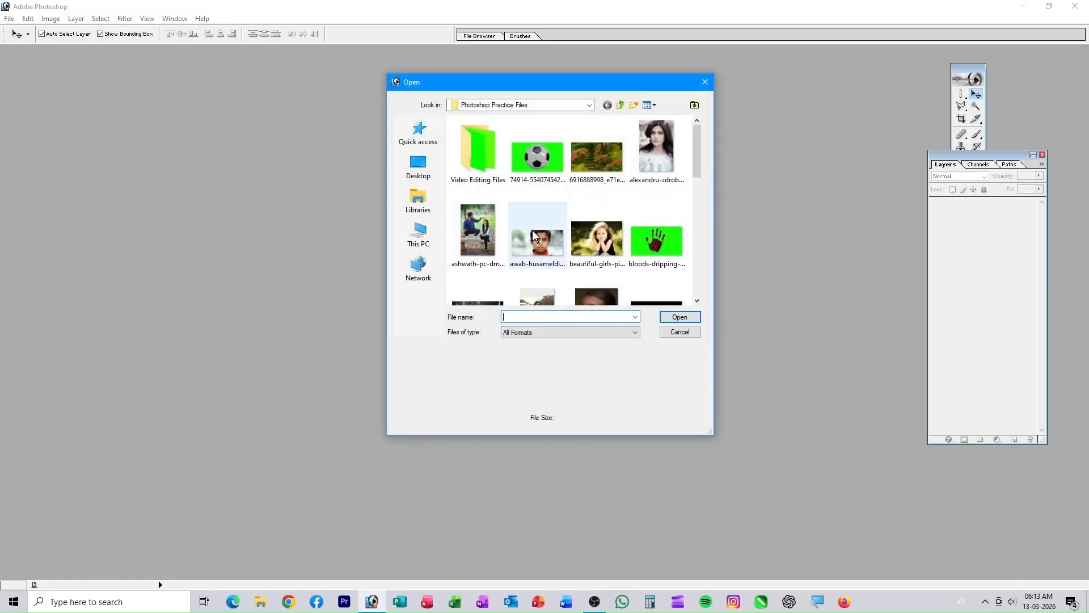
click(532, 230)
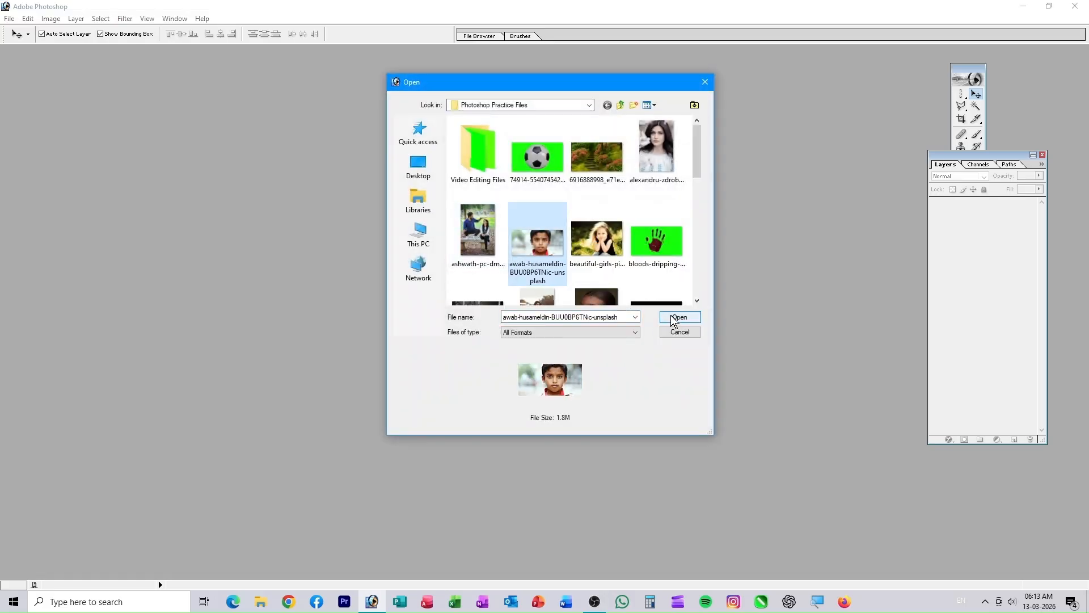
click(670, 315)
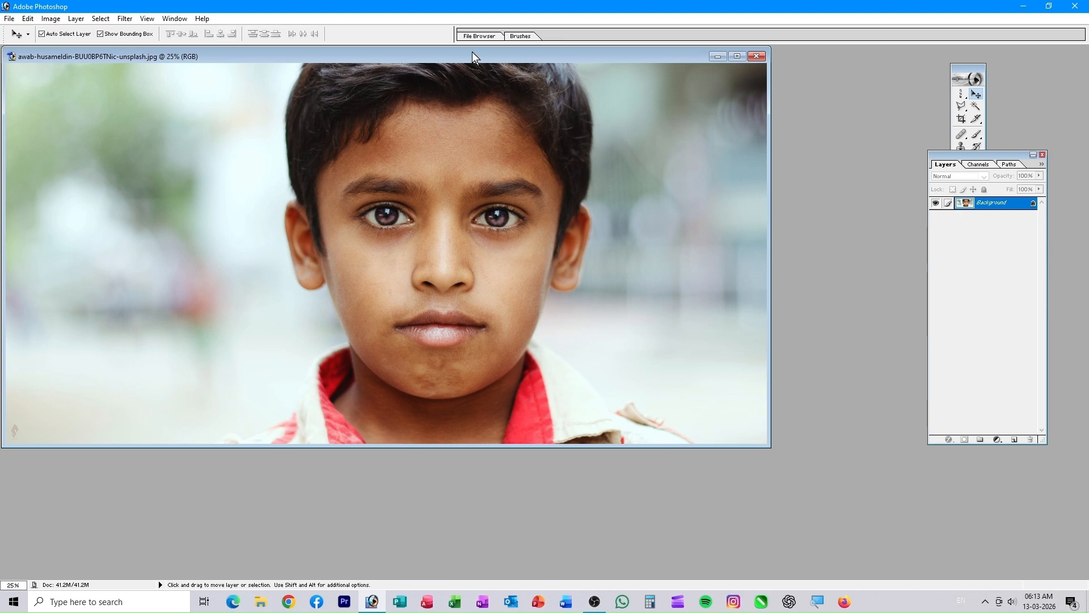
- Reposition the portrait window and zoom in close on the boy's lips
drag(469, 51, 502, 133)
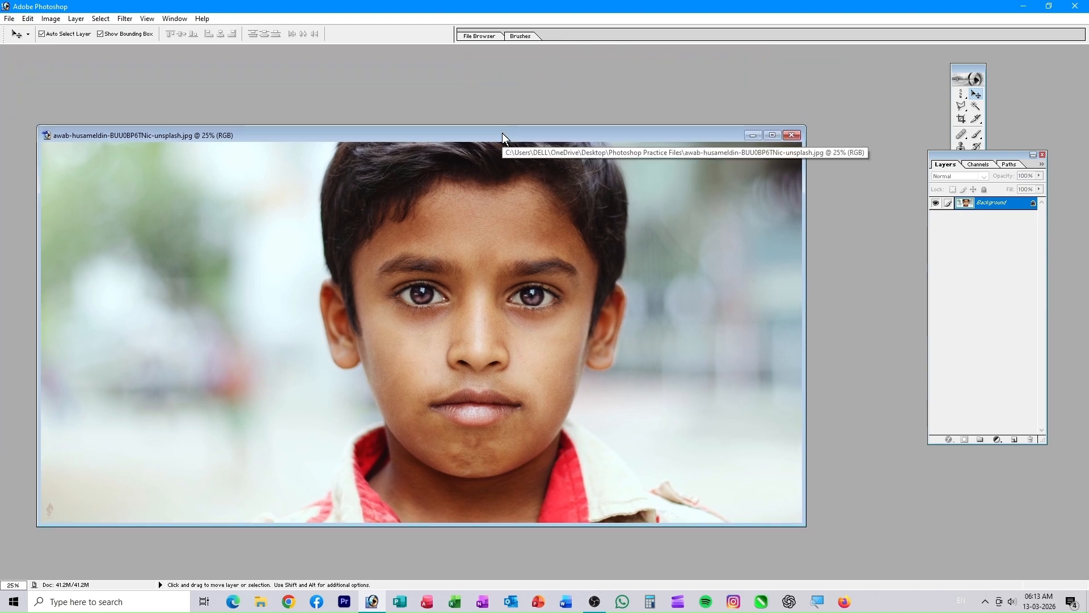
key(ctrl+plus)
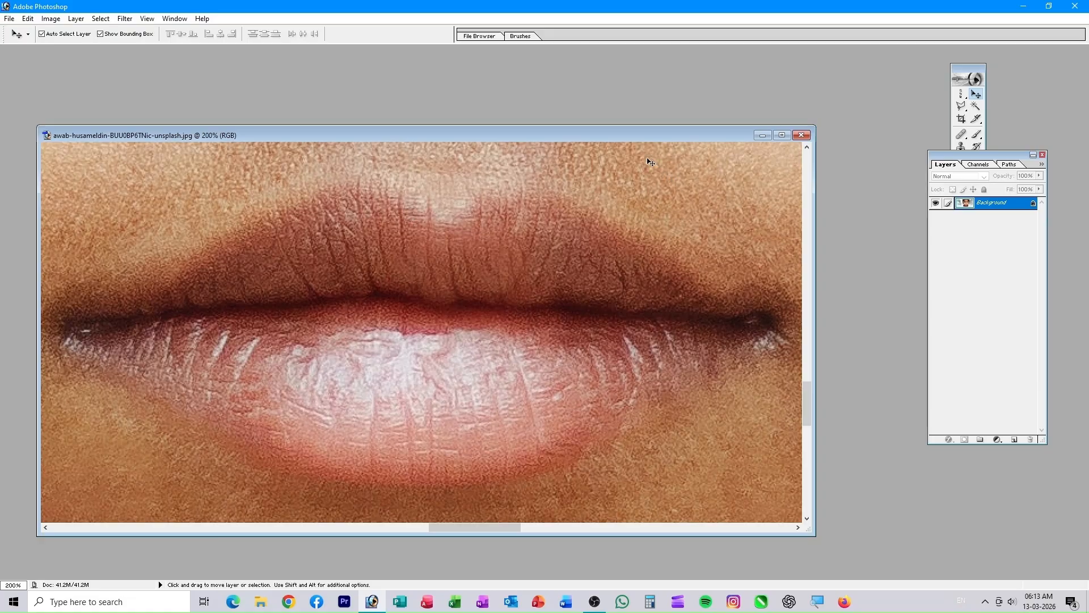
drag(963, 69, 866, 92)
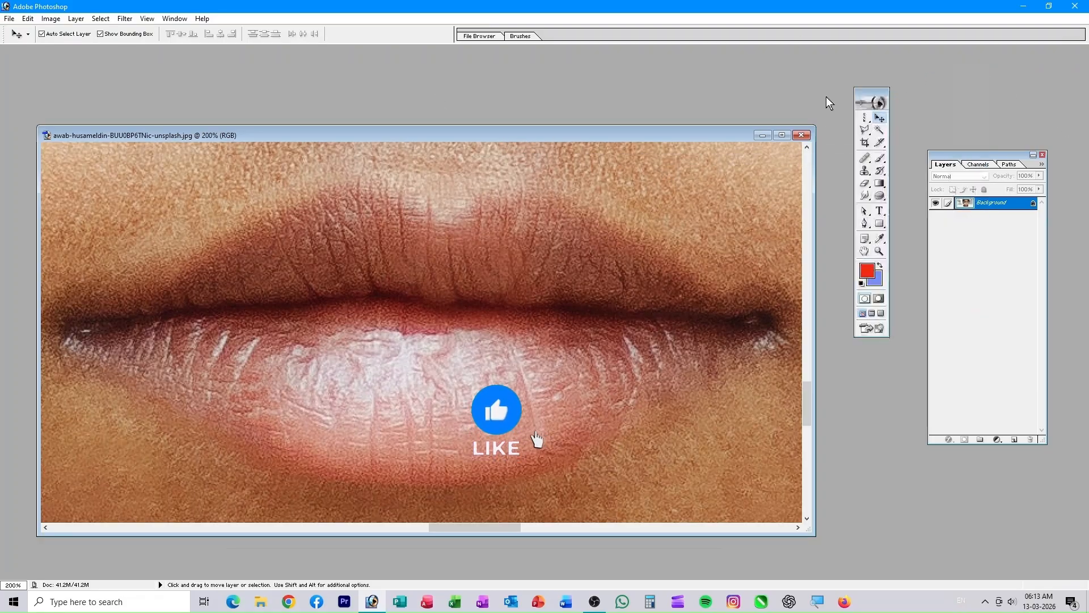
click(175, 18)
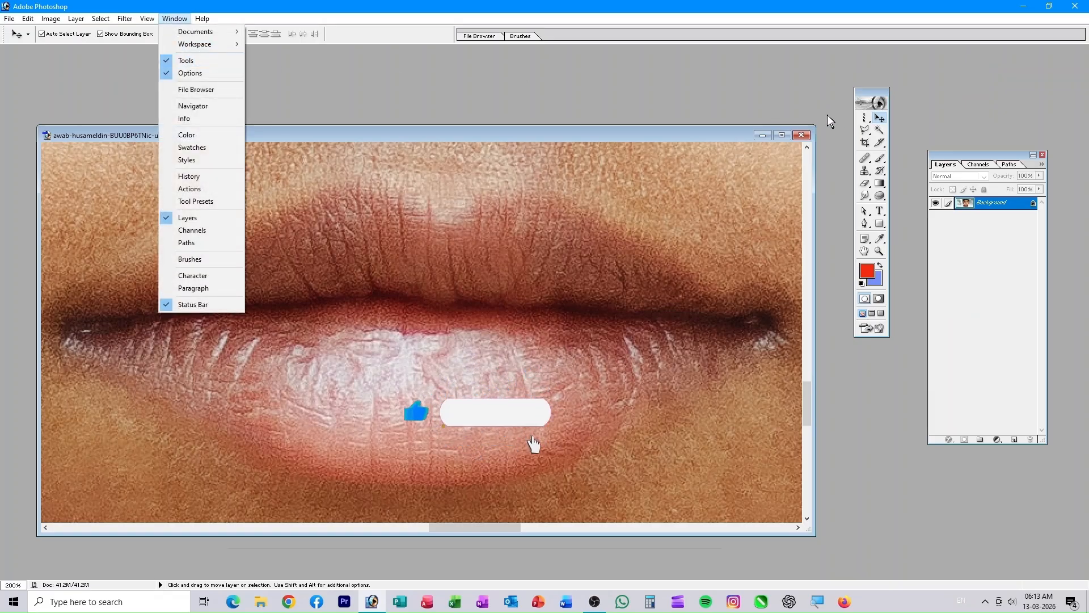
click(866, 131)
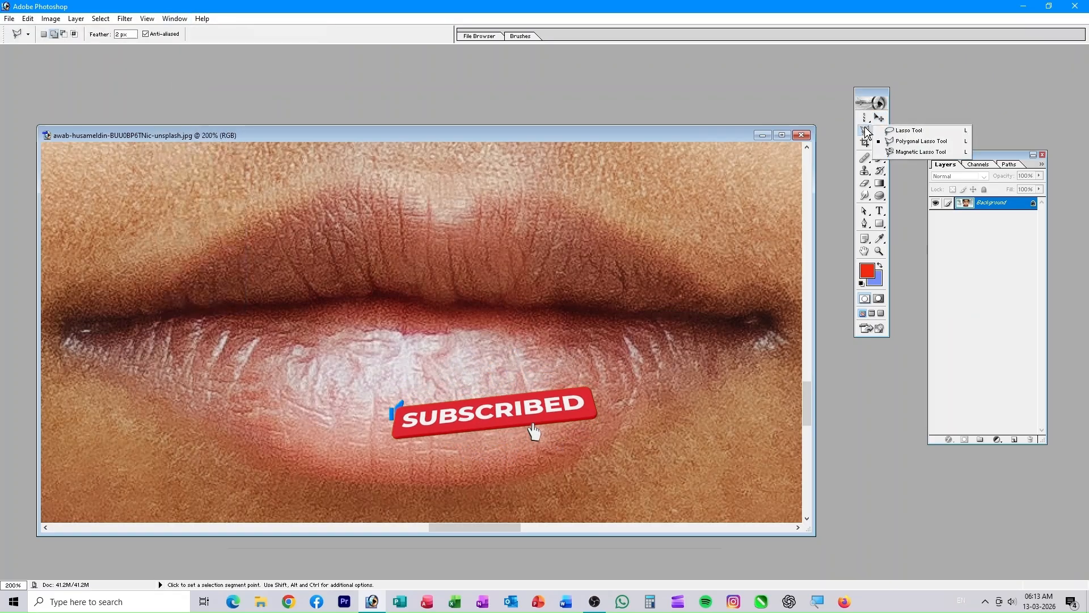
- Outline the boy's lips with the Polygonal Lasso
click(910, 141)
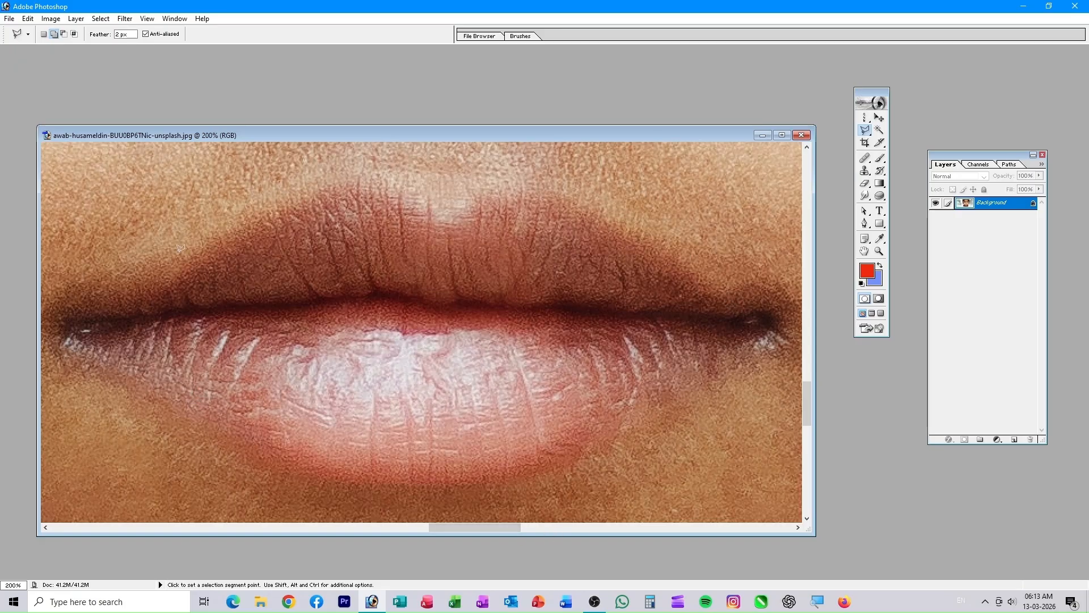
click(58, 309)
click(156, 296)
click(339, 185)
click(569, 207)
click(709, 290)
click(784, 309)
click(715, 383)
click(529, 471)
click(407, 485)
click(208, 431)
click(71, 346)
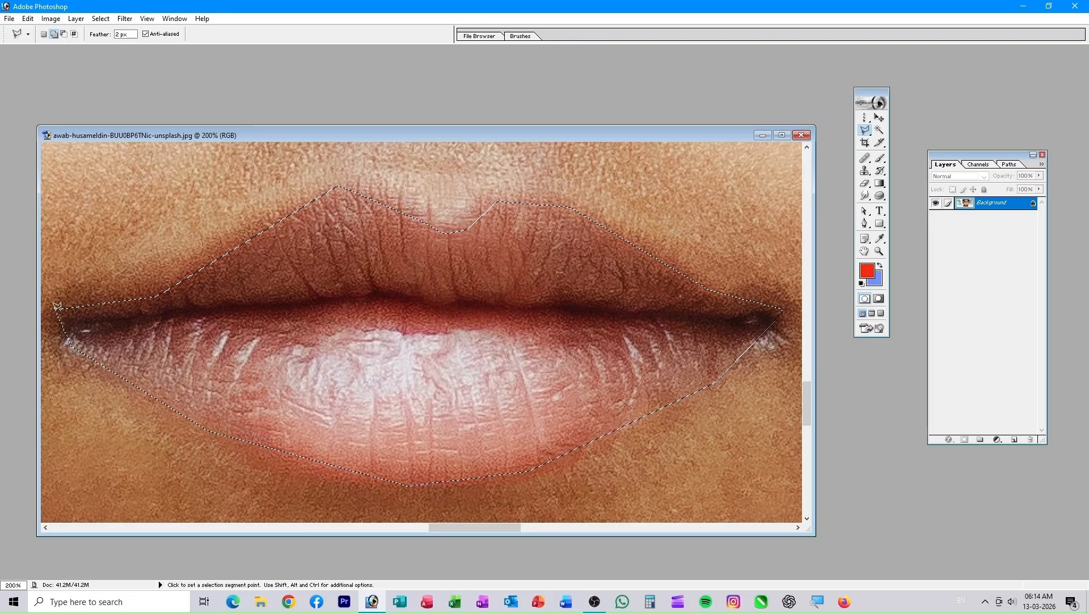
- Feather the lip selection by 10 pixels and add an empty Layer 1
right_click(443, 306)
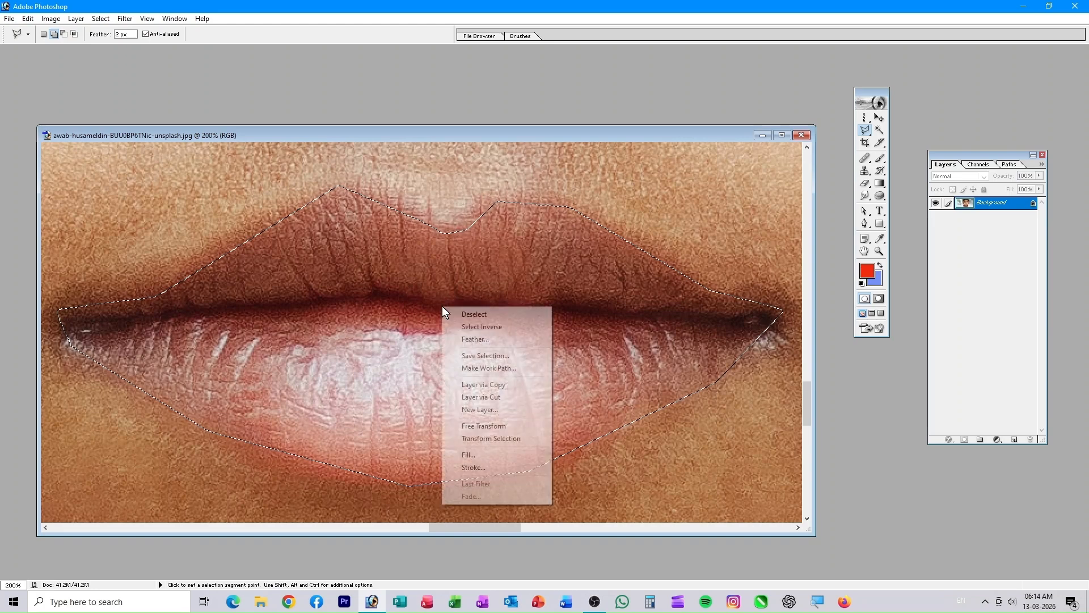
click(471, 340)
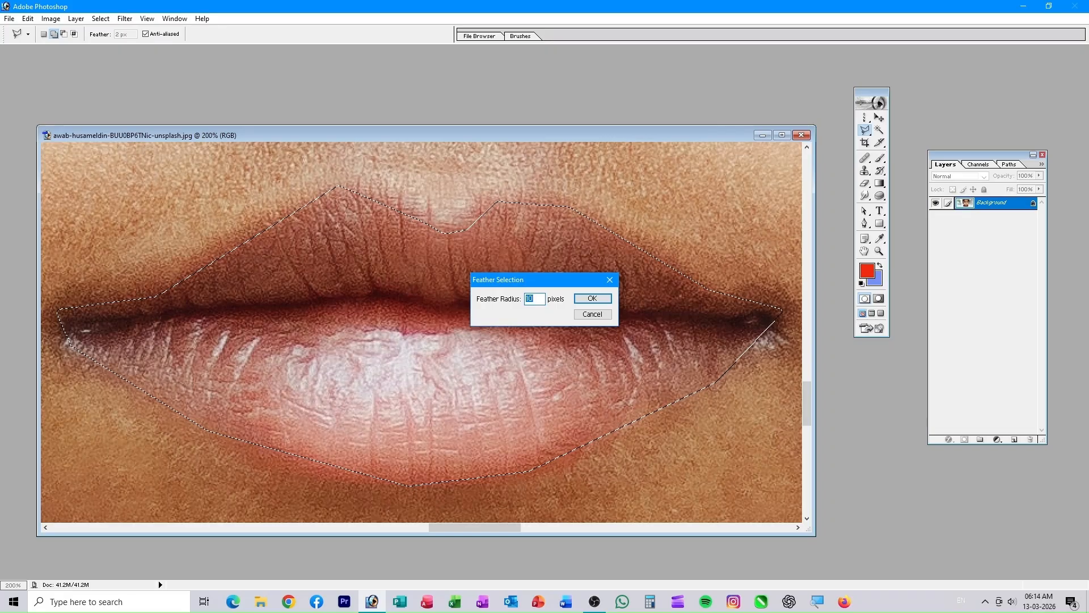
click(590, 299)
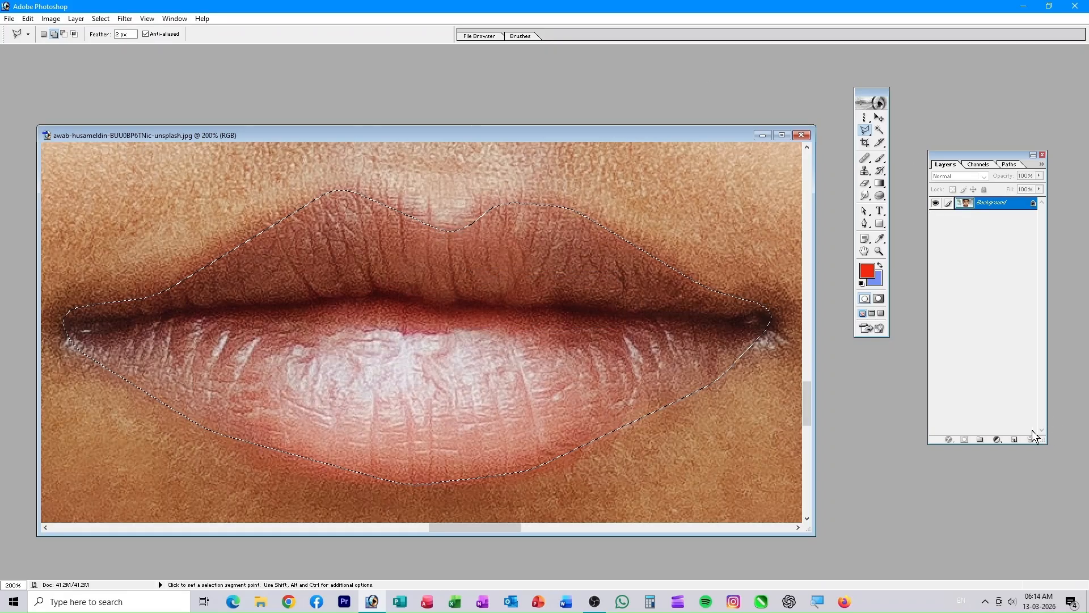
click(1015, 440)
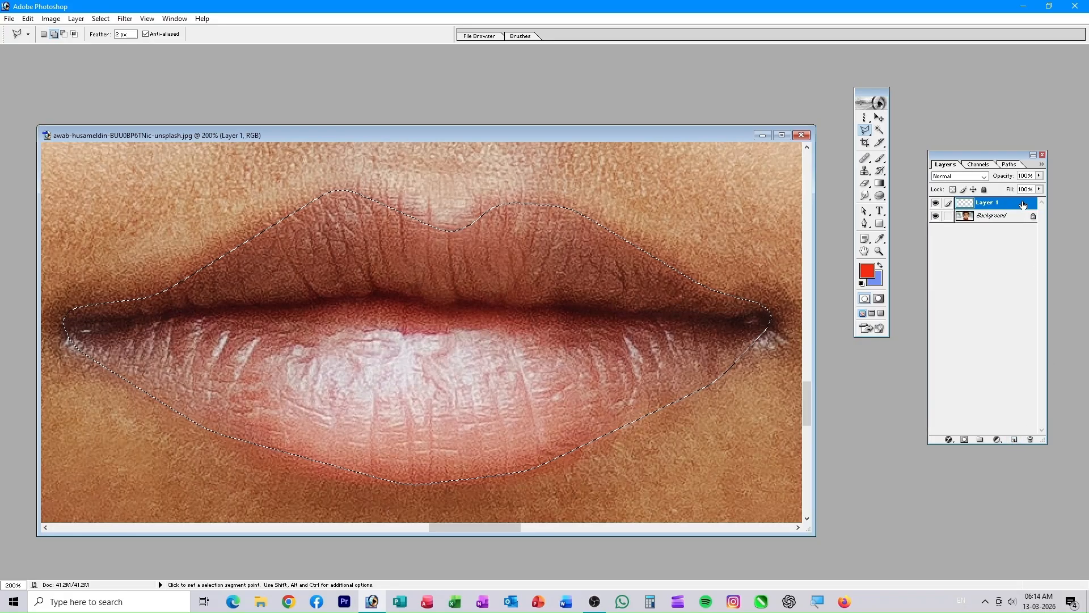
click(997, 441)
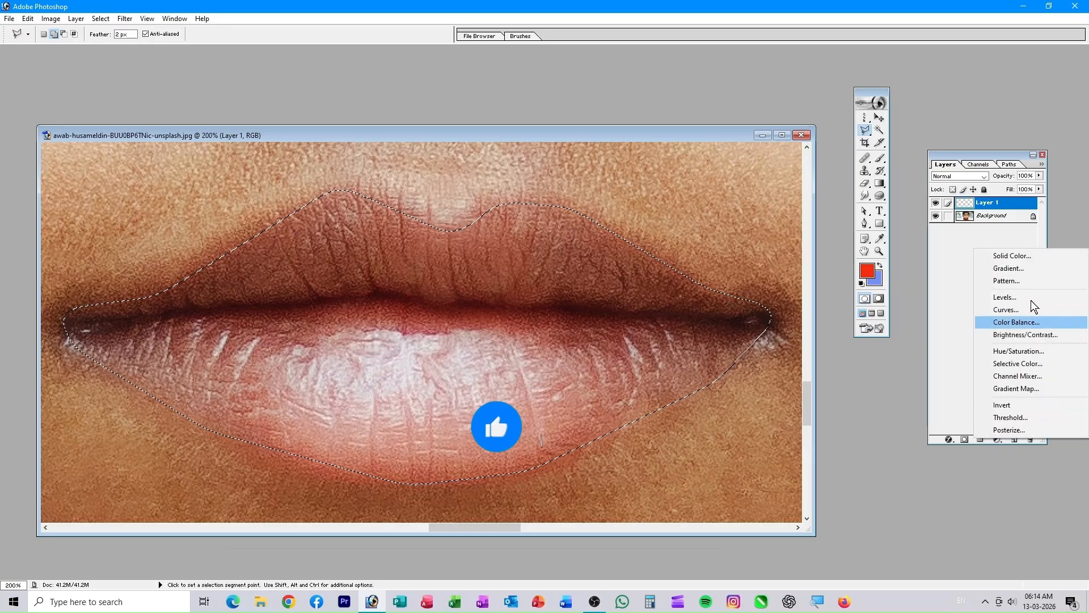
- Fill the lip selection with a red F31025 Solid Color layer and reset default colours
click(1027, 256)
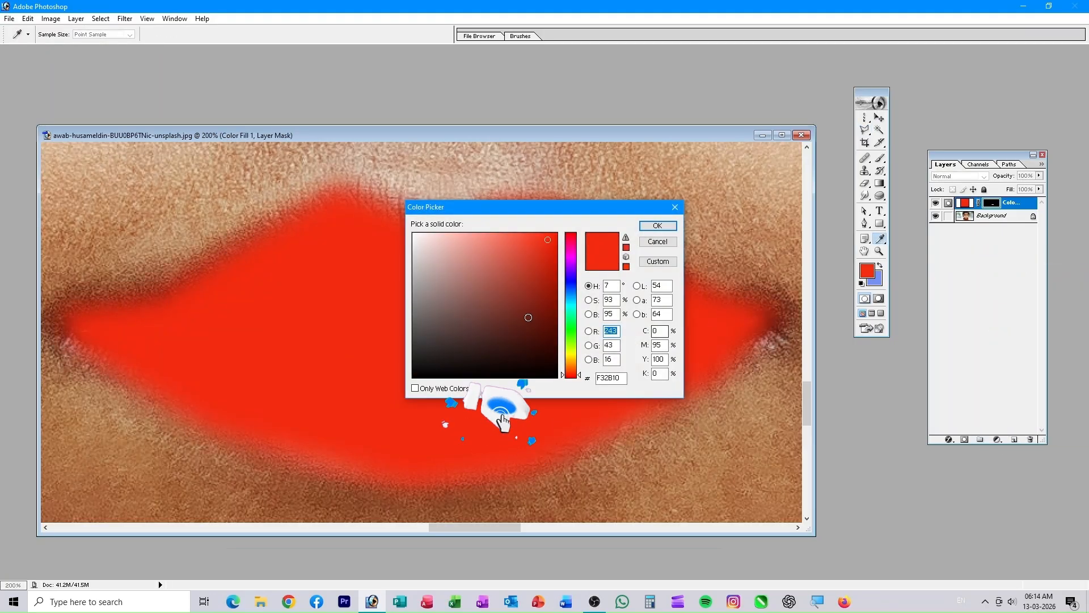
click(570, 253)
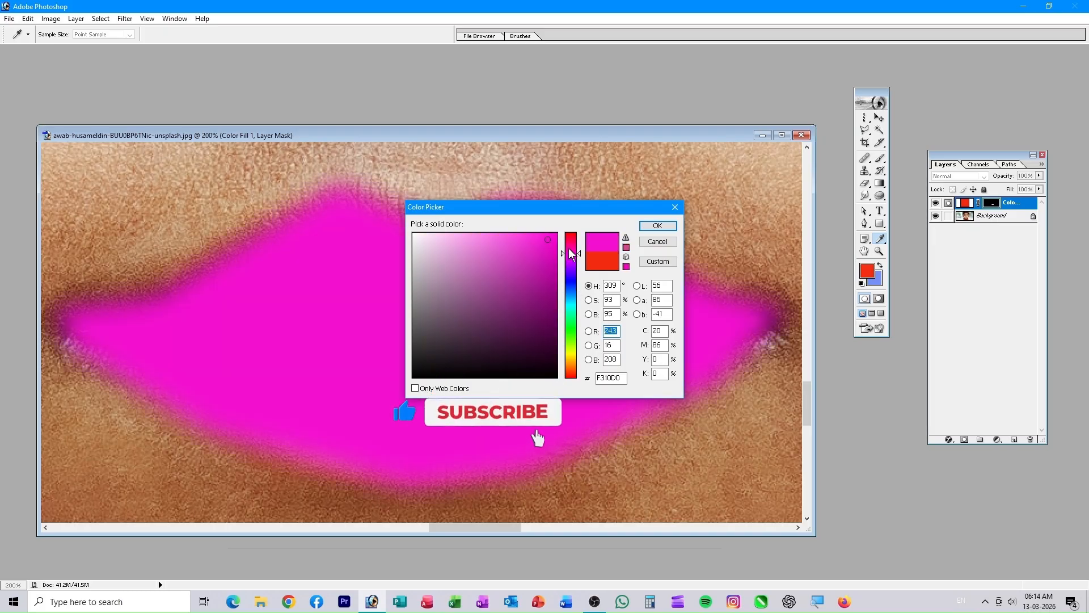
click(572, 236)
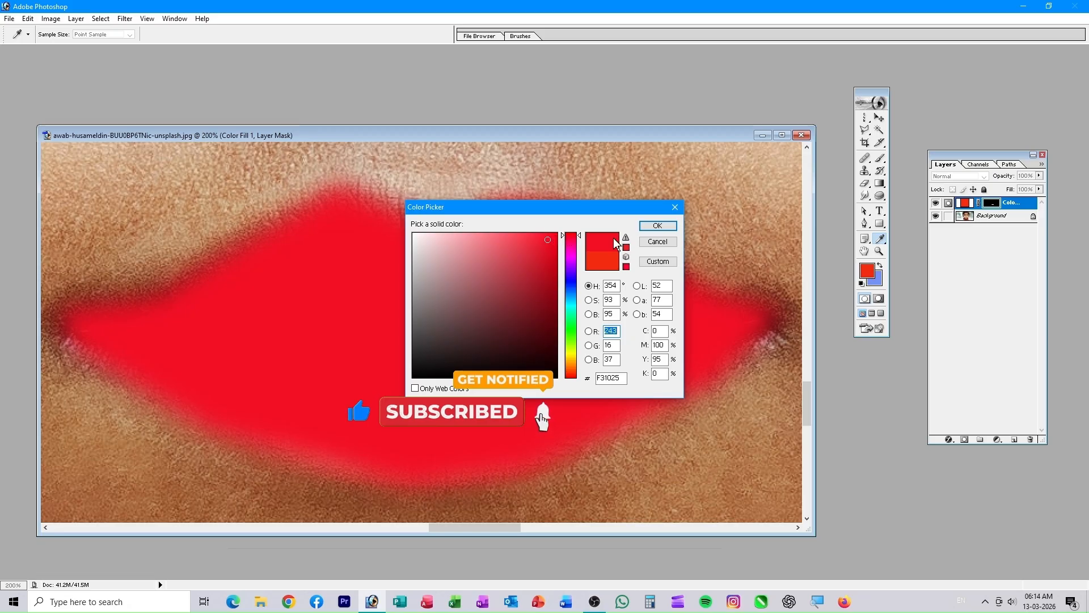
click(657, 226)
key(d)
key(l)
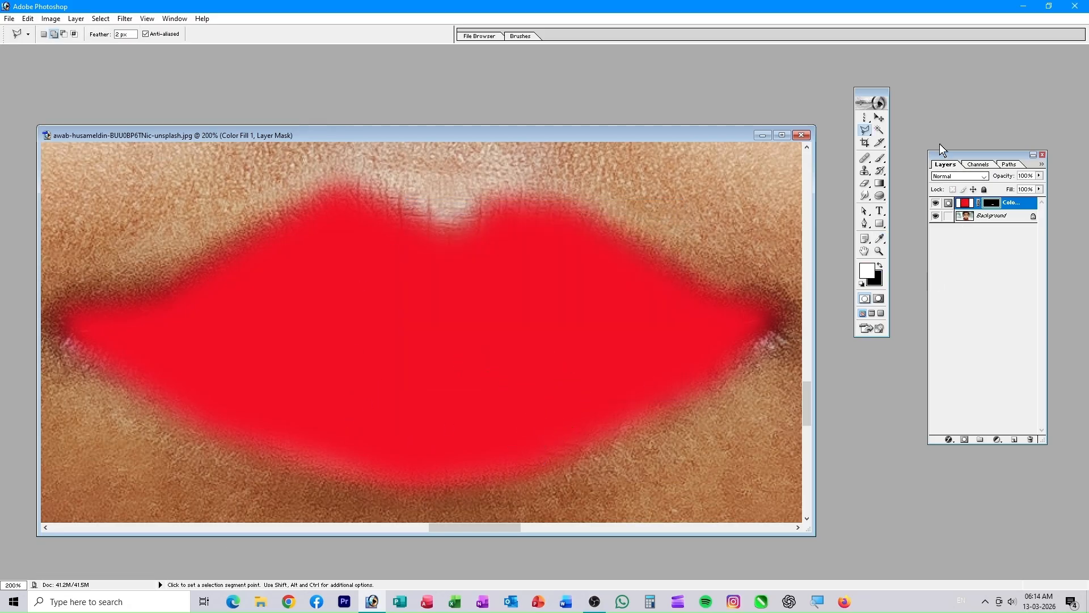
click(947, 176)
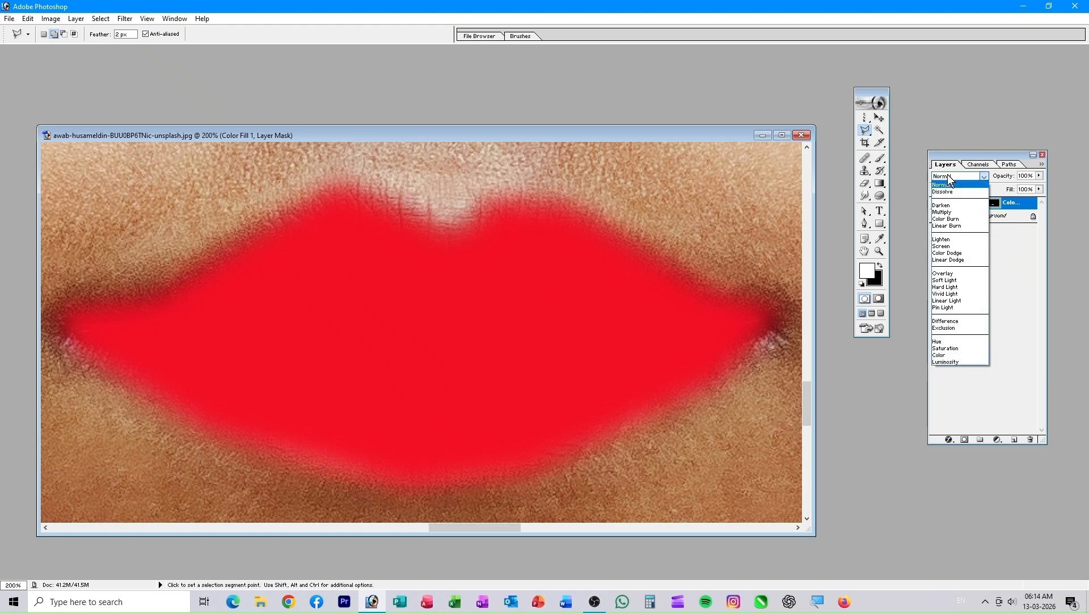
- Blend the red lip fill in Multiply, Blend If underlying 0–155, at 57% opacity
click(940, 212)
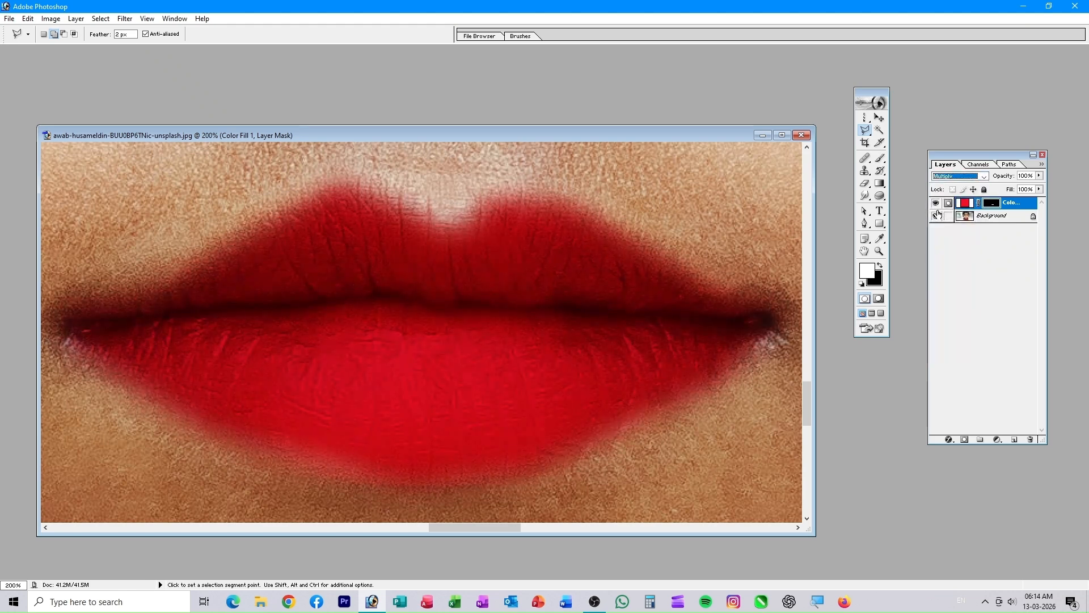
click(949, 440)
click(974, 452)
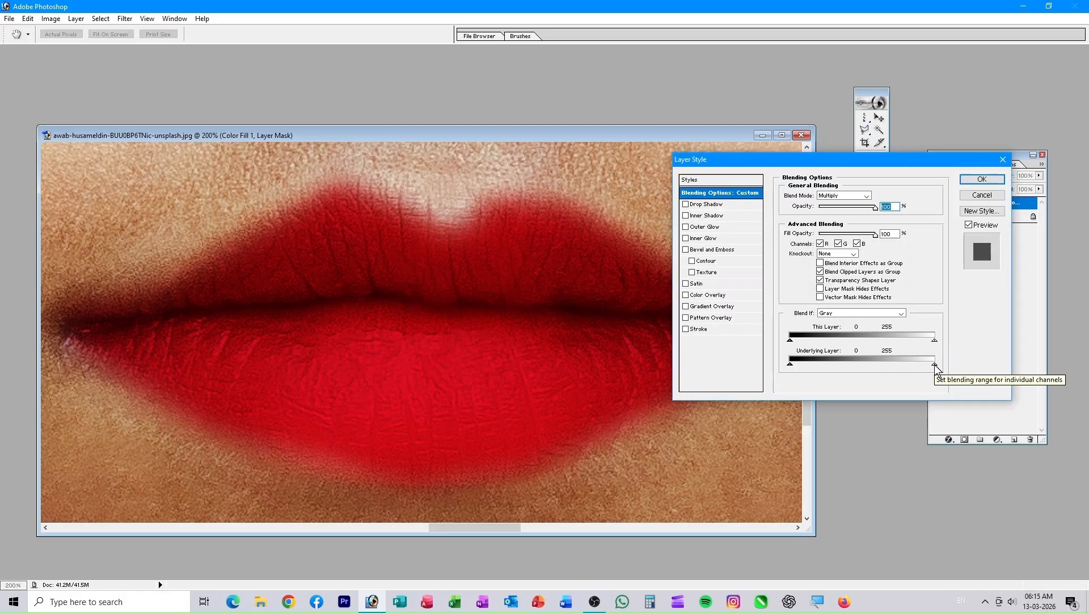
key(alt)
drag(933, 363, 870, 364)
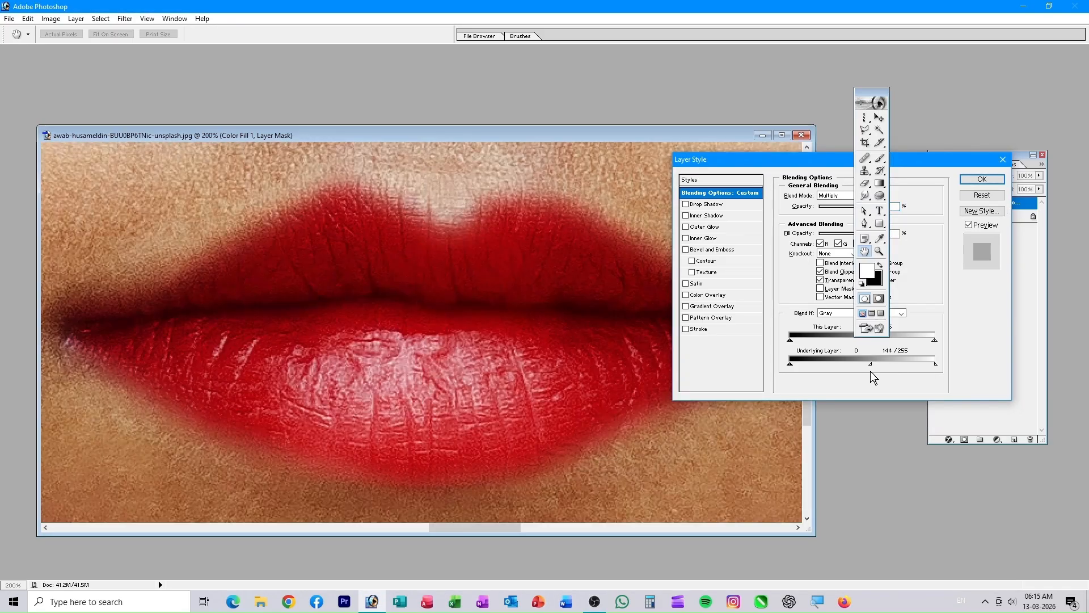
alt+click(870, 363)
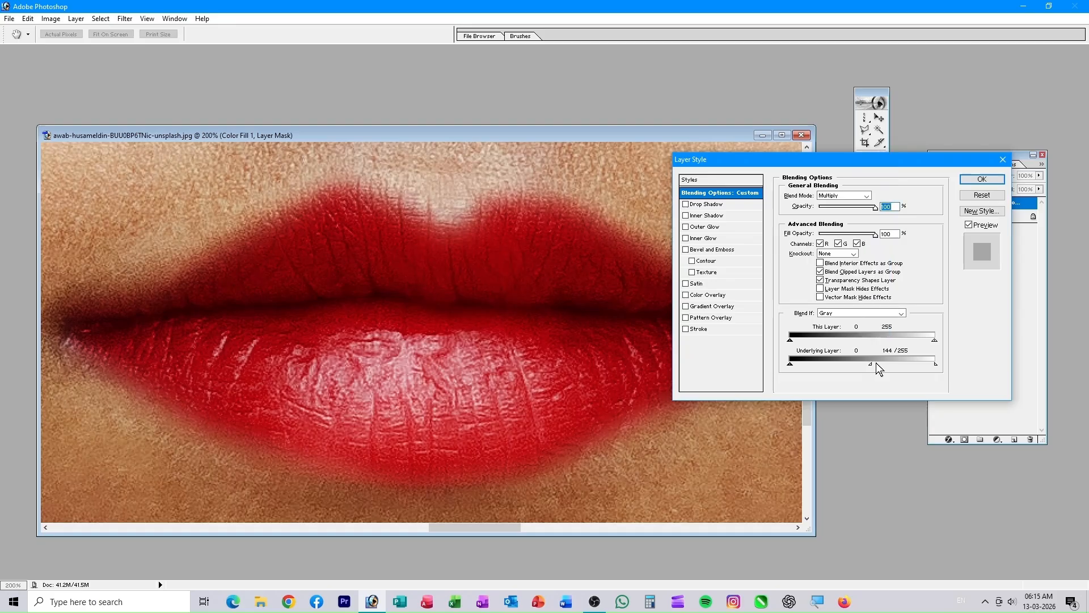
drag(871, 363, 877, 363)
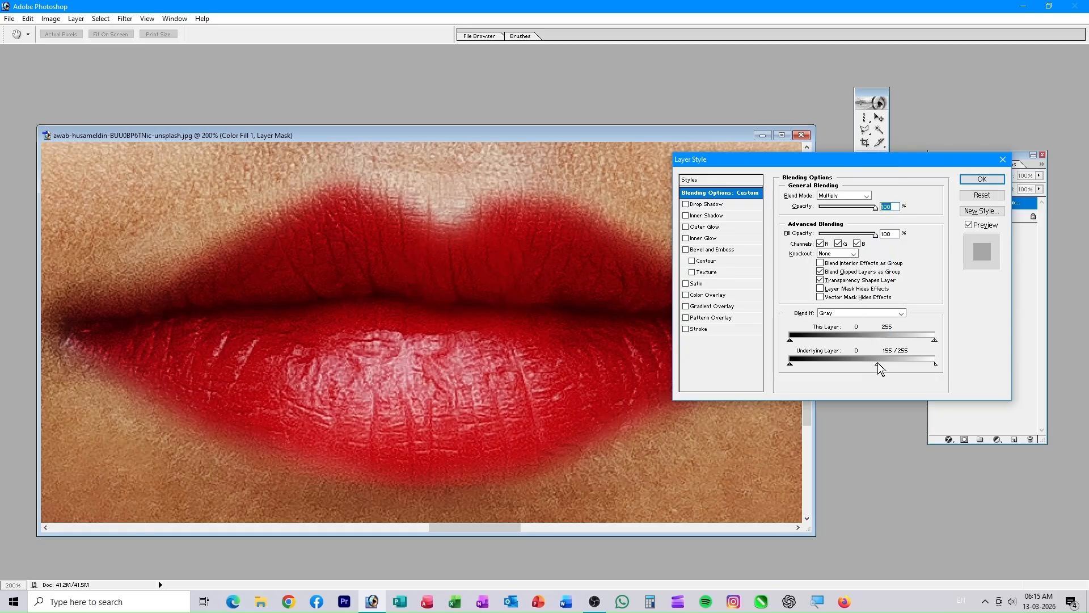
click(988, 179)
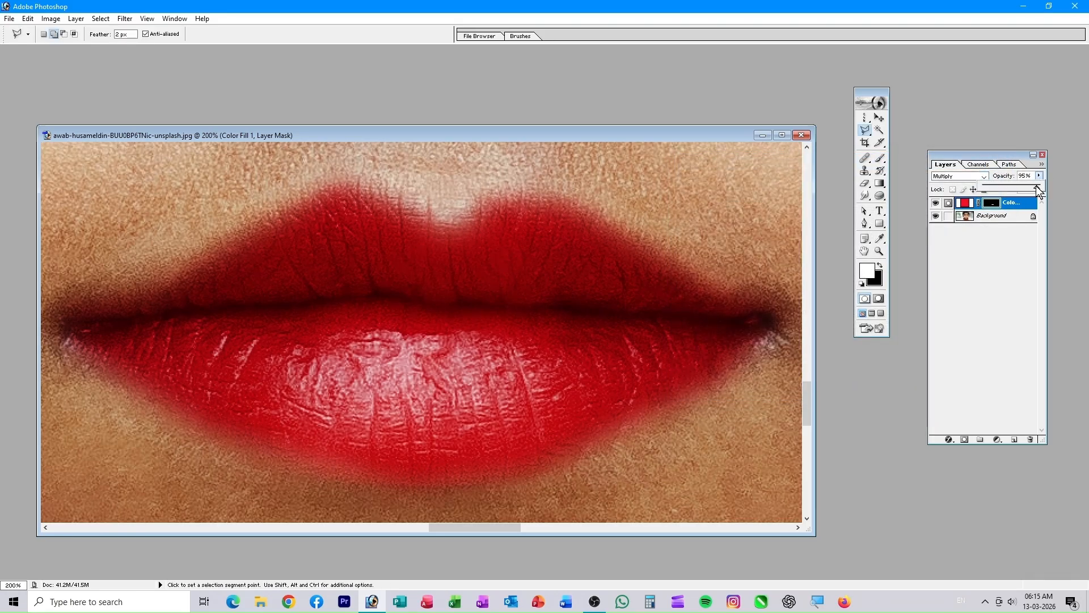
drag(1027, 187, 1016, 192)
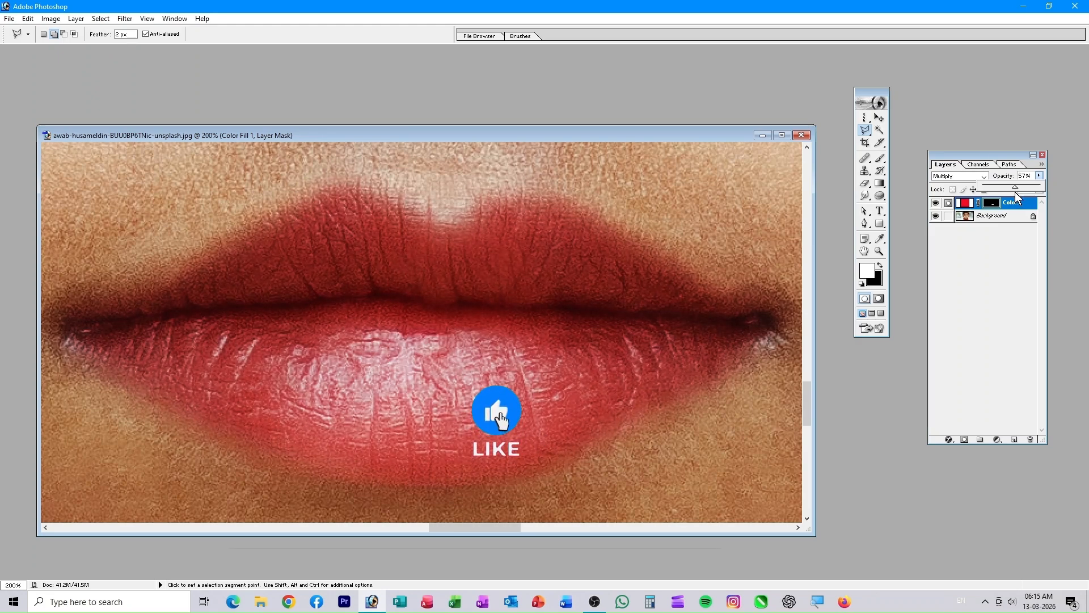